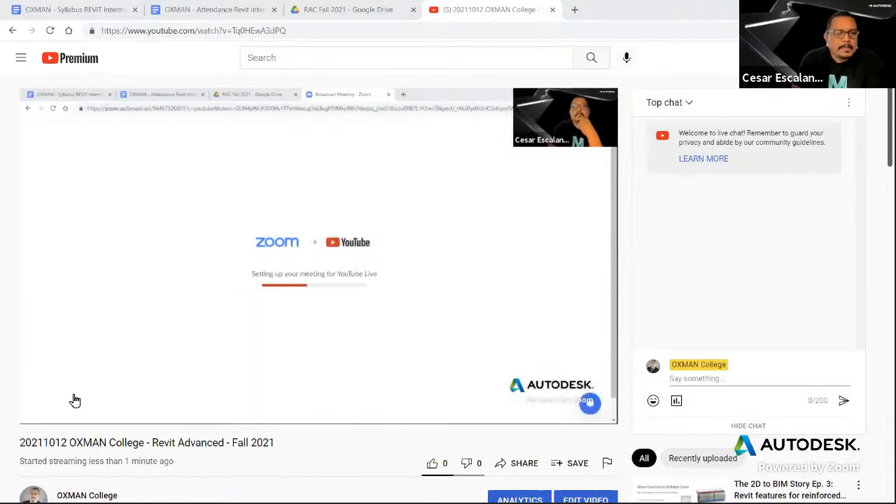
Mute the YouTube live stream of the class and pull its tab out of the browser window
left_click(96, 412)
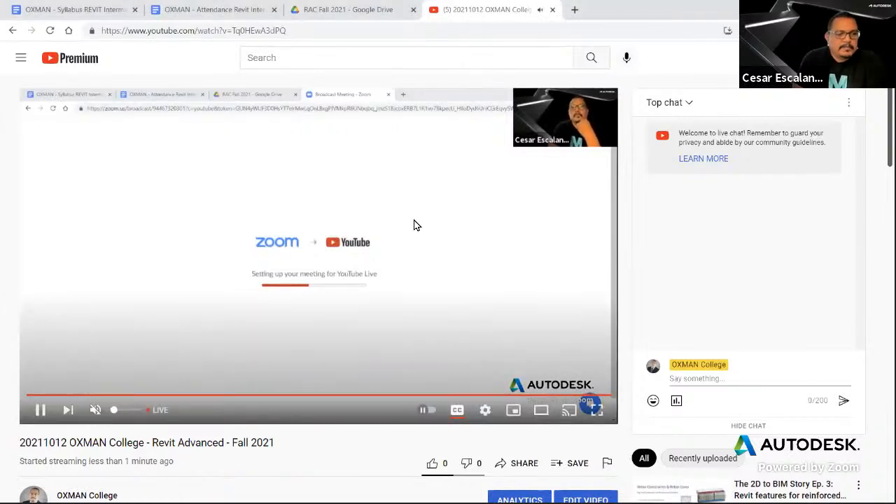
left_click_drag(482, 11, 0, 210)
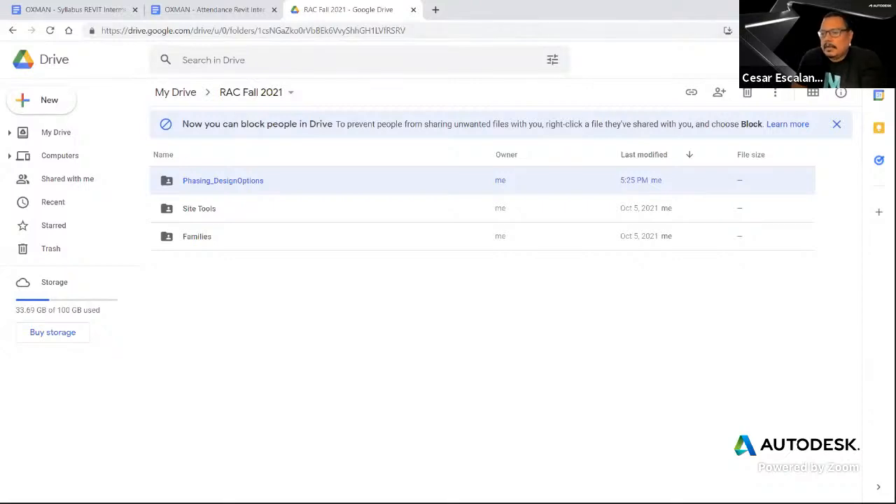
Switch to Revit and look over the recent models and families on the Home screen
key("alt+Tab")
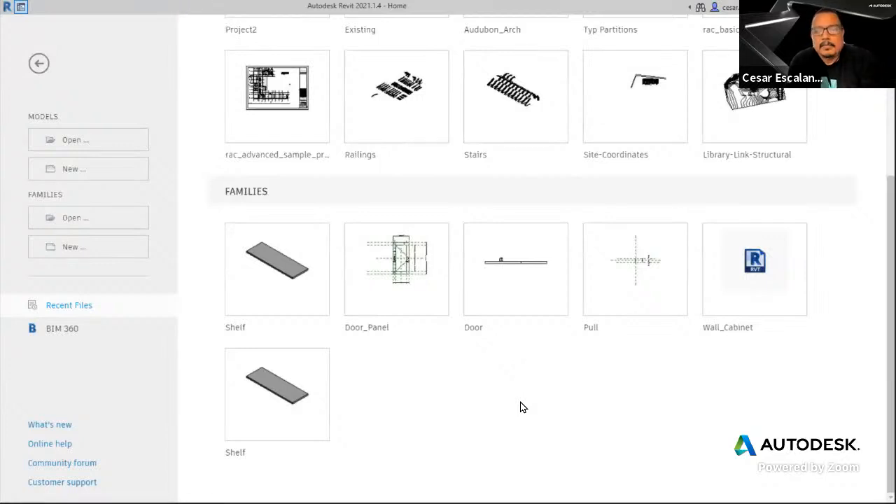
scroll(554, 350, "up", 3)
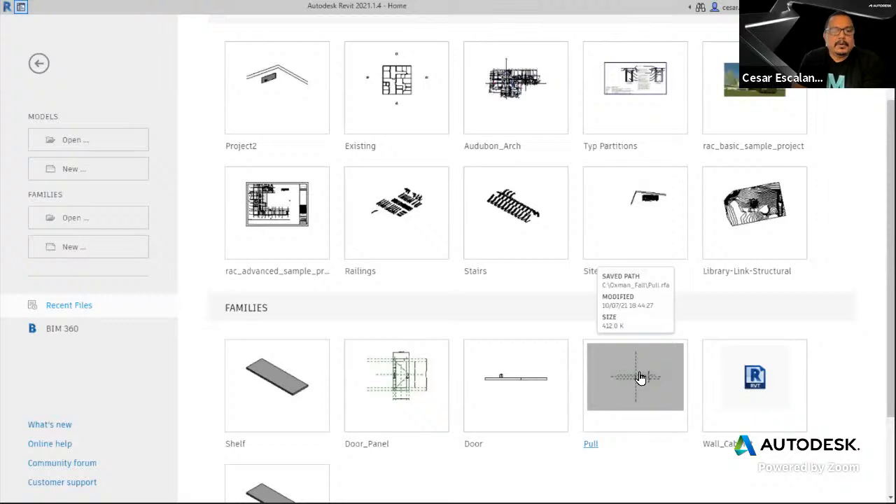
scroll(638, 377, "down", 2)
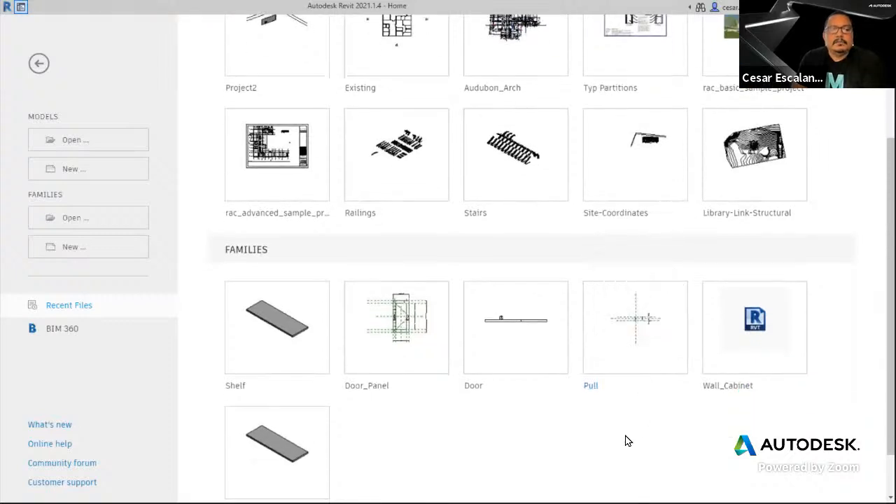
scroll(628, 441, "up", 2)
scroll(628, 440, "down", 4)
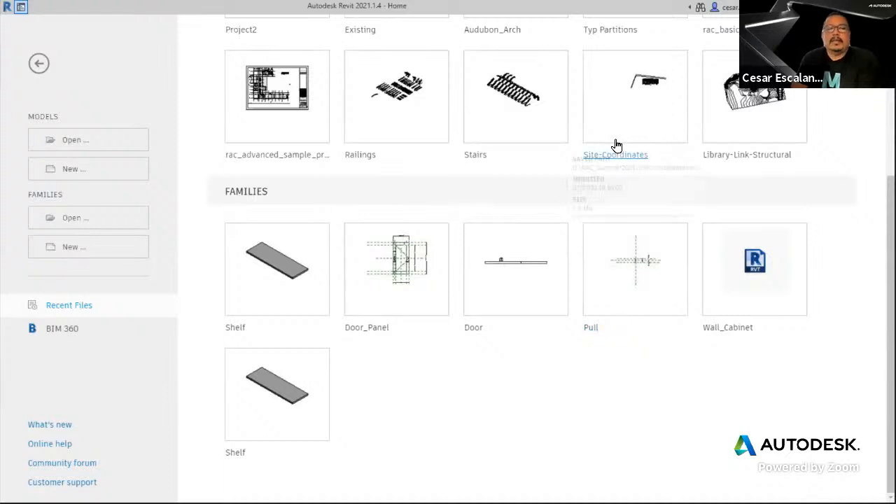
mouse_move(533, 280)
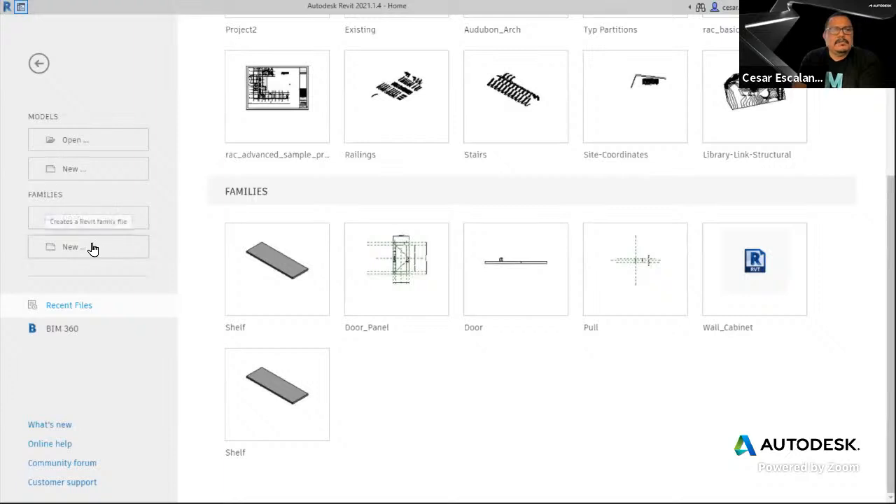
Create a new project from the Imperial-Architectural Template and open its default 3D view
left_click(88, 172)
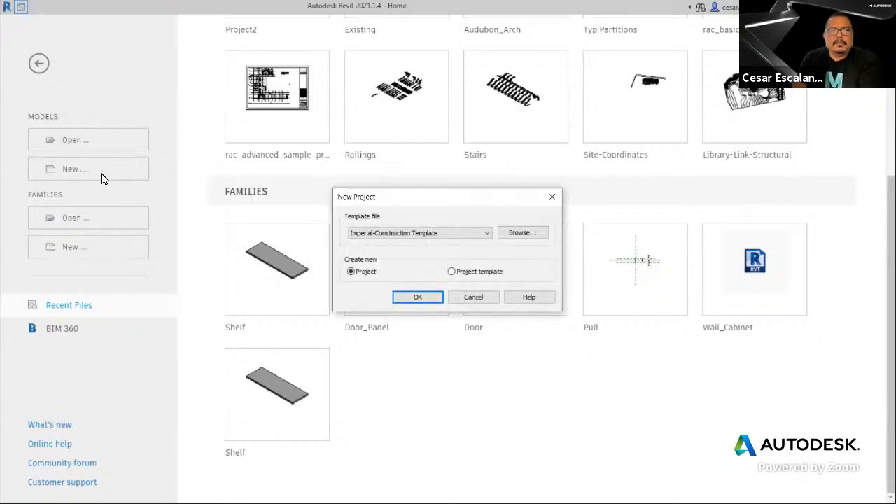
left_click(441, 234)
left_click(428, 264)
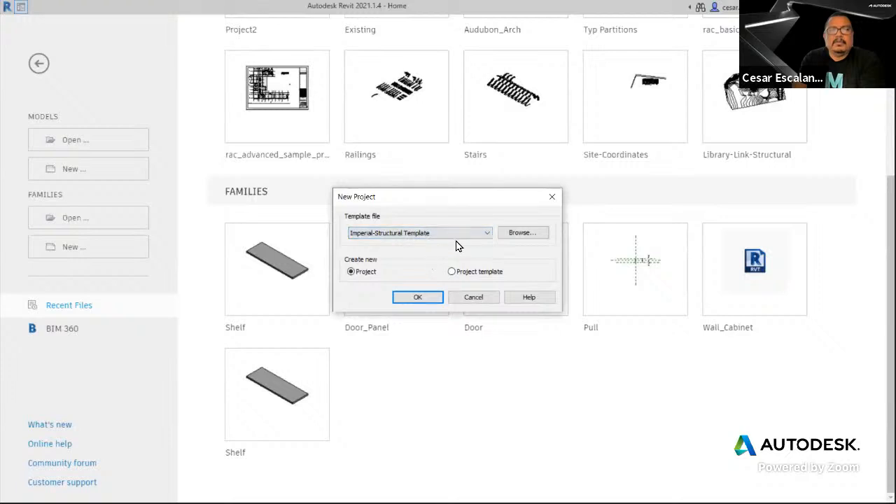
left_click(455, 234)
left_click(408, 256)
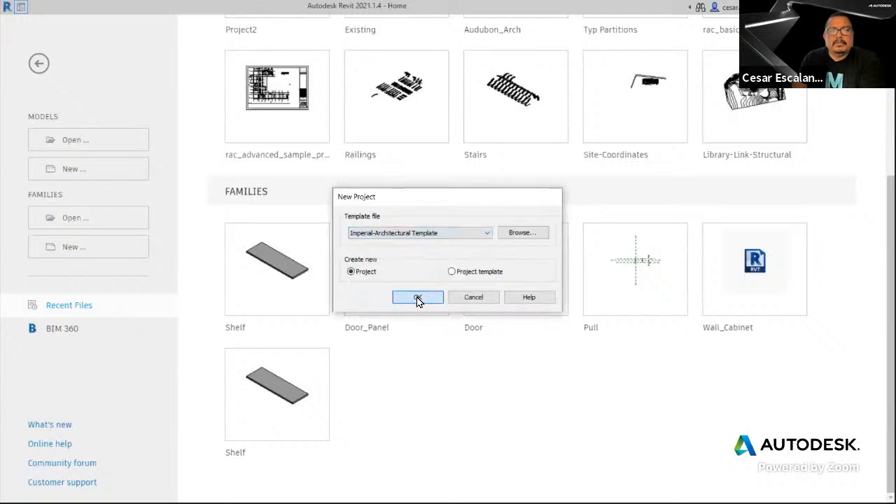
left_click(418, 299)
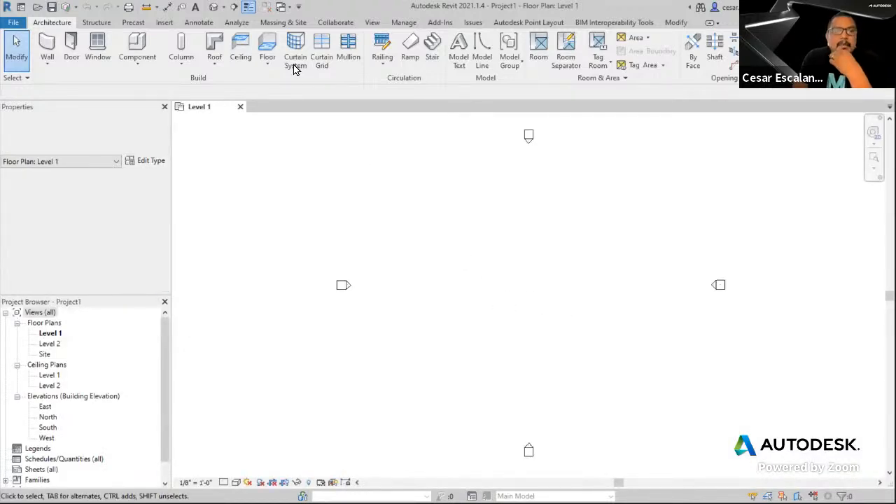
left_click(215, 7)
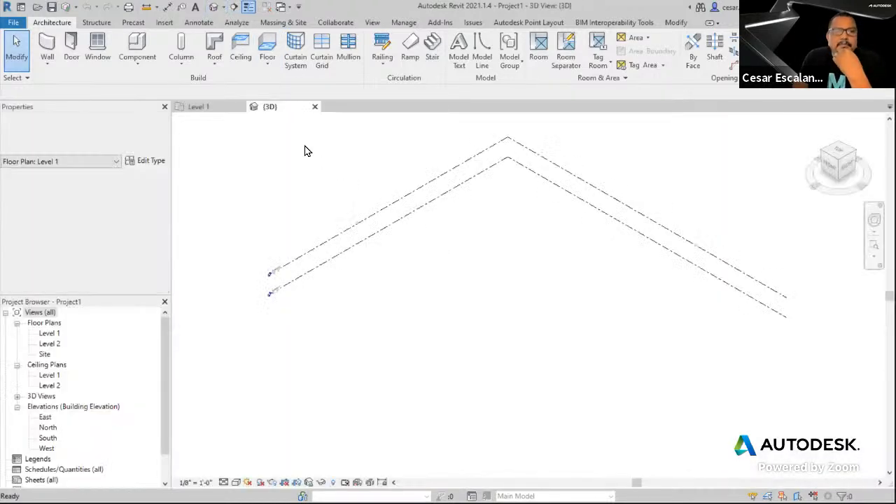
Open the Pull family from the recent files and show it in its {3D} view
left_click(23, 7)
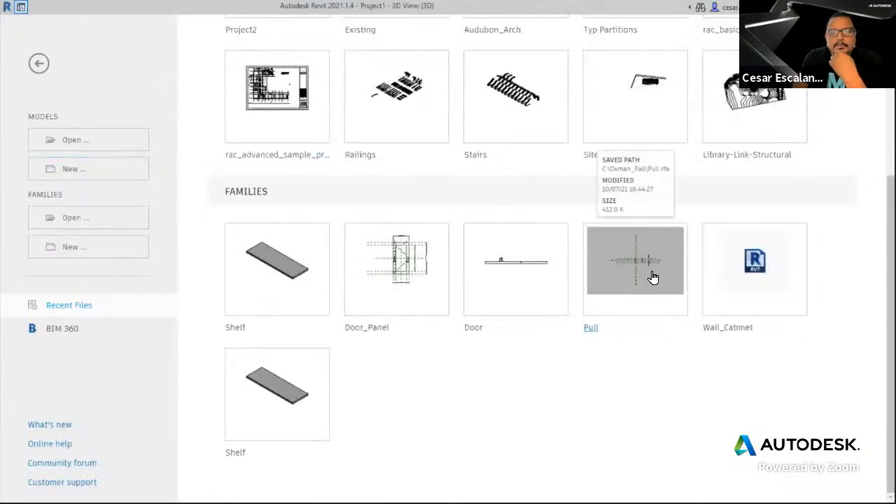
left_click(652, 277)
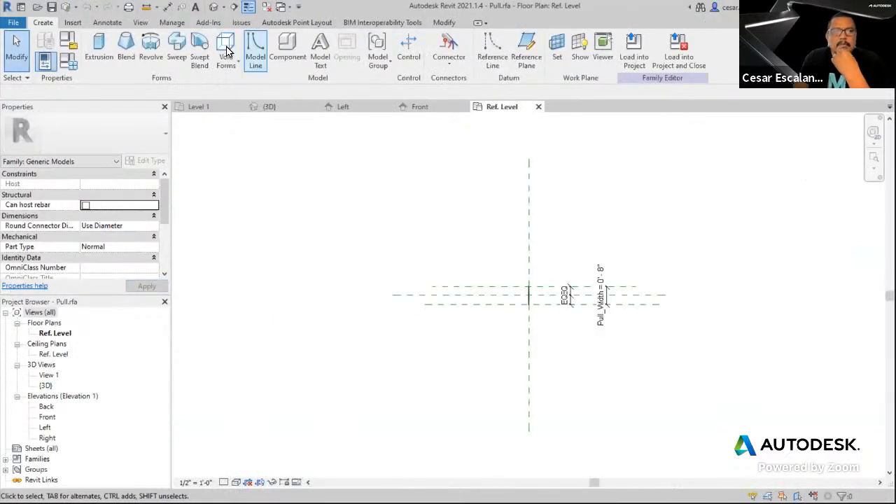
left_click(46, 386)
double_click(46, 386)
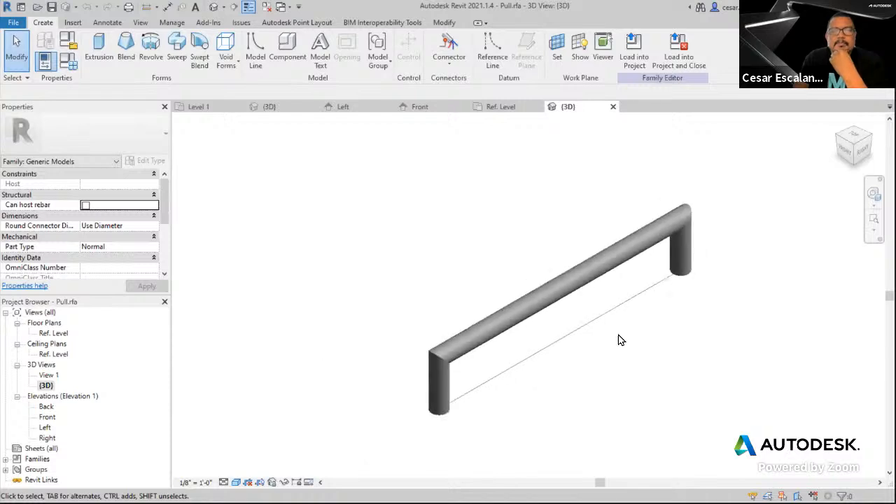
middle_click_drag(658, 376, 597, 358)
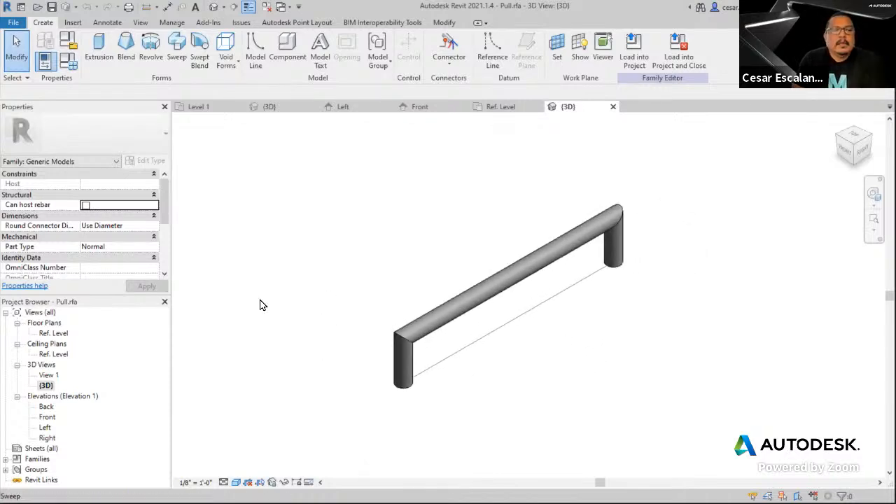
Examine the pull's reference planes and width dimension in the Ref. Level floor plan
double_click(53, 334)
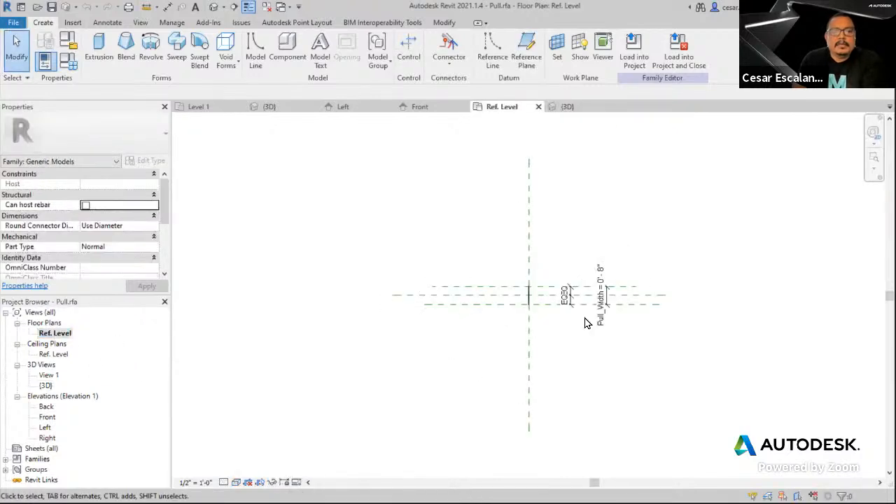
scroll(560, 308, "up", 8)
middle_click_drag(620, 320, 470, 322)
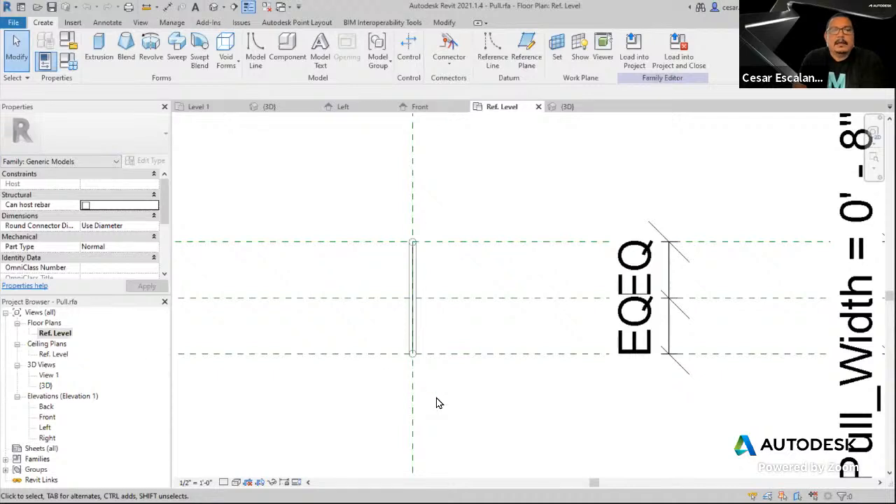
Close all inactive views from the pull's 3D view and load the family into Project1
left_click(214, 7)
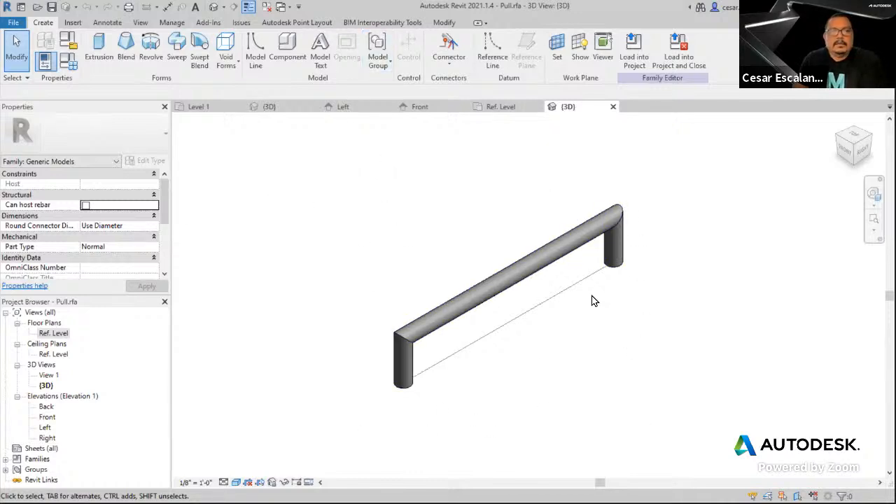
left_click(266, 7)
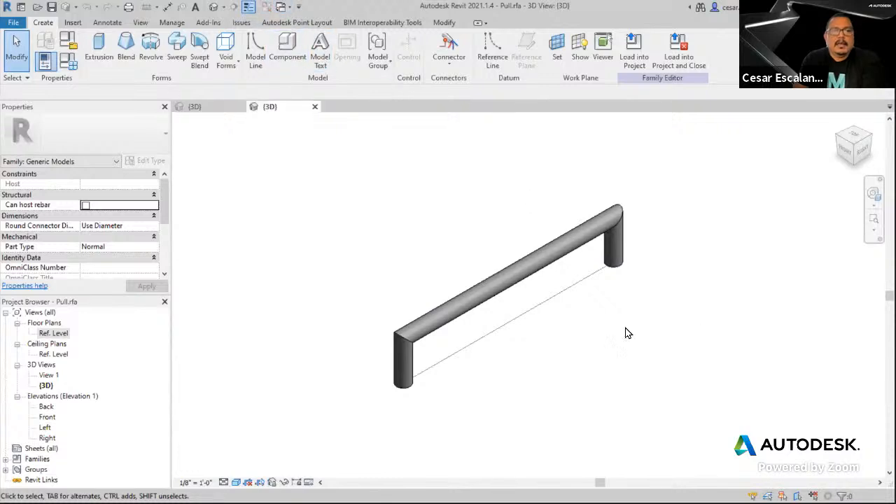
left_click(633, 60)
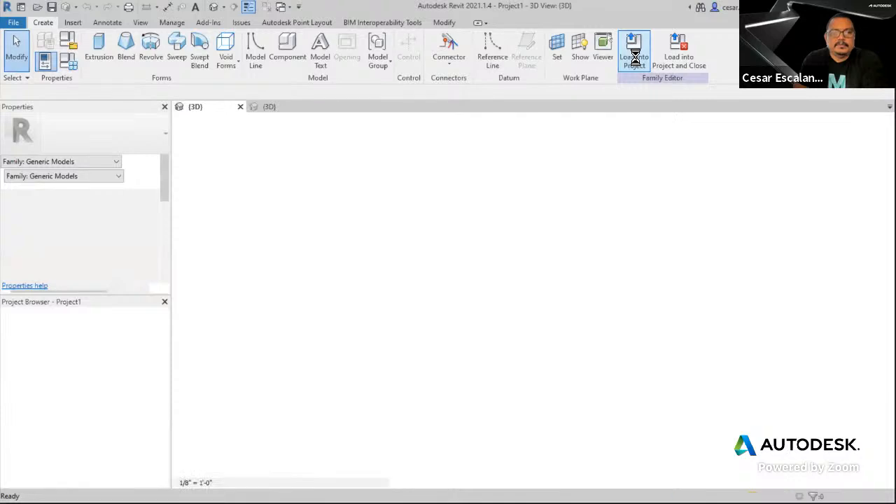
Place one Pull 6" instance on Level 1 in the project's 3D view and end the placement
scroll(504, 312, "up", 3)
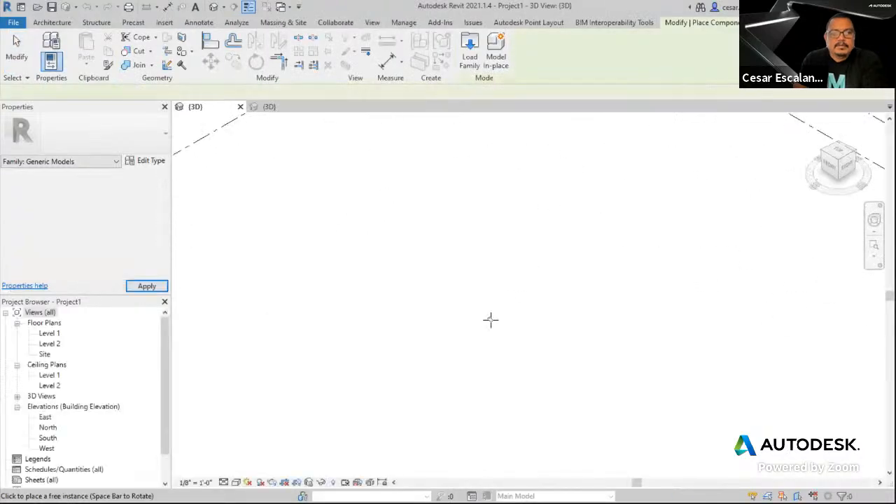
scroll(497, 296, "up", 2)
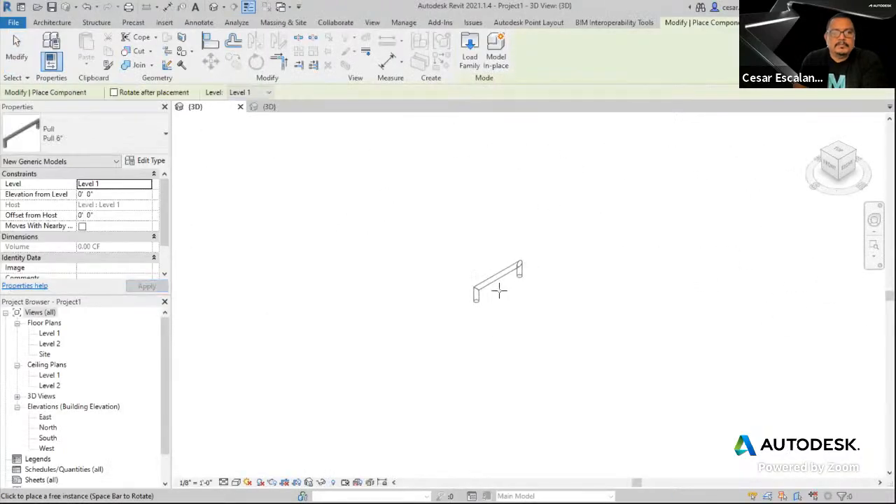
left_click(420, 256)
scroll(581, 287, "down", 2)
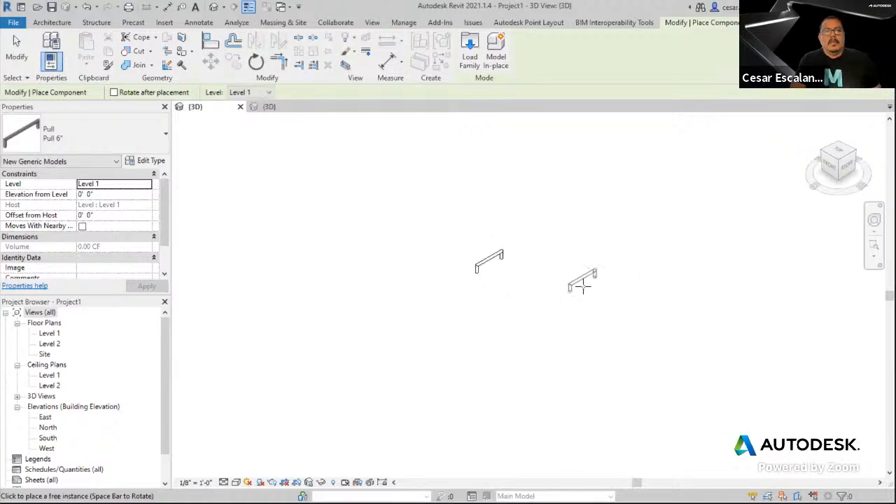
scroll(581, 284, "up", 1)
scroll(586, 293, "down", 2)
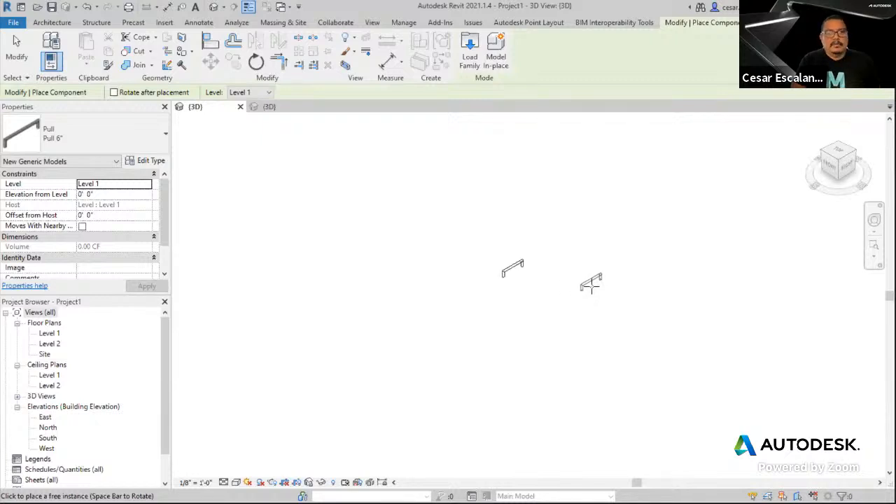
key("Escape")
key("Escape")
middle_click_drag(555, 287, 544, 305)
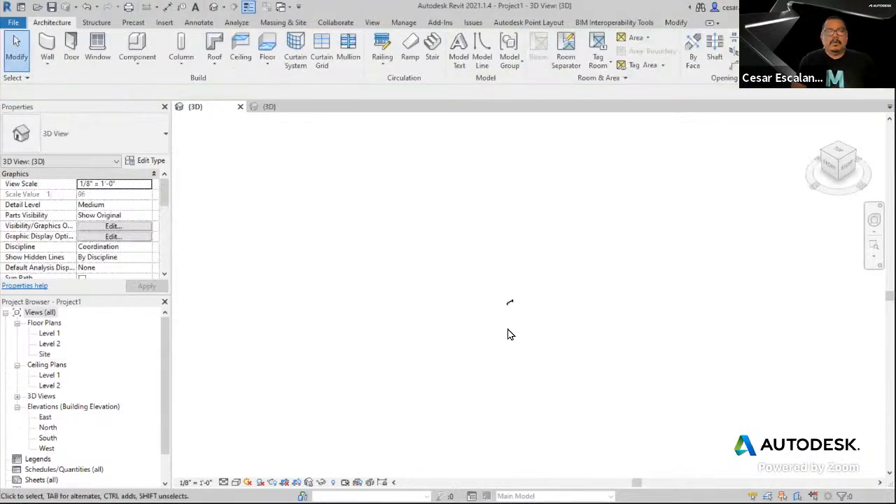
Show the work plane in the 3D view and inspect the placed pull against its grid
middle_click_drag(510, 333, 458, 282)
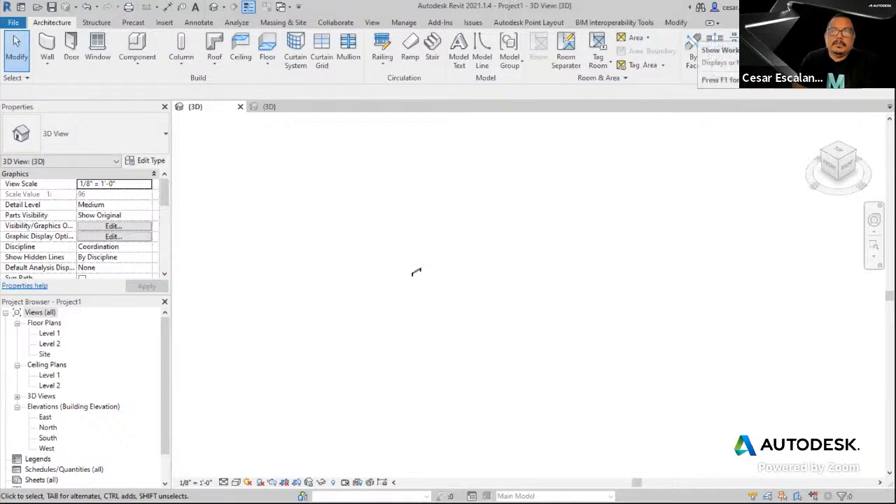
scroll(536, 242, "down", 3)
scroll(551, 243, "up", 5)
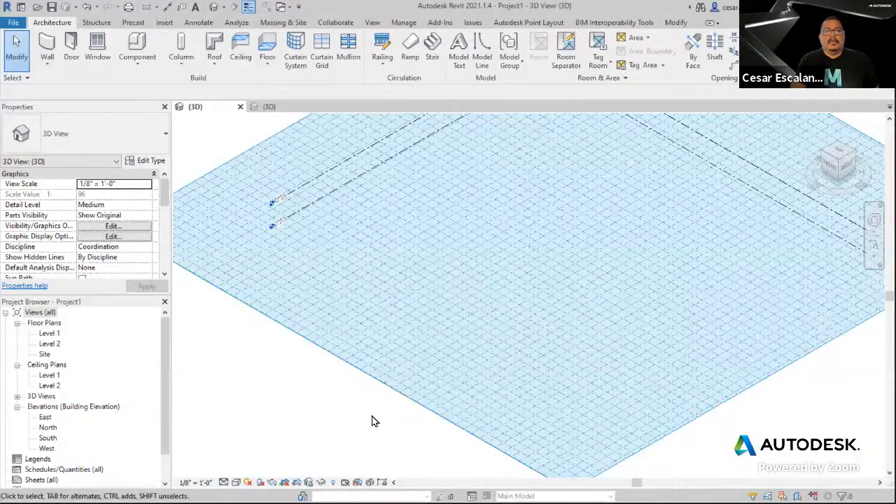
middle_click_drag(372, 421, 420, 371, "shift")
scroll(550, 251, "up", 5)
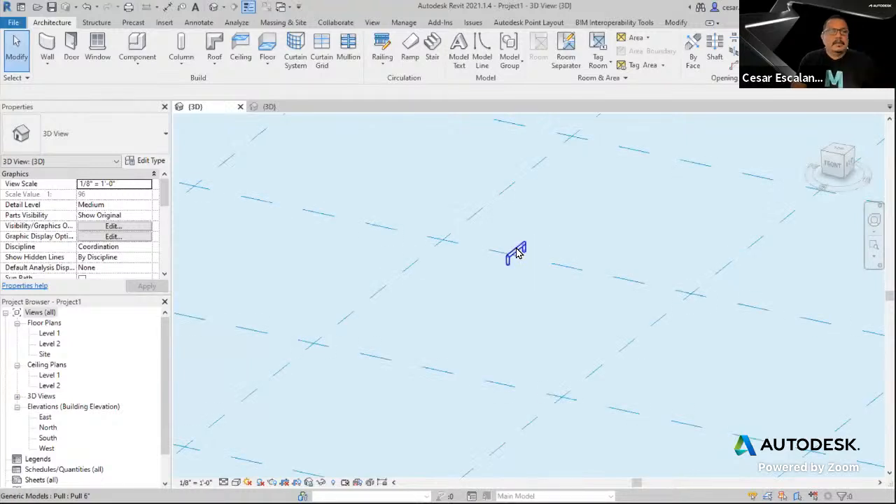
Expand the project's Generic Models families down to the types of the Pull family
scroll(164, 413, "down", 1)
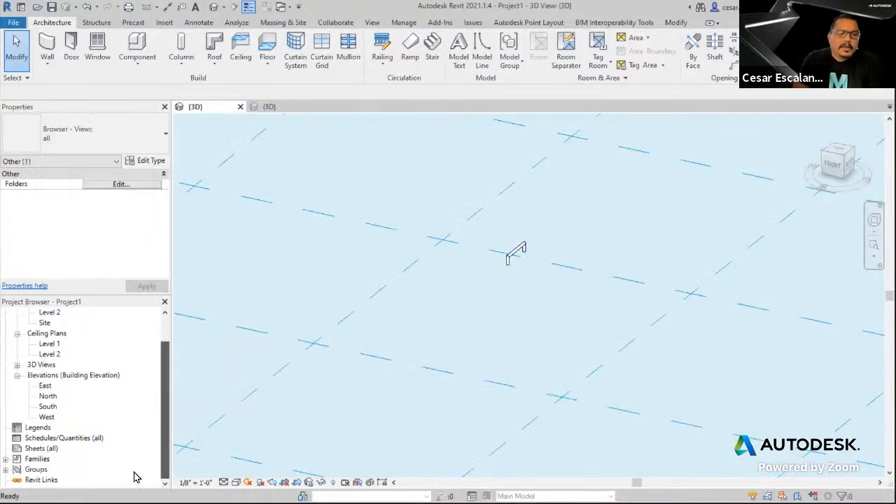
left_click(6, 458)
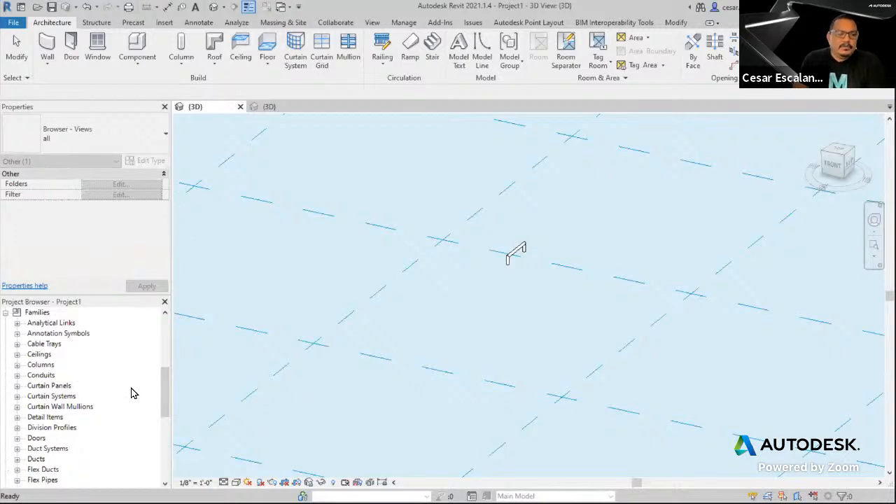
left_click_drag(168, 394, 166, 416)
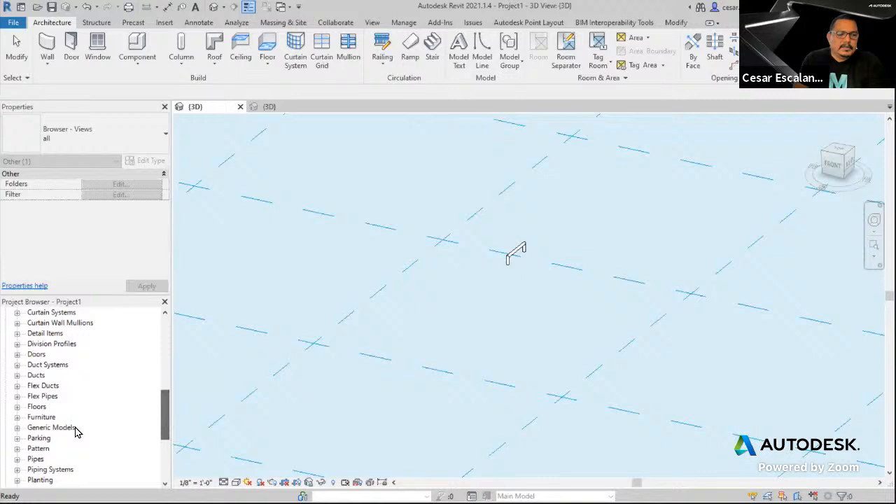
left_click(18, 428)
left_click(29, 449)
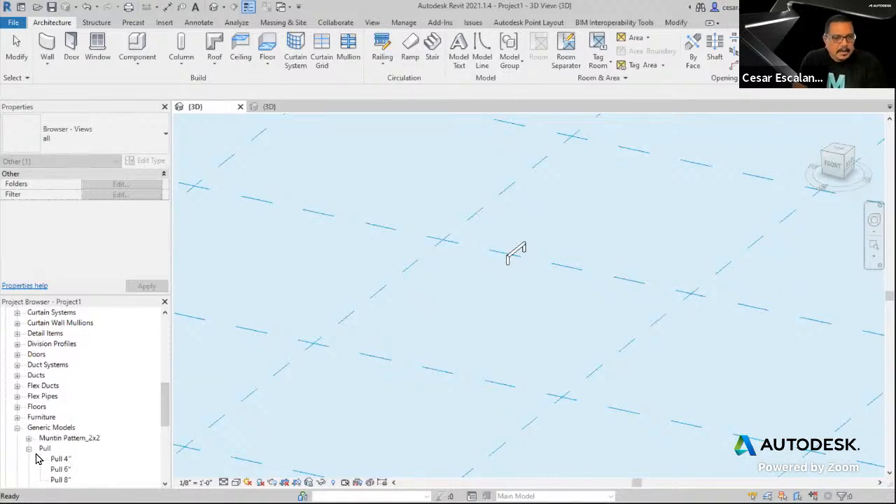
Place a second Pull 6" instance on Level 1 beside the first one
left_click(61, 459)
left_click_drag(61, 469, 488, 298)
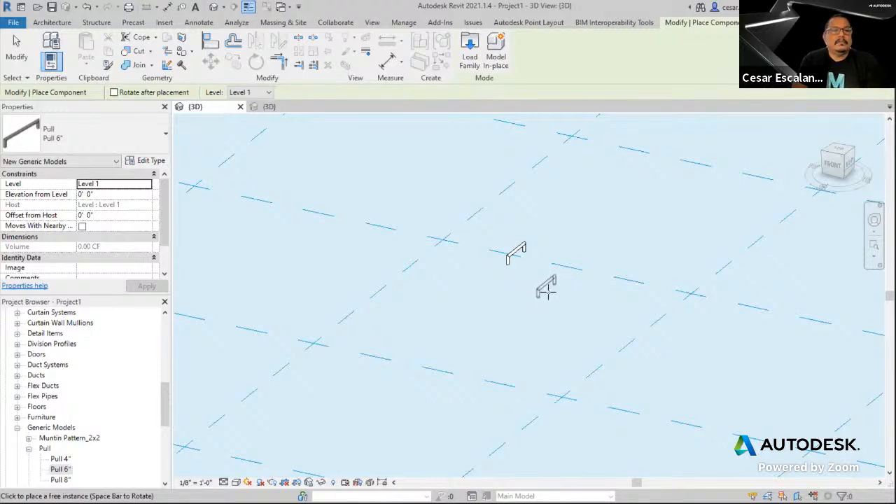
left_click(547, 290)
scroll(547, 291, "down", 5)
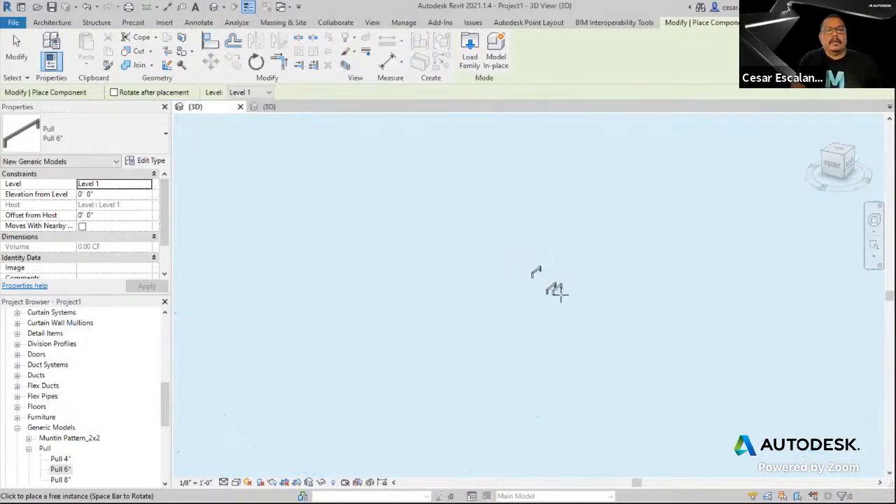
End the pull placement, open the Level 1 floor plan, and set its detail level to Fine
key("Escape")
key("Escape")
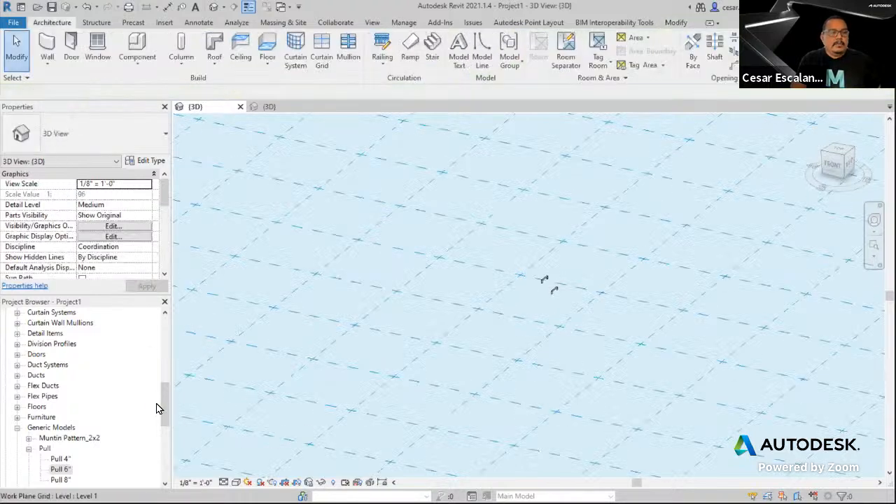
left_click_drag(166, 400, 167, 322)
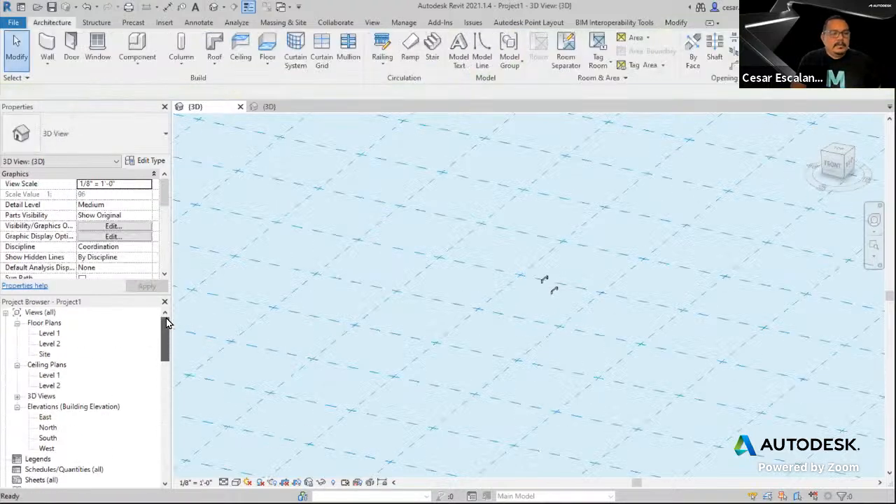
double_click(49, 334)
scroll(520, 306, "up", 6)
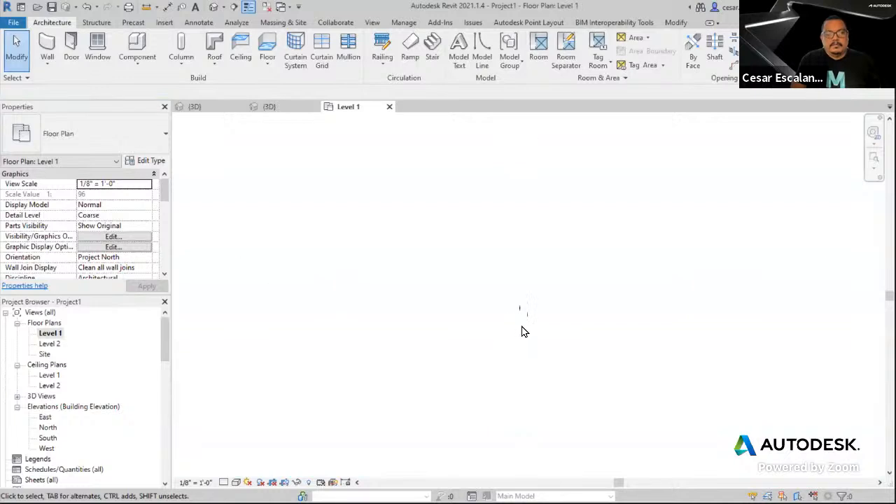
scroll(530, 301, "up", 4)
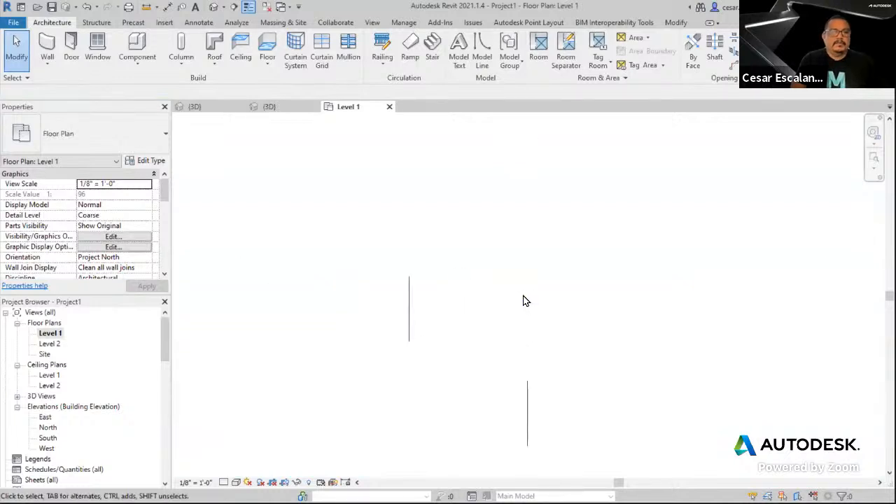
left_click(223, 482)
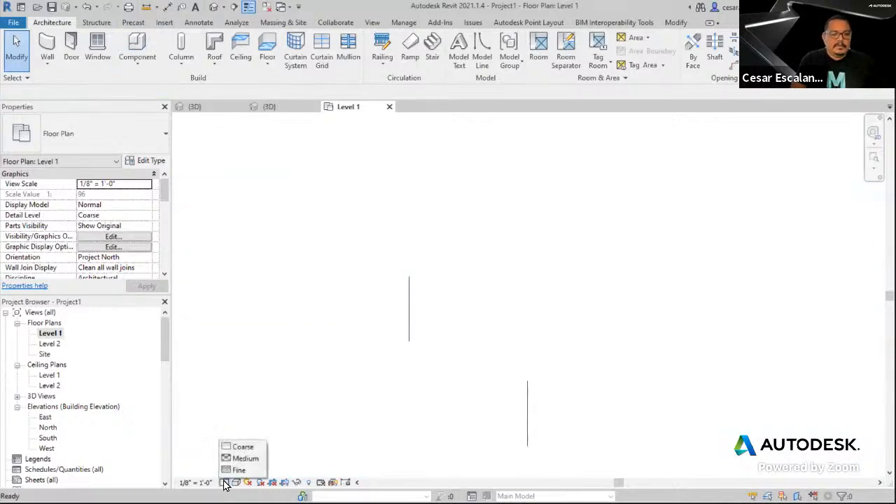
left_click(238, 470)
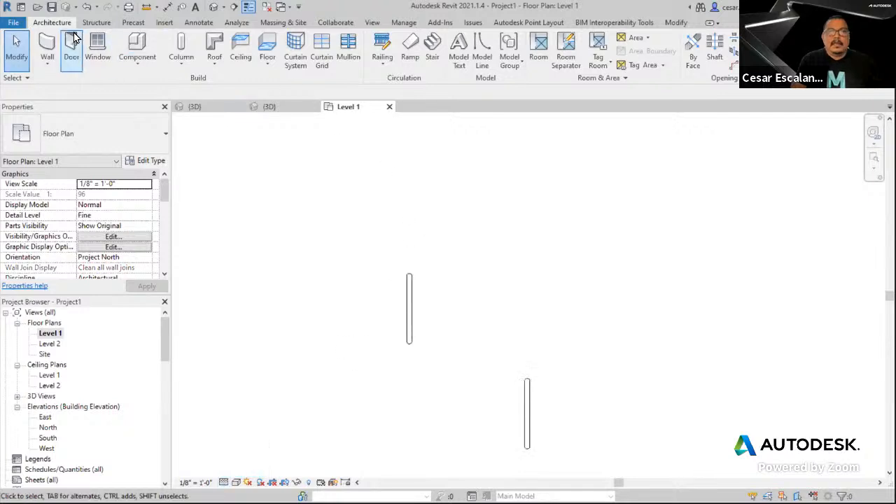
Draw a horizontal reference plane just above the two pulls in the Level 1 floor plan
key("r")
key("p")
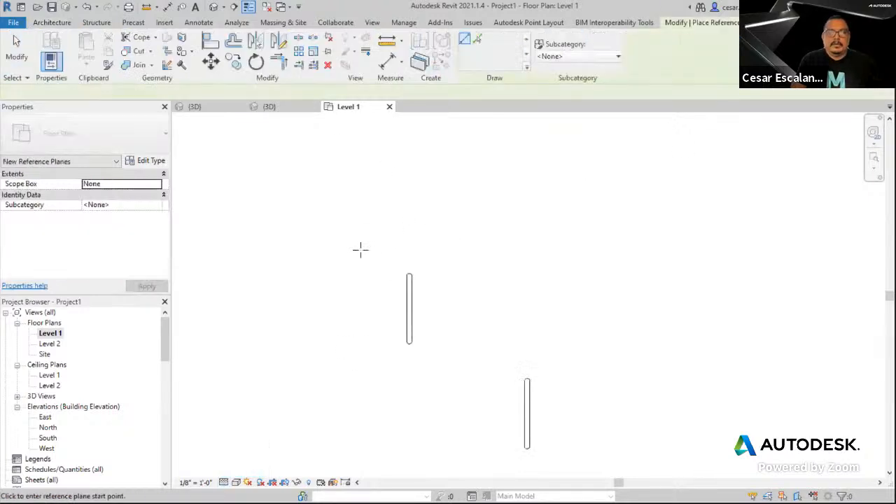
left_click(350, 250)
left_click(697, 251)
key("Escape")
key("Escape")
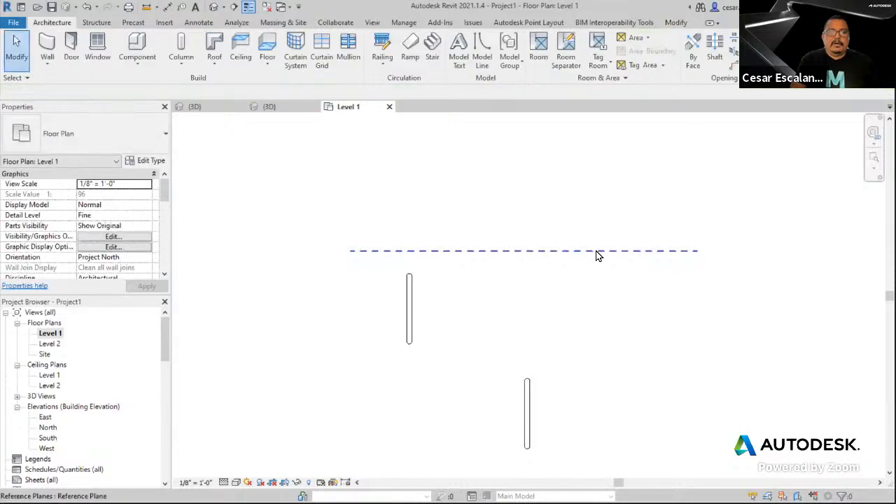
Name the new reference plane Sample
left_click(554, 252)
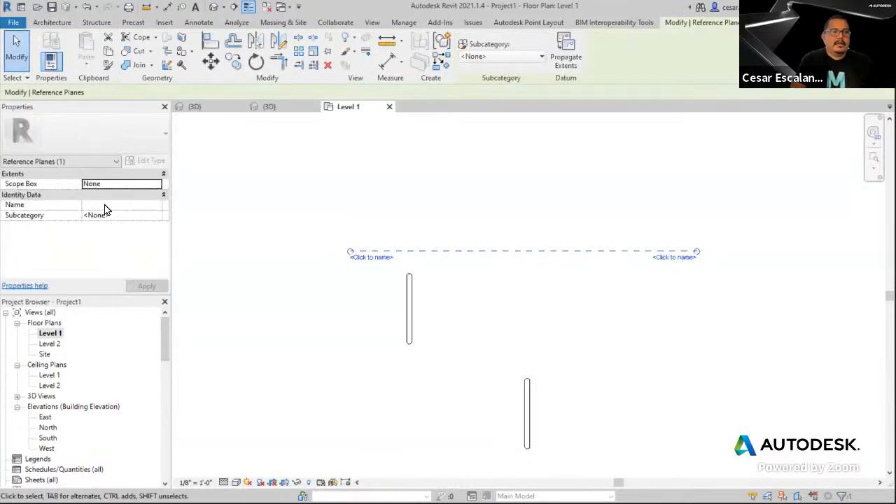
left_click(126, 206)
type("Sample")
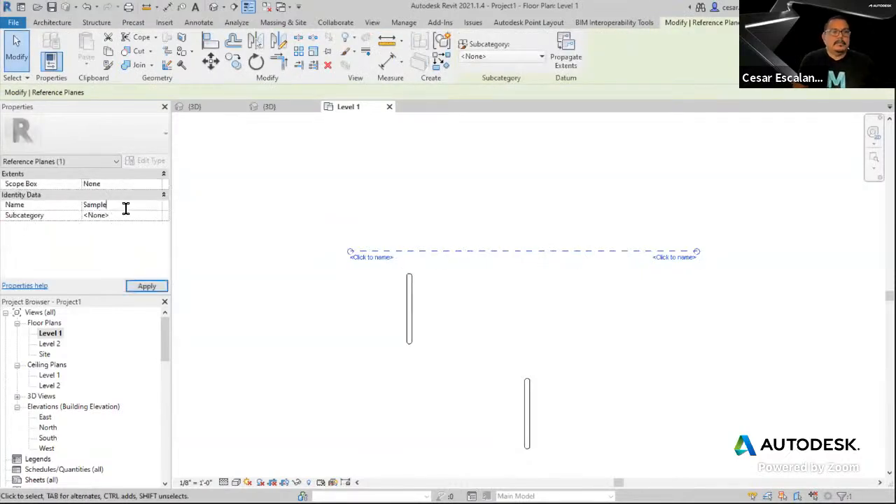
left_click(148, 286)
left_click(370, 326)
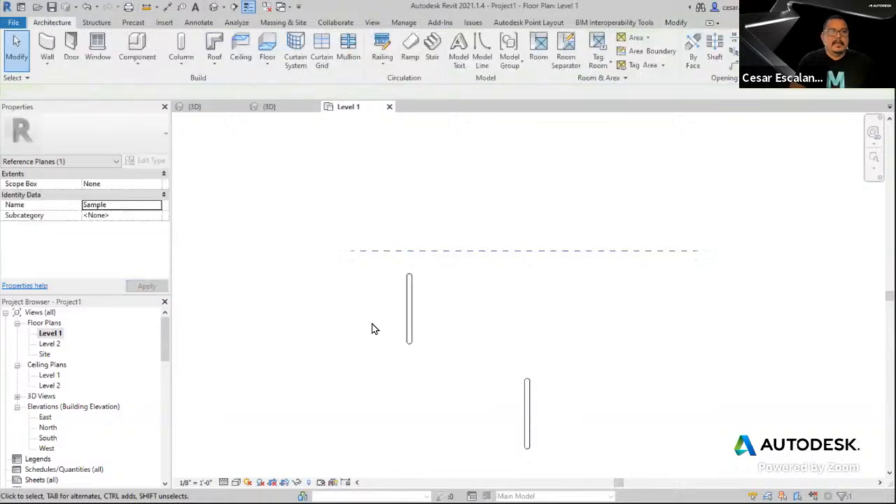
Set the work plane of the project's 3D view to Reference Plane : Sample and check its grid's orientation
left_click(278, 108)
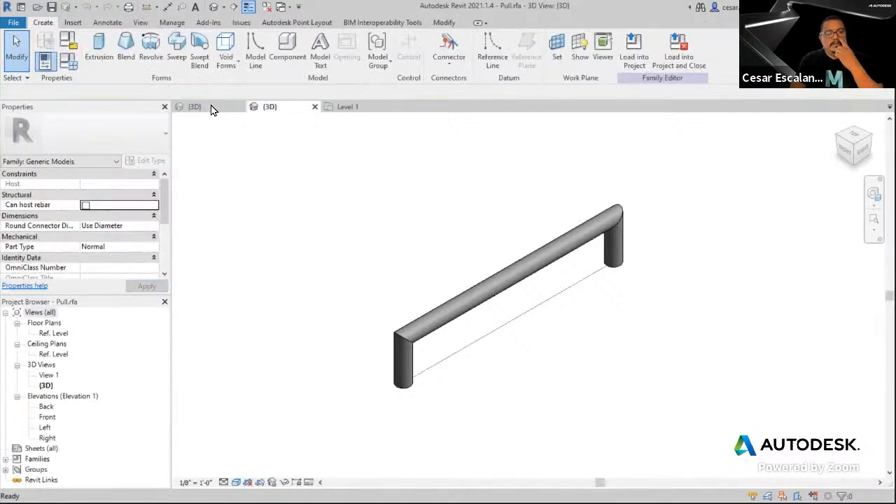
left_click(210, 108)
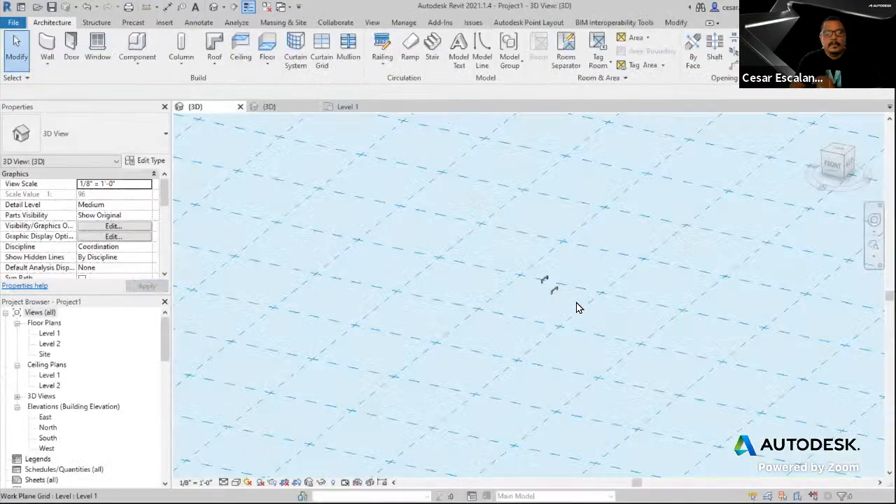
scroll(576, 304, "up", 2)
middle_click_drag(579, 280, 547, 329)
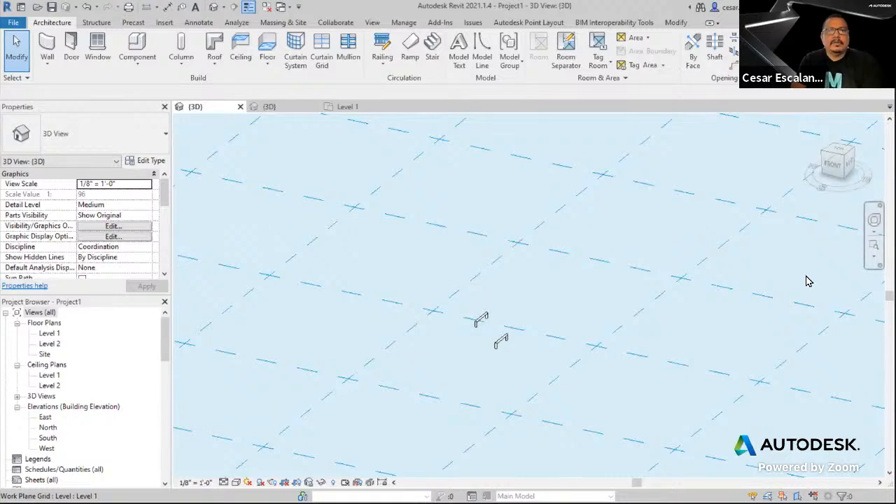
left_click(817, 47)
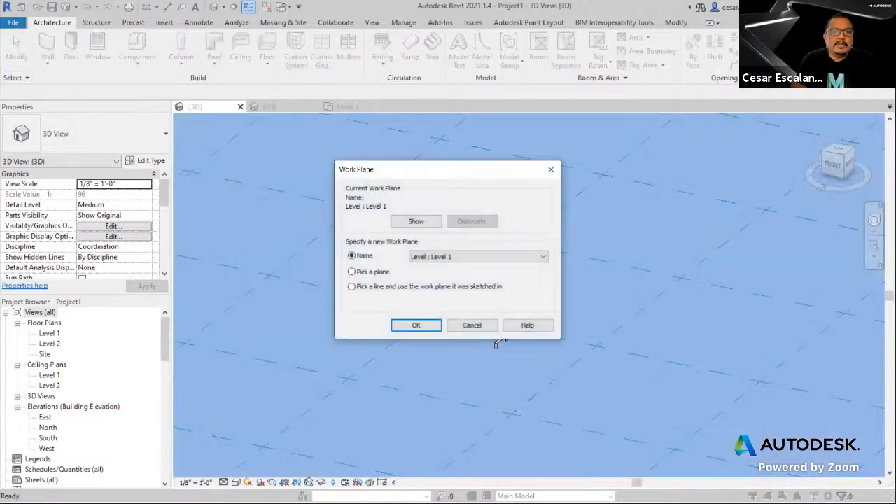
left_click(447, 258)
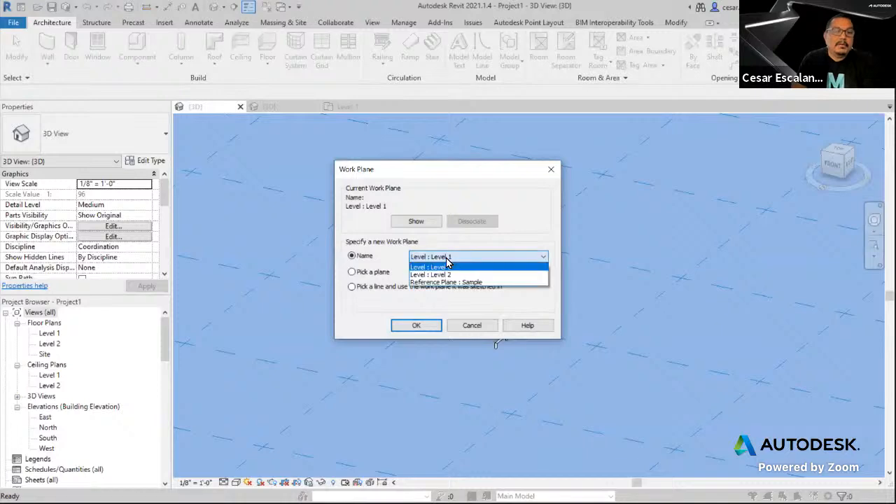
left_click(474, 283)
left_click(416, 325)
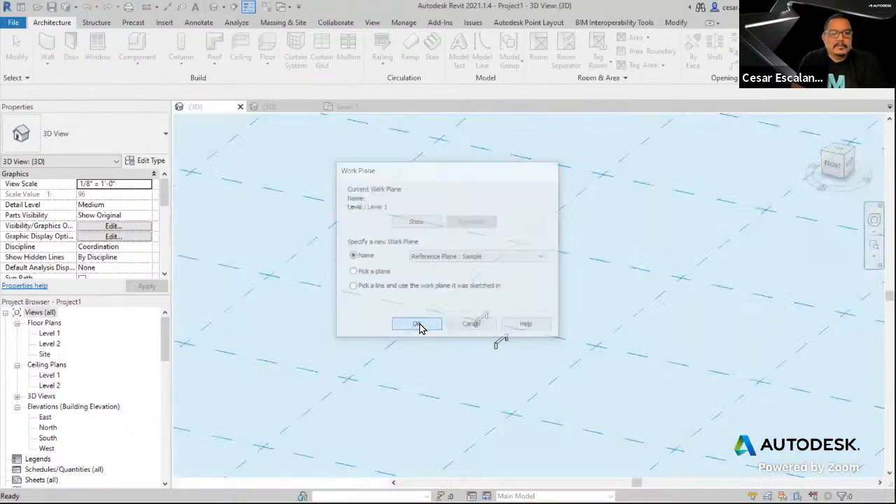
scroll(533, 314, "down", 10)
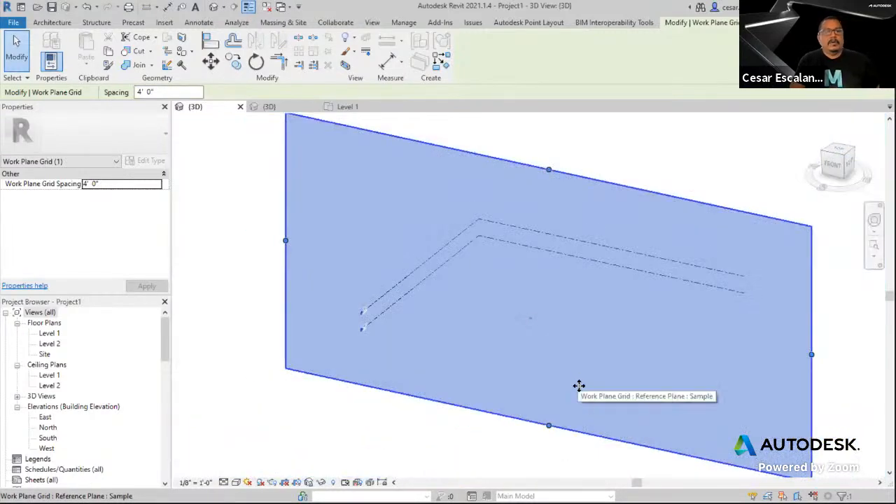
mouse_move(581, 386)
middle_mouse_down("shift")
mouse_move(502, 424)
mouse_move(432, 416)
mouse_move(593, 398)
middle_mouse_up("shift")
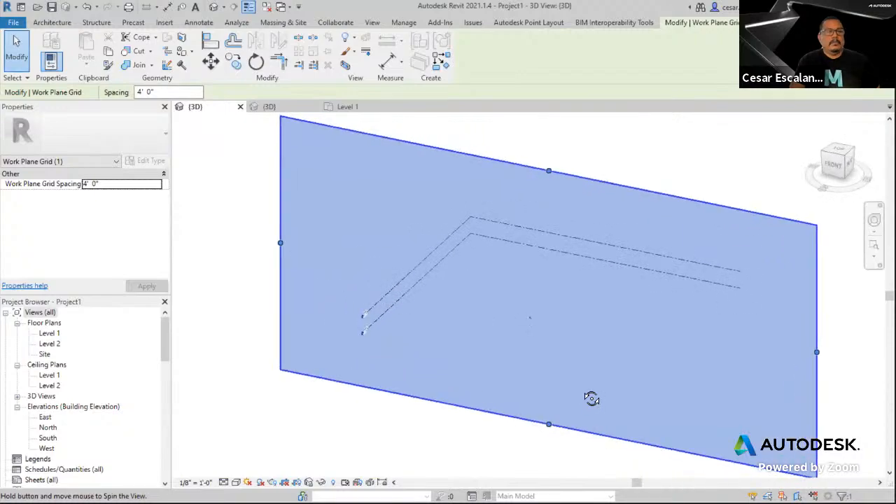
scroll(536, 333, "up", 6)
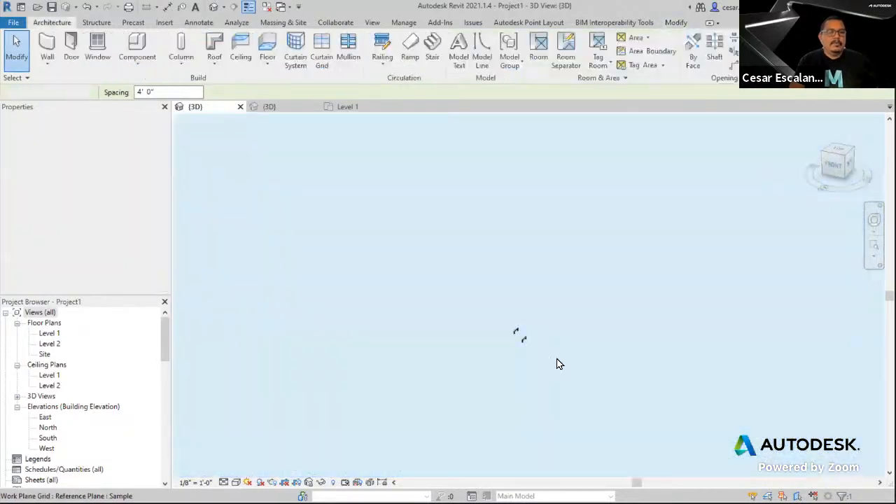
key("Escape")
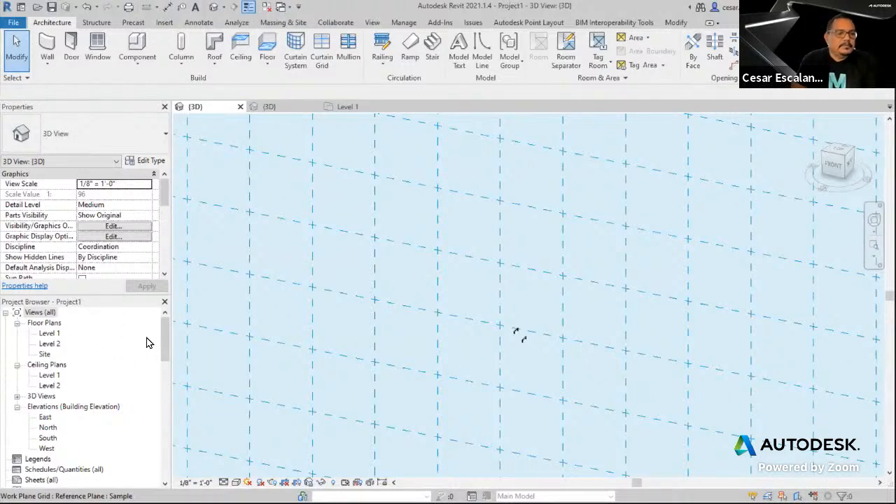
Place a third Pull 6" instance beside the other two in the 3D view and inspect it against the Sample work plane
left_click_drag(163, 340, 167, 436)
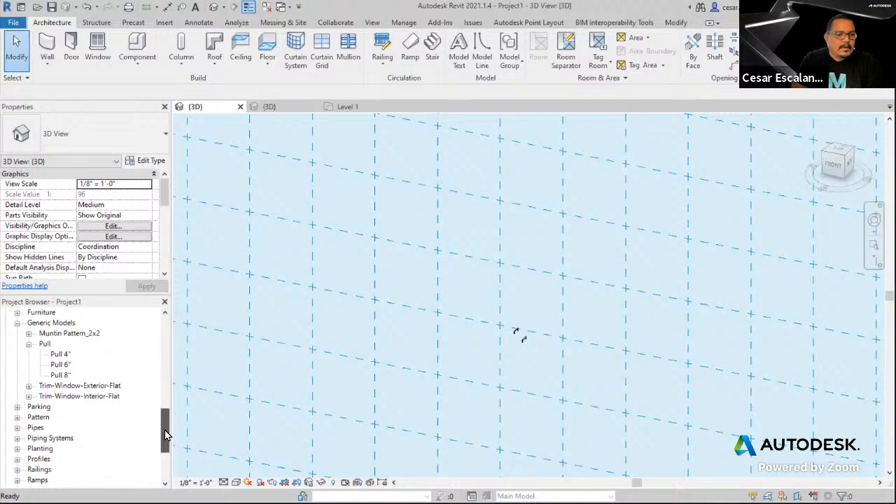
left_click(68, 366)
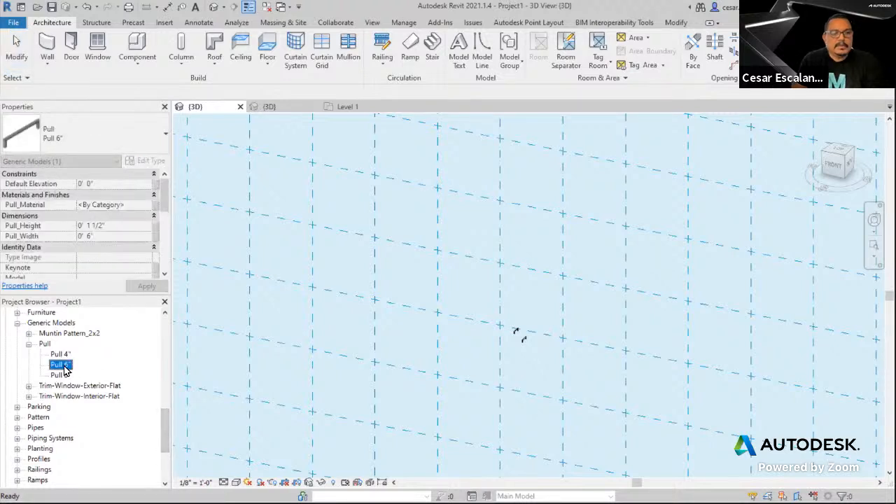
left_click_drag(64, 367, 574, 375)
scroll(566, 362, "up", 2)
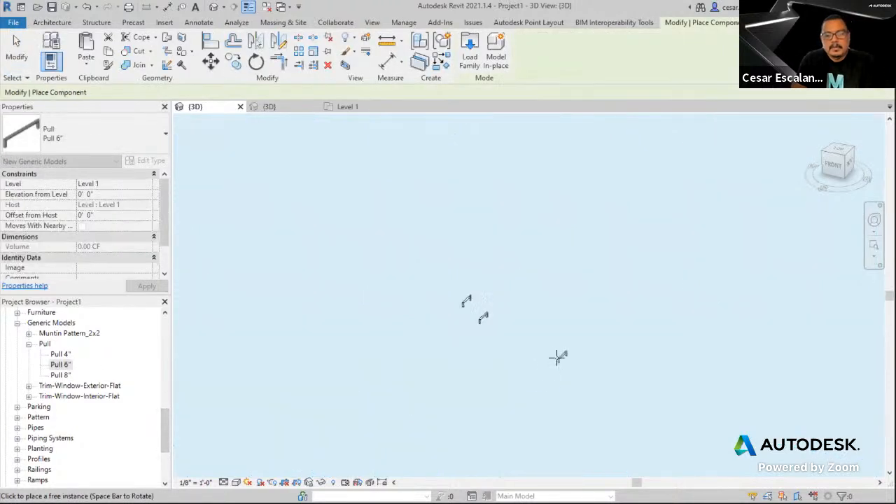
scroll(538, 340, "up", 2)
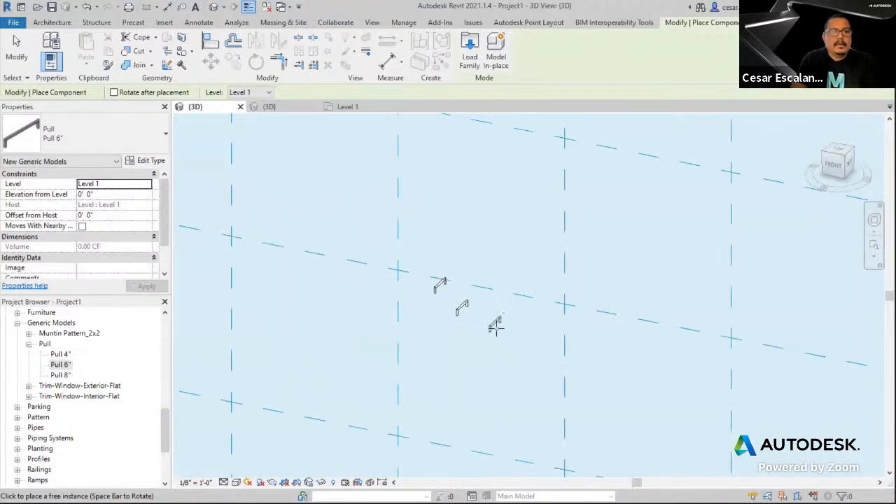
scroll(480, 318, "up", 2)
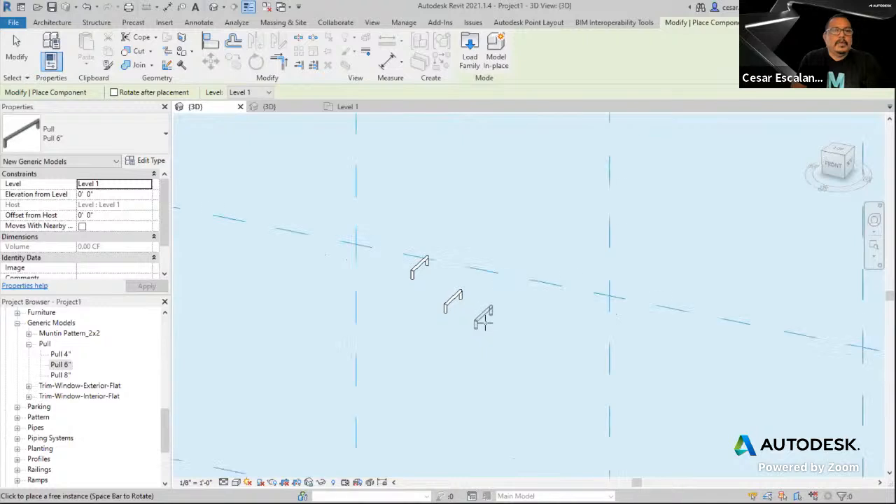
left_click(487, 324)
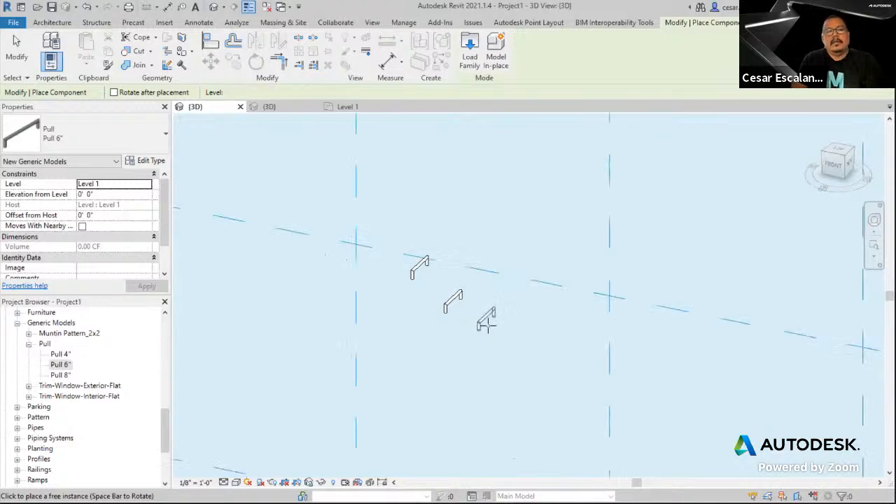
scroll(510, 321, "down", 1)
scroll(510, 321, "down", 2)
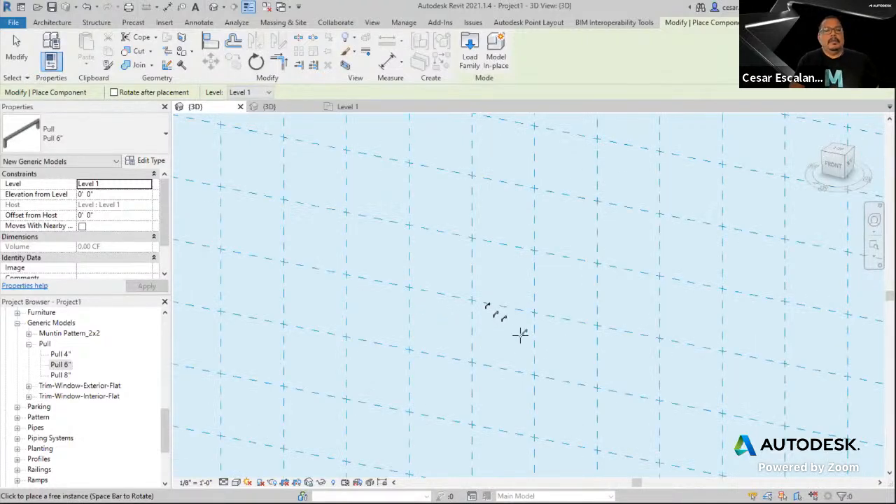
key("Escape")
scroll(515, 332, "up", 4)
middle_click_drag(506, 299, 530, 337)
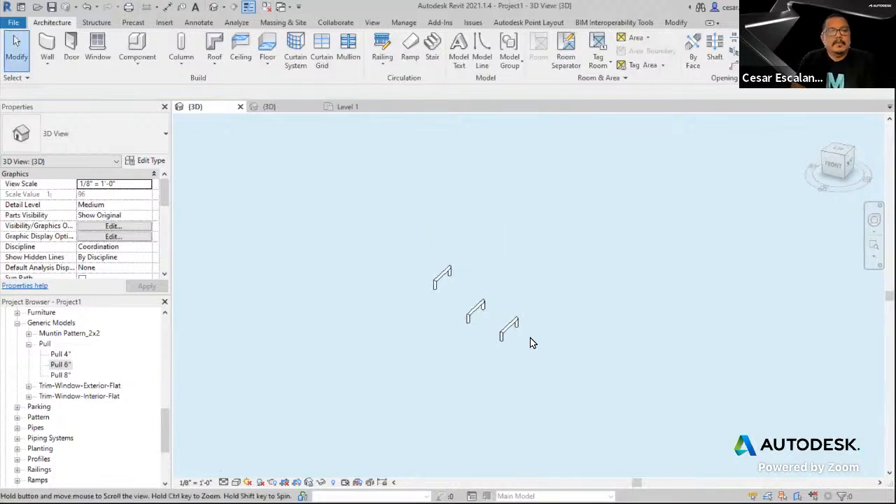
scroll(529, 338, "down", 2)
scroll(529, 337, "down", 1)
scroll(530, 343, "up", 2)
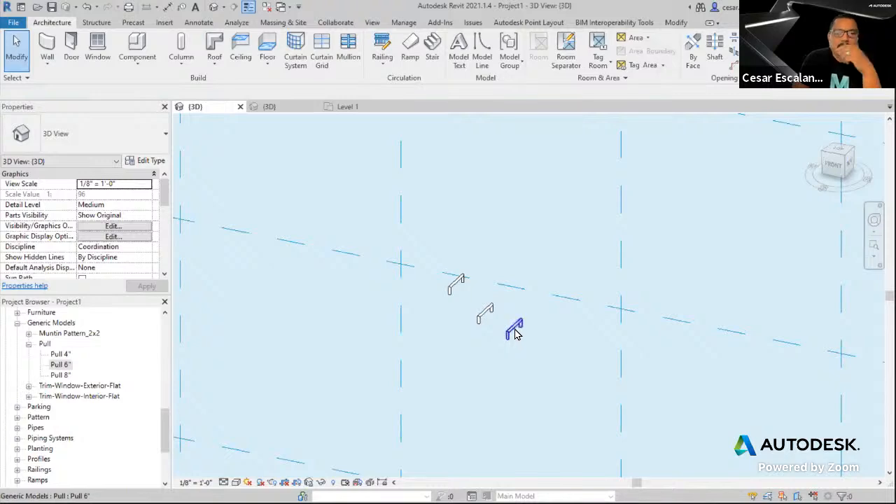
Turn off Always vertical in the Pull family's category and parameters
left_click(277, 109)
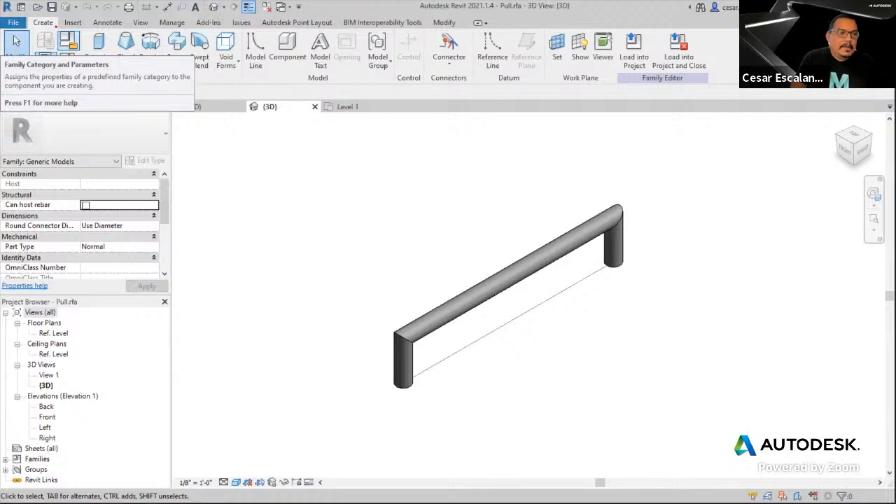
left_click_drag(60, 28, 86, 55)
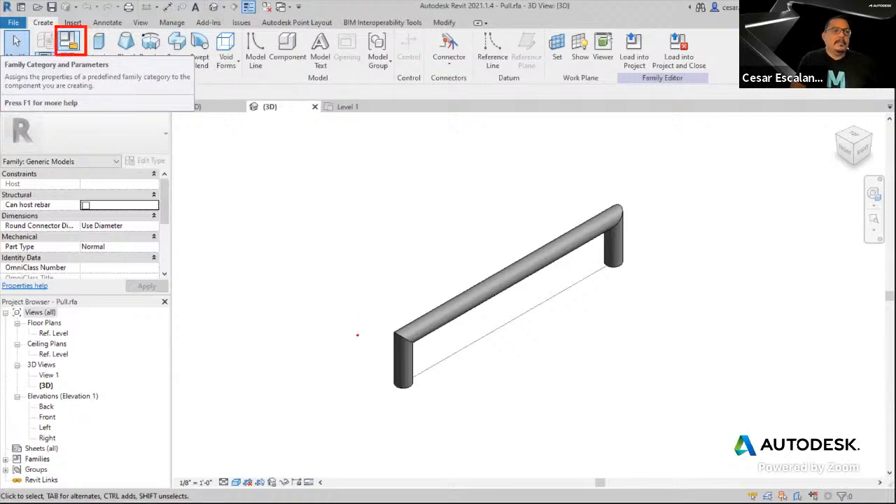
left_click(71, 42)
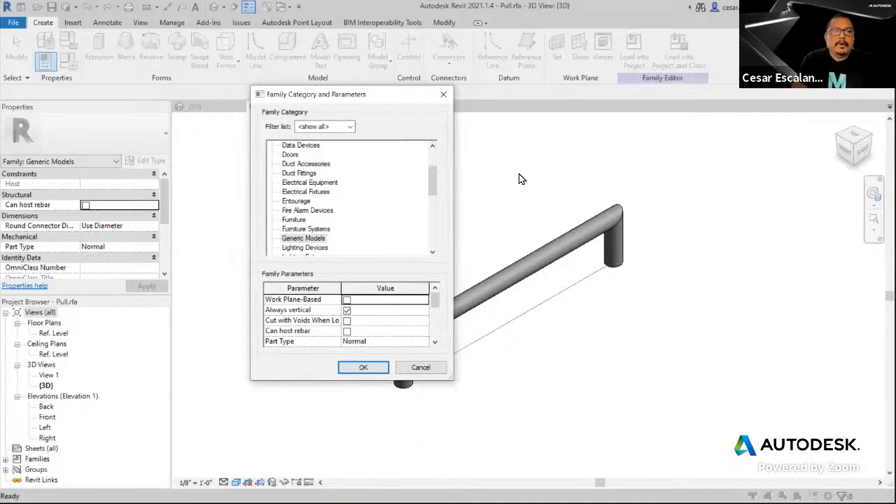
left_click(346, 310)
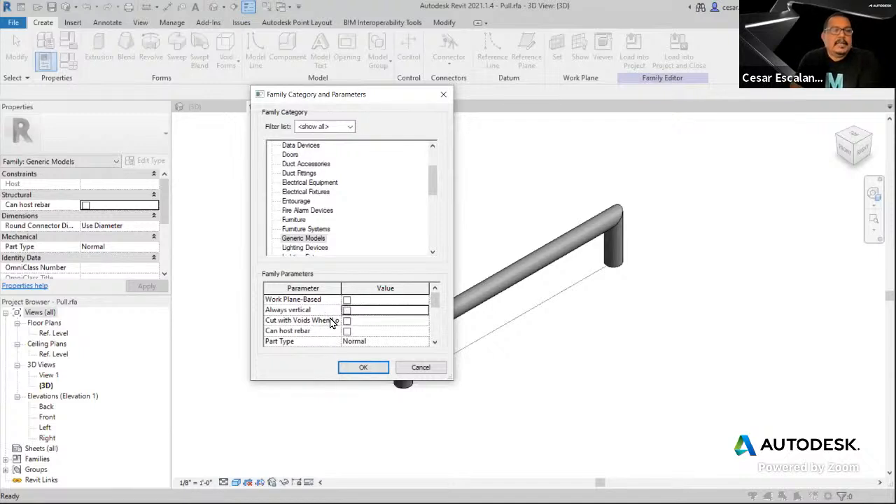
left_click(365, 367)
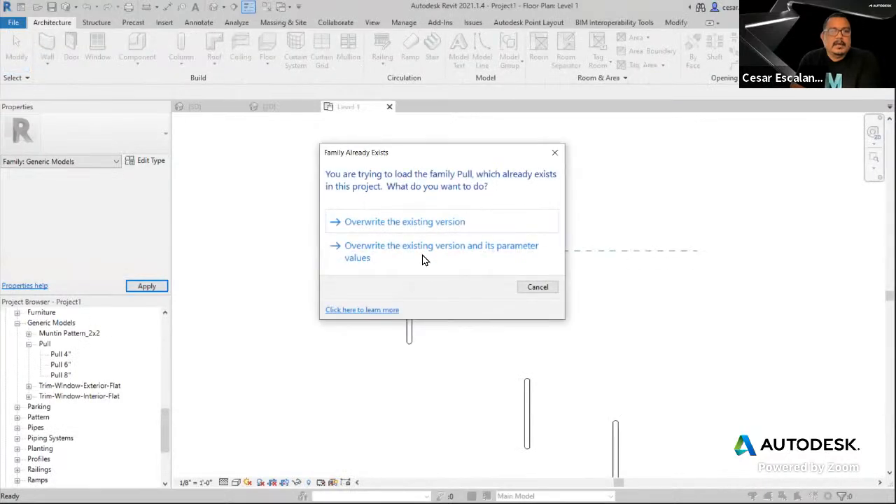
Overwrite the project's existing Pull family together with its parameter values and return to the default 3D view
left_click(422, 258)
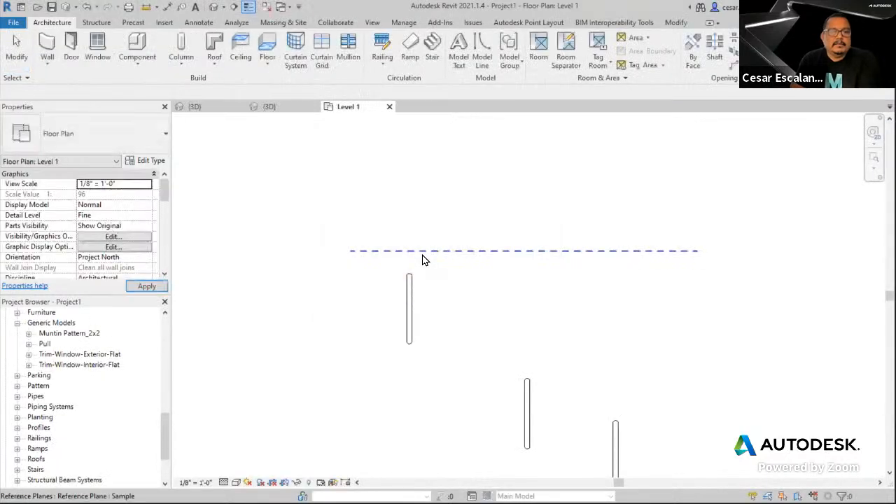
left_click(215, 7)
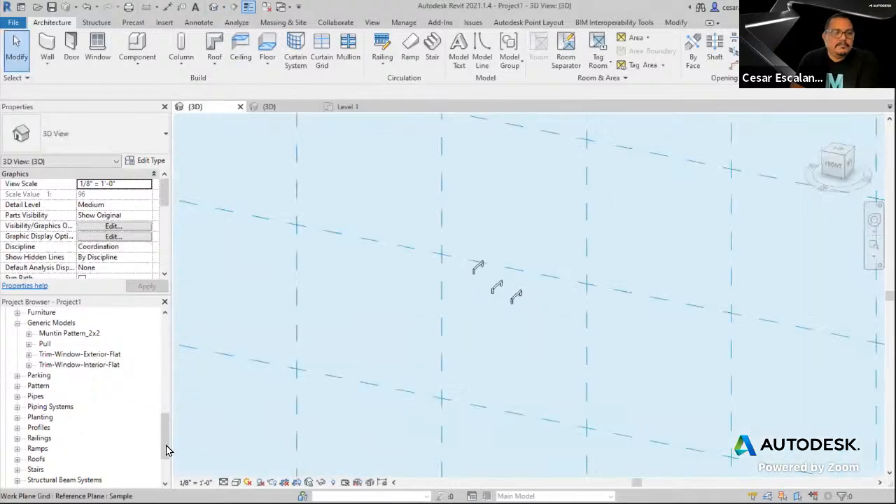
Place a fourth Pull 6" instance on Level 1 in the 3D view, in front of the other three
left_click_drag(167, 450, 164, 480)
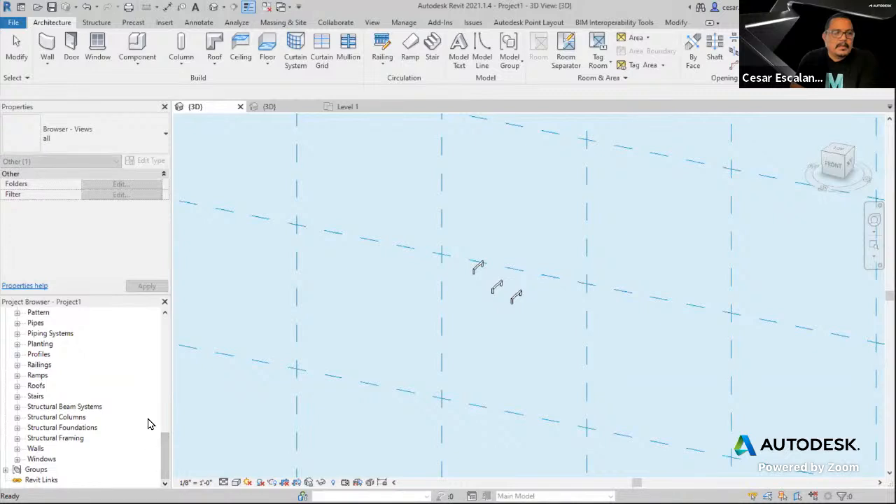
left_click_drag(163, 449, 163, 428)
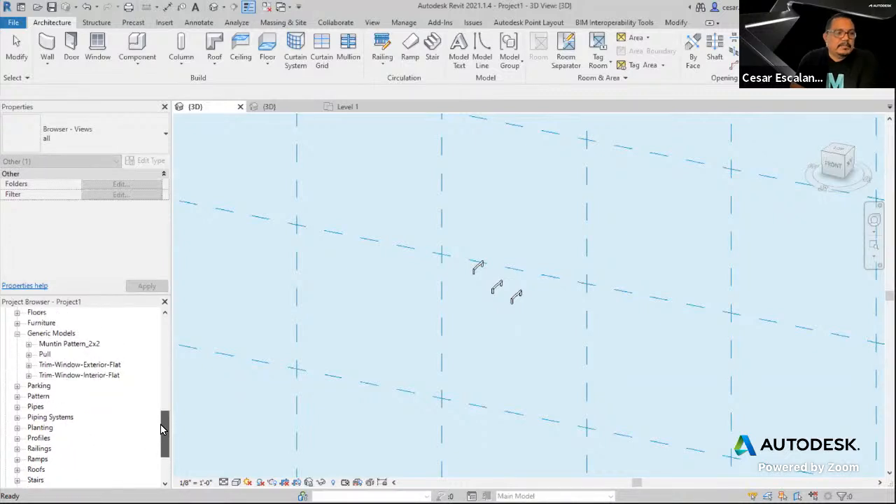
left_click(28, 354)
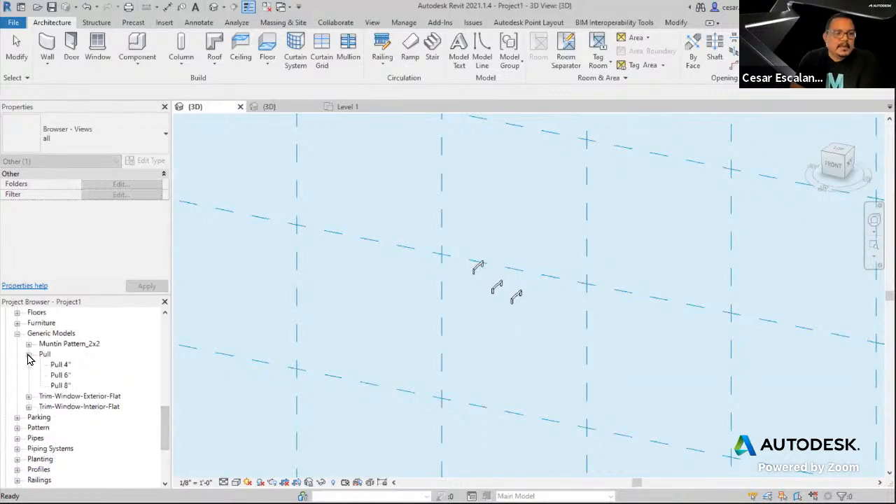
left_click(60, 376)
left_click_drag(377, 337, 500, 330)
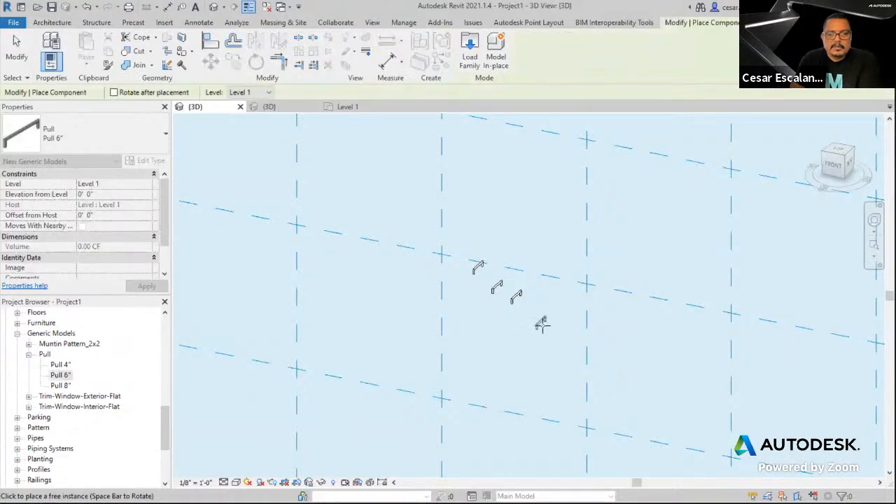
scroll(532, 308, "up", 3)
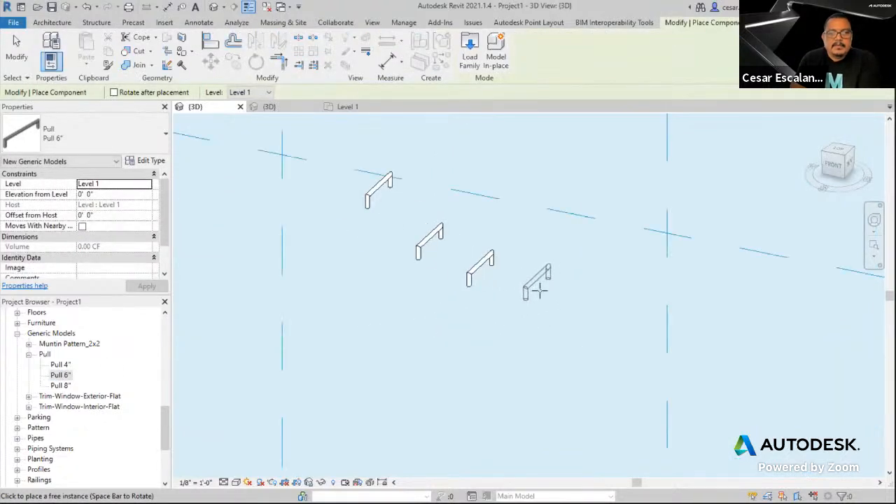
left_click(264, 93)
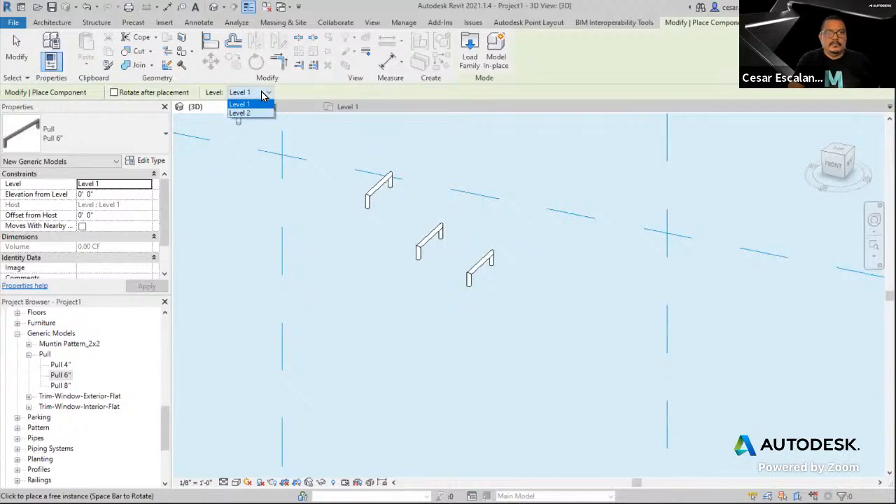
left_click(252, 104)
left_click(553, 311)
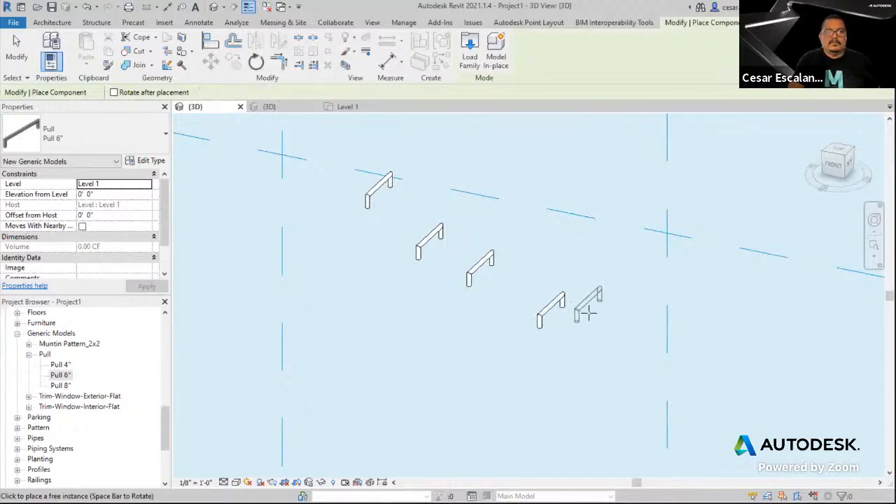
key("Escape")
key("Escape")
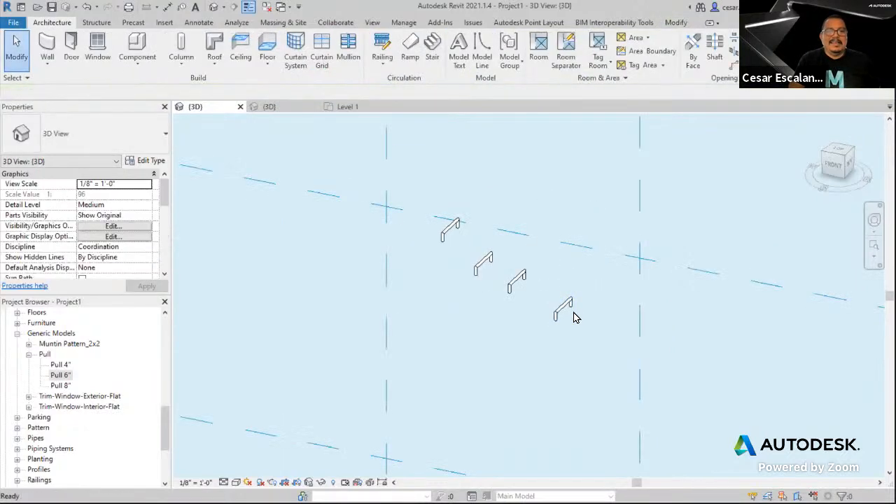
Examine the newest Pull 6" instance and compare its orientation with the other pulls and the Sample work plane grid
scroll(569, 314, "down", 1)
middle_click_drag(593, 309, 537, 324)
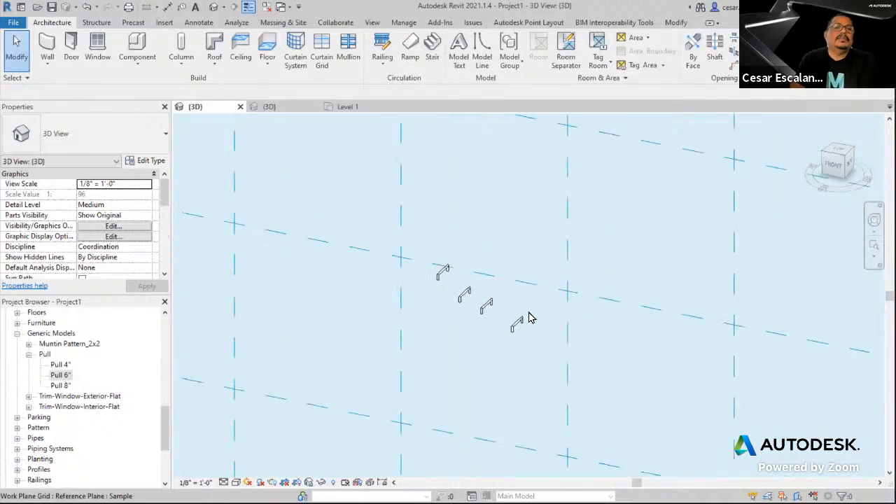
scroll(528, 317, "up", 2)
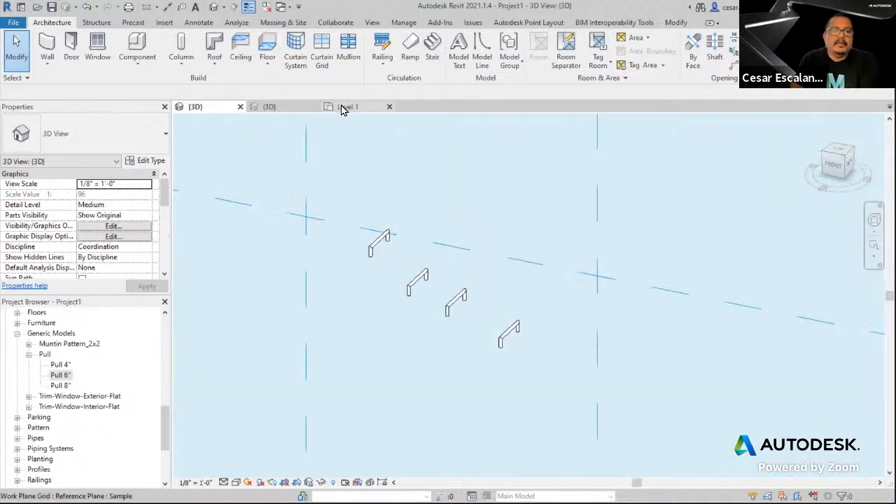
scroll(606, 350, "down", 2)
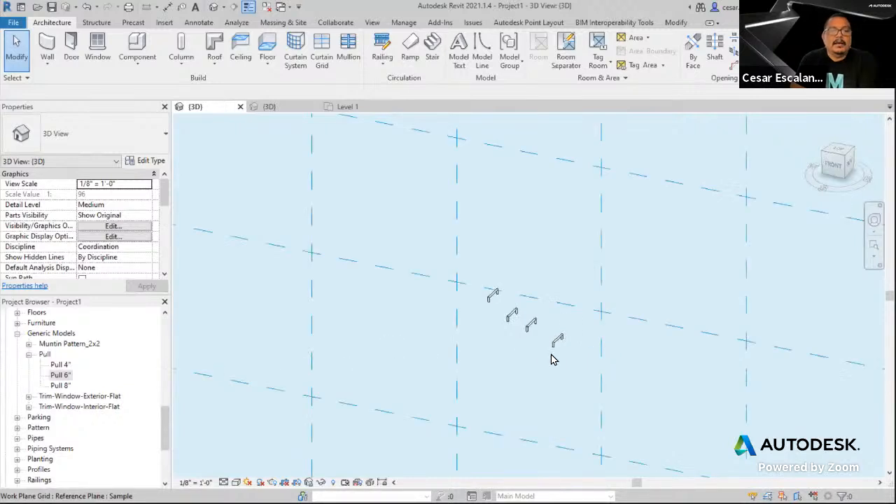
scroll(563, 358, "down", 1)
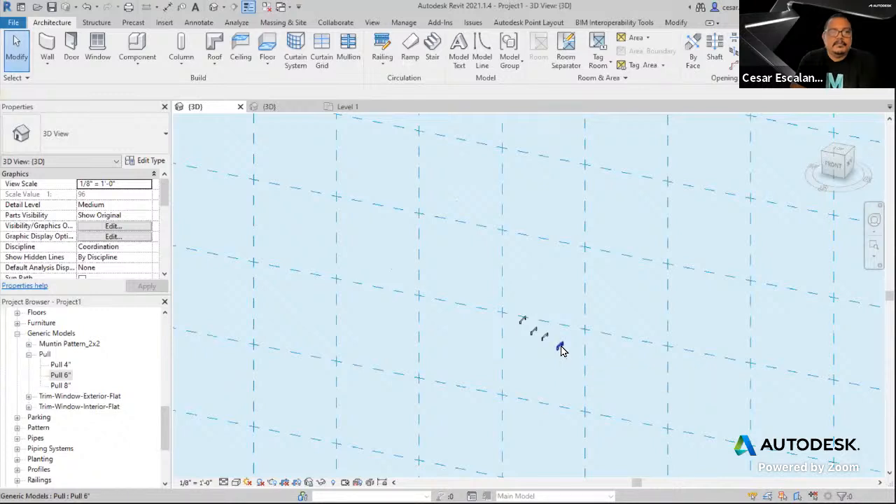
left_click(562, 351)
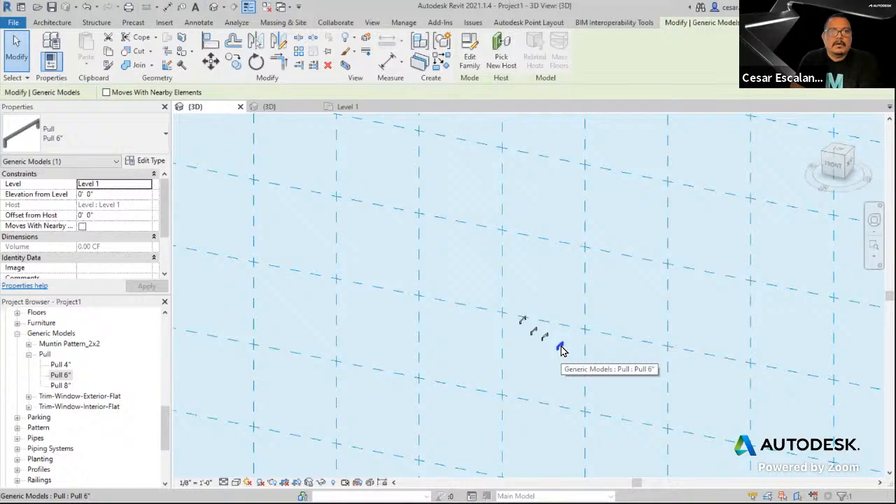
left_click(551, 353)
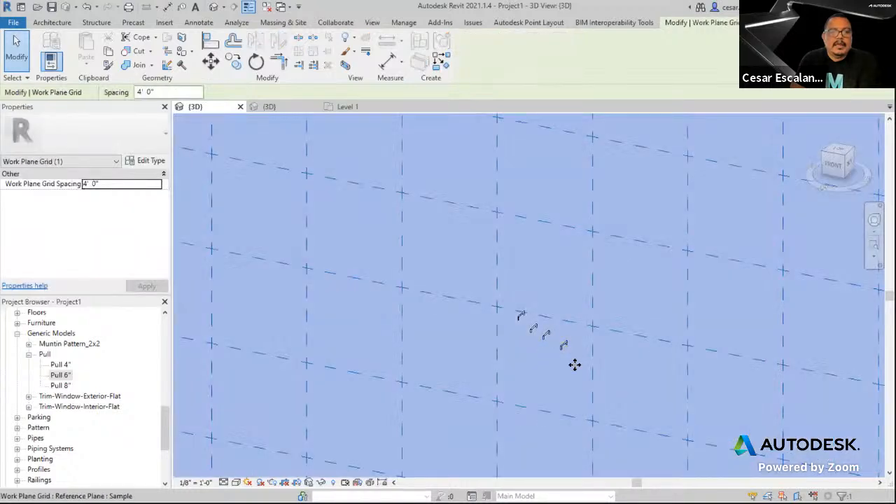
key("Escape")
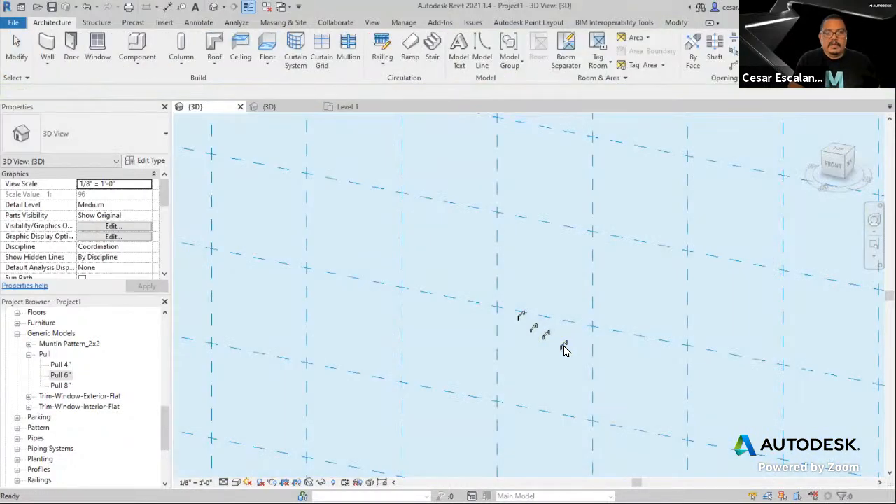
Try to pick a new host for the newest Pull 6" instance
left_click(564, 347)
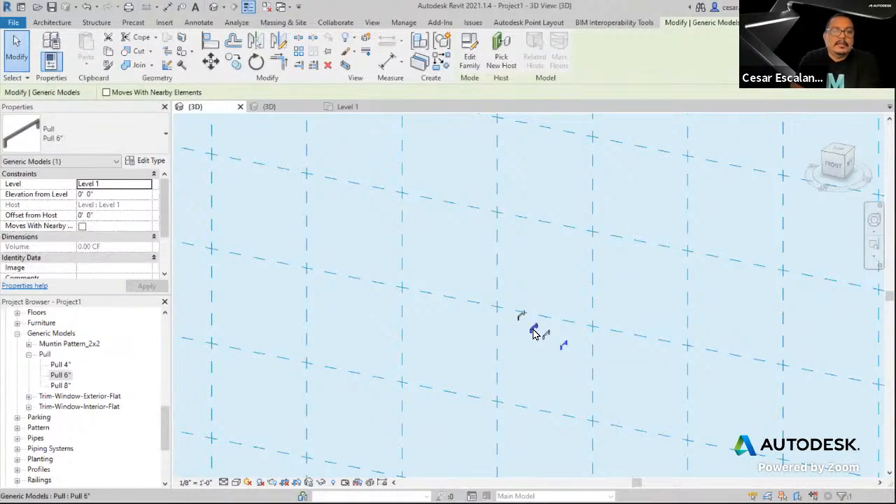
left_click(509, 67)
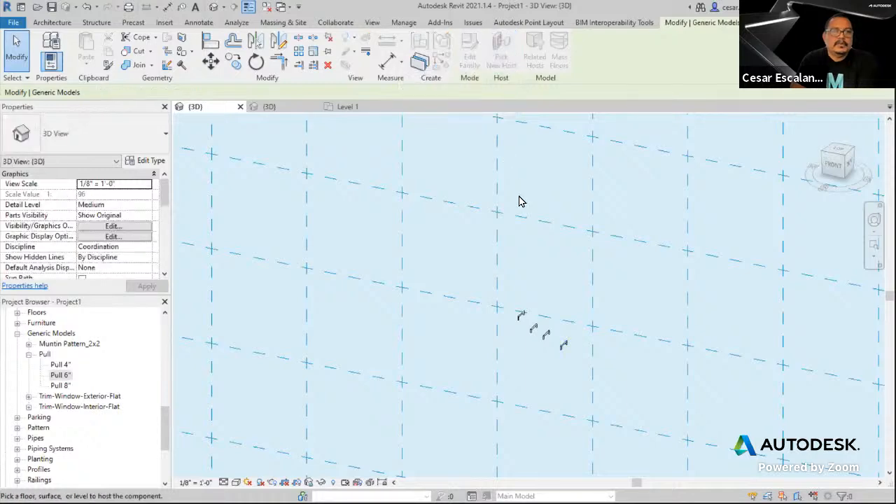
scroll(543, 308, "down", 4)
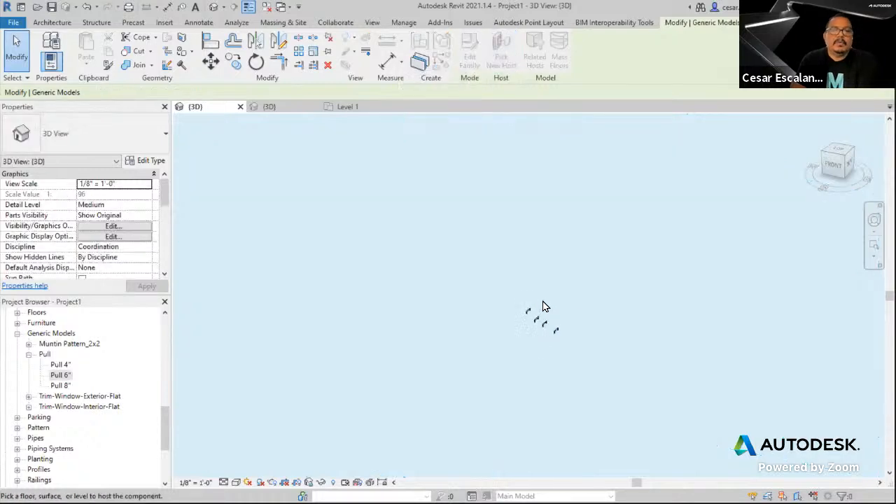
key("Escape")
key("Escape")
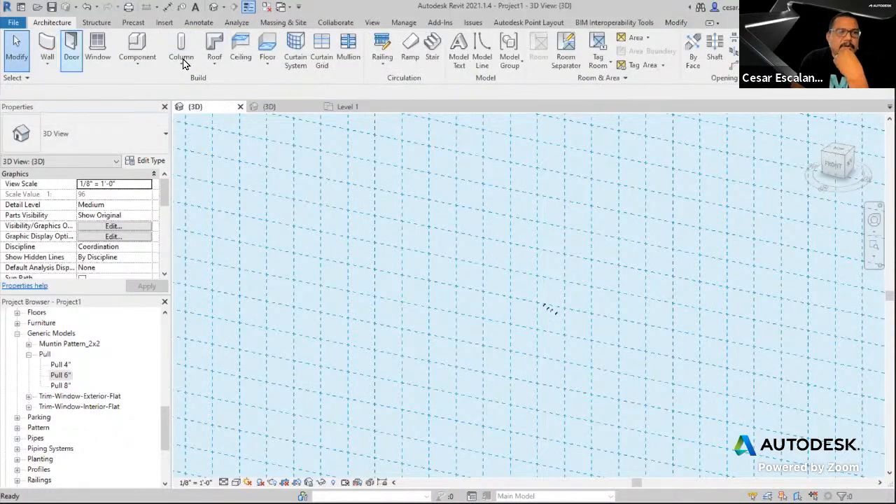
Start an in-place model in the Generic Models category with the name Generic Models 1
left_click(165, 23)
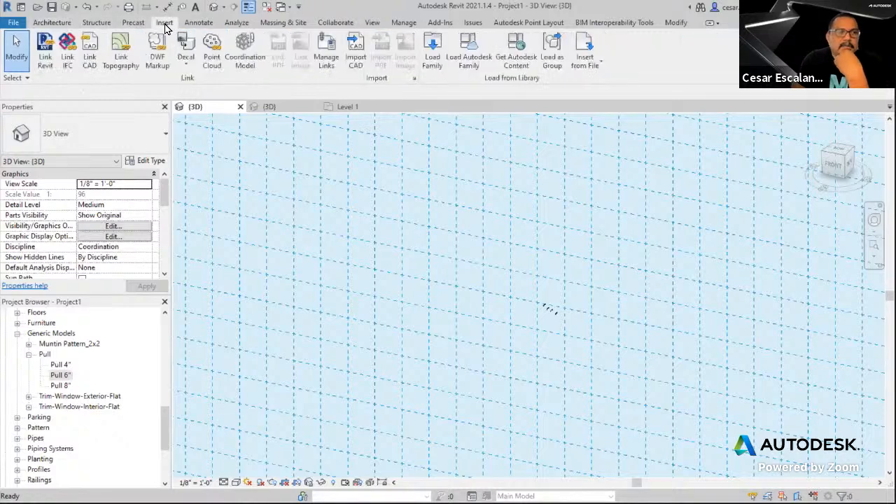
left_click(56, 24)
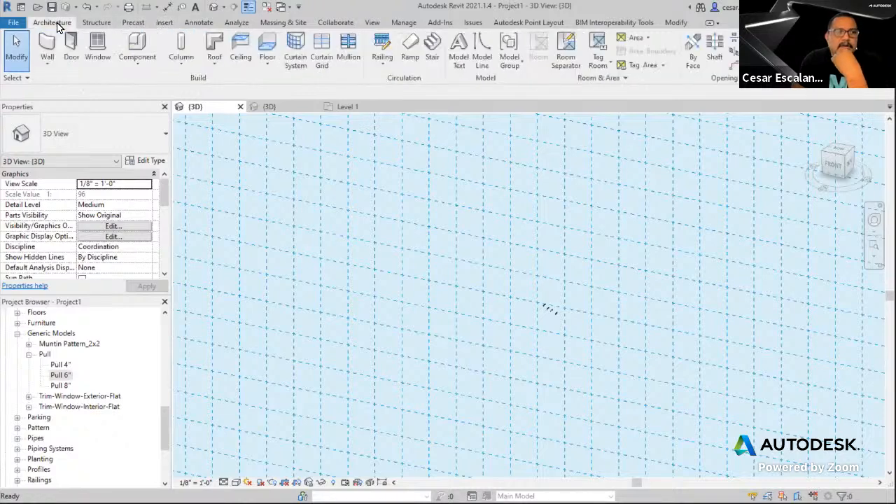
left_click(147, 65)
left_click(126, 110)
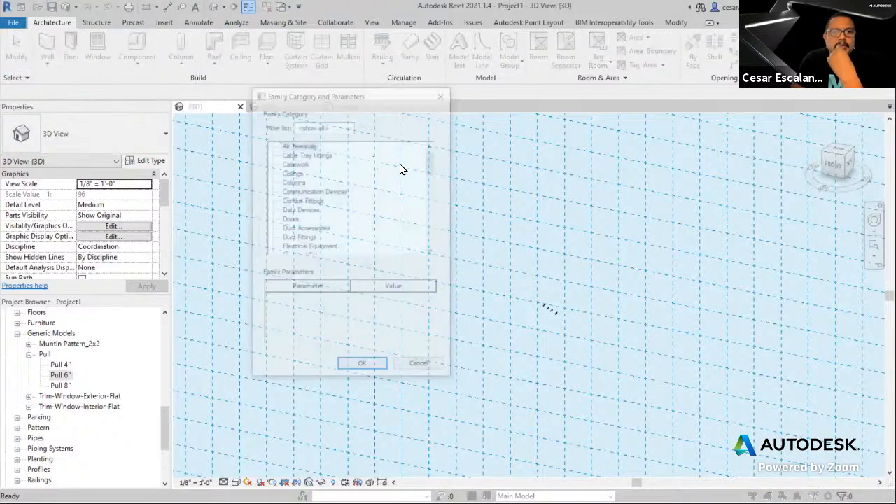
scroll(333, 202, "down", 3)
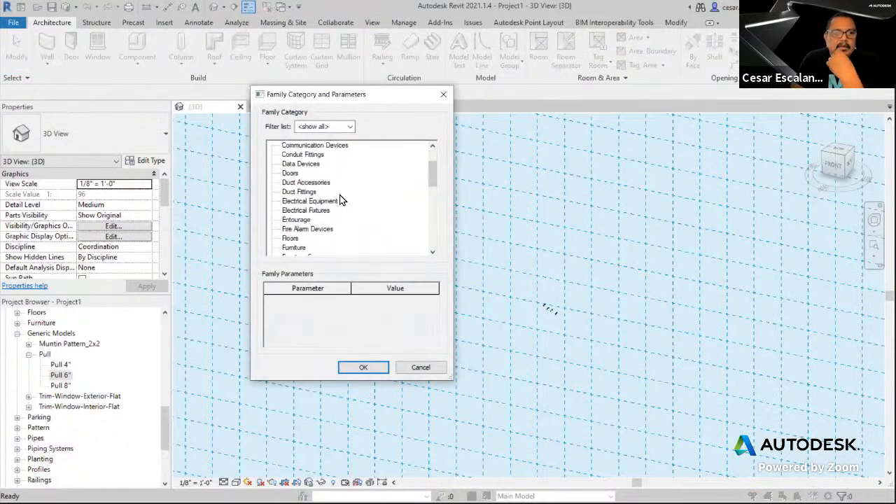
scroll(343, 200, "down", 2)
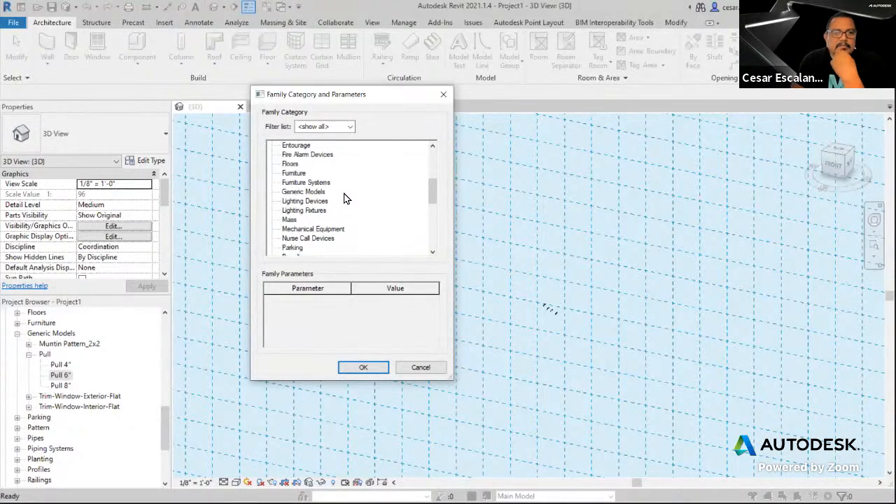
left_click(329, 192)
left_click(363, 367)
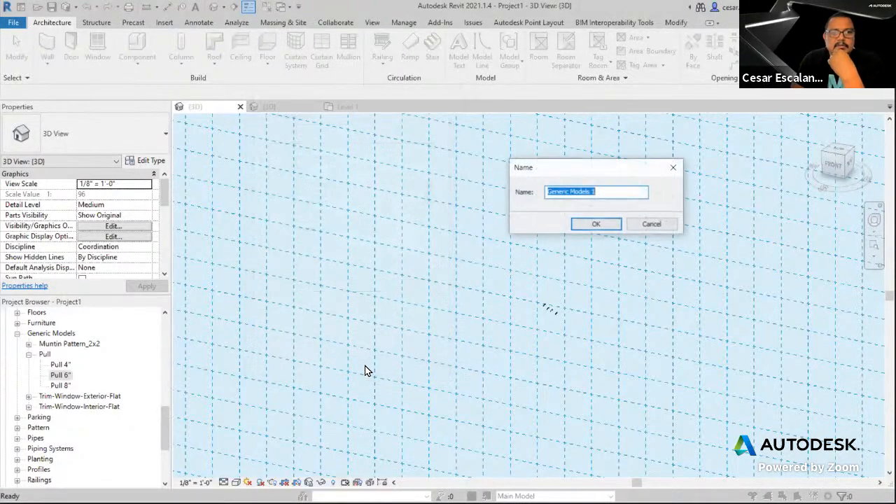
left_click(587, 224)
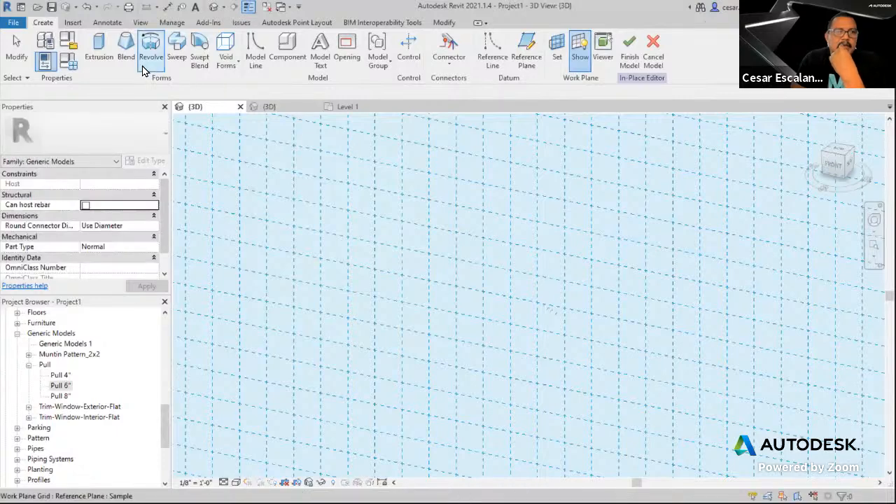
Extrude a rectangle about 9' by 3' 4" beside the pulls on the Sample reference plane, with a depth of 1' 0"
left_click(103, 61)
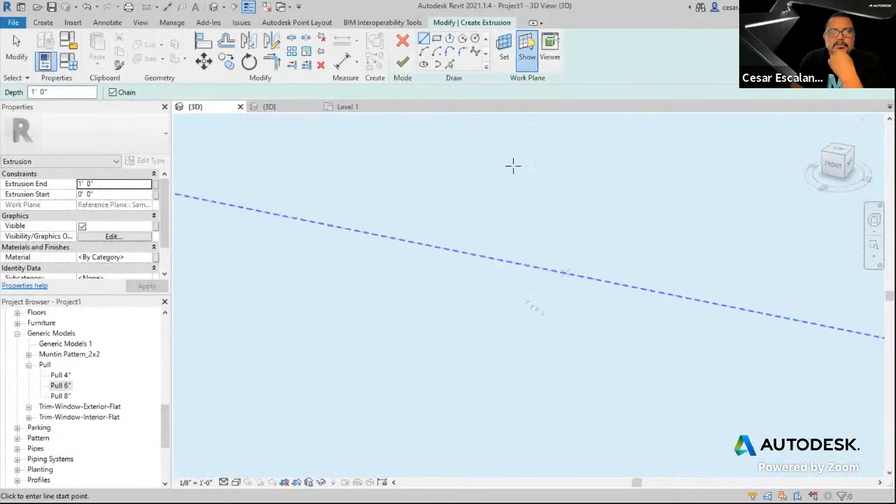
left_click(436, 39)
left_click(550, 299)
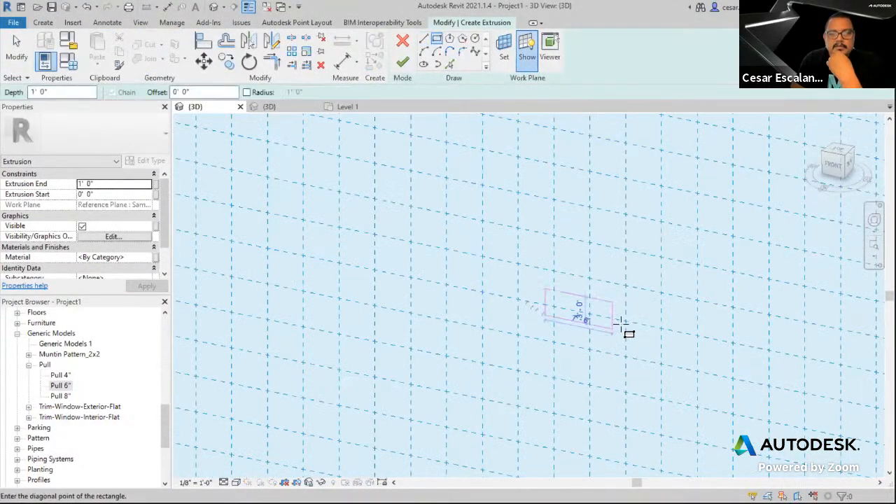
left_click(629, 282)
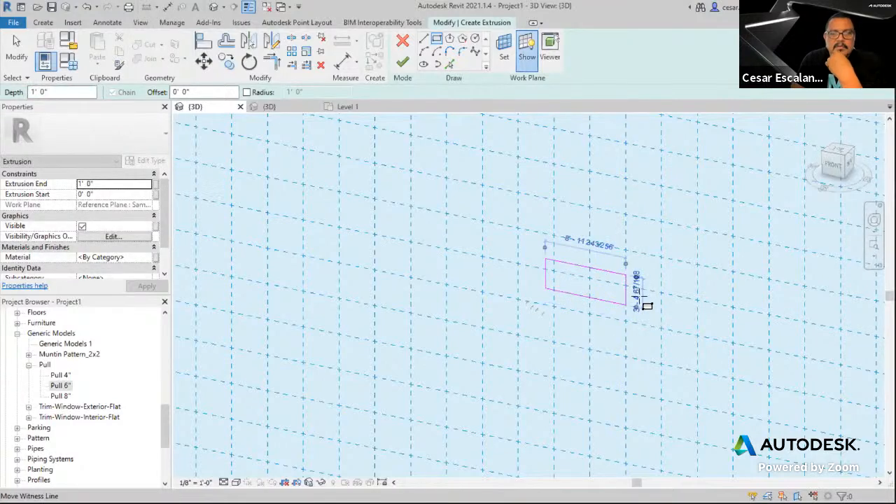
left_click(403, 63)
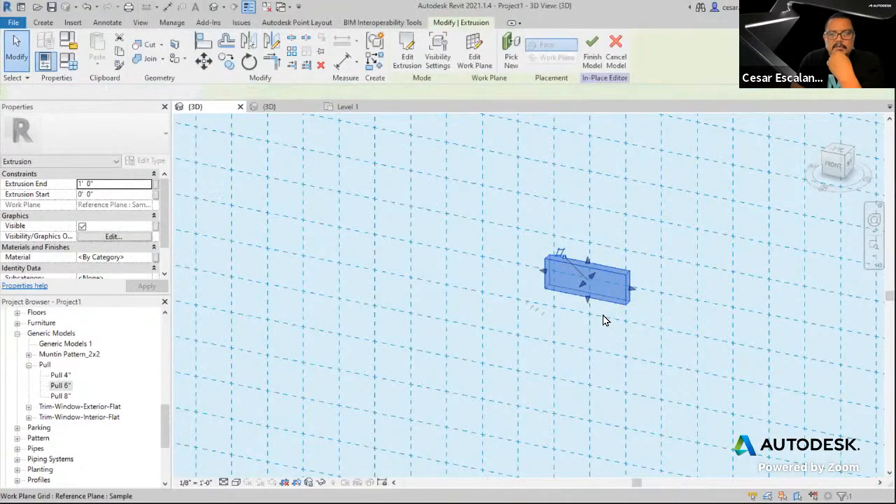
Stretch the extrusion's front face forward to a depth of about 4' 2" and inspect the block next to the pulls
left_click_drag(584, 285, 566, 296)
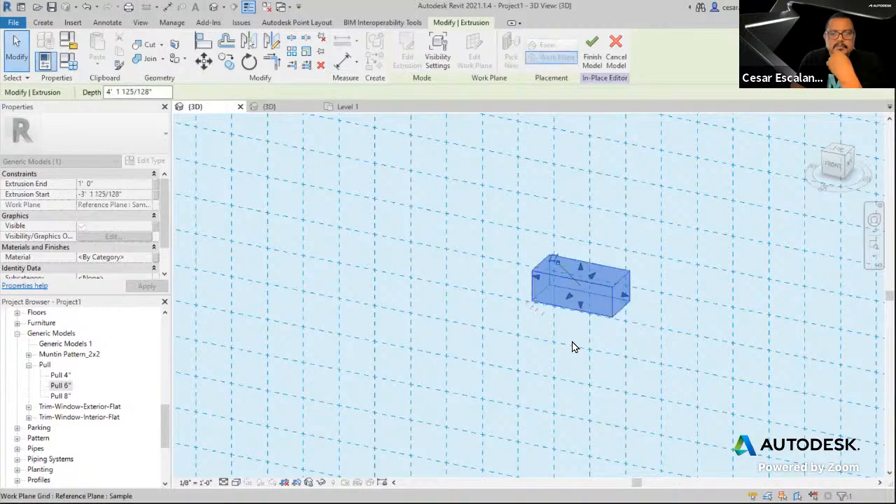
scroll(572, 341, "up", 3)
left_click(566, 325)
scroll(530, 291, "up", 2)
middle_click_drag(531, 290, 506, 360)
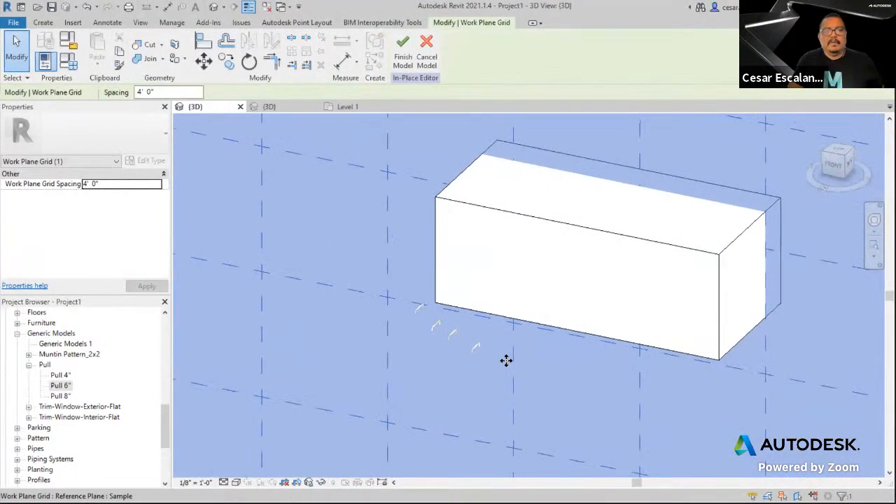
key("Escape")
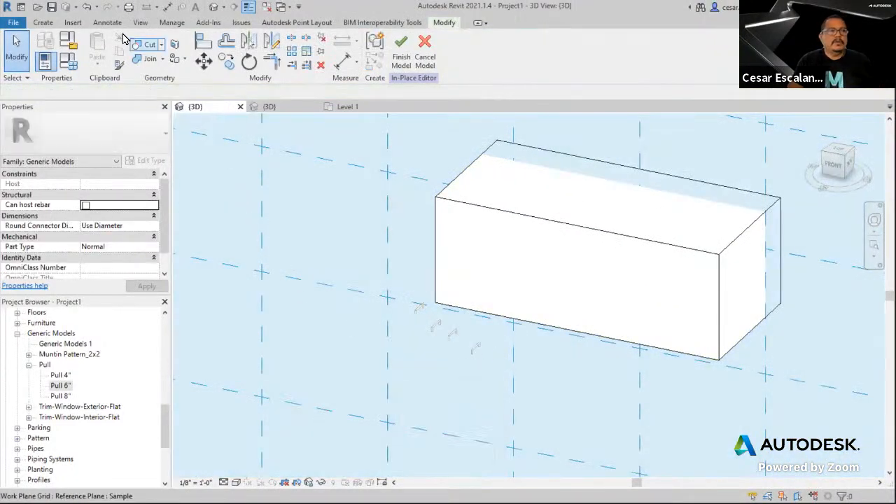
Finish the in-place model and try to pick its block as the new host for the outermost Pull 6" instance
left_click(474, 355)
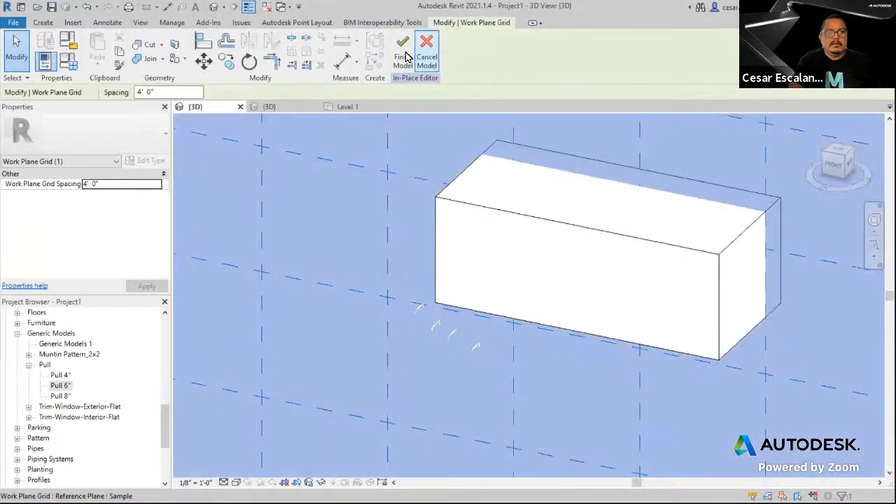
left_click(405, 49)
left_click(477, 350)
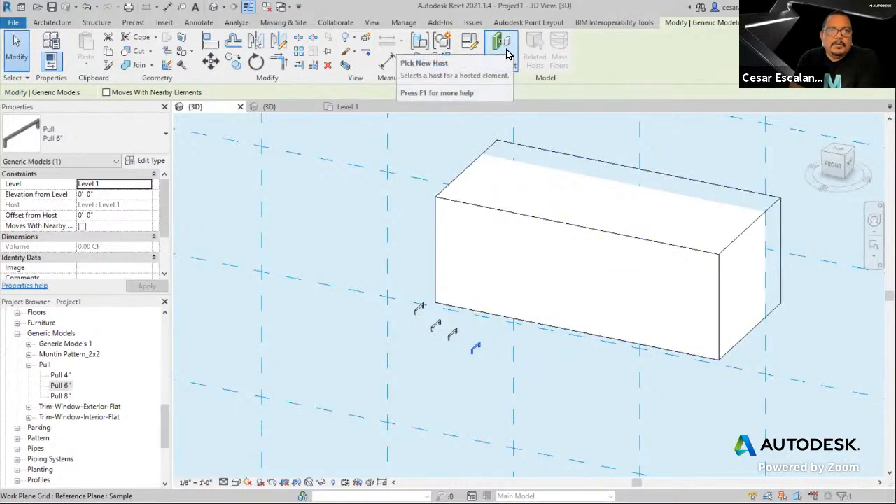
key("Escape")
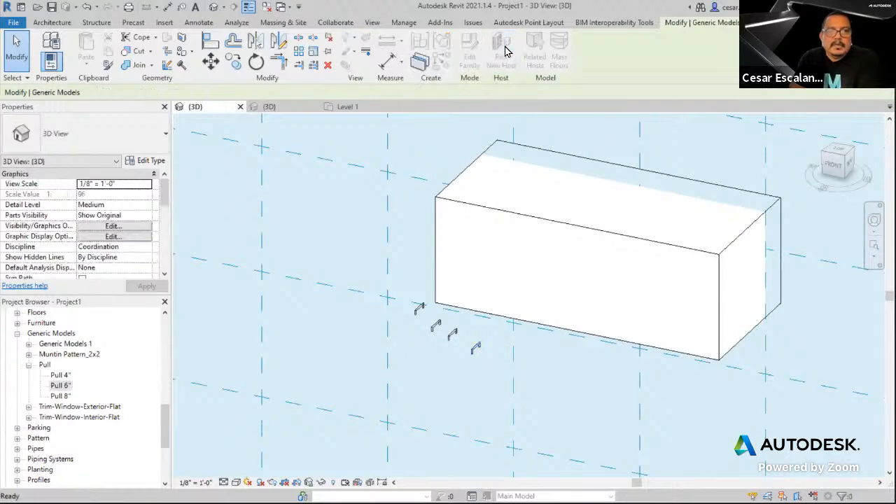
left_click(506, 51)
left_click(569, 227)
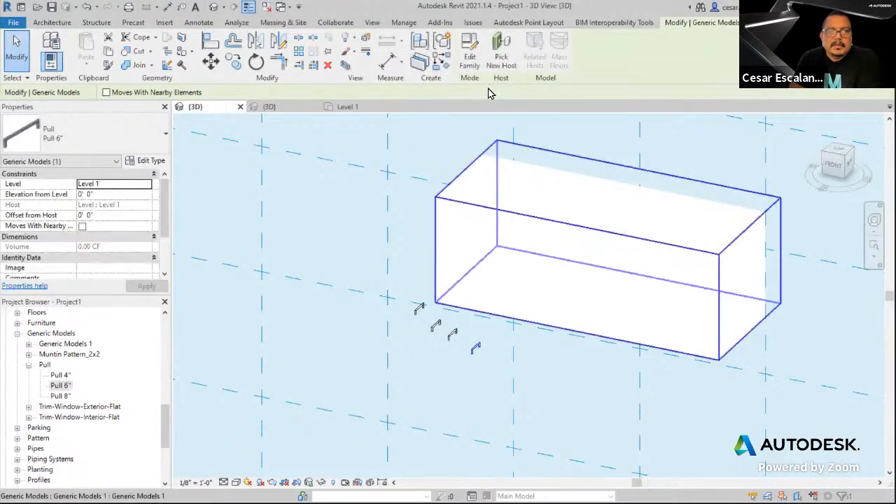
key("Escape")
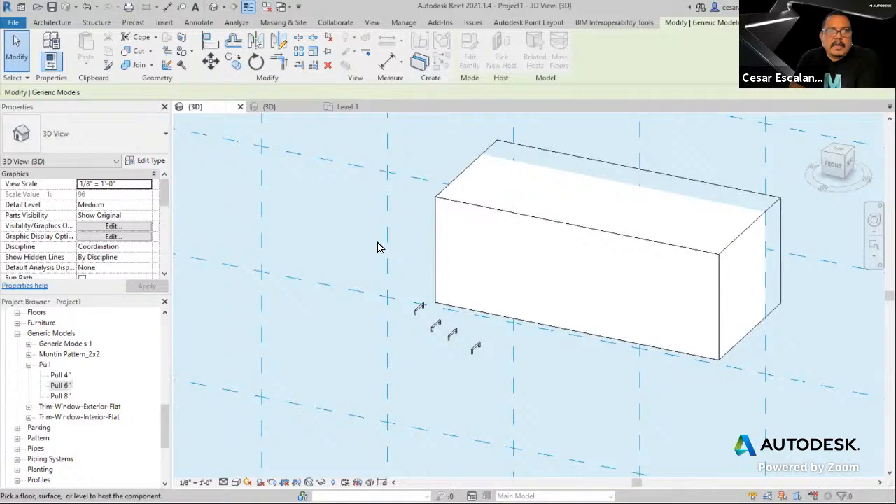
scroll(457, 122, "down", 2)
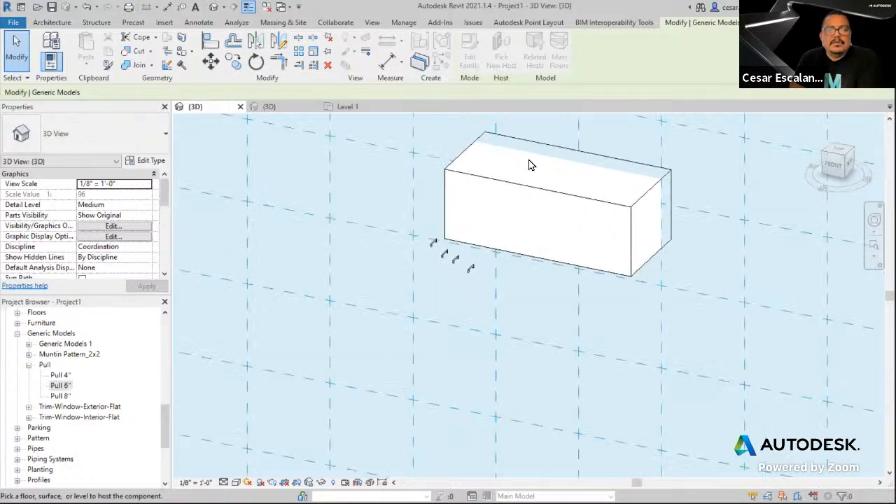
scroll(592, 258, "down", 3)
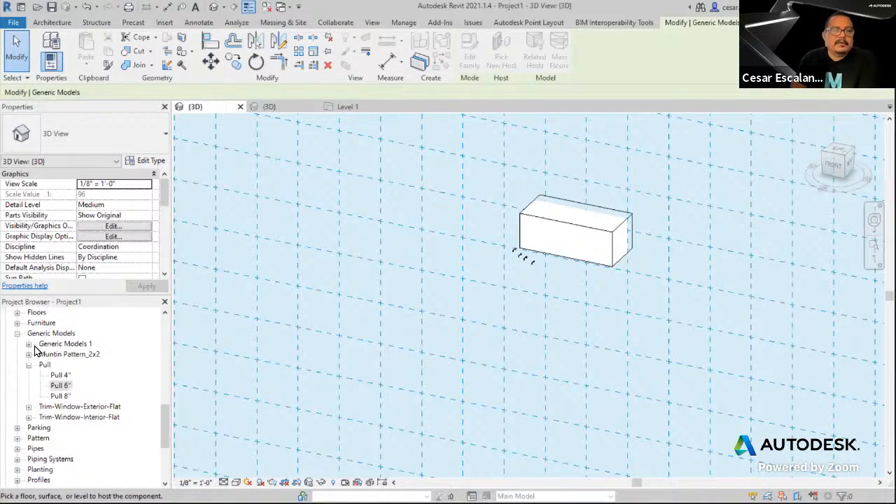
Open the Level 1 floor plan and inspect the Sample reference plane and the pull nearest to it
left_click(17, 314)
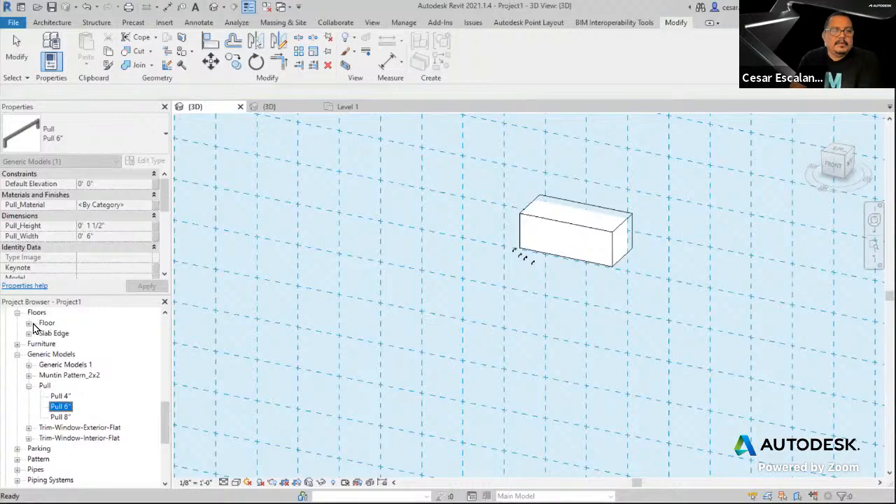
left_click(29, 324)
left_click_drag(162, 388, 170, 319)
left_click(50, 334)
double_click(50, 334)
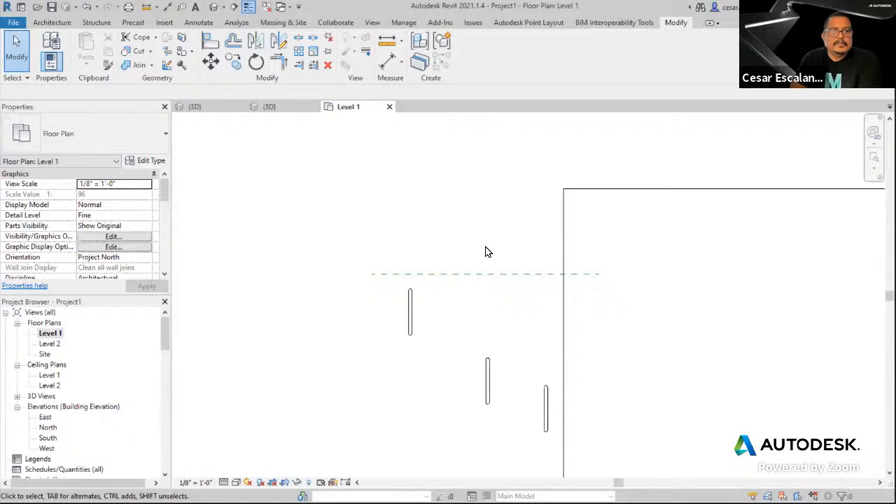
left_click(486, 275)
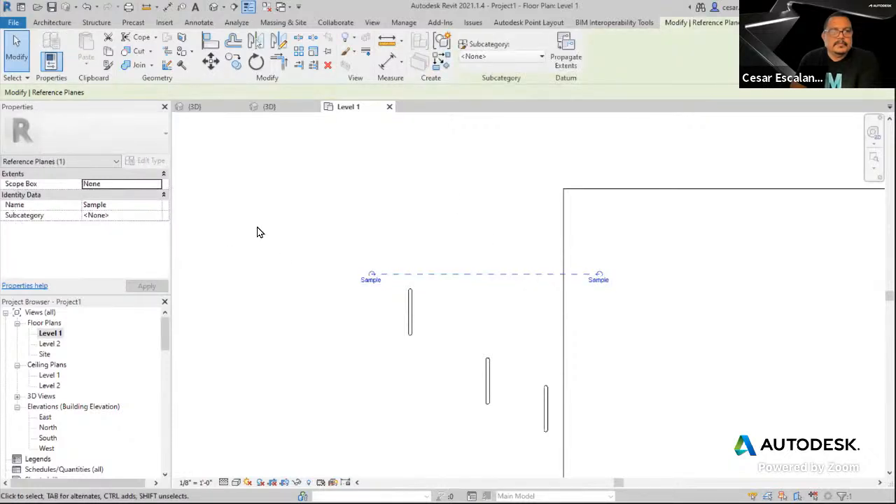
left_click(396, 245)
left_click(409, 316)
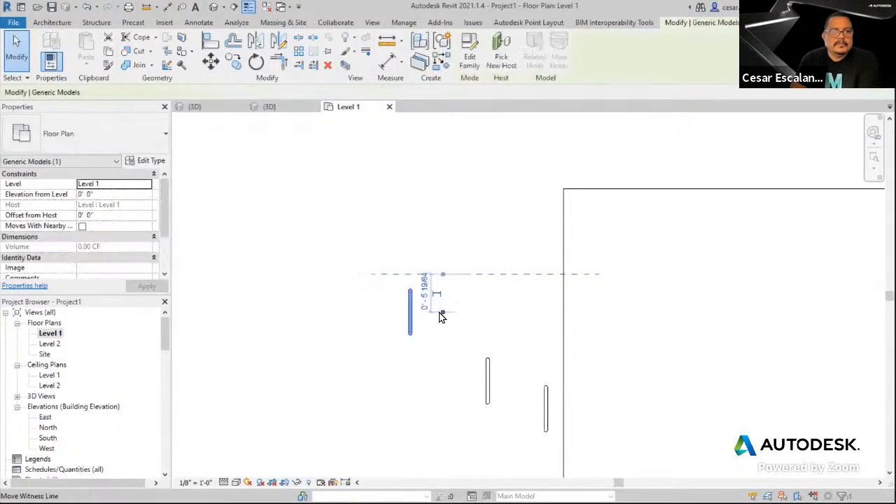
left_click(277, 208)
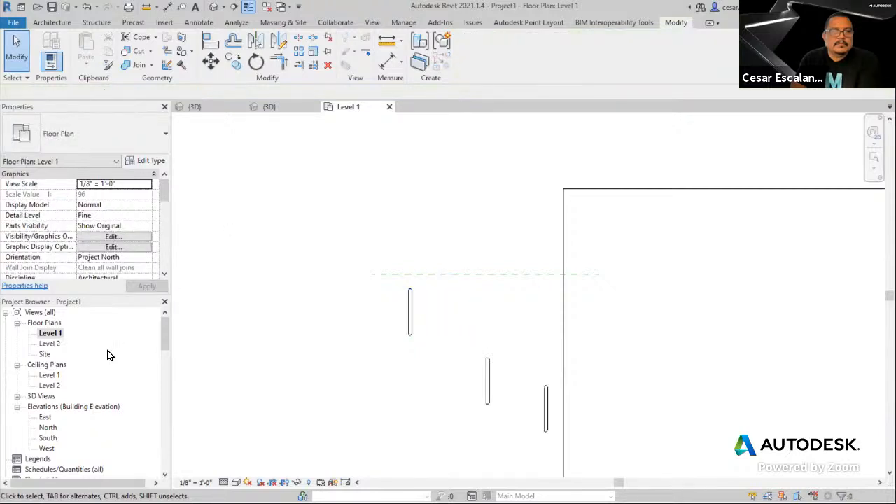
Open the South elevation and examine the block in relation to the level line
double_click(49, 439)
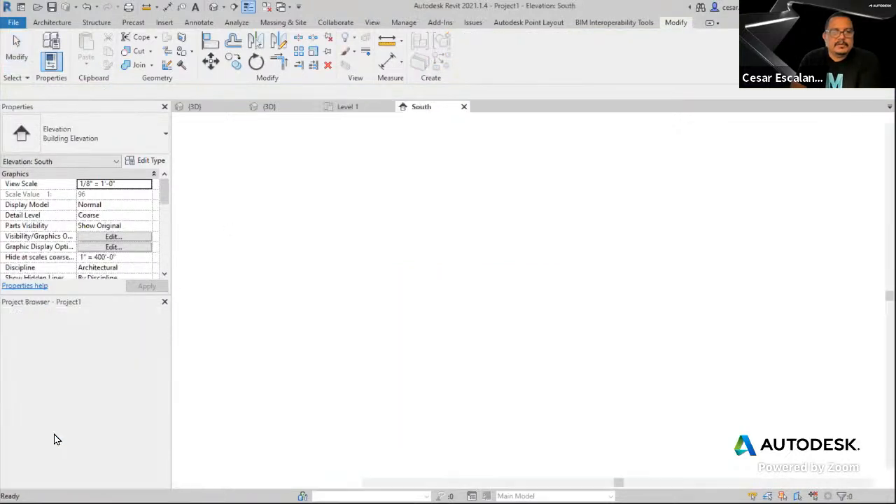
scroll(476, 338, "up", 4)
scroll(441, 342, "up", 2)
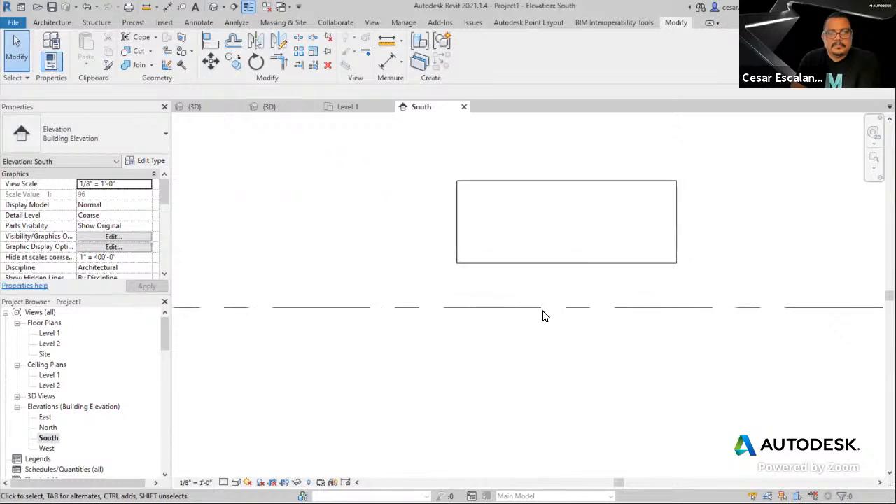
scroll(588, 297, "up", 2)
scroll(592, 296, "down", 1)
Open the North elevation and set its detail level to Fine
left_click(49, 428)
double_click(49, 428)
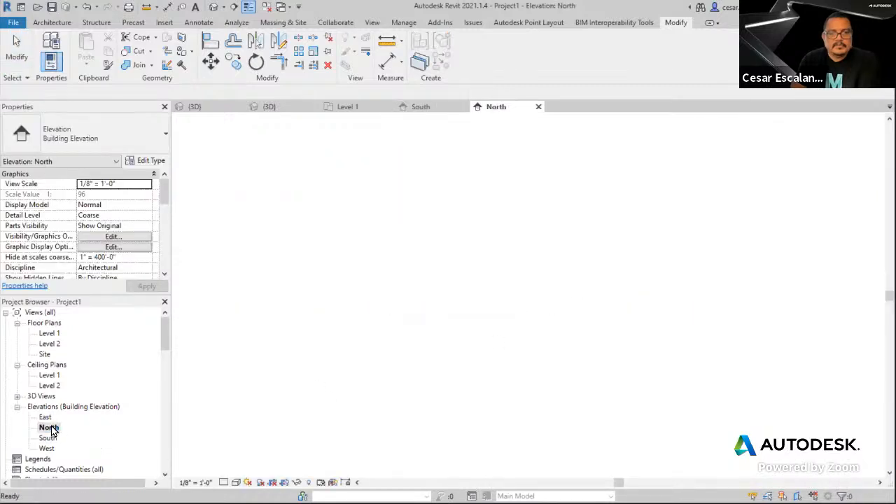
scroll(572, 326, "up", 4)
scroll(573, 324, "up", 1)
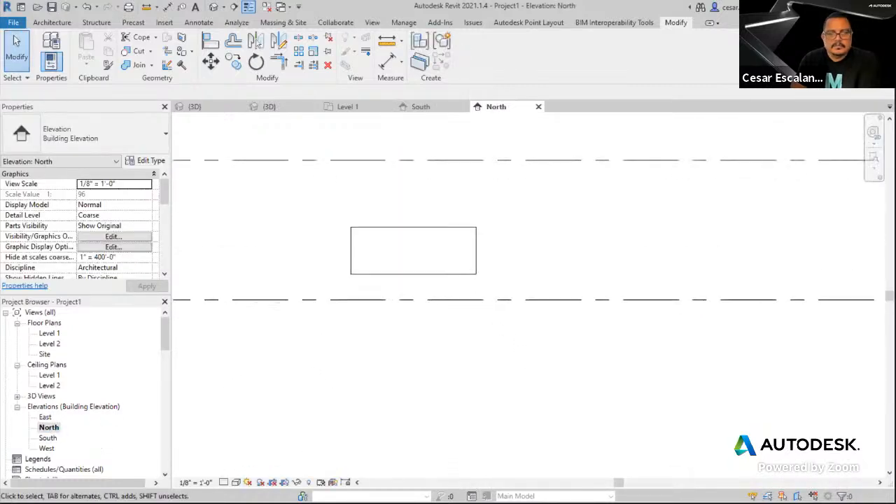
left_click(236, 483)
left_click(242, 471)
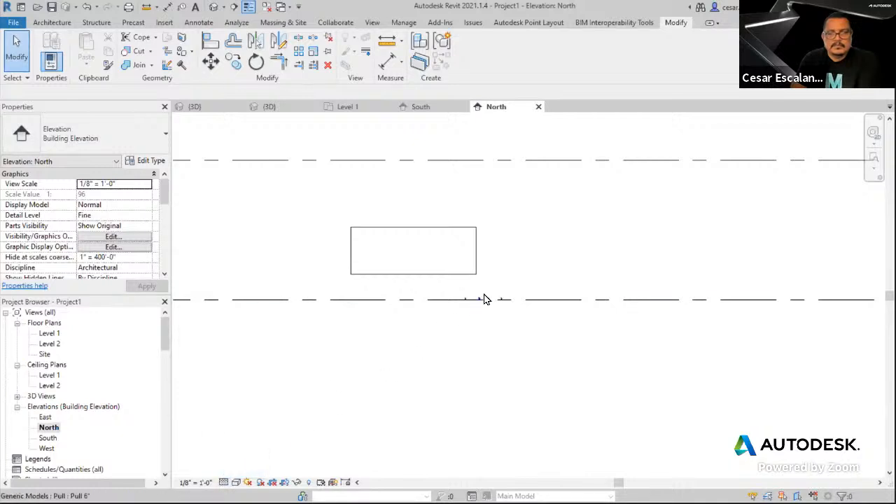
Rehost the Pull 6" instance farthest from the block to Level 2 in the North elevation
scroll(490, 298, "up", 3)
scroll(538, 298, "up", 1)
left_click(499, 314)
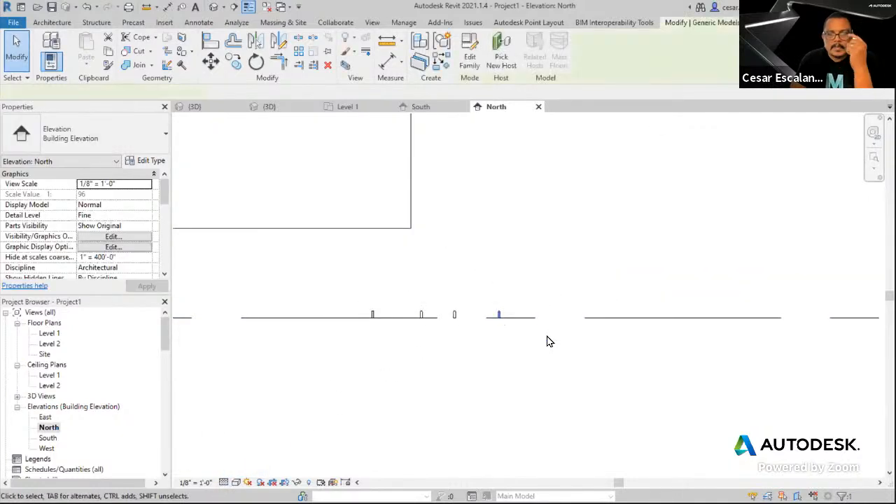
scroll(544, 341, "down", 3)
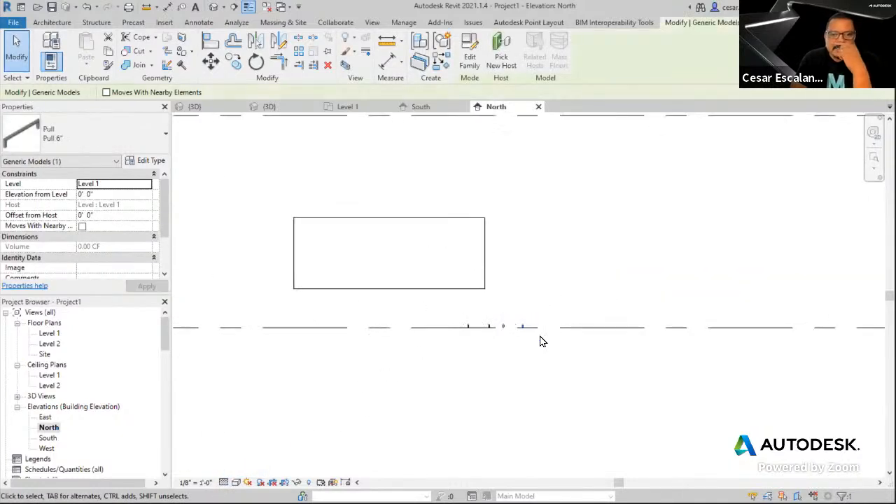
left_click(503, 61)
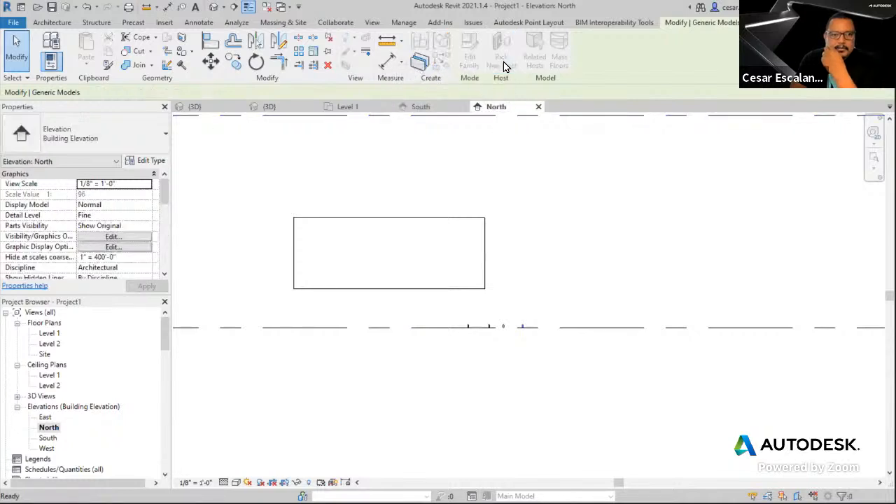
left_click(578, 120)
middle_click_drag(600, 200, 607, 276)
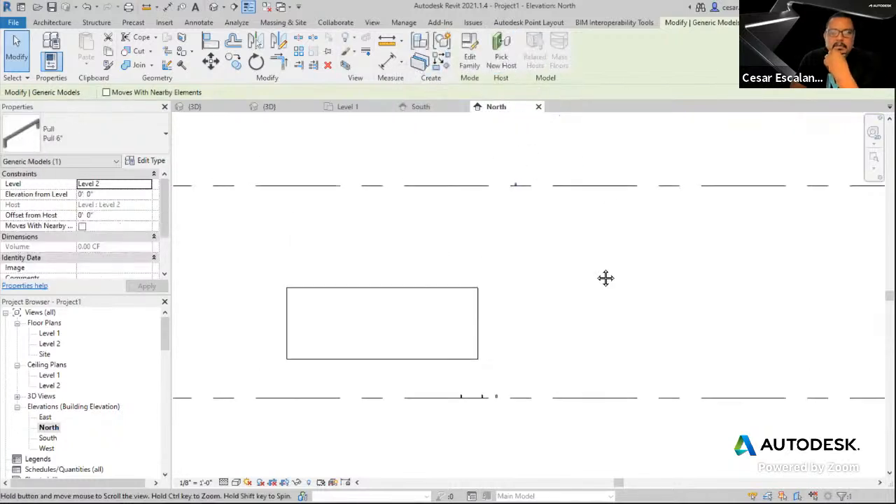
scroll(522, 176, "up", 10)
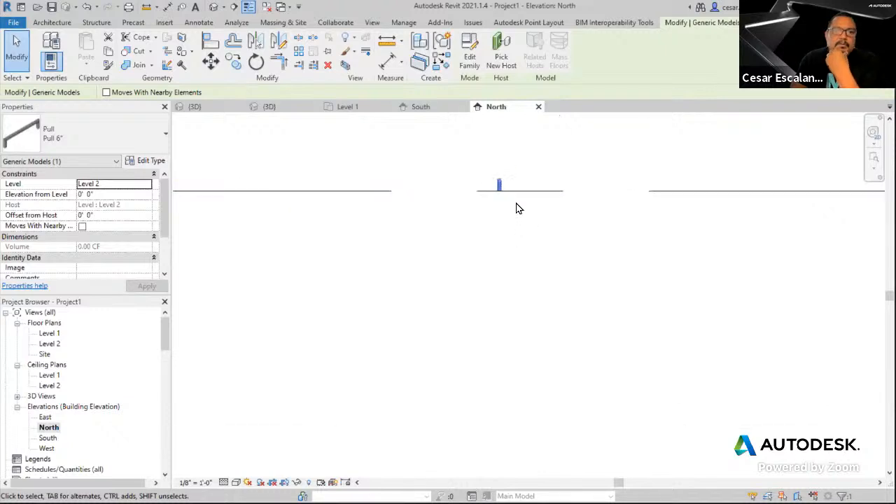
scroll(488, 174, "down", 5)
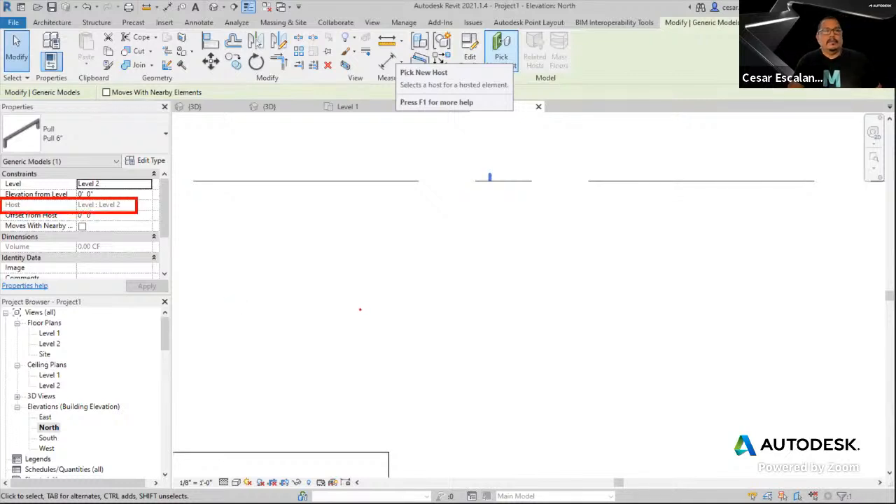
left_click(442, 324)
scroll(446, 322, "down", 3)
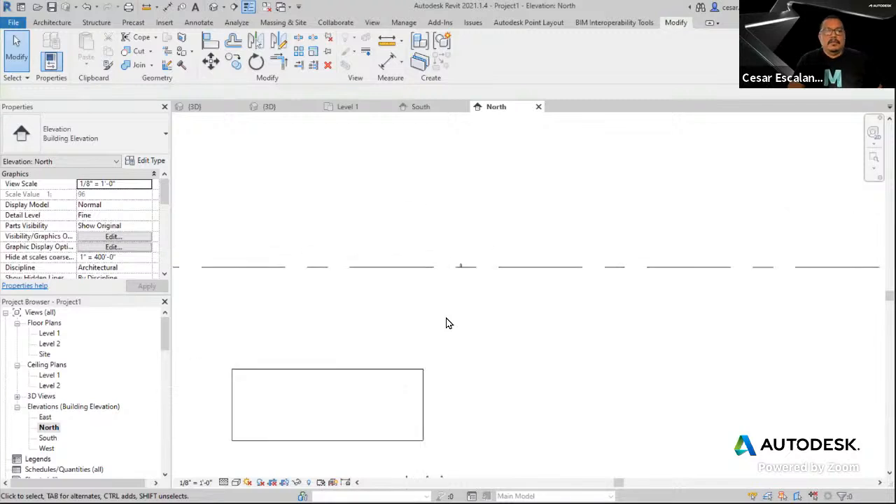
Return to the 3D view and try to pick a new host for the outermost Pull 6" instance remaining on Level 1
left_click(213, 7)
scroll(557, 263, "up", 5)
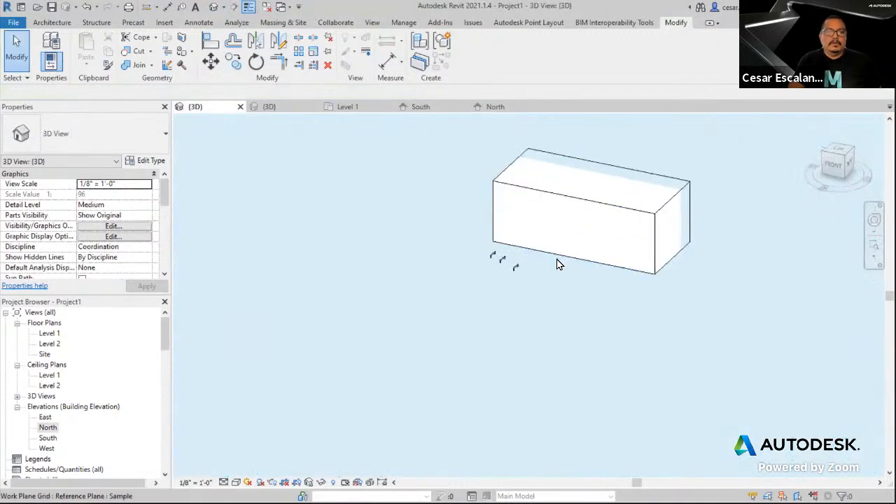
left_click(430, 354)
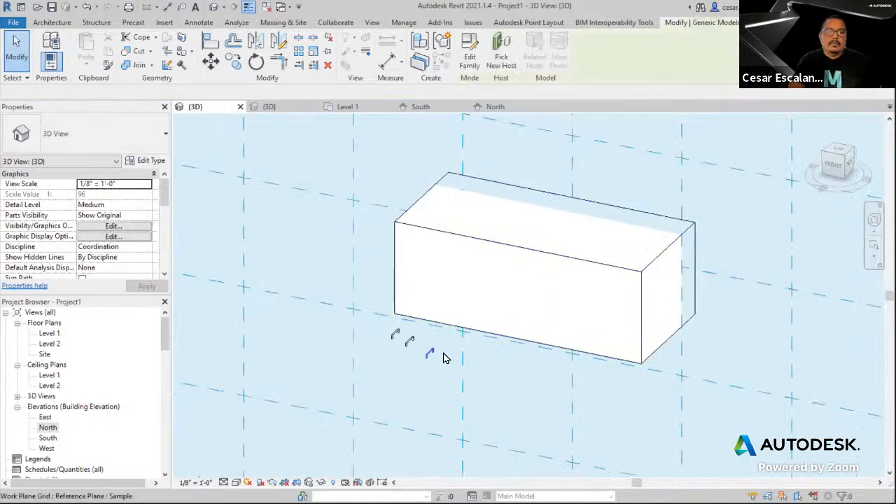
scroll(431, 353, "up", 3)
left_click_drag(454, 312, 456, 308)
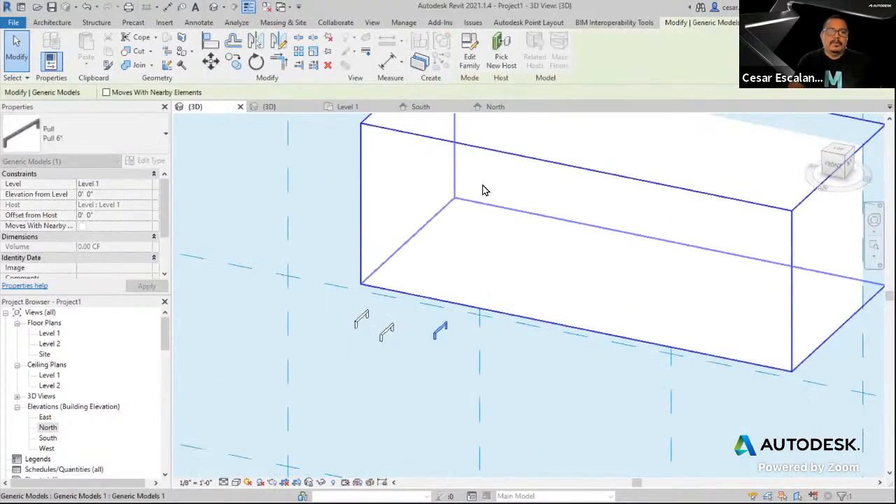
left_click(489, 68)
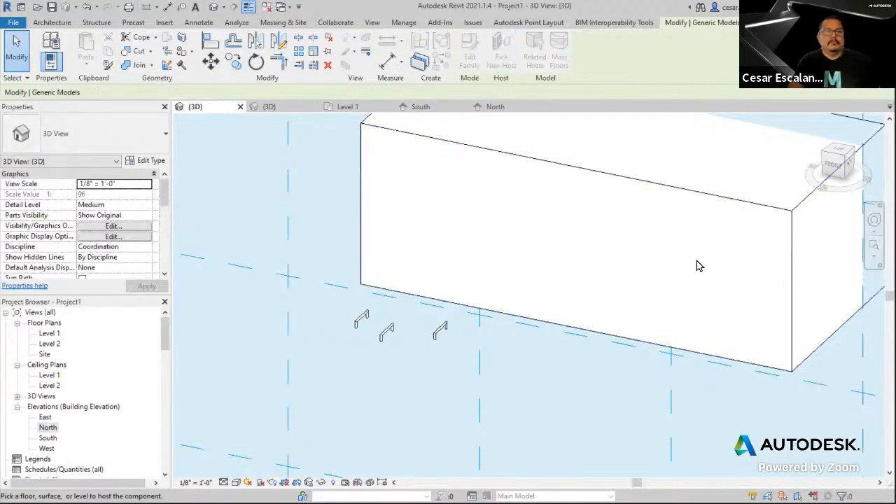
middle_click_drag(696, 265, 574, 320, "shift")
key("Escape")
key("Escape")
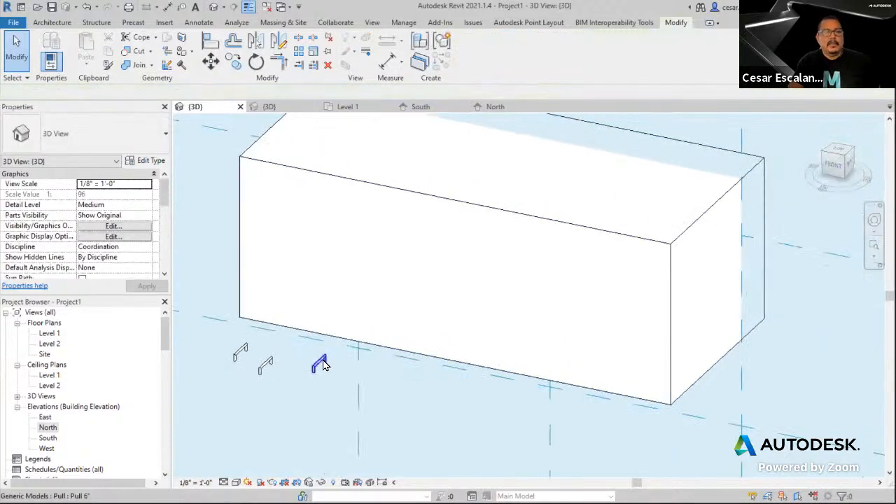
left_click(323, 362)
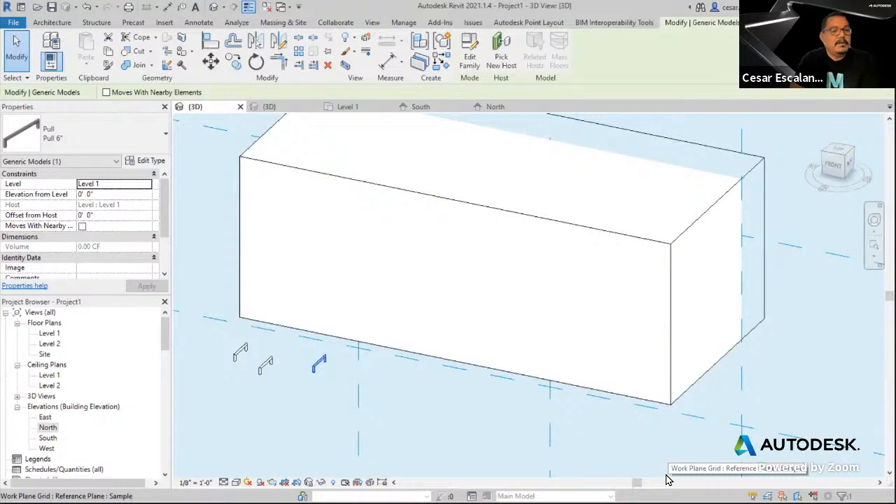
left_click(328, 397)
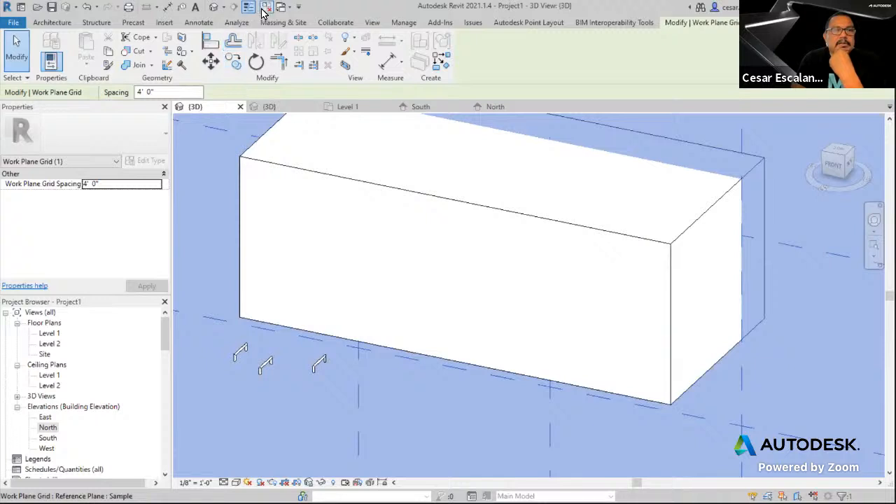
Switch to the Pull family and enable its Work Plane-Based parameter in Family Category and Parameters
double_click(286, 115)
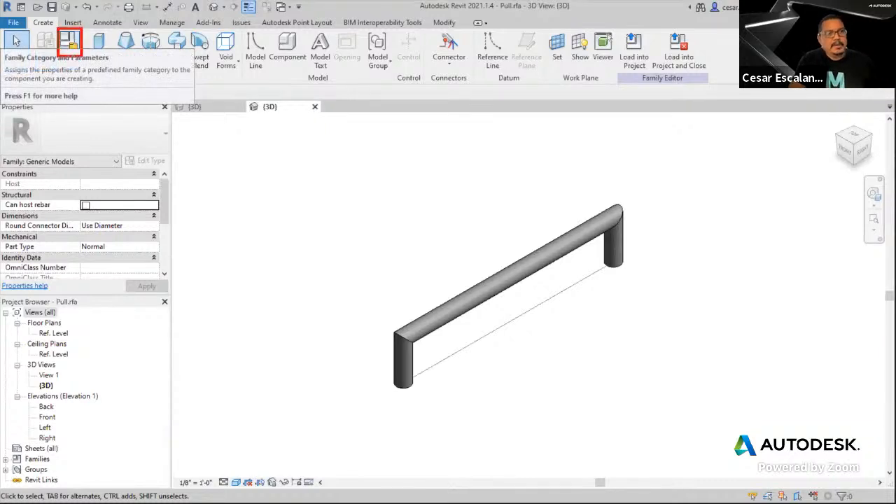
left_click(75, 42)
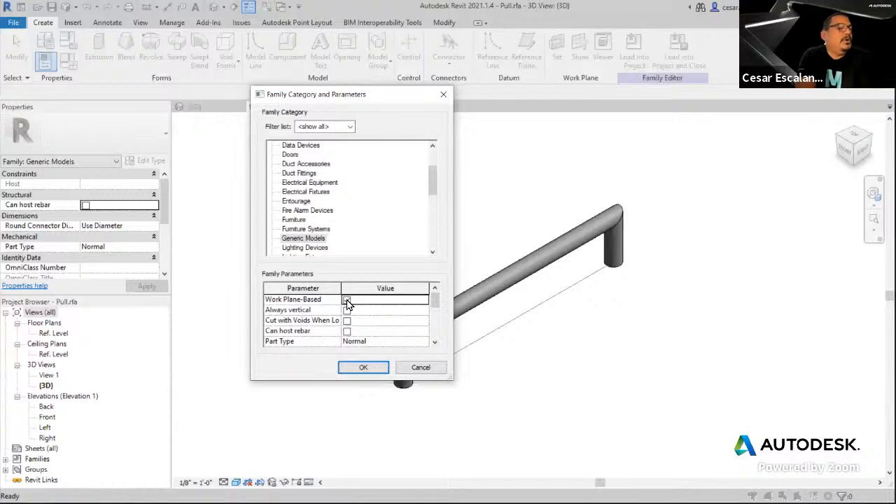
scroll(372, 324, "down", 3)
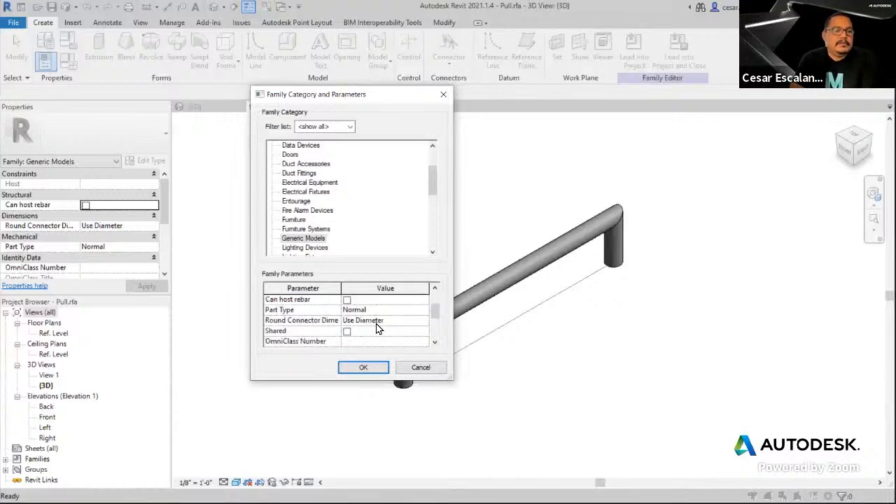
scroll(377, 333, "up", 3)
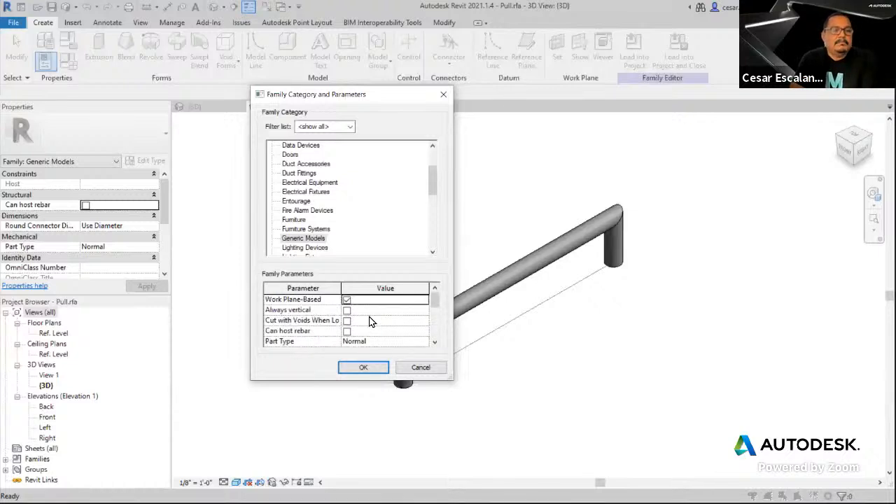
left_click(363, 368)
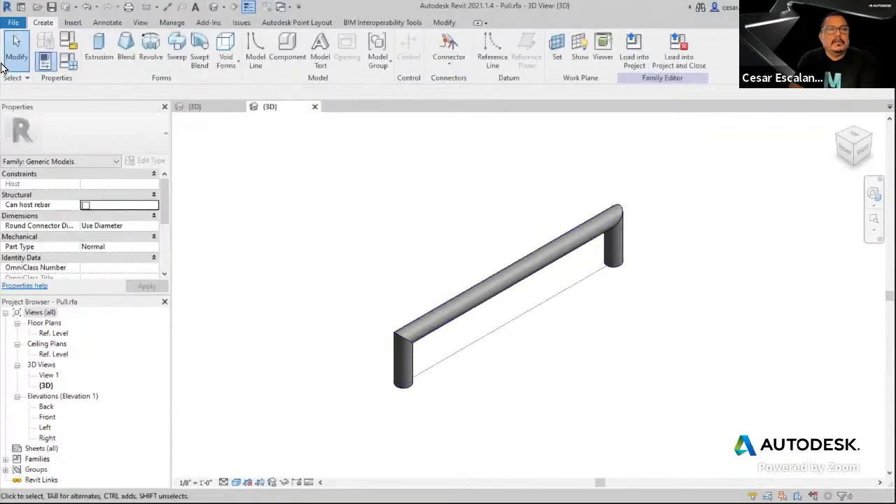
Save the modified family as Pull2.rfa in the Oxman_Fall folder
left_click(10, 25)
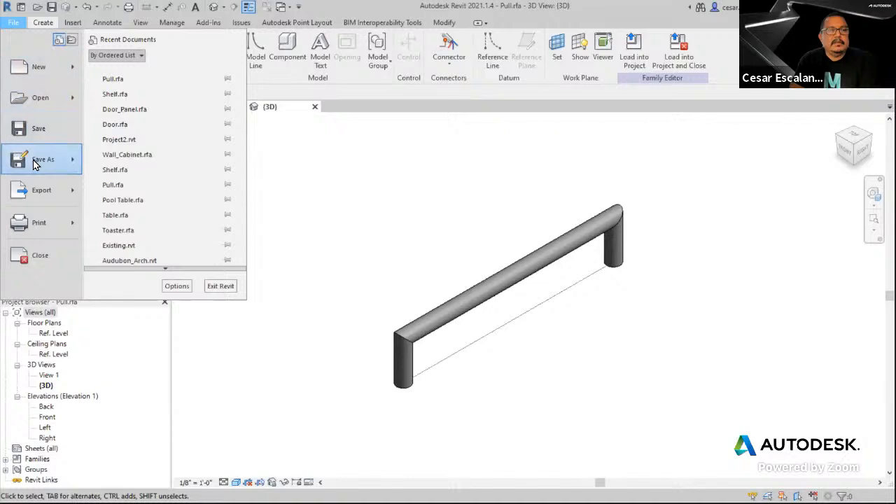
mouse_move(33, 160)
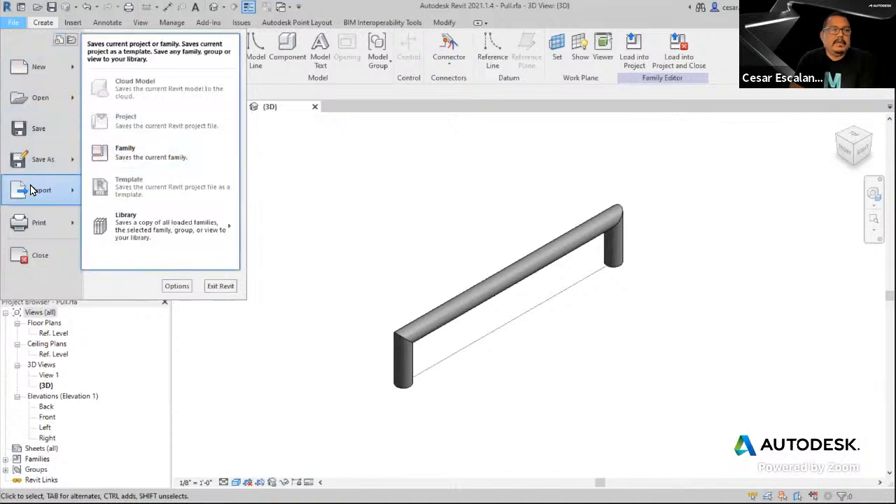
left_click(132, 155)
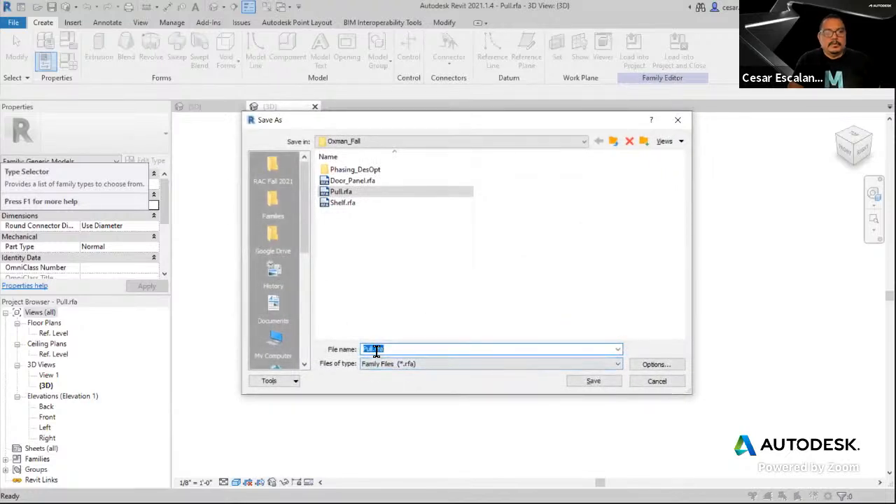
type("door_Panel.rfa")
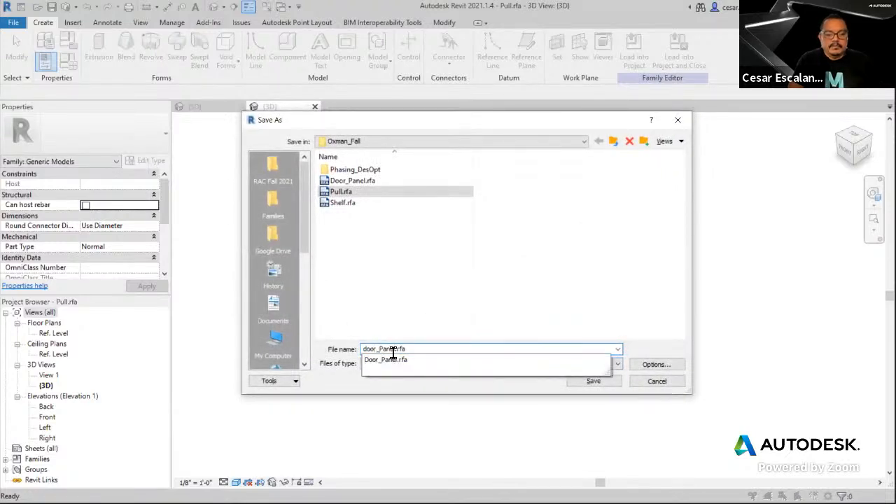
left_click(339, 196)
left_click(343, 202)
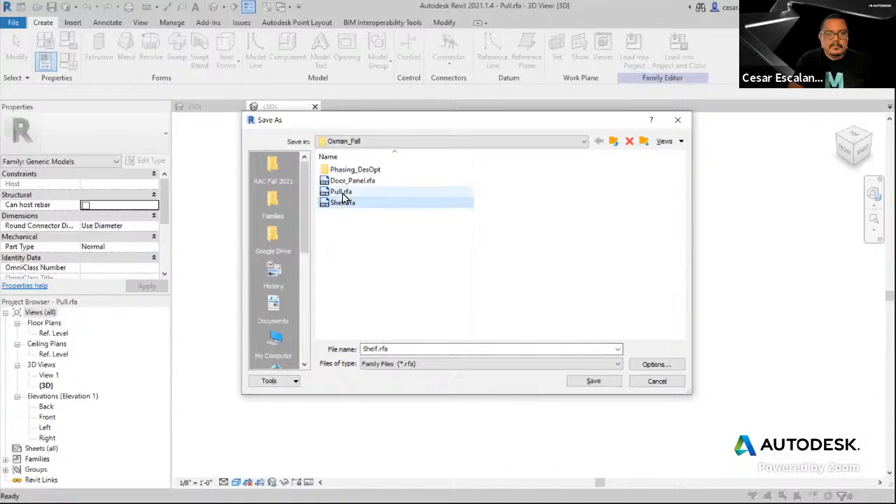
left_click(343, 192)
left_click(377, 349)
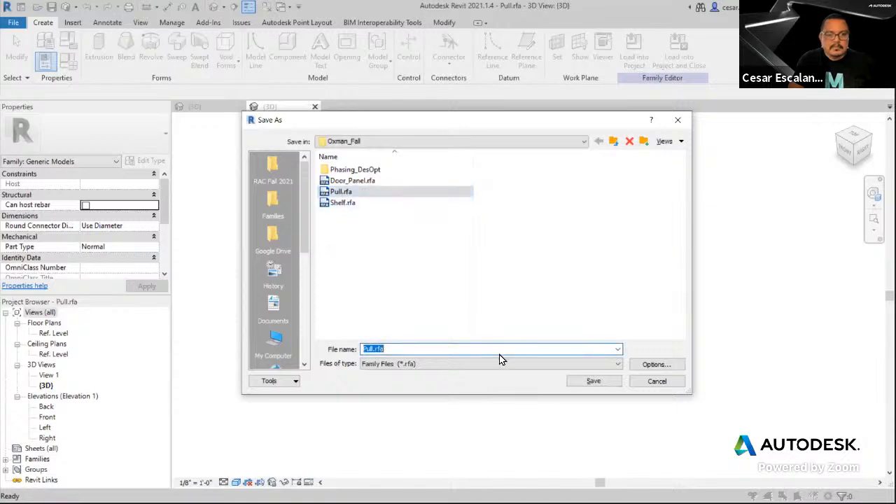
left_click(376, 351)
left_click(593, 381)
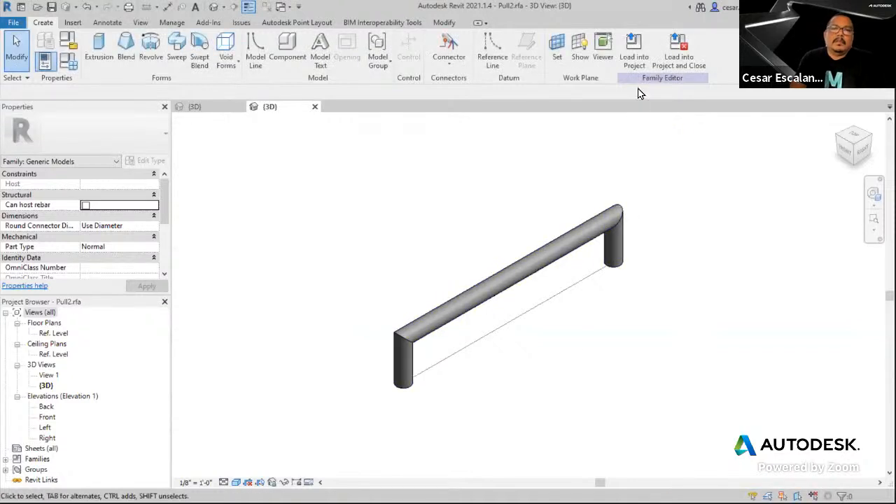
Load Pull2 into Project1 and start placing its Pull 4" type on a face
left_click(633, 60)
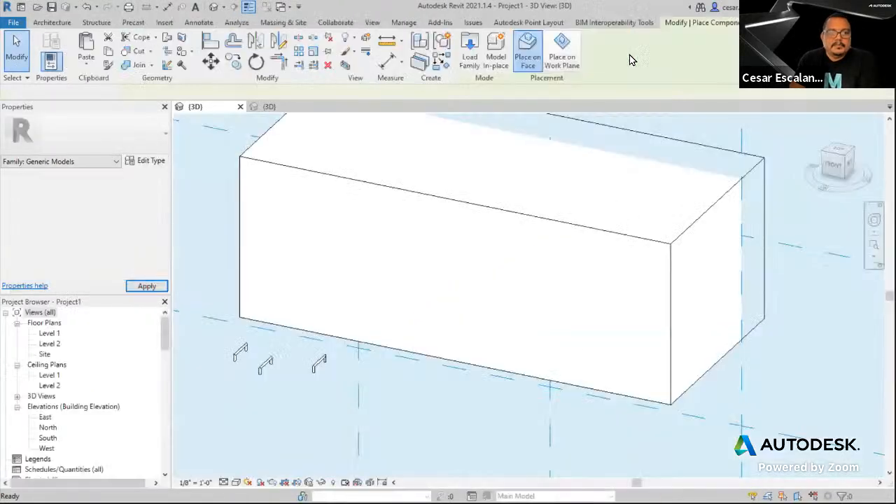
key("Escape")
left_click_drag(165, 338, 161, 425)
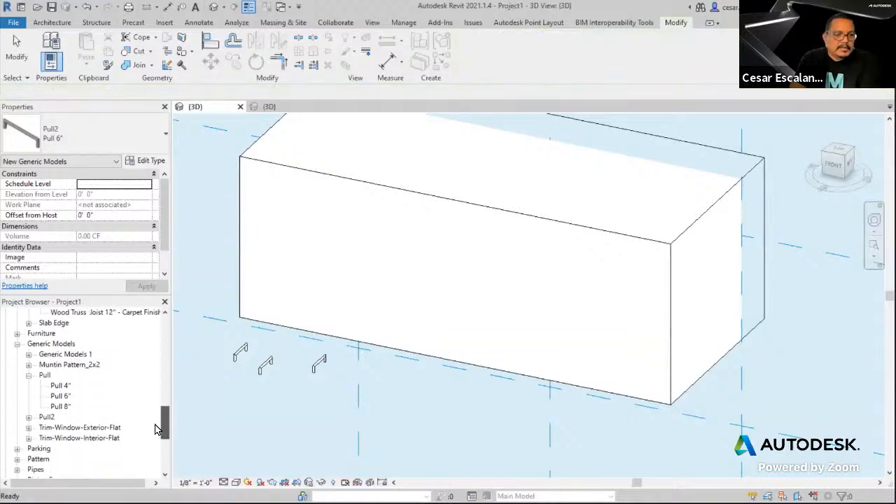
left_click(29, 417)
left_click_drag(58, 434, 407, 391)
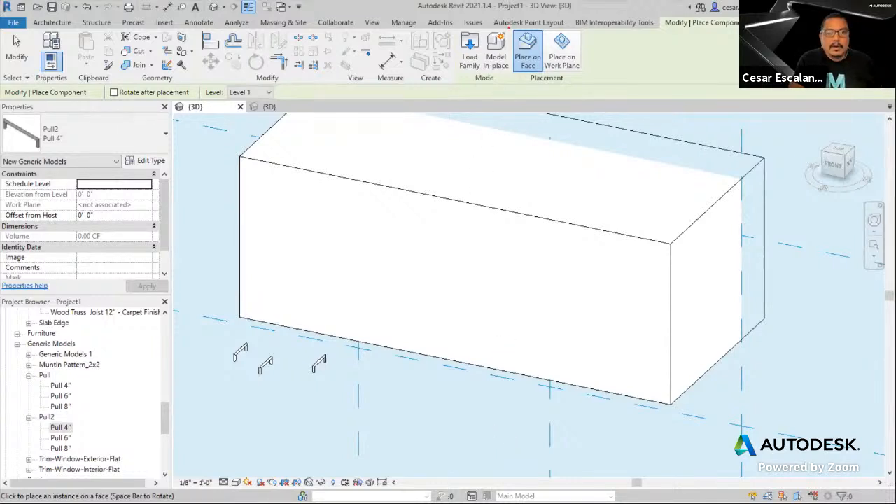
mouse_move(509, 27)
left_mouse_down("ctrl")
mouse_move(565, 57)
mouse_move(585, 81)
left_mouse_up("ctrl")
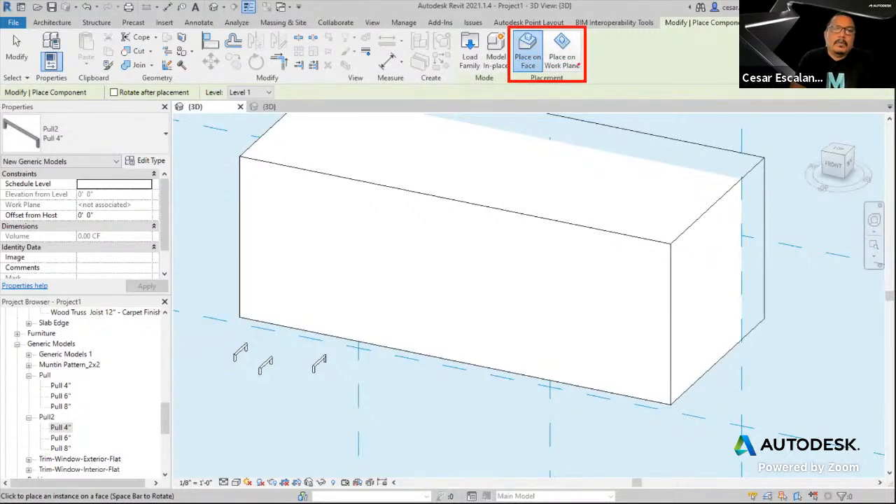
left_click_drag(593, 61, 654, 28)
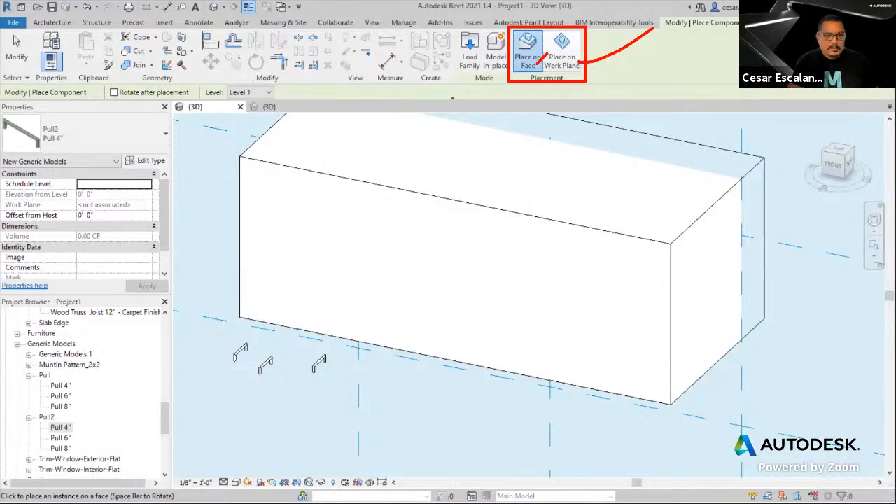
left_click_drag(457, 98, 457, 137)
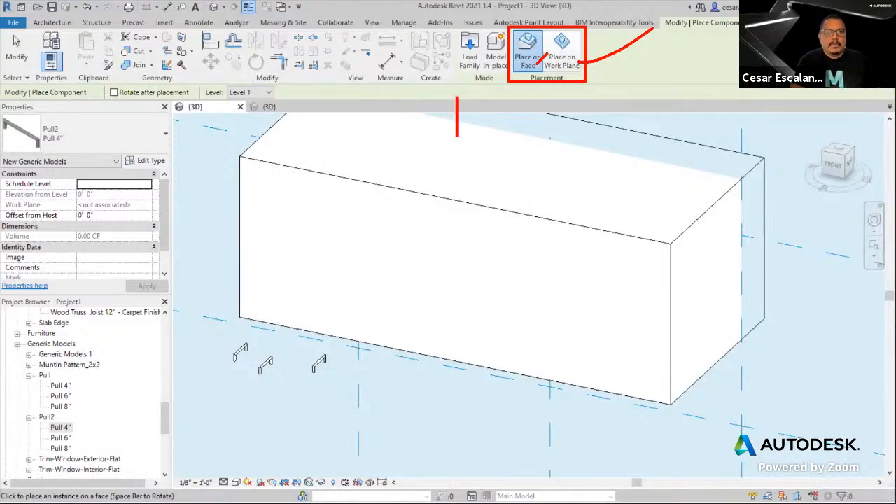
type("Wor")
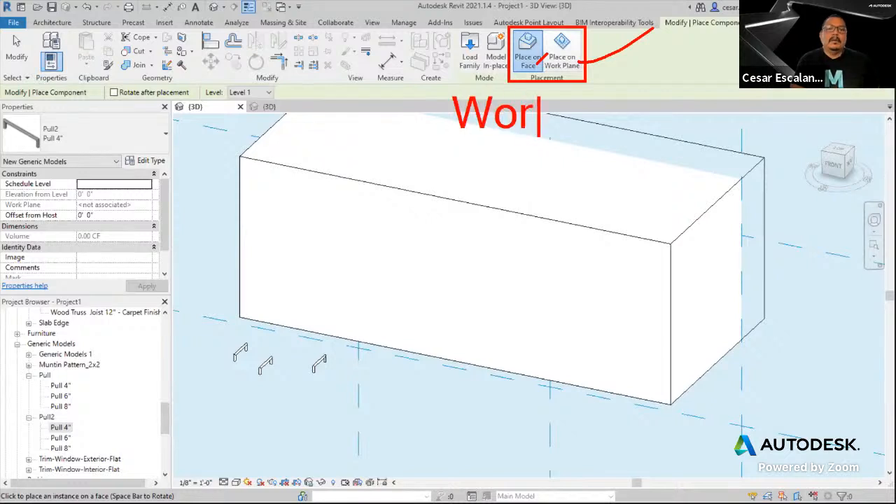
type("kplan based")
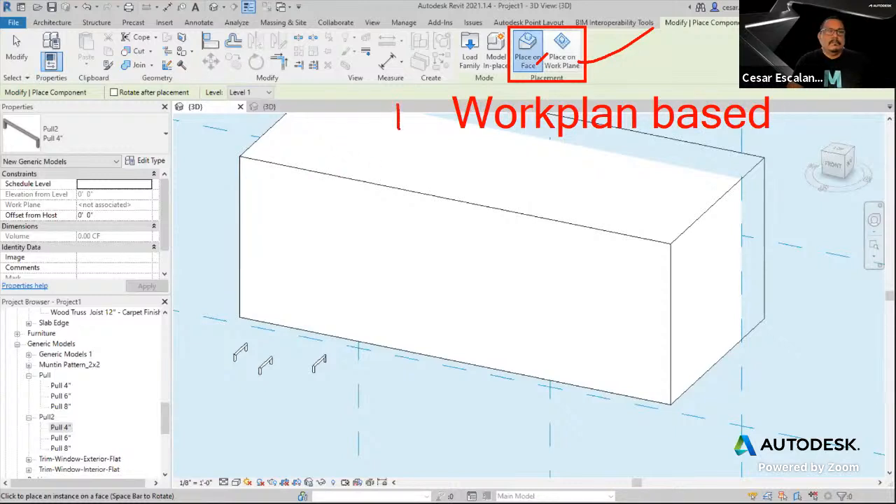
mouse_move(400, 129)
left_mouse_down()
mouse_move(504, 111)
mouse_move(403, 87)
left_mouse_up()
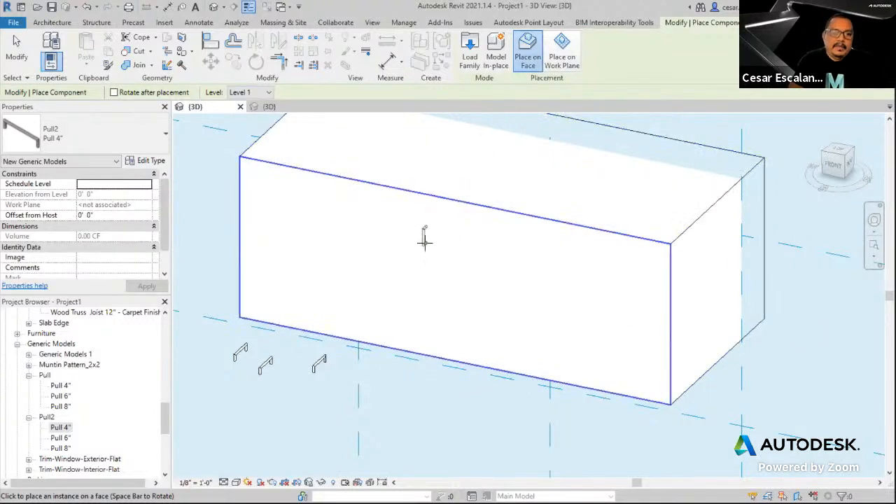
Place one Pull2 Pull 4" instance on each of the block's front, side and top faces
left_click(306, 242)
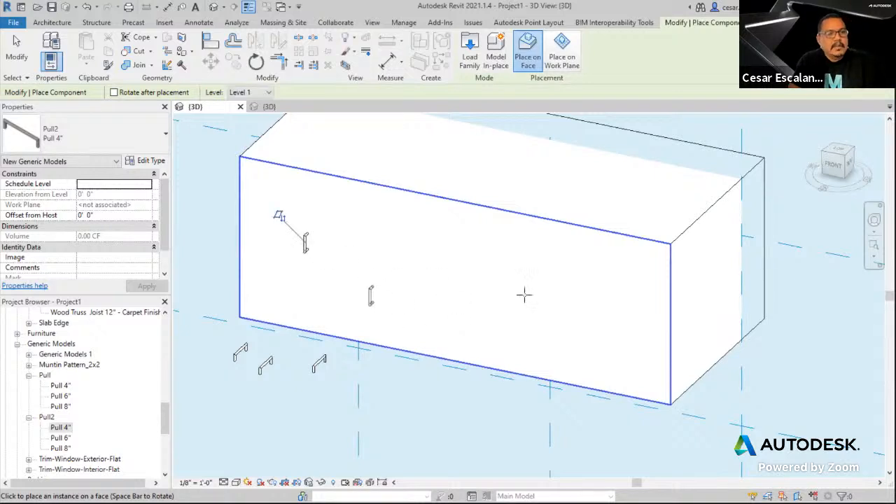
left_click(687, 279)
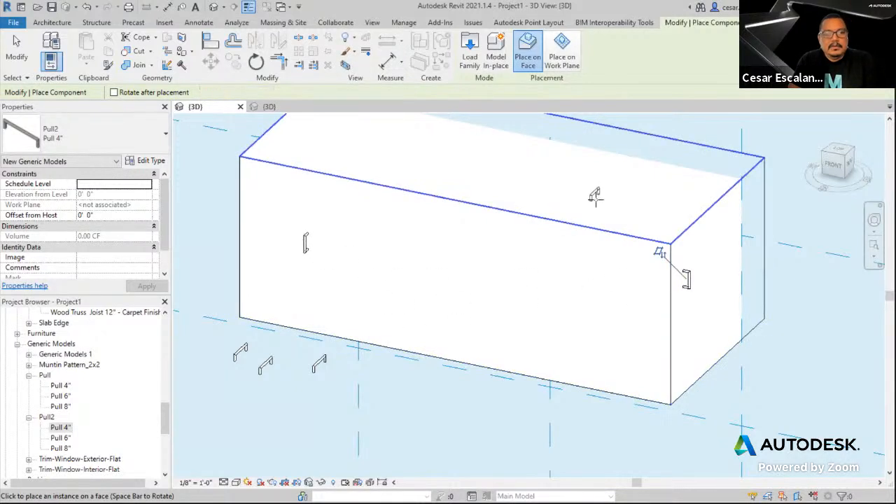
left_click(594, 195)
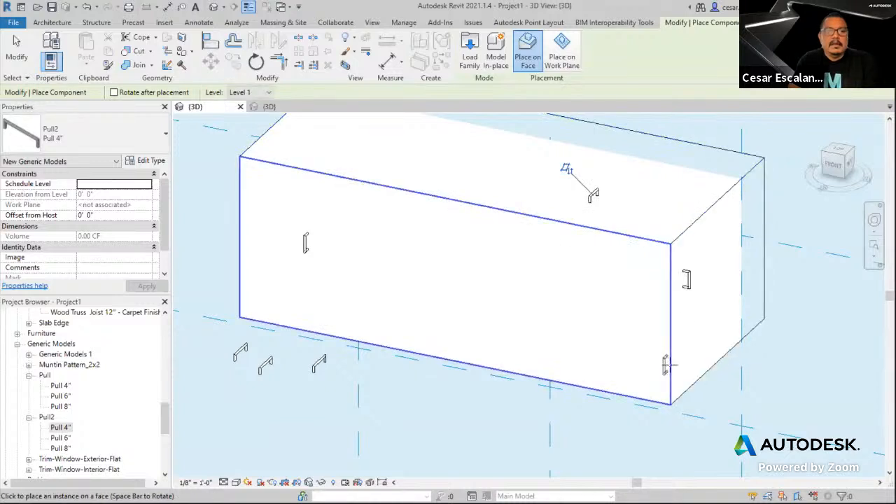
Place three Pull2 Pull 4" instances beside the block on the work plane Reference Plane : Sample
scroll(665, 364, "down", 2)
left_click(563, 51)
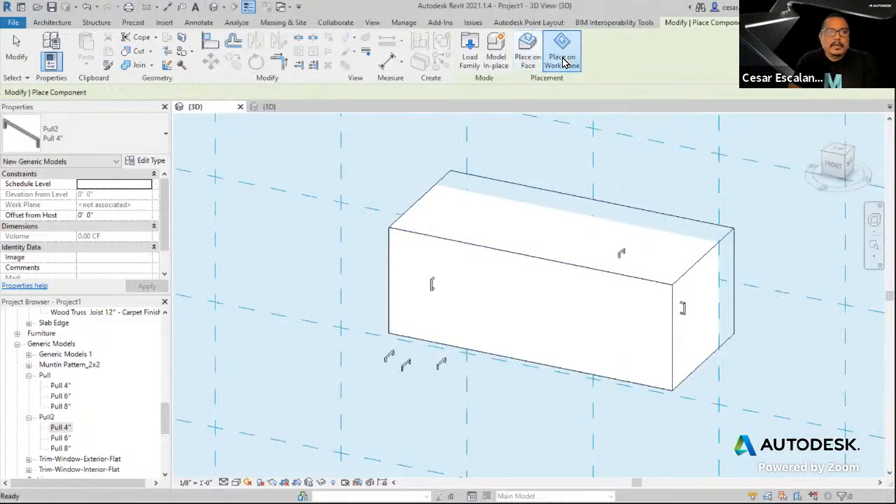
left_click(311, 95)
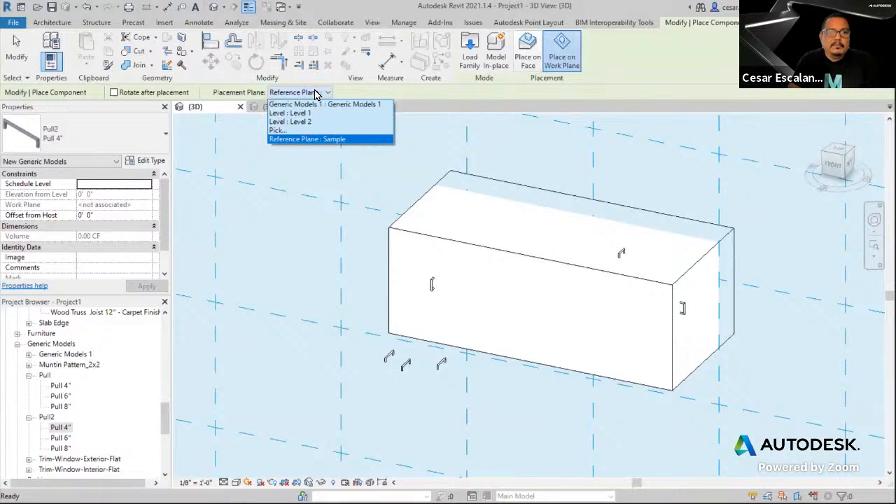
left_click(329, 139)
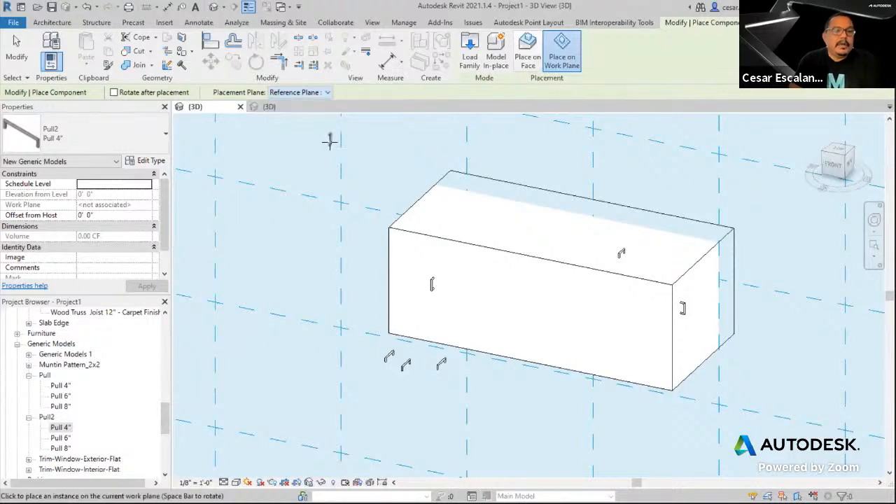
scroll(299, 259, "up", 2)
left_click(299, 260)
left_click(413, 289)
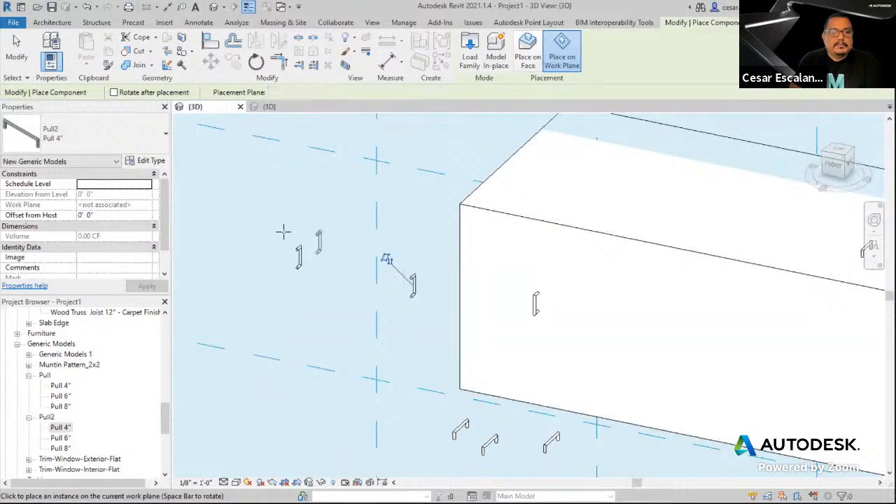
left_click(230, 231)
scroll(356, 228, "down", 3)
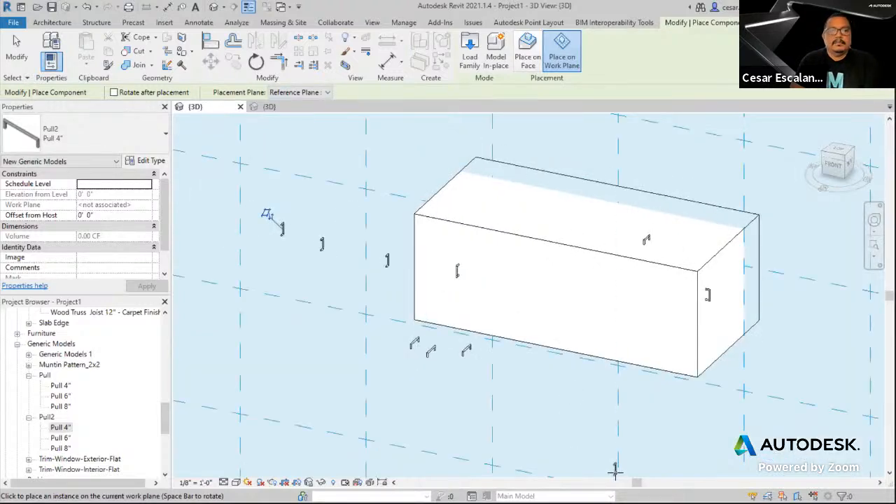
Return to face placement and add a second Pull2 Pull 4" to the block's front, top and side faces
left_click(527, 62)
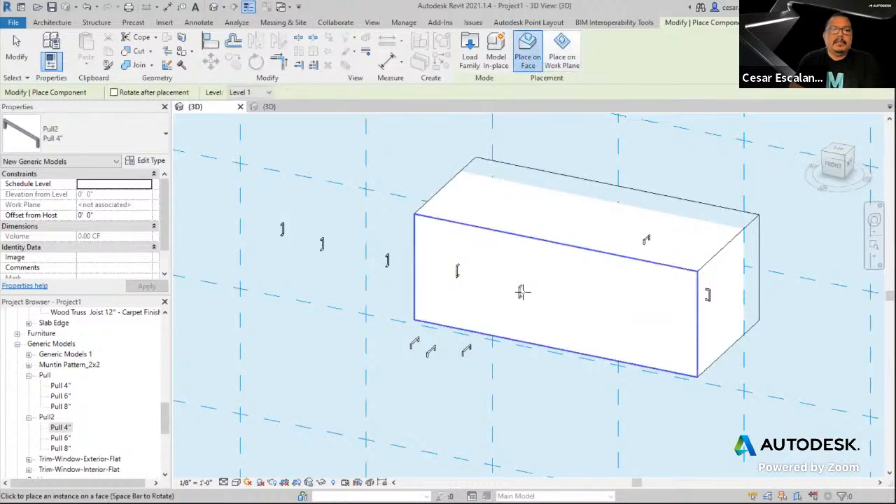
left_click(522, 293)
left_click(563, 224)
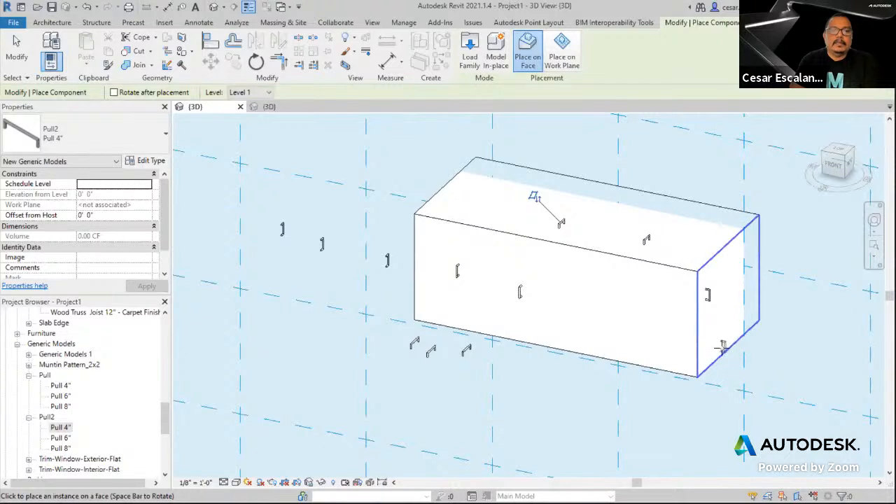
left_click(722, 348)
Place four instances of the original Pull family's Pull 8" type on Level 1 in front of the block
left_click(60, 406)
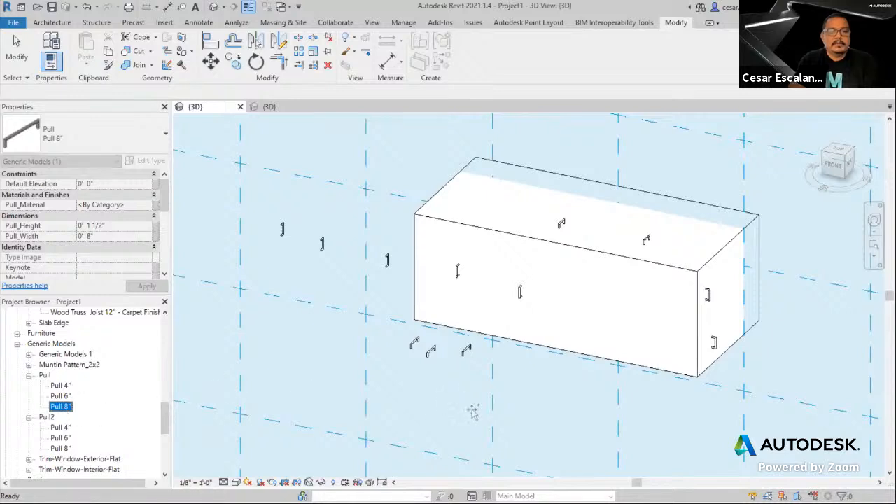
left_click_drag(474, 413, 473, 410)
scroll(480, 374, "up", 5)
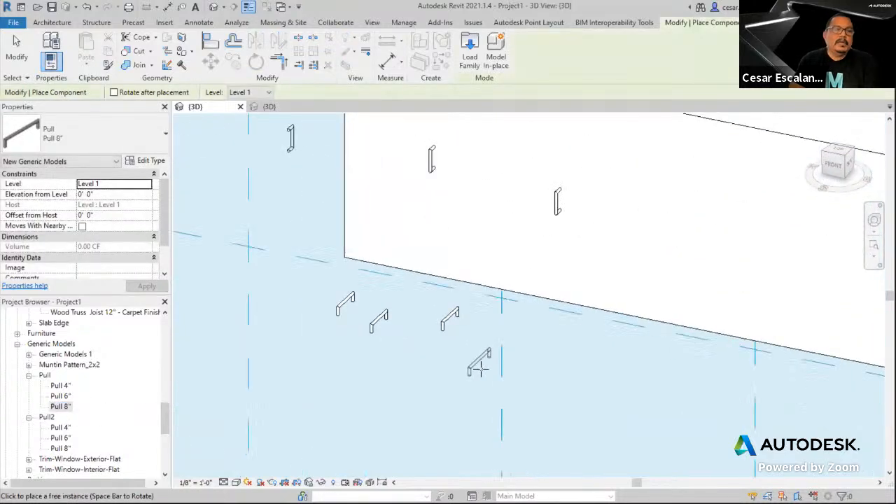
left_click(480, 371)
left_click(655, 409)
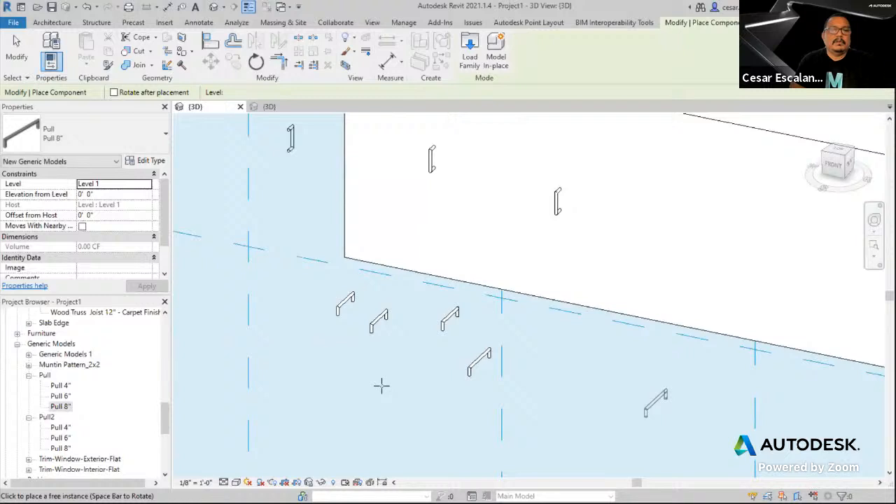
left_click(296, 363)
scroll(540, 450, "down", 3)
left_click(360, 371)
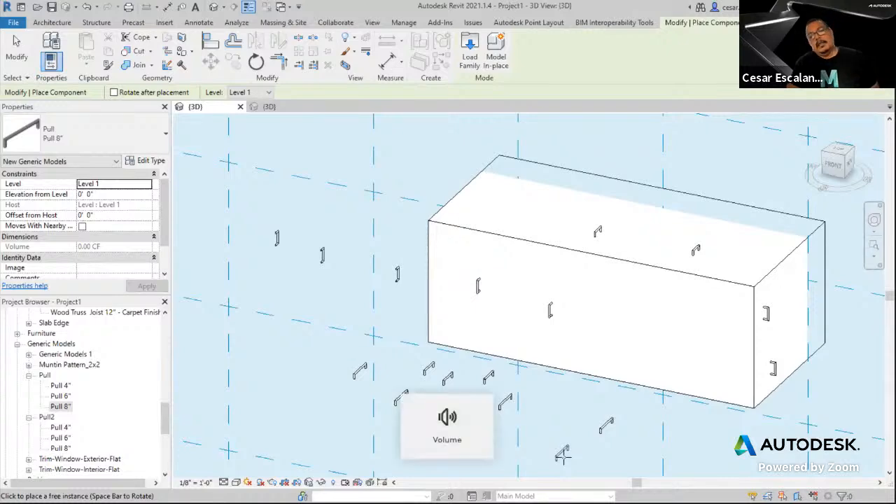
End component placement and select one of the Pull 8" instances in front of the block to inspect its hosting properties
key("Escape")
key("Escape")
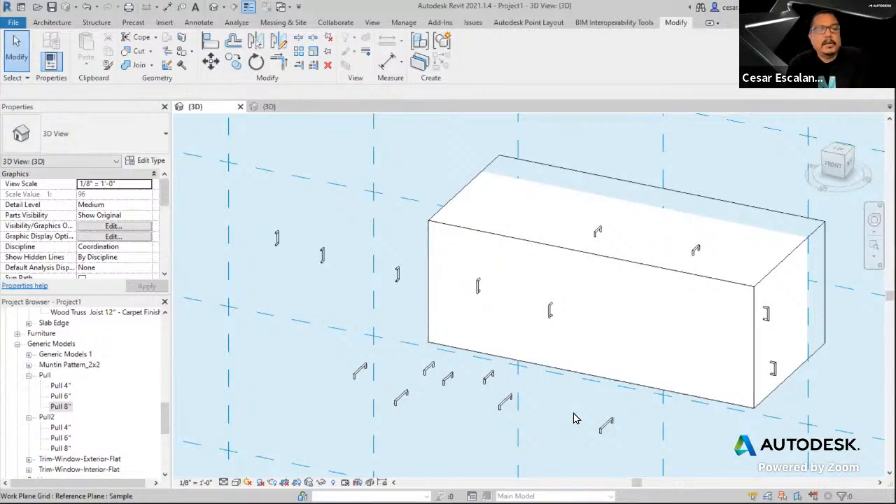
scroll(415, 420, "up", 2)
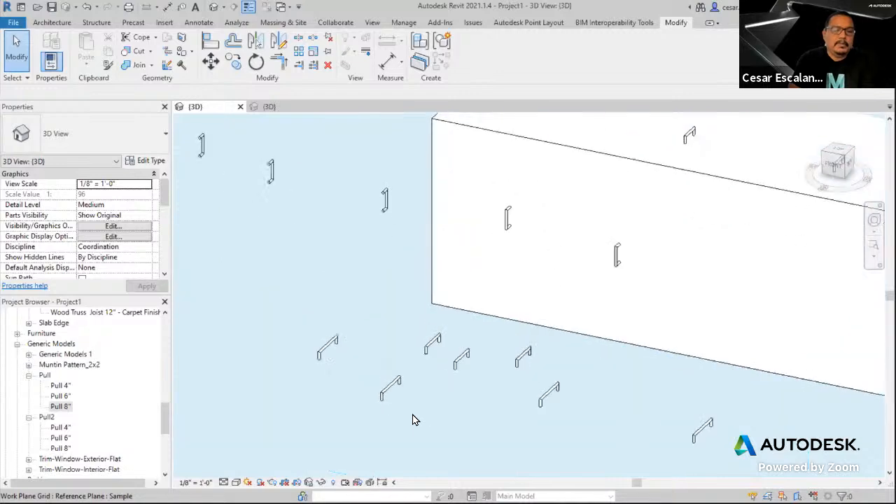
scroll(405, 389, "down", 2)
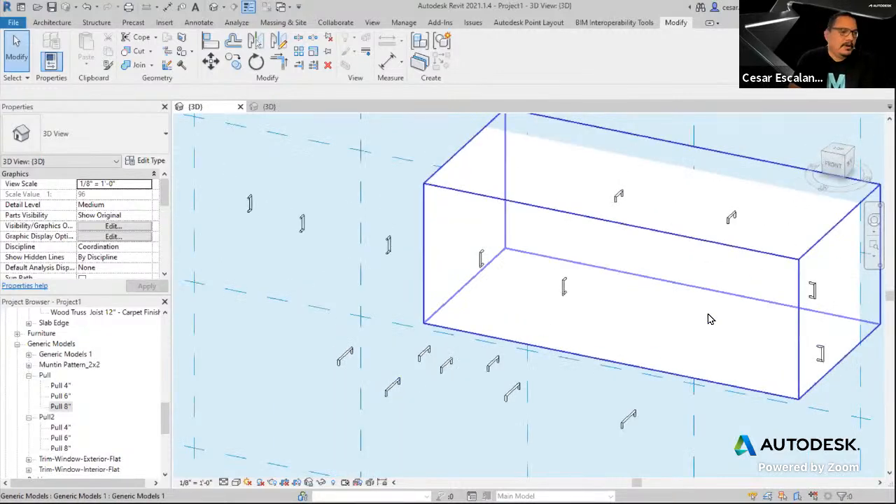
left_click(393, 385)
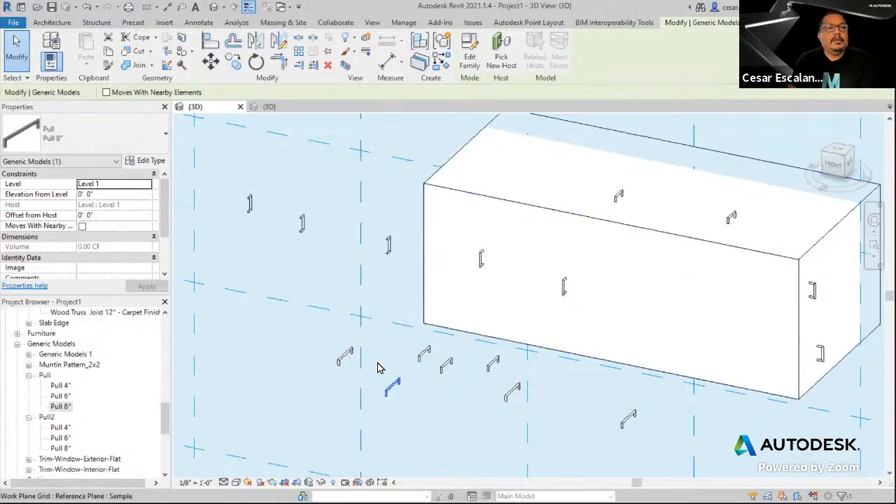
Review the Work Plane-Based setting in the Pull2 family's category and parameters, leaving the settings as they are
left_click(268, 109)
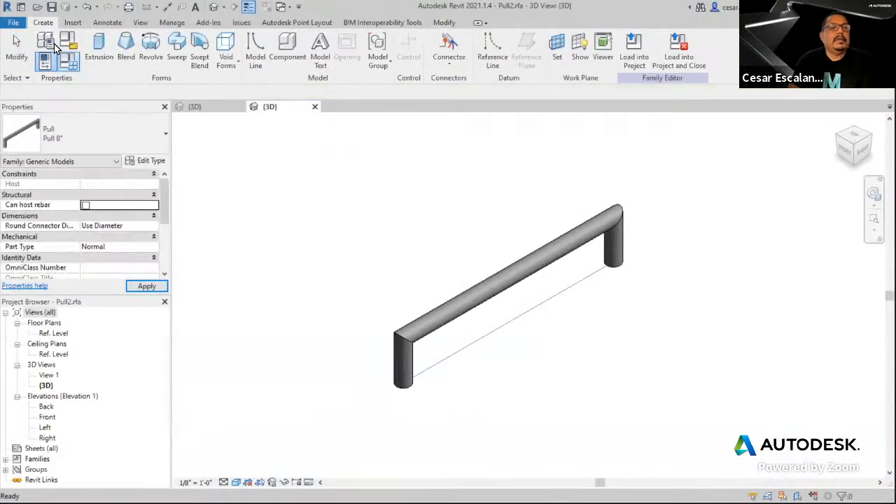
left_click(73, 44)
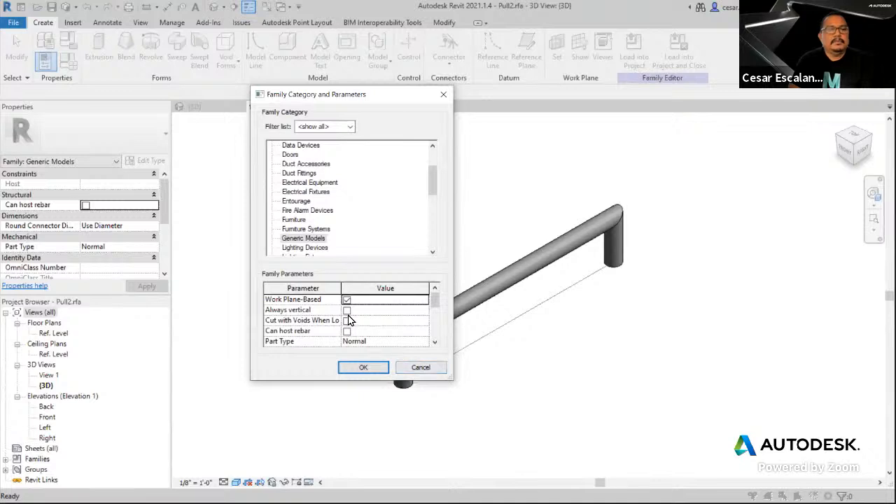
left_click(364, 372)
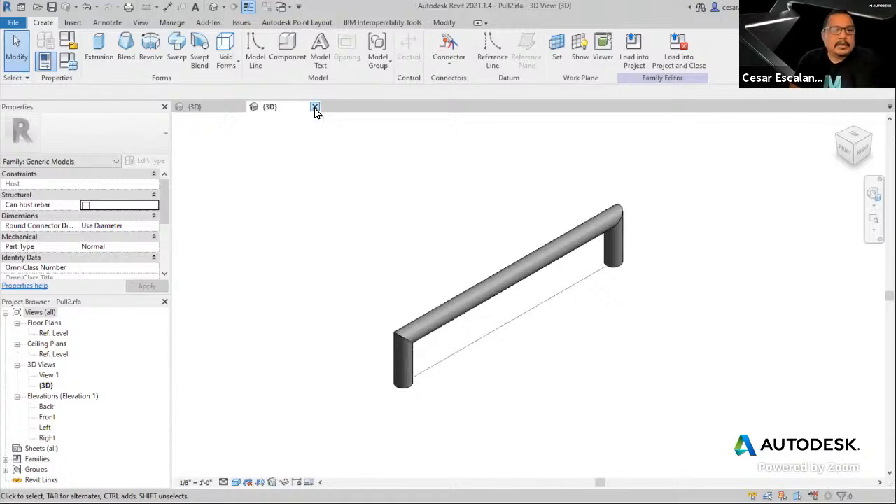
Close the Pull2 family and Project1, discarding the project's changes
left_click(315, 110)
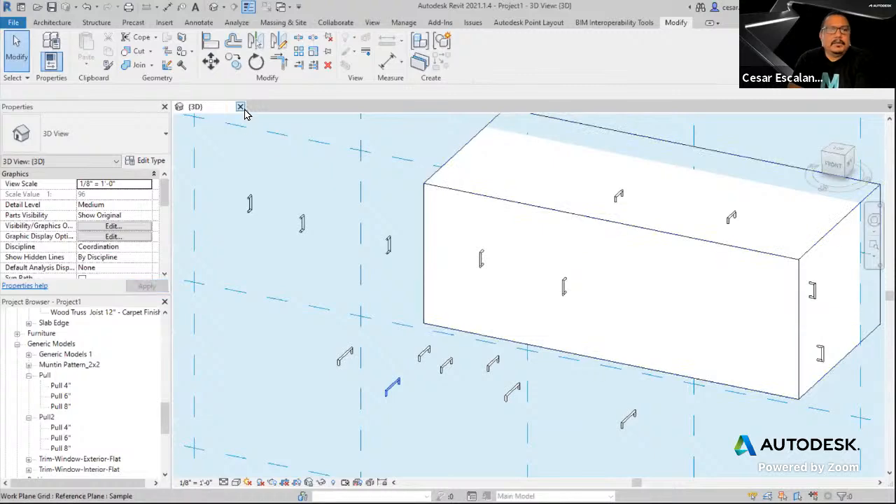
left_click(240, 107)
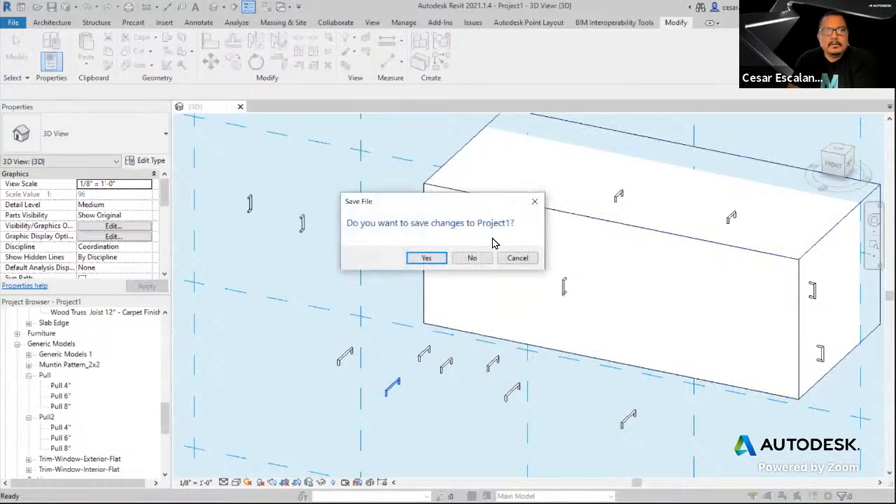
left_click(472, 257)
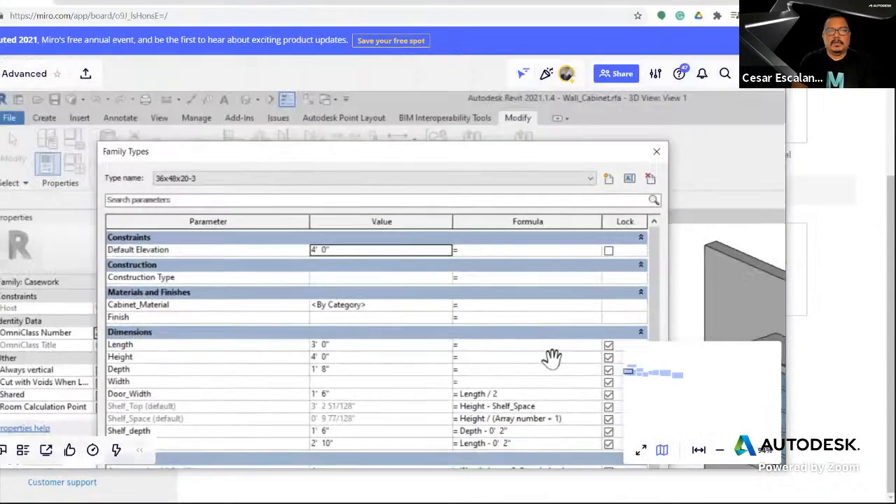
Switch to the Miro board and examine the wall-mounted cabinet with glass doors in the Wall_Cabinet reference image
left_click_drag(536, 336, 243, 224)
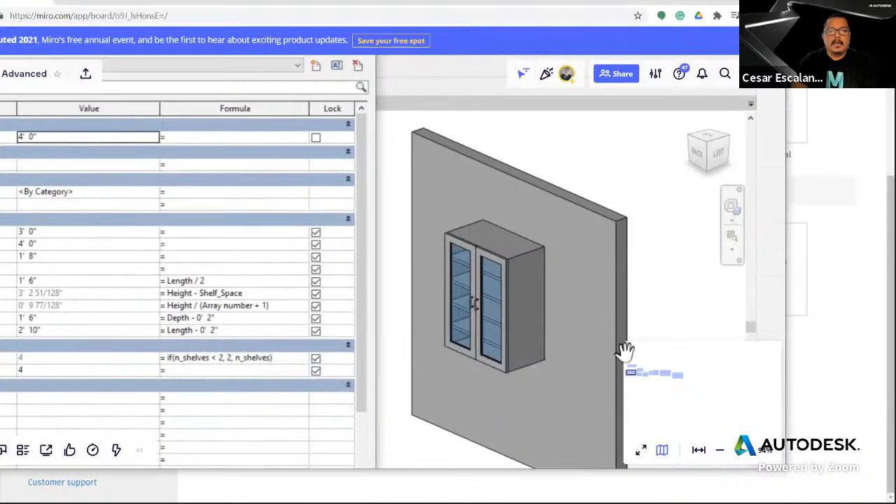
scroll(506, 320, "up", 5)
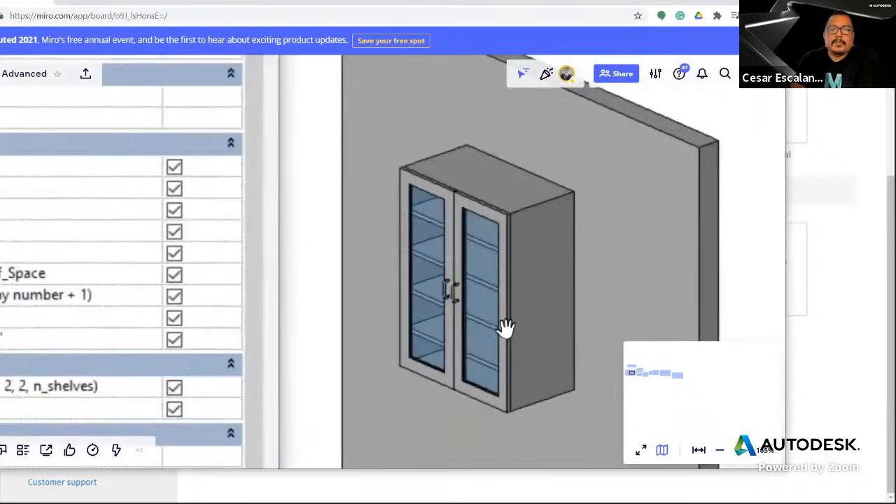
scroll(505, 327, "up", 2)
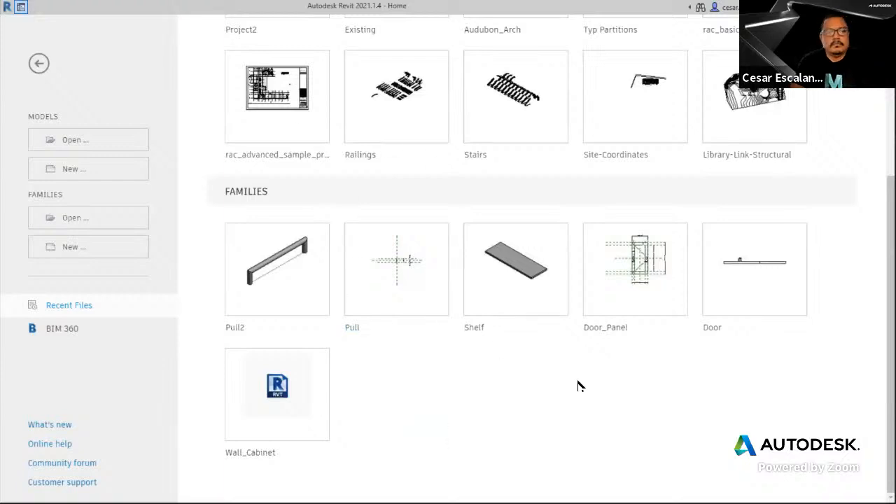
scroll(578, 385, "up", 1)
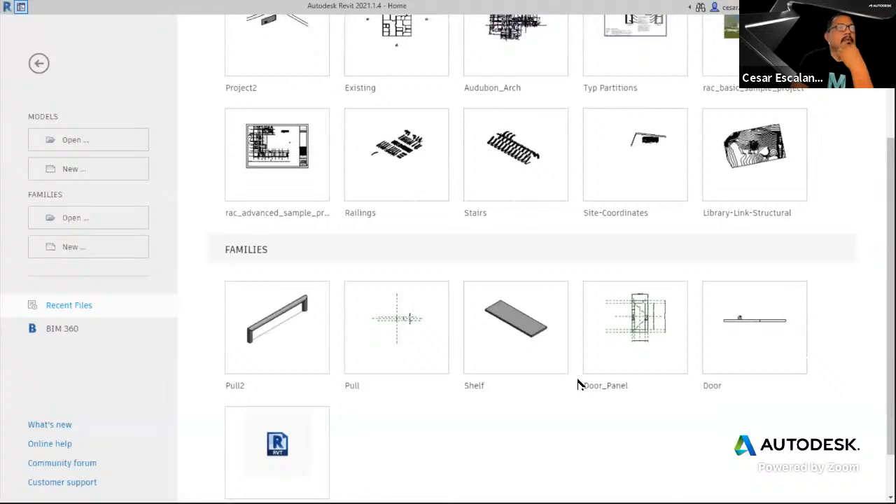
scroll(579, 385, "down", 1)
scroll(449, 378, "up", 2)
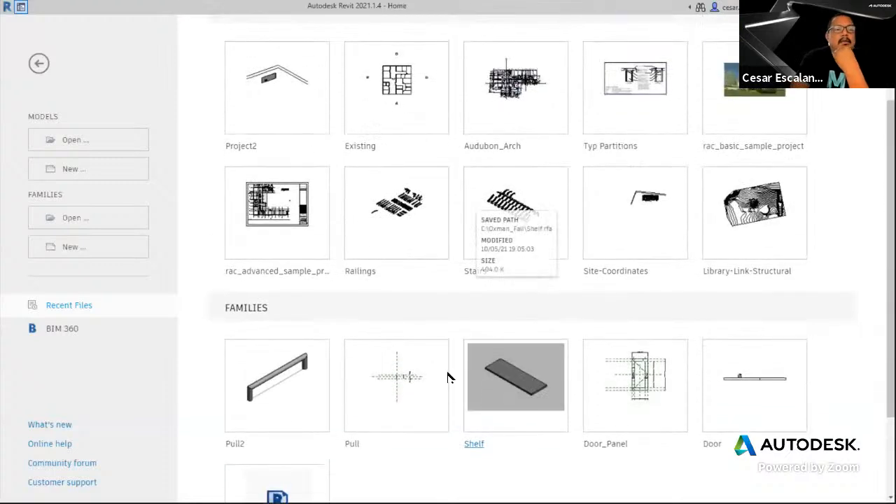
left_click(105, 245)
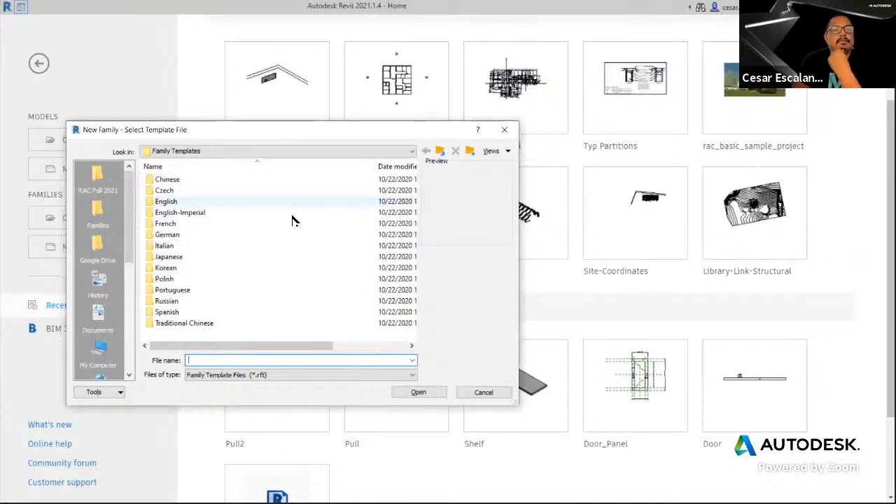
double_click(179, 213)
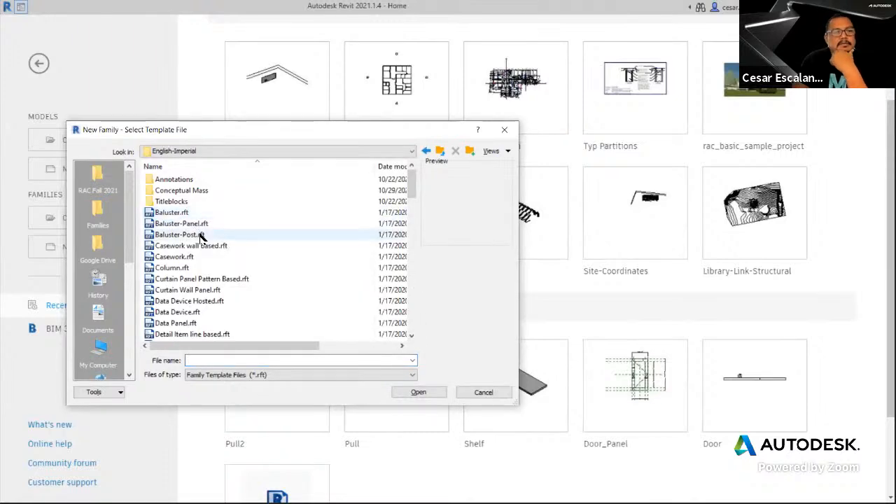
left_click(183, 268)
left_click(182, 257)
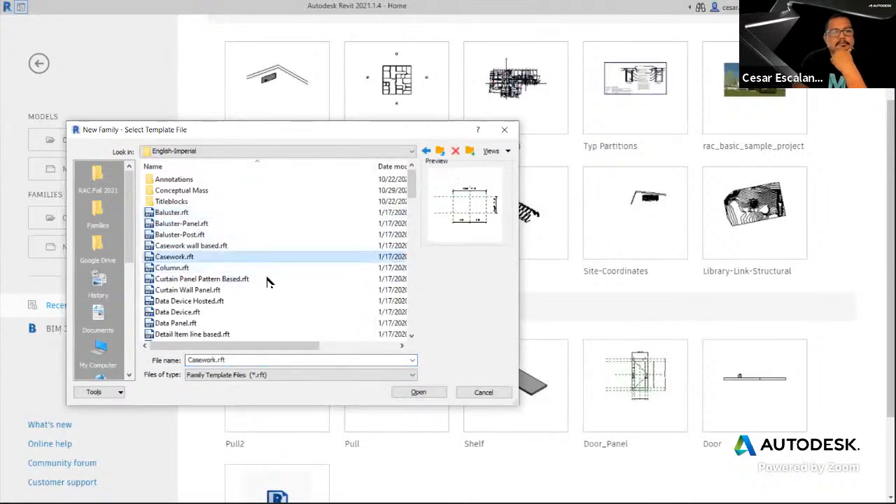
left_click(441, 393)
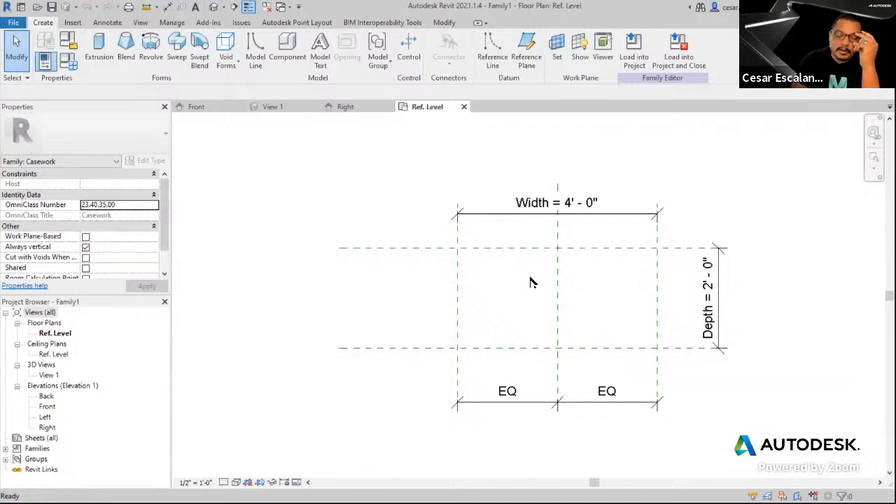
left_click(463, 107)
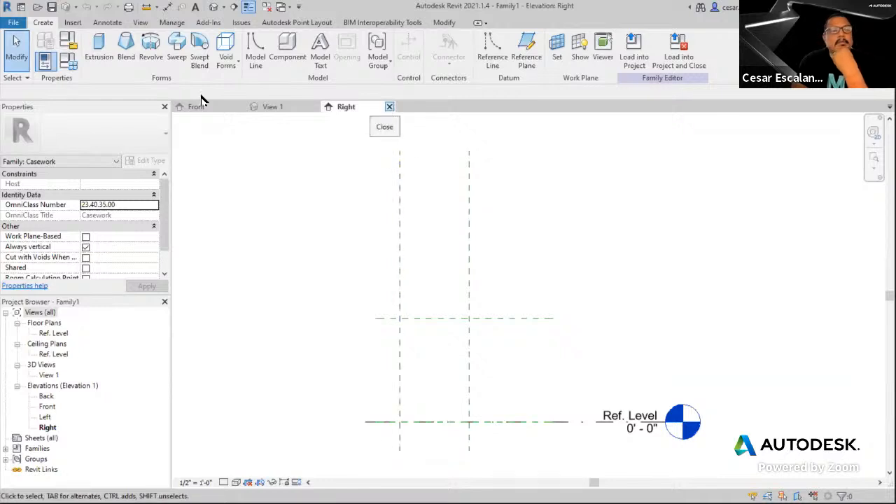
left_click(14, 22)
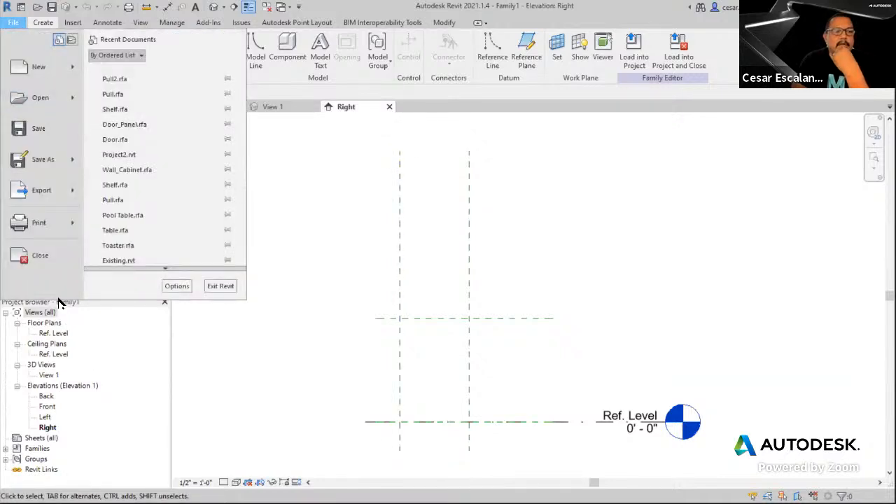
left_click(41, 256)
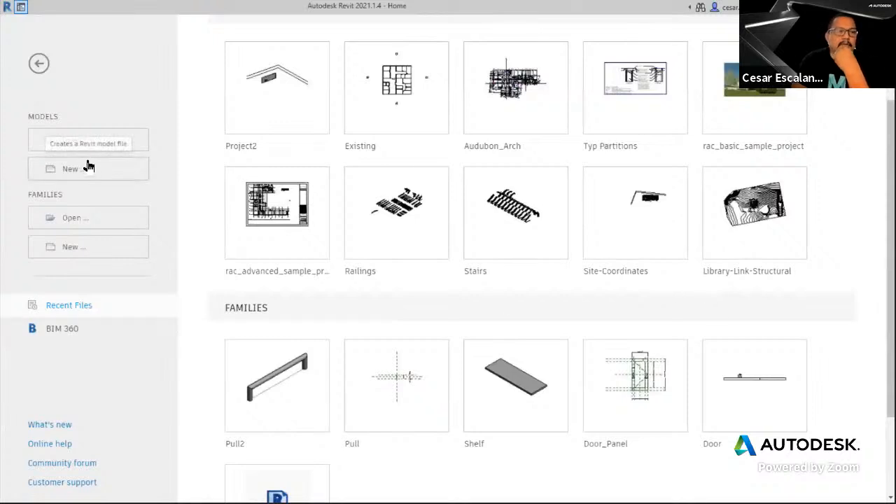
Create a new family from the English-Imperial template Casework wall based.rft
left_click(70, 249)
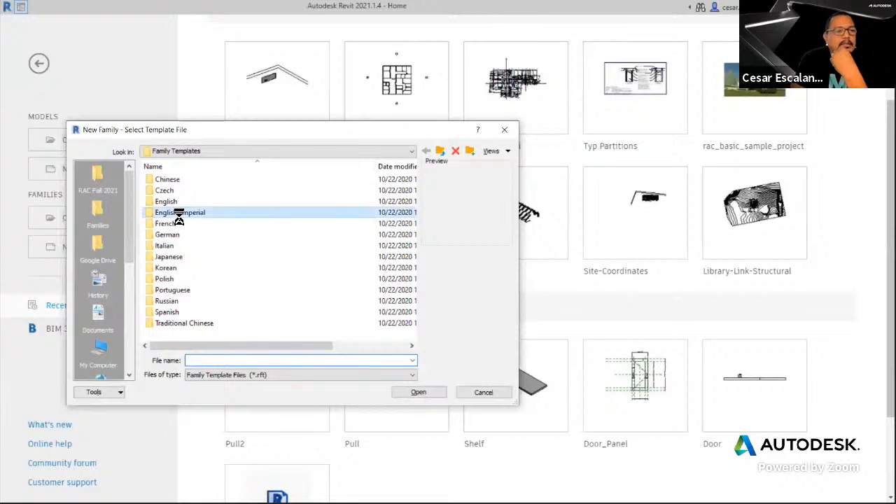
double_click(177, 212)
scroll(280, 252, "down", 4)
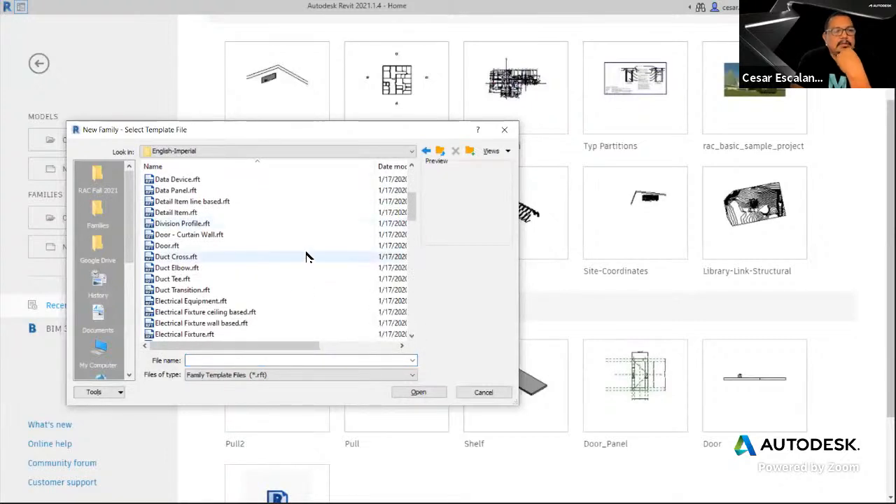
scroll(305, 259, "down", 1)
scroll(305, 257, "up", 2)
scroll(306, 258, "up", 1)
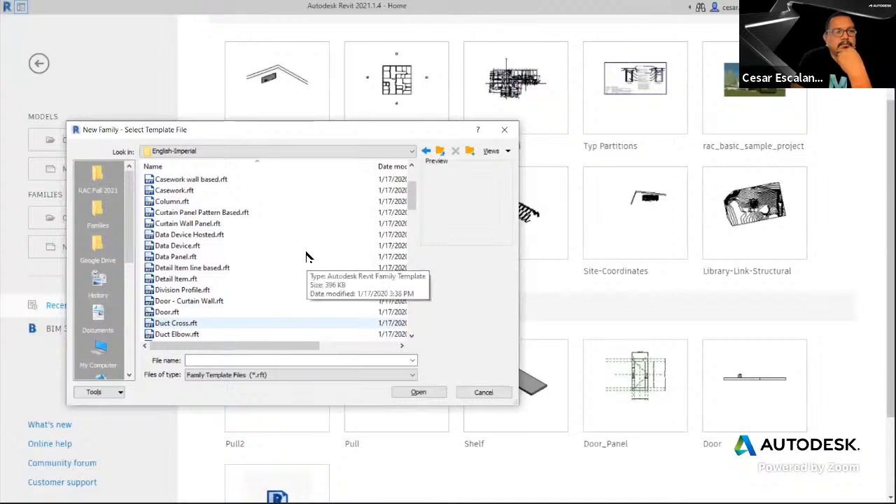
left_click(212, 180)
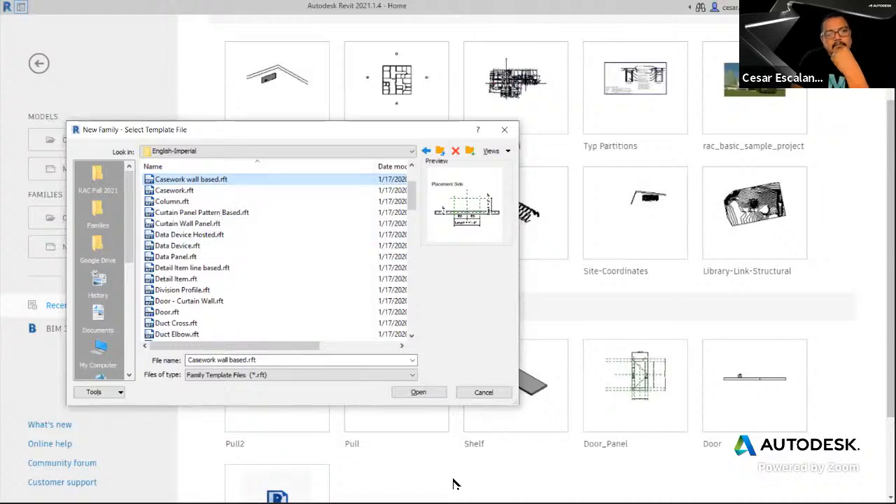
left_click(422, 395)
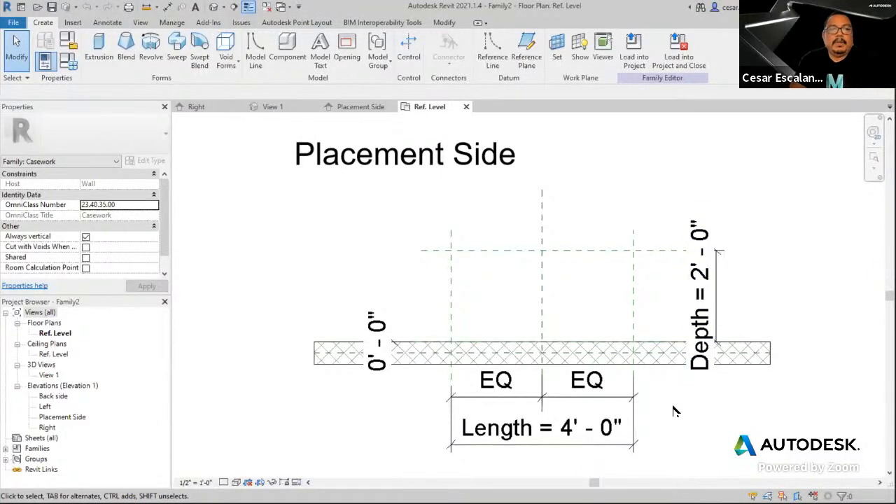
scroll(642, 404, "down", 3)
scroll(646, 410, "up", 3)
middle_click_drag(663, 414, 562, 394)
scroll(655, 406, "down", 2)
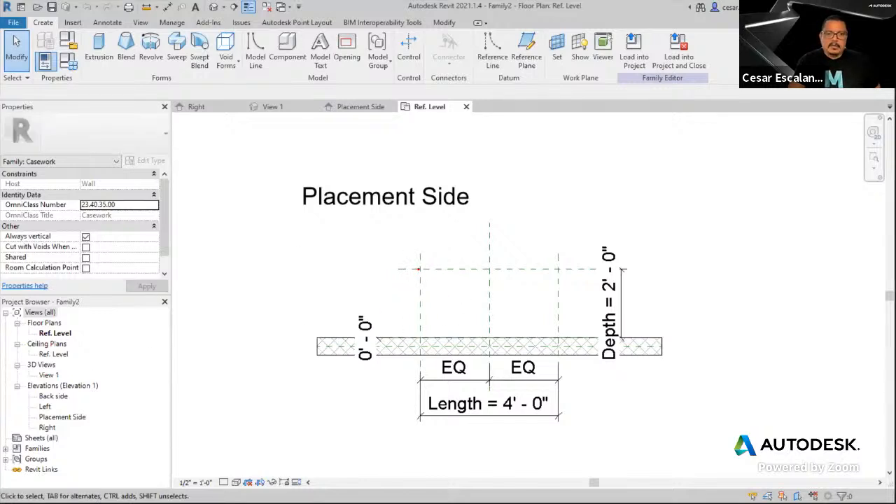
mouse_move(418, 270)
left_mouse_down()
mouse_move(420, 335)
mouse_move(561, 333)
mouse_move(557, 269)
mouse_move(409, 269)
left_mouse_up()
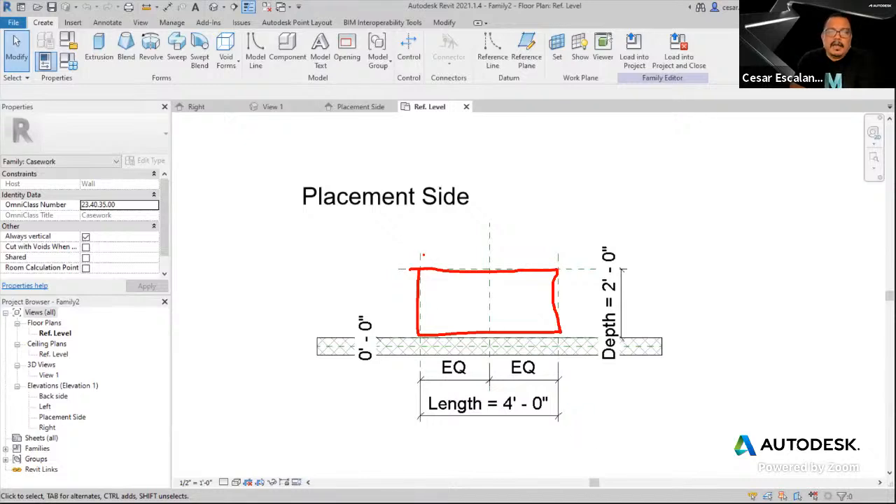
mouse_move(423, 255)
left_mouse_down()
mouse_move(432, 326)
mouse_move(540, 323)
mouse_move(545, 287)
mouse_move(531, 251)
mouse_move(421, 258)
left_mouse_up()
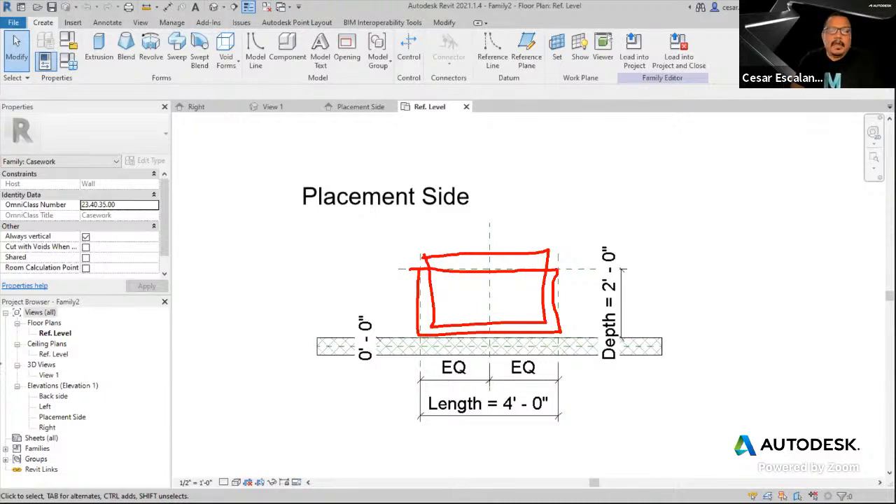
left_click(337, 239)
left_click_drag(512, 165, 503, 184)
mouse_move(418, 261)
left_mouse_down()
mouse_move(503, 260)
mouse_move(494, 270)
mouse_move(441, 269)
mouse_move(541, 235)
mouse_move(539, 251)
mouse_move(501, 269)
mouse_move(546, 267)
mouse_move(553, 257)
mouse_move(499, 257)
left_mouse_up()
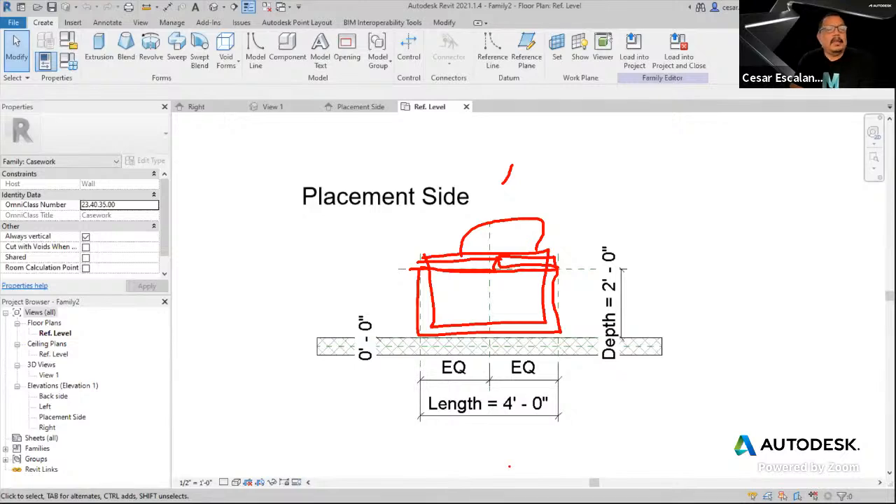
left_click(620, 320)
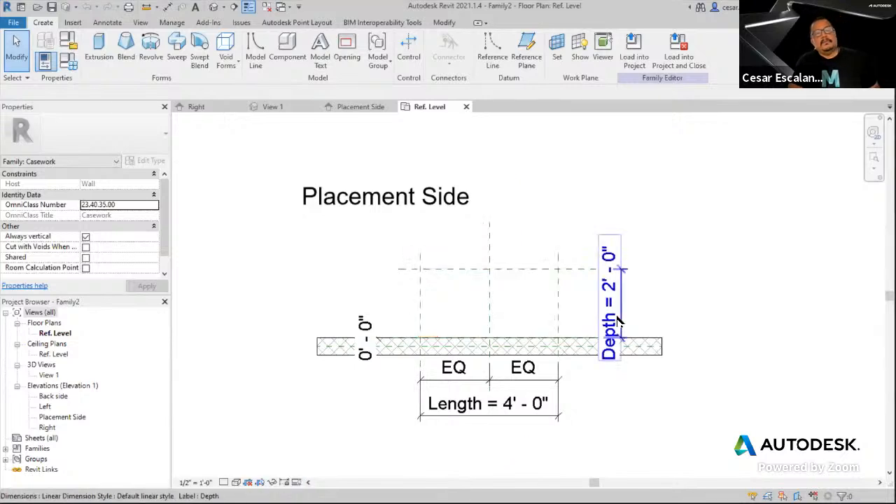
left_click(371, 299)
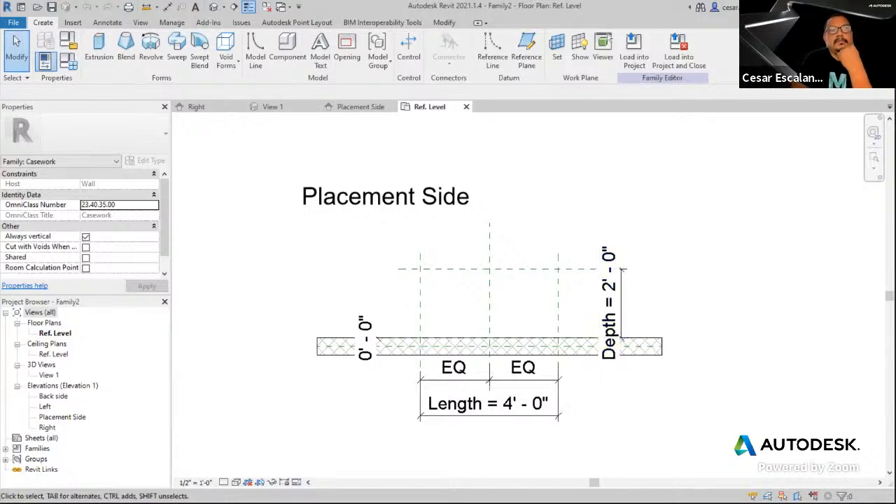
Draw a horizontal reference plane about 1 1/2" inside the cabinet's front plane, spanning the cabinet's full length
scroll(523, 344, "up", 3)
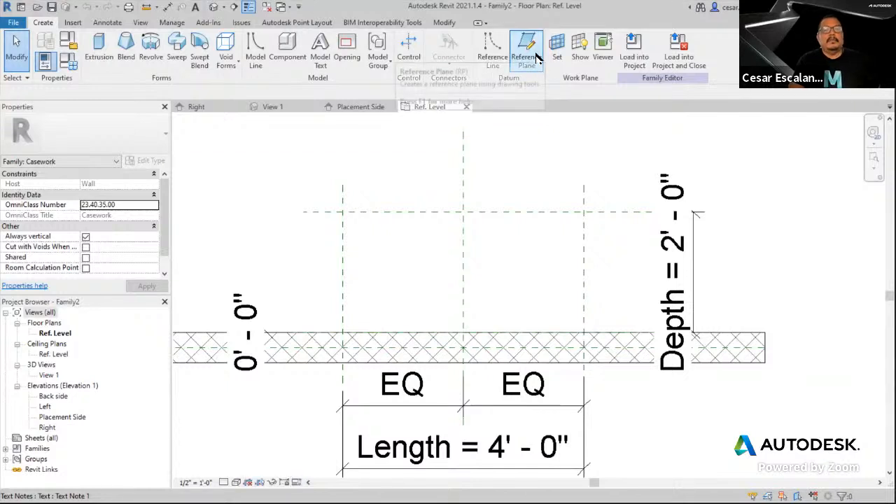
left_click(536, 58)
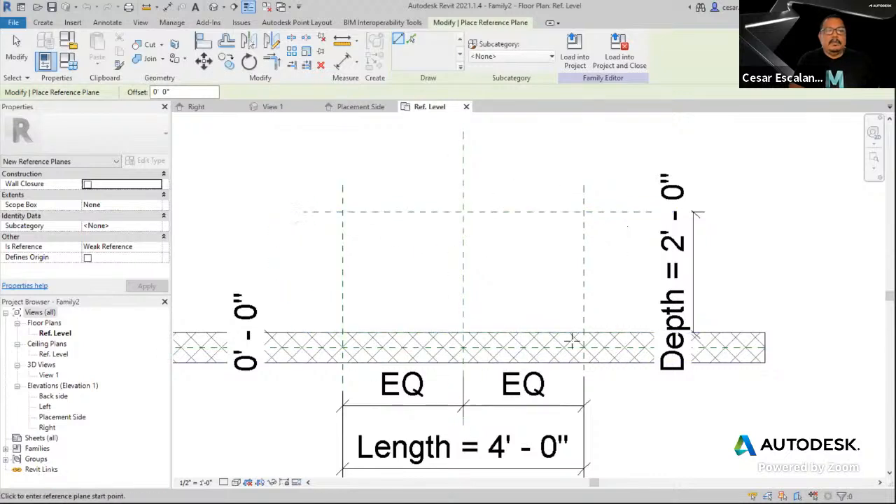
left_click(322, 220)
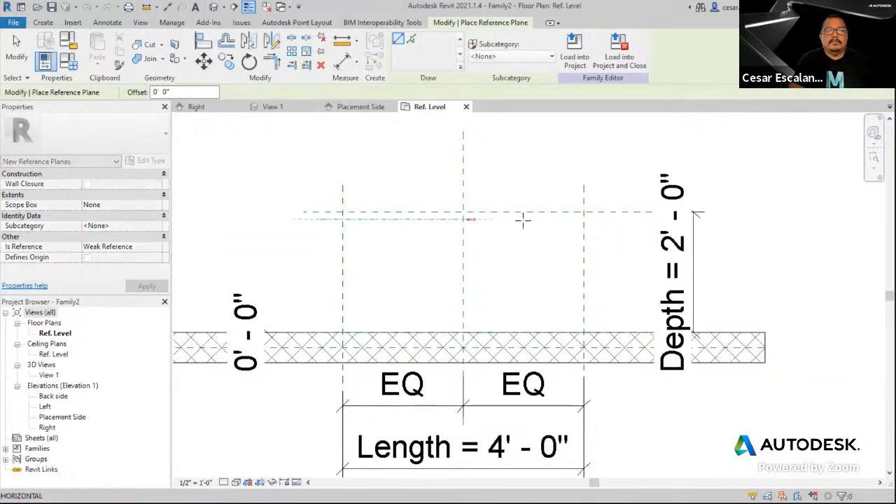
left_click(634, 220)
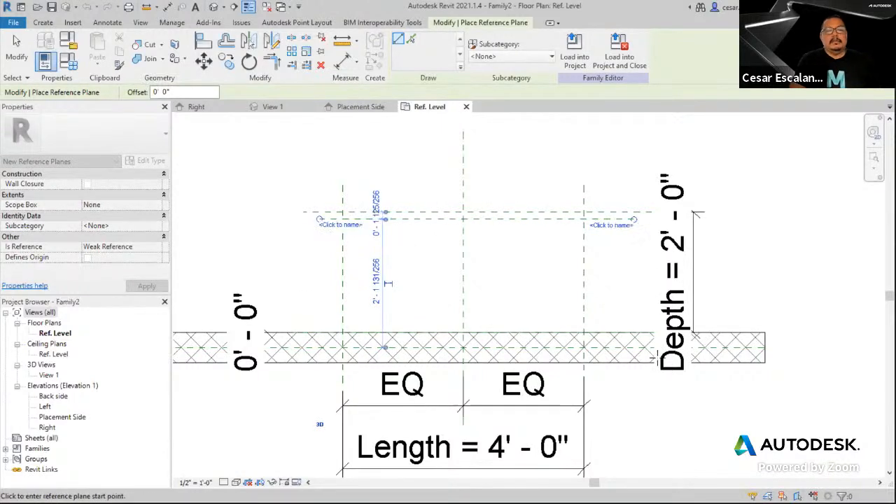
Draw two vertical reference planes, each about 3" inside the cabinet's right and left side planes and running through the wall
left_click(568, 184)
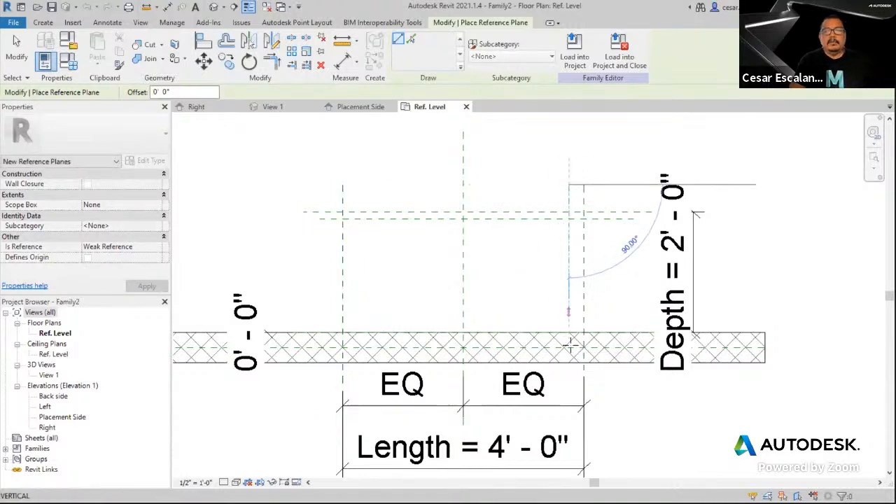
left_click(568, 385)
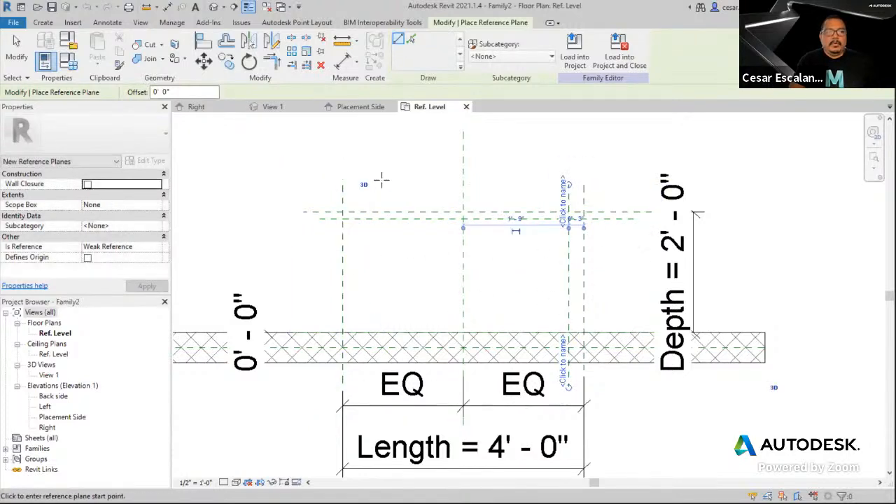
left_click(354, 177)
left_click(355, 386)
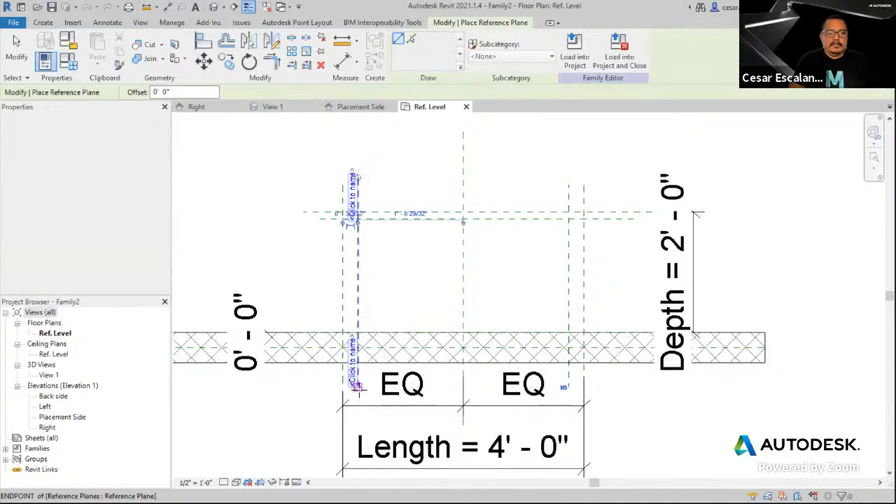
Draw a horizontal reference plane about 2" in front of the wall face for the cabinet's back, and finish placing planes
left_click(315, 321)
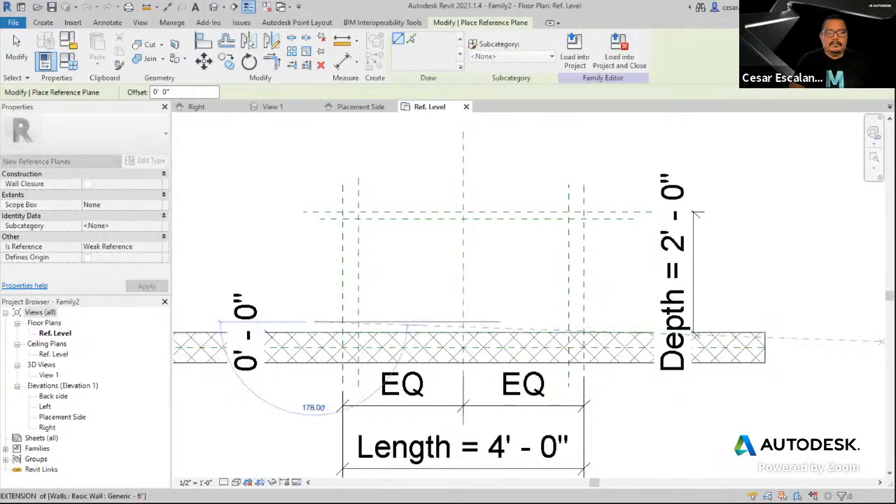
left_click(612, 321)
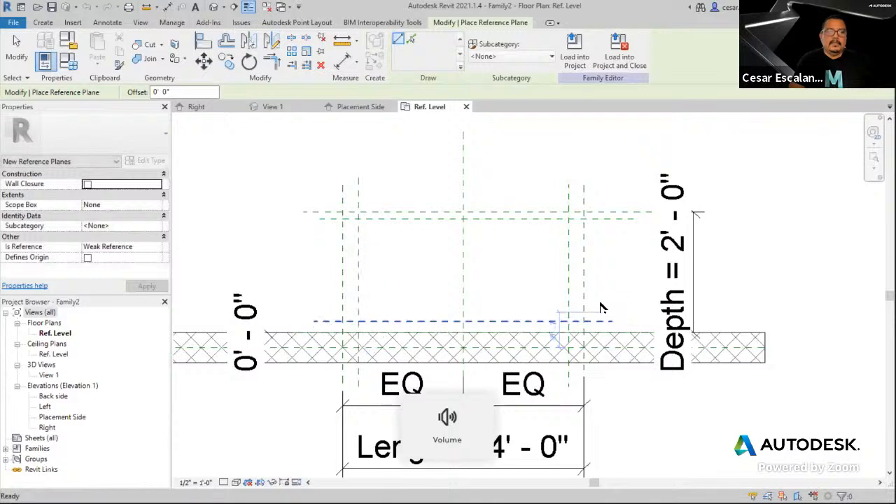
key("Escape")
key("Escape")
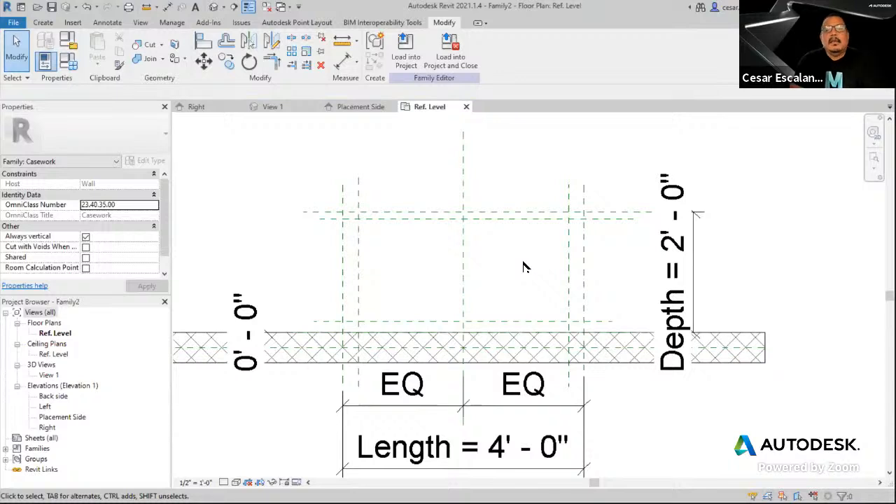
left_click(43, 22)
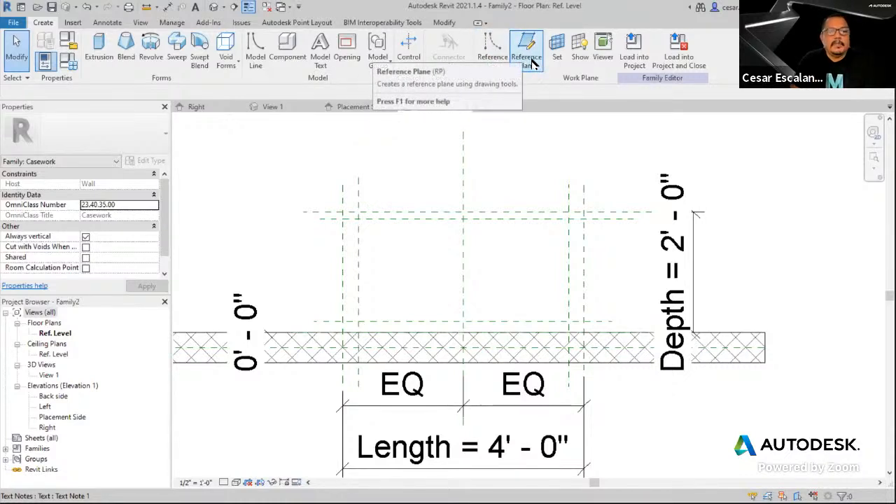
left_click(429, 223)
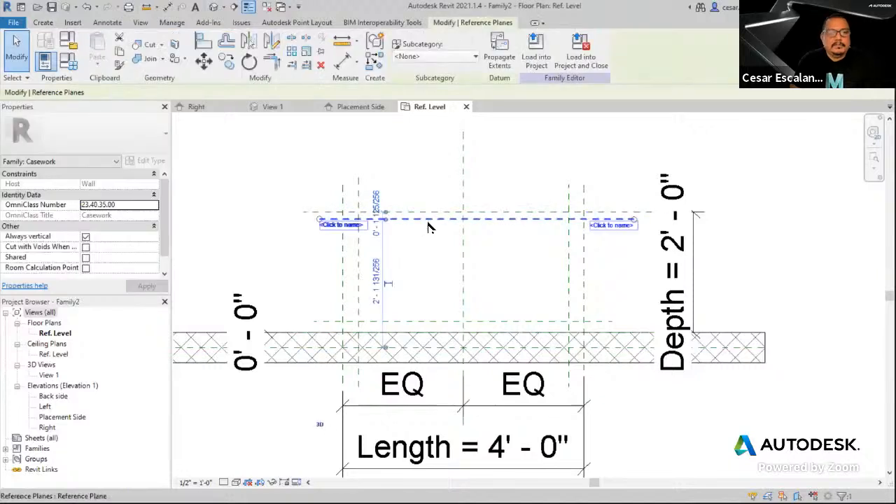
left_click(568, 253)
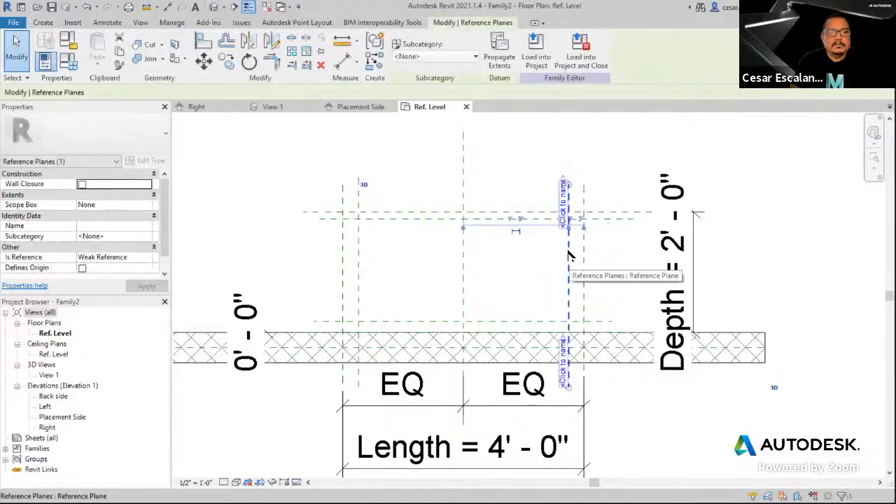
left_click(532, 322)
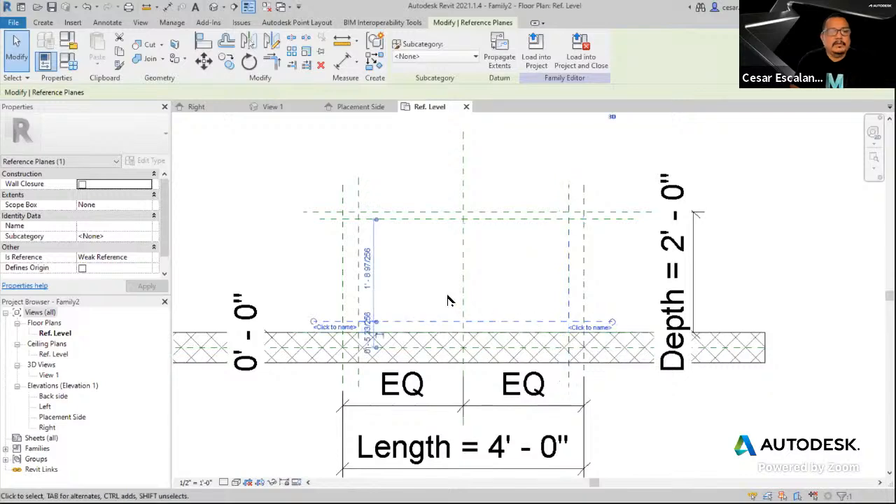
left_click(360, 274)
left_click(502, 254)
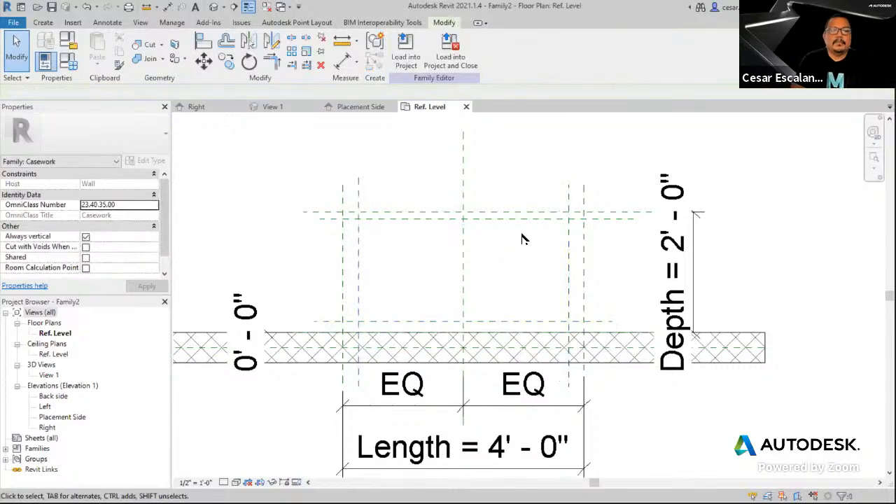
Set the inner front reference plane's offset from the cabinet's front plane to 1"
scroll(527, 236, "up", 4)
middle_click_drag(566, 238, 518, 236)
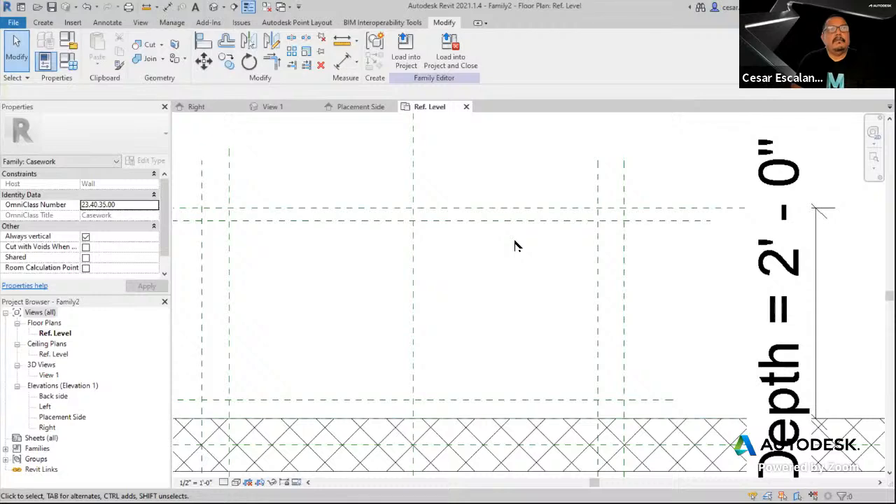
left_click(572, 222)
middle_click_drag(546, 292, 779, 294)
scroll(513, 235, "up", 2)
scroll(514, 239, "up", 1)
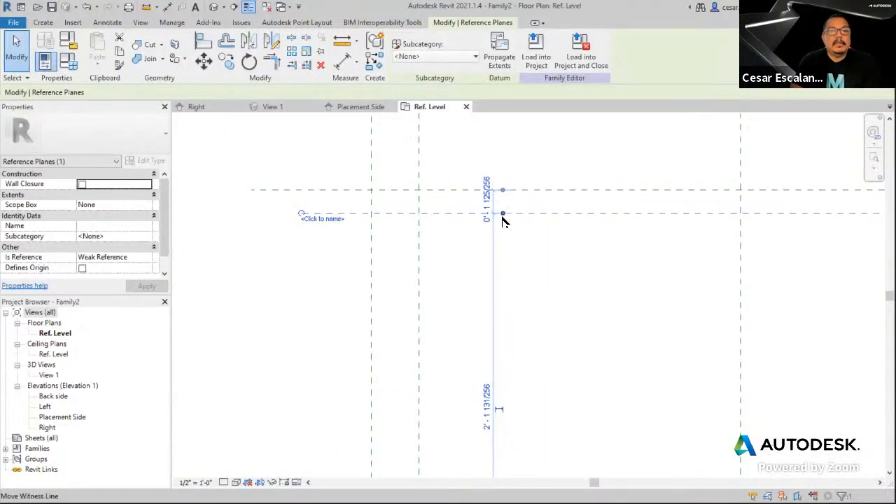
left_click(488, 208)
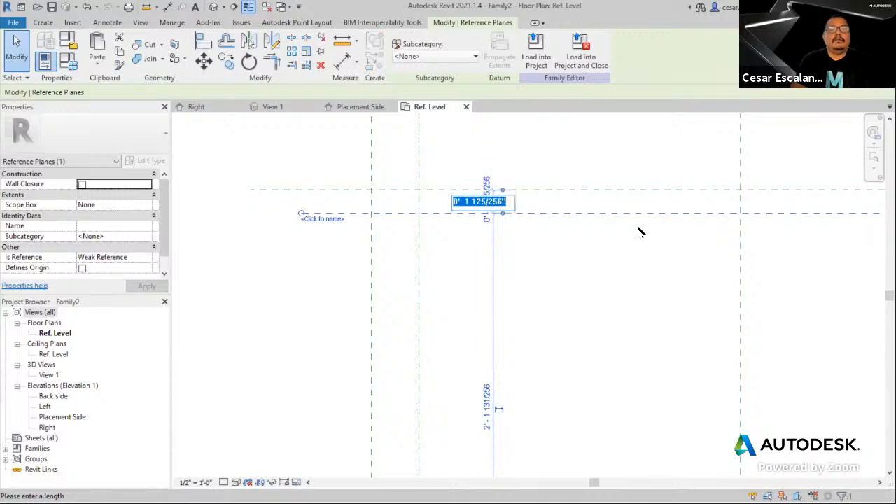
type("1")
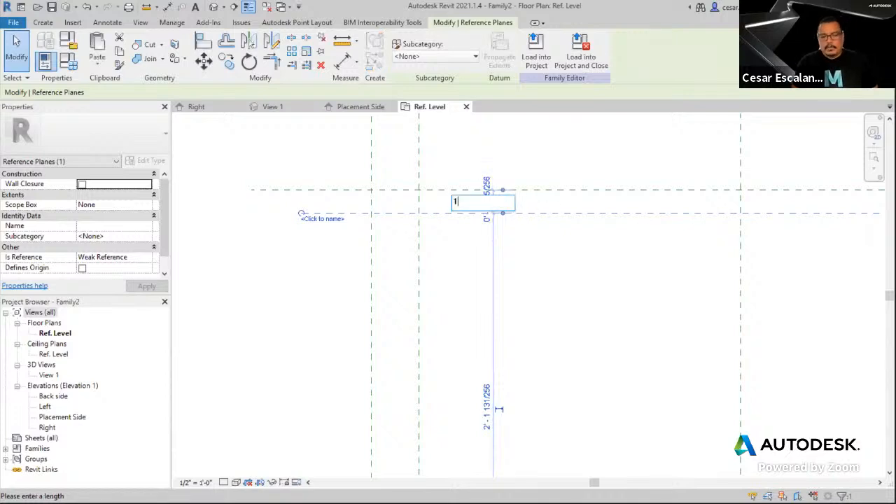
type("\"")
key("Return")
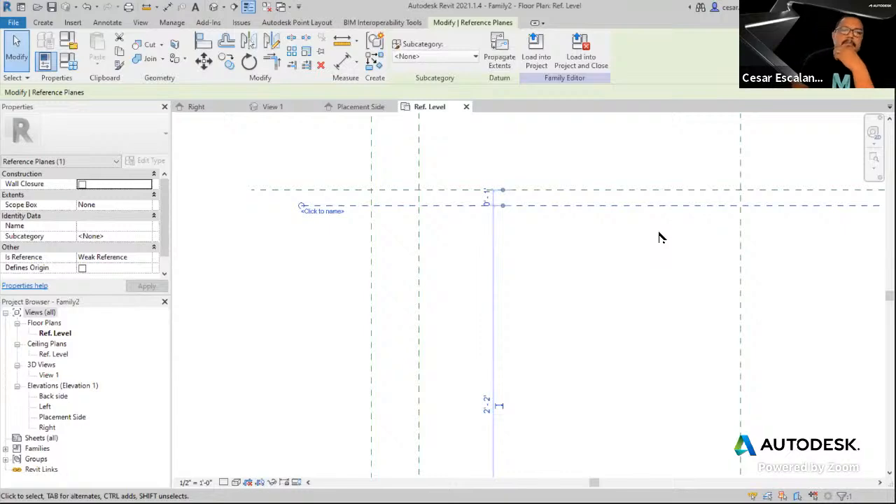
left_click(659, 233)
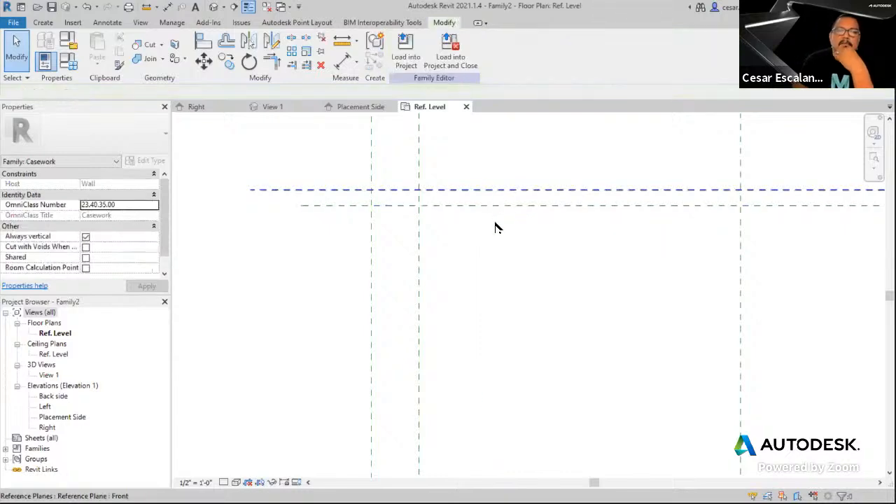
Set the inner left reference plane's offset from the cabinet's left side plane to 1"
scroll(497, 245, "down", 2)
middle_click_drag(498, 262, 403, 311)
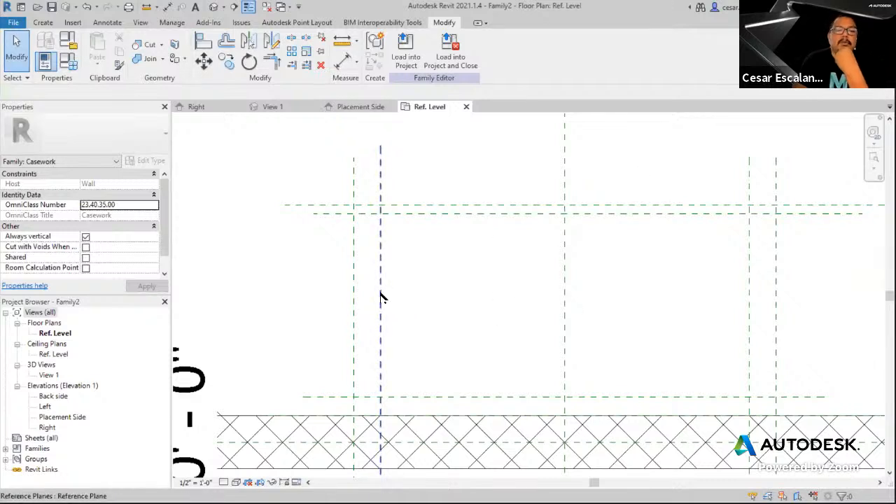
left_click(381, 298)
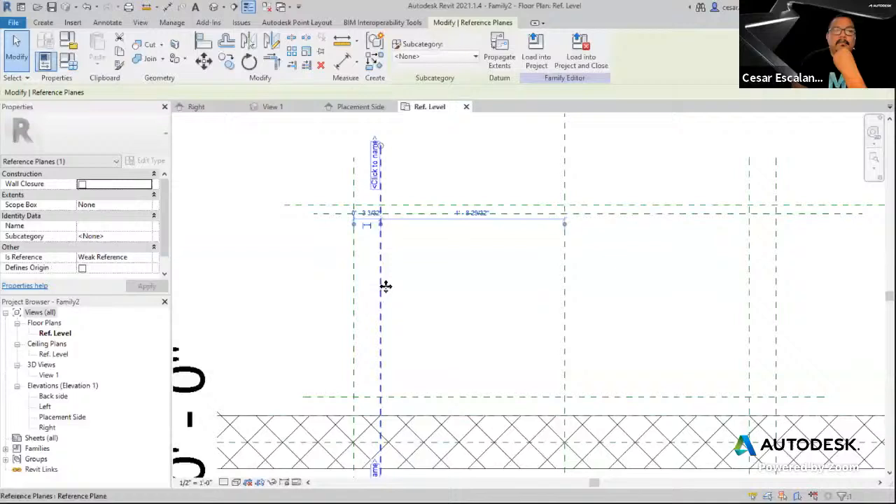
left_click(371, 215)
type("0")
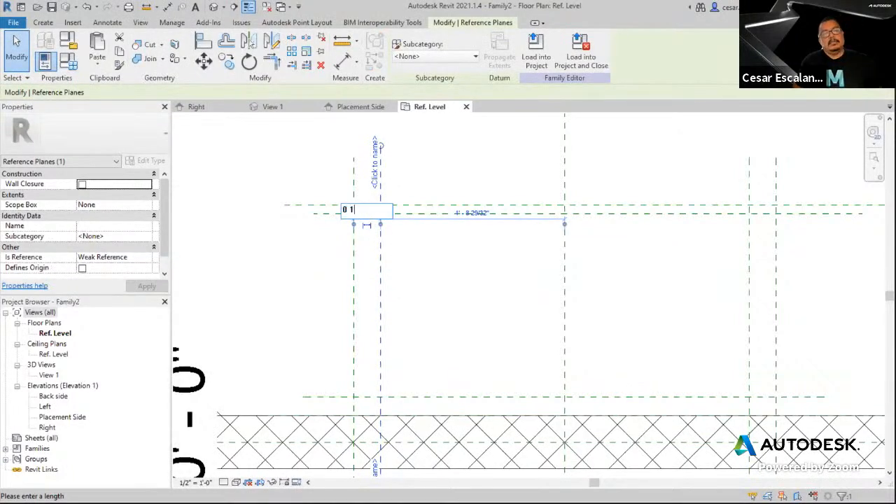
type(" 1")
key("Return")
left_click(452, 368)
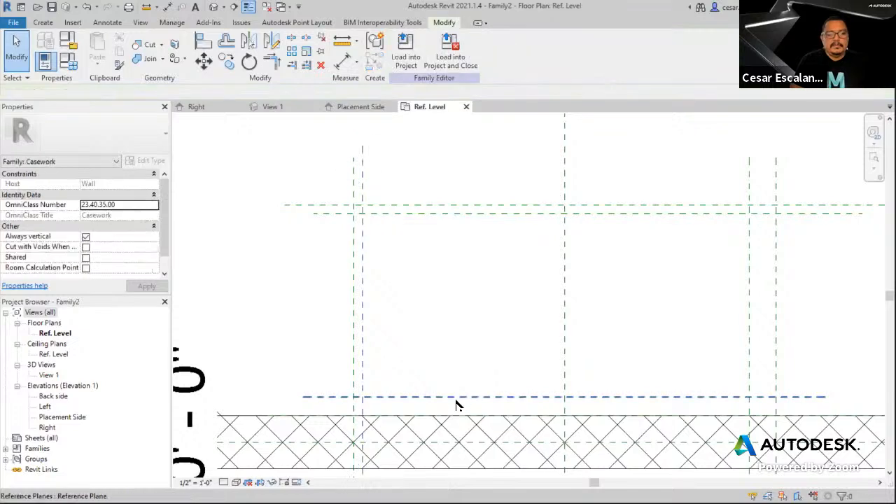
left_click(456, 400)
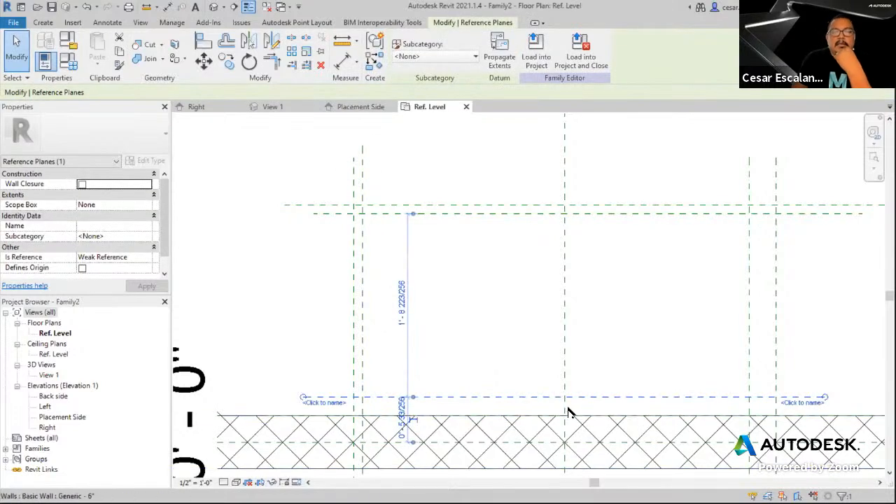
left_click(401, 415)
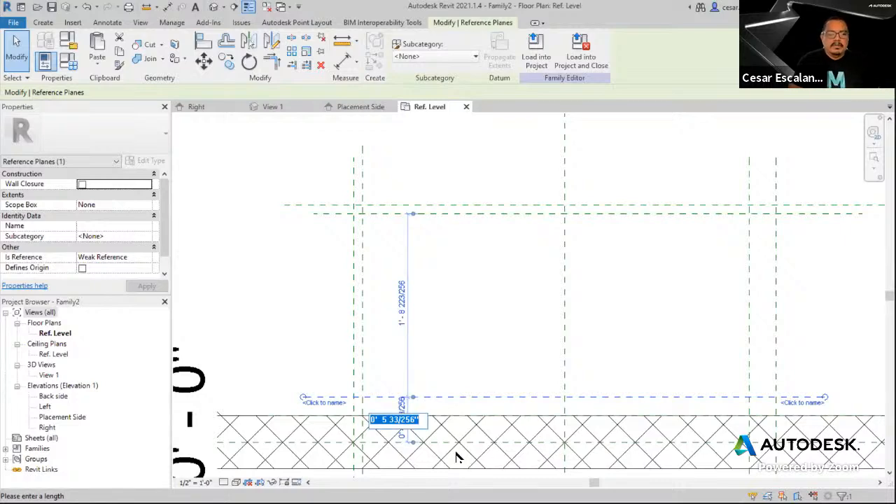
scroll(427, 441, "up", 3)
key("Escape")
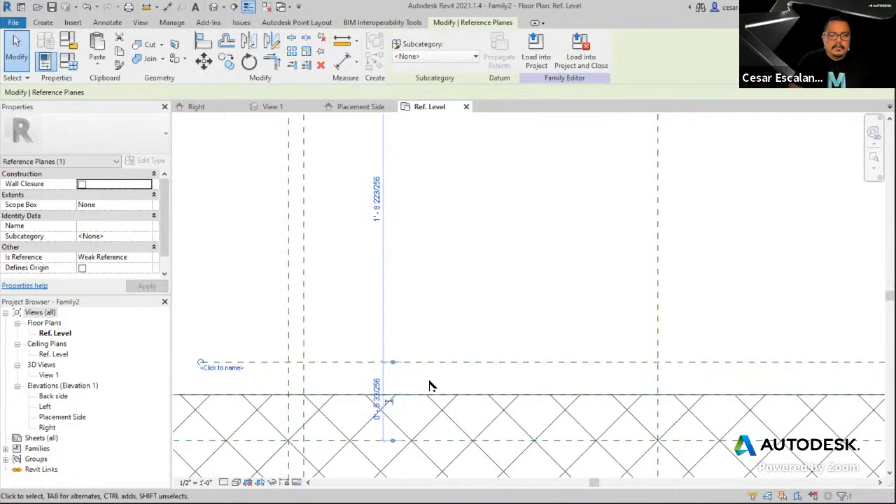
key("Escape")
Move the witness line of the inner back reference plane's temporary dimension from the wall's centerline to the wall face
left_click(421, 363)
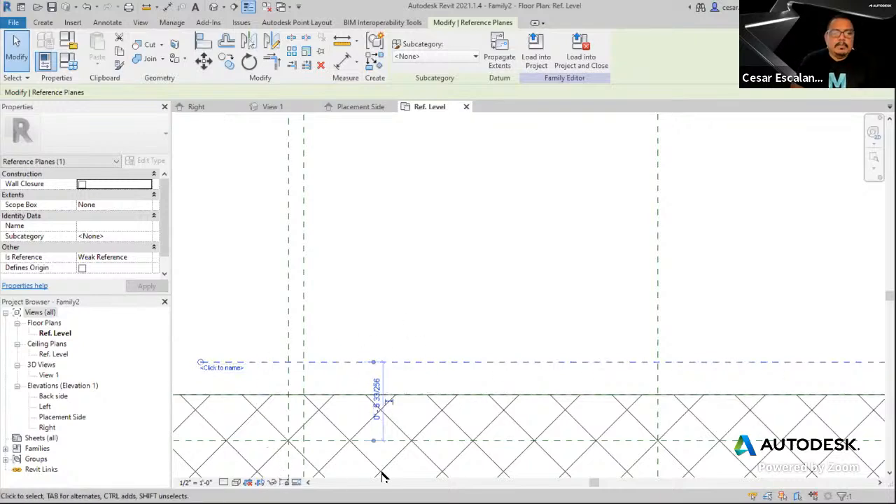
scroll(392, 334, "down", 2)
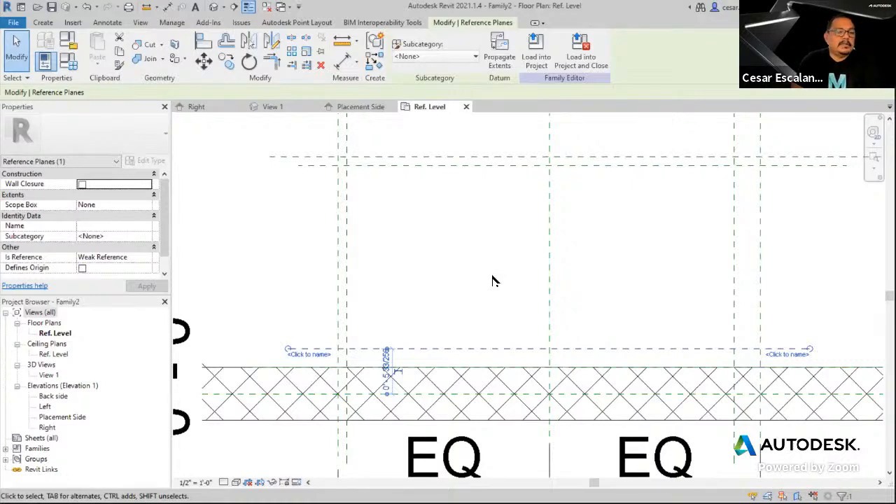
scroll(413, 374, "up", 2)
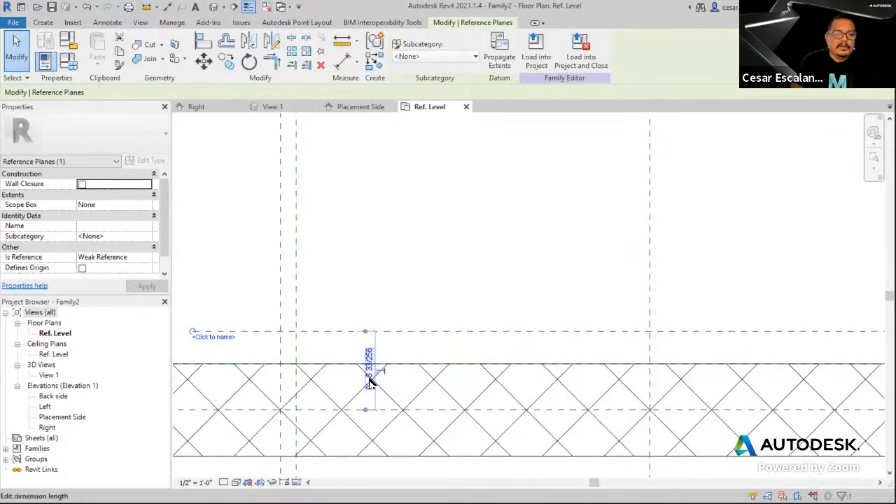
left_click(434, 277)
left_click(434, 332)
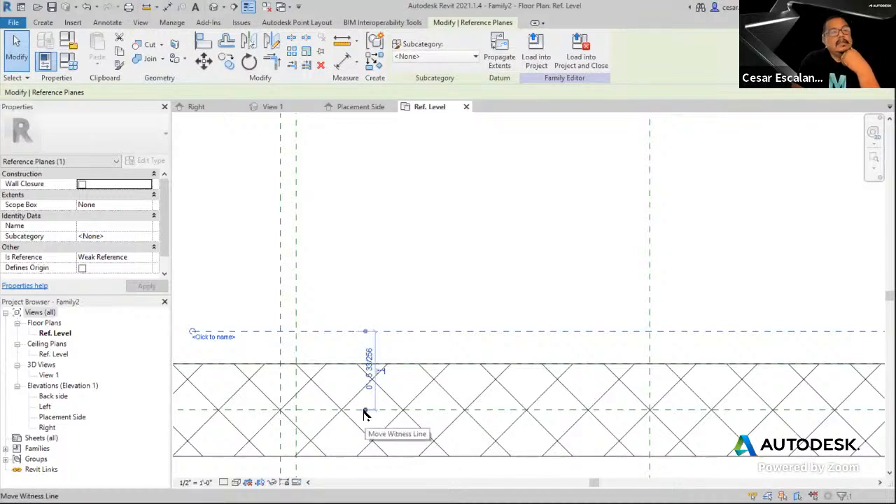
left_click_drag(364, 414, 365, 369)
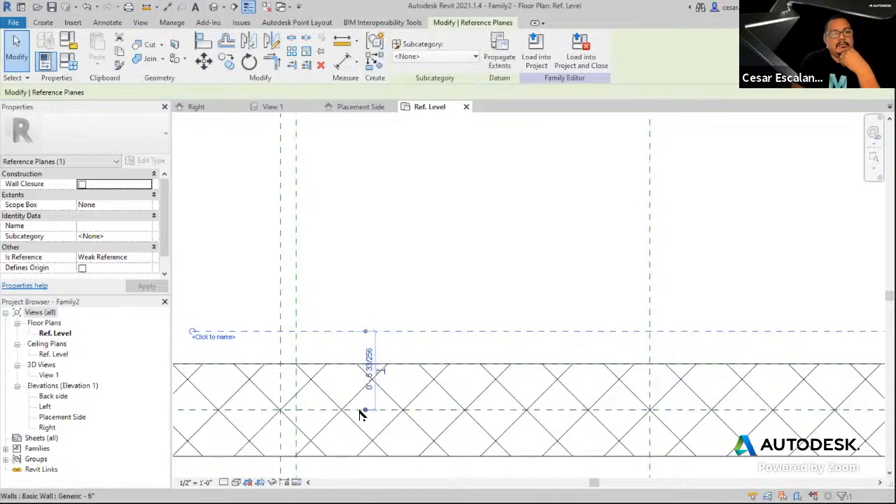
left_click(273, 366)
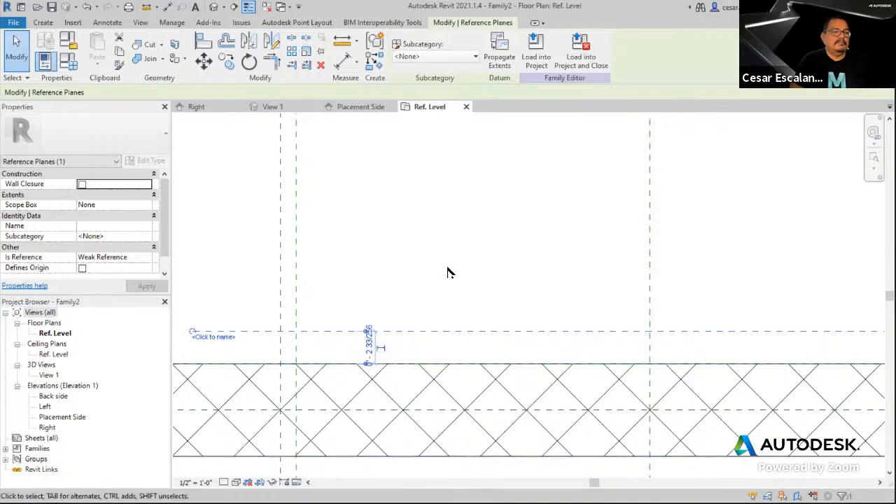
Undo the last plane offset, and set the inner left reference plane's offset from the cabinet's left side plane to 1" again
left_click(87, 7)
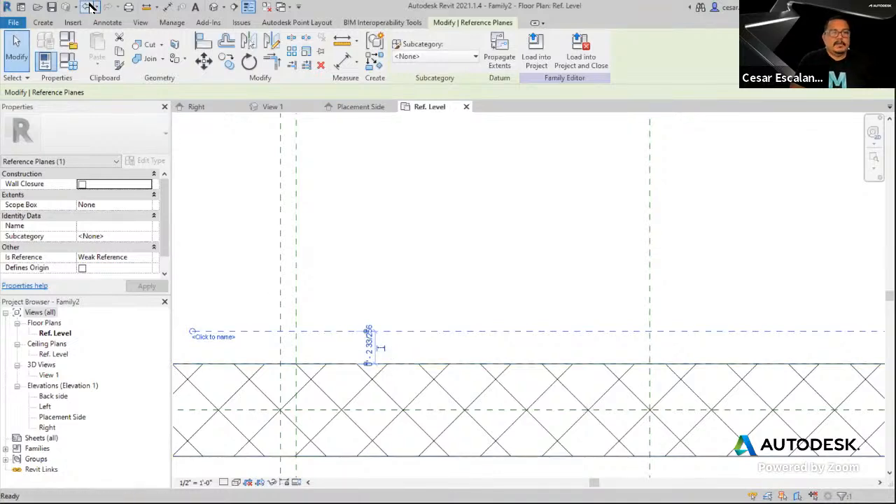
scroll(466, 305, "down", 2)
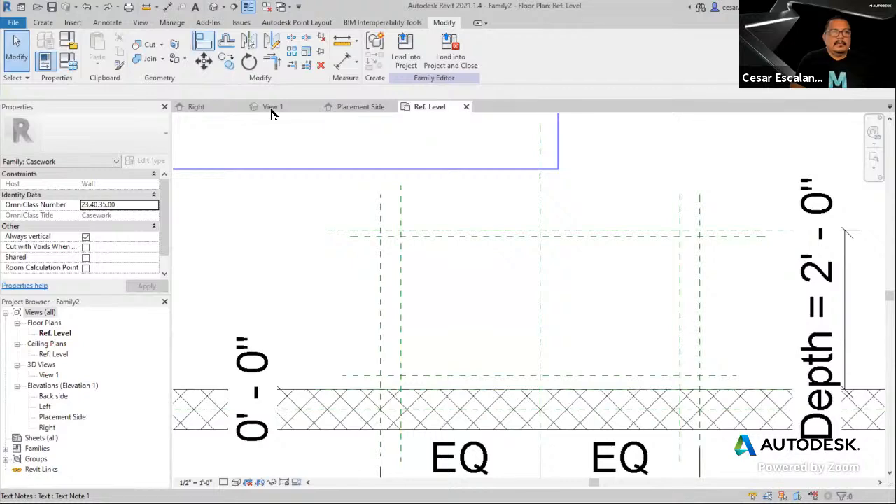
left_click(403, 289)
scroll(386, 256, "up", 2)
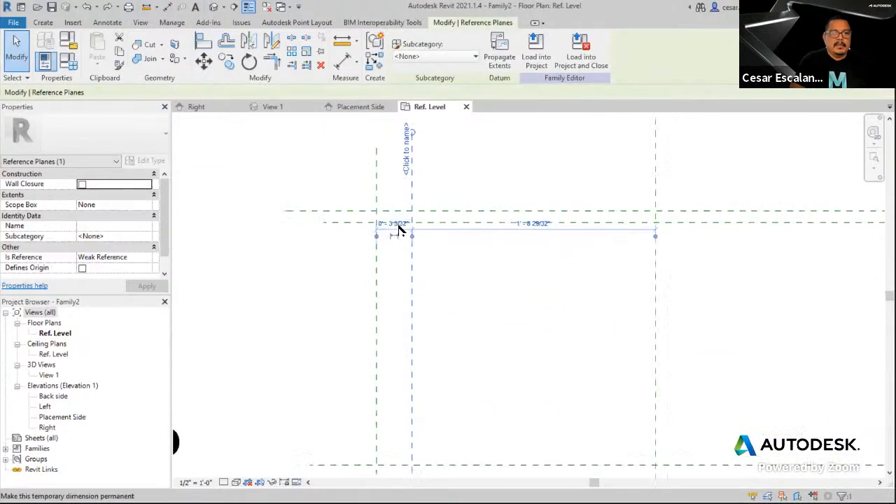
left_click(392, 221)
type("1")
key("Return")
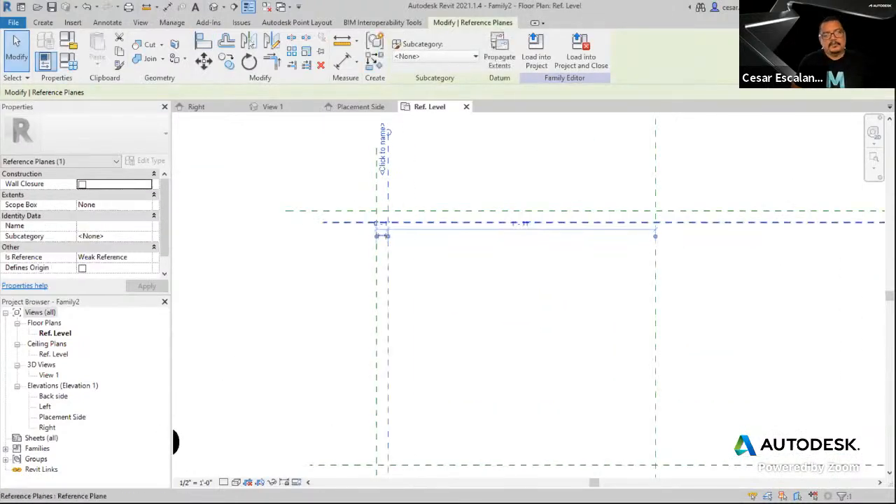
Move the inner back plane's temporary dimension witness line to the wall's centerline, and re-reference it to the Back reference plane
middle_click_drag(625, 358, 552, 294)
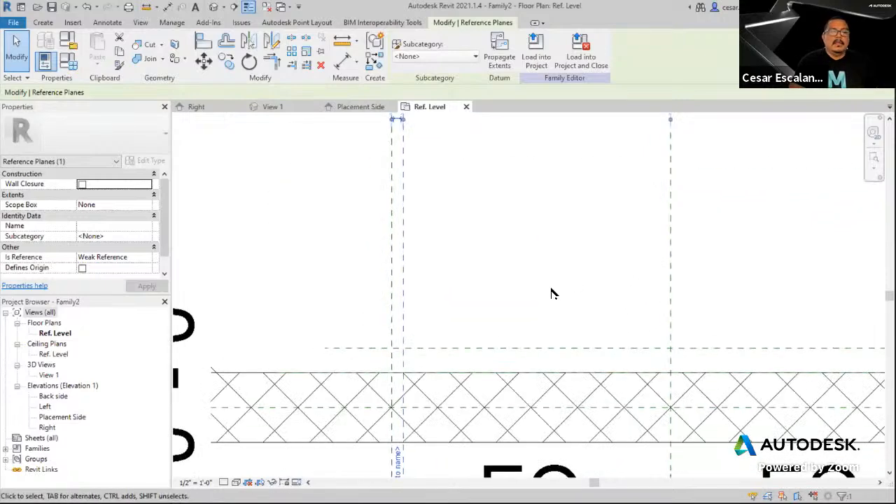
left_click(500, 348)
scroll(483, 374, "up", 1)
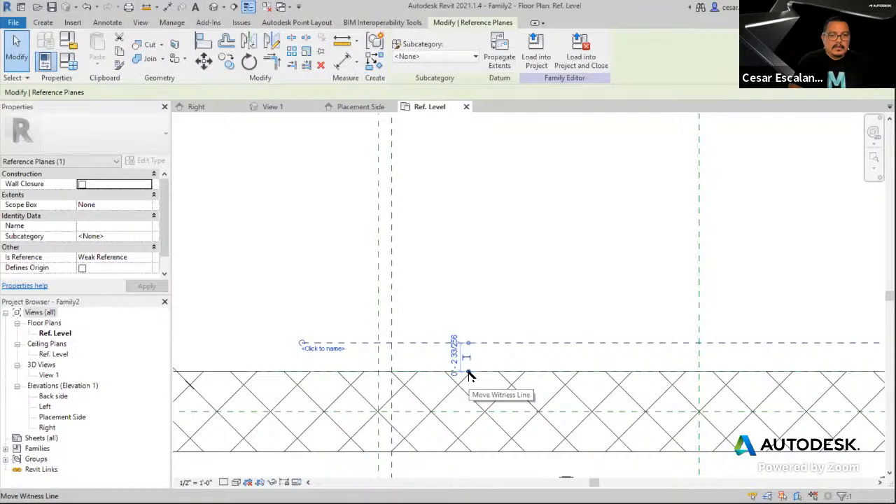
mouse_move(469, 376)
left_mouse_down()
mouse_move(478, 406)
mouse_move(468, 420)
left_mouse_up()
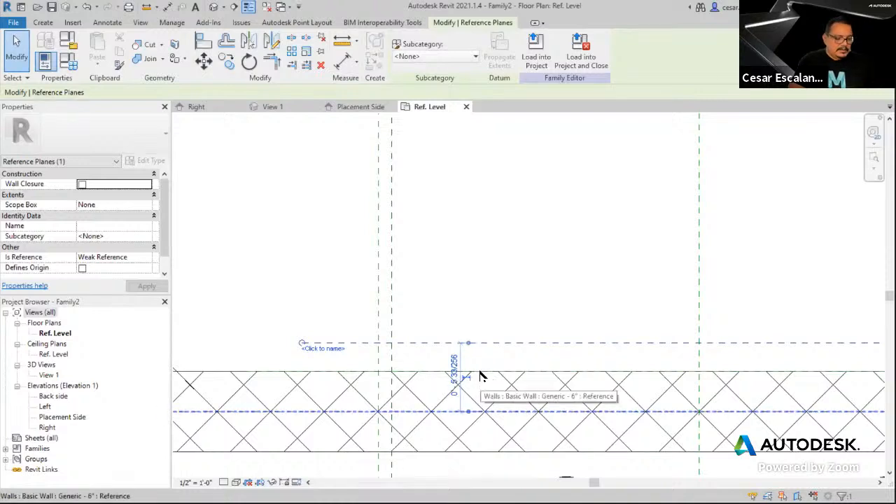
key("Tab")
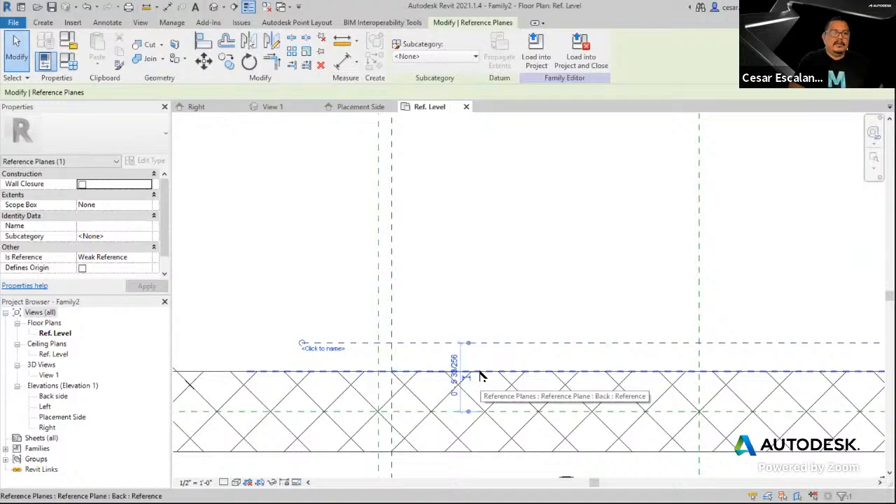
key("Tab")
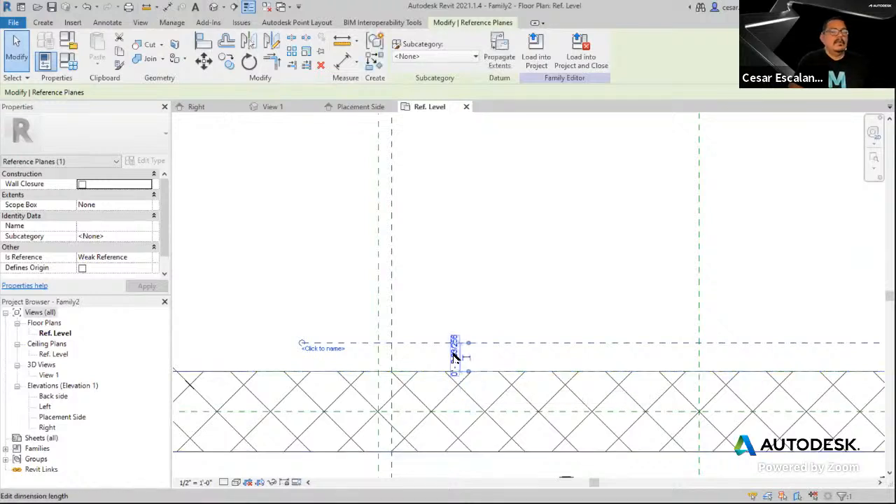
Set the inner back reference plane's offset from the Back reference plane to 1"
left_click(455, 354)
type("0")
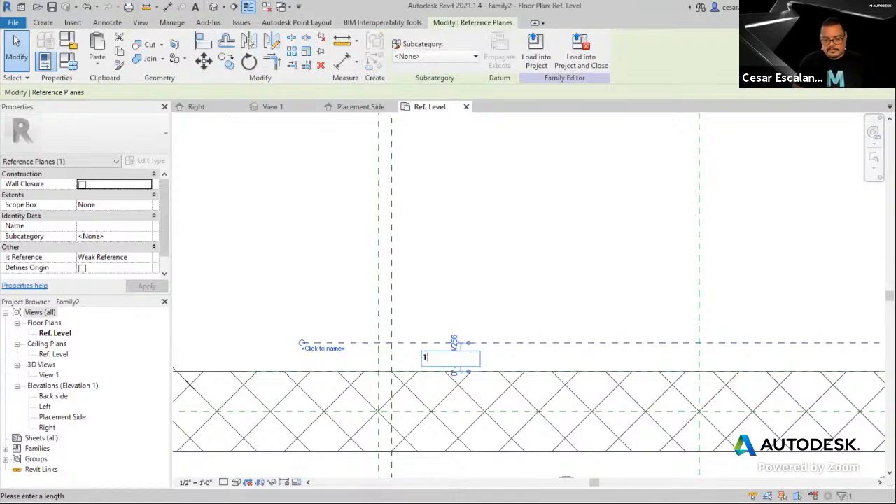
key("Return")
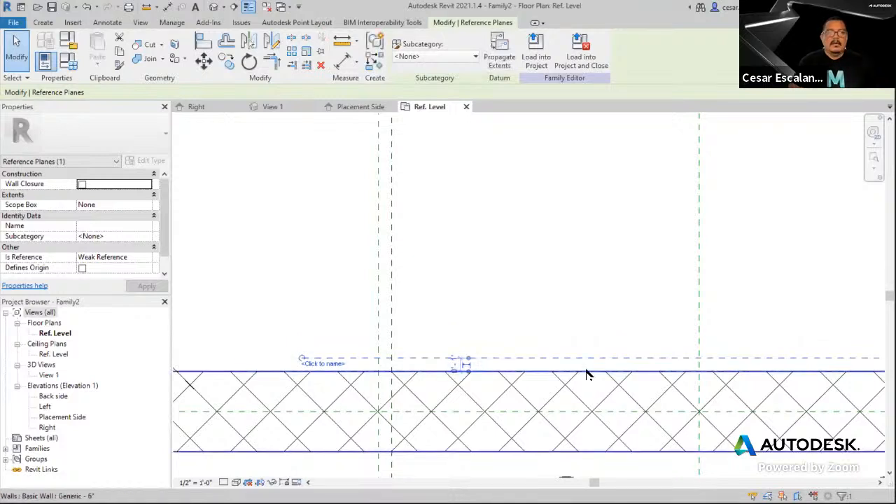
left_click(581, 331)
Place an aligned dimension between the inner right reference plane and the cabinet's right side plane, and finish dimensioning
scroll(528, 304, "down", 2)
middle_click_drag(728, 290, 521, 305)
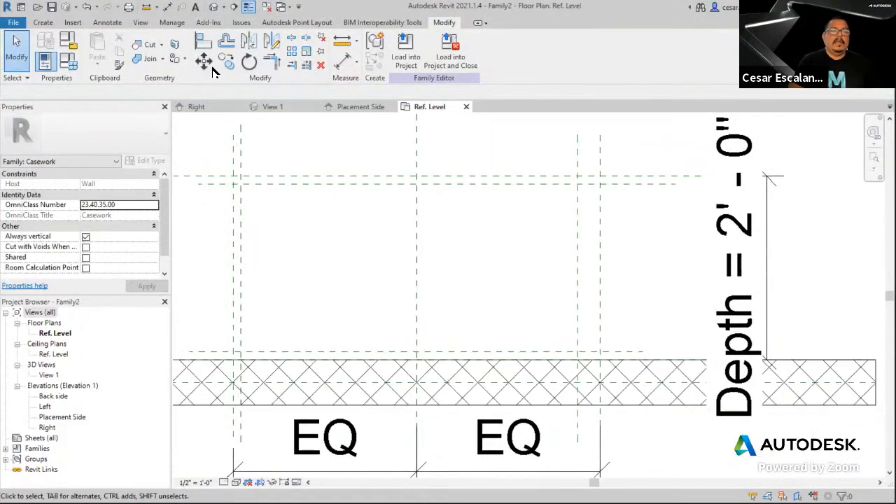
left_click(168, 6)
left_click(575, 277)
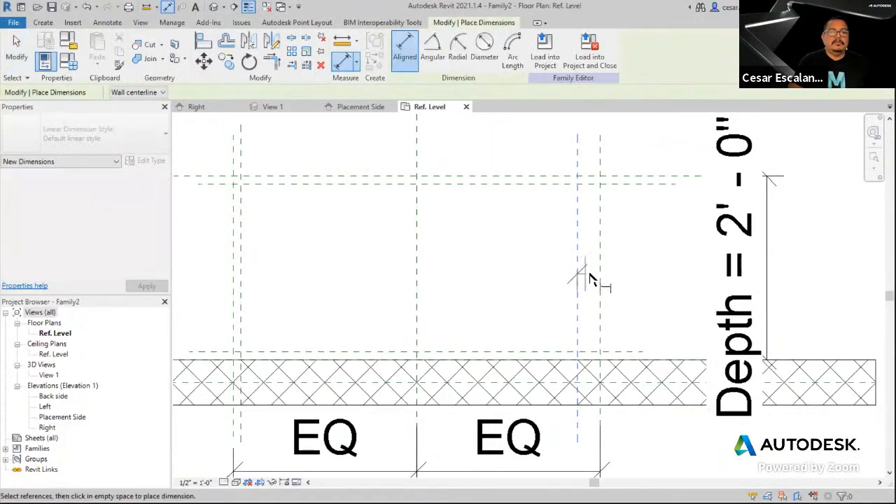
left_click(600, 284)
left_click(591, 287)
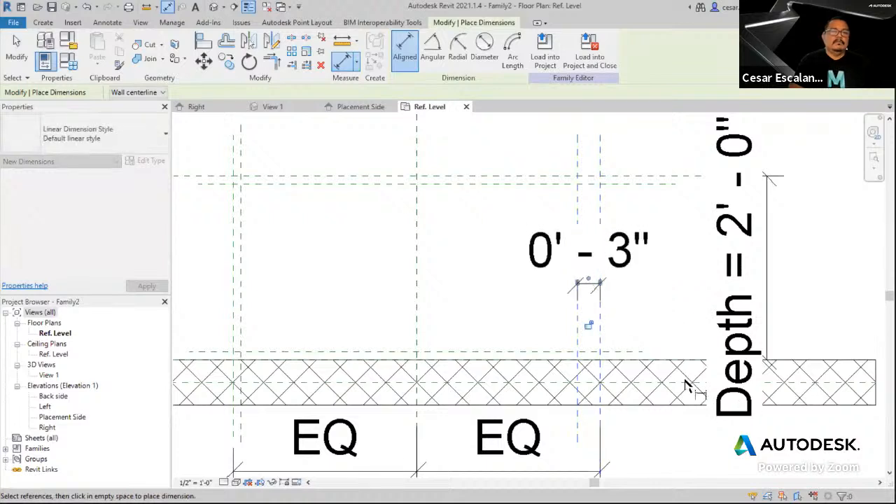
key("Escape")
key("Escape")
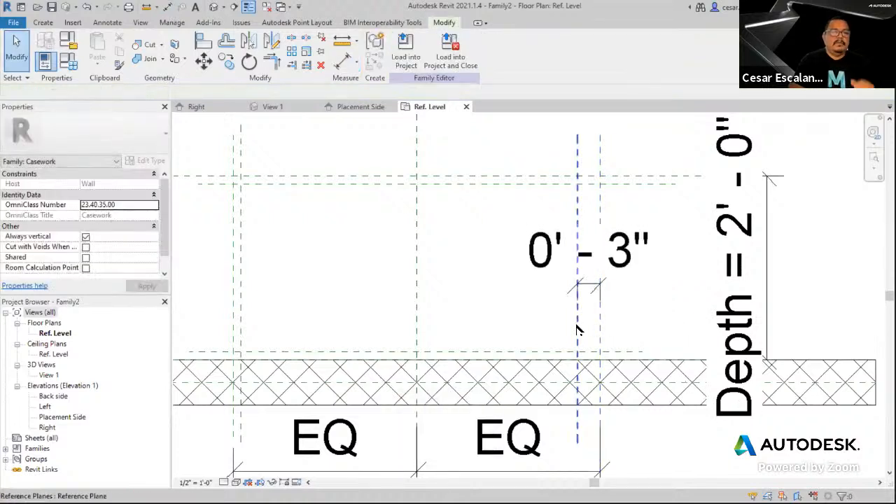
Set the inner right reference plane's dimension from the cabinet's right side plane to 1"
left_click(577, 329)
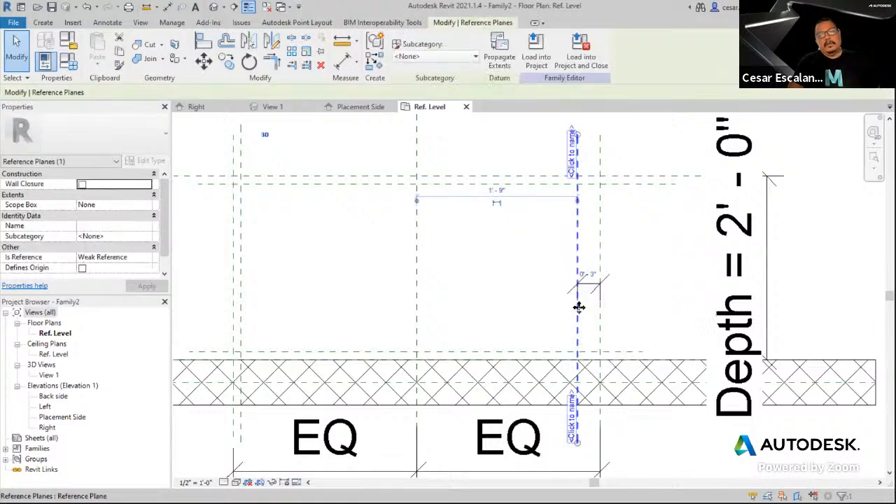
left_click(593, 275)
type("0 1")
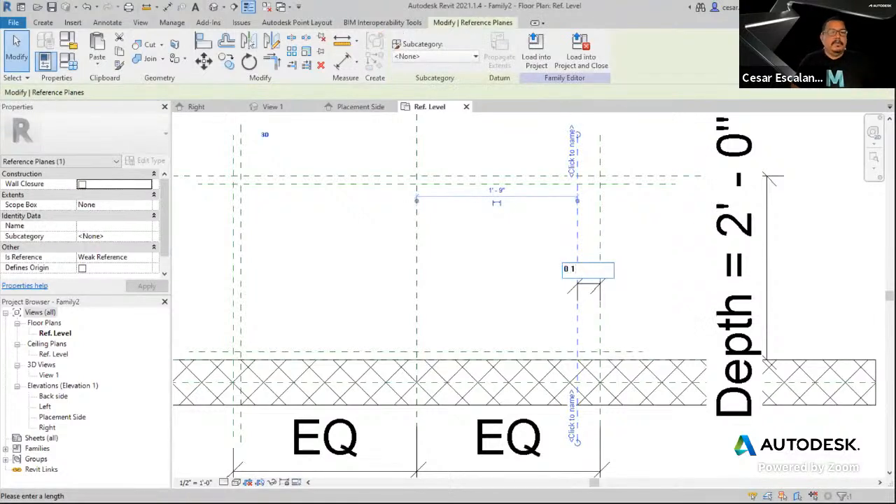
key("Return")
key("Escape")
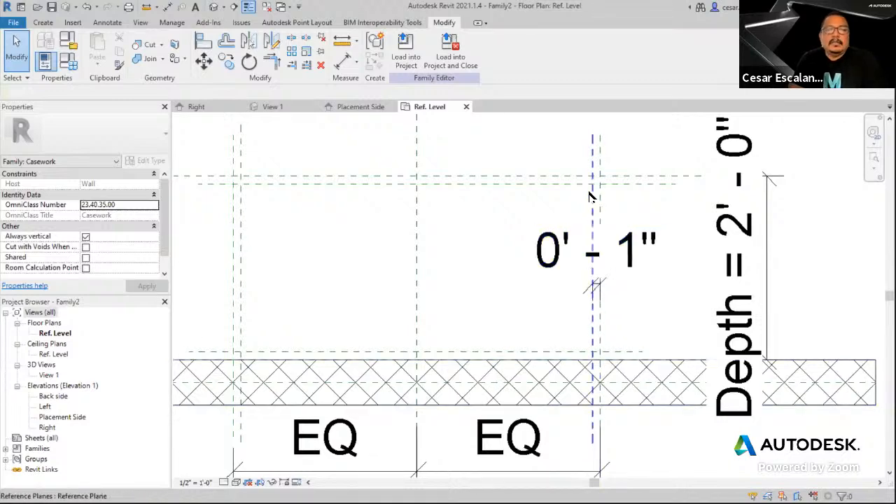
Change the Ref. Level plan's view scale to 1" = 1'-0" for smaller dimension text
mouse_move(591, 319)
middle_mouse_down()
mouse_move(669, 314)
mouse_move(661, 359)
mouse_move(598, 366)
middle_mouse_up()
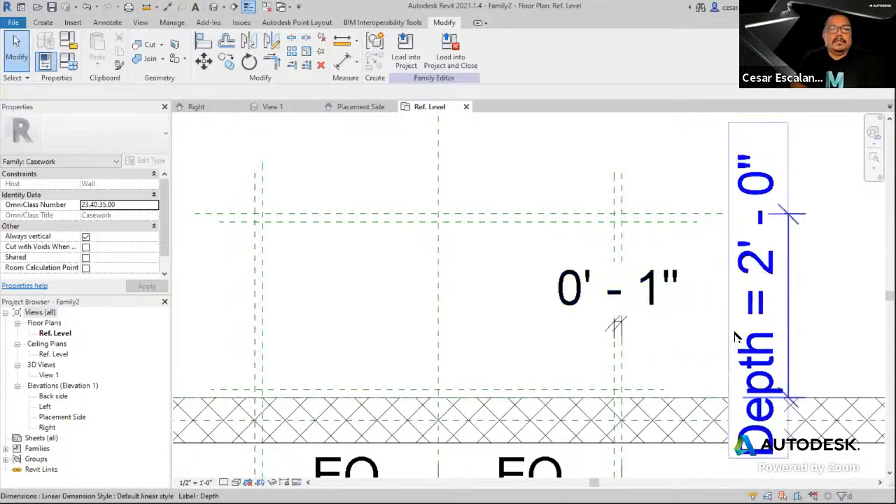
scroll(617, 360, "down", 3)
scroll(622, 359, "up", 2)
scroll(637, 340, "up", 2)
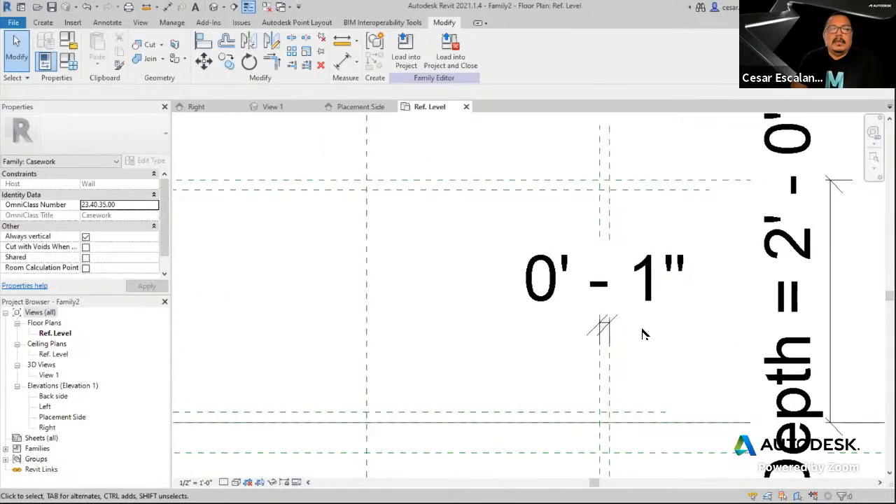
left_click(690, 358)
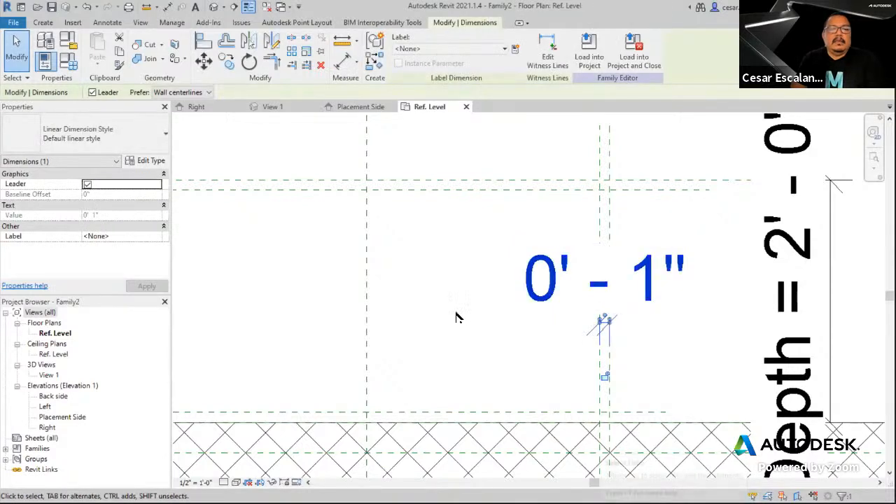
middle_click_drag(456, 314, 544, 262)
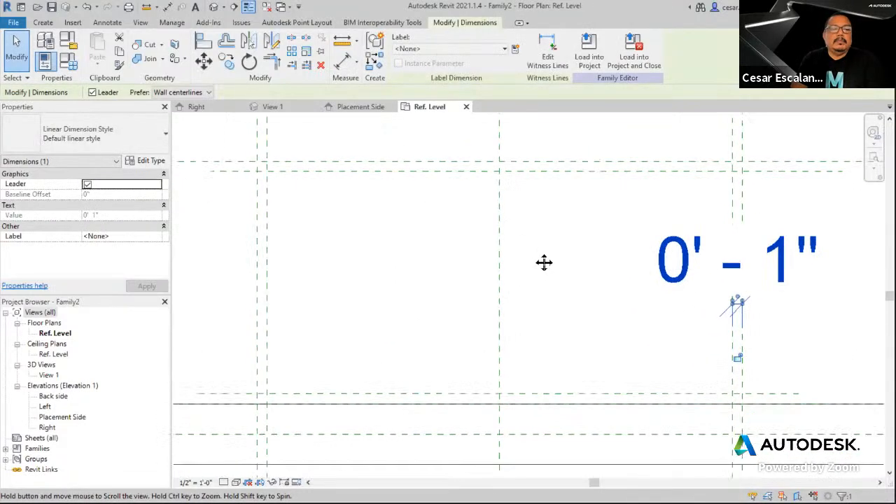
left_click(197, 482)
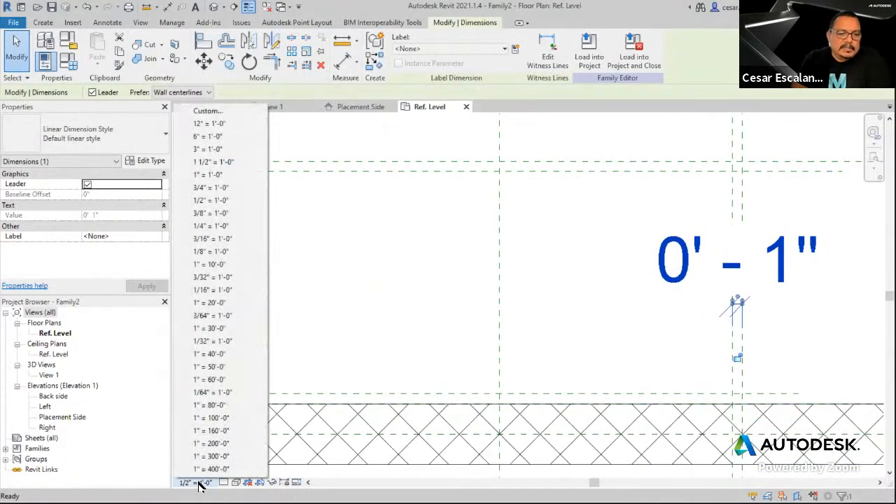
left_click(224, 175)
left_click(422, 261)
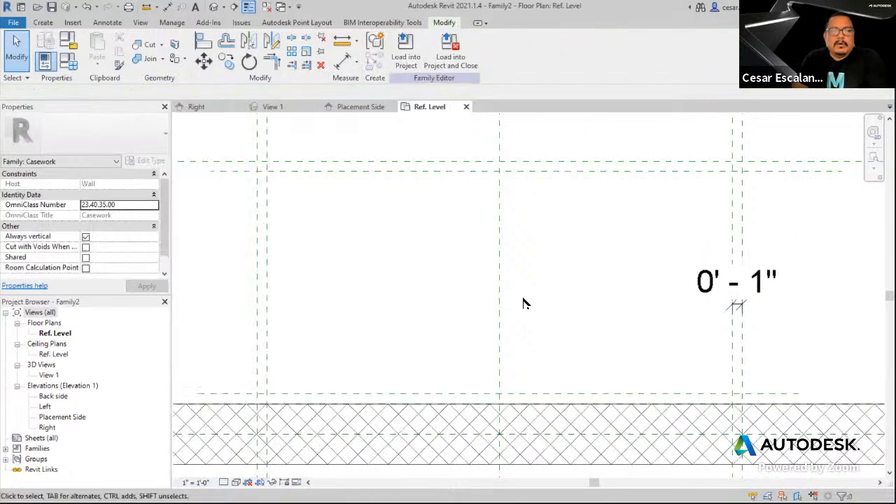
Place an aligned dimension between the cabinet's Front reference plane and the inner front reference plane
scroll(525, 304, "down", 2)
middle_click_drag(524, 304, 576, 295)
scroll(534, 310, "up", 2)
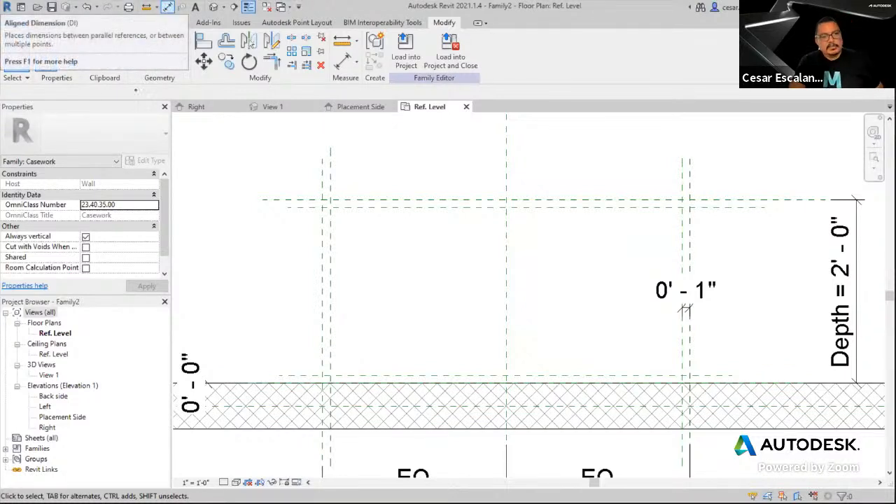
left_click_drag(122, 162, 166, 21)
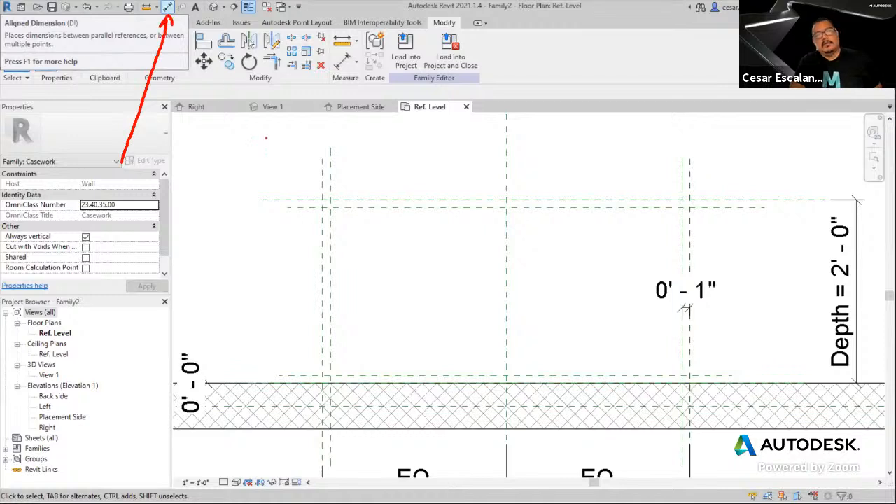
left_click(108, 23)
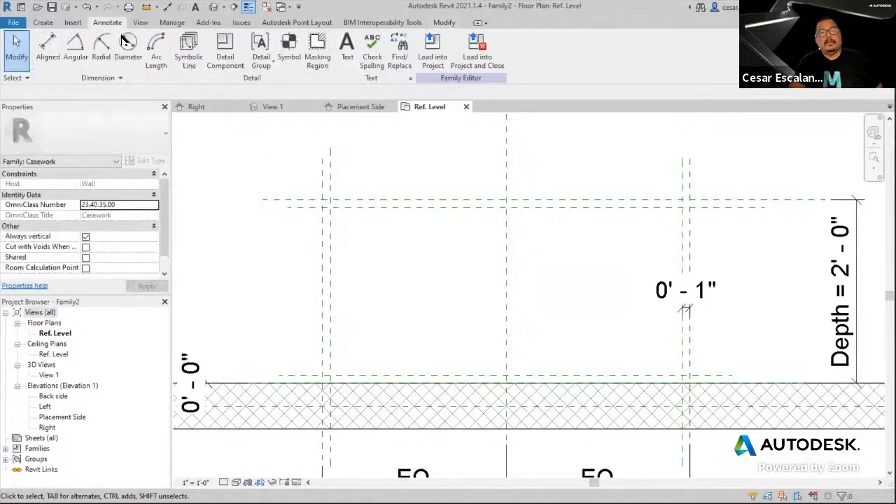
left_click(48, 49)
left_click(428, 201)
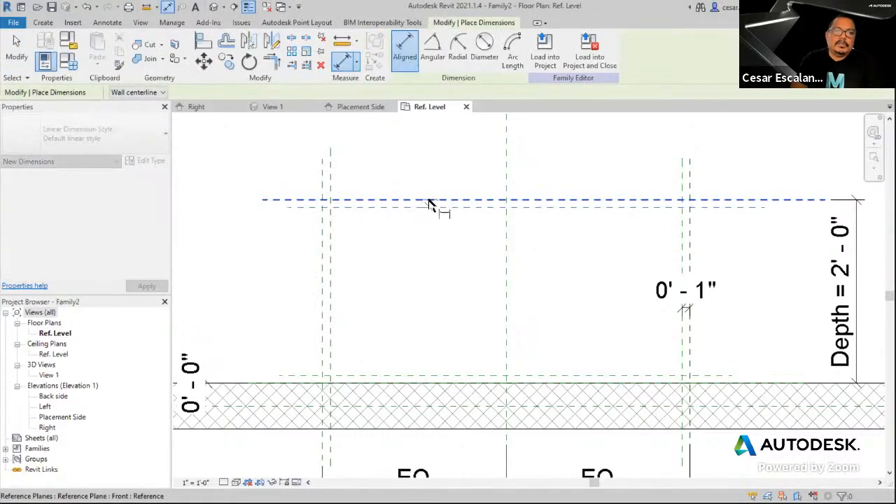
left_click(433, 207)
left_click(438, 227)
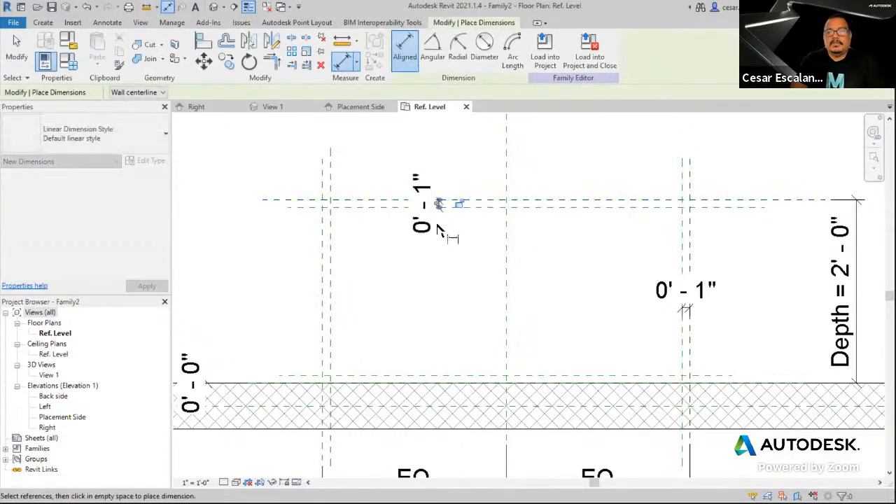
Place an aligned dimension between the cabinet's Left reference plane and the inner left reference plane
left_click(324, 281)
left_click(331, 286)
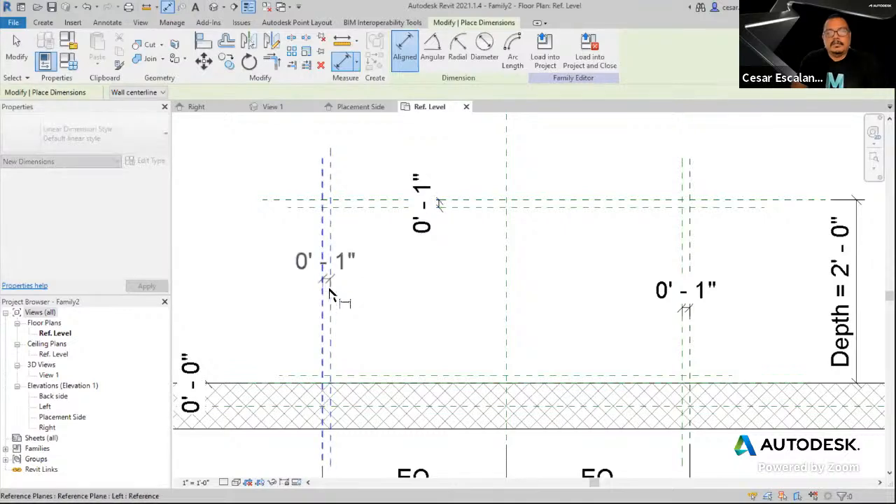
left_click(329, 301)
Place an aligned dimension between the inner back reference plane and the Back reference plane at the wall face, and finish dimensioning
left_click(465, 379)
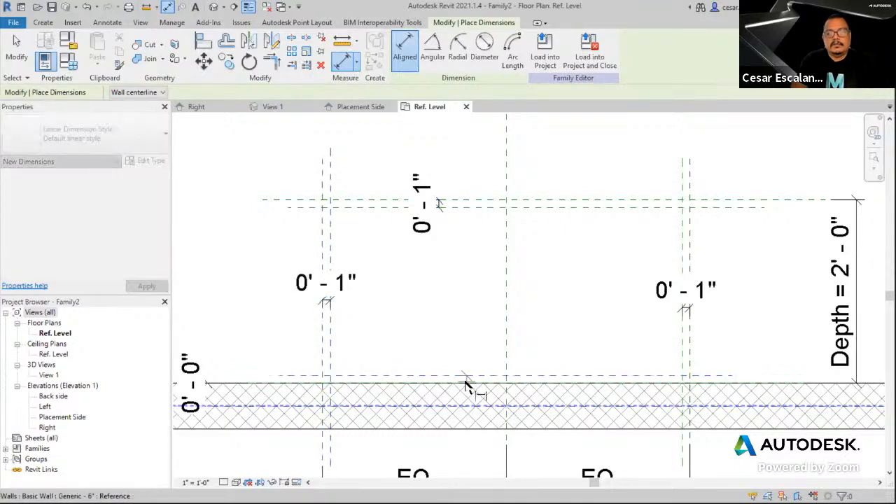
scroll(362, 381, "up", 2)
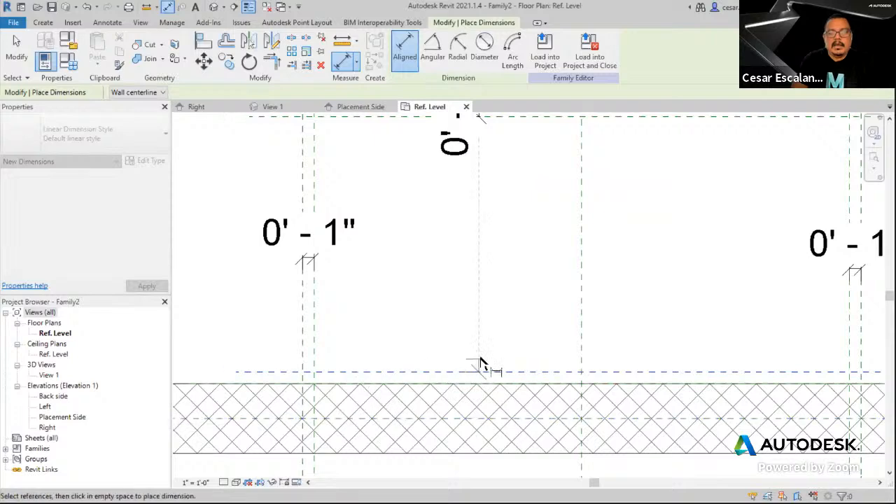
scroll(490, 370, "down", 2)
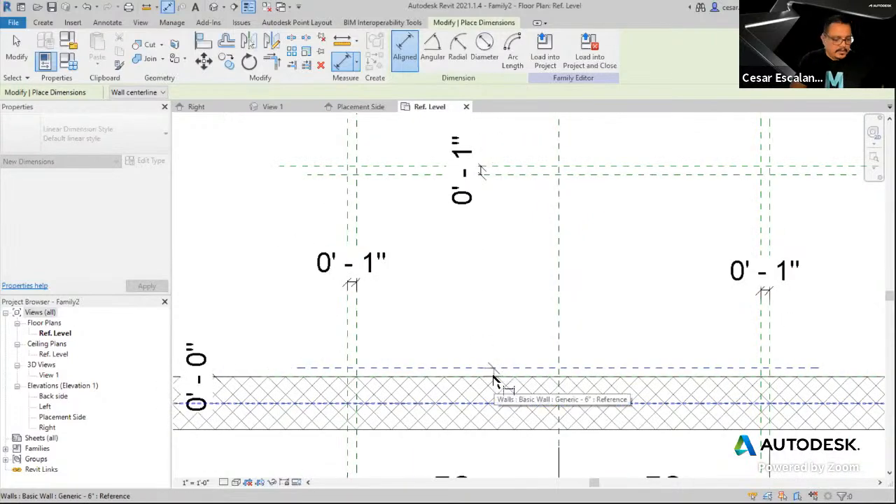
key("Tab")
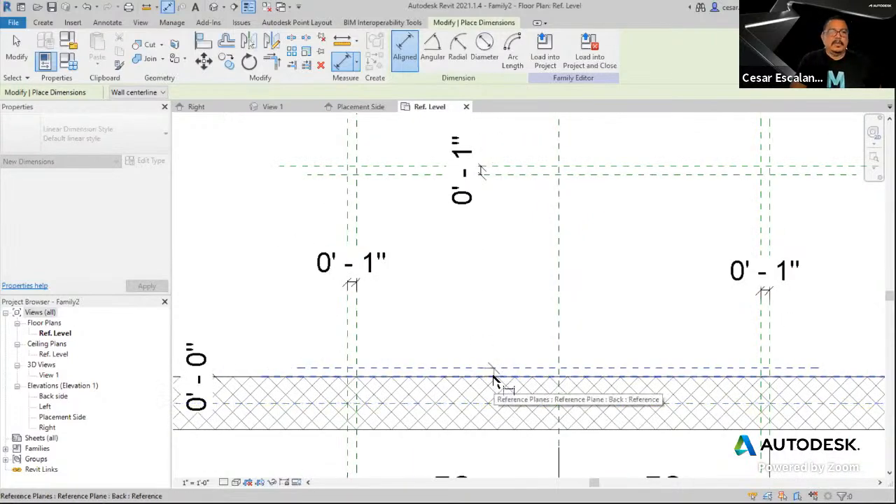
left_click(493, 380)
left_click(511, 371)
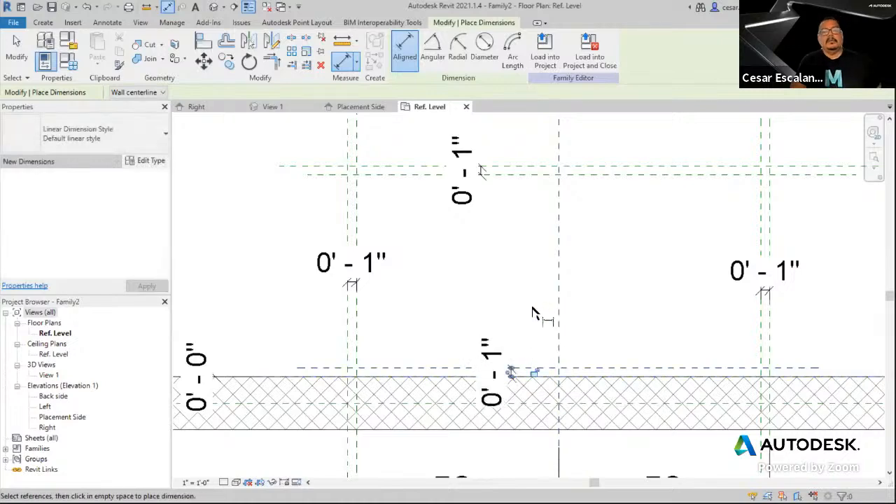
key("Escape")
Lock the four 1" dimensions that offset the inner reference planes from the cabinet's right, front, left and back planes
middle_click_drag(535, 250, 473, 272)
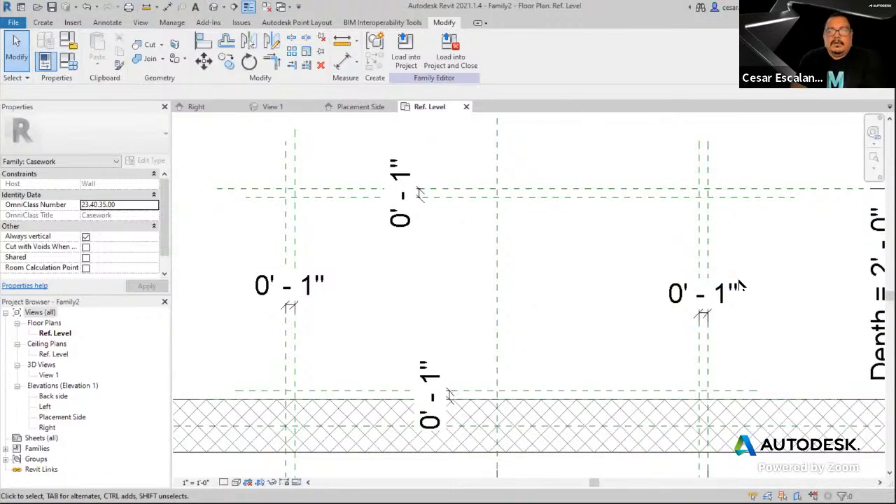
left_click(730, 301)
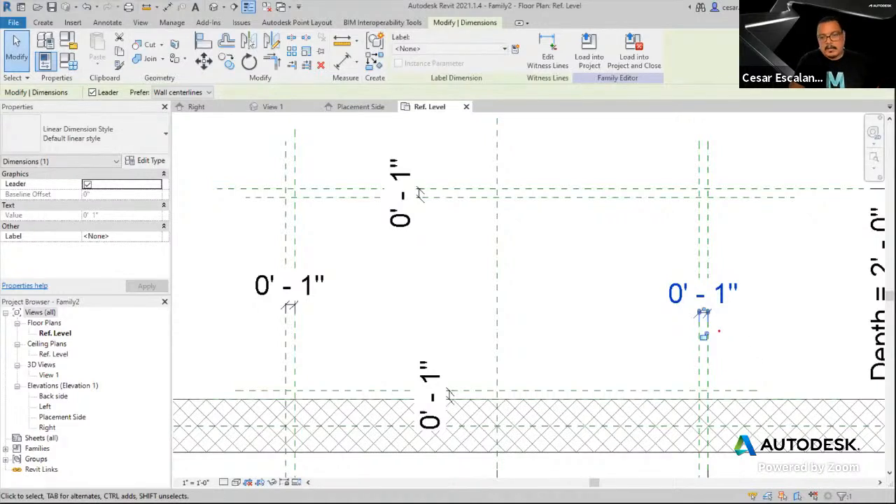
left_click_drag(686, 337, 724, 343)
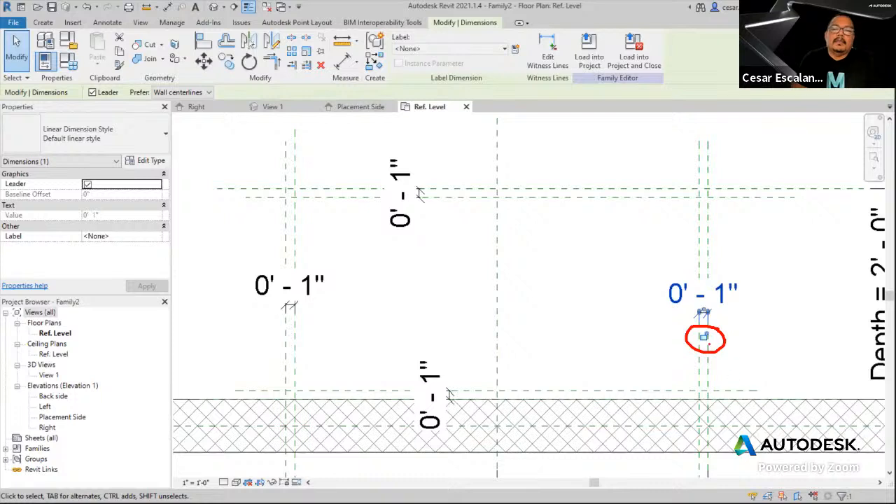
left_click_drag(591, 352, 683, 335)
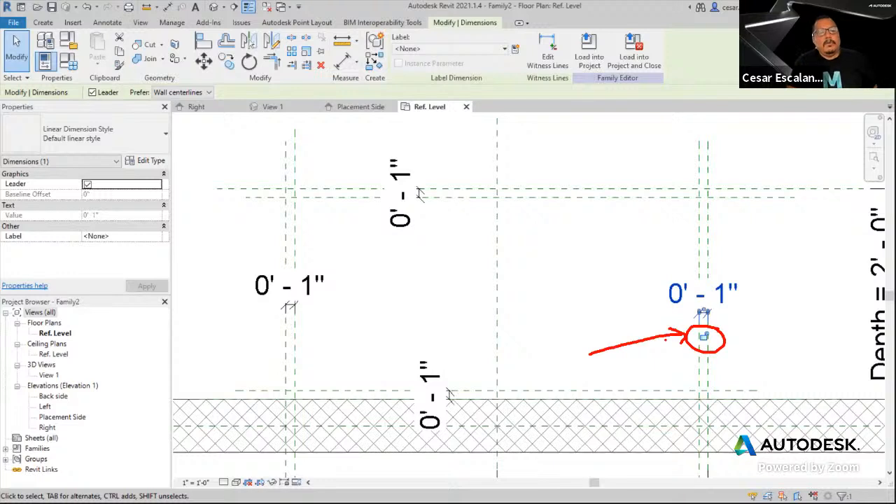
key("Escape")
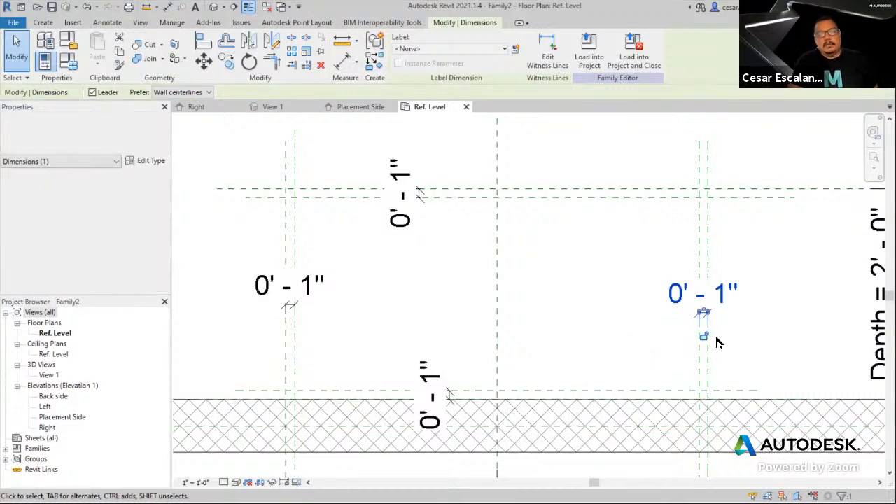
left_click(704, 337)
left_click(424, 193)
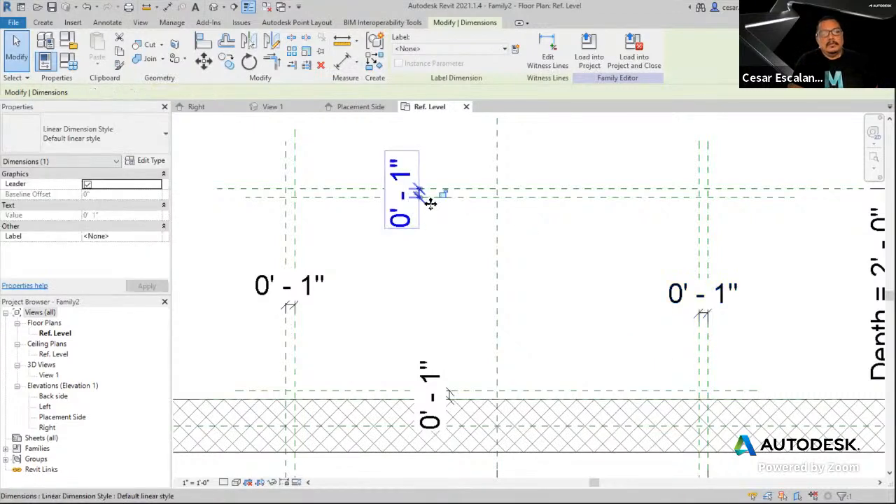
left_click(310, 306)
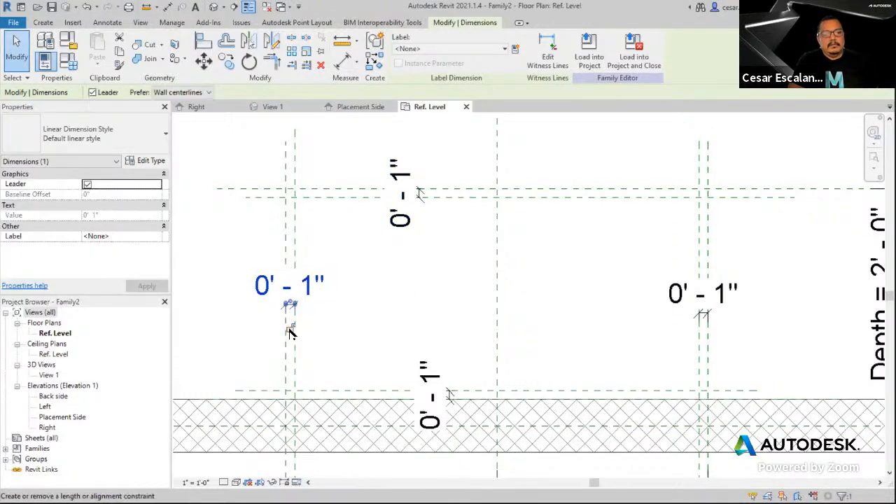
left_click(429, 382)
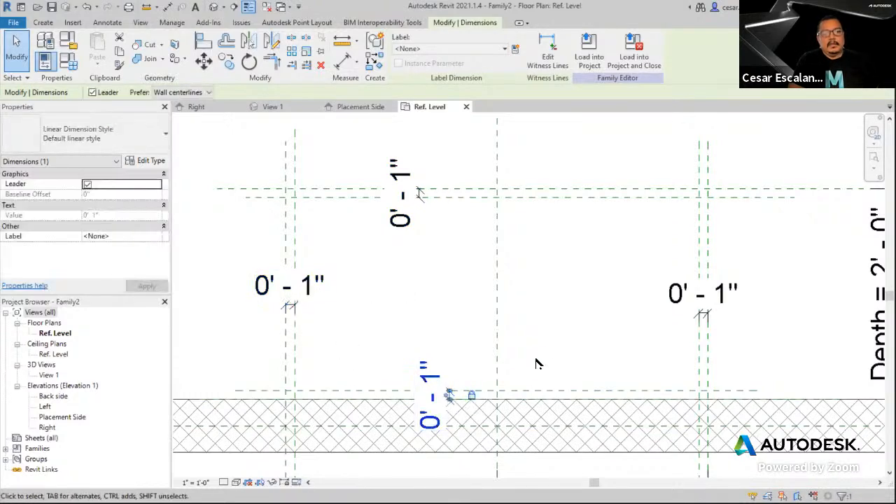
Flex the family by applying a Length of 3' and restoring it to 4' in the family types
scroll(536, 364, "down", 2)
scroll(661, 302, "down", 1)
middle_click_drag(661, 303, 647, 250)
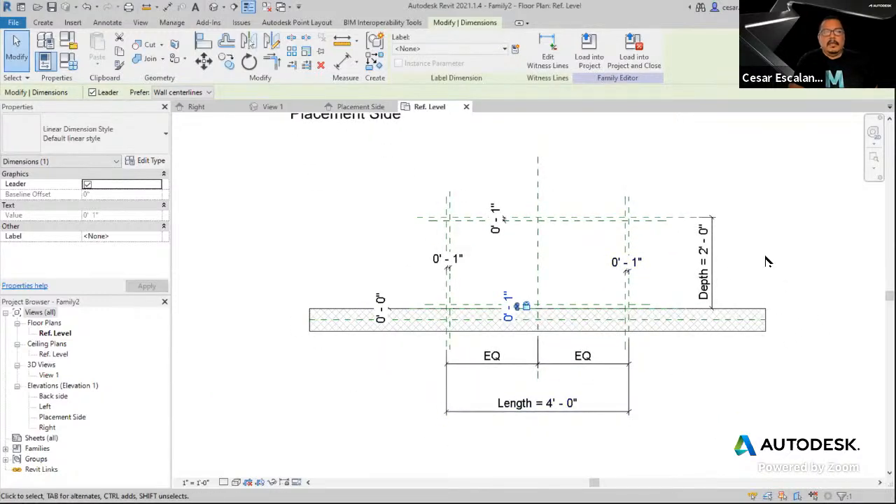
left_click(69, 60)
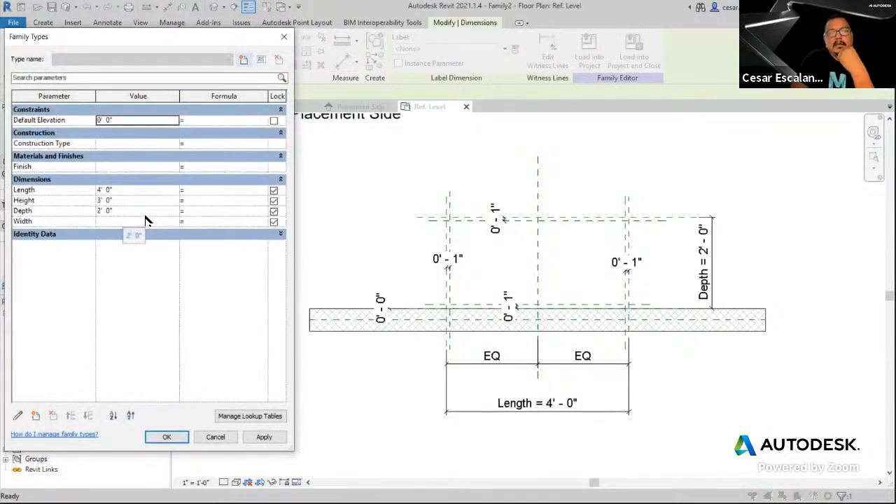
left_click(127, 190)
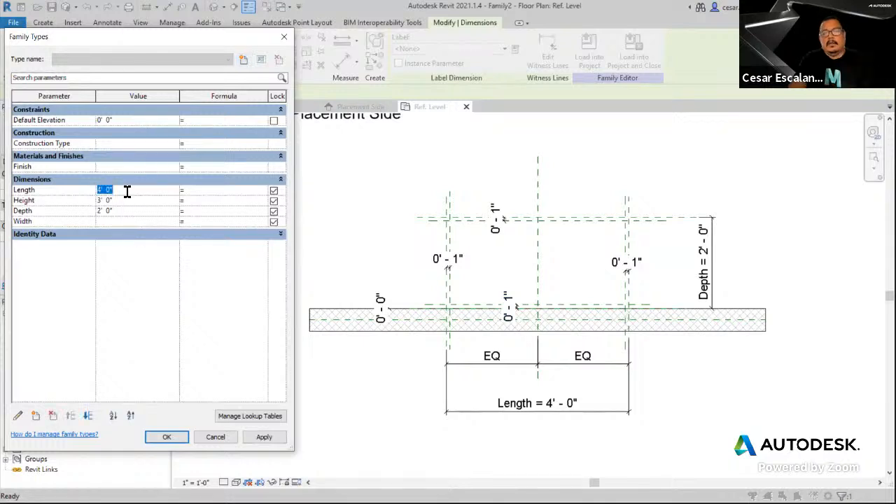
type("3")
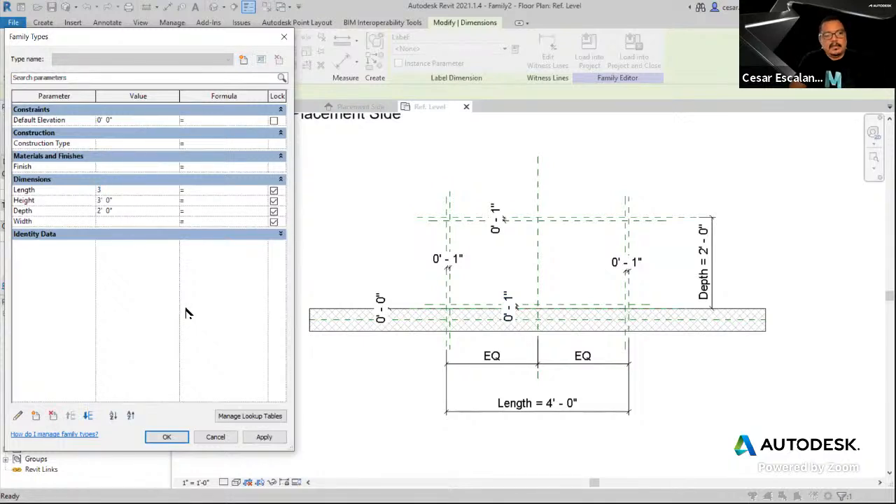
left_click(262, 437)
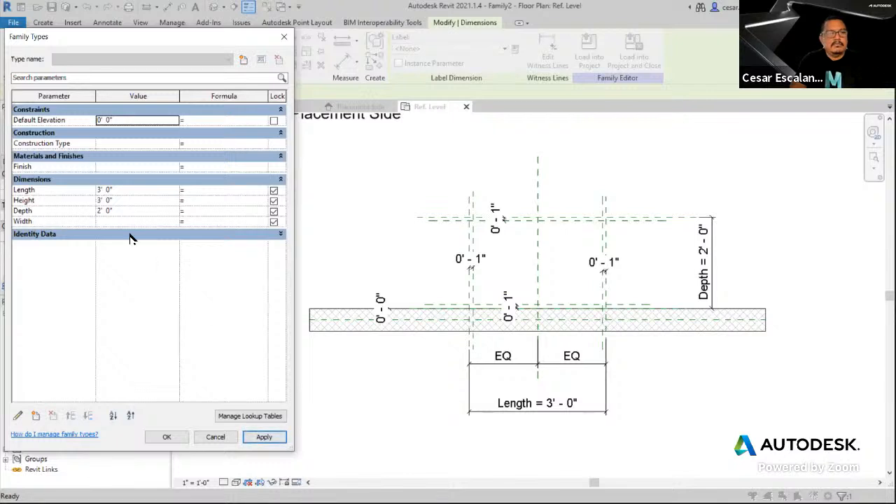
left_click(130, 189)
type("4")
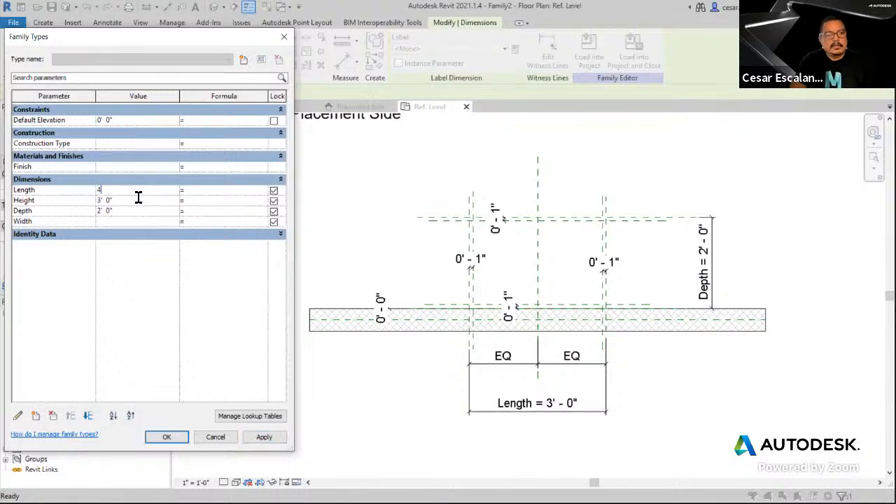
left_click(264, 438)
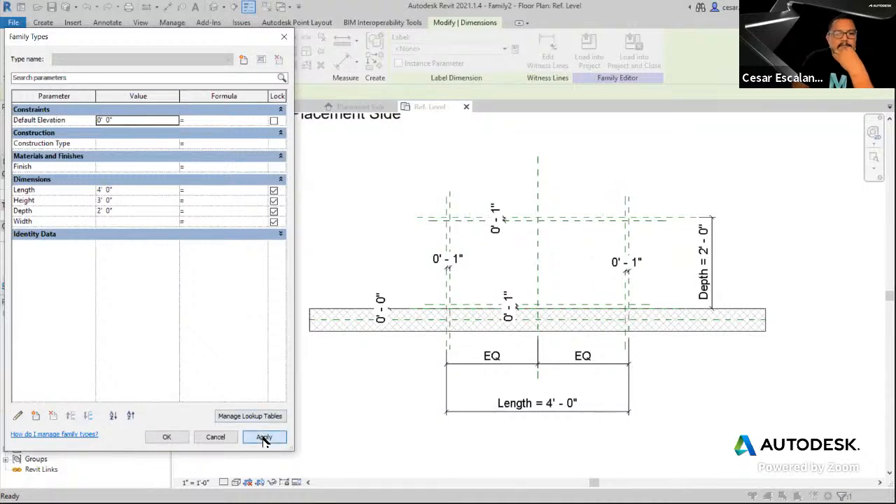
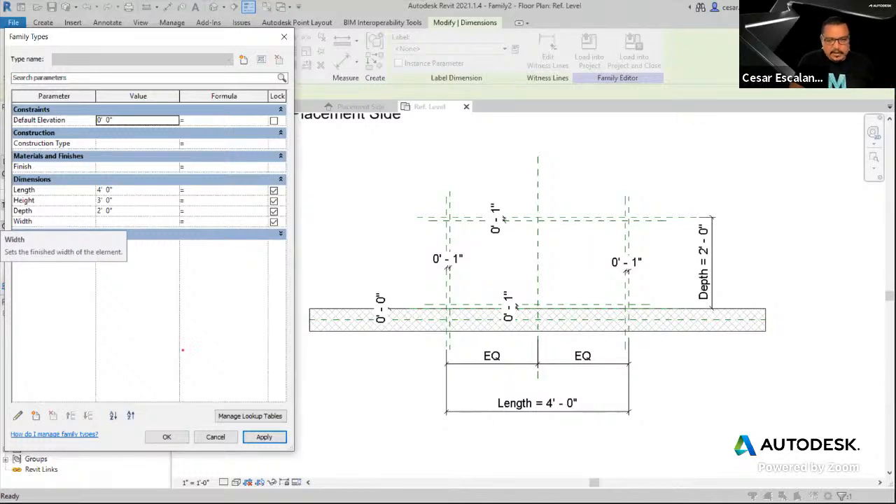
Close the family types and check which parameter labels the overall Length dimension below the wall
mouse_move(592, 387)
left_mouse_down()
mouse_move(493, 389)
mouse_move(515, 428)
mouse_move(593, 389)
left_mouse_up()
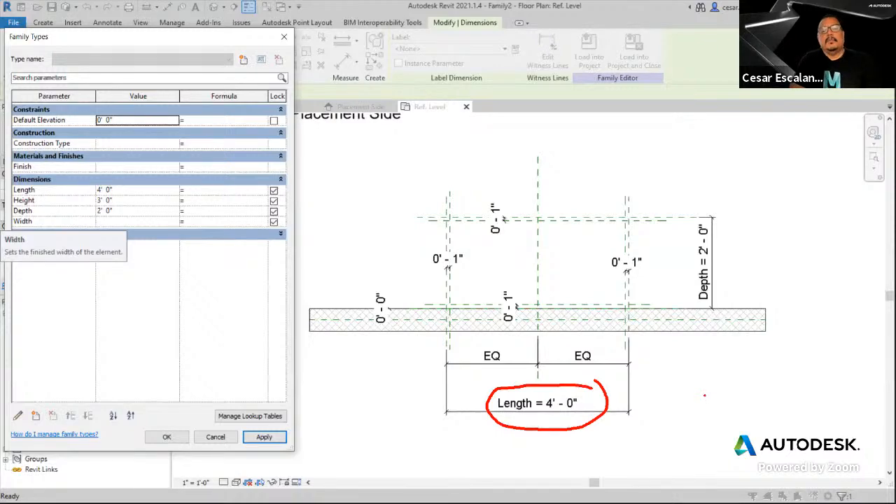
key("Escape")
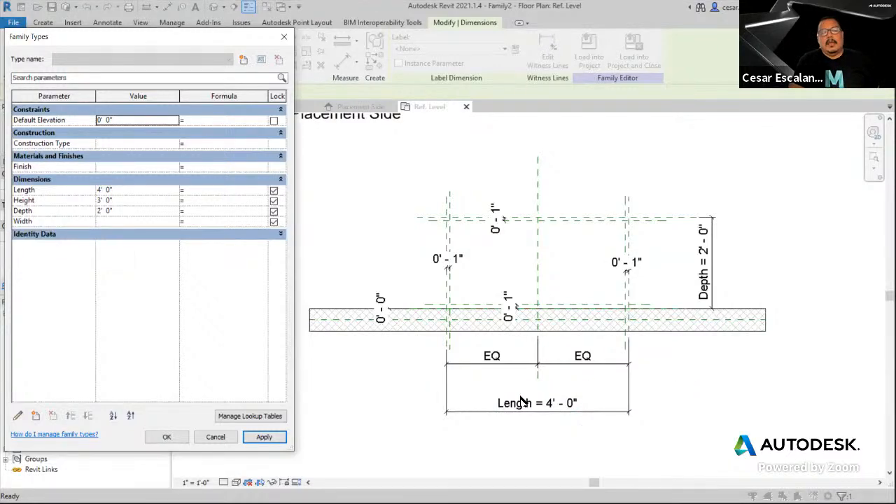
left_click(543, 415)
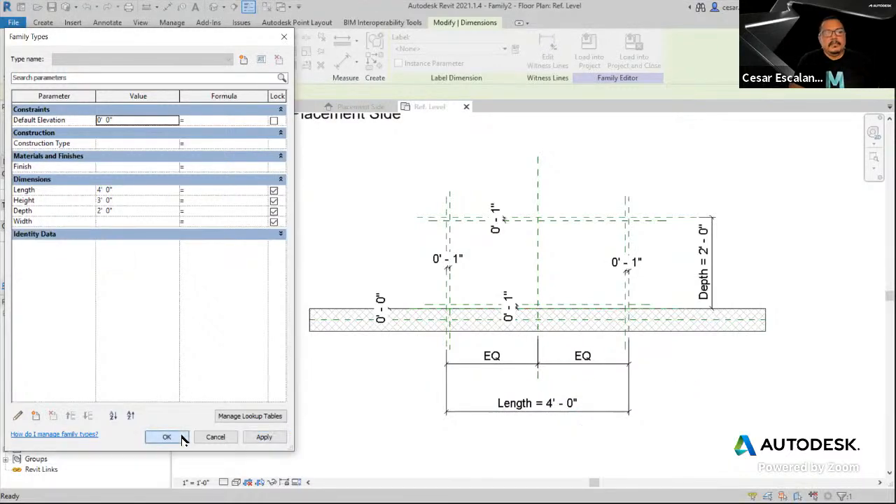
left_click(179, 437)
left_click(516, 411)
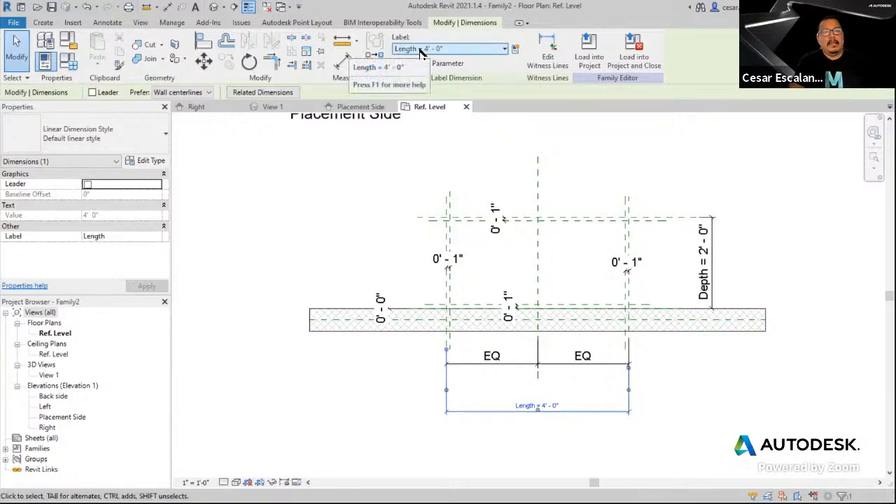
key("Escape")
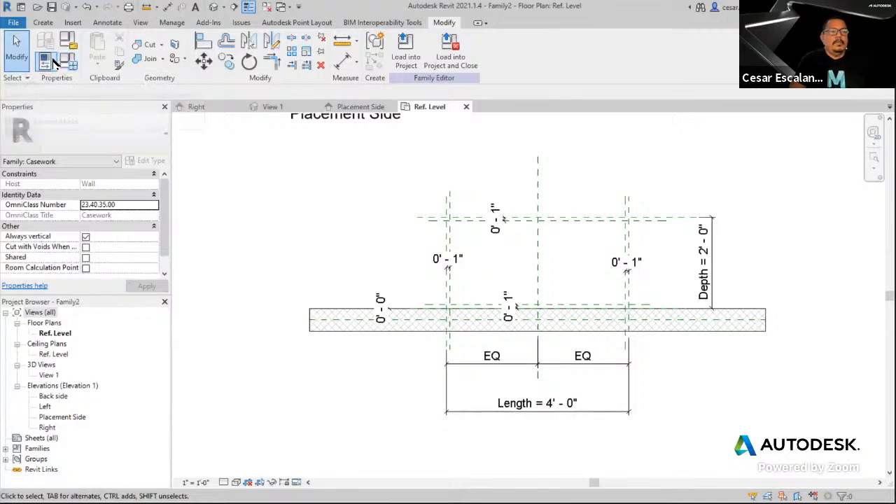
Set the family's Width parameter to 4' in the family types and accept the change
left_click(71, 64)
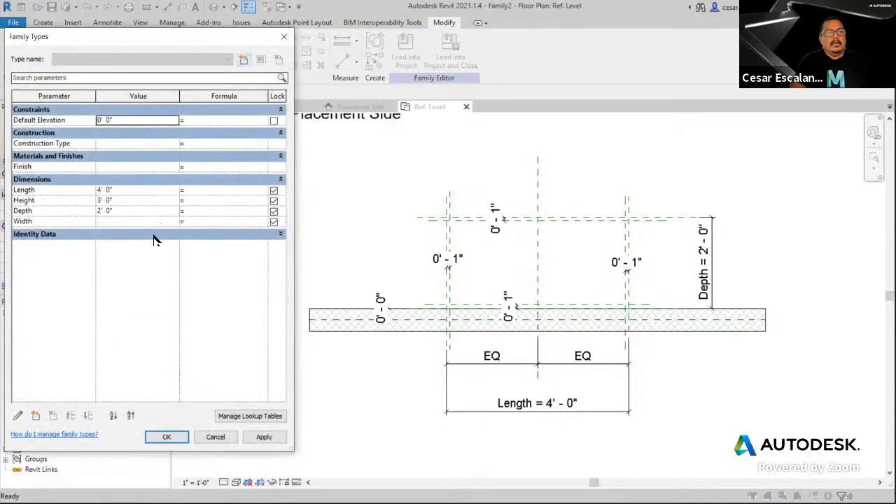
left_click(116, 221)
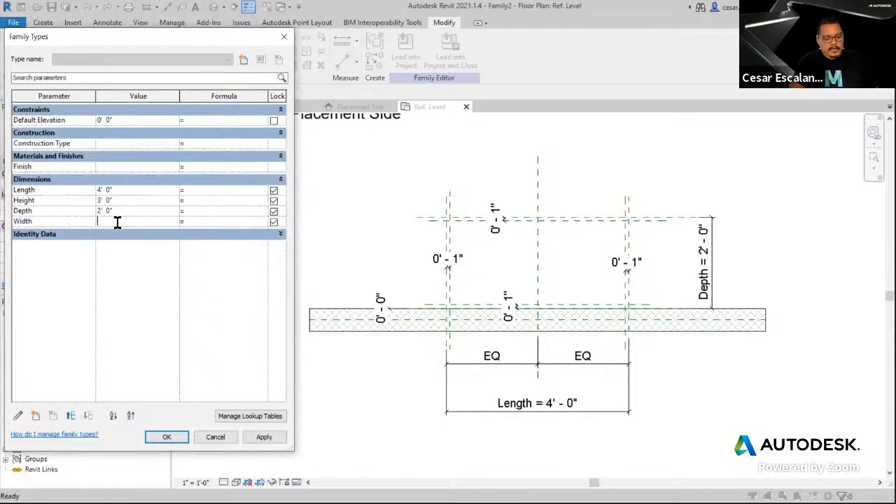
type("4")
left_click(260, 437)
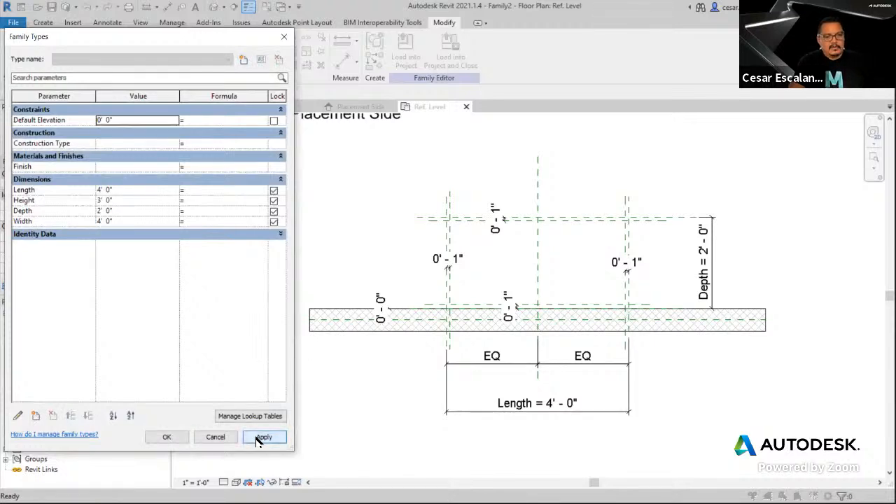
left_click(168, 438)
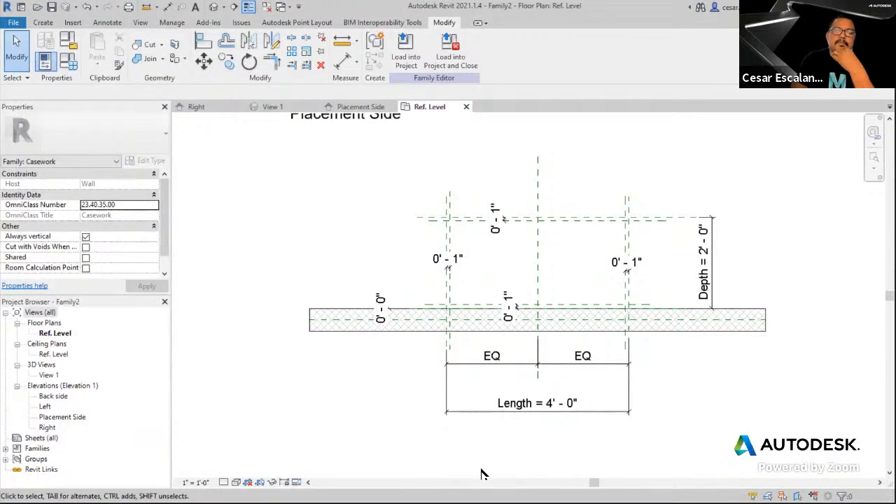
Examine the Length dimension and the inner back reference plane with its constraints near the wall face
left_click(608, 414)
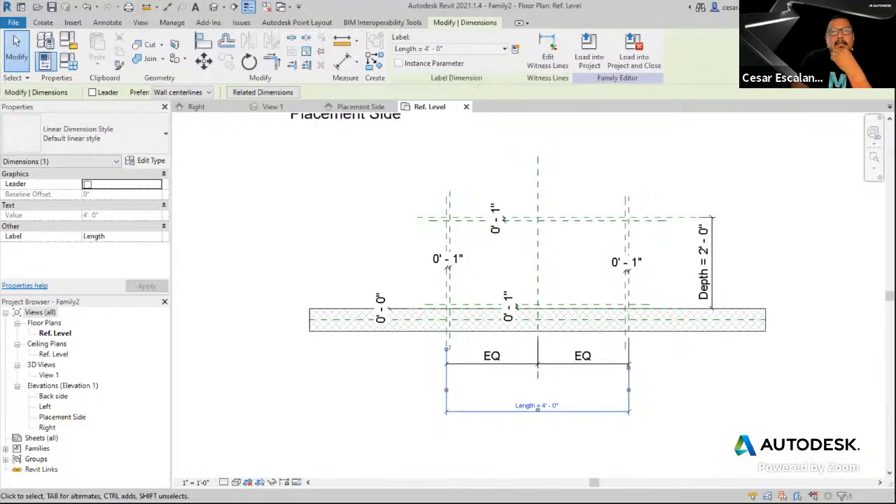
scroll(507, 294, "up", 5)
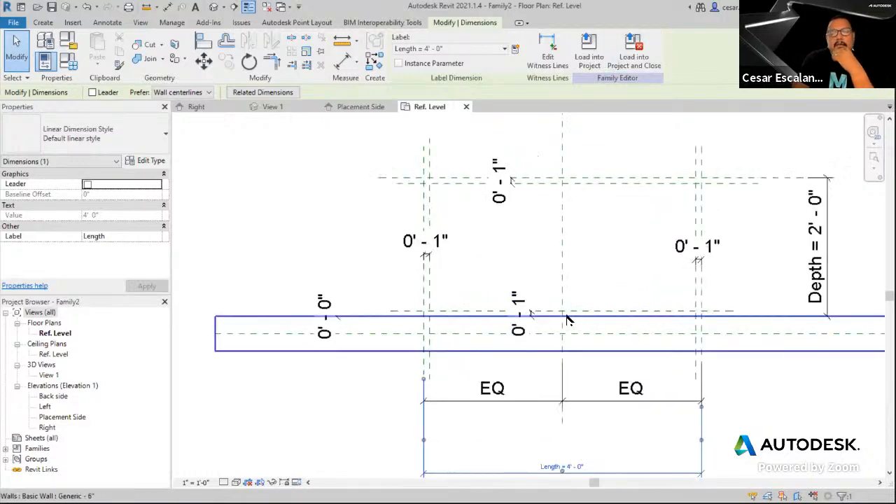
left_click(371, 306)
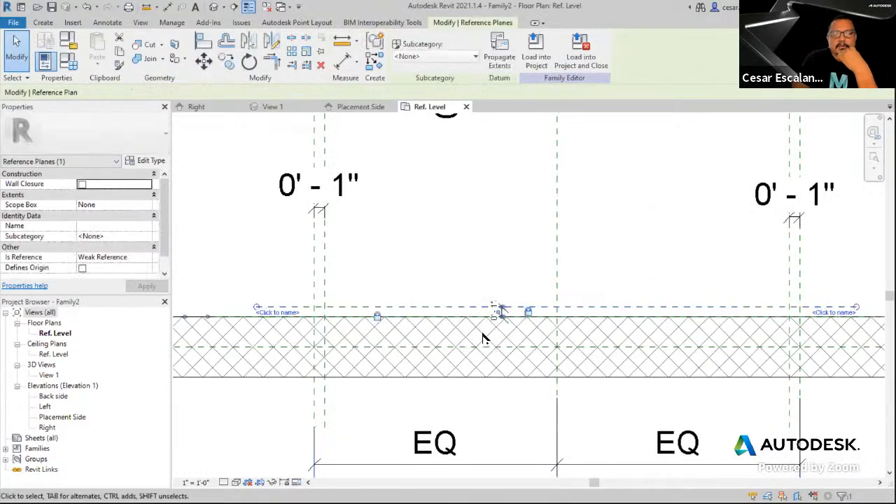
scroll(410, 320, "up", 3)
mouse_move(366, 316)
middle_mouse_down()
mouse_move(674, 309)
mouse_move(462, 334)
middle_mouse_up()
scroll(651, 297, "down", 3)
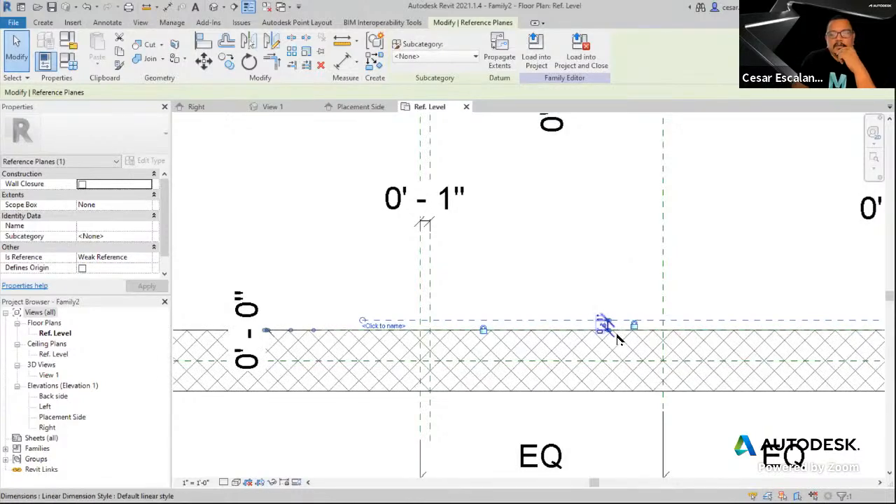
Inspect the lower witness line of the 1" dimension between the inner back reference plane and the wall face
scroll(608, 330, "up", 4)
scroll(595, 329, "up", 1)
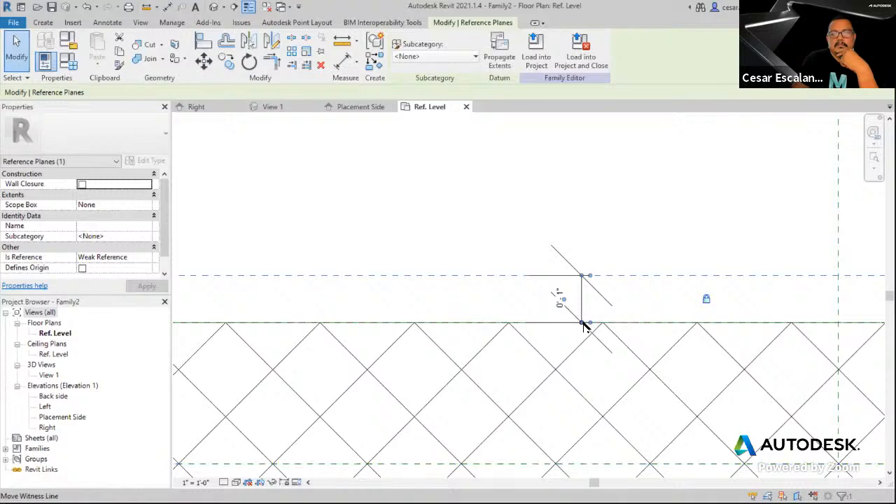
left_click_drag(580, 327, 590, 323)
scroll(609, 306, "down", 3)
left_click(642, 242)
scroll(641, 242, "down", 4)
scroll(641, 245, "down", 3)
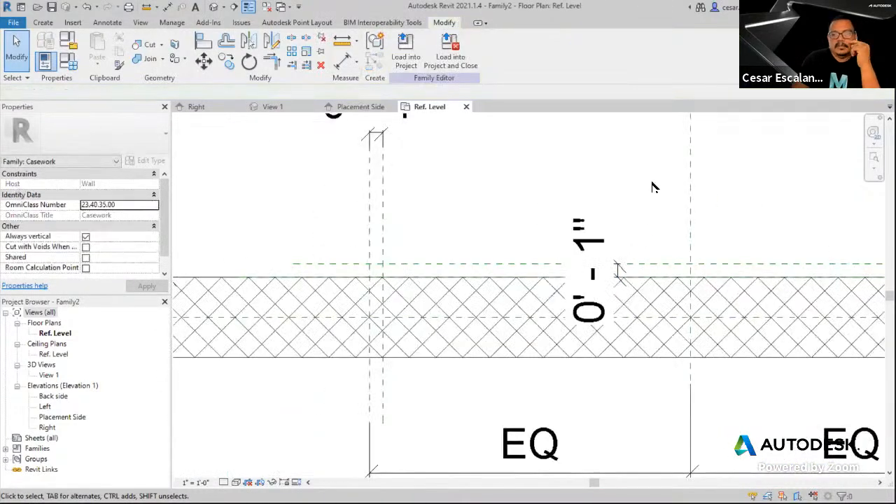
middle_click_drag(656, 175, 528, 220)
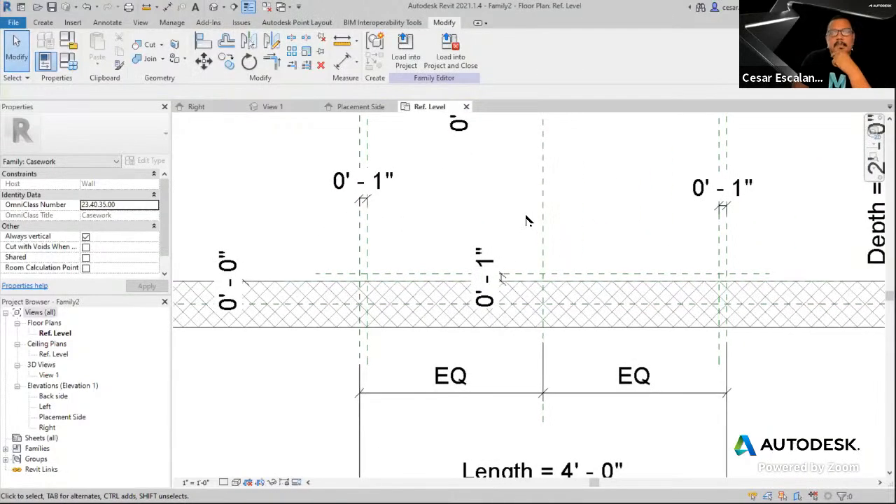
Relabel the overall Length dimension below the wall with the Width parameter
scroll(527, 224, "down", 4)
scroll(644, 319, "up", 1)
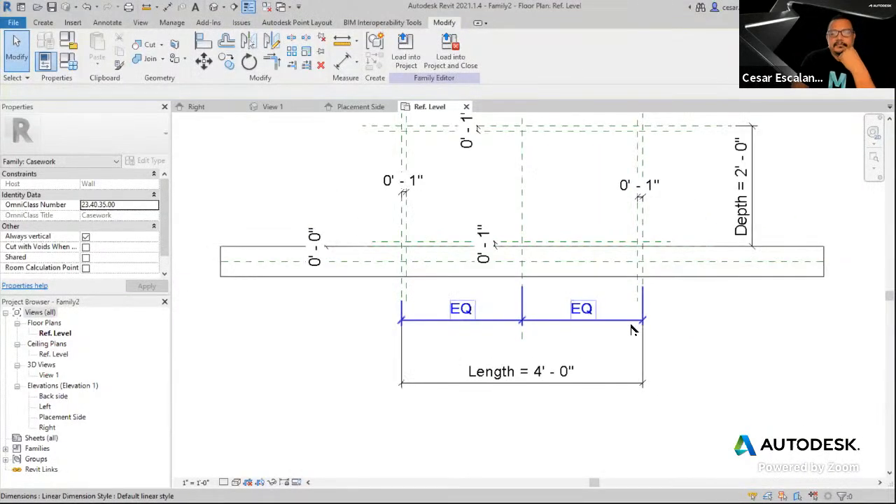
left_click(612, 384)
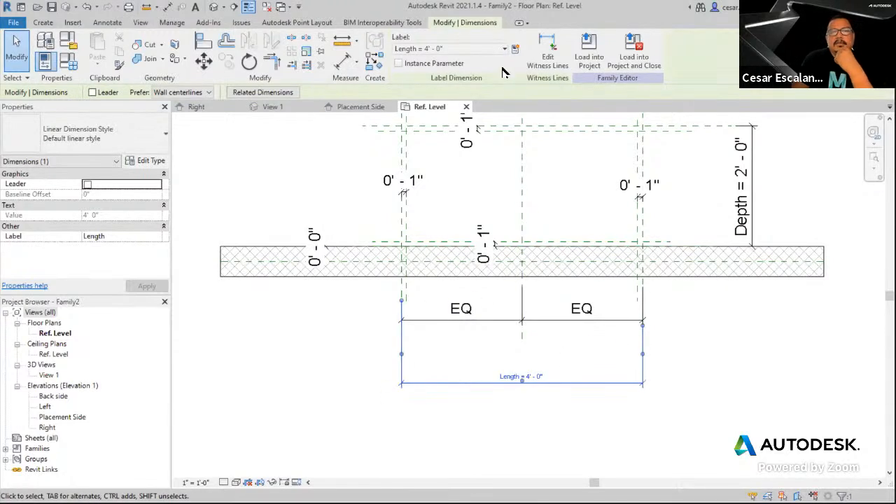
left_click(459, 51)
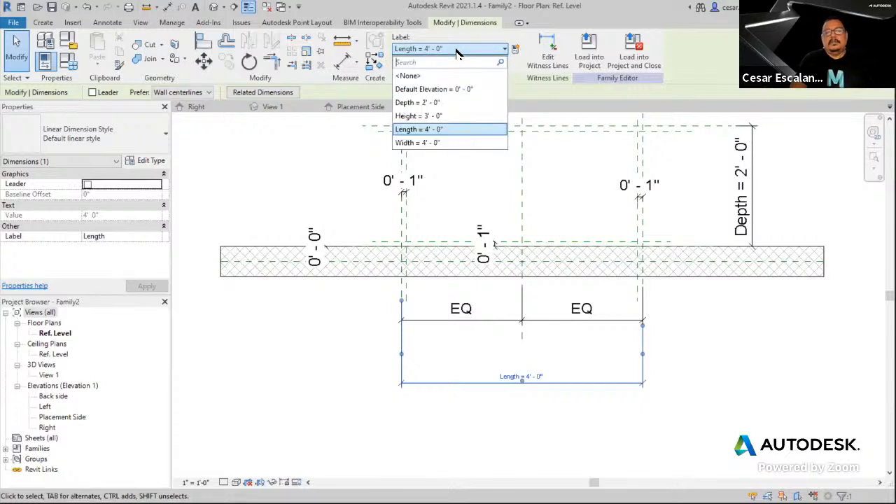
left_click(434, 143)
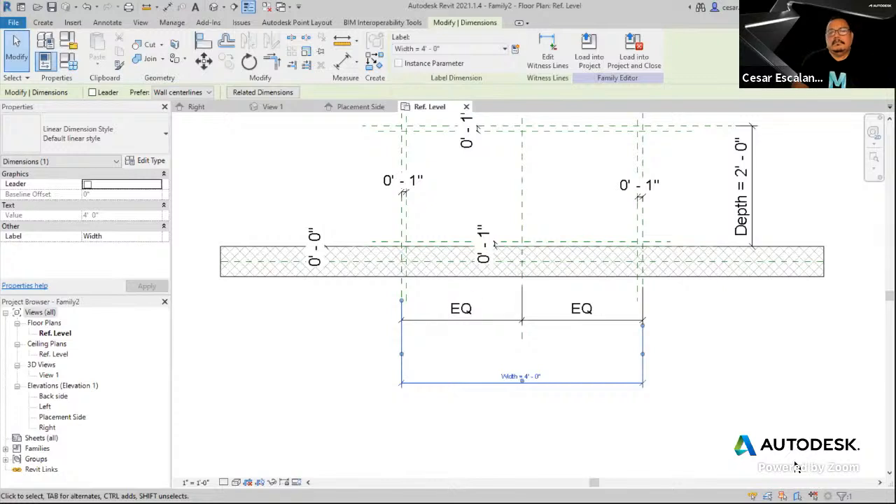
key("Escape")
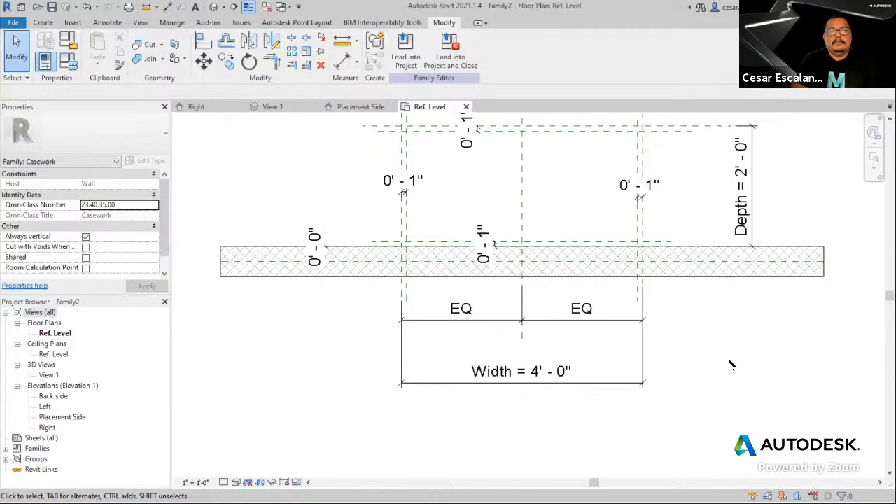
Open the Left elevation and examine the Height dimension between the reference level and the horizontal reference plane
scroll(728, 364, "down", 2)
middle_click_drag(726, 360, 702, 370)
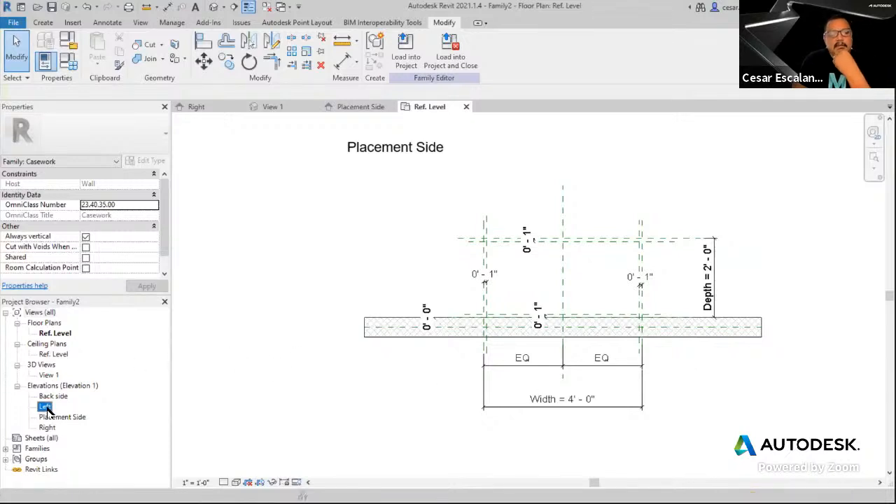
double_click(45, 406)
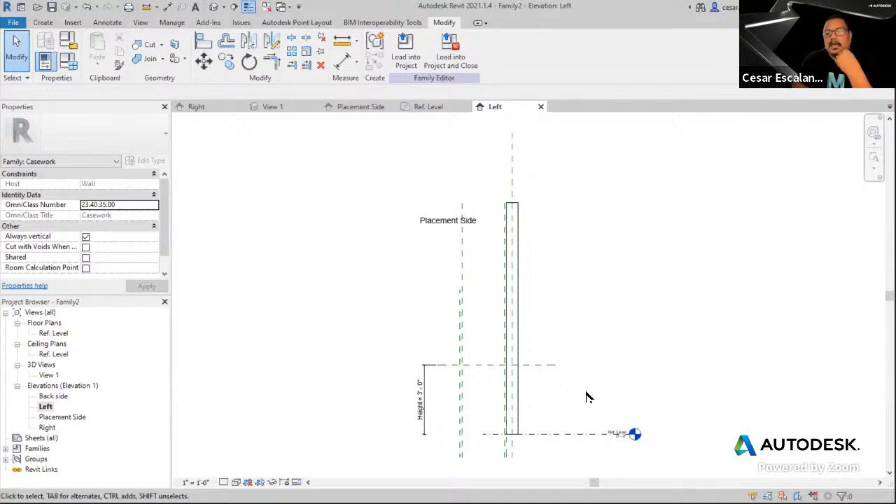
scroll(582, 416, "up", 3)
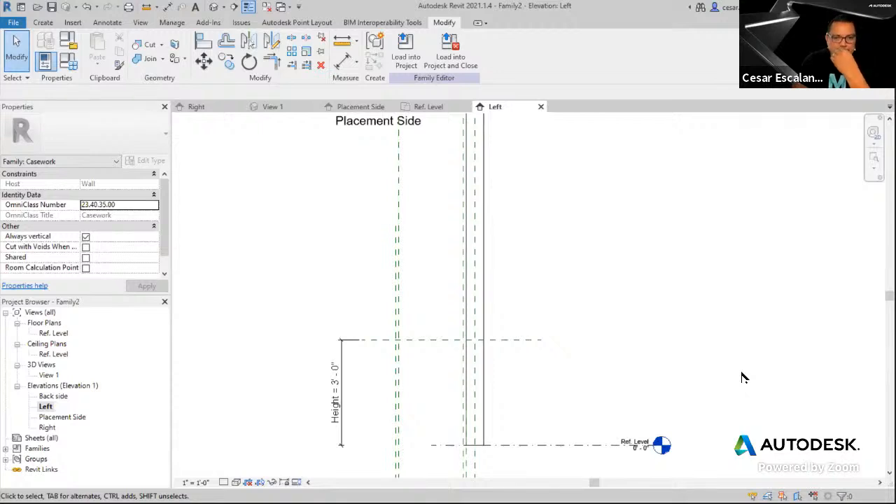
scroll(678, 354, "down", 2)
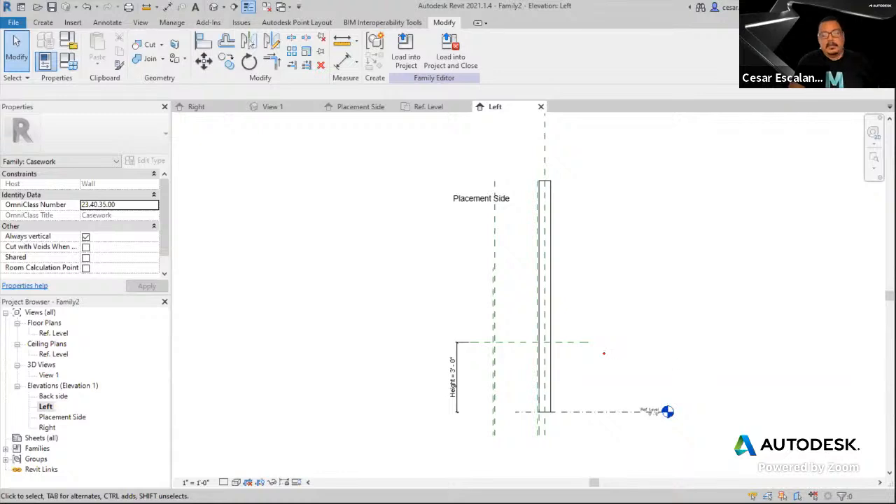
mouse_move(456, 348)
left_mouse_down()
mouse_move(435, 372)
mouse_move(458, 412)
mouse_move(476, 355)
mouse_move(454, 347)
left_mouse_up()
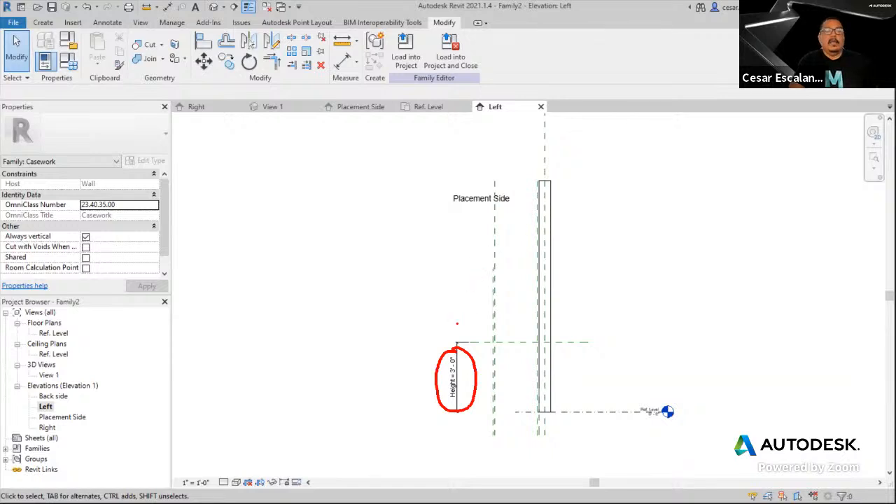
mouse_move(465, 345)
left_mouse_down()
mouse_move(473, 263)
mouse_move(493, 277)
left_mouse_up()
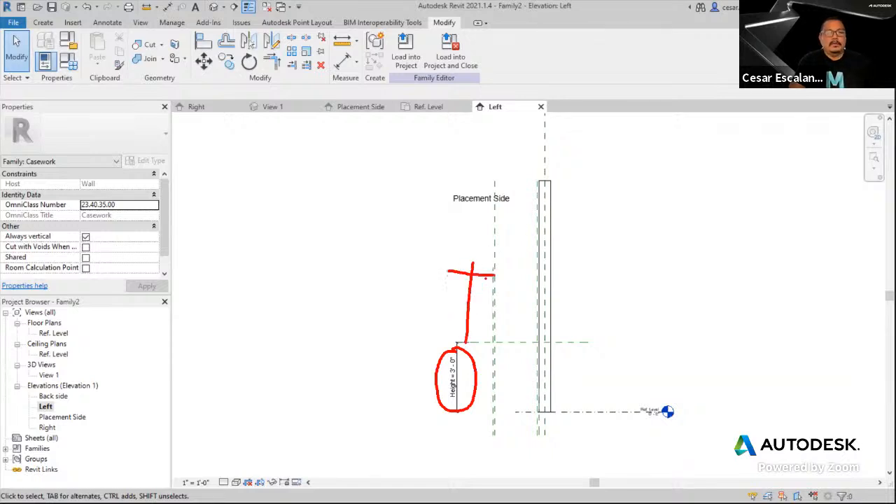
left_click_drag(430, 291, 446, 308)
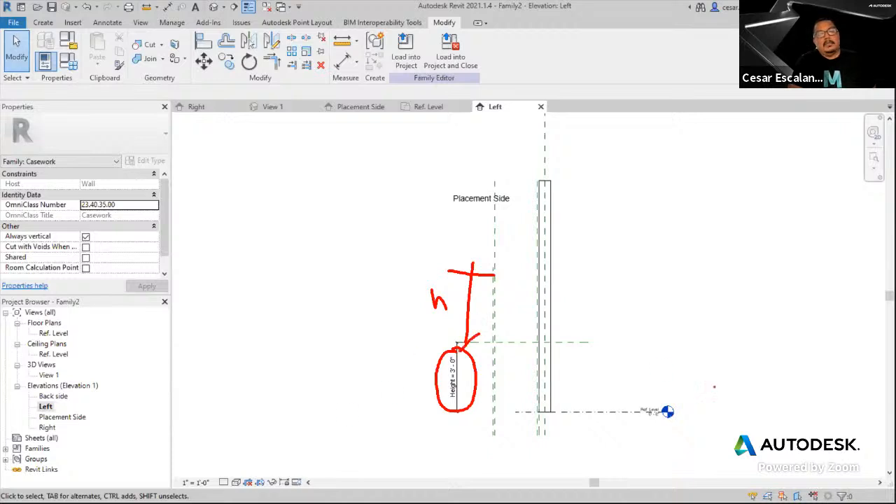
Relabel the Height dimension between the reference level and the horizontal reference plane with the Default Elevation parameter
scroll(475, 427, "up", 1)
scroll(475, 427, "up", 1)
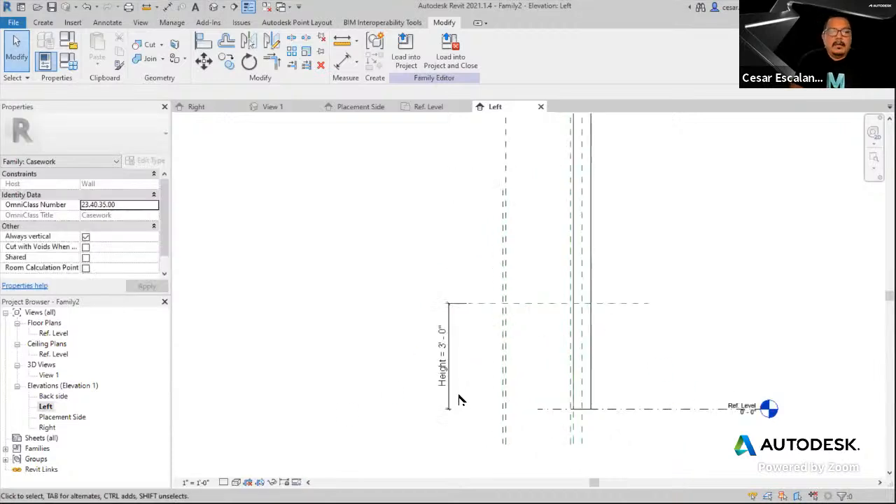
left_click(449, 390)
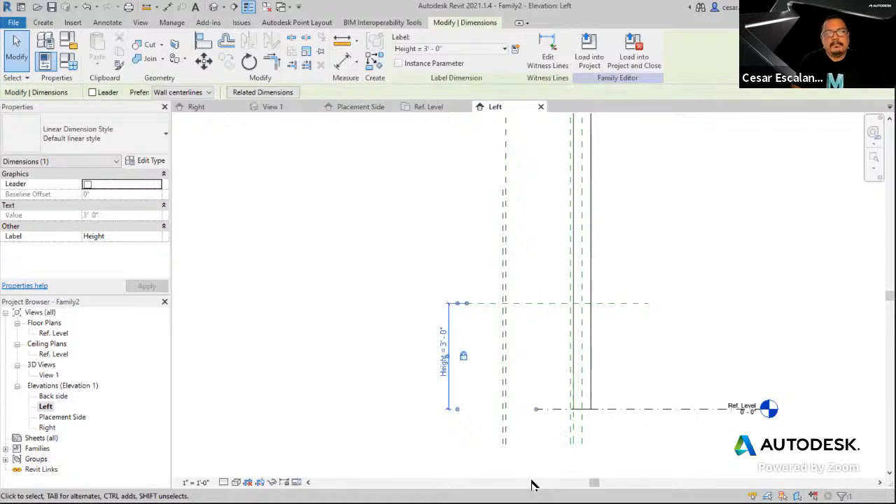
left_click(502, 50)
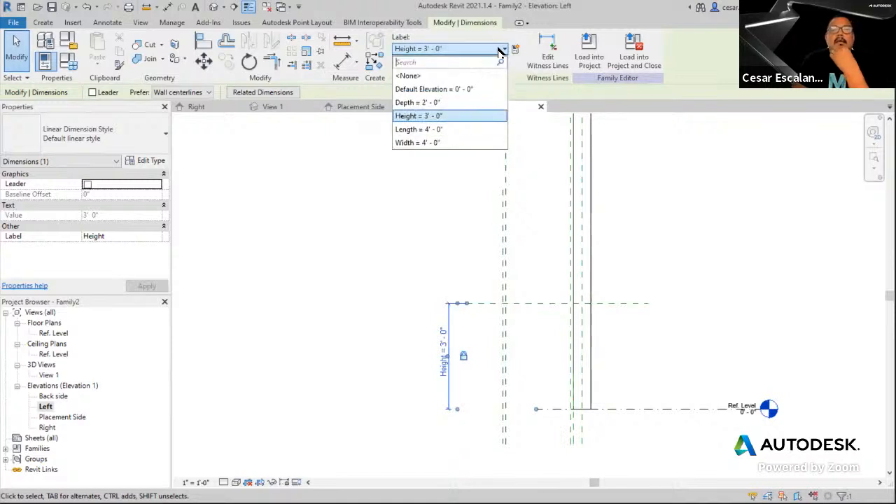
left_click(462, 90)
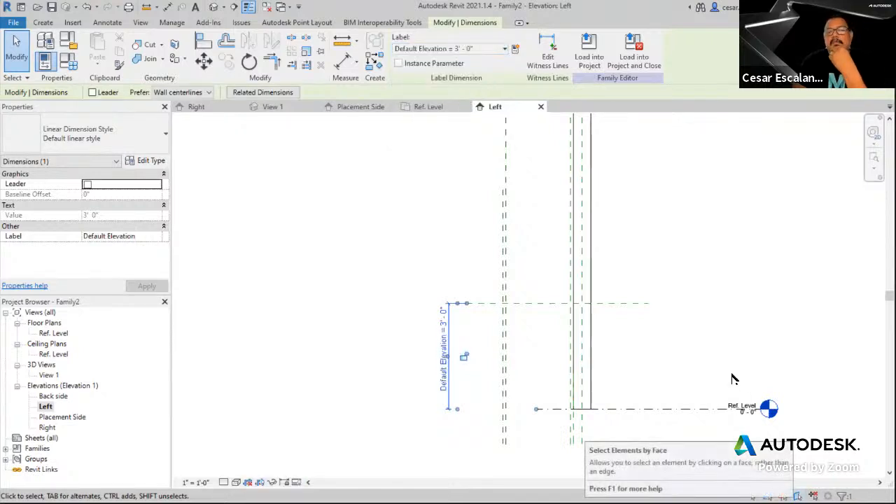
left_click(745, 332)
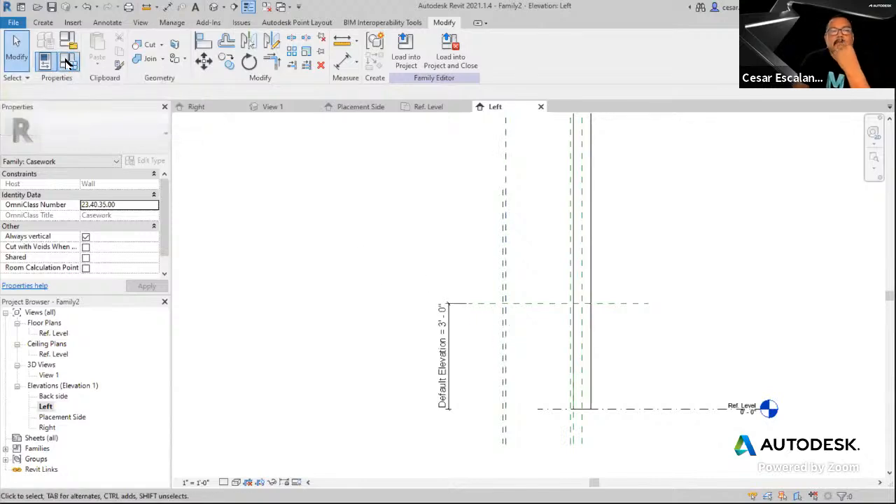
Open the family types and check the Default Elevation parameter under the constraints
left_click(67, 61)
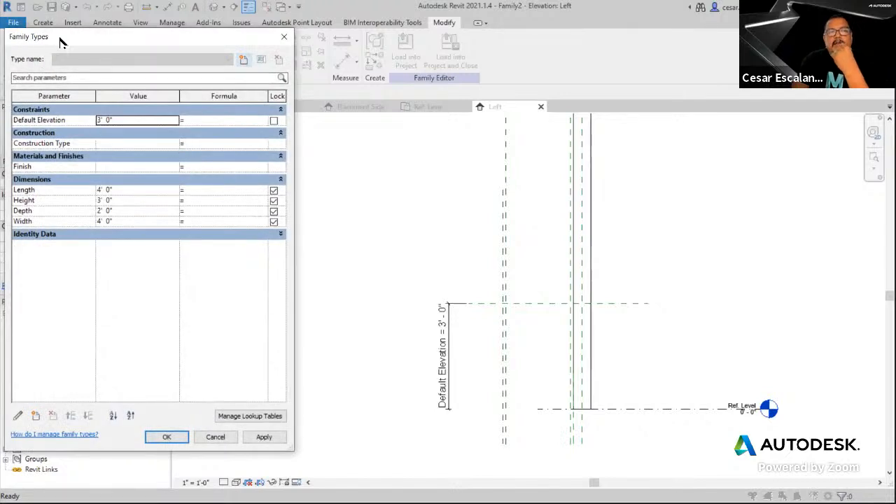
left_click_drag(60, 34, 98, 99)
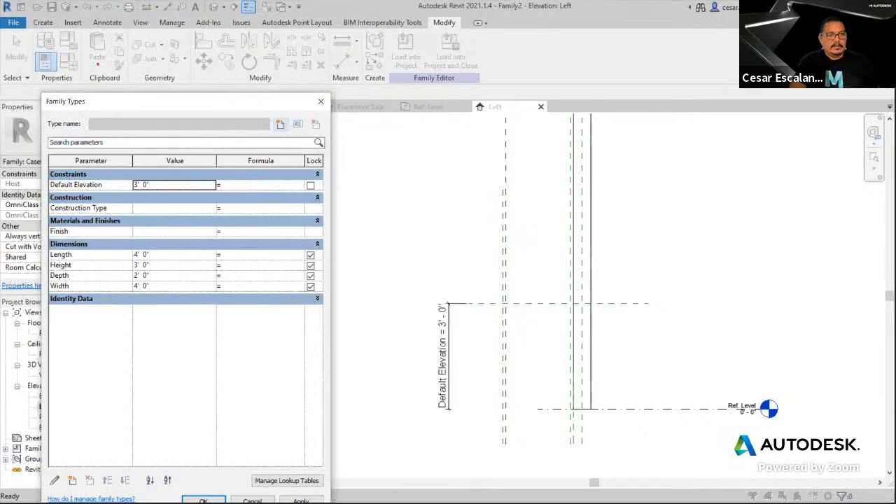
mouse_move(75, 49)
left_mouse_down()
mouse_move(46, 68)
mouse_move(86, 53)
left_mouse_up()
mouse_move(151, 23)
left_mouse_down()
mouse_move(93, 62)
mouse_move(117, 62)
left_mouse_up()
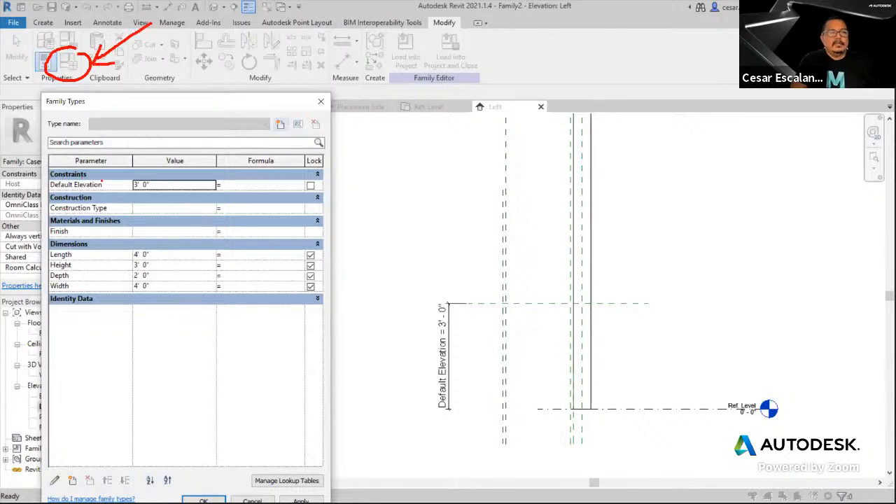
mouse_move(152, 174)
left_mouse_down()
mouse_move(140, 199)
mouse_move(156, 175)
left_mouse_up()
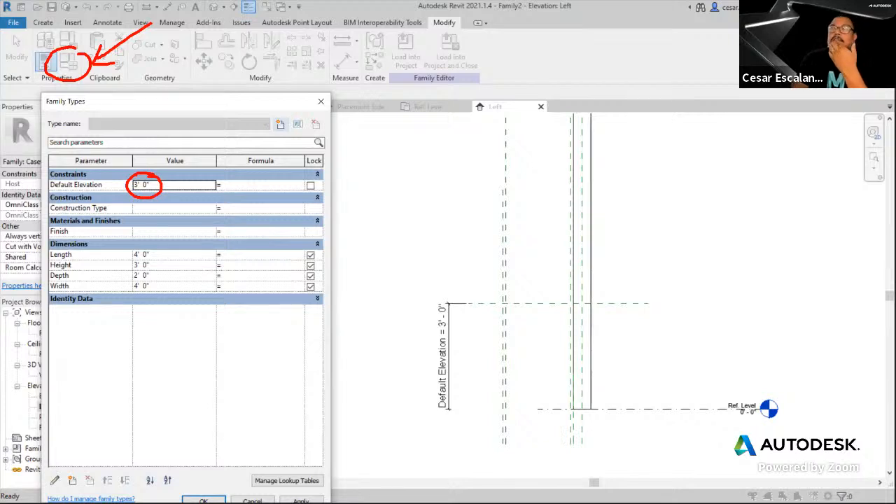
Flex the horizontal reference plane by applying a Default Elevation of 5'
left_click(167, 186)
type("5")
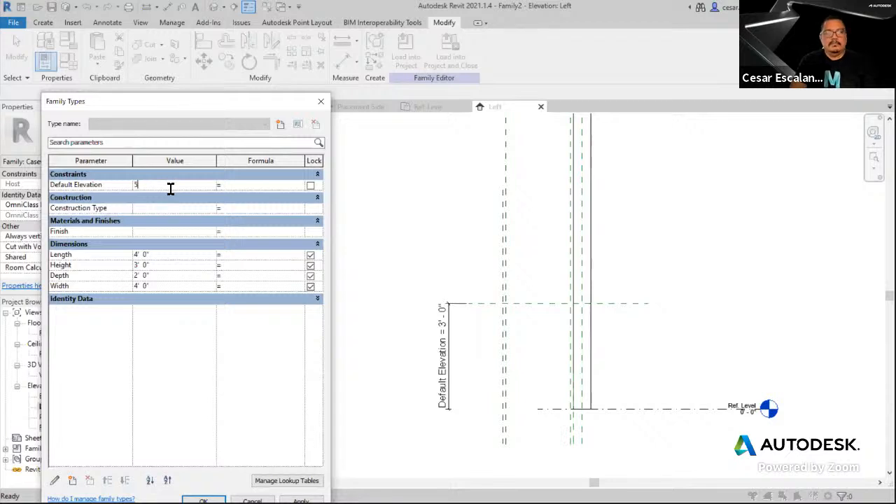
left_click(176, 203)
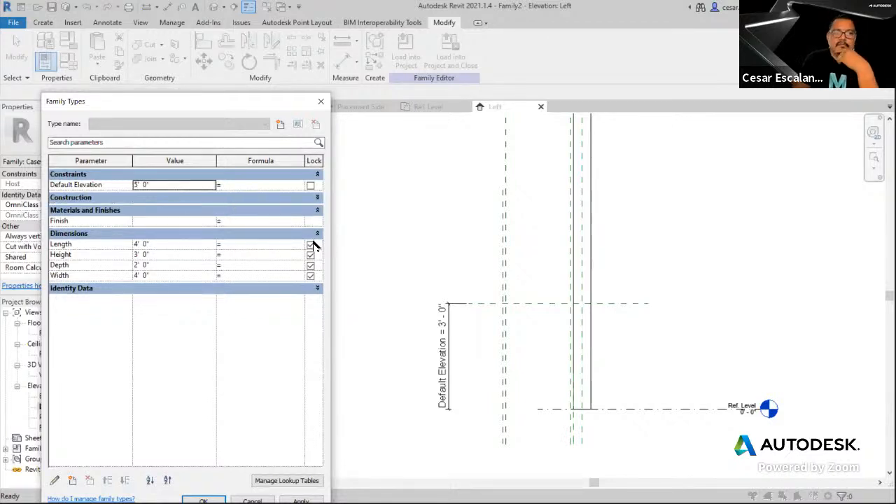
left_click(301, 501)
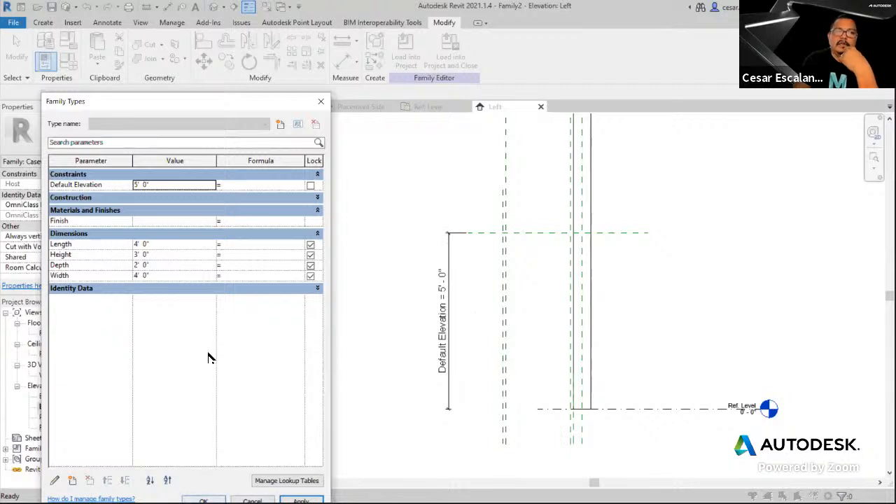
left_click(318, 199)
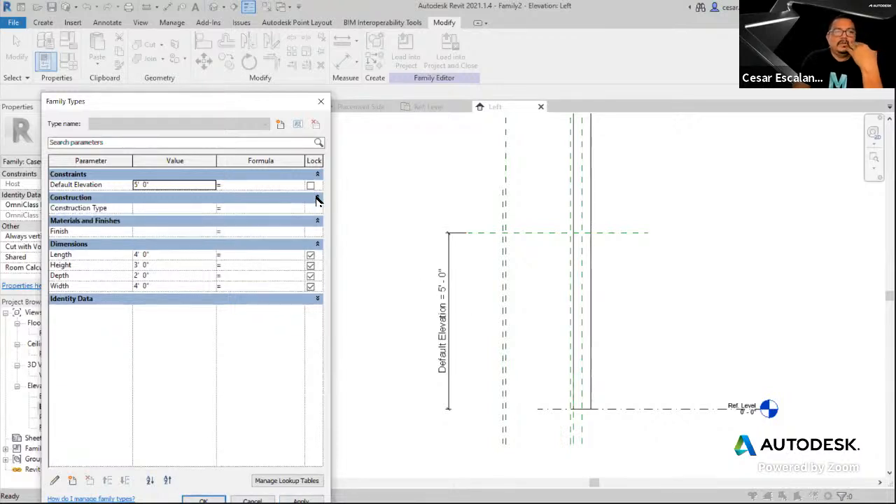
Set the Default Elevation to 4' 6" in the family types and accept the change
left_click(169, 184)
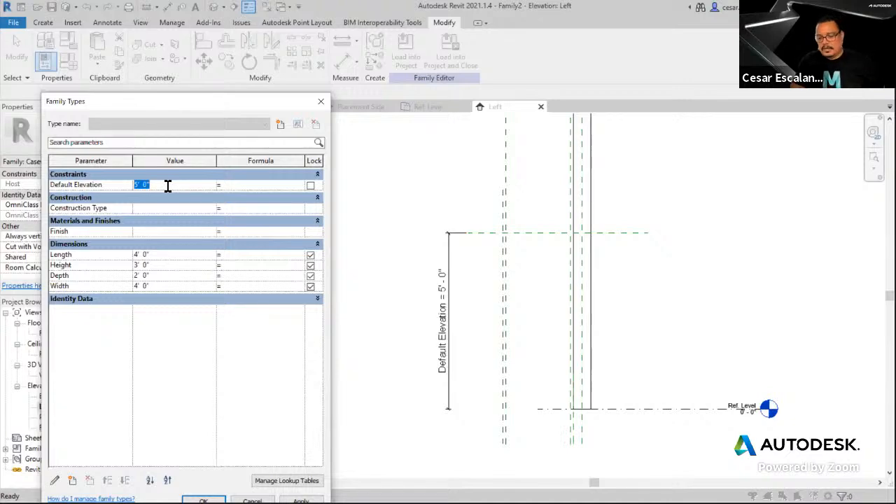
type("4' 6")
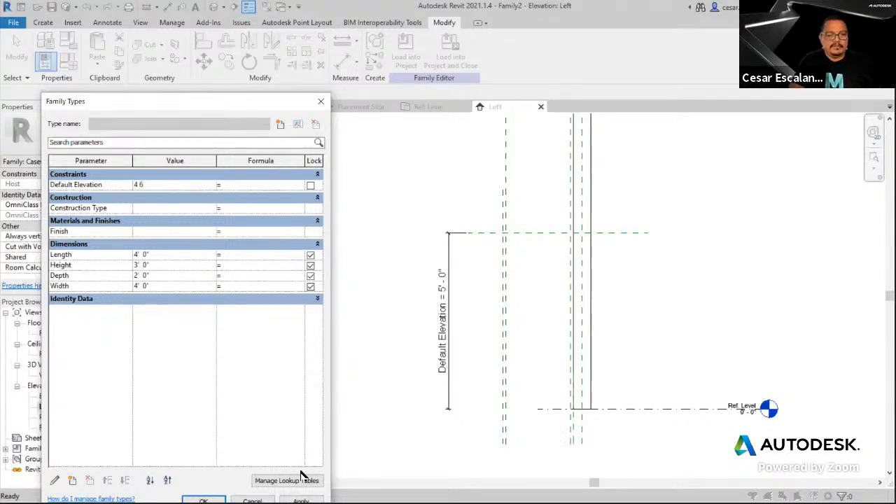
left_click(301, 499)
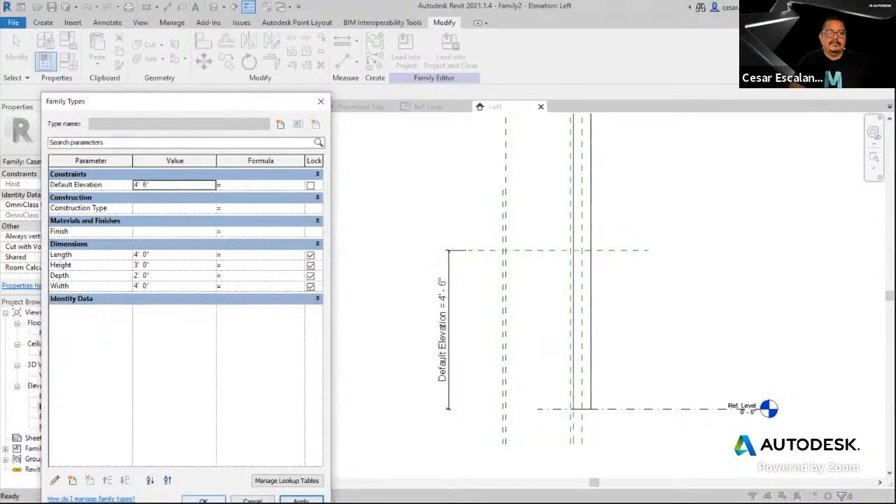
left_click(203, 500)
scroll(672, 334, "down", 2)
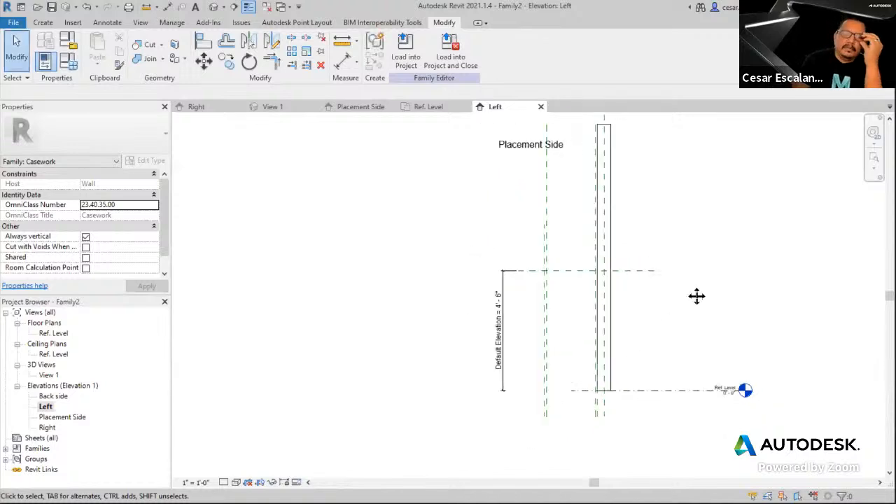
middle_click_drag(697, 296, 669, 327)
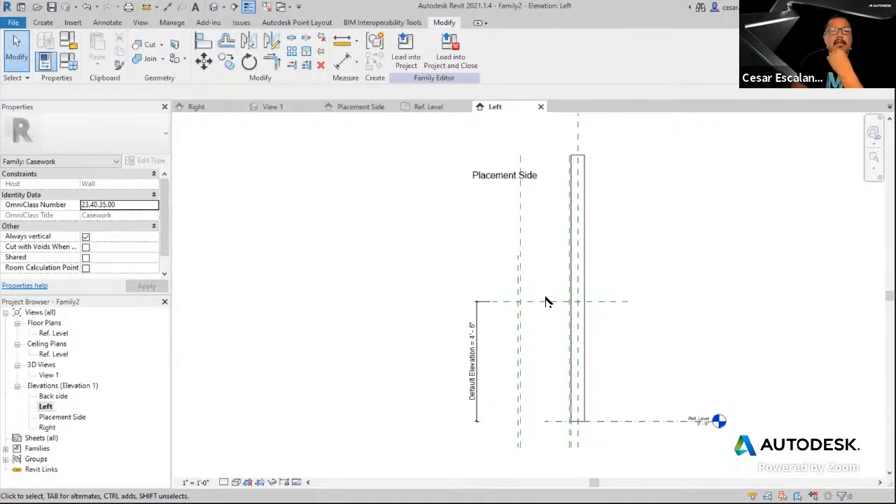
Review the Default Elevation, Construction, Finish and Dimensions parameters in the family types, then leave them without changes
left_click(479, 371)
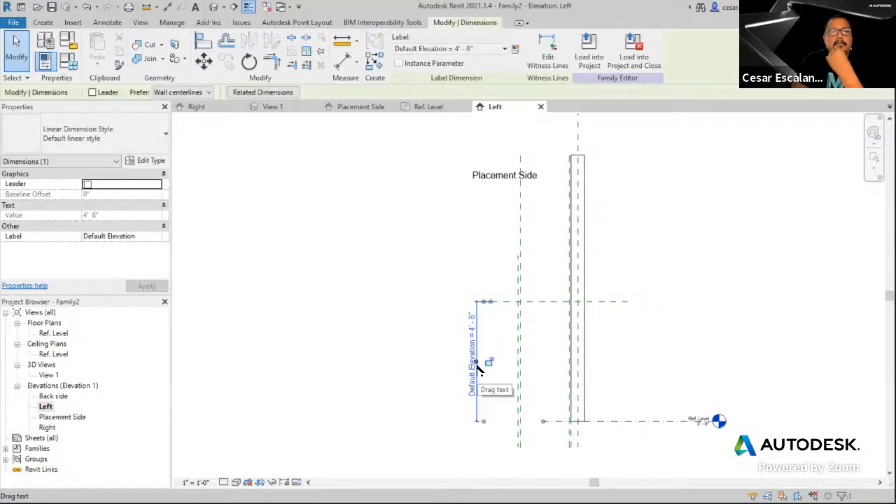
left_click(68, 61)
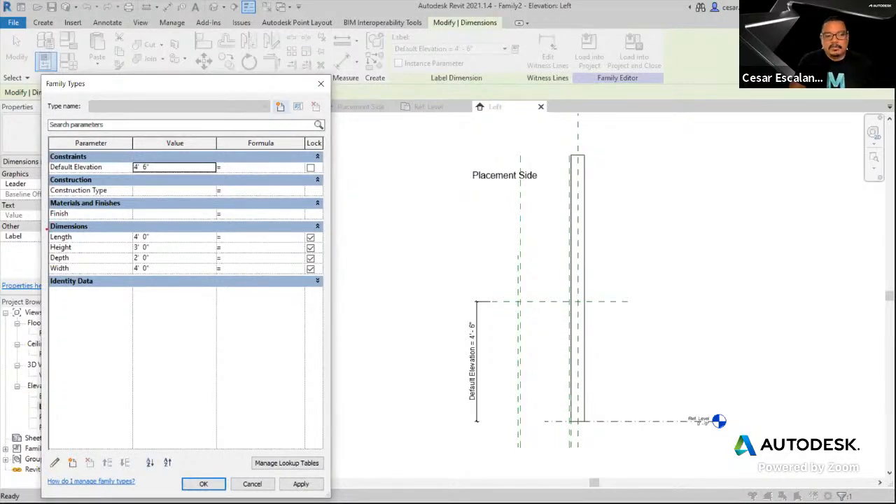
left_click_drag(47, 230, 167, 279)
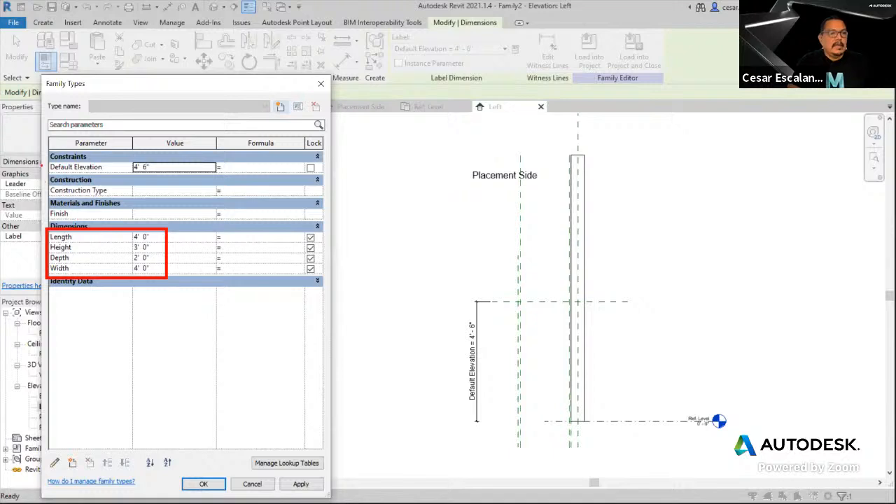
left_click_drag(45, 160, 222, 222)
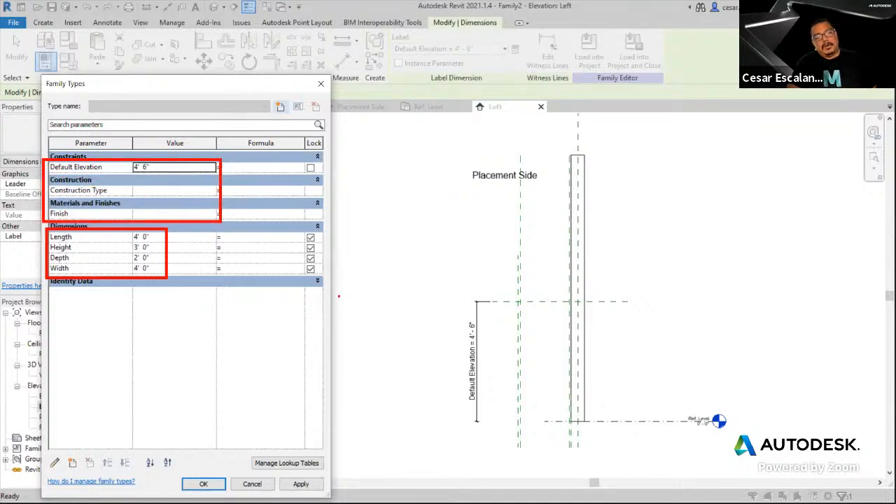
key("Escape")
key("Escape")
key("Escape")
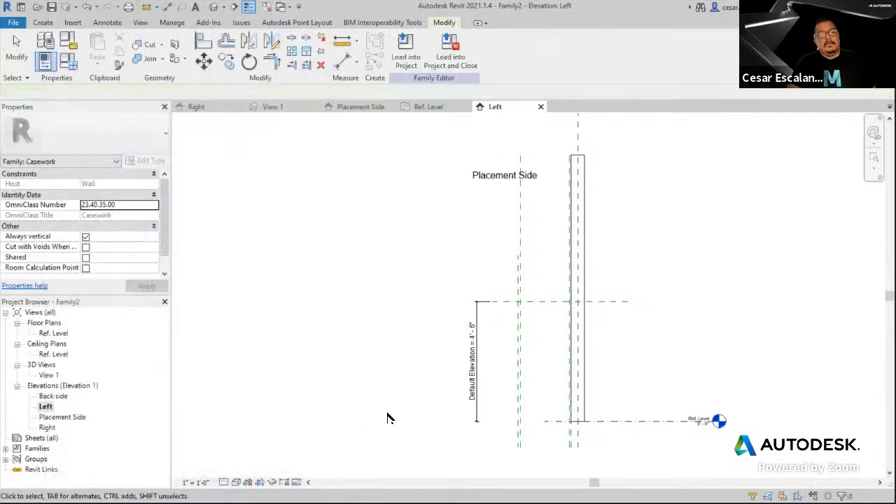
Delete the Length parameter from the family's dimension parameters
left_click(478, 418)
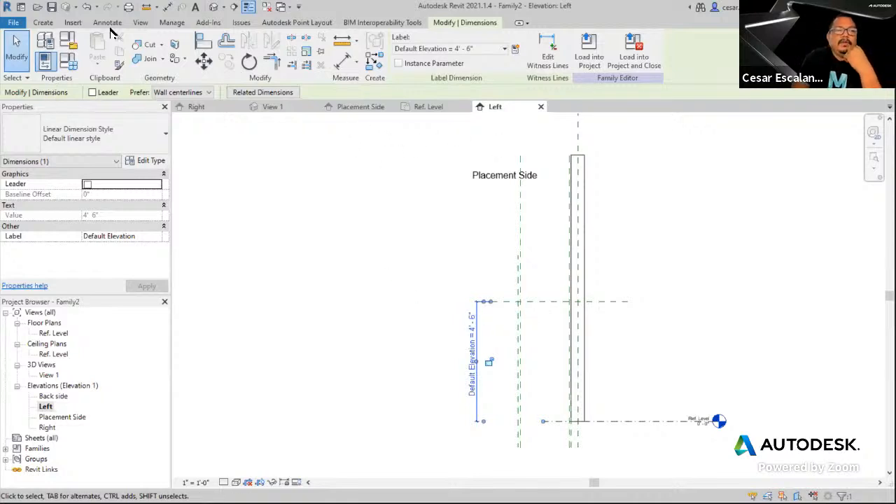
left_click(74, 64)
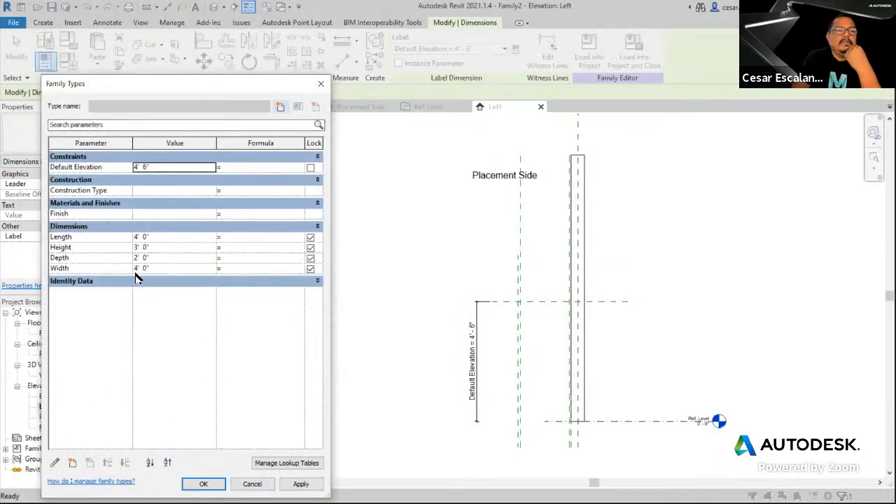
left_click(95, 239)
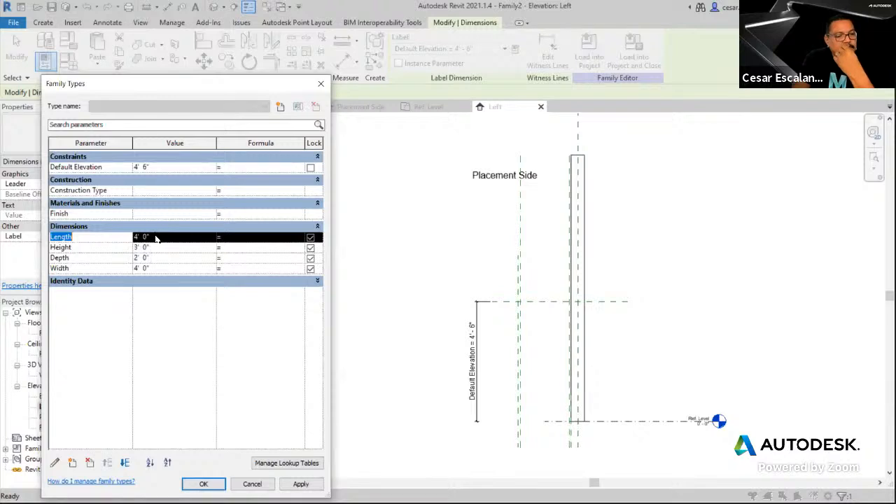
left_click(90, 464)
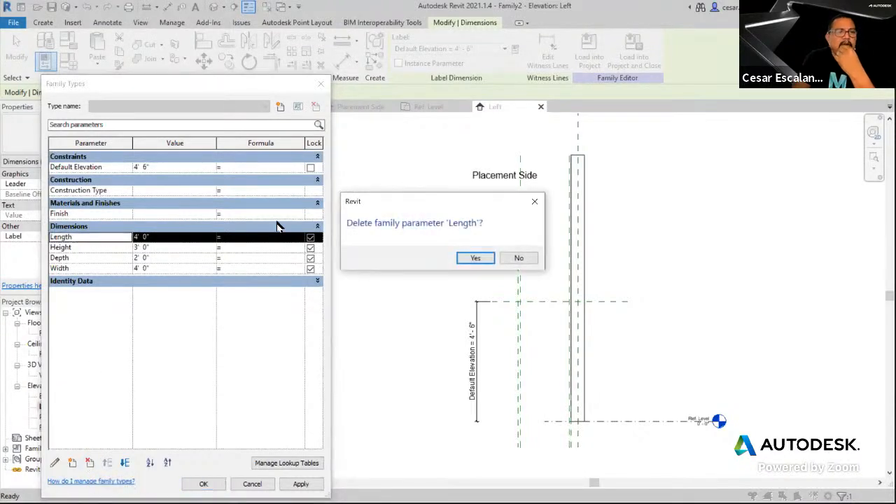
left_click(476, 258)
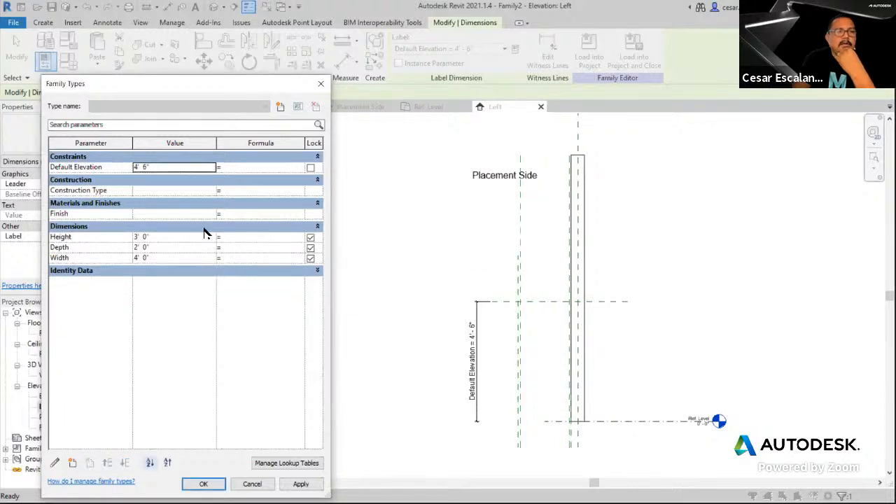
Examine the Identity Data, Height, Depth, Width and Default Elevation parameters, and accept the family types changes
left_click(317, 270)
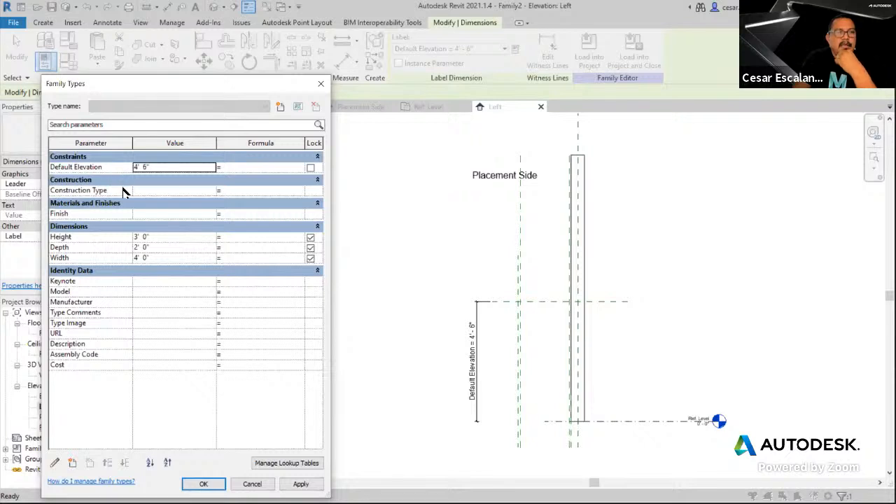
left_click(119, 237)
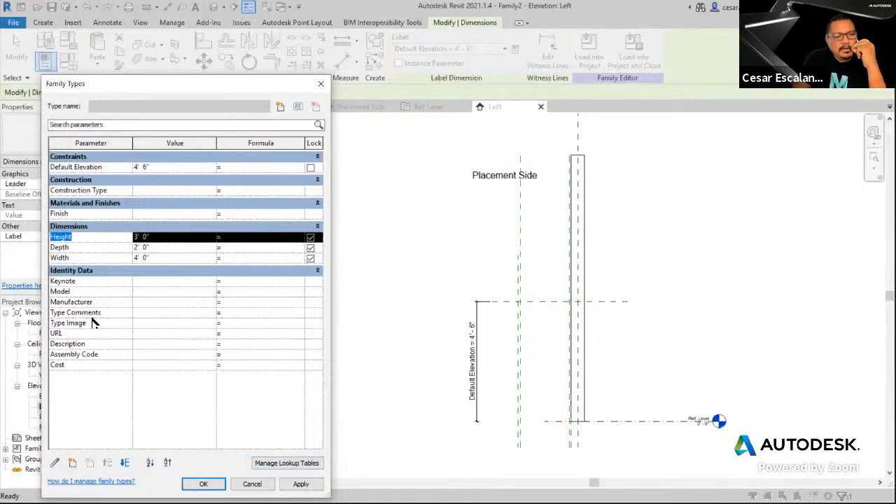
left_click(76, 248)
left_click(75, 259)
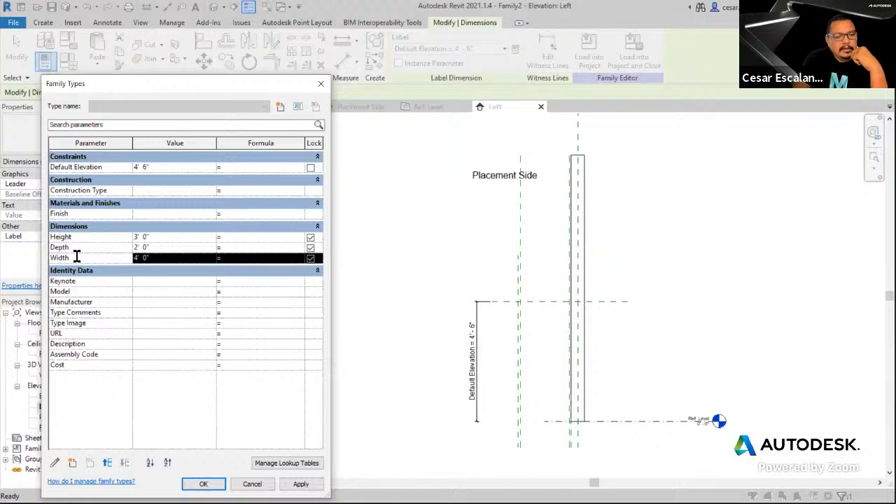
left_click(78, 236)
left_click(80, 248)
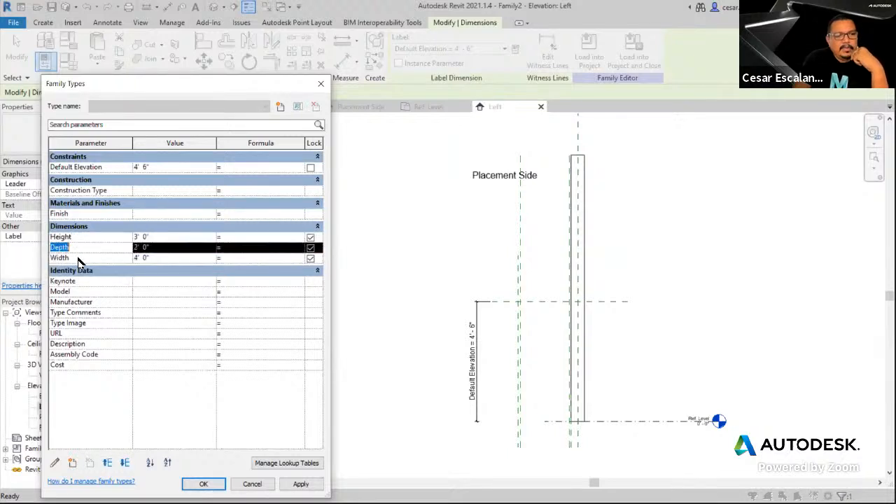
left_click(82, 257)
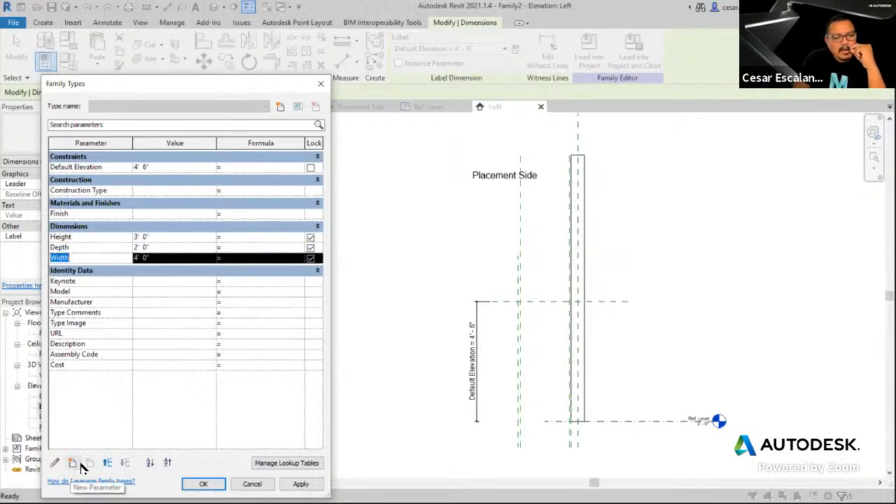
left_click(82, 247)
left_click(83, 238)
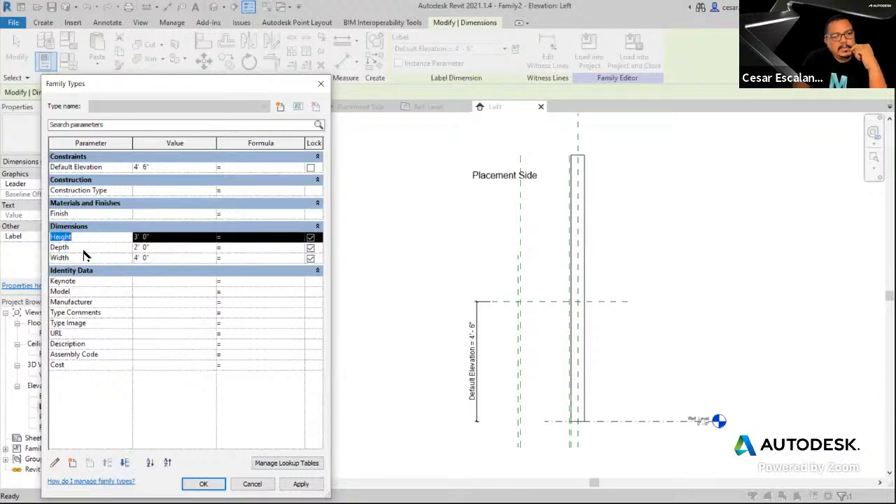
left_click(86, 258)
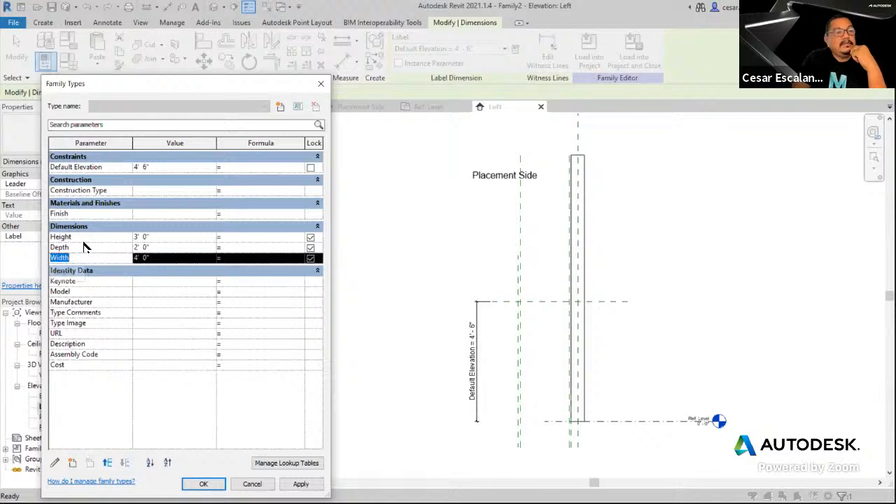
left_click(84, 238)
left_click(104, 168)
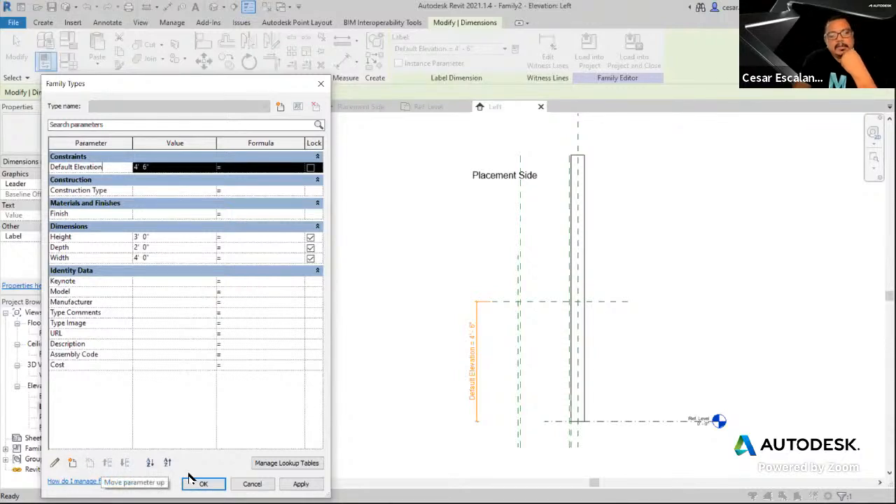
left_click(280, 484)
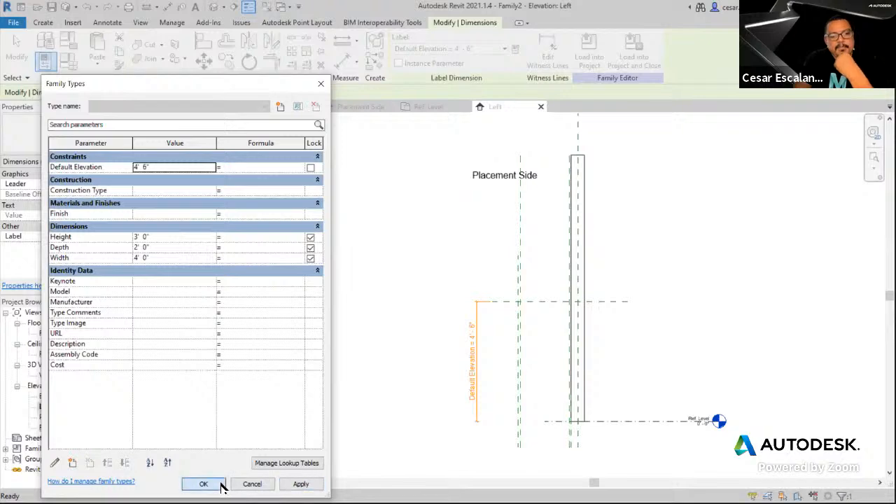
left_click(203, 484)
Draw a horizontal reference plane across the wall in the Left elevation, about 3' 6" above the default elevation plane
middle_click_drag(668, 354, 540, 359)
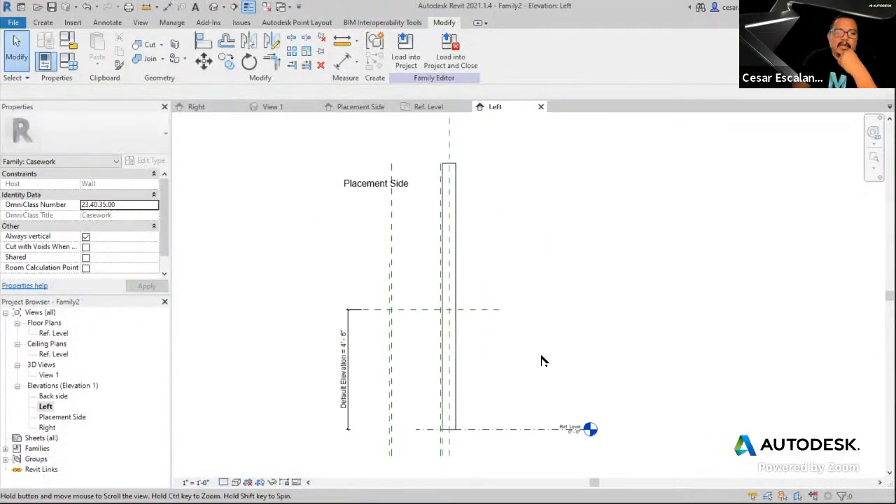
scroll(487, 262, "up", 4)
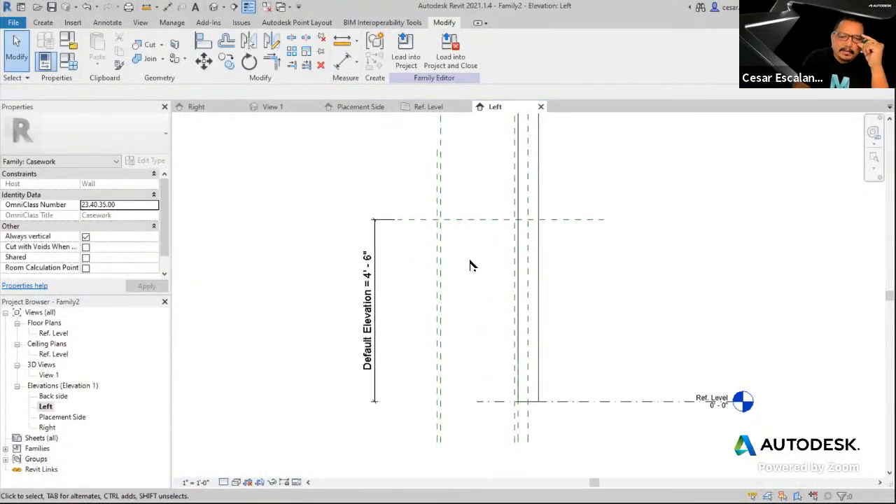
middle_click_drag(630, 283, 621, 408)
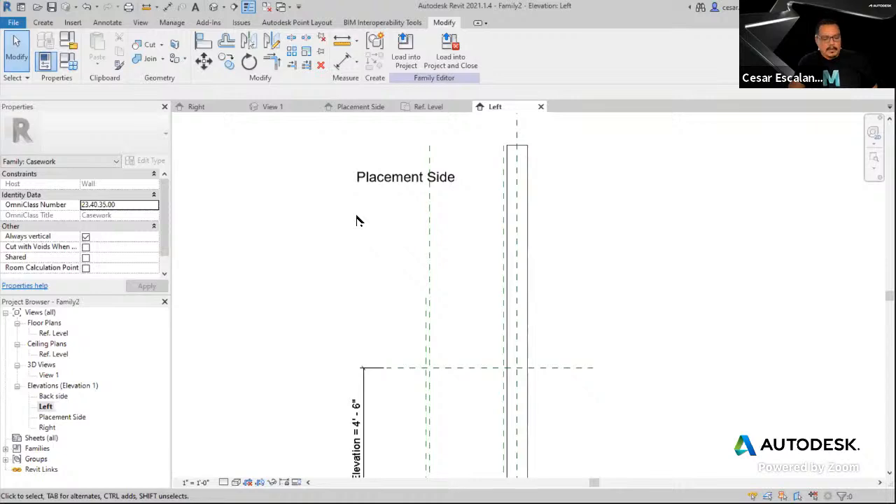
key("r")
key("p")
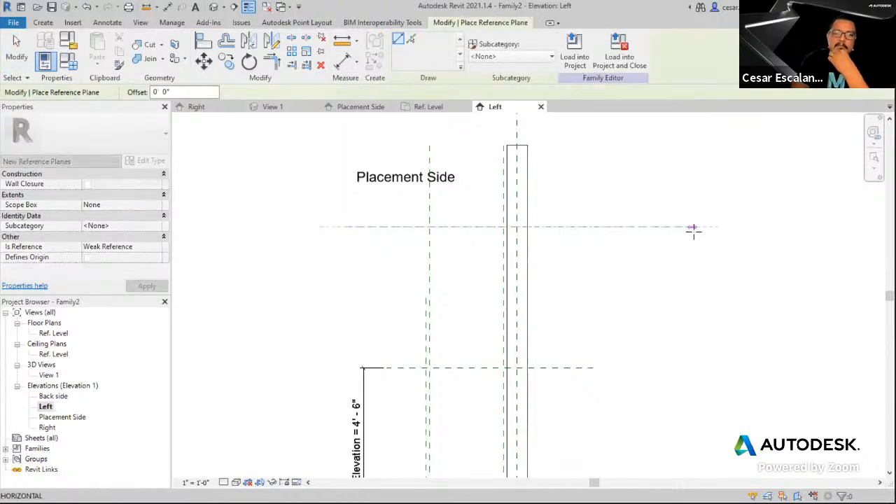
left_click(692, 227)
key("Escape")
key("Escape")
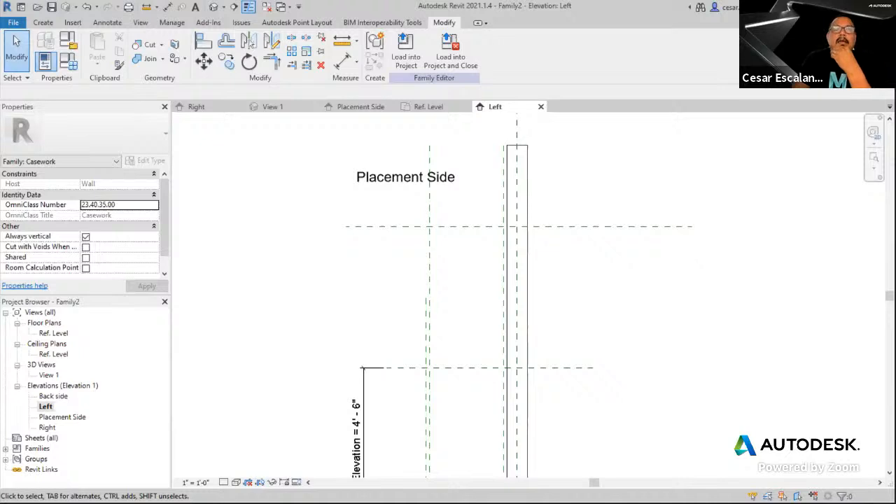
In the Ref. Level floor plan, check which dimensions the Width, Depth and Height parameters control, leaving the family types unchanged
double_click(54, 333)
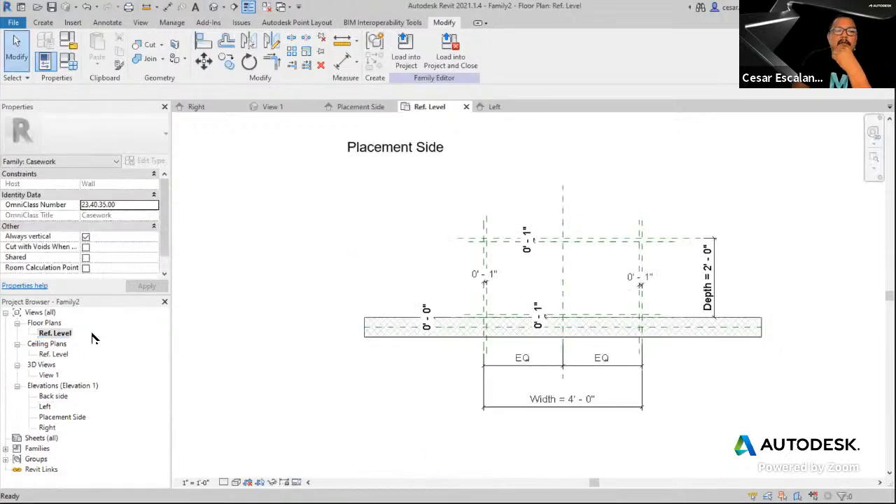
left_click(551, 410)
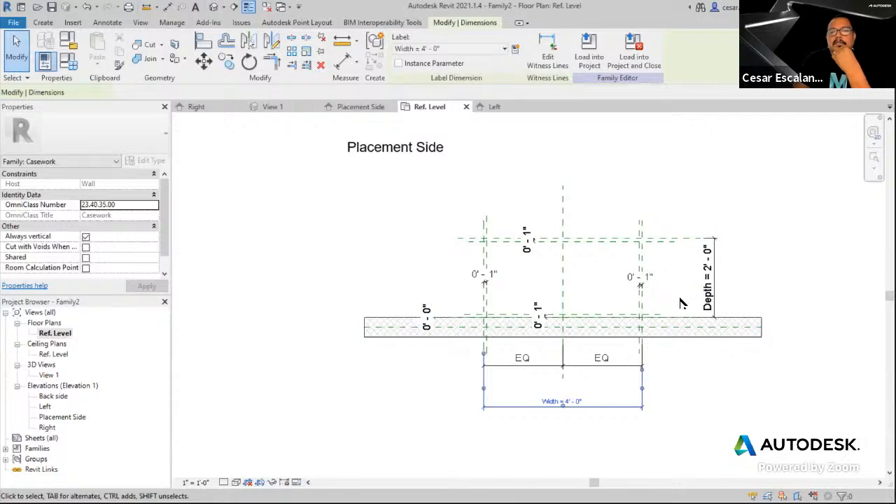
left_click(70, 63)
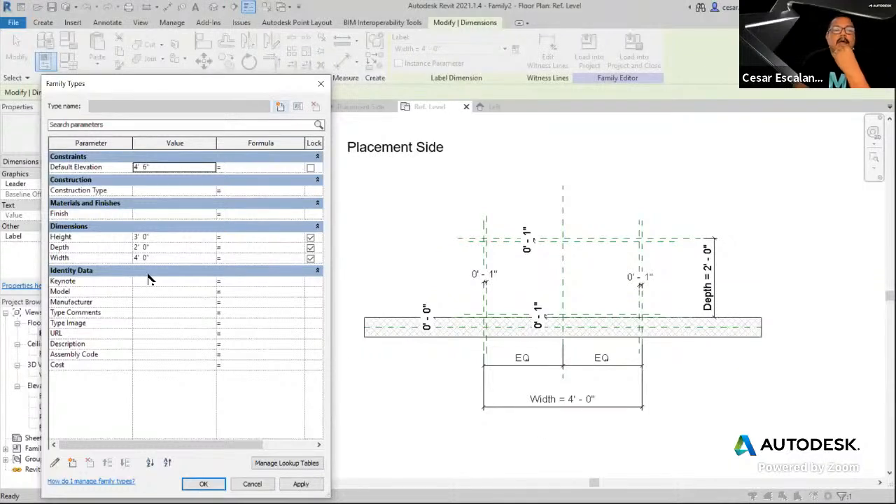
left_click(124, 259)
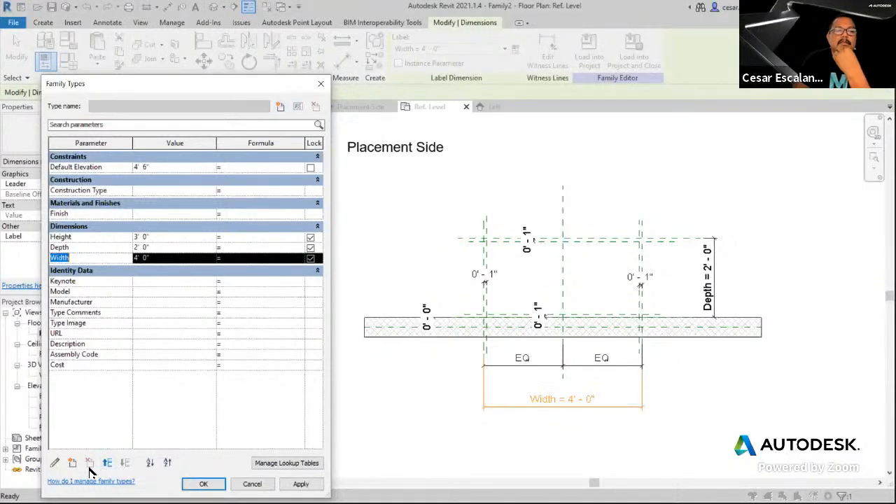
left_click(126, 248)
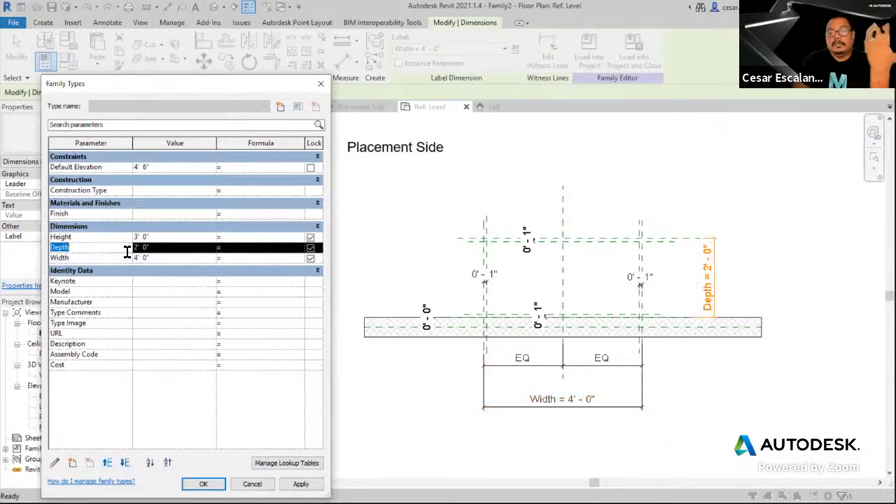
left_click(127, 238)
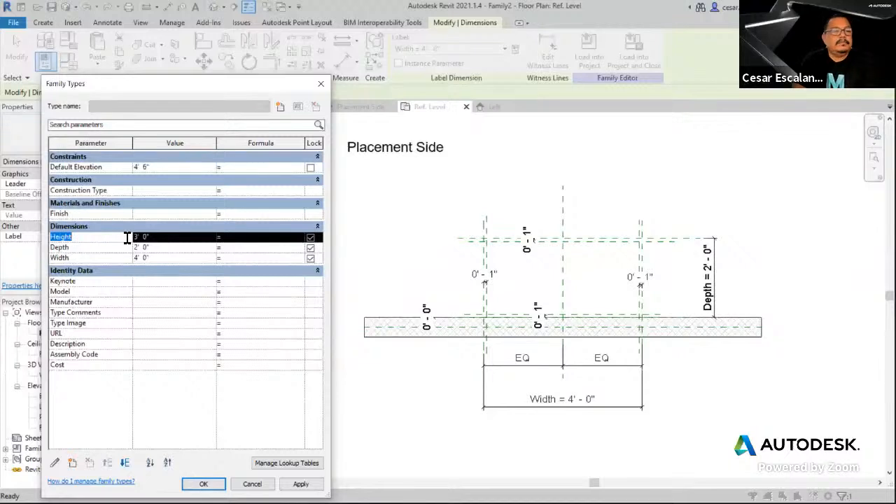
left_click(128, 248)
left_click(126, 257)
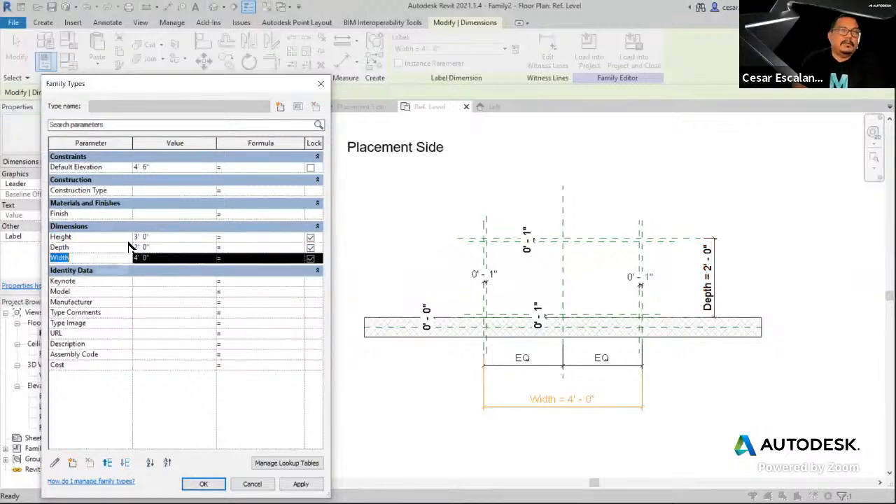
left_click(261, 483)
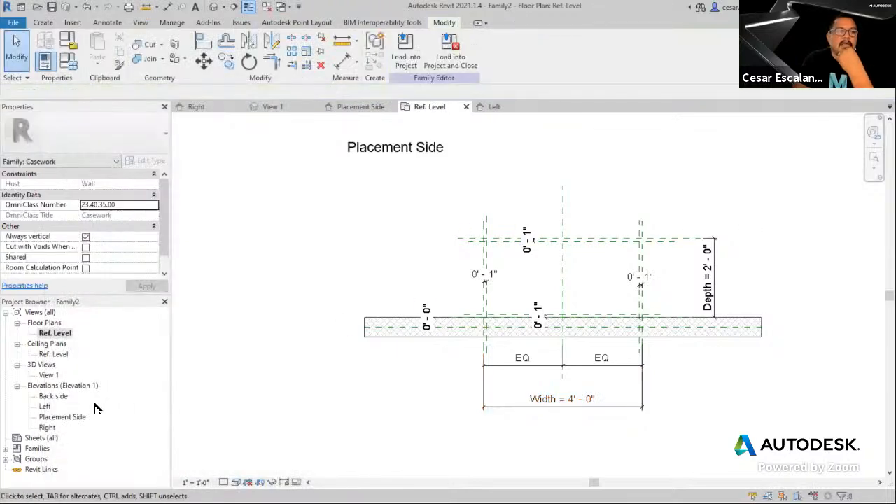
In the Left elevation, rename the horizontal reference plane at the default elevation height as Bottom
left_click(490, 107)
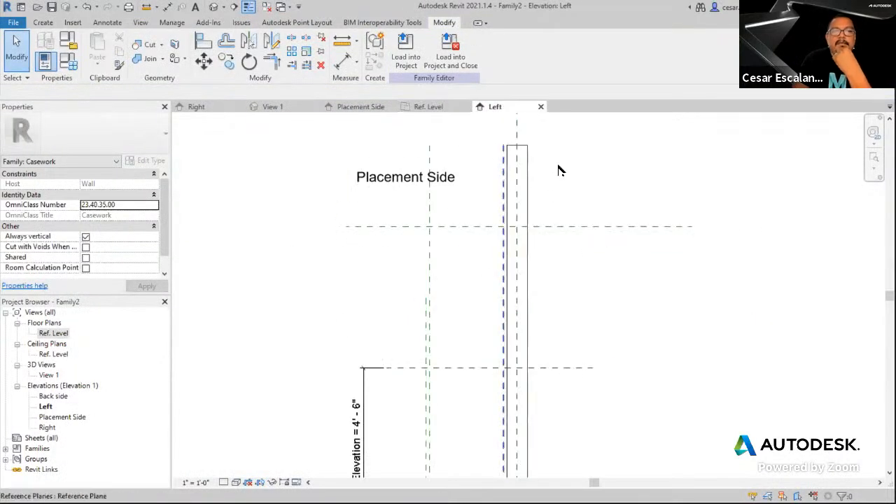
scroll(558, 168, "up", 2)
middle_click_drag(658, 192, 658, 191)
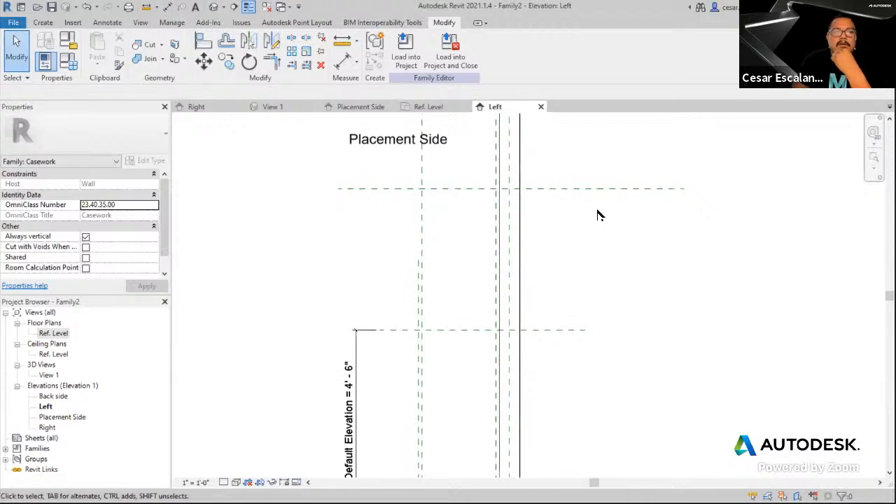
scroll(597, 215, "down", 1)
left_click(560, 194)
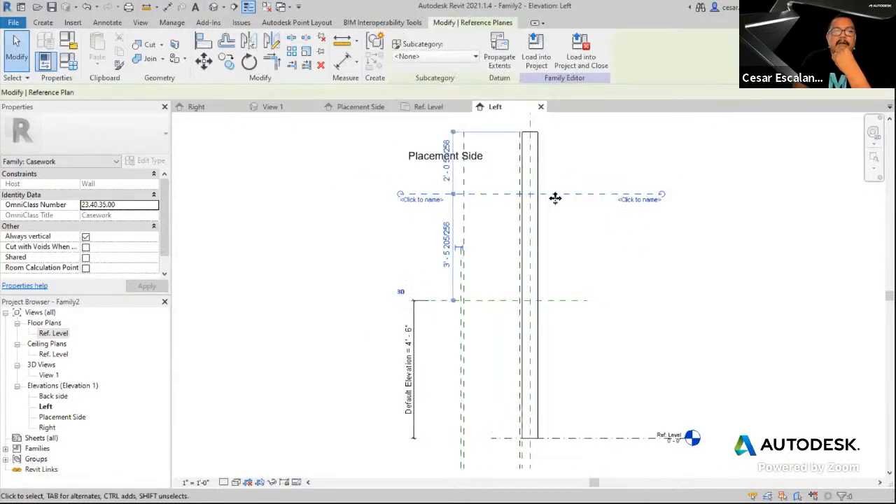
left_click(588, 248)
scroll(590, 249, "up", 1)
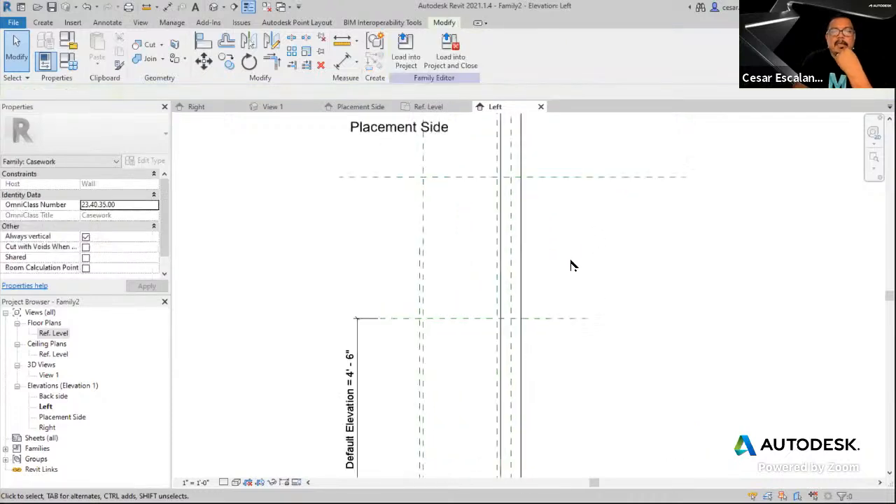
left_click(466, 320)
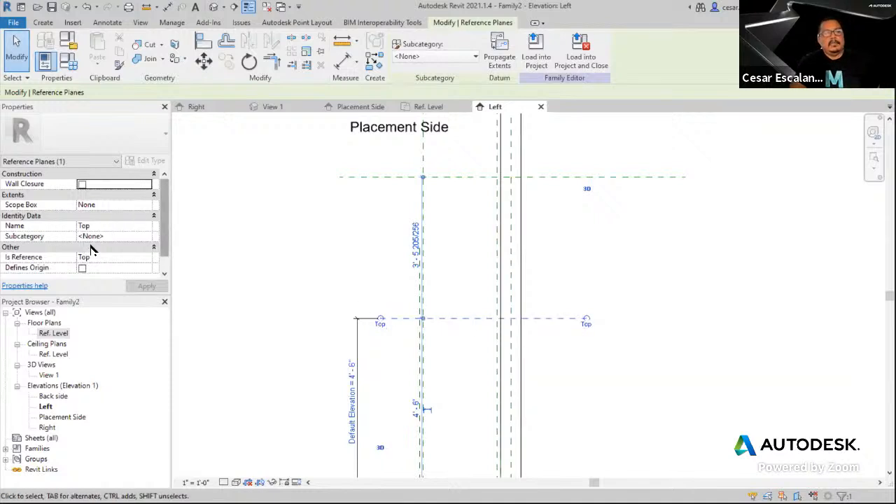
left_click(108, 226)
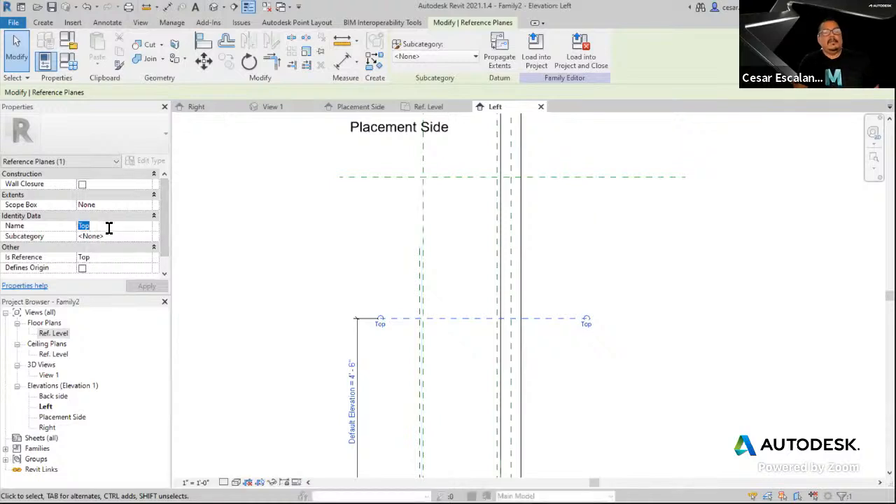
type("Bottom")
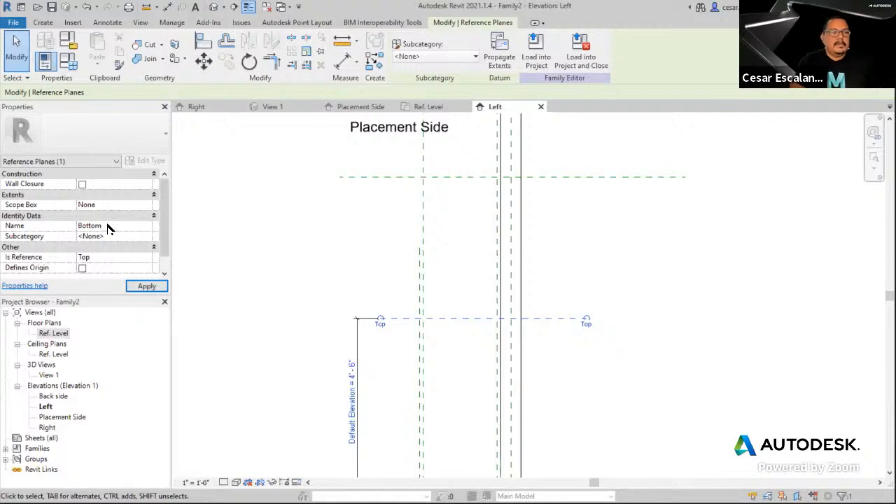
Set the Is Reference property of the plane at the default elevation to Bottom
left_click(143, 259)
left_click(146, 257)
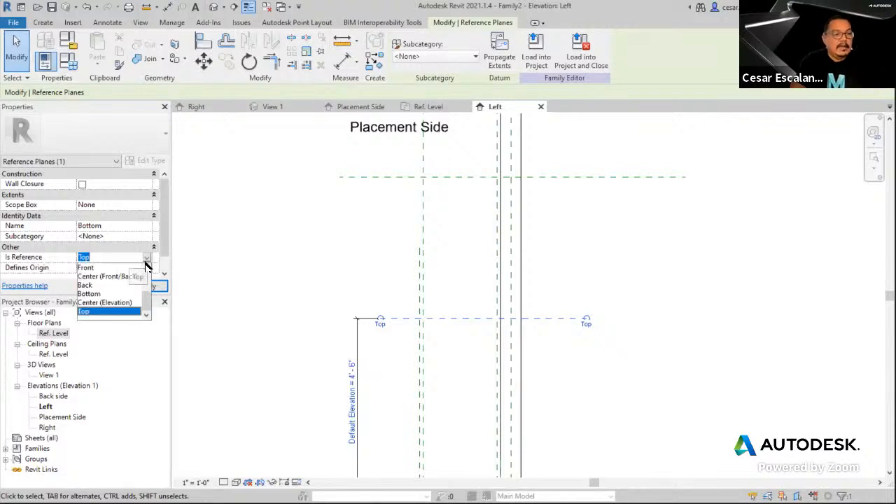
mouse_move(146, 302)
left_mouse_down()
mouse_move(151, 282)
mouse_move(146, 297)
left_mouse_up()
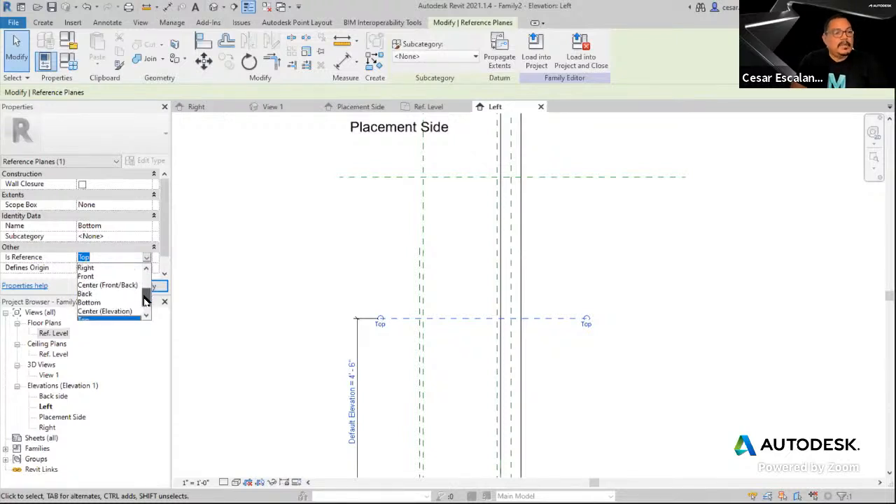
left_click(104, 308)
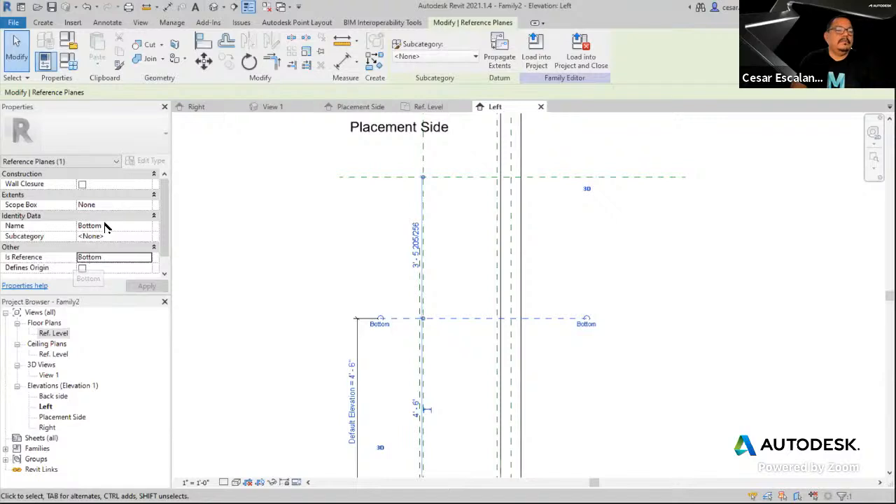
left_click(278, 268)
Name the upper horizontal reference plane Top and set its Is Reference property to Top
middle_click_drag(632, 254, 646, 262)
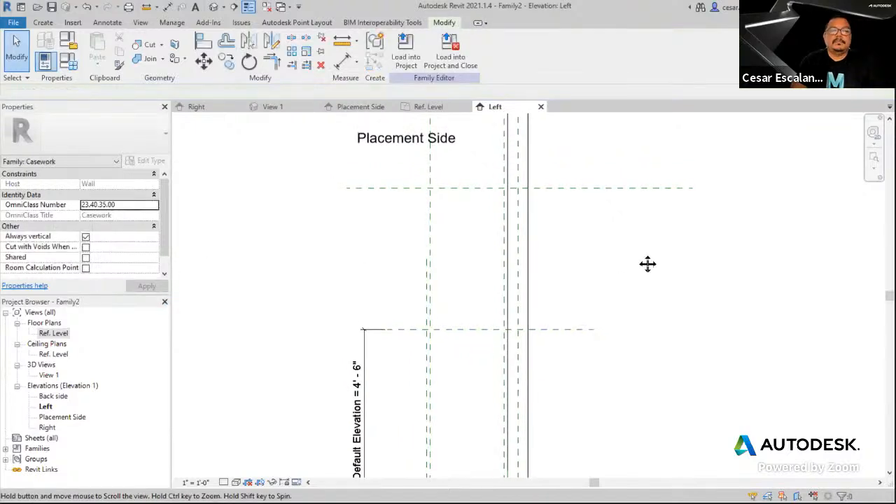
left_click(589, 188)
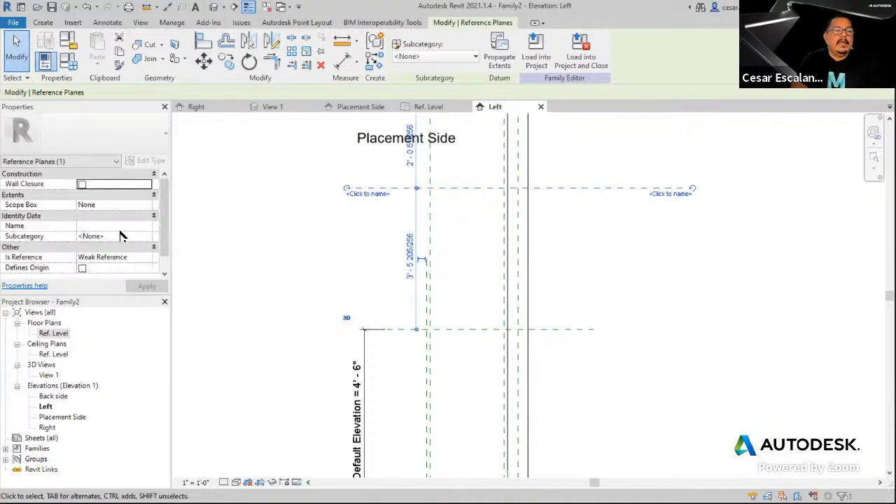
left_click(140, 227)
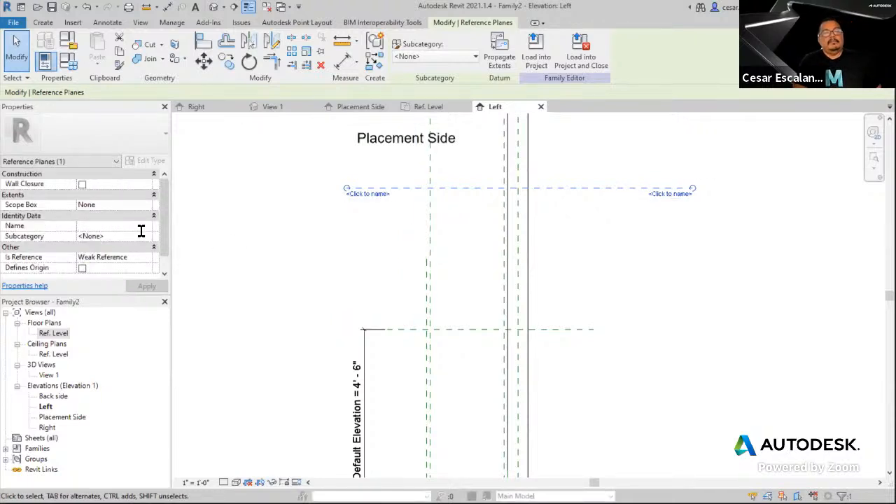
type("Top")
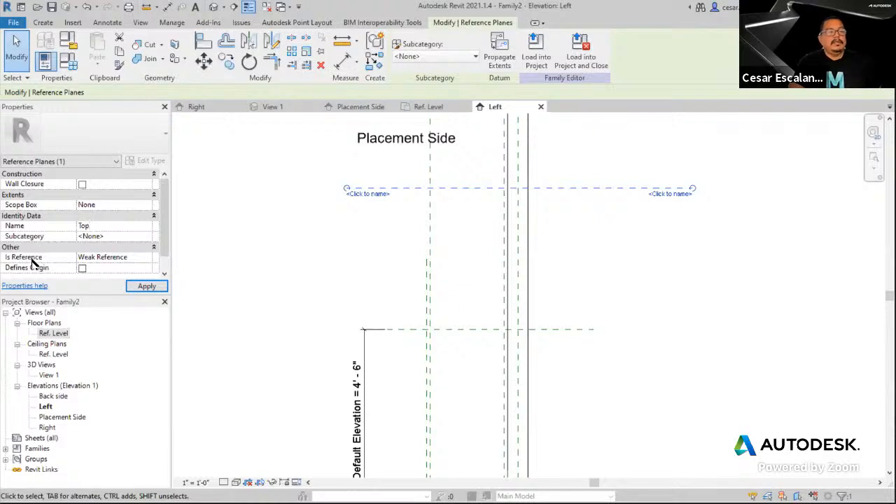
left_click(147, 257)
left_click_drag(145, 283, 147, 310)
left_click(84, 312)
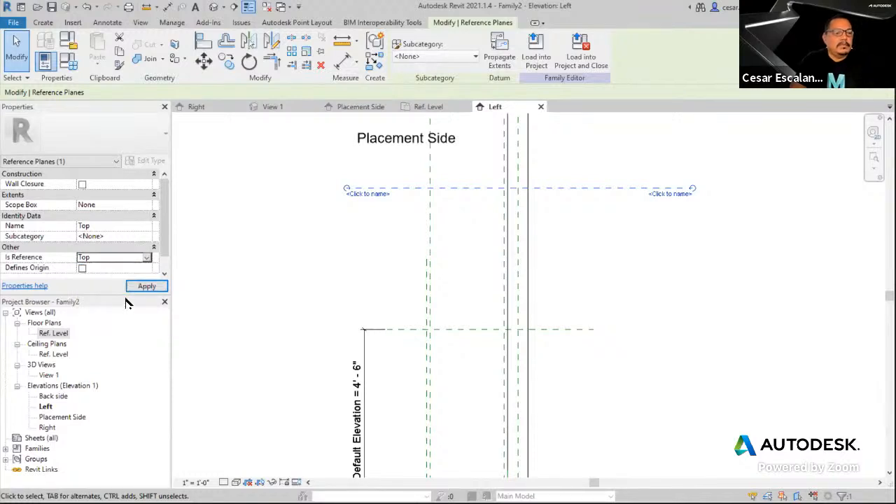
left_click(302, 266)
Place an aligned dimension between the Bottom and Top reference planes, in line above the Default Elevation dimension
middle_click_drag(581, 274, 584, 330)
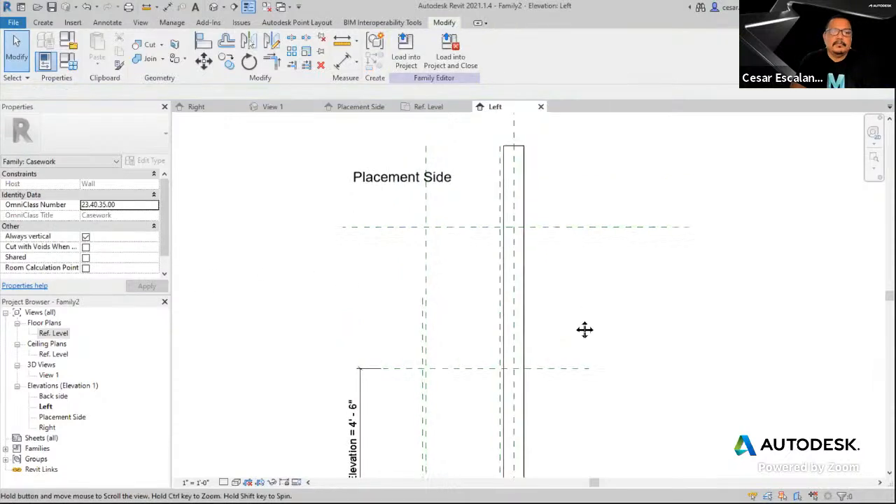
left_click(571, 375)
left_click(566, 232)
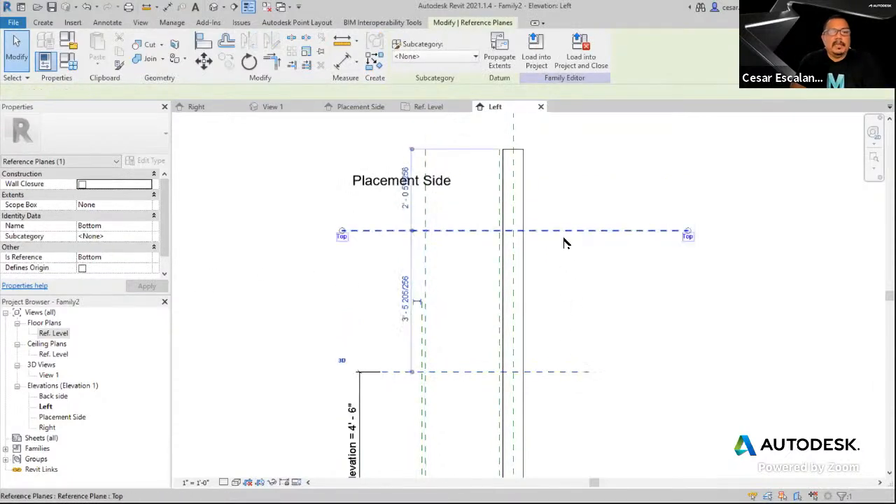
left_click(581, 284)
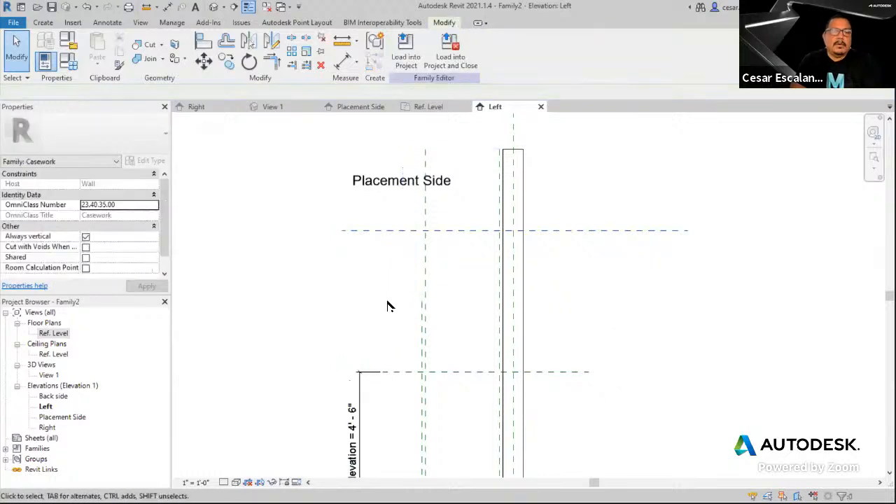
left_click(170, 8)
left_click(396, 372)
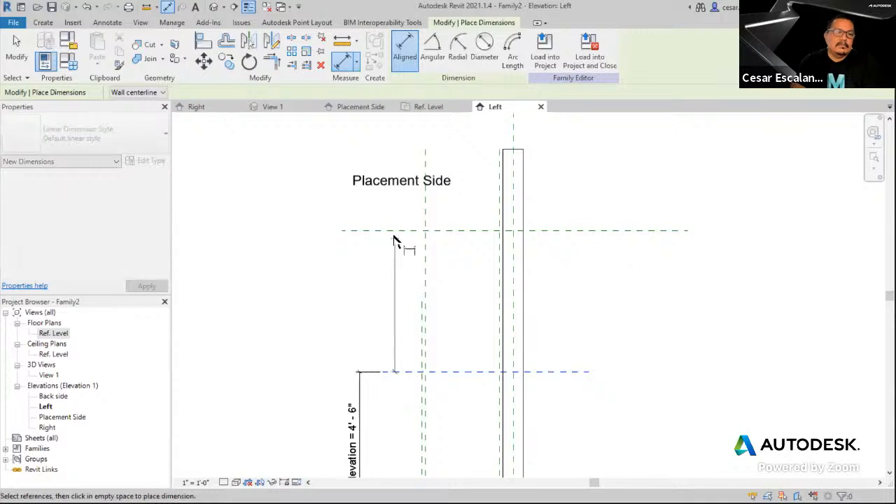
left_click(395, 233)
left_click(336, 260)
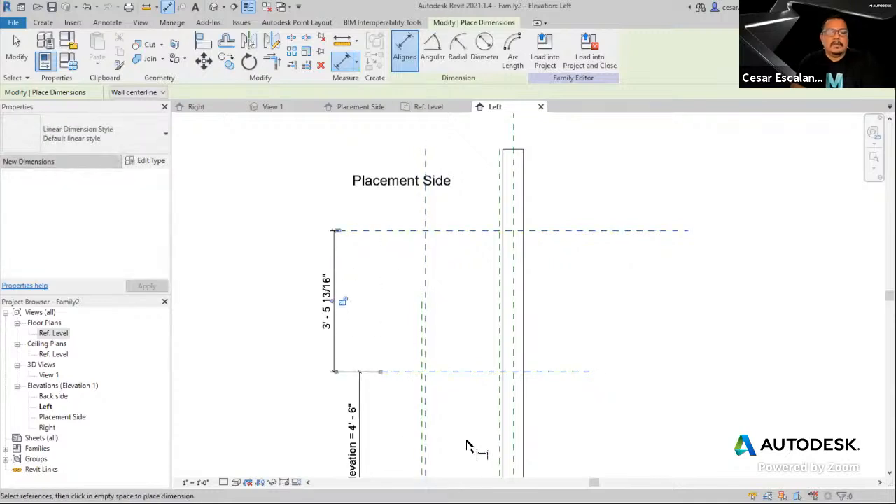
left_click(16, 50)
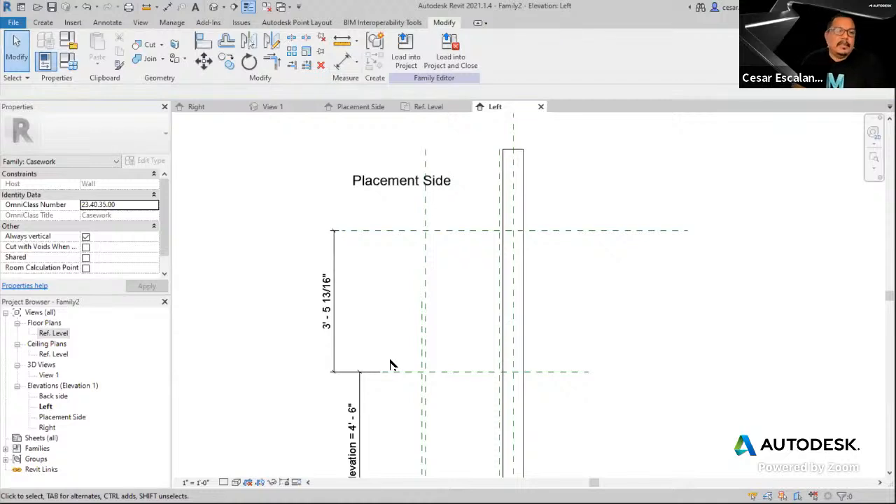
Label the dimension between the Bottom and Top reference planes with the Height parameter
middle_click_drag(409, 369, 413, 331)
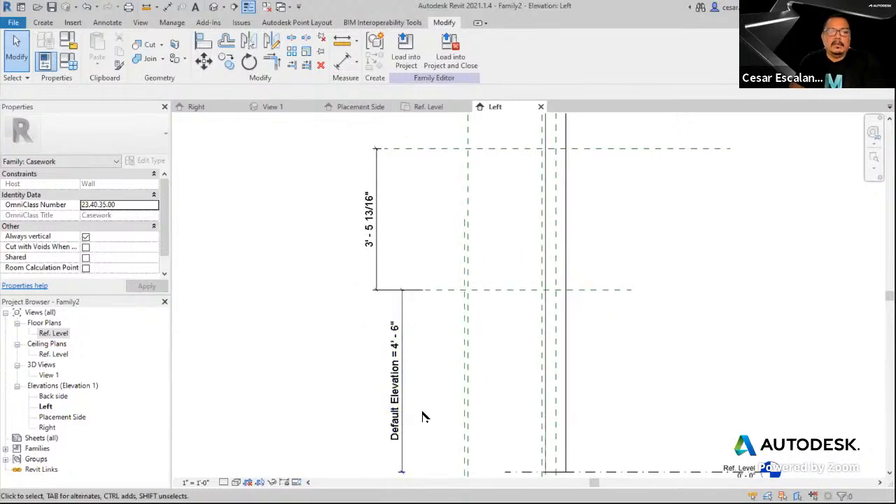
left_click(512, 290)
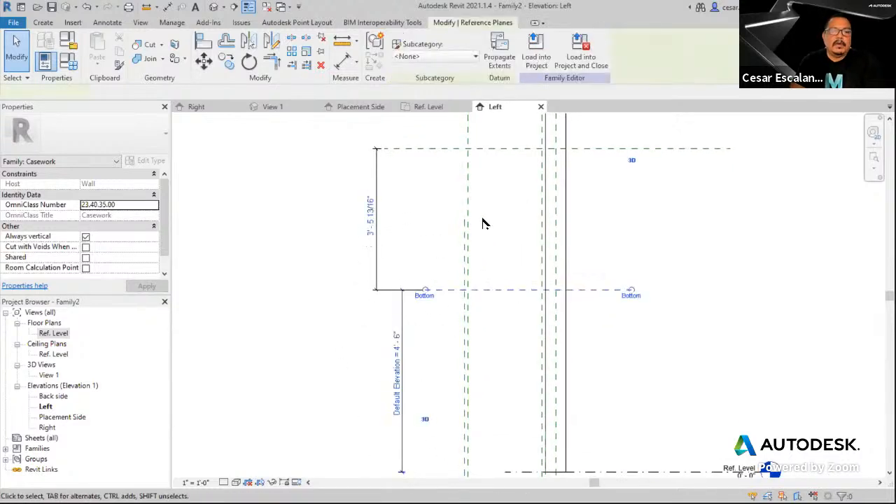
middle_click_drag(476, 243, 490, 312)
left_click(405, 298)
left_click(369, 302)
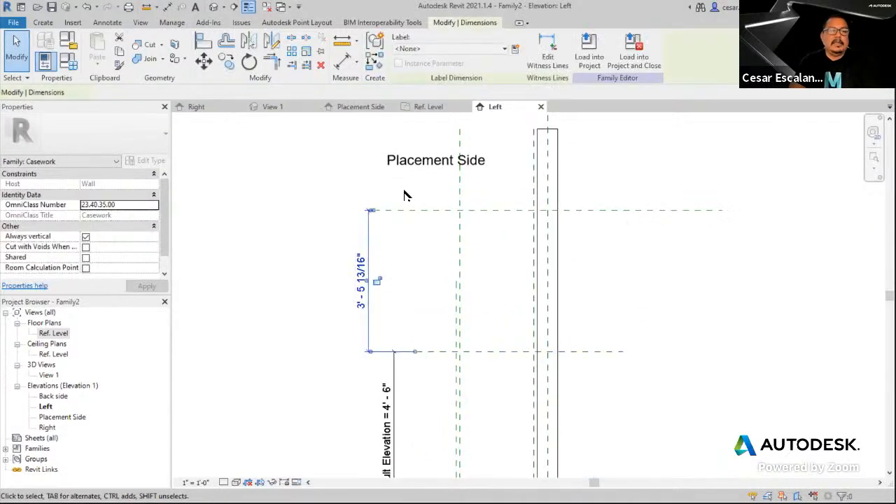
left_click(450, 50)
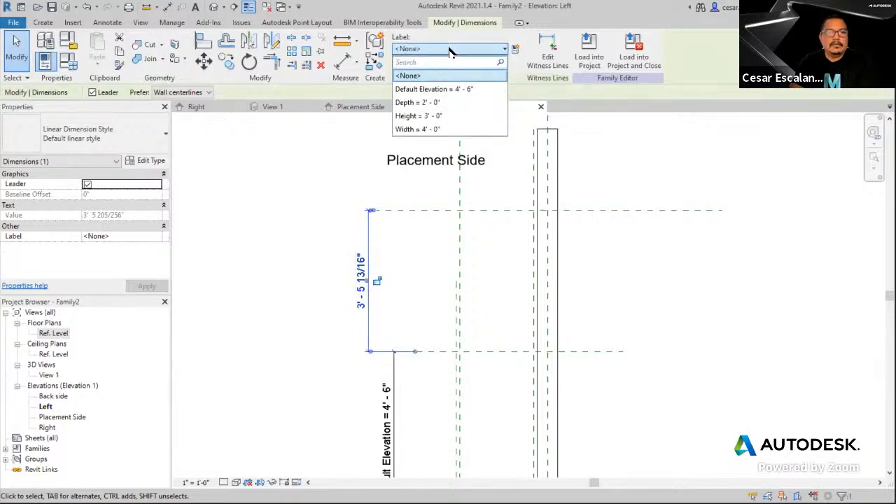
left_click(432, 116)
left_click(662, 340)
Test the reference planes by applying a Default Elevation of 4' 0" in the family types
scroll(666, 340, "down", 1)
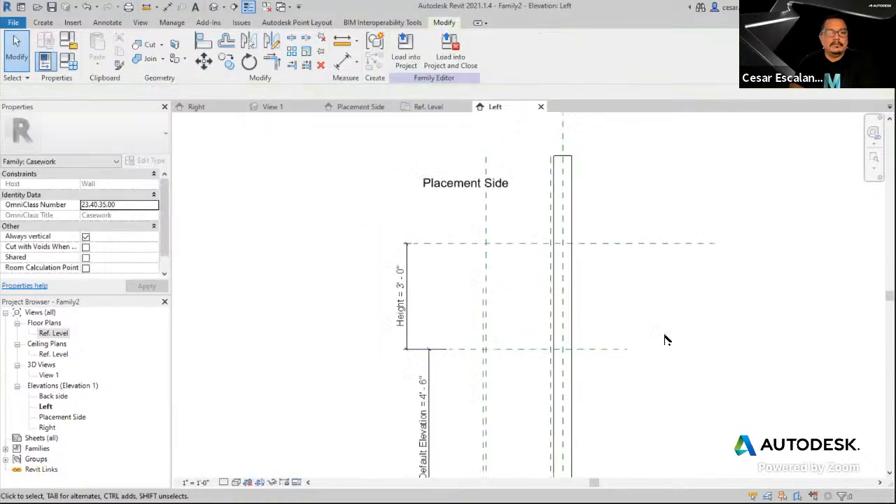
middle_click_drag(666, 340, 649, 246)
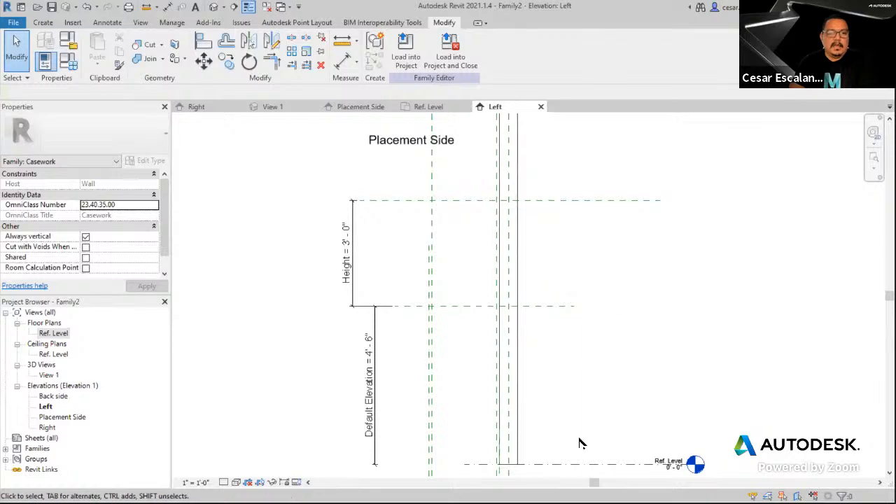
left_click(69, 63)
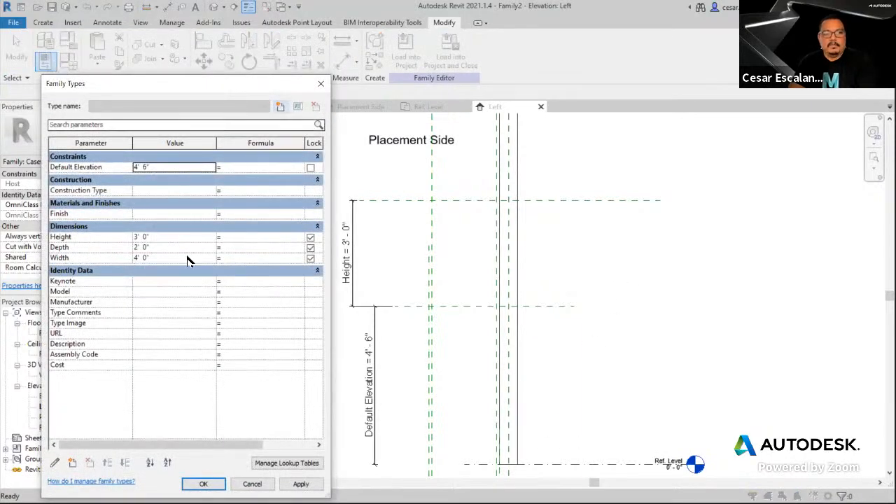
left_click(177, 168)
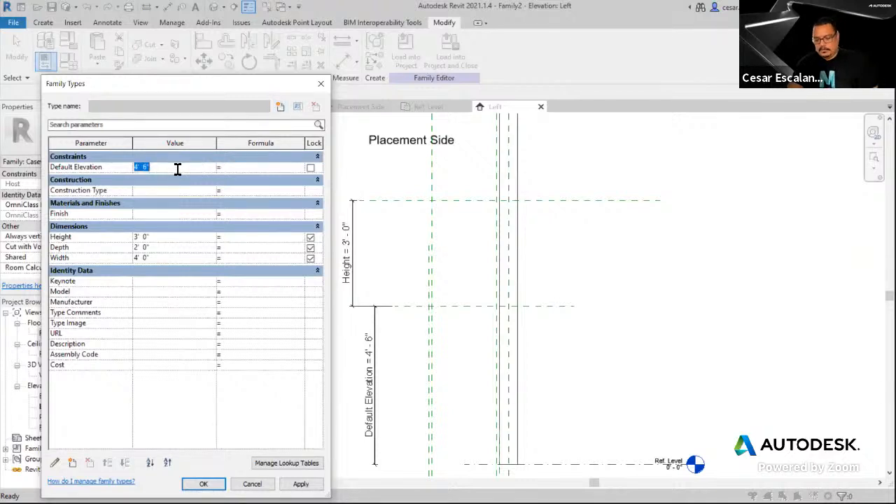
type("4")
left_click(300, 484)
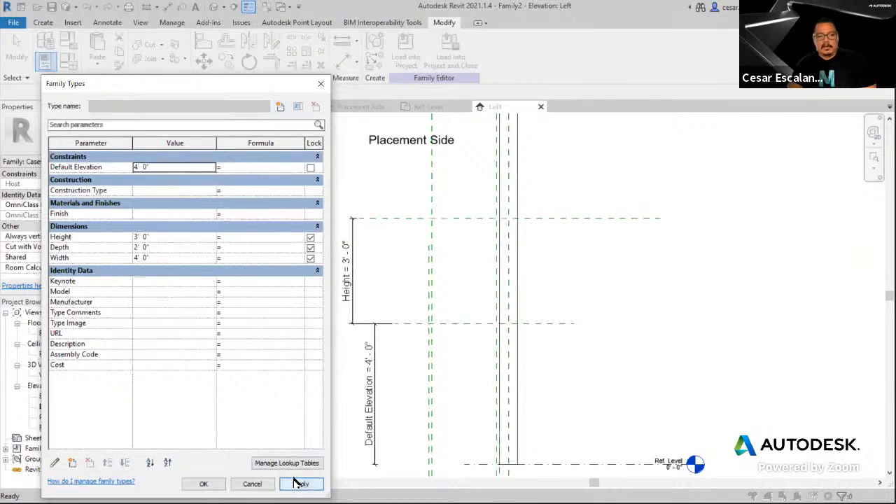
Flex the reference planes further by applying a Default Elevation of 3' 0"
left_click(169, 171)
left_click(170, 168)
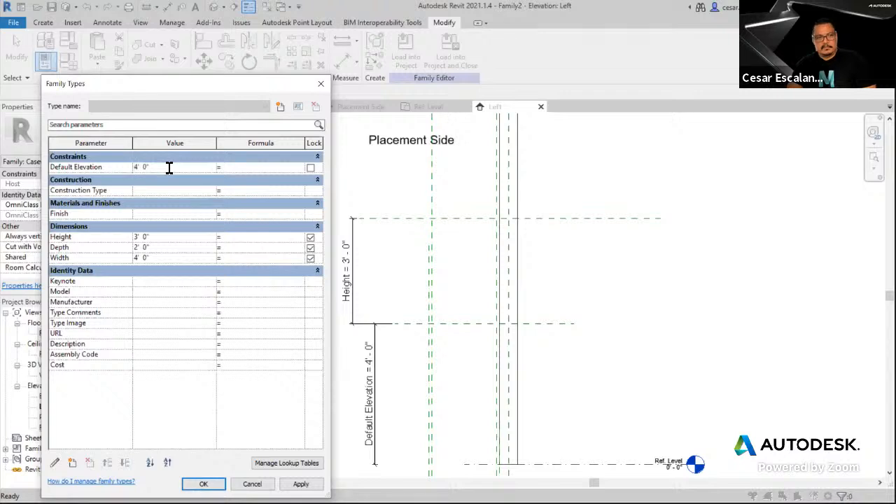
left_click_drag(164, 168, 103, 172)
type("3")
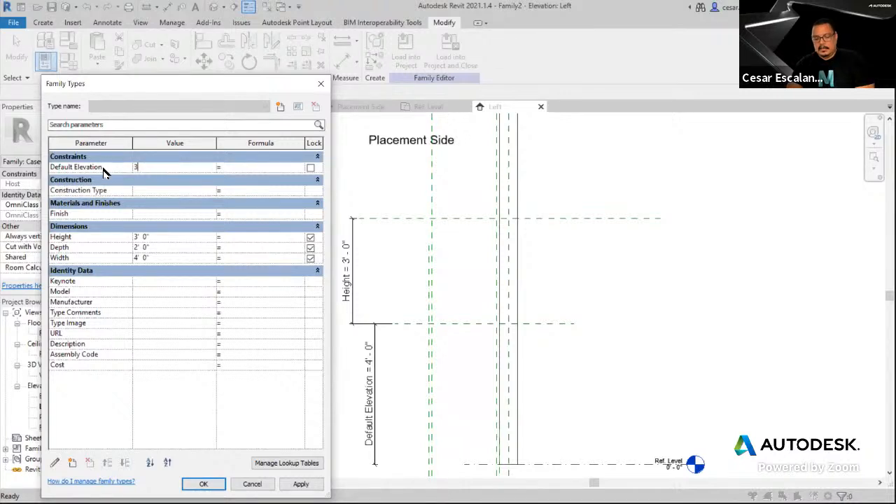
left_click(298, 484)
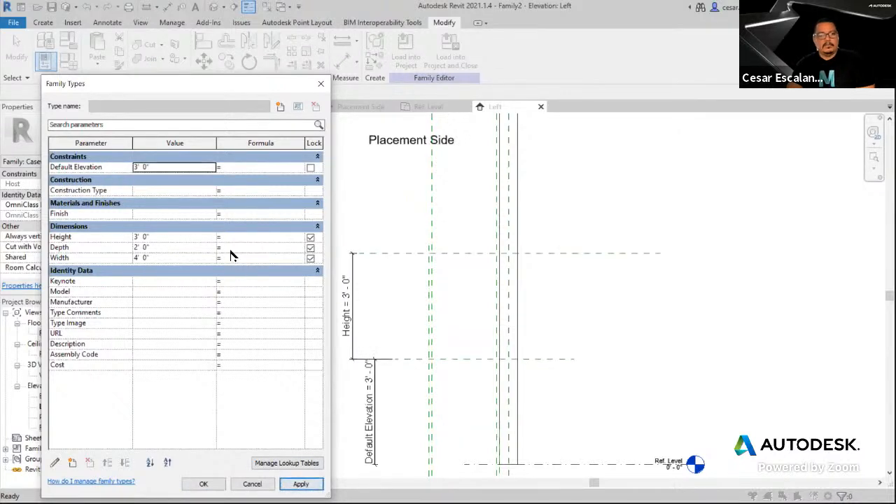
Flex the reference planes by applying a Default Elevation of 4' 6" and close the family types
left_click(163, 169)
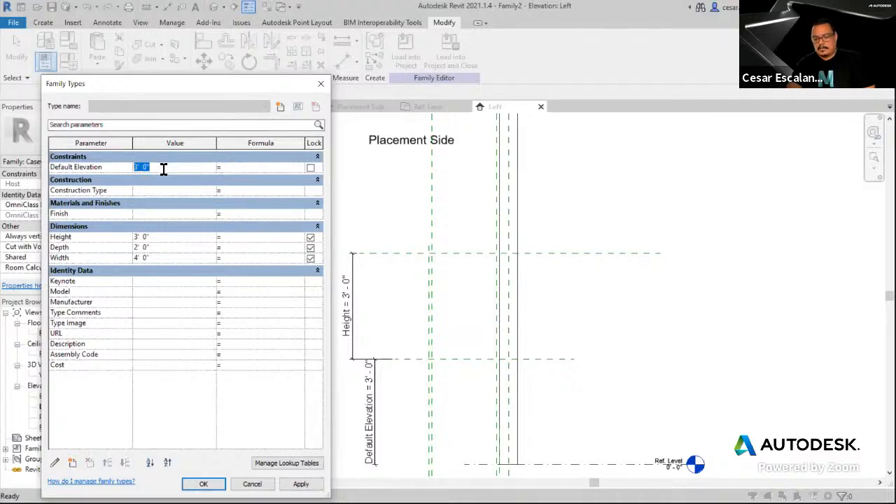
type("4 6")
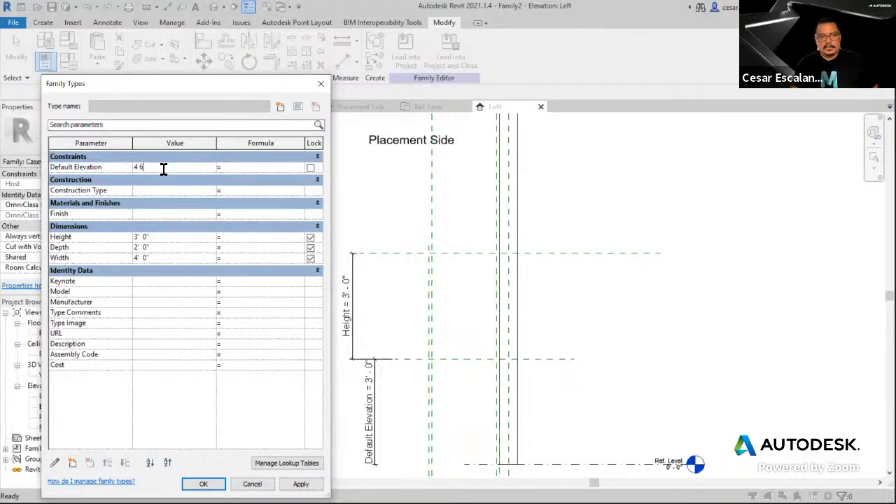
left_click(300, 483)
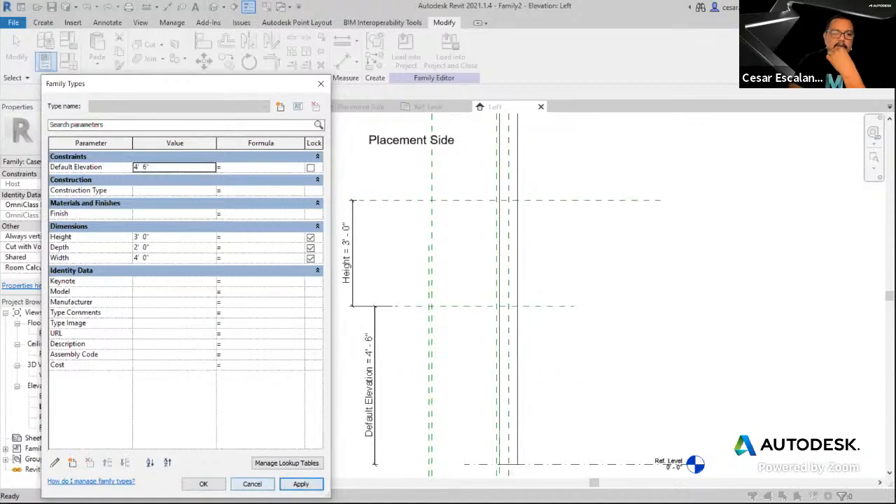
left_click(206, 484)
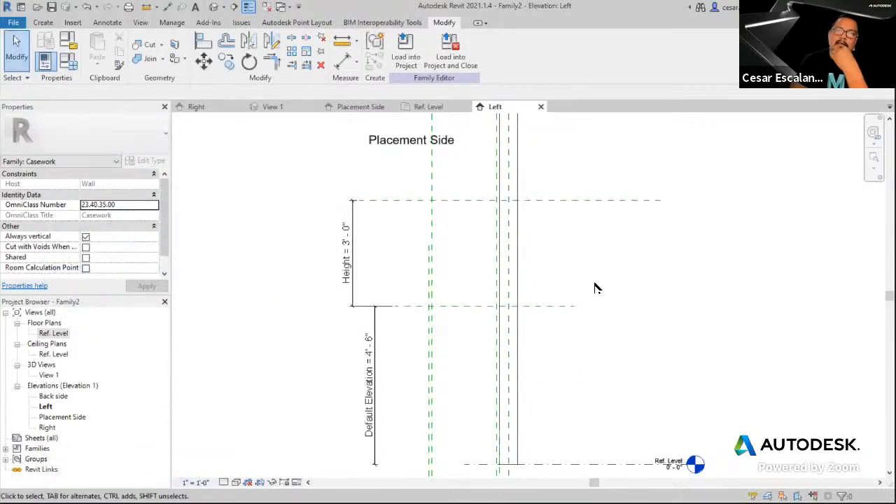
Review the inset reference planes in the Ref. Level floor plan and return to the Left elevation
scroll(594, 287, "down", 1)
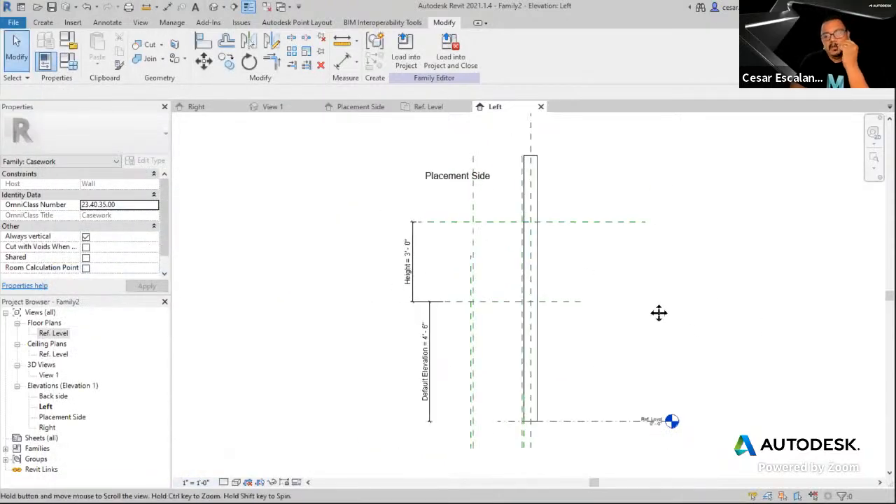
middle_click_drag(659, 313, 660, 314)
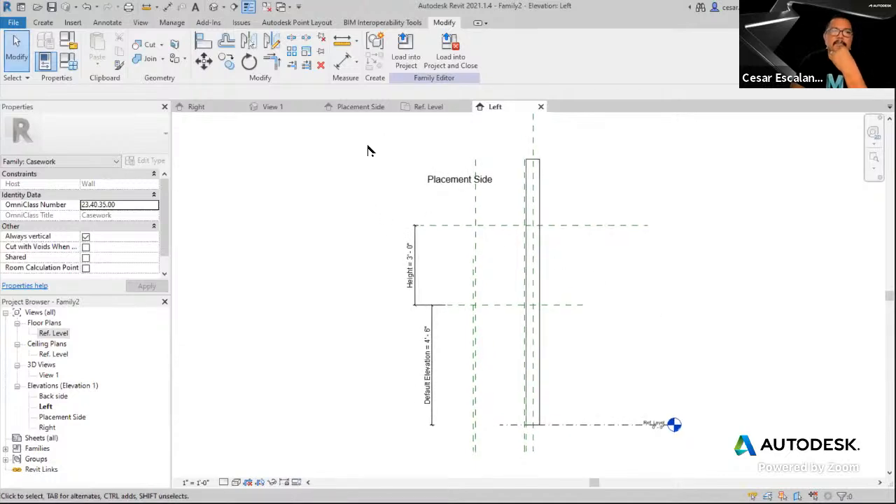
double_click(56, 333)
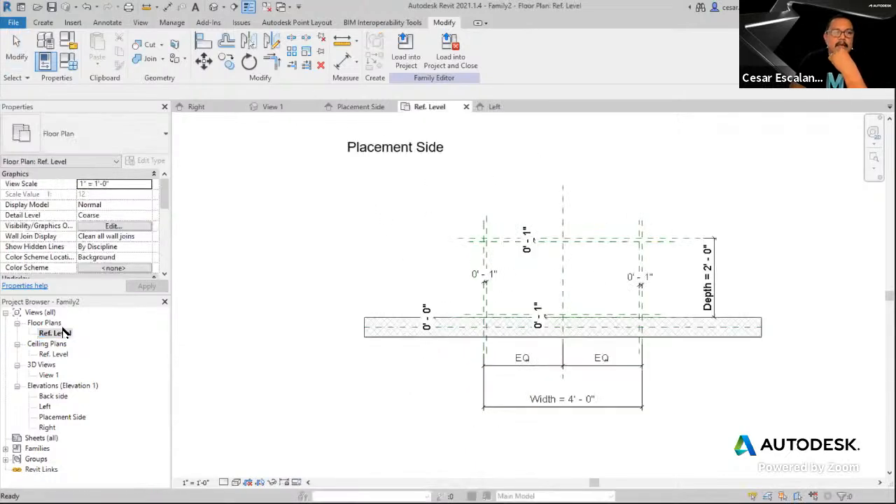
middle_click_drag(668, 343, 646, 381)
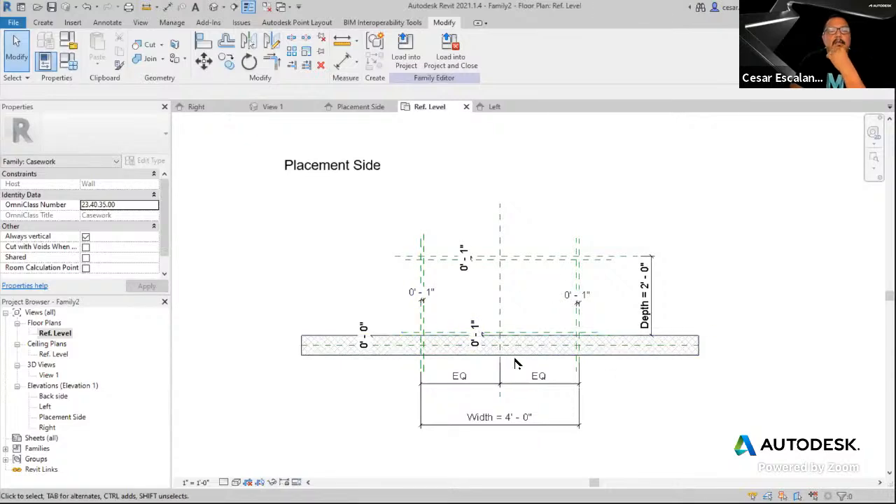
double_click(45, 407)
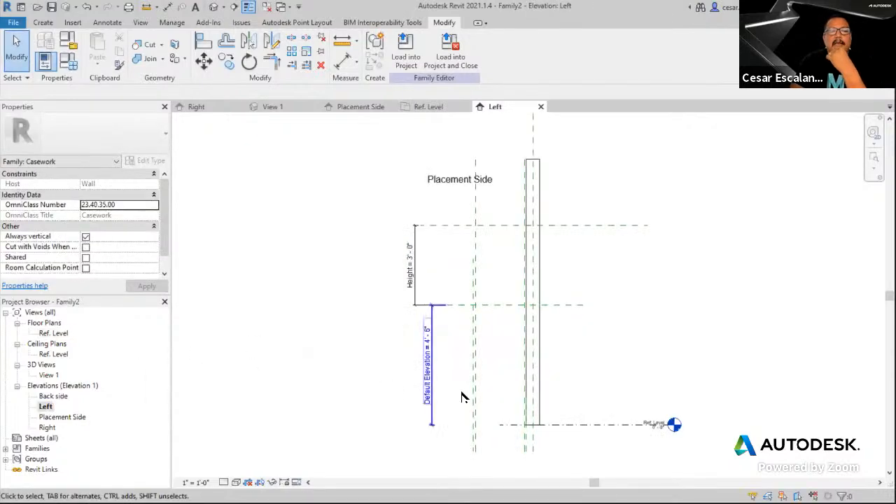
Draw a horizontal reference plane just below the Top plane and set its offset from it to 0' 1"
scroll(616, 274, "up", 5)
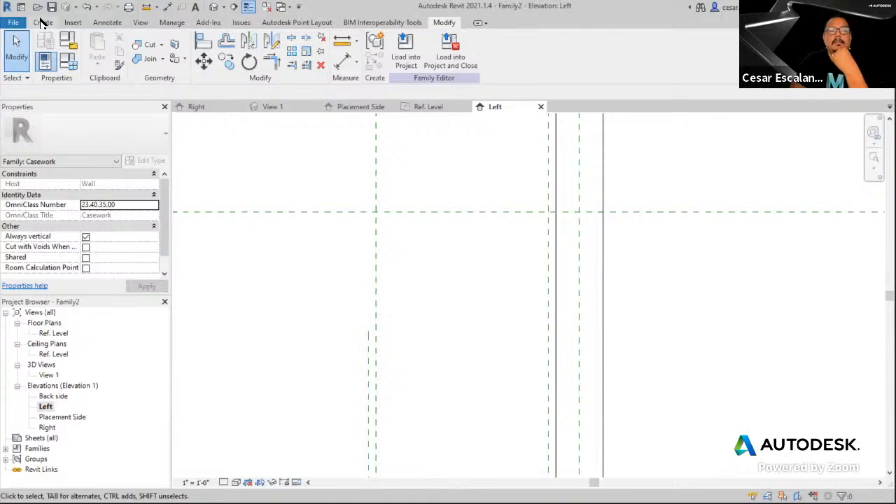
left_click(43, 22)
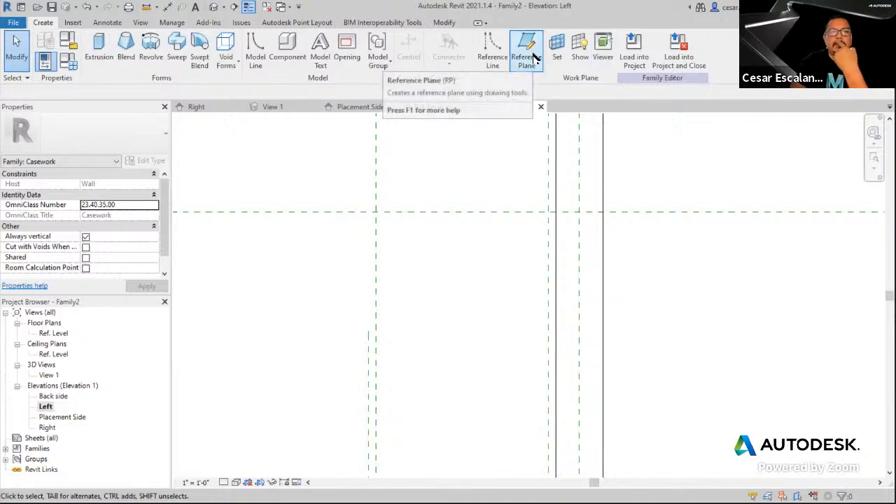
left_click(376, 233)
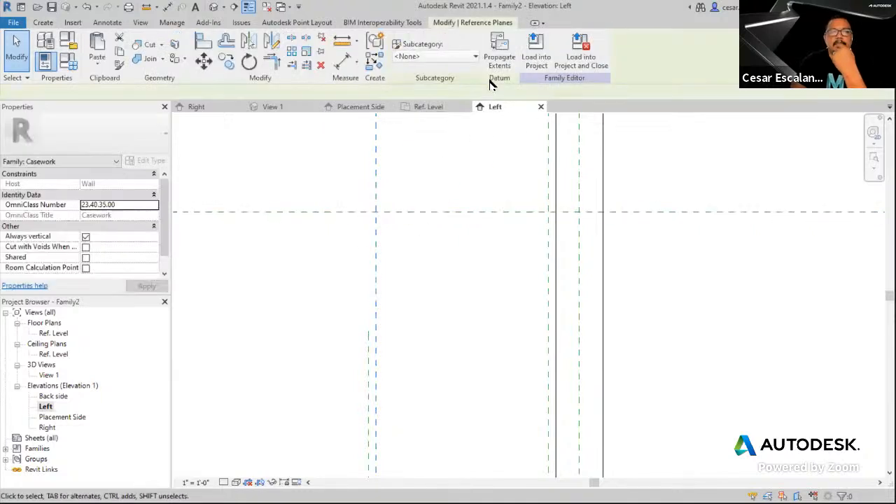
left_click(45, 23)
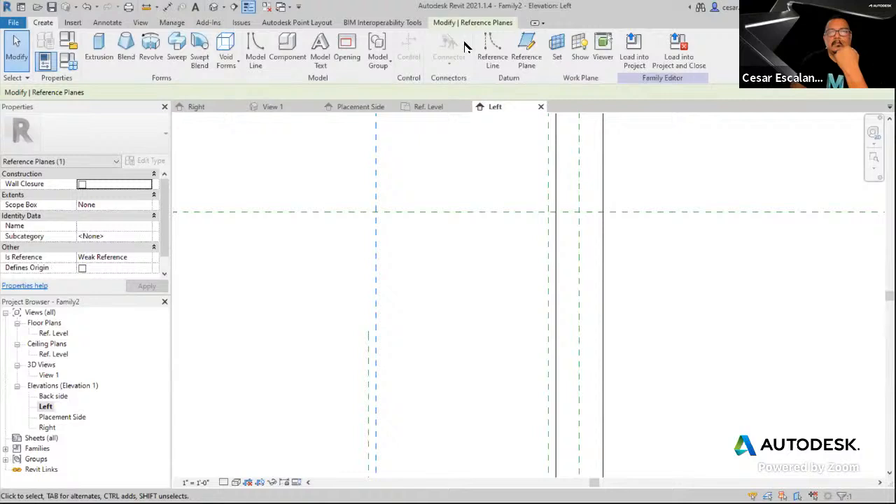
left_click(525, 47)
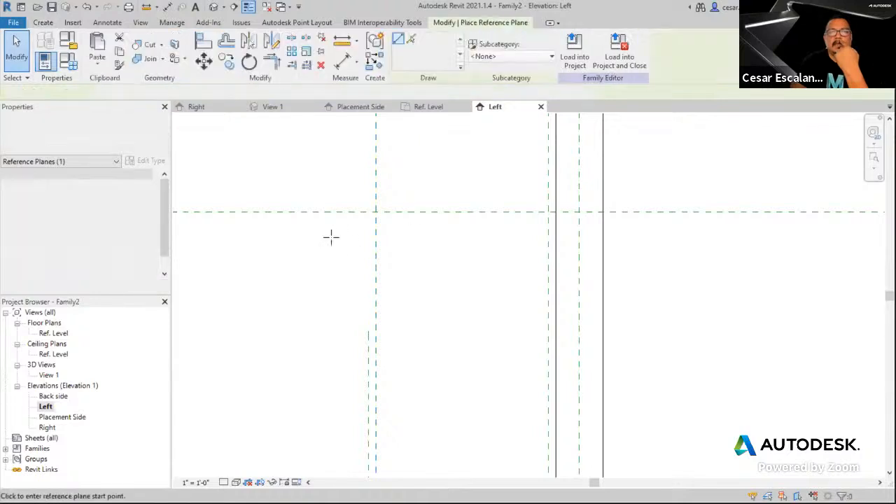
left_click(715, 227)
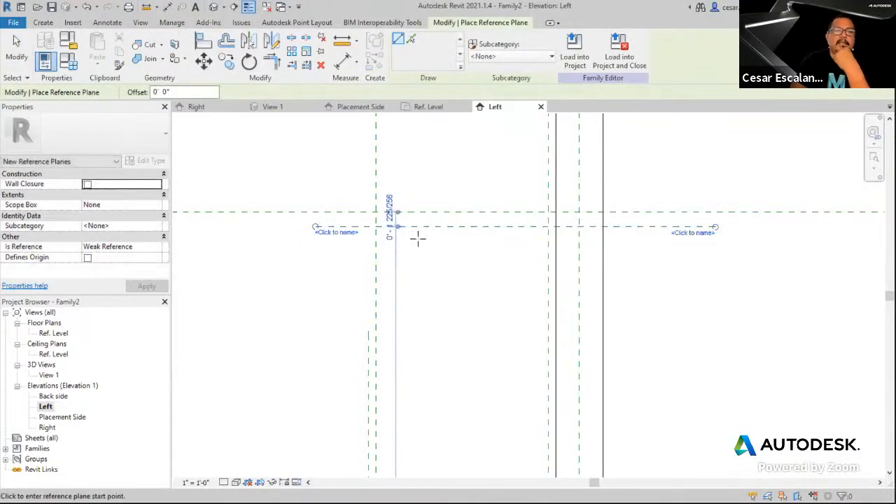
left_click(390, 214)
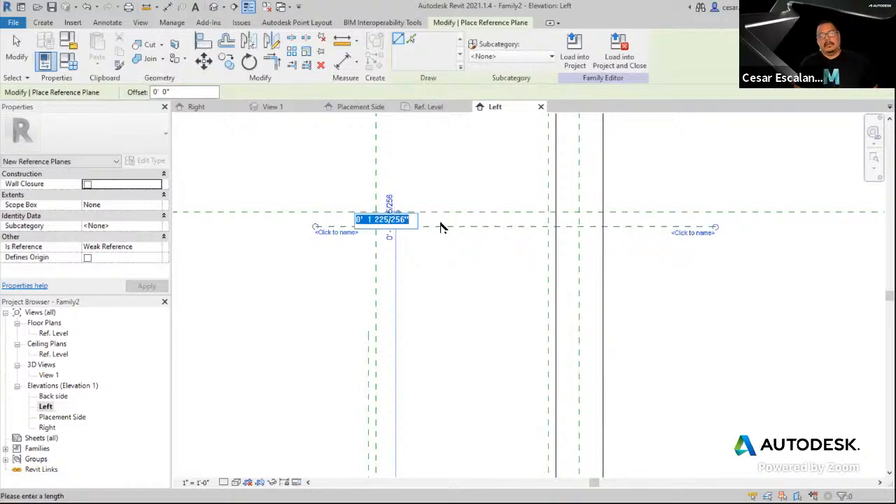
type("0 1")
key("Return")
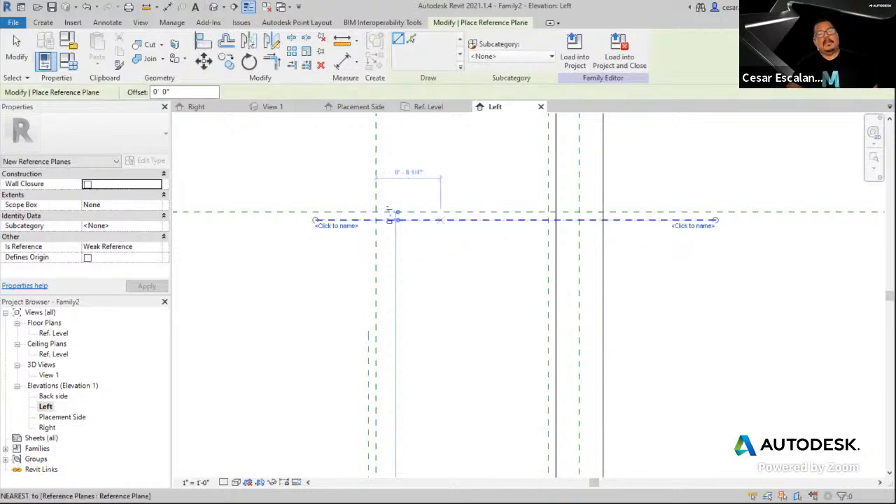
Draw a horizontal reference plane about 1 1/2" above the Bottom plane, spanning past the wall
scroll(693, 298, "down", 3)
middle_click_drag(735, 358, 726, 325)
scroll(445, 386, "up", 2)
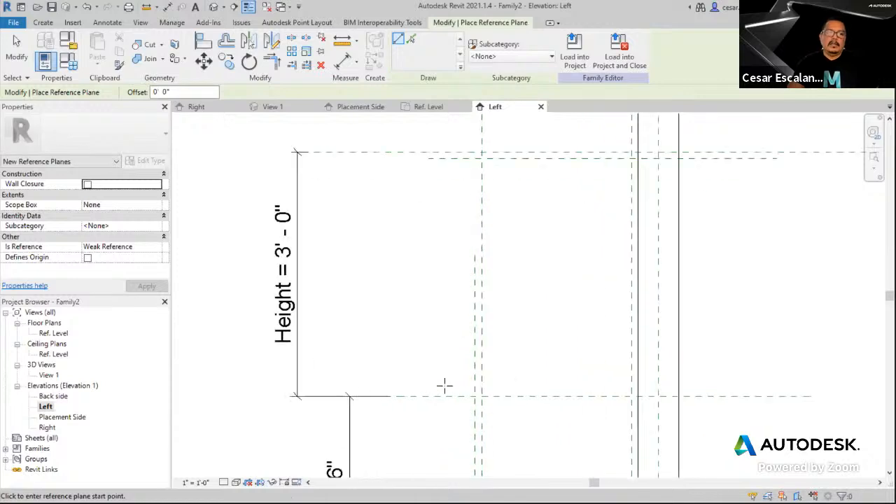
left_click(445, 385)
left_click(798, 386)
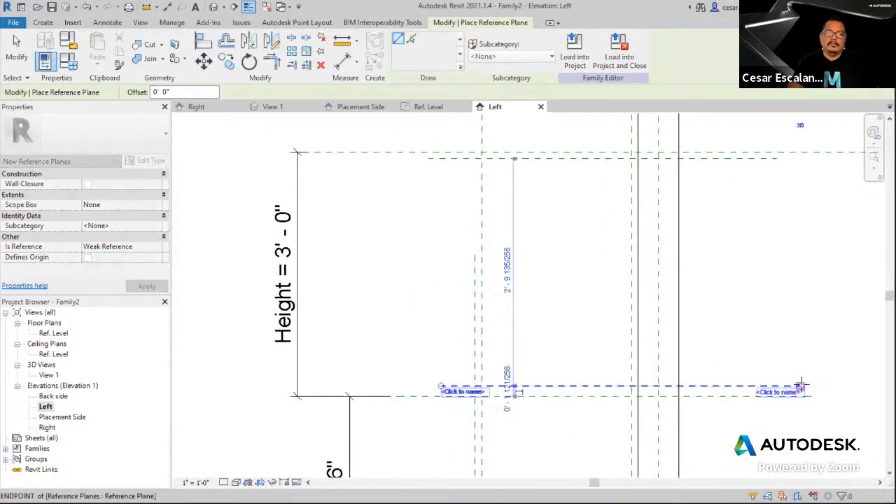
scroll(580, 404, "up", 2)
key("Escape")
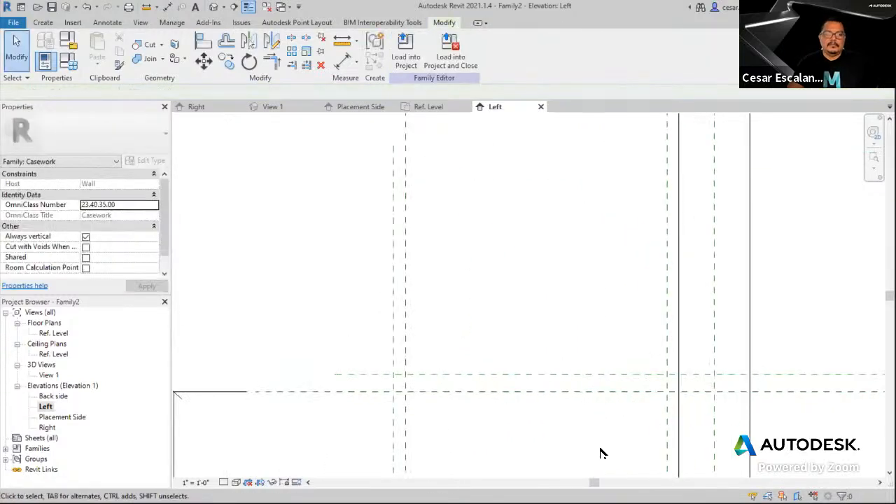
Set the new lower reference plane's distance from the Bottom plane to 0' 1"
left_click(578, 375)
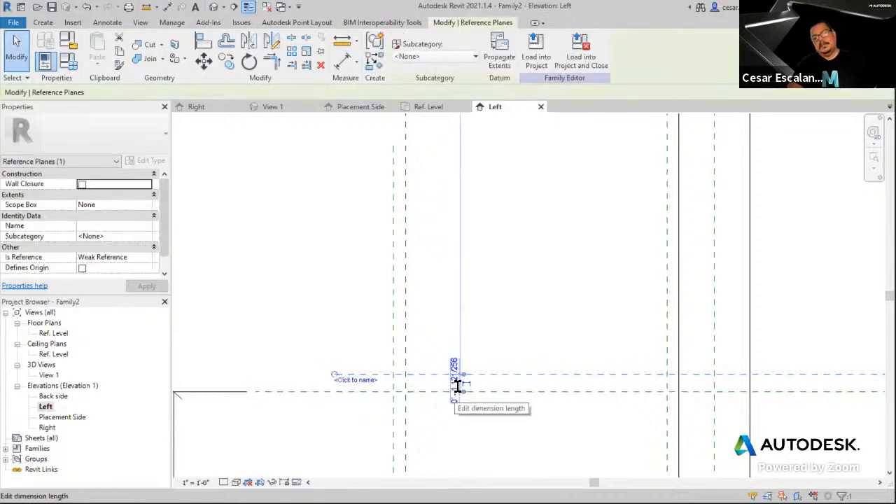
left_click(455, 383)
type("0 1")
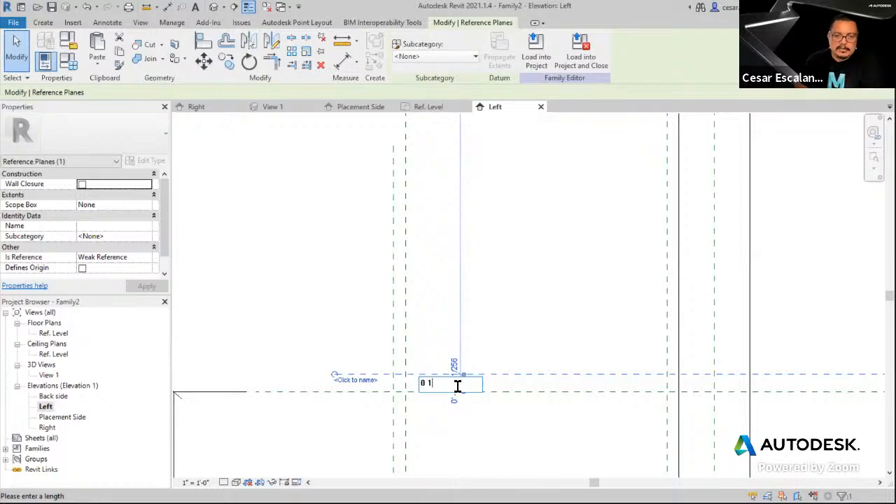
key("Return")
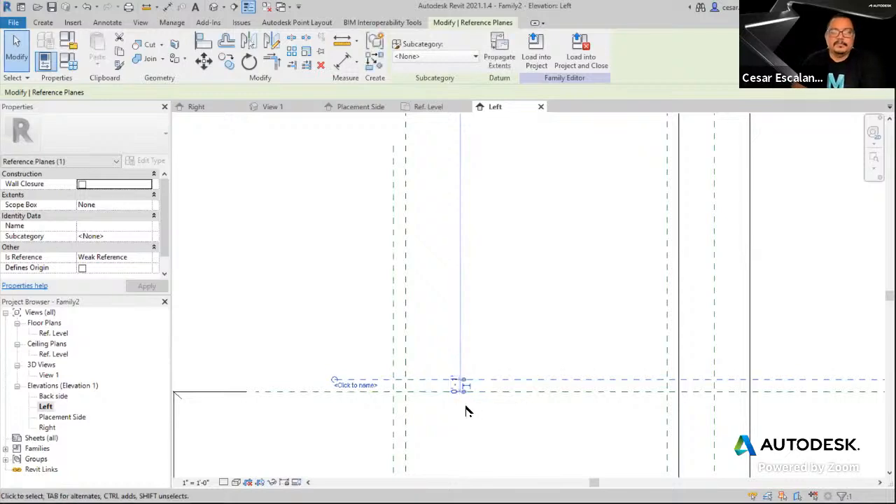
left_click(481, 410)
Place an aligned dimension between the Top plane and the inset plane below it, and lock it
scroll(500, 411, "up", 3)
scroll(501, 224, "up", 2)
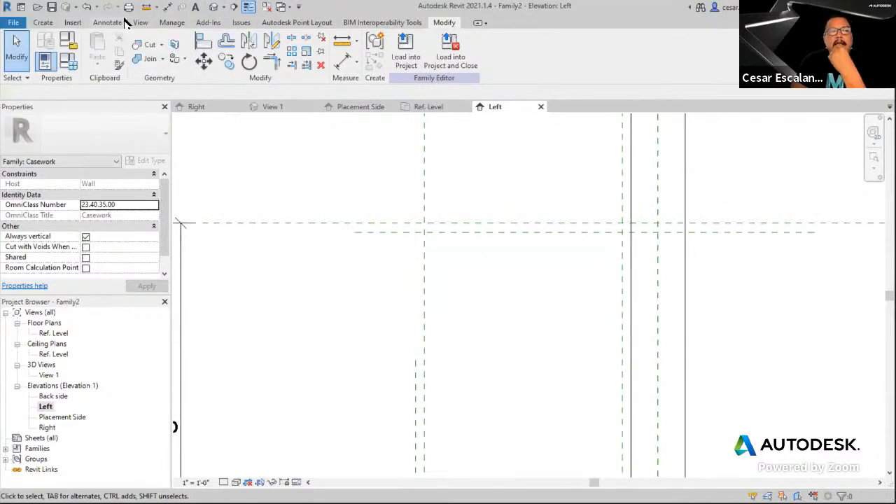
left_click(169, 8)
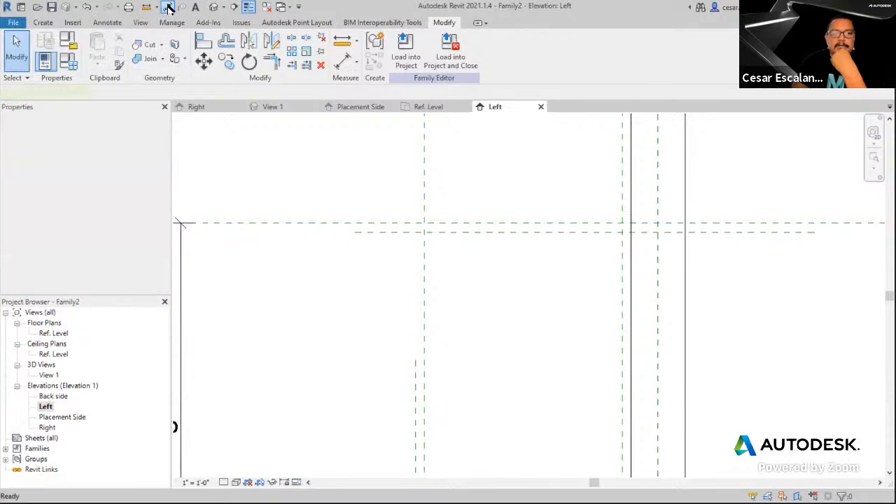
left_click(514, 224)
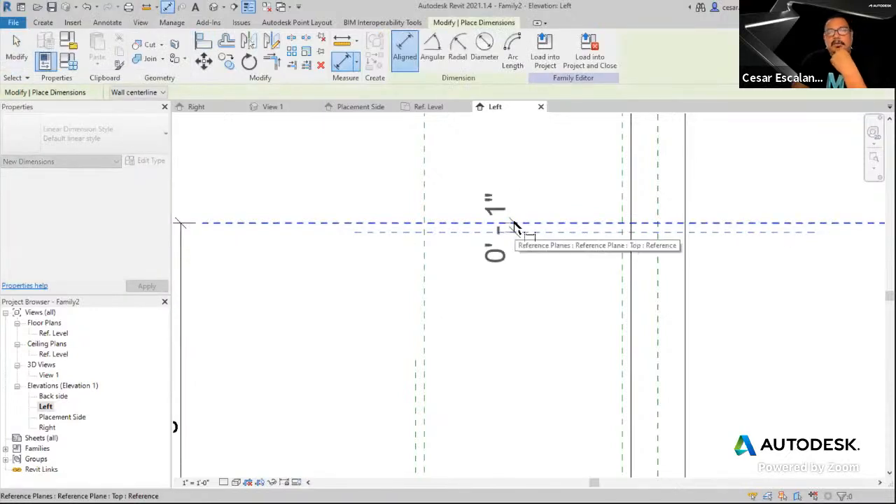
left_click(539, 225)
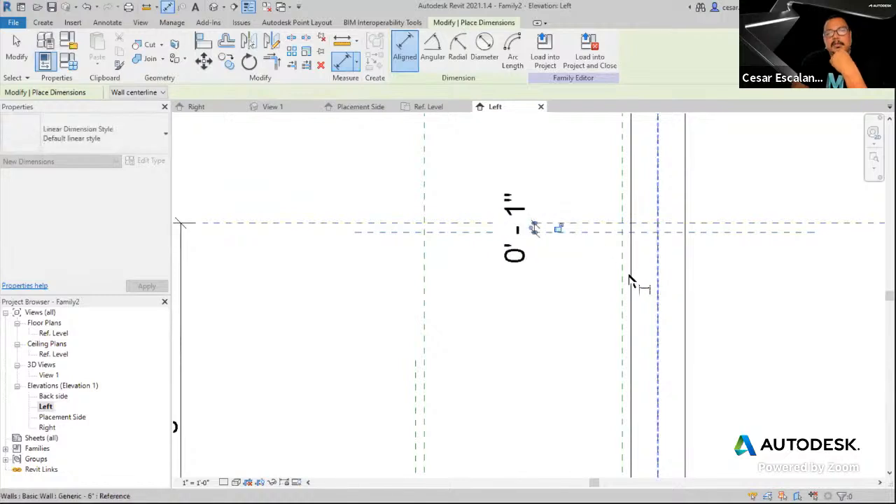
left_click(558, 231)
Place an aligned dimension between the Bottom plane and the inset plane above it, and lock it
middle_click_drag(570, 254, 551, 165)
scroll(550, 165, "down", 2)
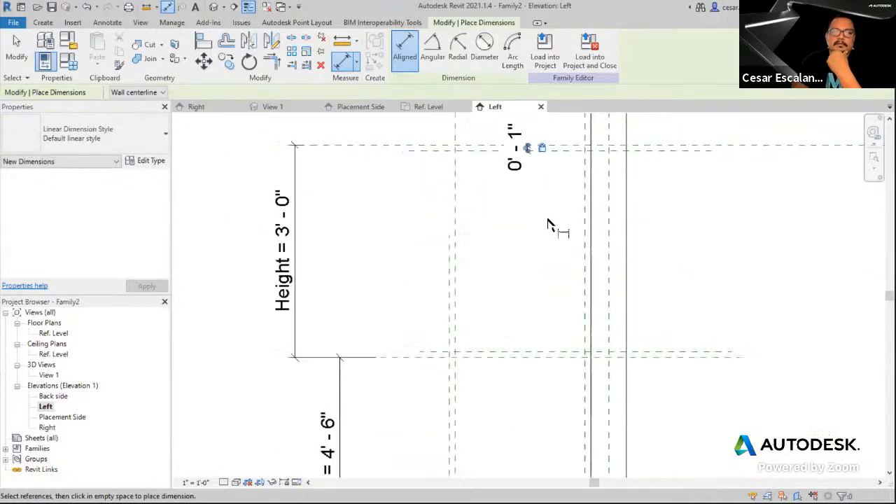
scroll(528, 363, "up", 1)
left_click(530, 359)
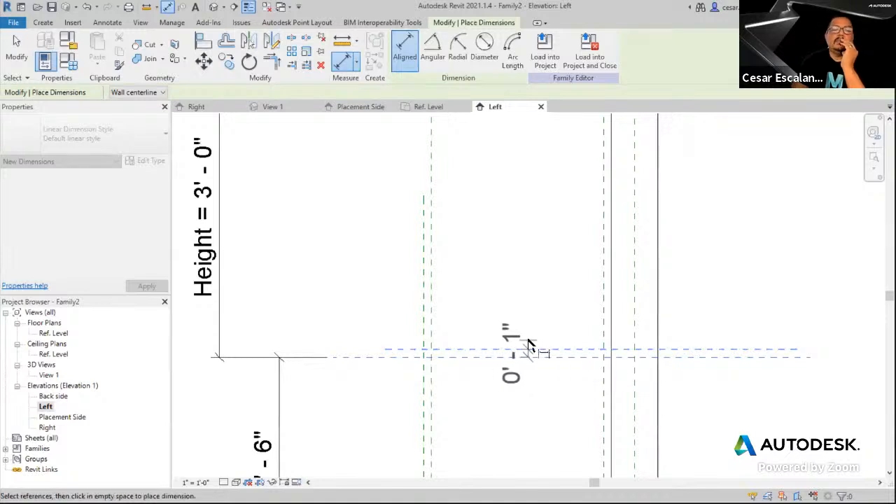
left_click(528, 350)
scroll(631, 383, "down", 4)
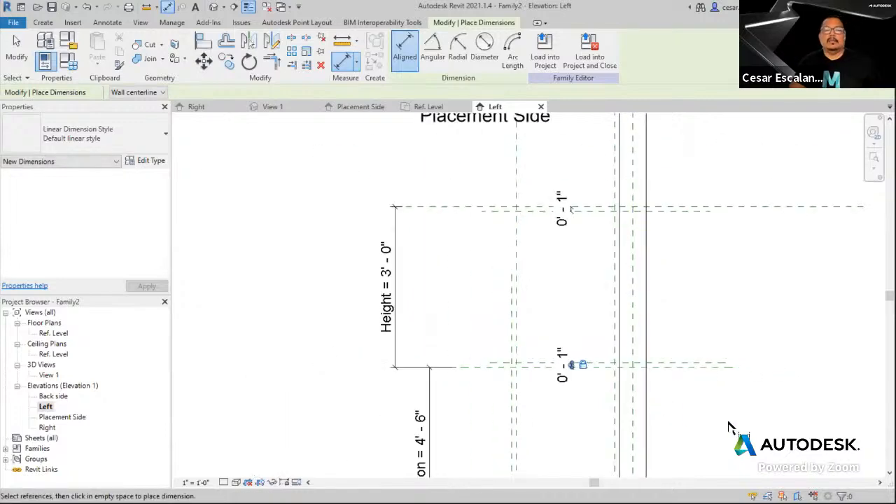
middle_click_drag(736, 429, 639, 414)
scroll(636, 414, "down", 2)
key("Escape")
key("Escape")
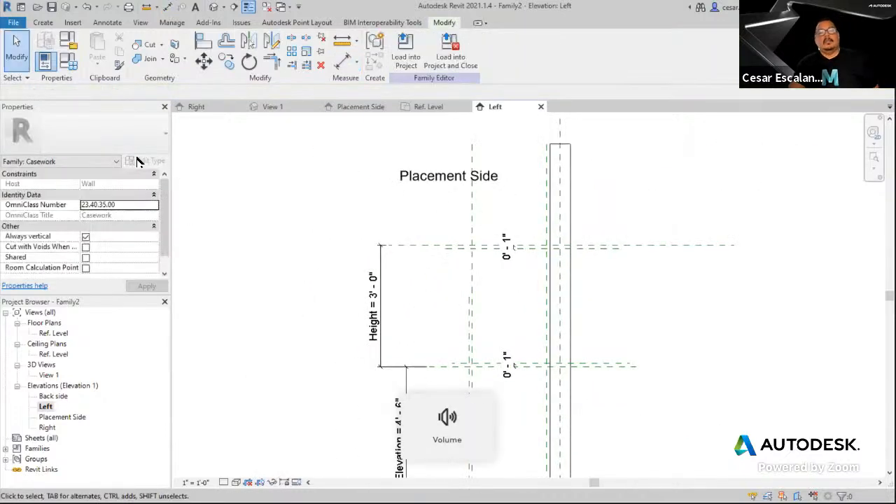
Flex the locked inset planes by applying a Height of 4' 0" in the family types
left_click(68, 60)
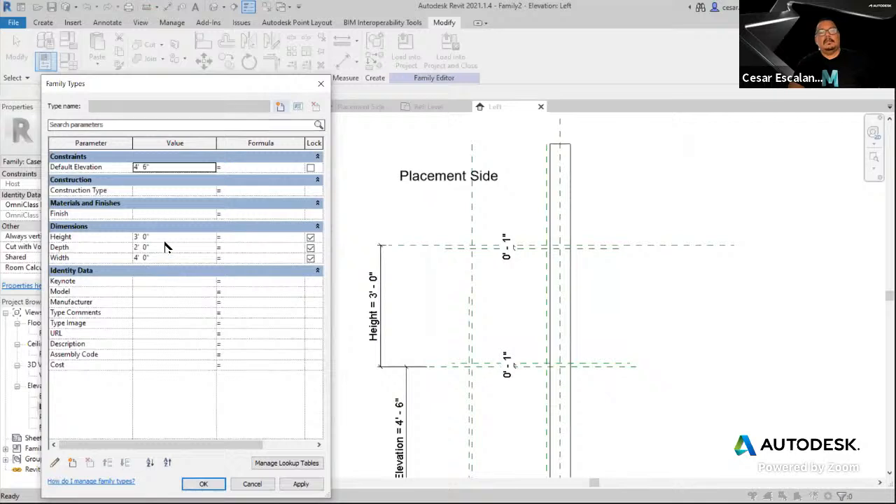
left_click(166, 237)
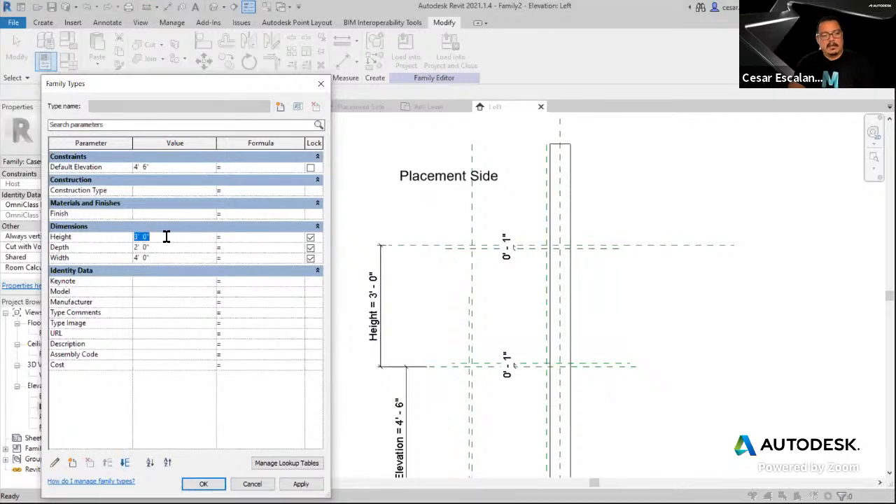
type("4")
left_click(287, 484)
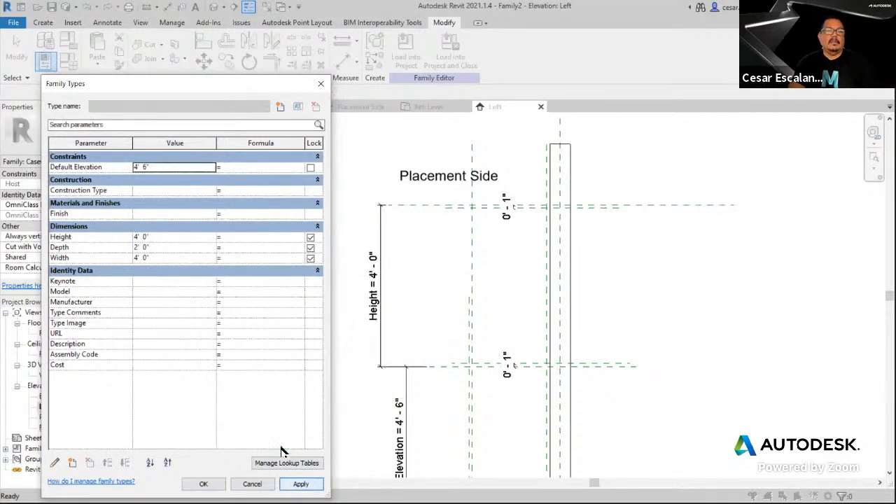
Flex the inset planes again by applying a Height of 3' in the family types and accept the change
left_click(169, 239)
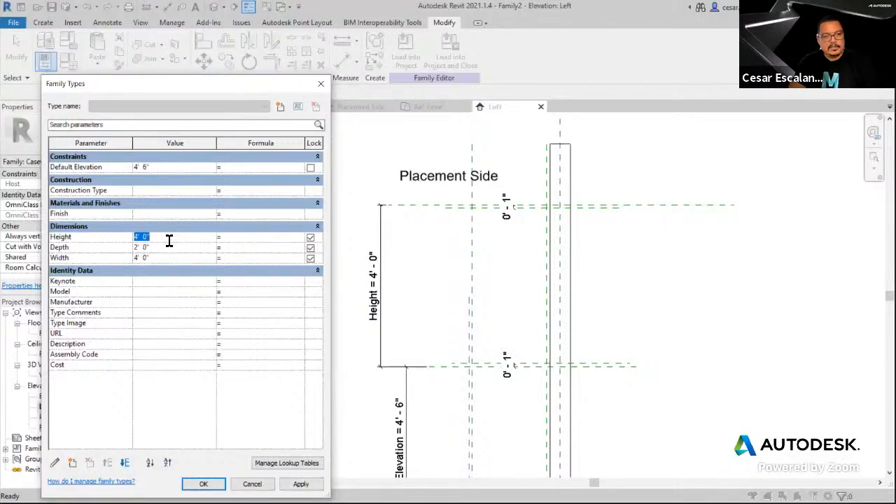
type("3")
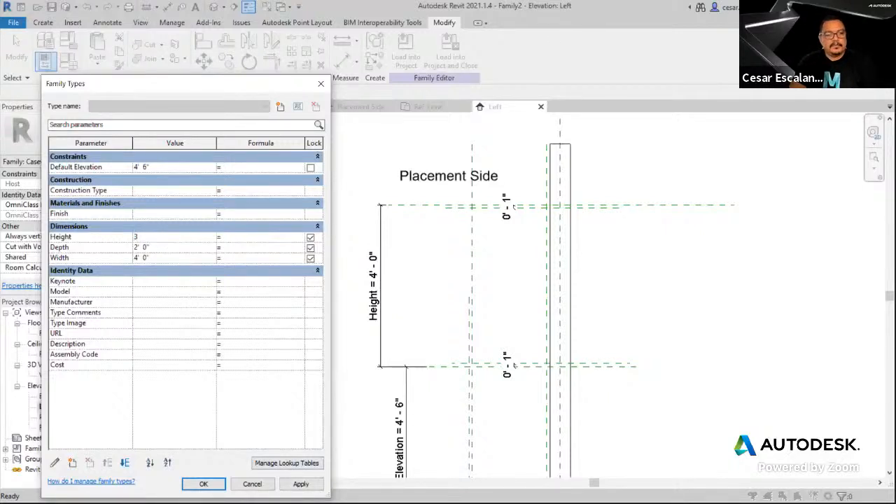
left_click(299, 484)
left_click(203, 484)
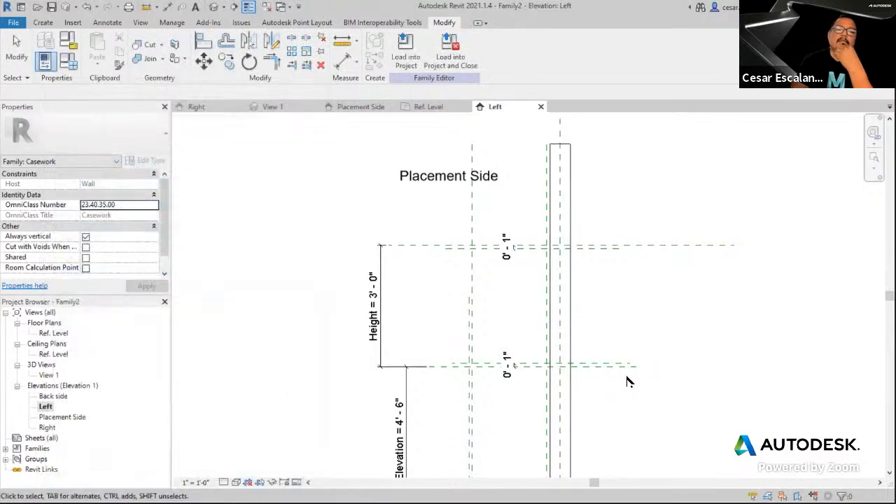
Open the Ref. Level floor plan and examine the 1" inset planes between the Left, Center and Right planes along the cabinet front
scroll(663, 366, "down", 1)
double_click(54, 333)
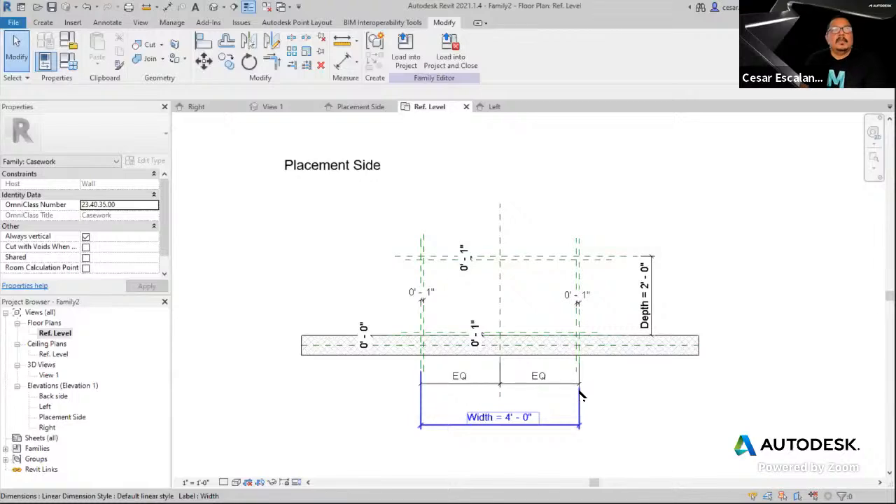
left_click(690, 380)
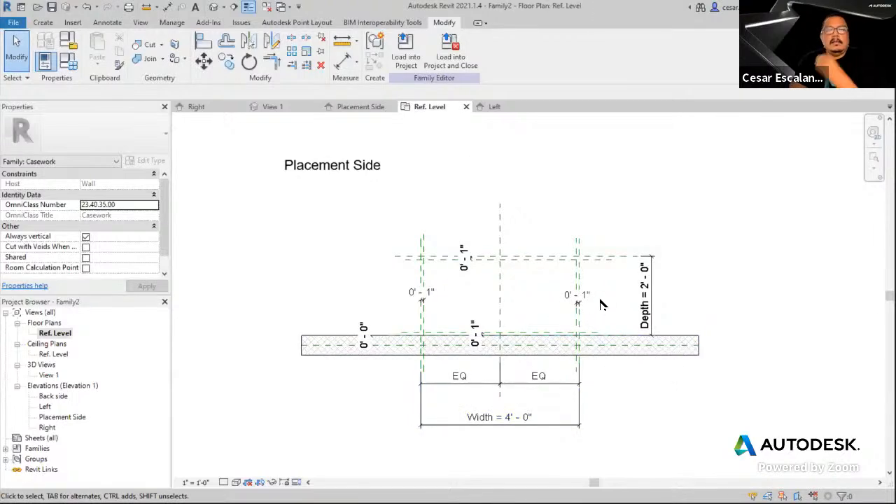
left_click(651, 280)
key("Escape")
scroll(594, 283, "up", 3)
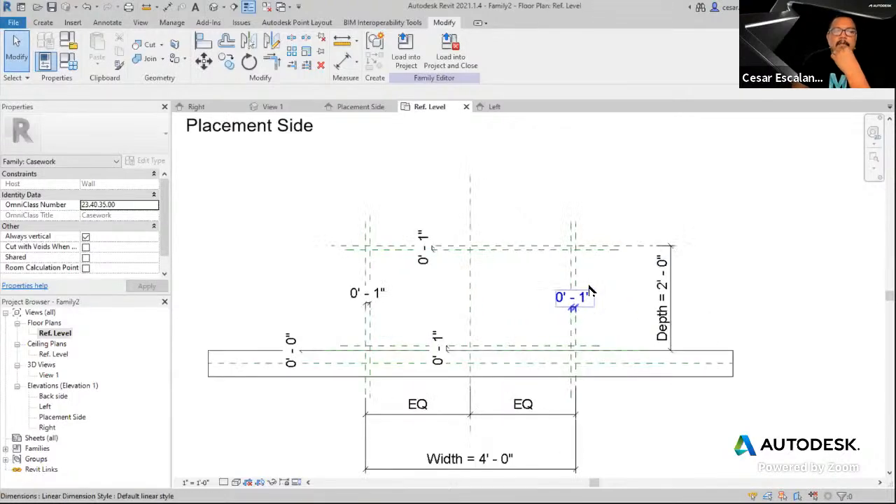
middle_click_drag(596, 273, 613, 301)
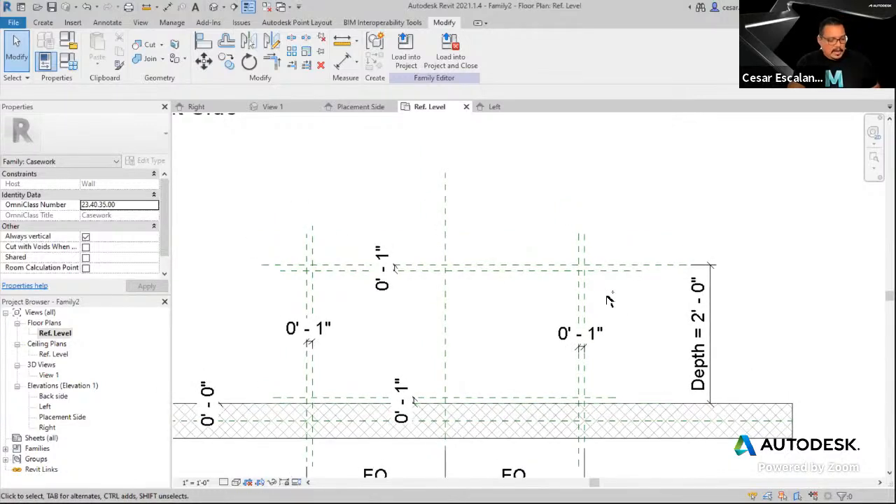
mouse_move(305, 264)
left_mouse_down()
mouse_move(344, 273)
mouse_move(431, 268)
mouse_move(313, 264)
left_mouse_up()
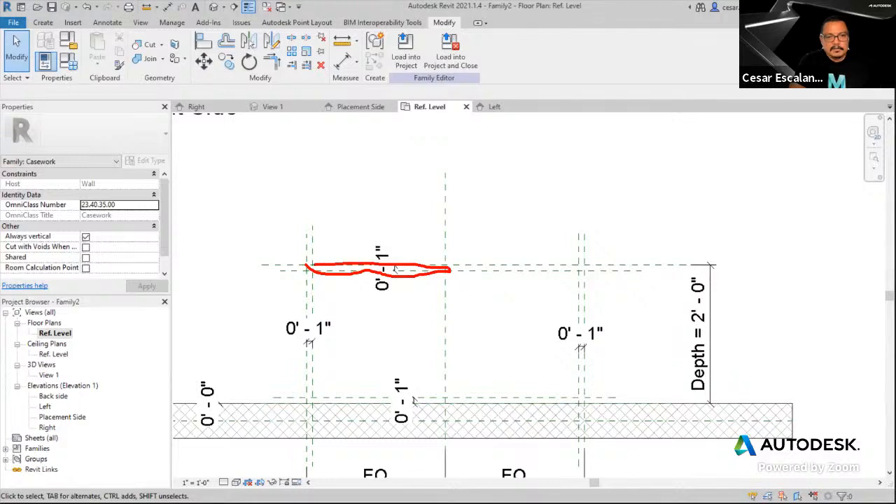
mouse_move(455, 266)
left_mouse_down()
mouse_move(580, 272)
mouse_move(467, 266)
left_mouse_up()
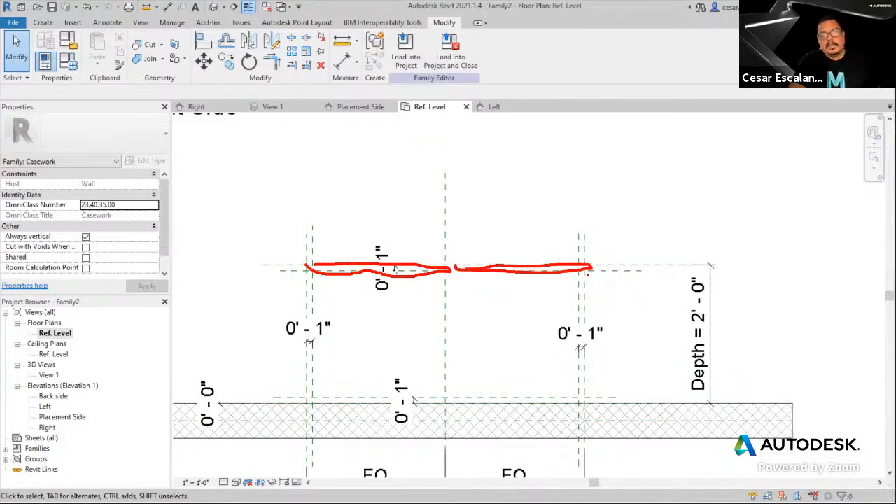
left_click_drag(628, 271, 643, 271)
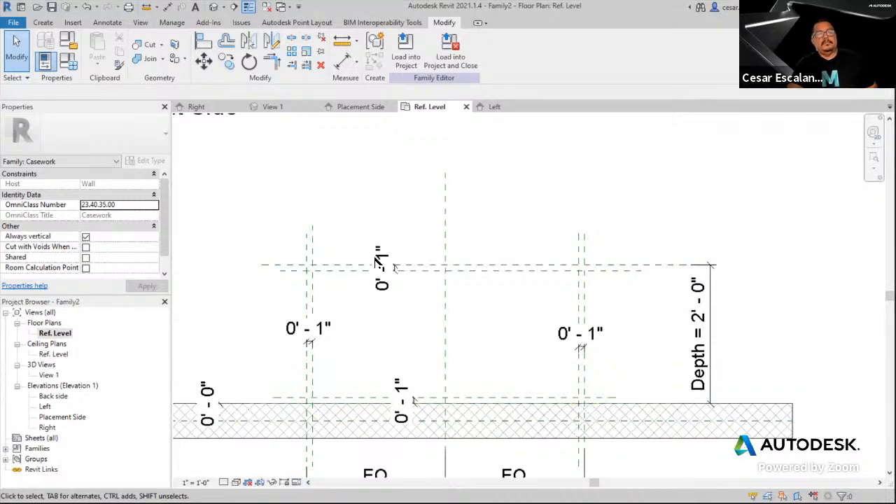
scroll(699, 178, "down", 1)
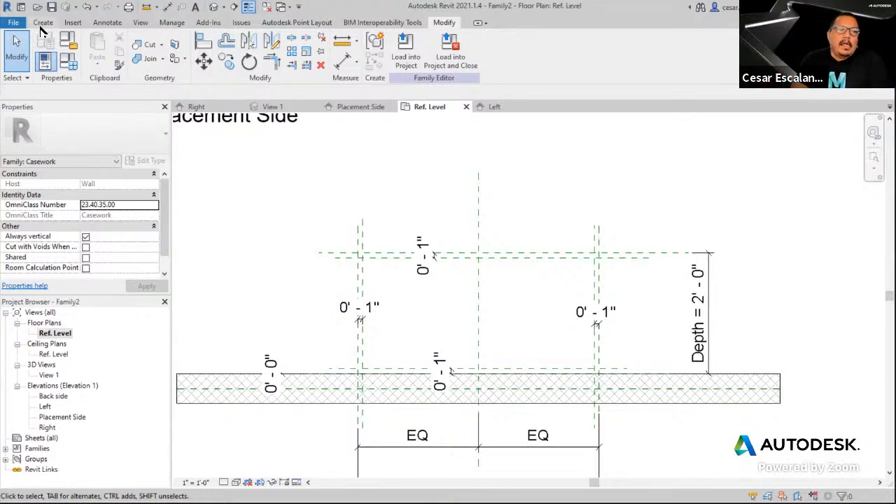
Start a solid extrusion and set its work plane to Reference Plane : Bottom
left_click(42, 24)
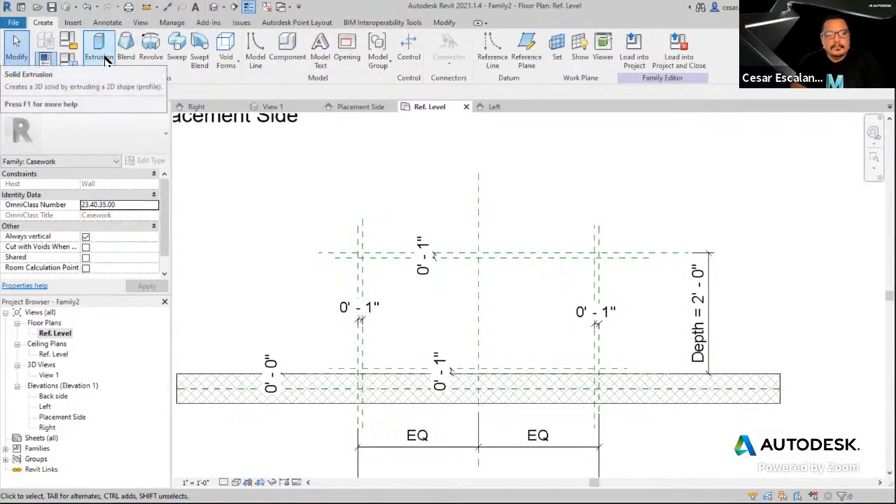
left_click(99, 50)
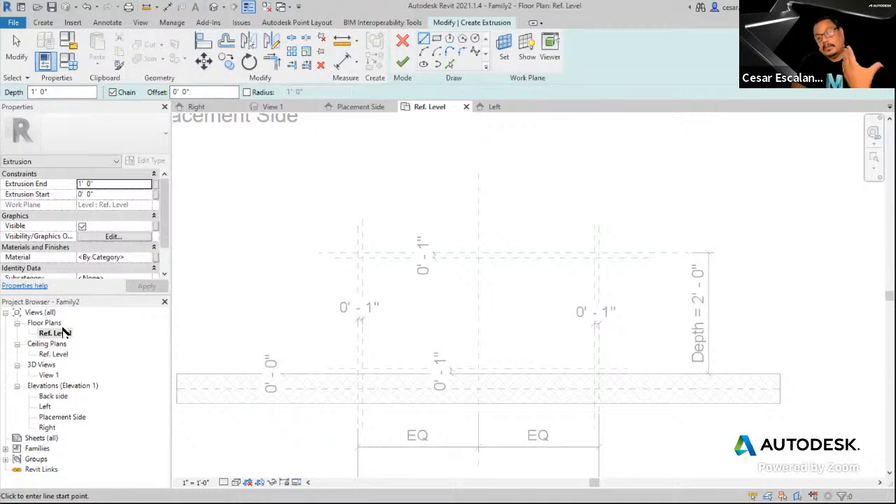
left_click(505, 52)
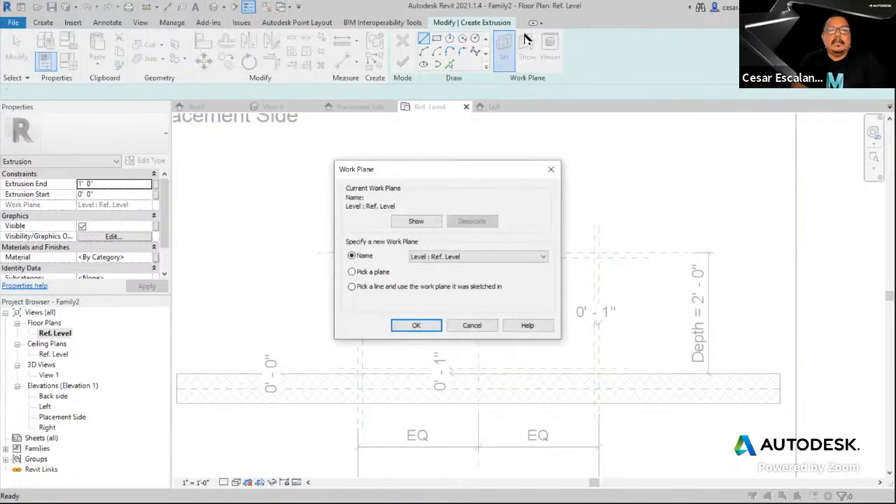
left_click(478, 257)
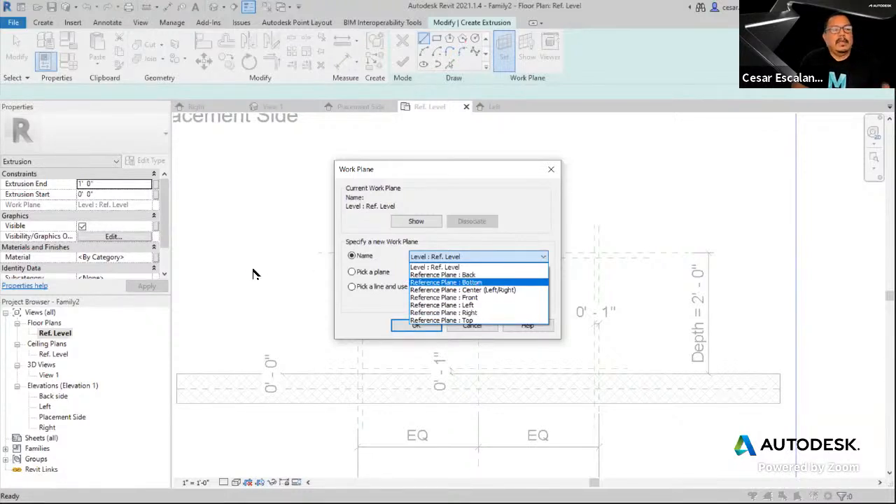
left_click(477, 283)
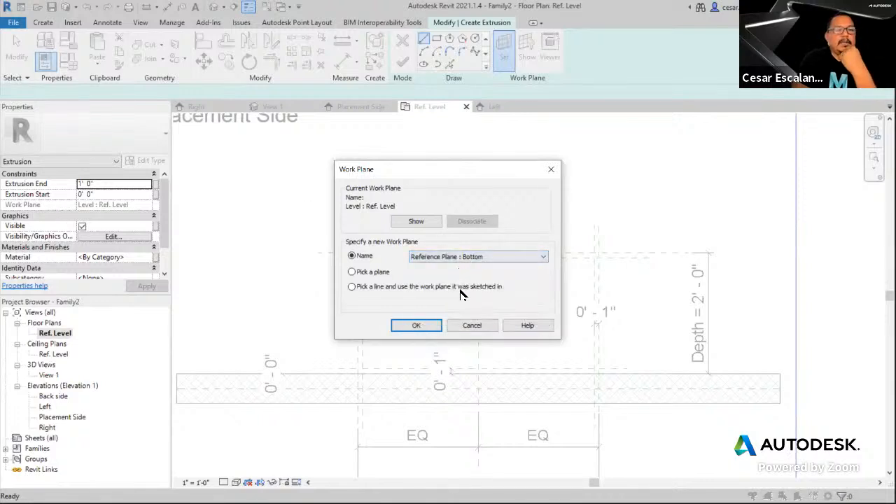
left_click(416, 325)
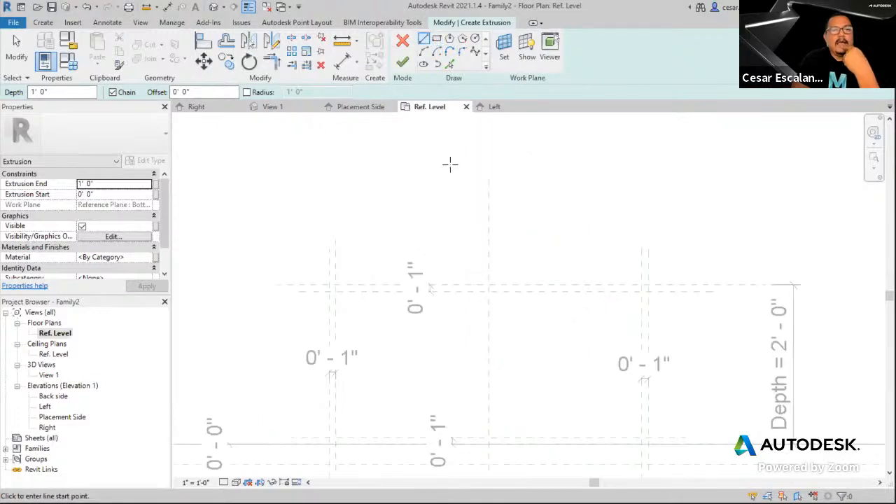
Sketch a 4'-0" by 1'-11" rectangle from the Right plane at the wall face to the Left plane at the front inset plane, and finish the extrusion
scroll(450, 163, "up", 3)
scroll(439, 129, "down", 1)
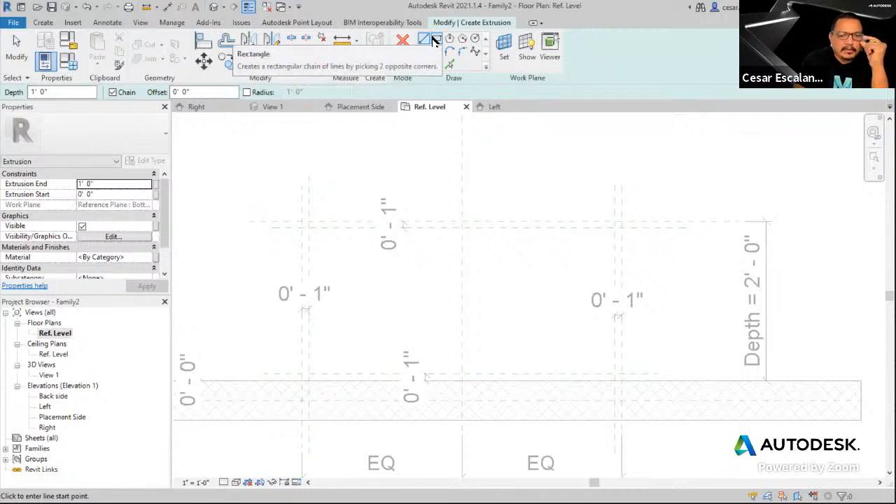
left_click(434, 40)
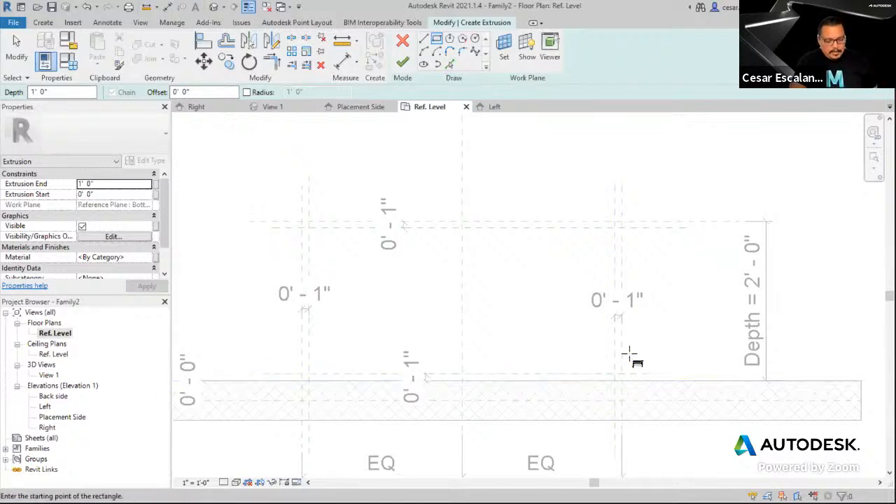
key("s")
key("i")
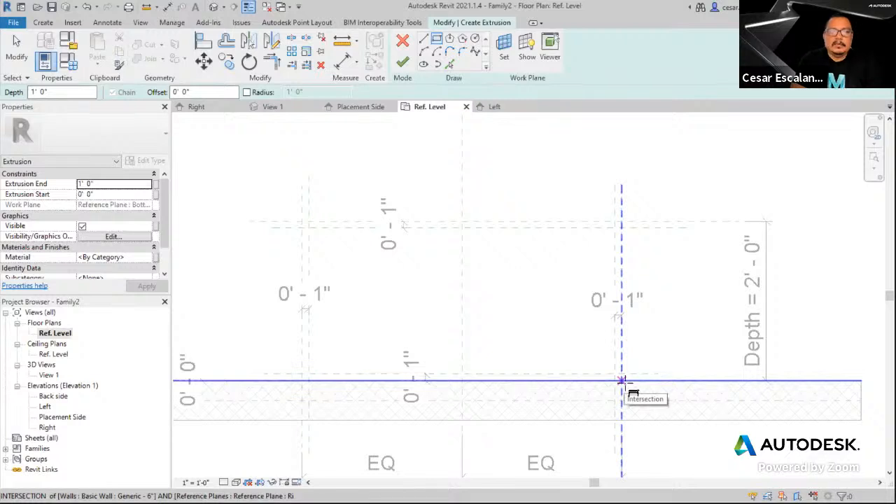
left_click(621, 382)
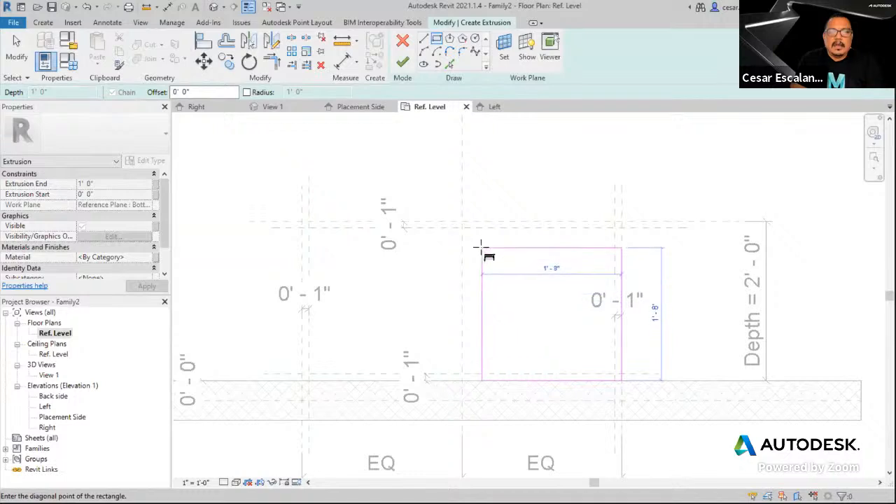
scroll(316, 228, "up", 4)
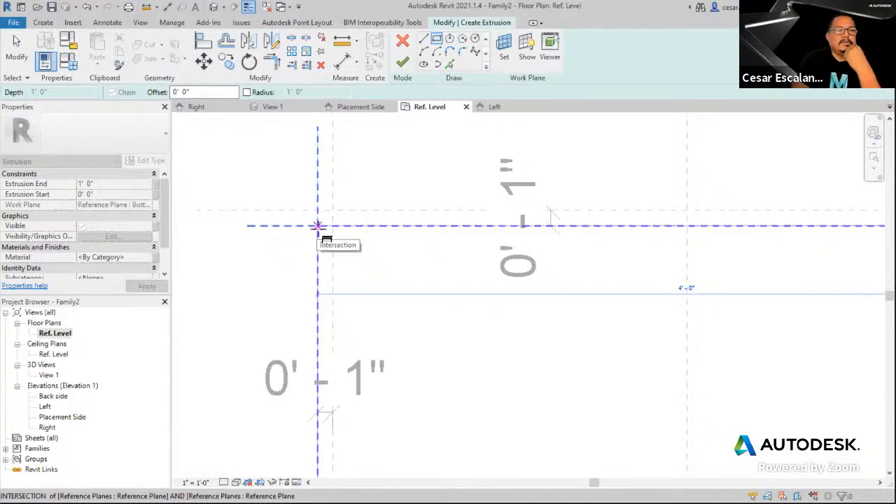
left_click(318, 225)
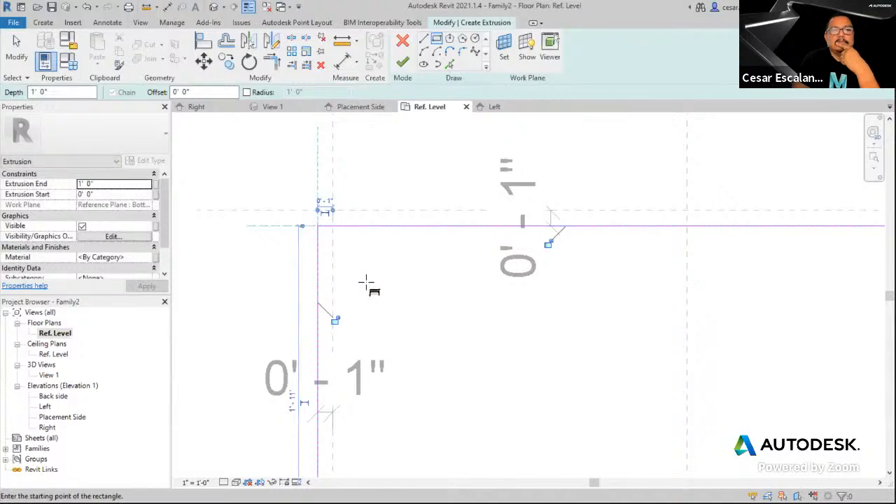
scroll(392, 284, "down", 3)
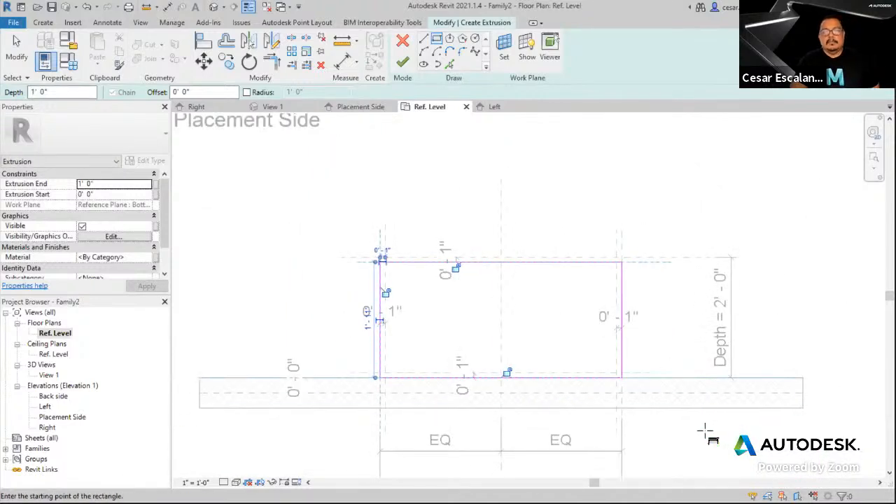
key("Escape")
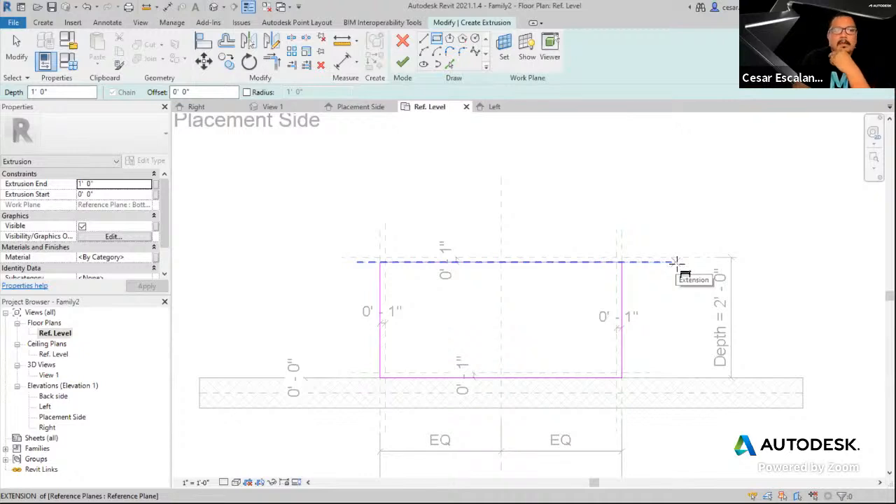
left_click(402, 65)
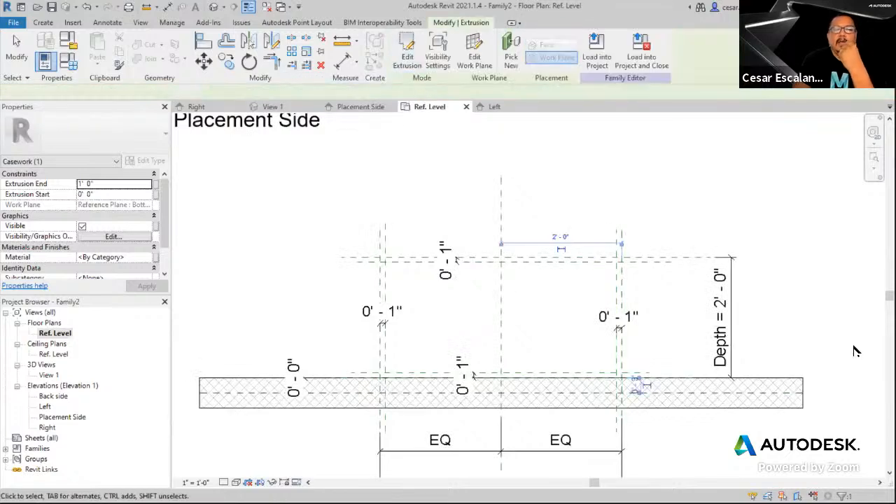
Open the Left elevation and examine how the extrusion sits relative to the Bottom and Top planes
double_click(45, 407)
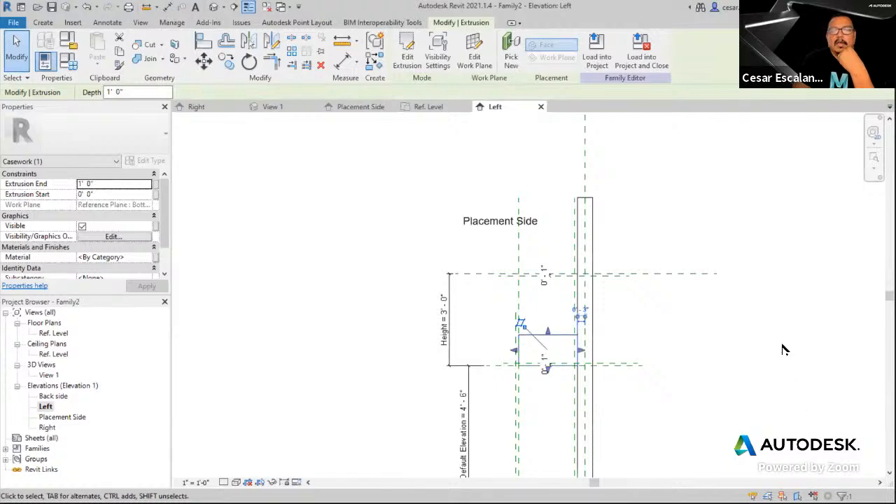
scroll(650, 382, "up", 1)
scroll(639, 361, "up", 2)
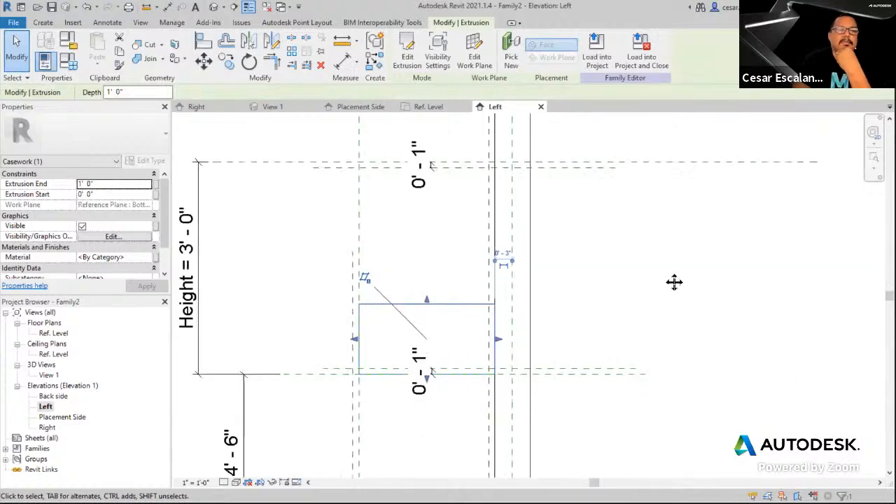
middle_click_drag(674, 282, 726, 296)
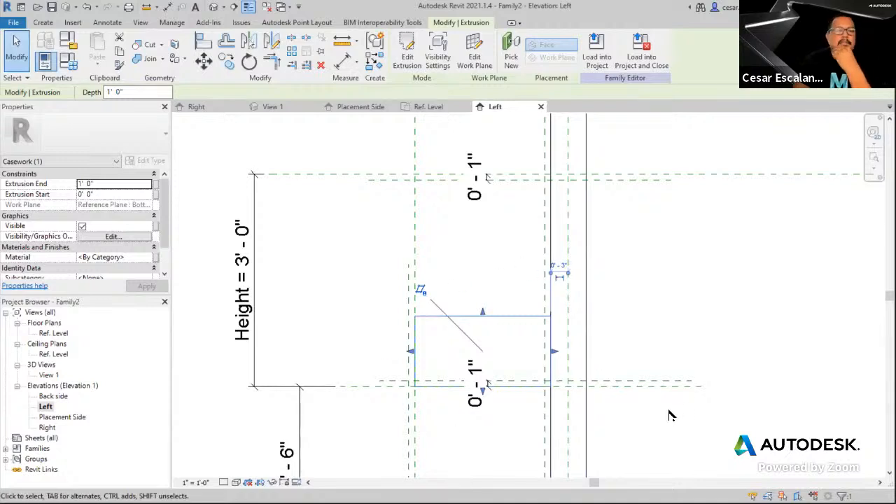
left_click(693, 332)
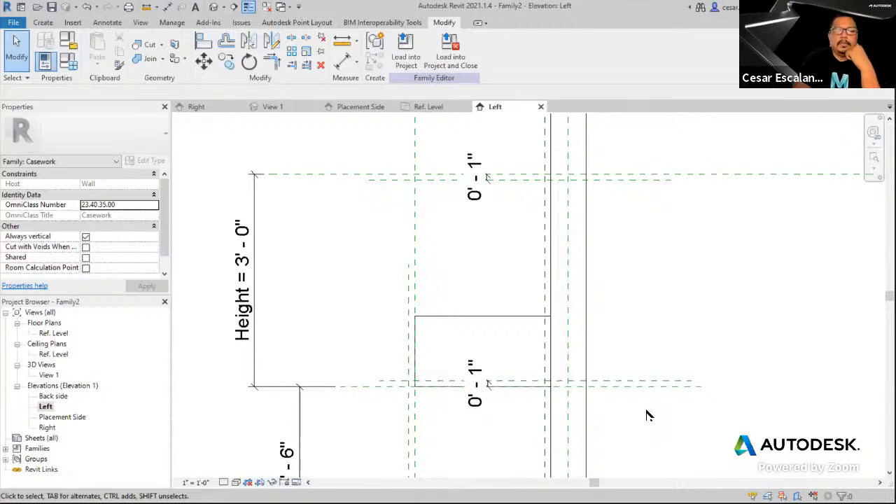
scroll(635, 398, "down", 2)
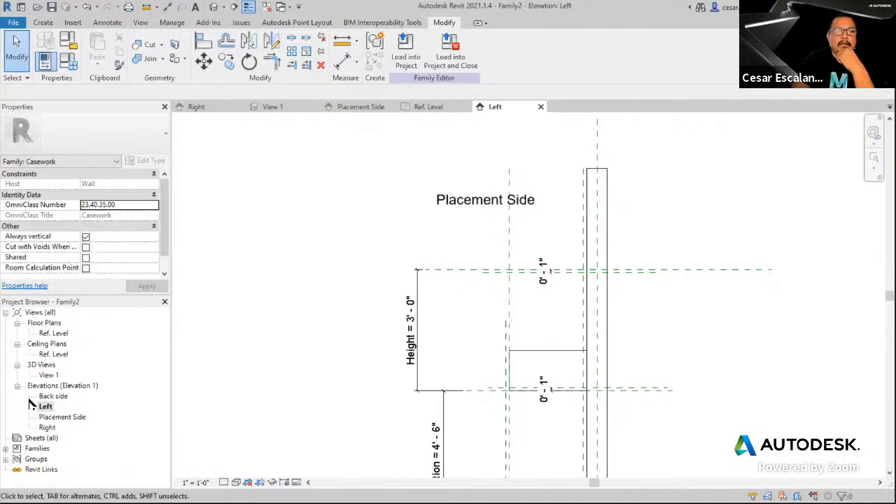
scroll(629, 413, "up", 1)
scroll(629, 413, "up", 1)
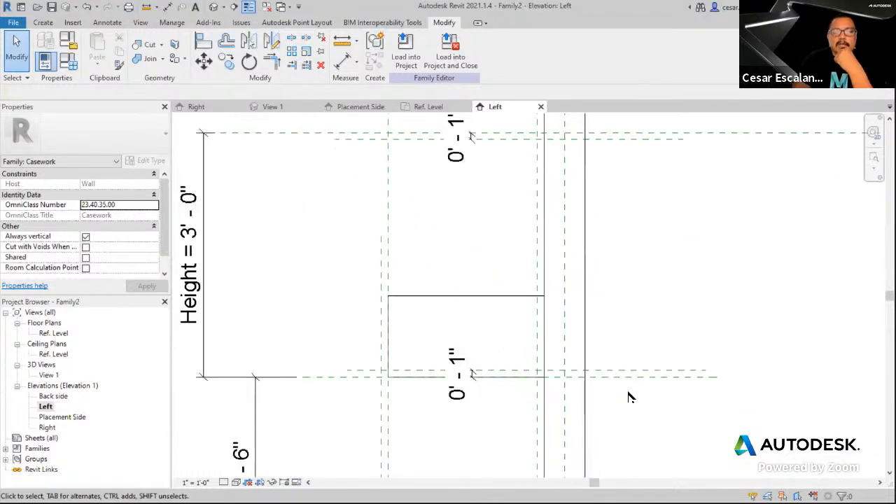
Select the reference plane at the extrusion's base and check its name in the properties
left_click(629, 382)
scroll(628, 384, "down", 2)
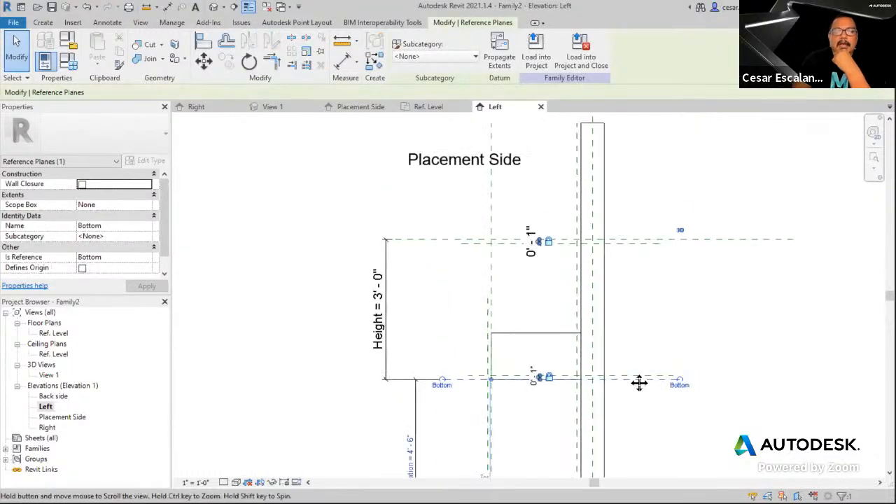
middle_click_drag(638, 380, 602, 296)
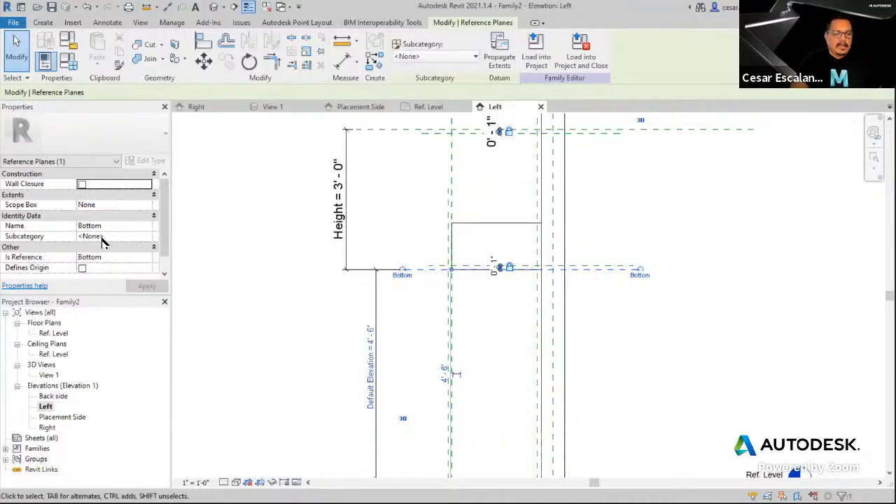
left_click_drag(74, 217, 113, 234)
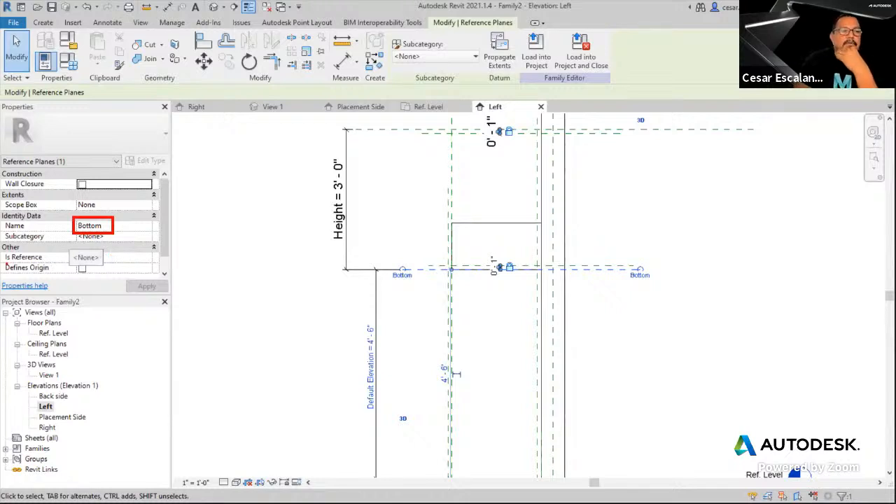
left_click_drag(5, 264, 43, 263)
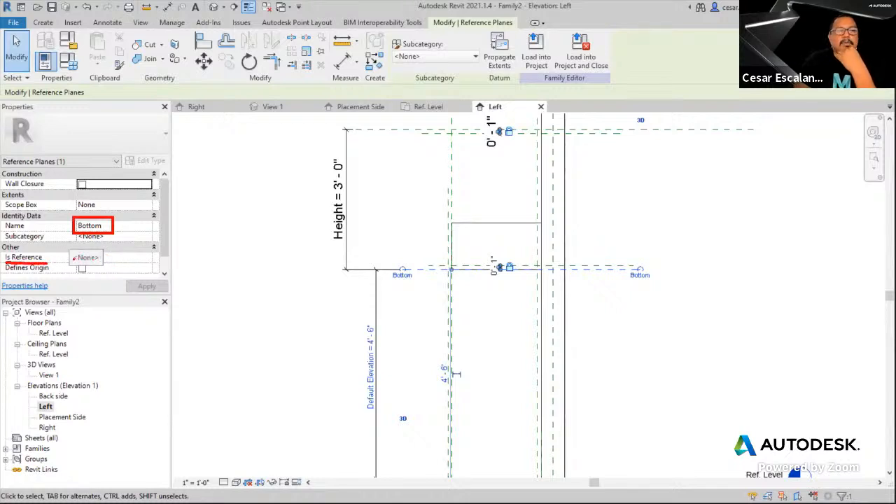
left_click_drag(45, 195, 70, 209)
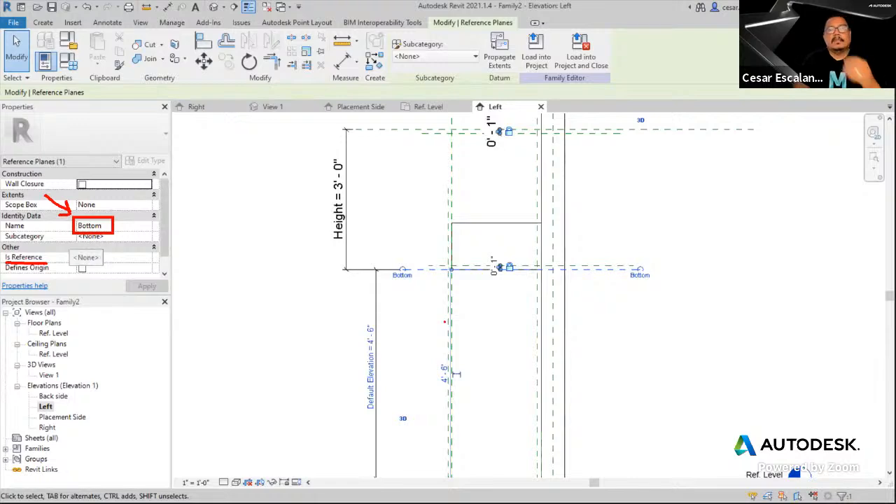
left_click(660, 324)
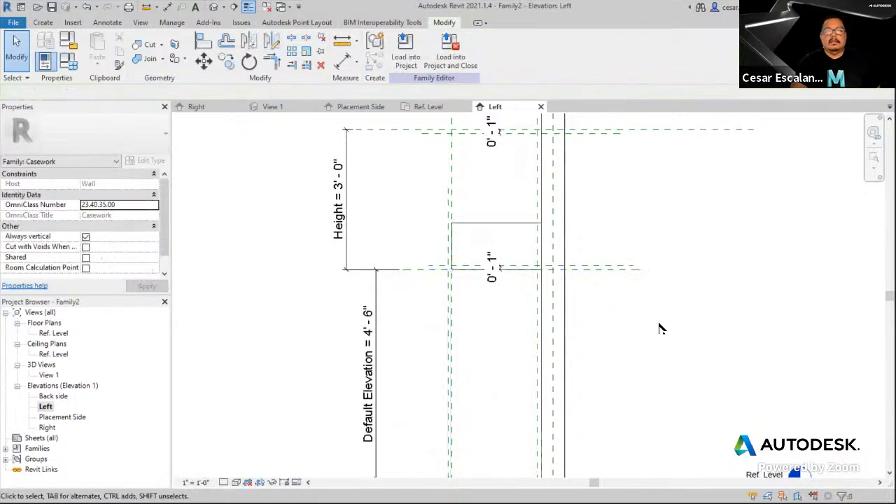
Select the upper reference plane of the Height dimension and check its name in the properties
middle_click_drag(660, 324, 676, 388)
scroll(662, 196, "up", 1)
scroll(663, 198, "up", 1)
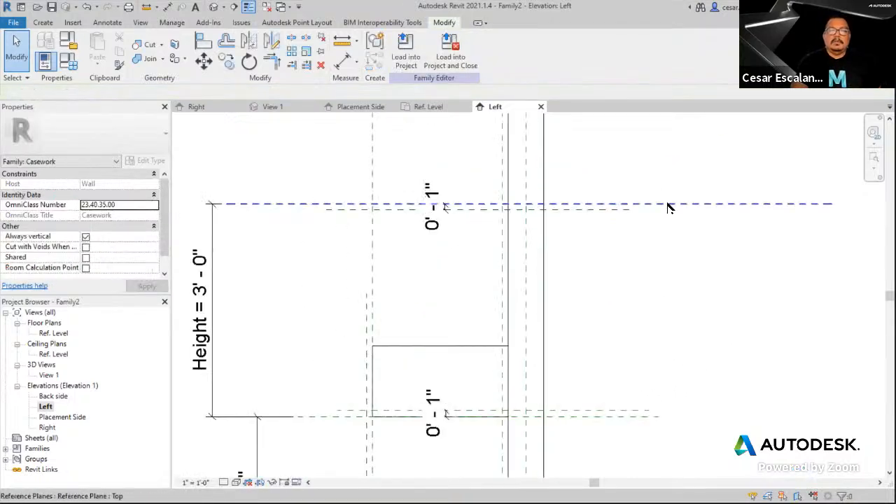
left_click(668, 203)
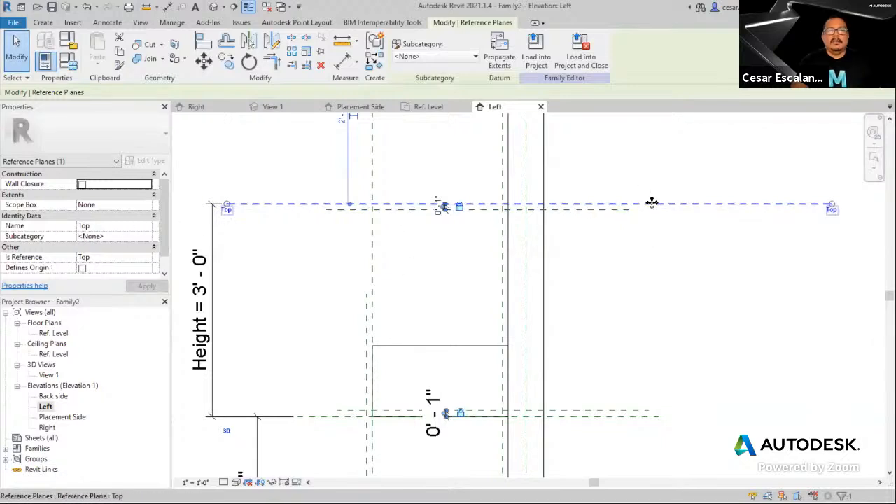
left_click(119, 226)
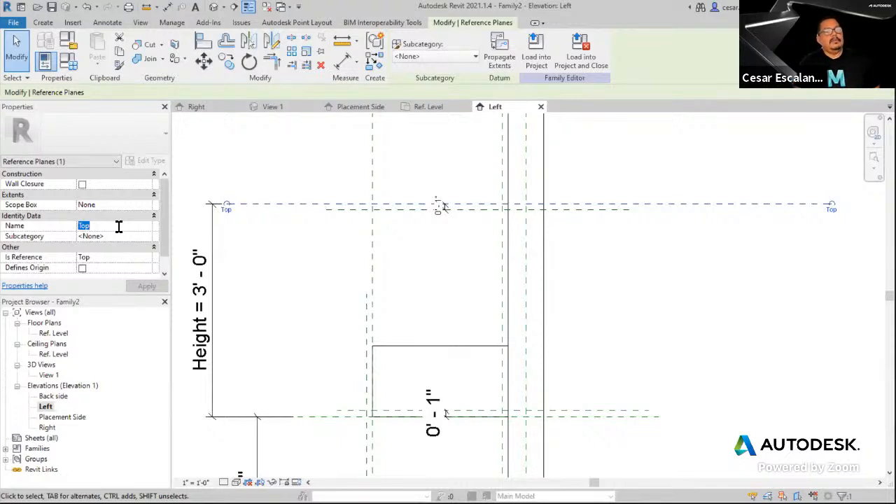
left_click(616, 359)
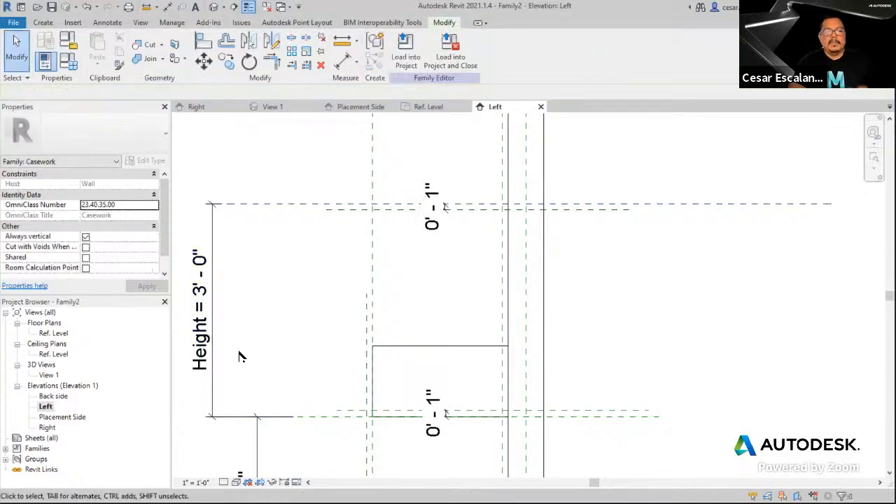
Stretch the extrusion's upper edge to the Top reference plane for a 3'-0" extrusion end, and lock it there
left_click(451, 347)
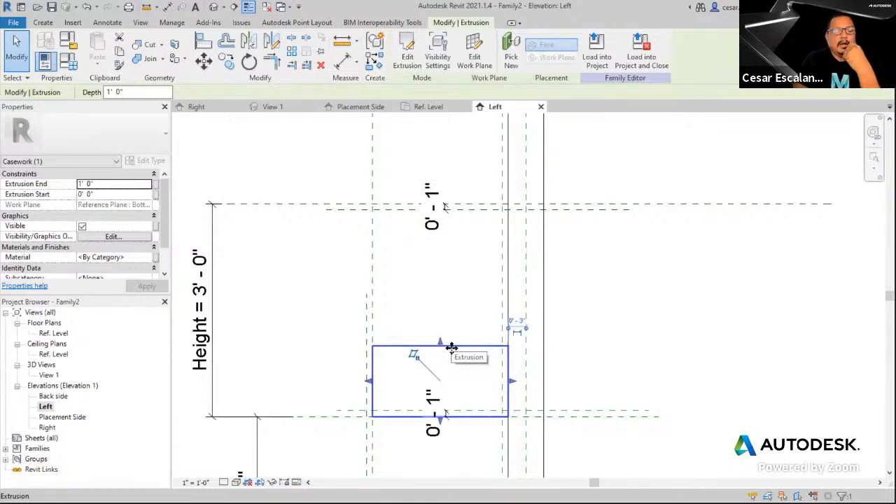
left_click(440, 341)
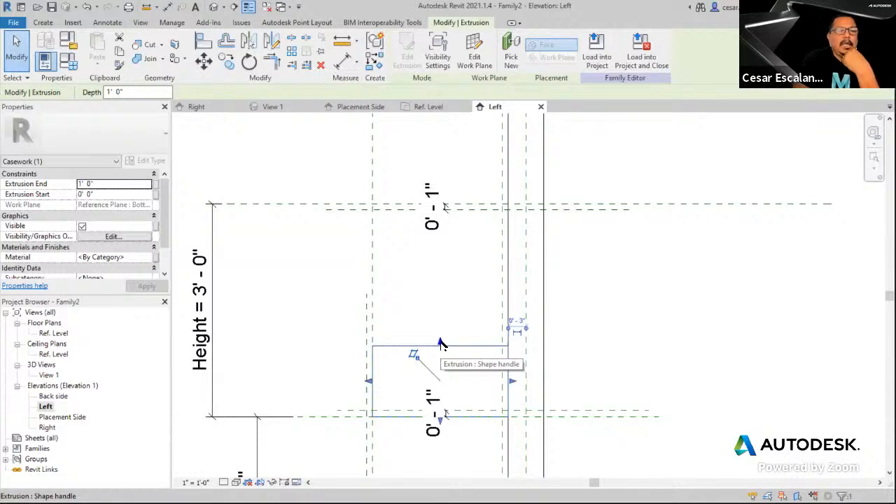
left_click_drag(440, 341, 487, 210)
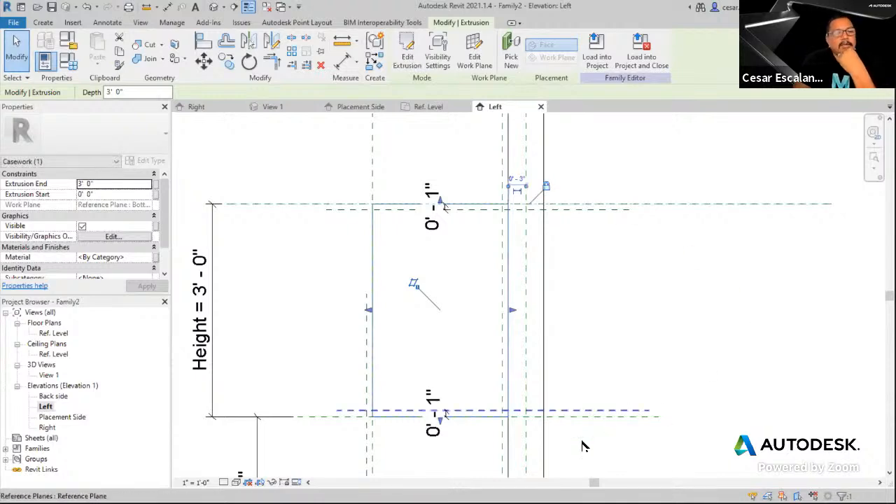
Align the extrusion's lower edge with the Bottom reference plane and lock it to the plane
middle_click_drag(494, 432, 518, 313)
left_click_drag(471, 309, 508, 309)
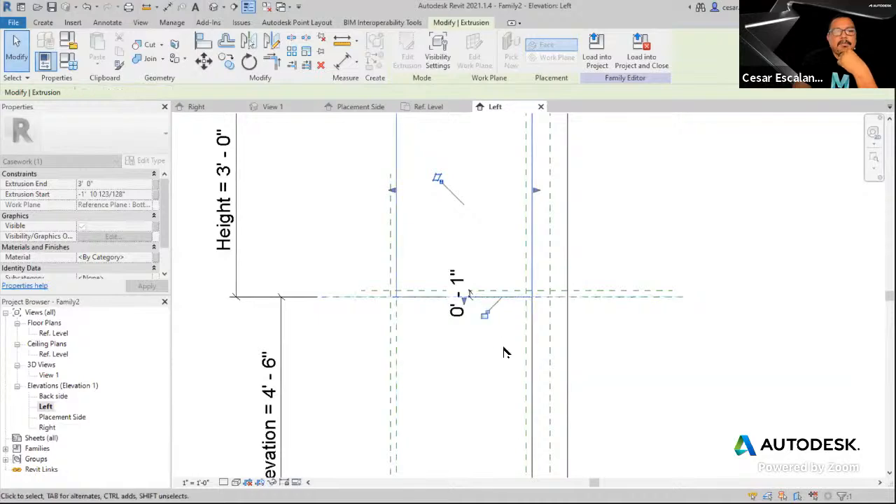
middle_click_drag(671, 369, 568, 430)
scroll(568, 430, "down", 2)
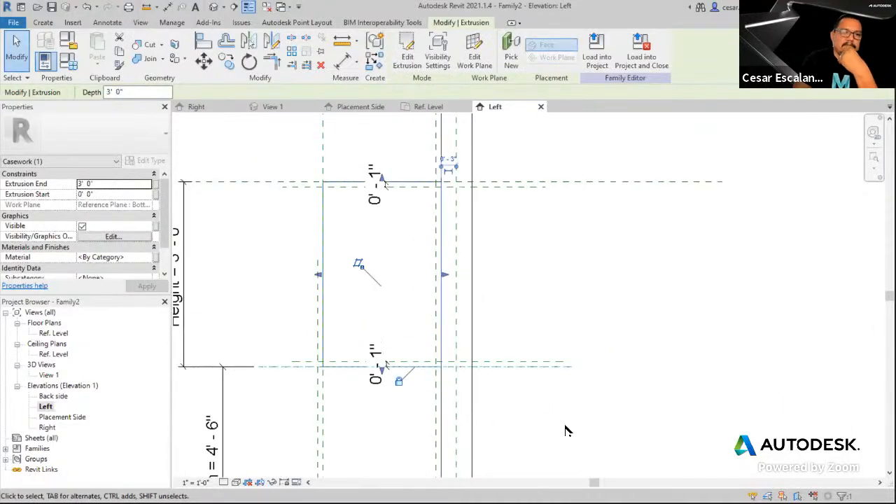
Pull the extrusion's lower edge below the Bottom plane, remove the constraint, and realign and lock the edge to that plane
scroll(425, 397, "up", 3)
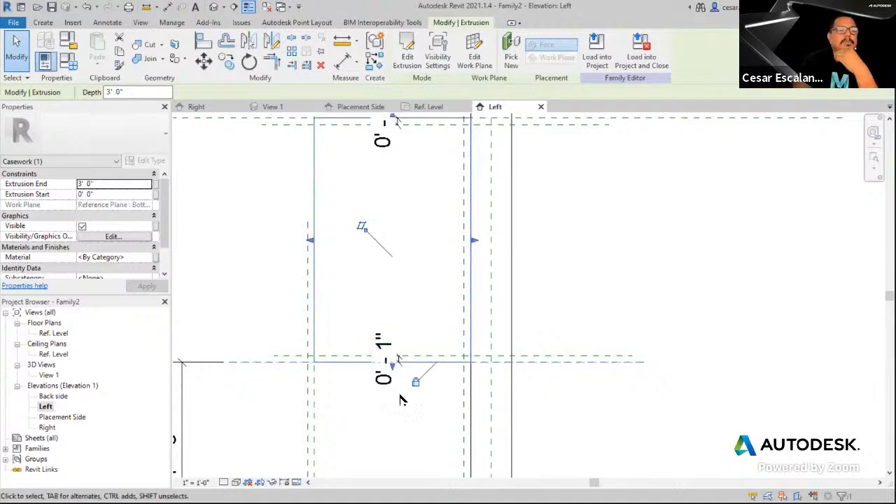
left_click_drag(395, 367, 402, 422)
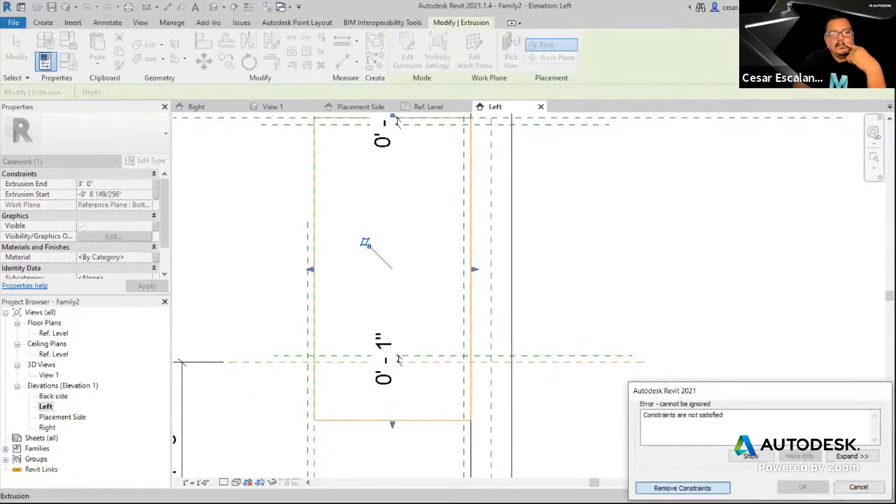
key("Return")
left_click_drag(393, 424, 439, 364)
left_click(421, 381)
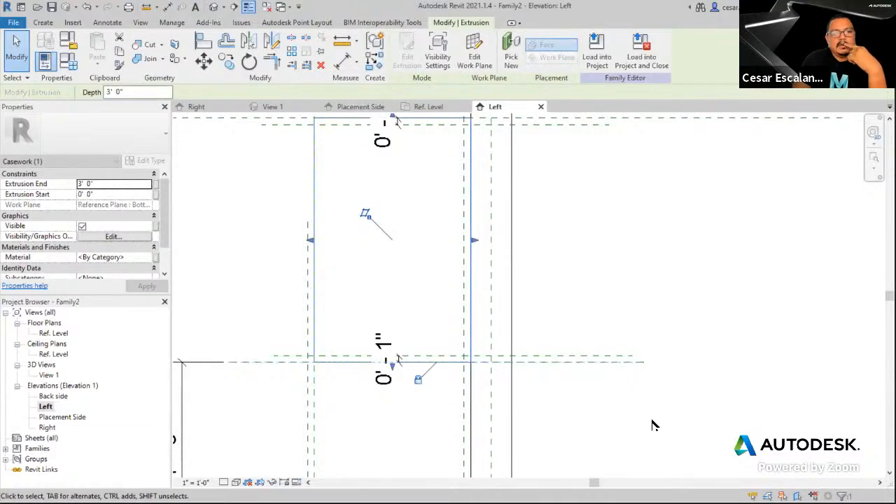
scroll(654, 424, "down", 2)
middle_click_drag(672, 433, 594, 438)
left_click(620, 332)
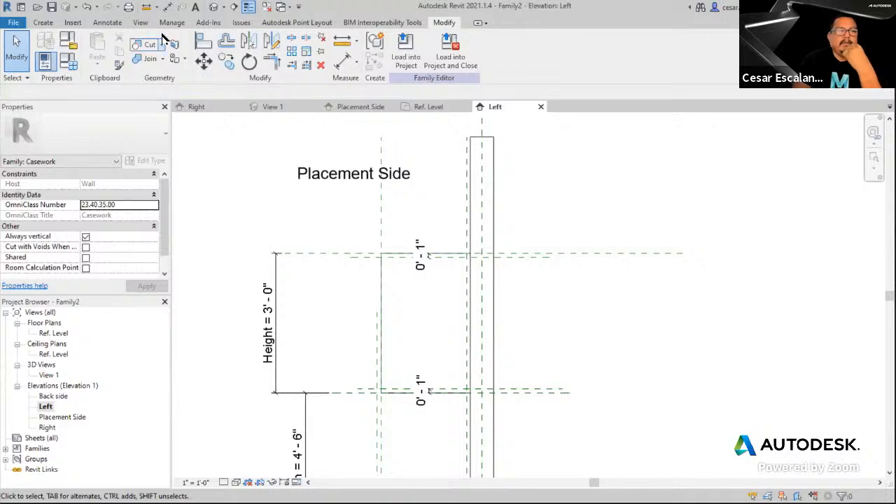
Open the default 3D view and orbit to the side of the wall that carries the cabinet extrusion
left_click(212, 7)
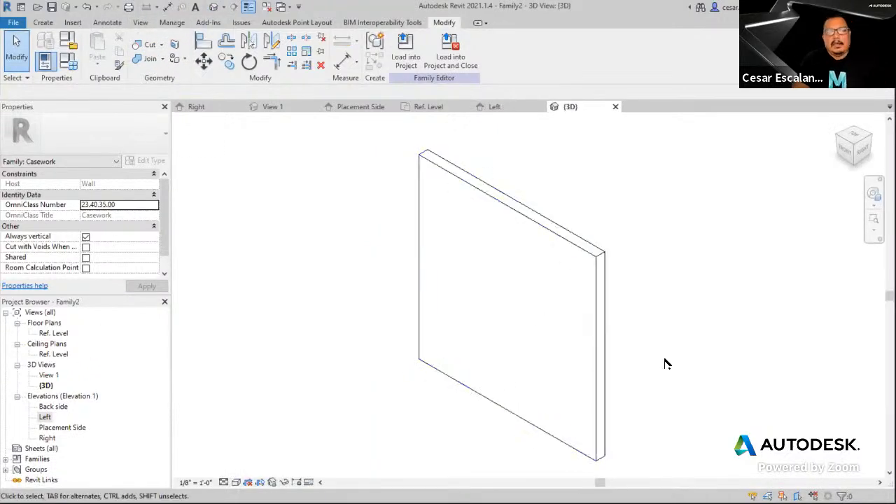
middle_click_drag(655, 358, 481, 376, "shift")
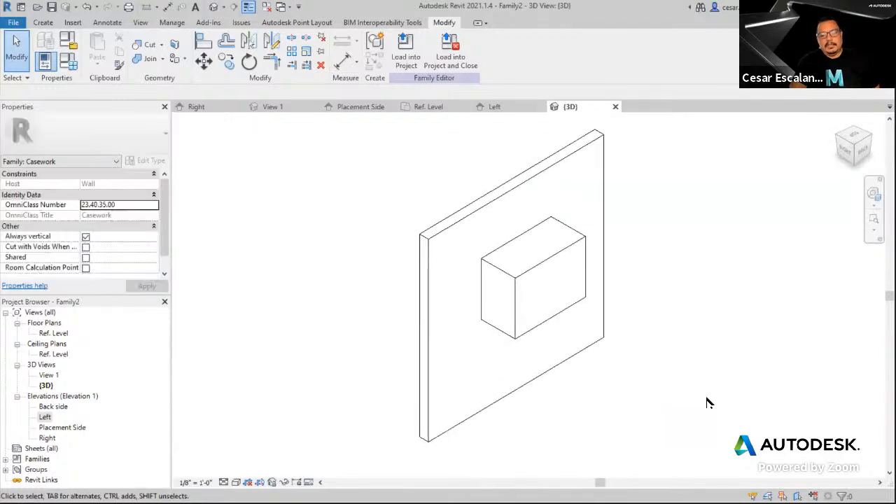
middle_click_drag(706, 399, 649, 398)
Flex the family by setting Height to 4' 0", Depth to 1' 0" and Width to 2' 0", and apply
left_click(73, 65)
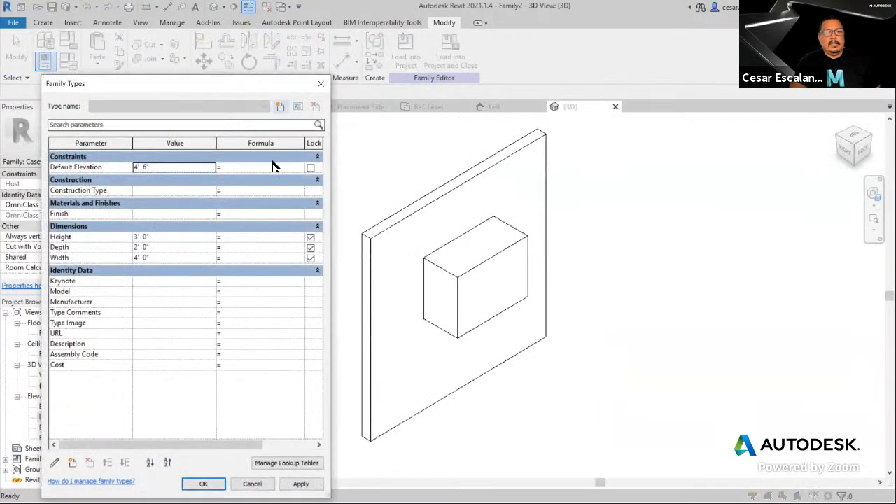
left_click(175, 236)
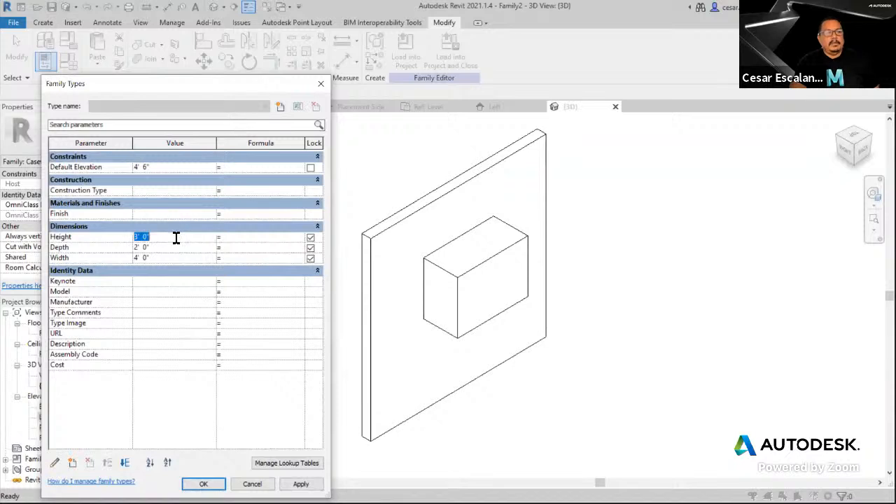
type("4")
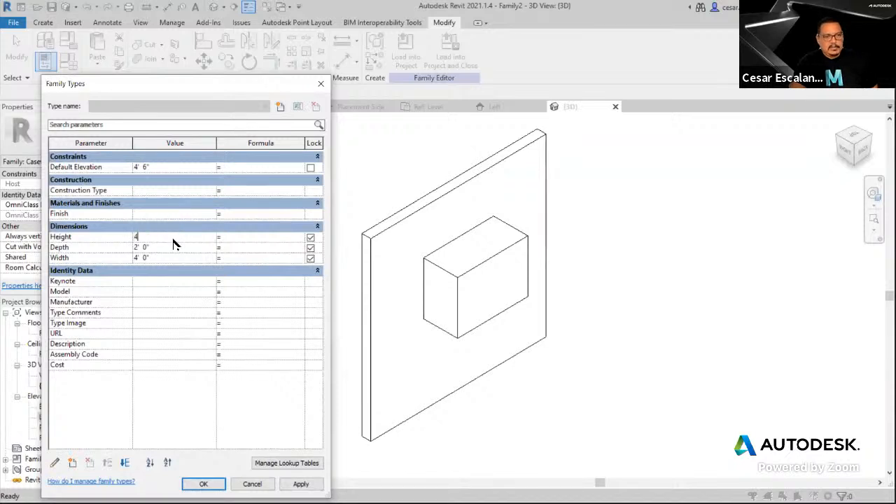
left_click(170, 247)
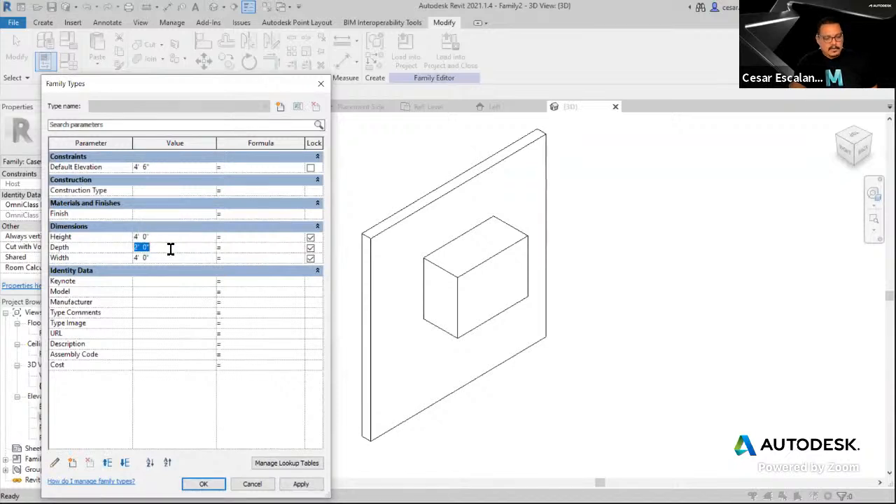
type("1")
left_click(171, 258)
type("2")
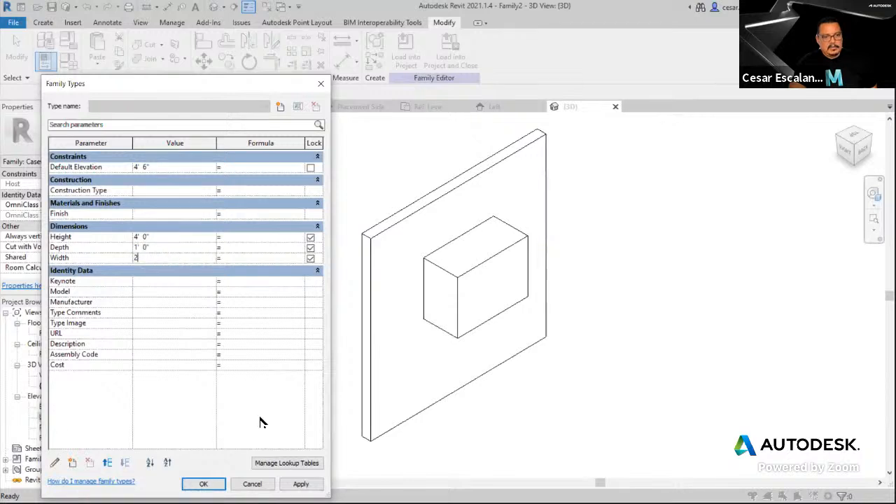
left_click(301, 484)
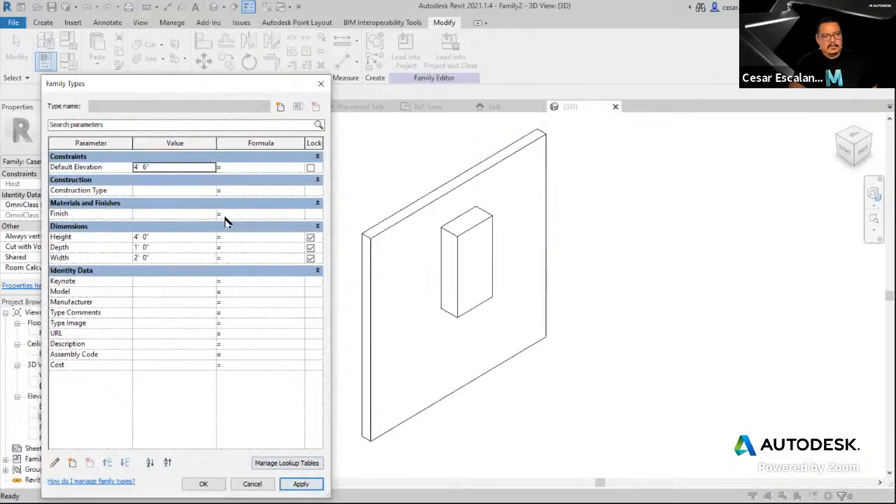
Test the Default Elevation parameter by applying 3' 0", and set it back to 4' 6"
left_click(167, 168)
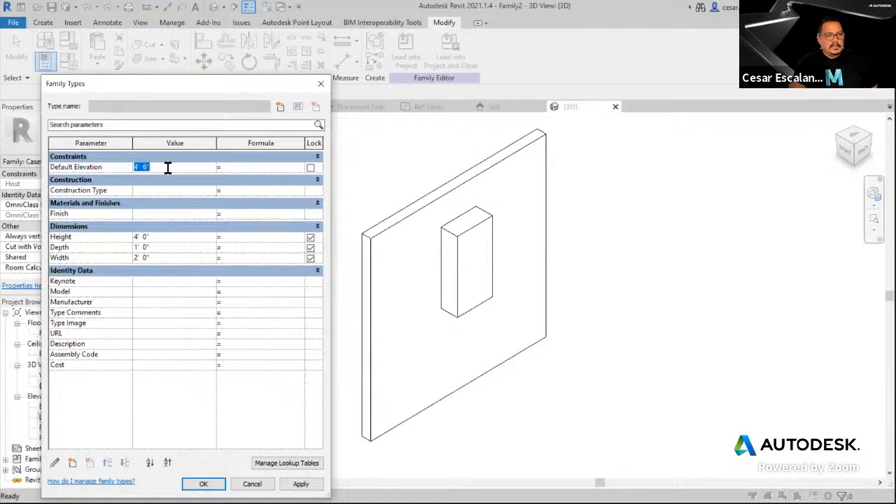
type("3")
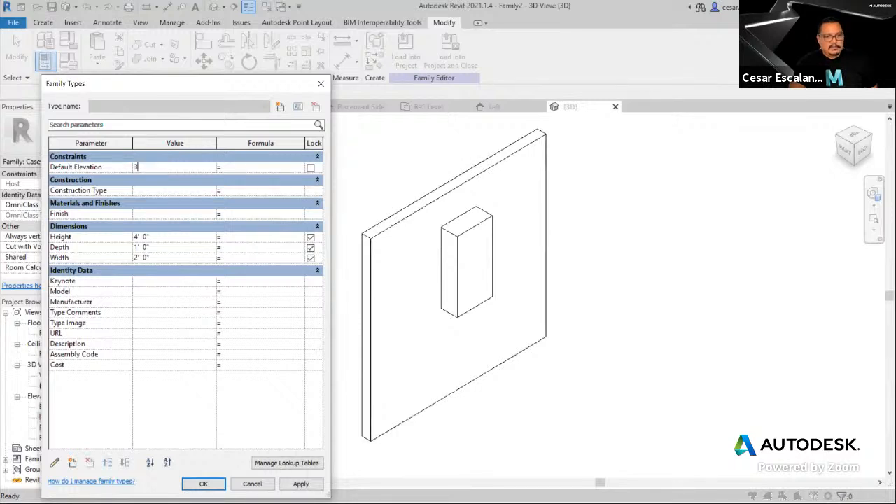
left_click(299, 484)
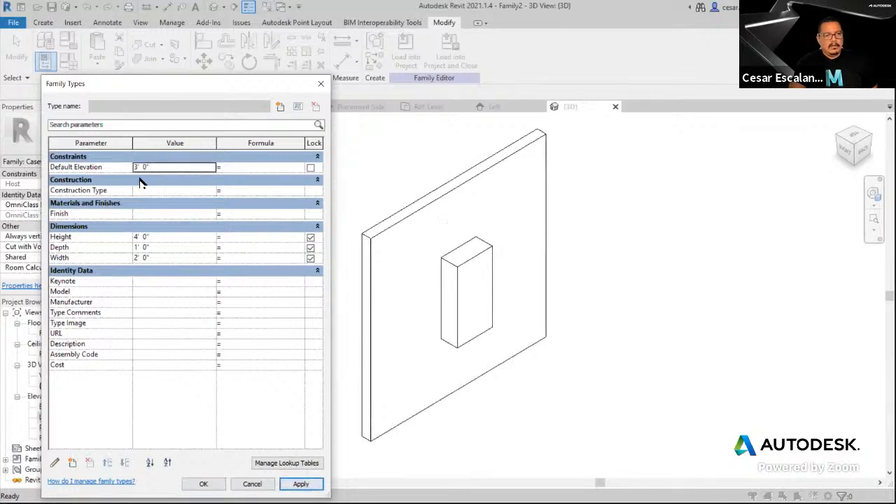
left_click(160, 168)
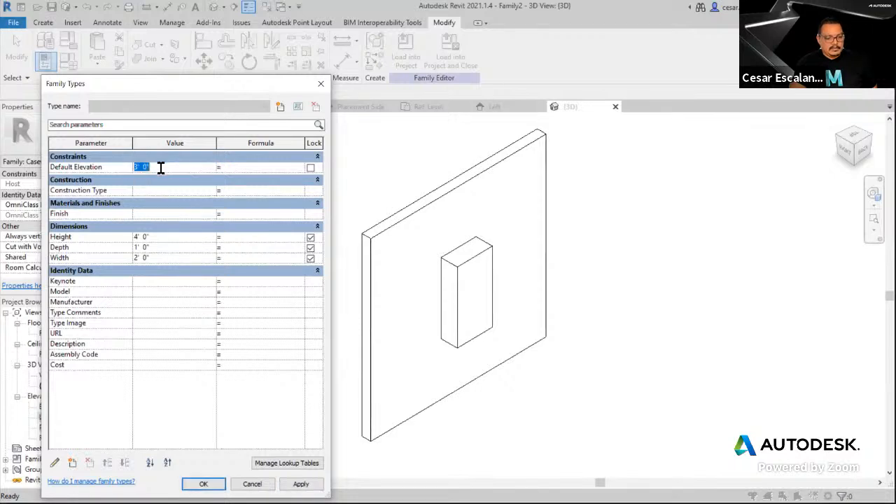
type("4' 6")
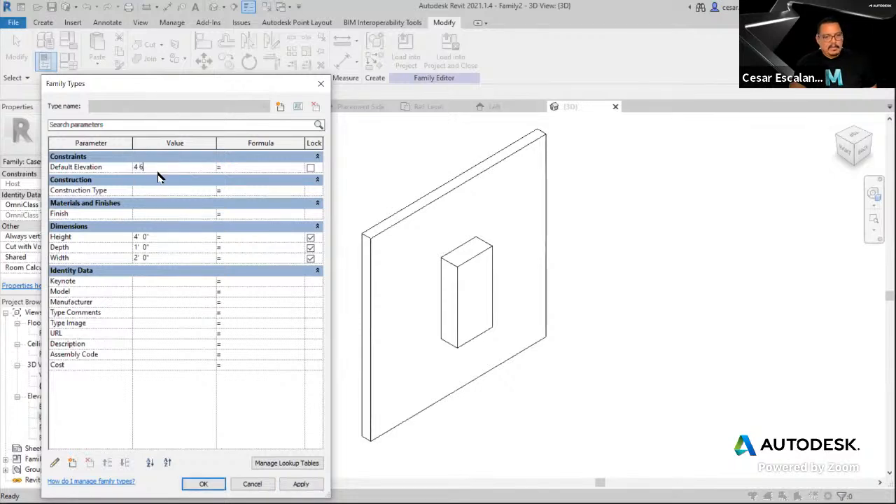
left_click(296, 483)
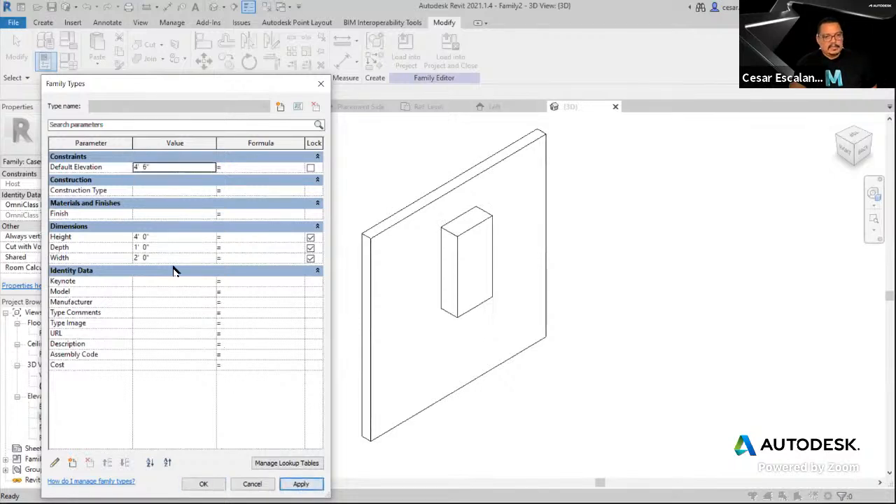
Set Depth to 1' 6" and Width to 3' 0" in the family types and apply the values
left_click(165, 239)
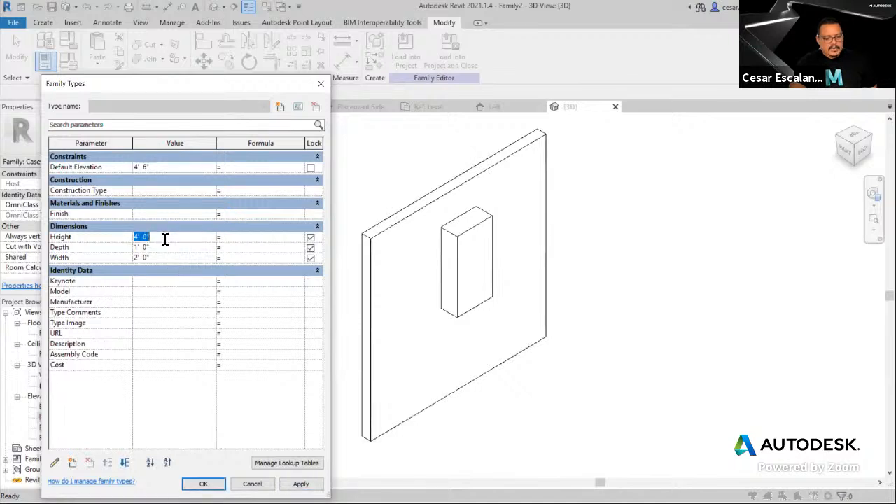
left_click(166, 249)
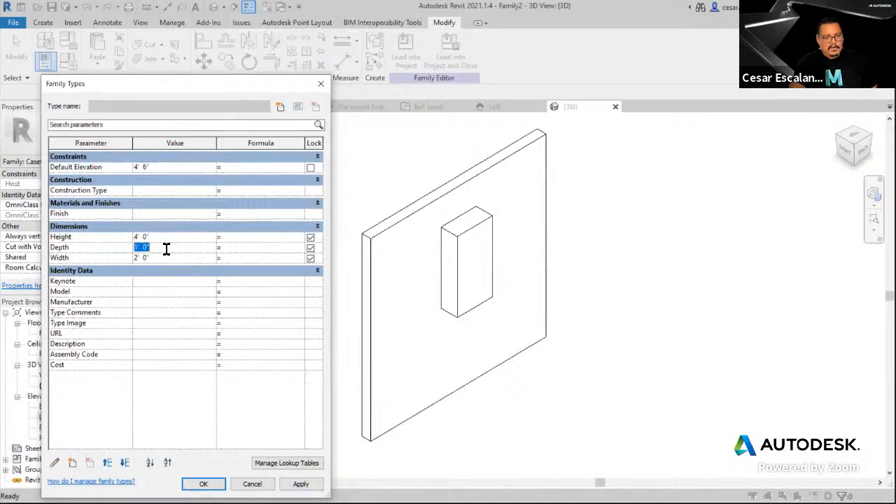
type("1 6")
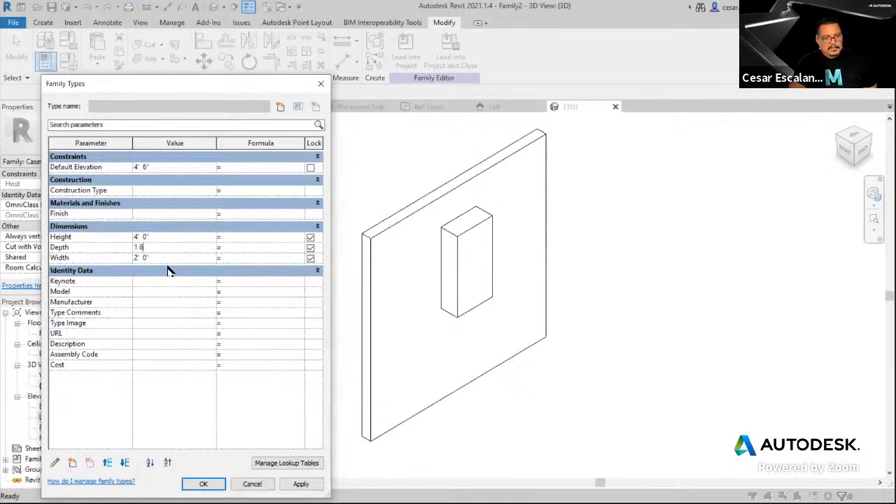
left_click(168, 260)
type("3")
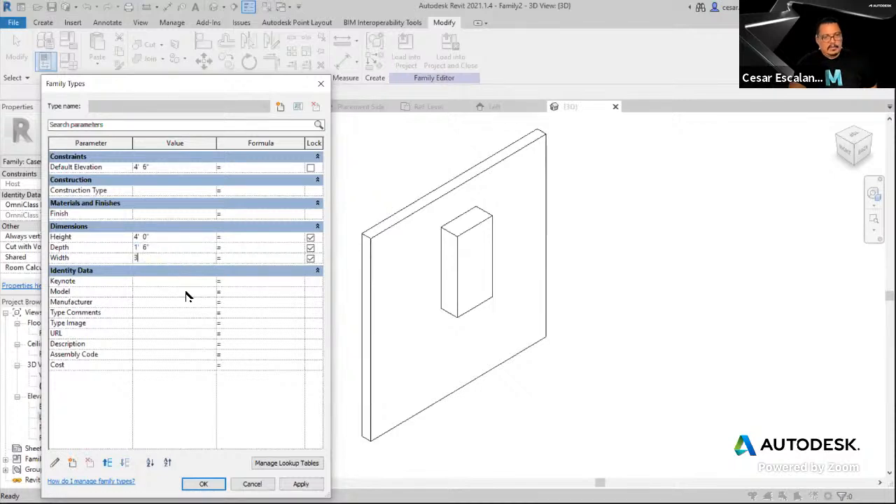
key("Return")
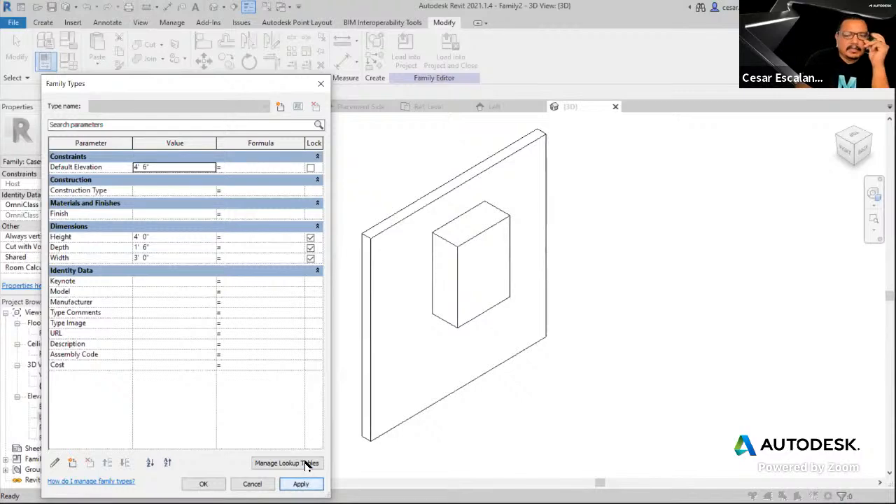
Accept the family types and examine the flexed cabinet and its dimensions in the Right, Placement Side, Ref. Level and Left views
left_click(202, 484)
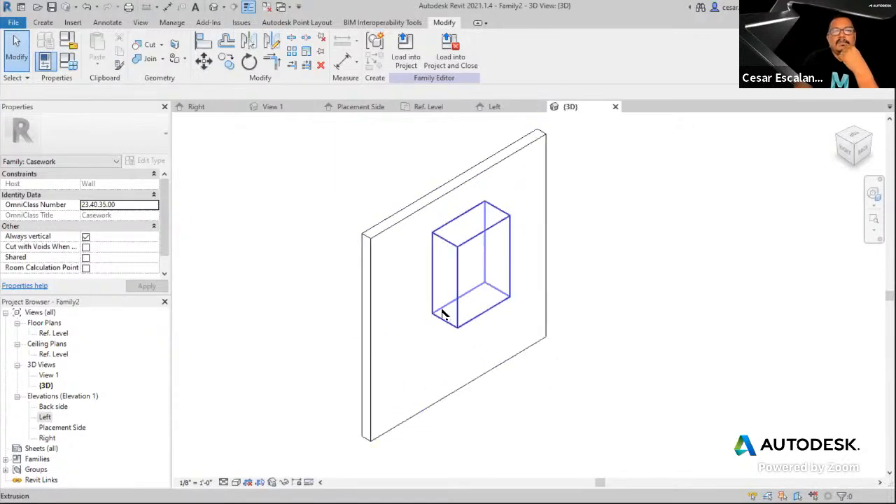
left_click(202, 108)
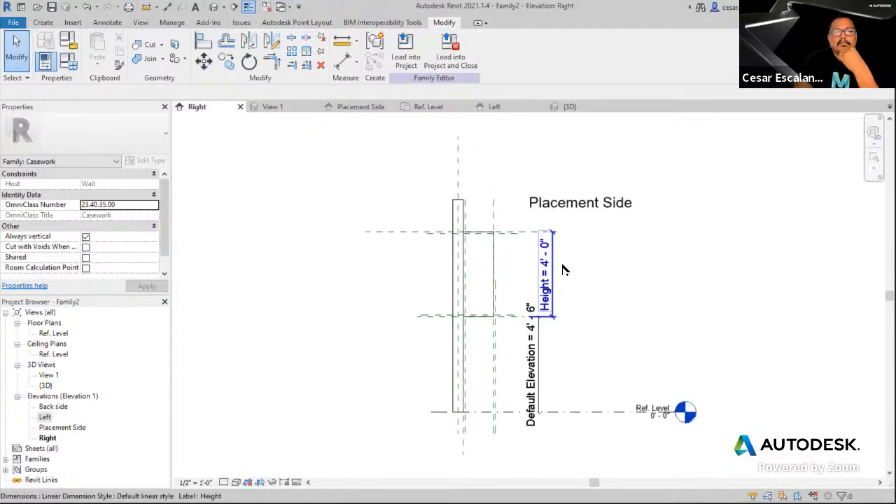
left_click(367, 110)
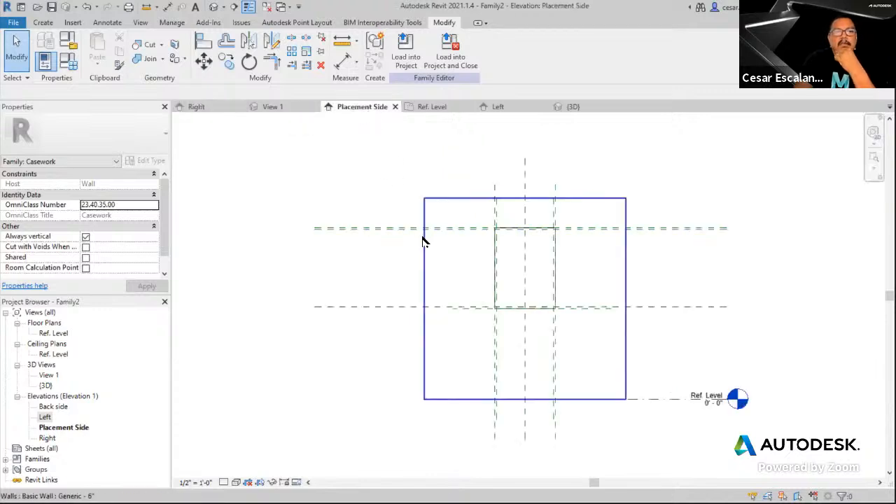
left_click(426, 107)
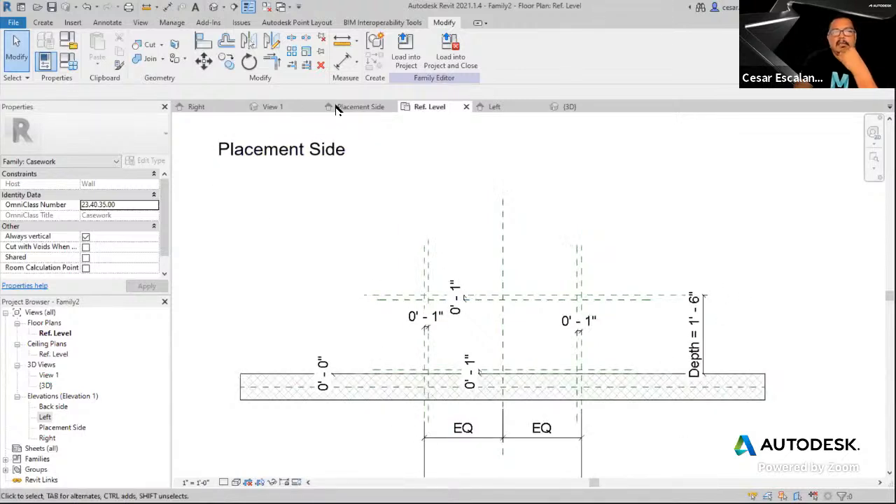
middle_click_drag(601, 265, 579, 161)
middle_click_drag(528, 400, 414, 163)
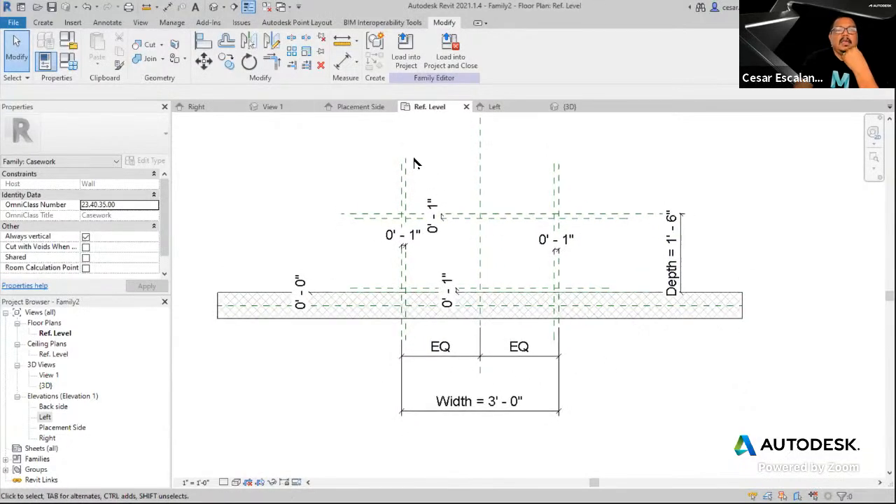
left_click(493, 107)
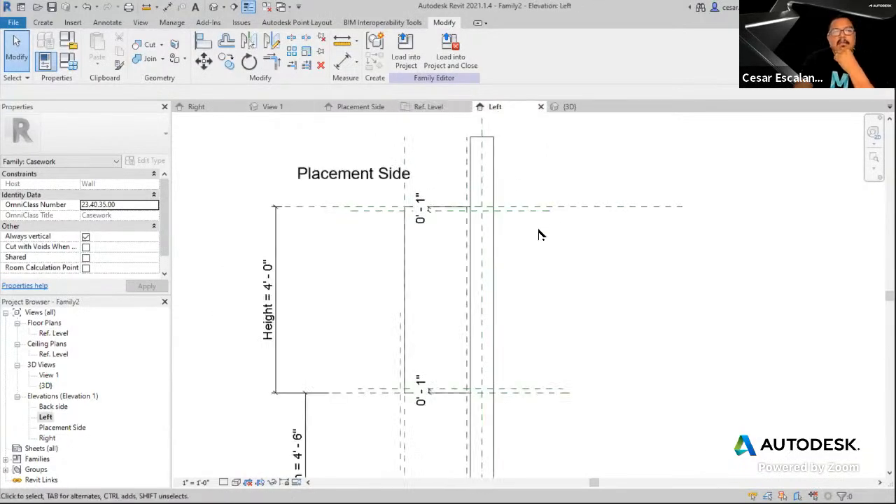
scroll(539, 238, "down", 2)
scroll(539, 238, "down", 1)
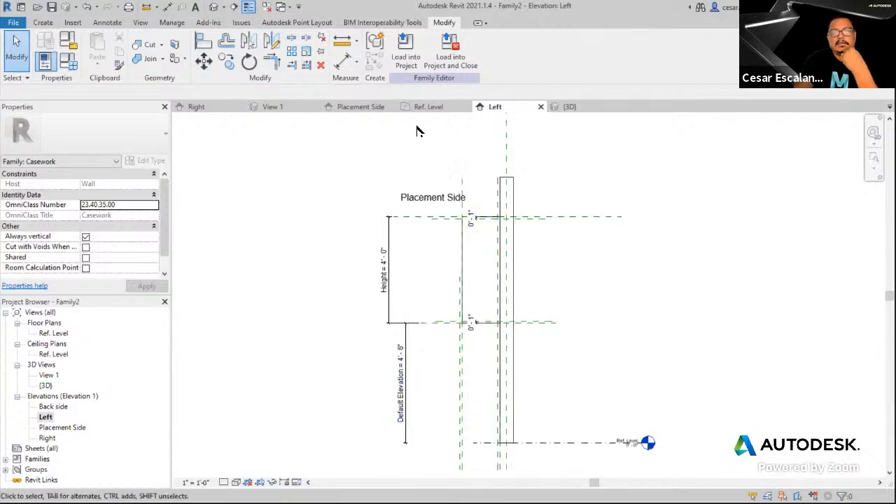
left_click(357, 110)
middle_click_drag(686, 279, 661, 308)
left_click(433, 107)
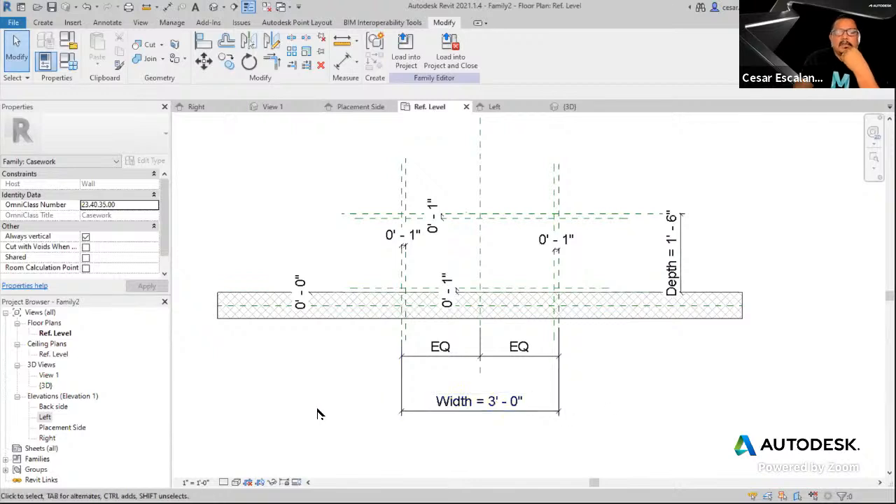
middle_click_drag(720, 368, 730, 394)
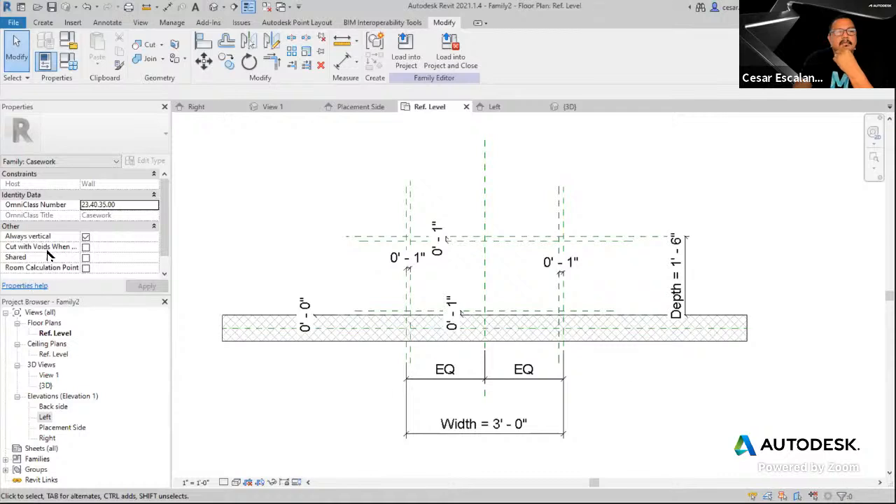
Test the Default Elevation at 3' 0" from the Ref. Level plan, and set it back to 4' 6"
left_click(91, 164)
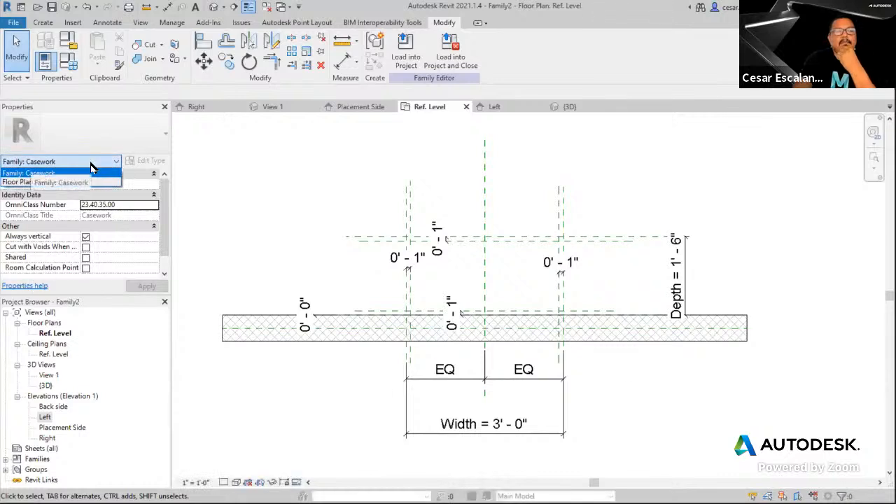
left_click(380, 168)
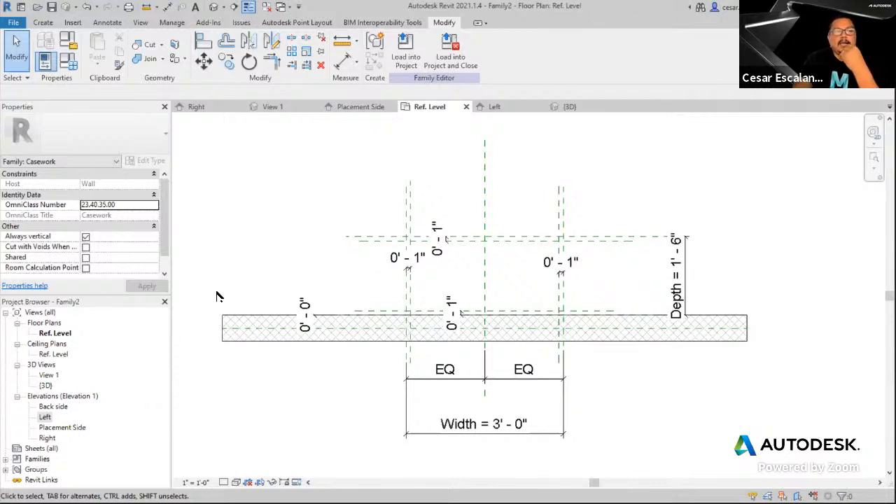
left_click(68, 60)
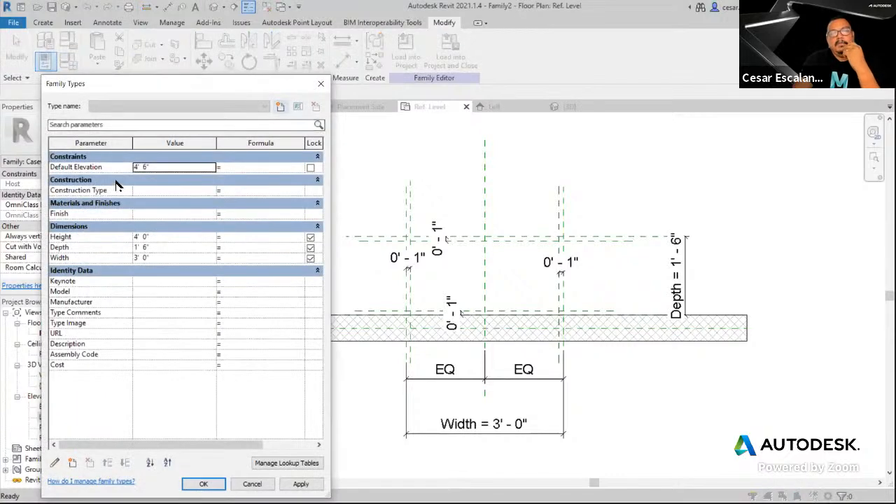
left_click(172, 166)
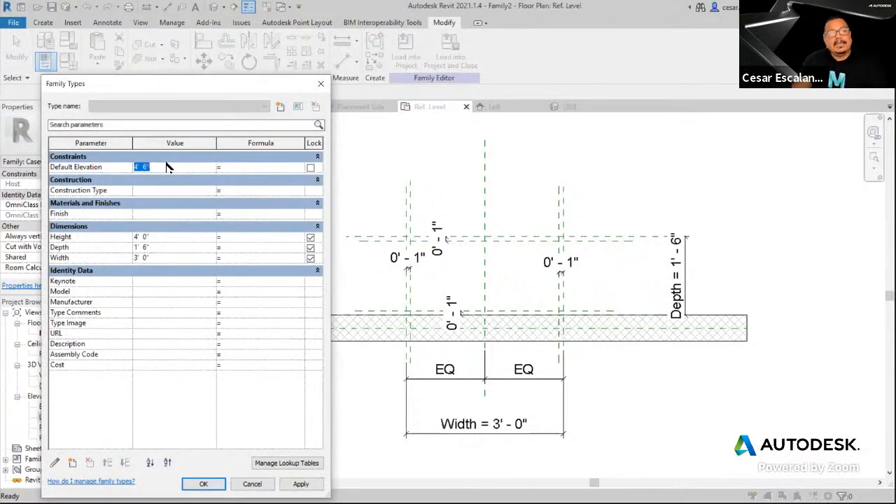
type("3")
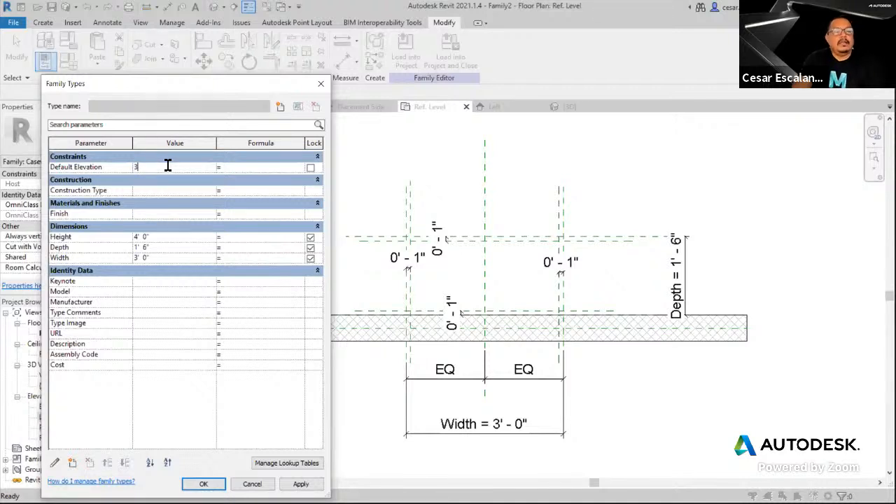
left_click(300, 484)
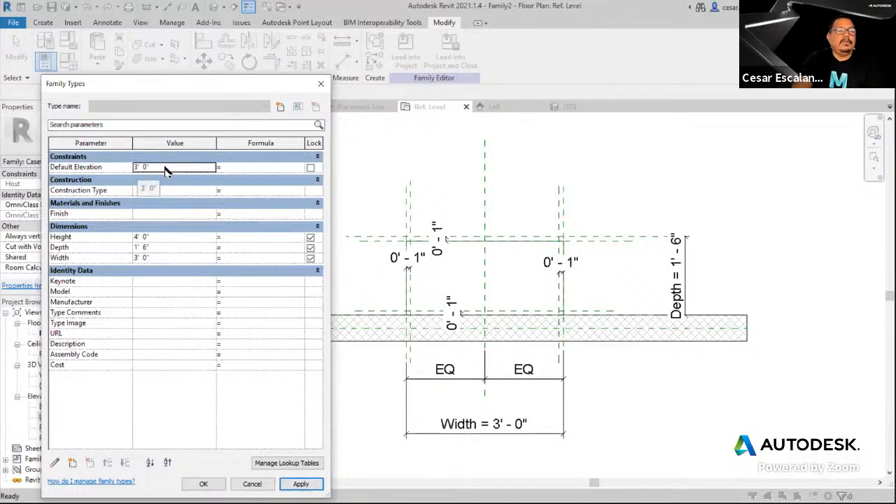
left_click(166, 168)
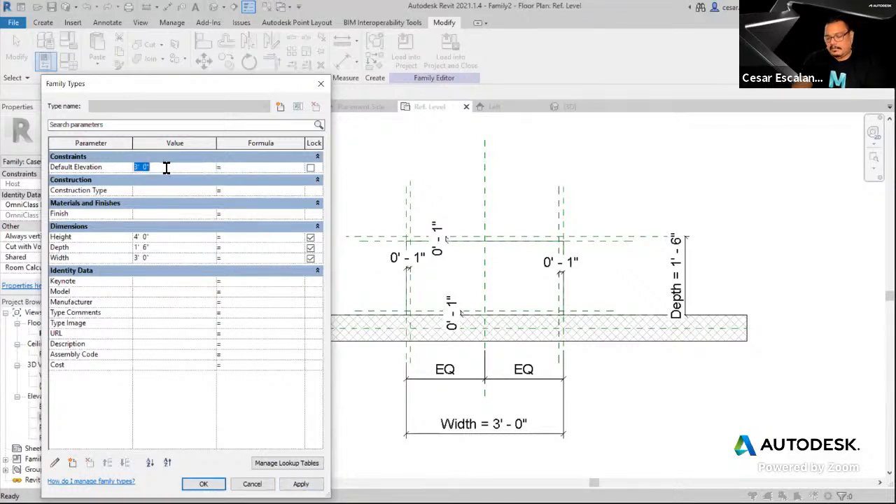
type("4 6")
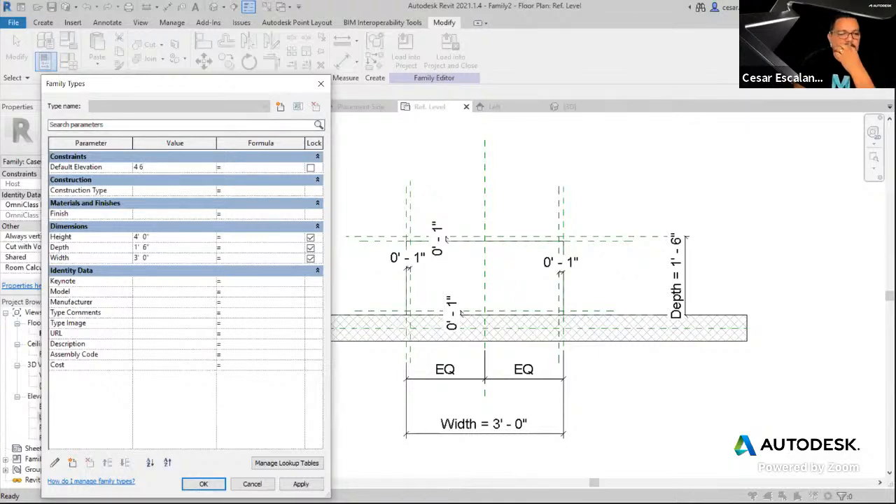
left_click(301, 484)
left_click(210, 484)
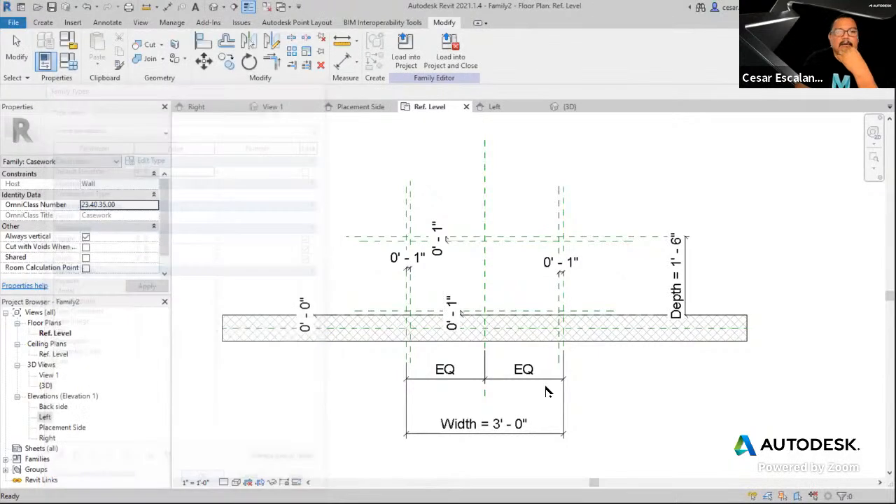
left_click(68, 61)
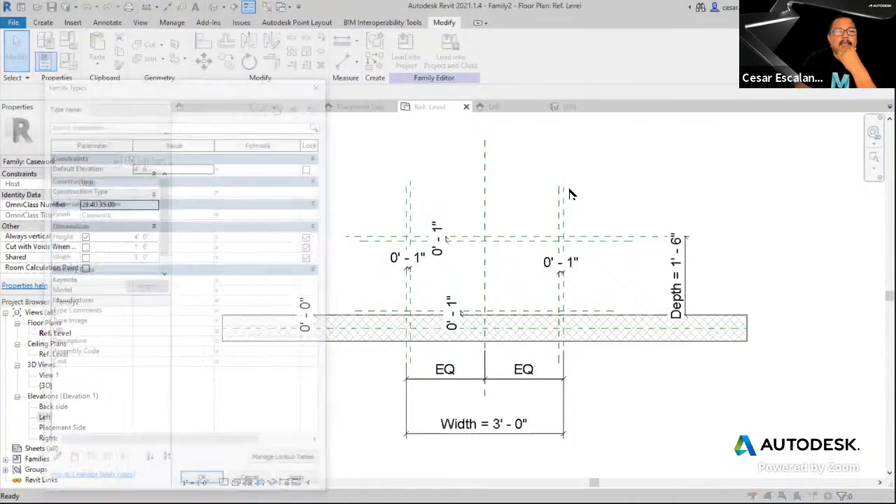
left_click(203, 483)
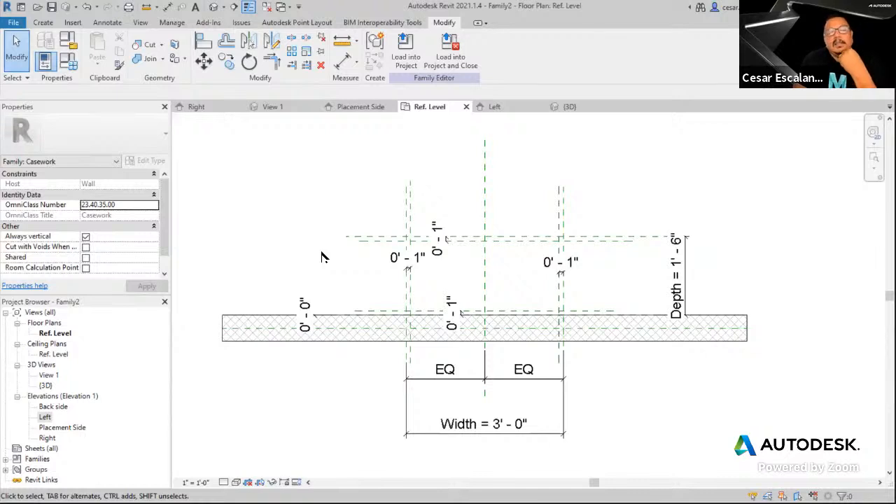
Show the properties of the Ref. Level floor plan instead of the casework family's, down to the view extents
left_click_drag(165, 215, 175, 270)
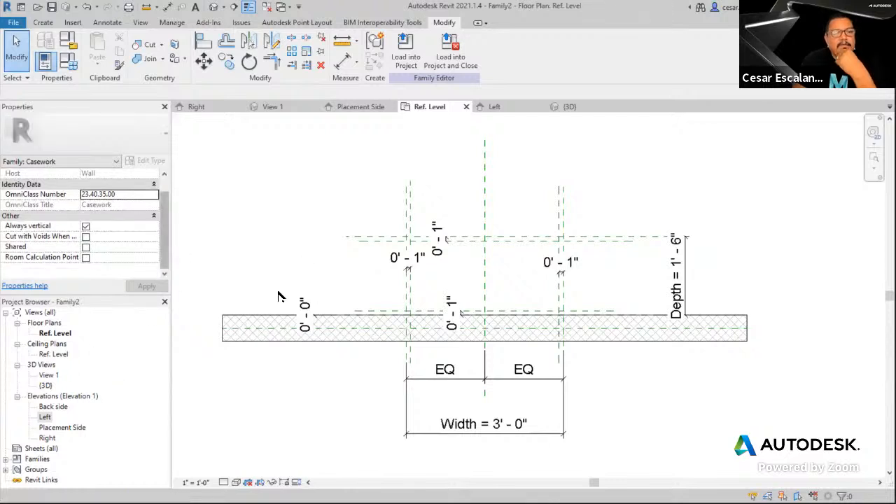
left_click(90, 165)
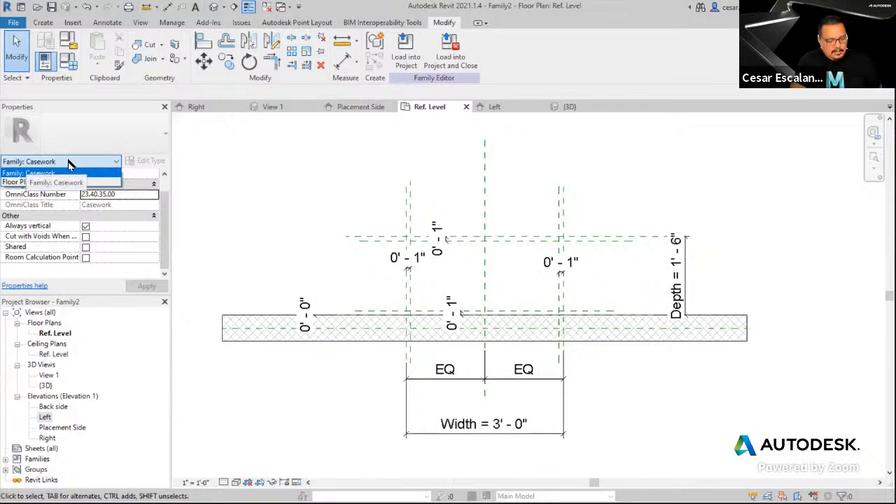
mouse_move(73, 182)
left_mouse_down()
mouse_move(14, 174)
mouse_move(6, 191)
mouse_move(67, 195)
mouse_move(80, 179)
mouse_move(249, 157)
left_mouse_up()
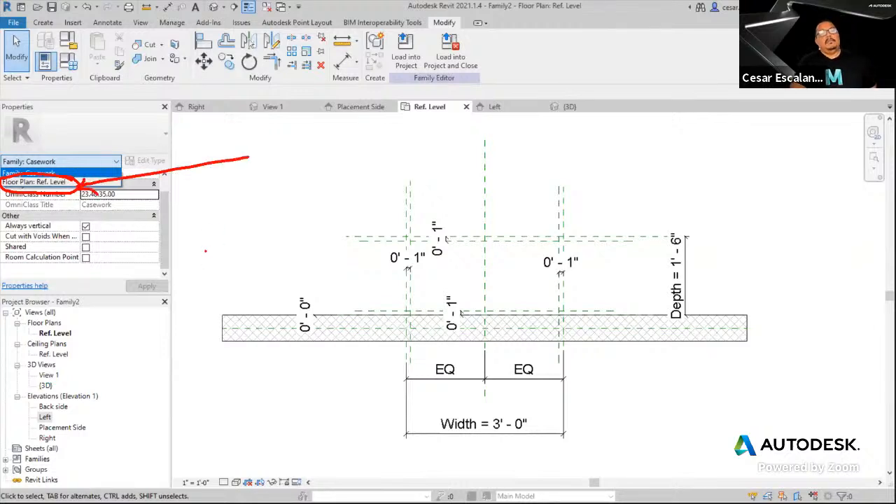
key("Escape")
left_click(82, 164)
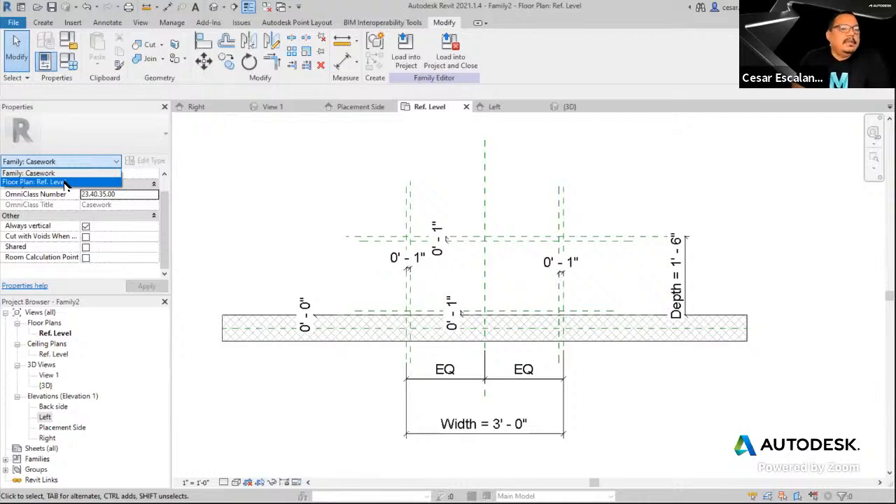
left_click(64, 183)
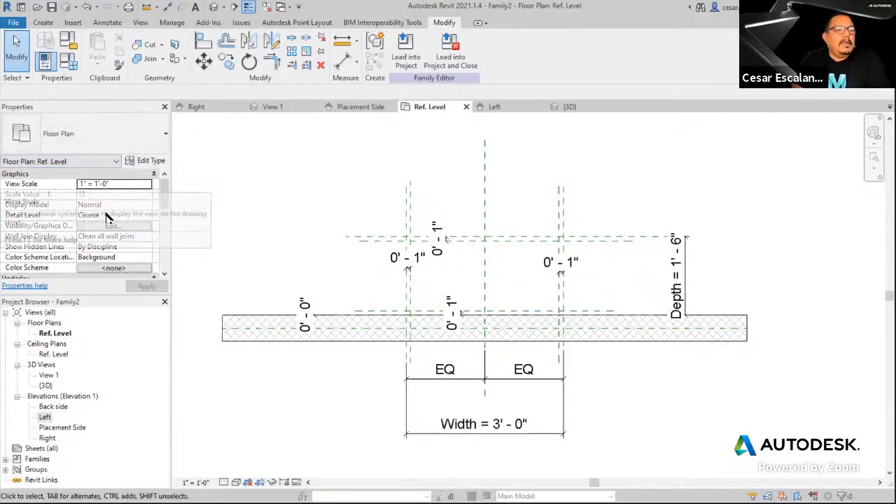
left_click_drag(166, 198, 164, 236)
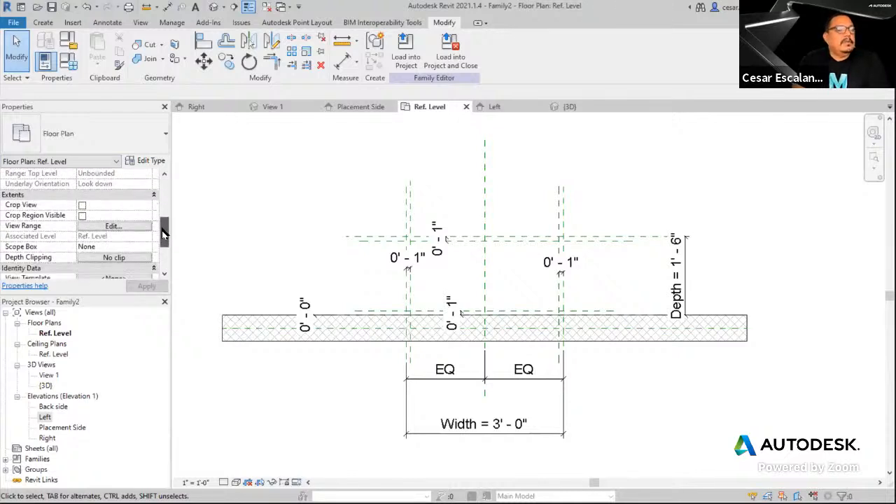
Set the cut plane offset in the Ref. Level plan's view range to 5' 0" and apply it
left_click(109, 228)
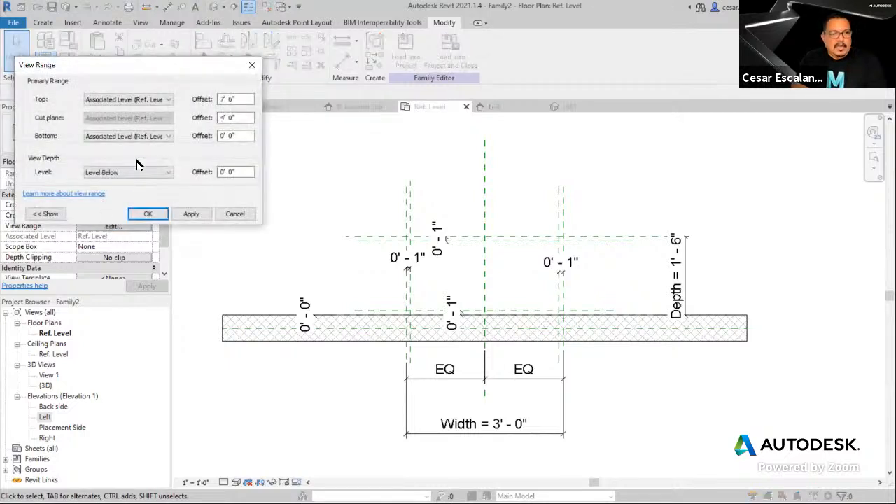
left_click_drag(220, 118, 250, 119)
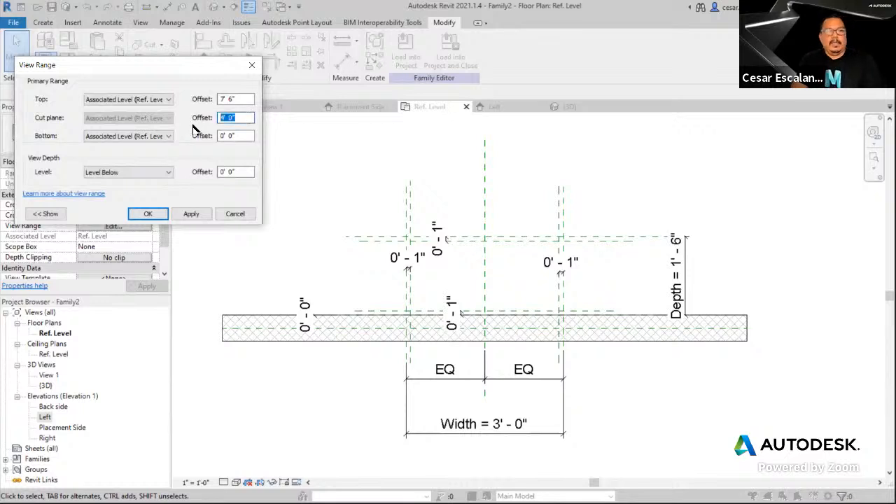
type("5")
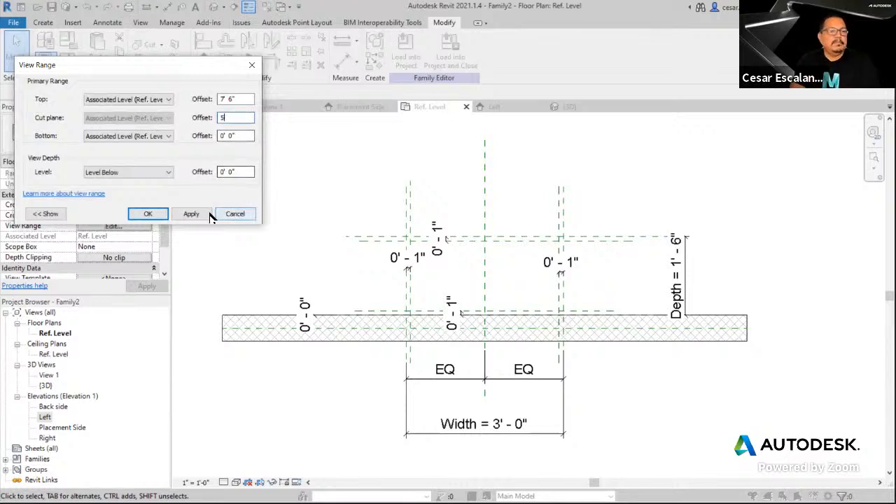
left_click(188, 218)
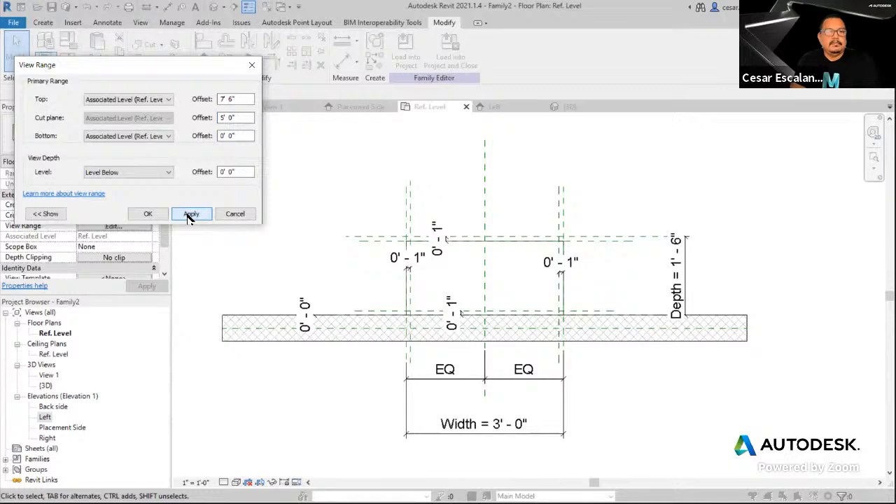
left_click(148, 214)
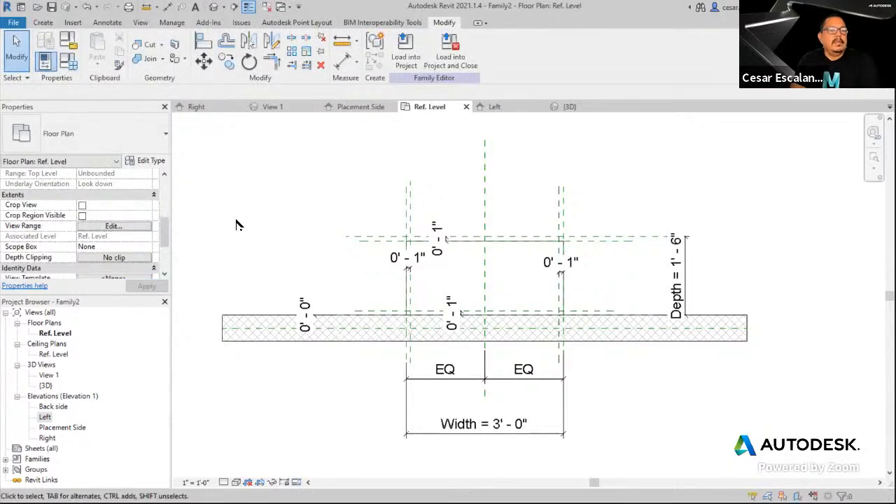
Inspect the cabinet outline in the Ref. Level plan and return the properties to the Casework family
scroll(513, 252, "up", 3)
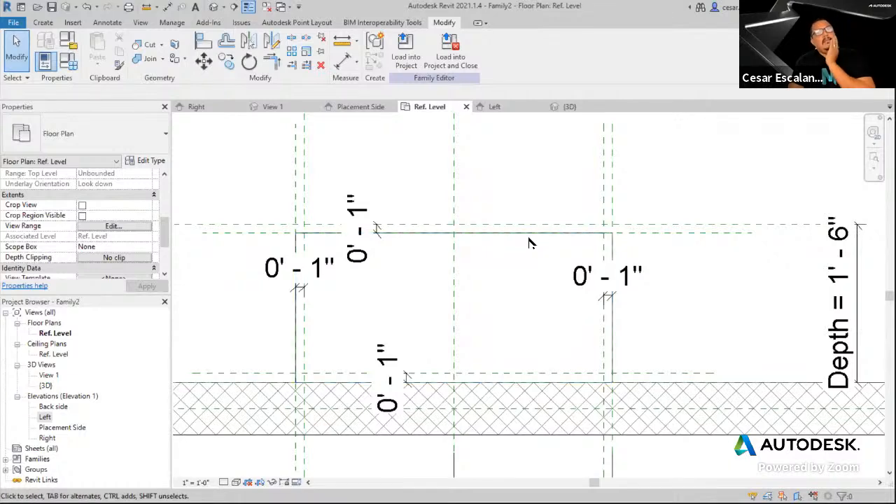
scroll(529, 242, "down", 2)
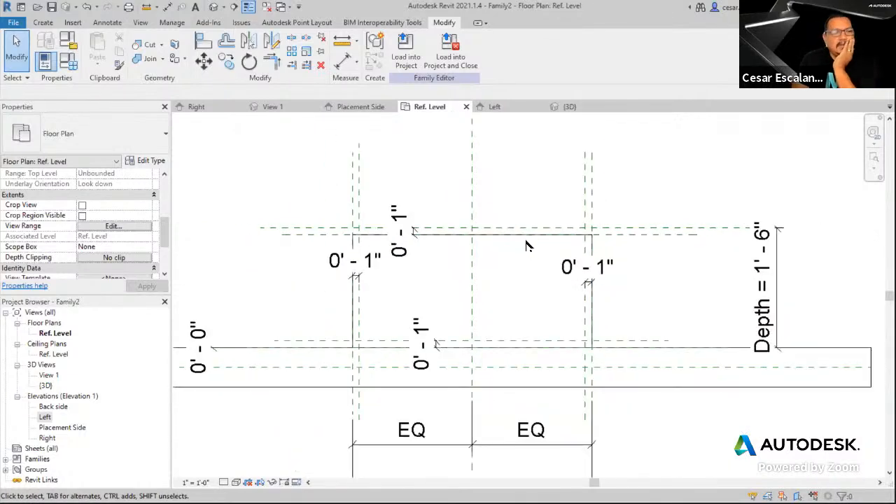
left_click(68, 163)
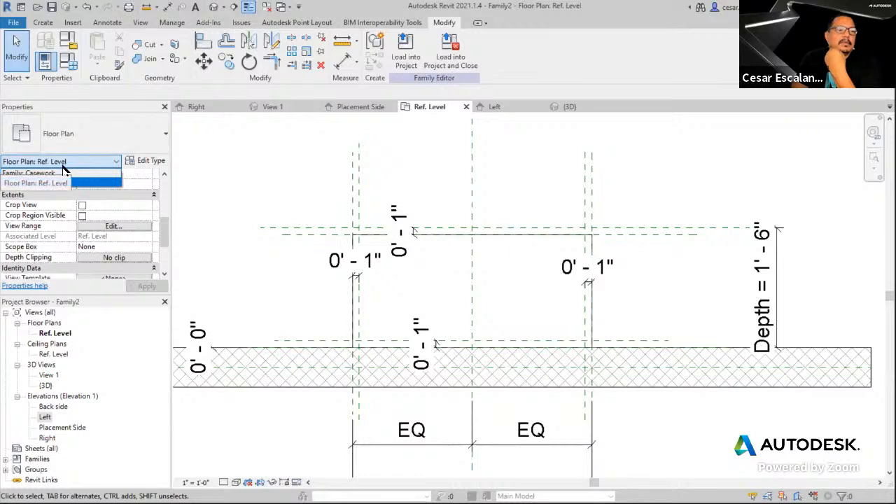
left_click(59, 174)
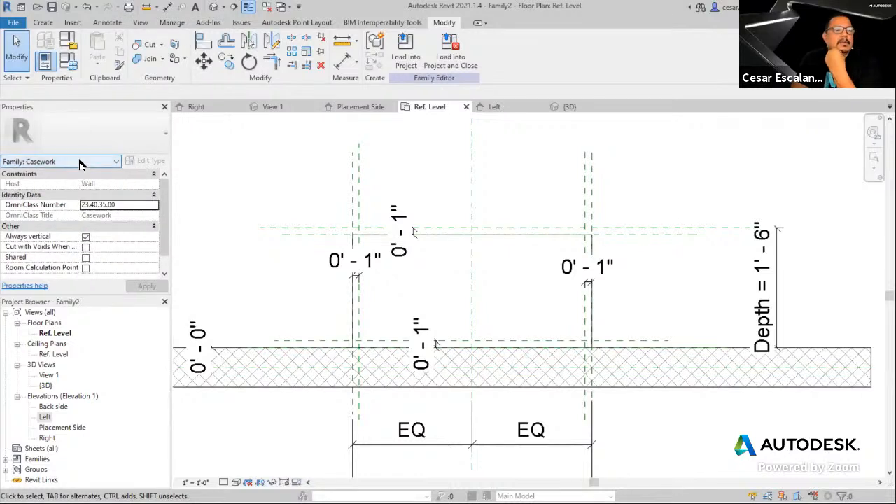
left_click(79, 163)
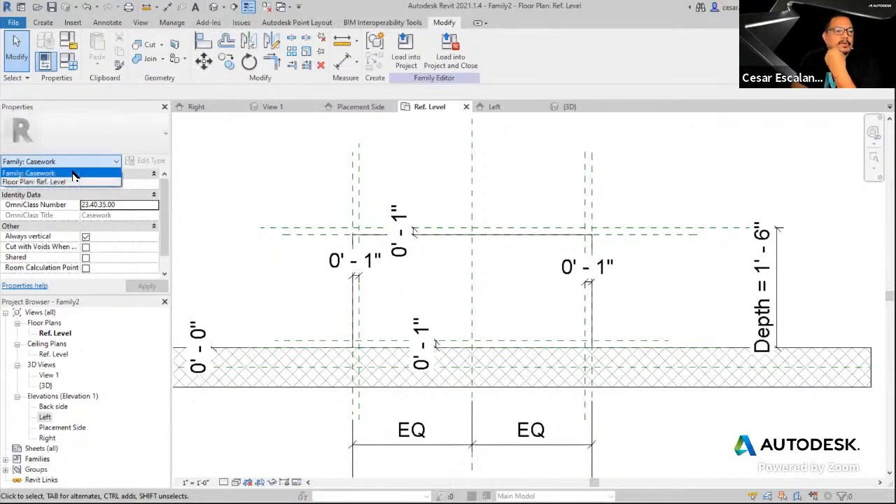
left_click(75, 175)
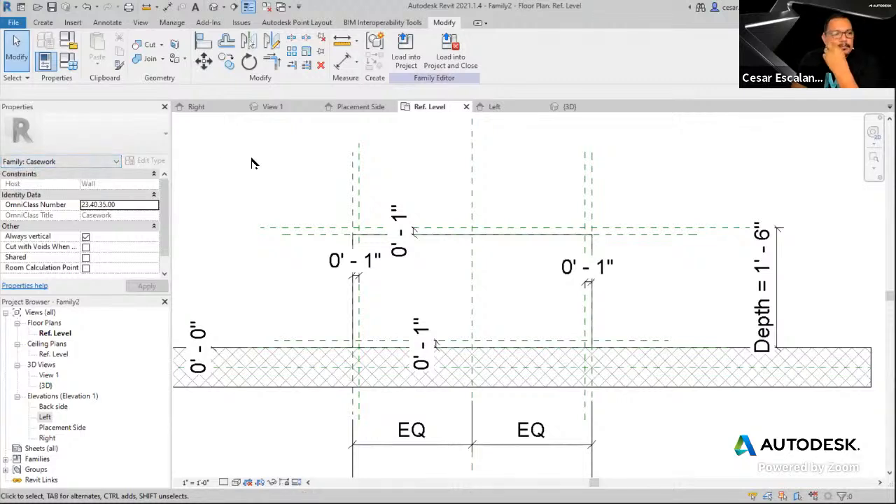
scroll(252, 163, "down", 2)
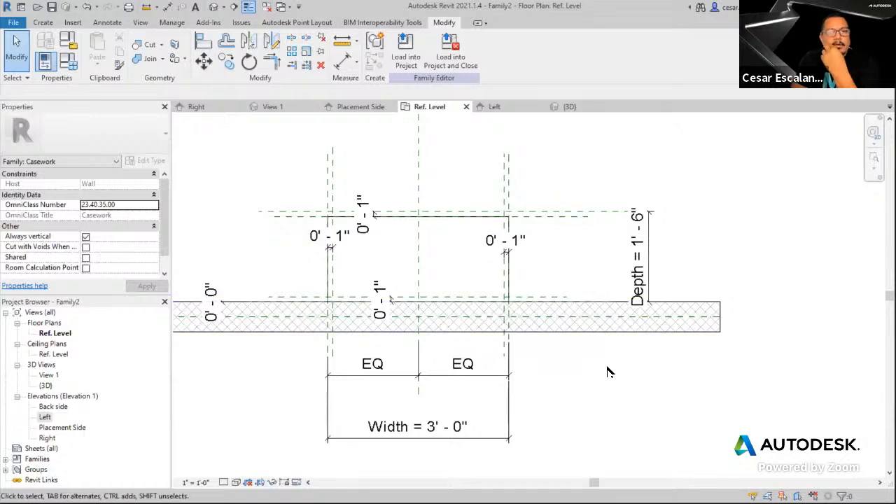
middle_click_drag(607, 371, 715, 375)
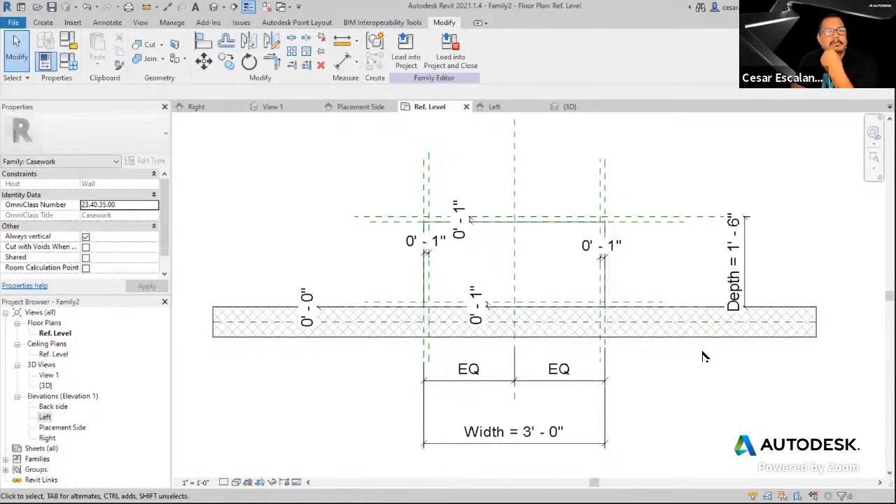
middle_click_drag(667, 255, 660, 276)
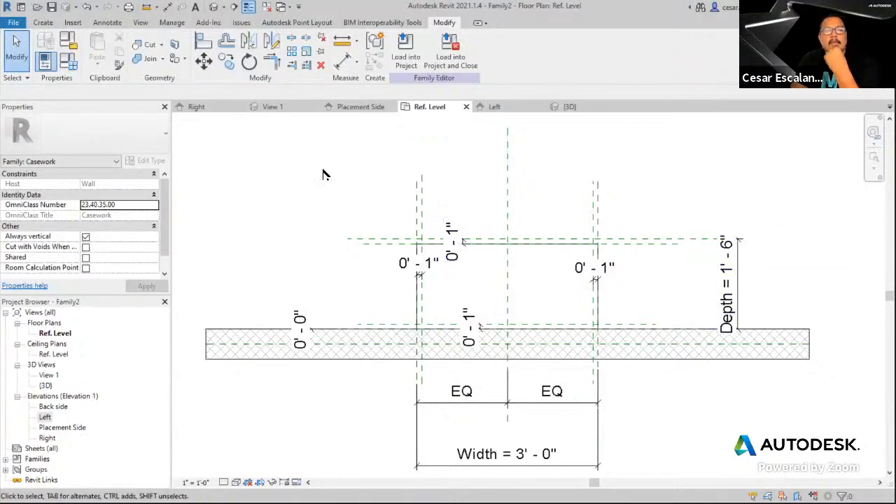
Open the {3D} view and examine the cabinet extrusion on the host wall
double_click(47, 385)
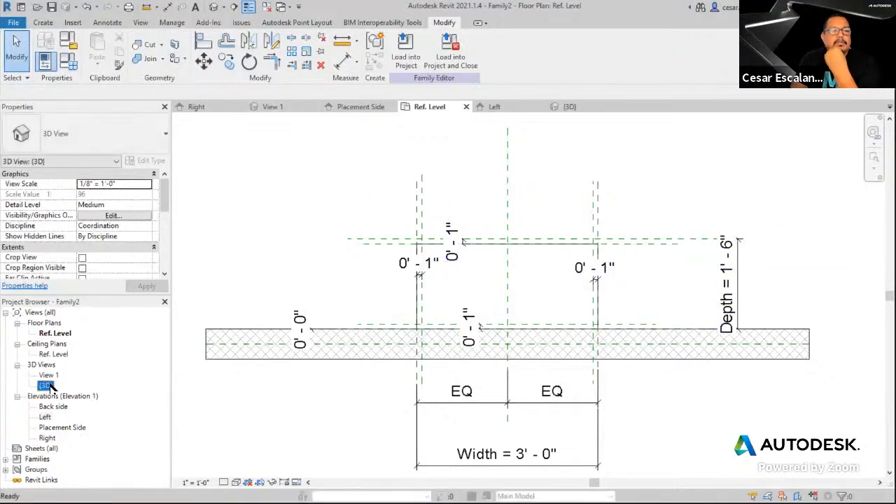
scroll(637, 294, "up", 2)
middle_click_drag(628, 274, 636, 289)
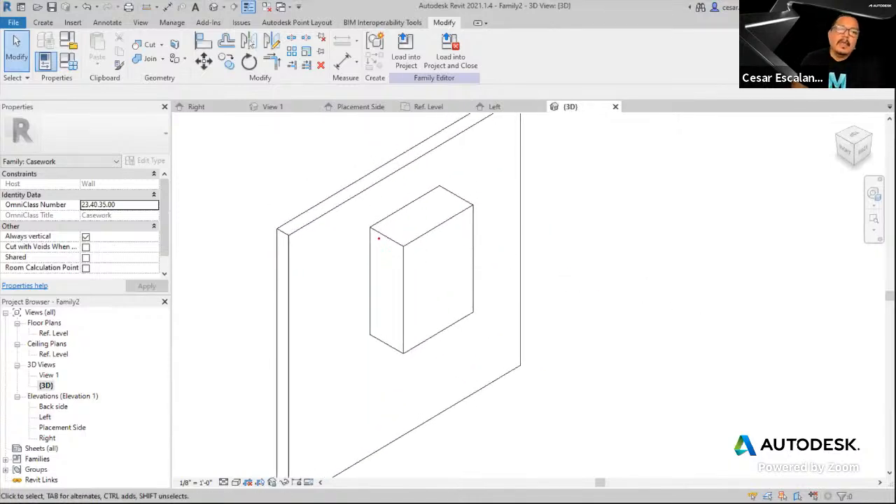
left_click_drag(435, 192, 448, 162)
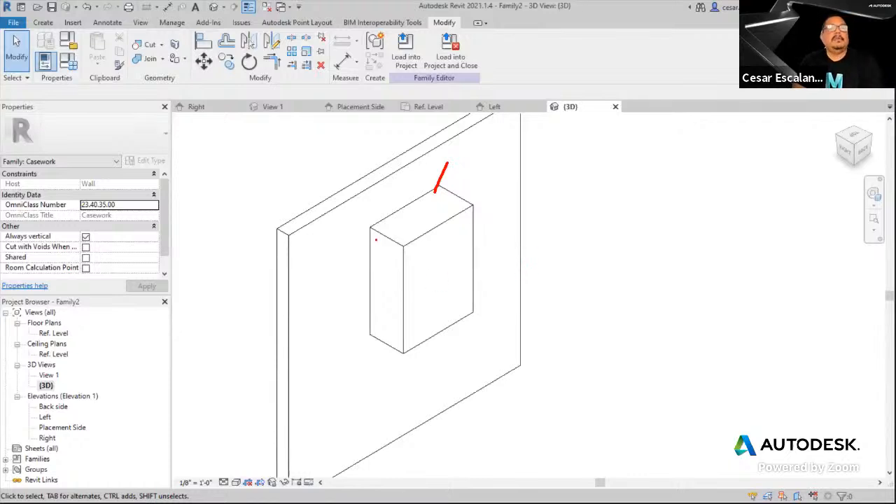
mouse_move(376, 235)
left_mouse_down()
mouse_move(378, 328)
mouse_move(406, 342)
mouse_move(476, 310)
mouse_move(462, 211)
mouse_move(435, 204)
mouse_move(378, 231)
left_mouse_up()
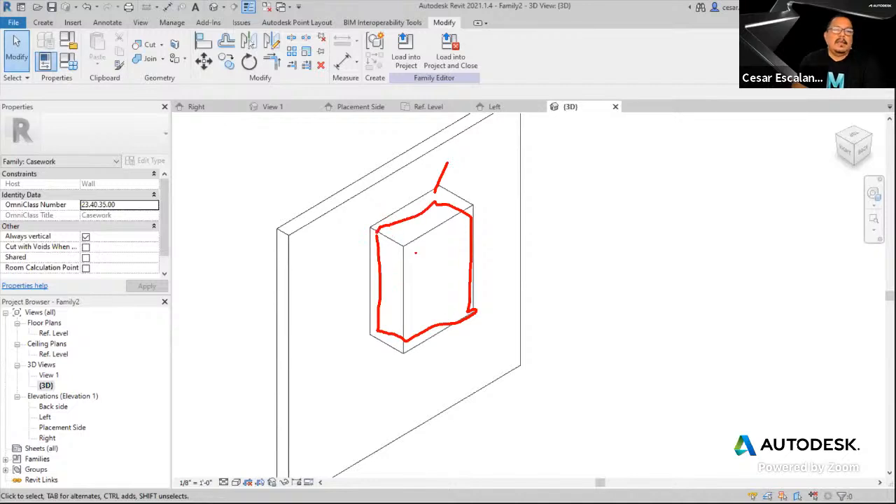
mouse_move(414, 249)
left_mouse_down()
mouse_move(422, 329)
mouse_move(437, 239)
mouse_move(471, 223)
left_mouse_up()
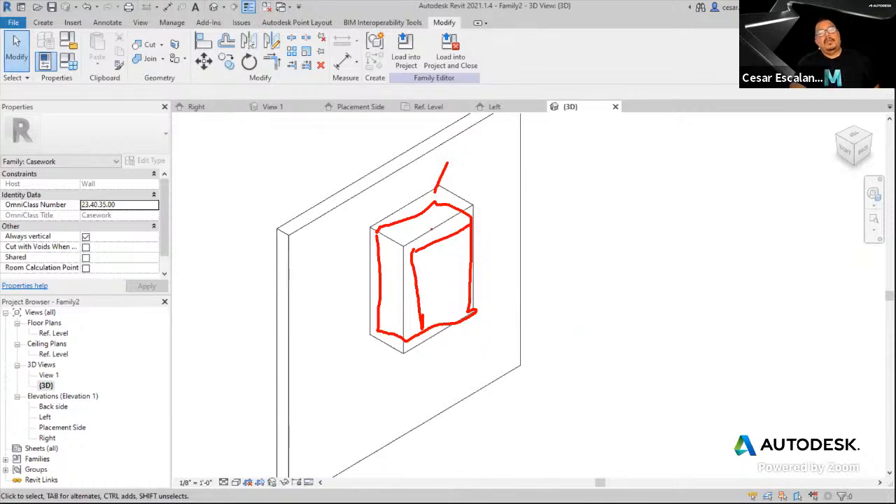
left_click_drag(431, 229, 440, 338)
key("Escape")
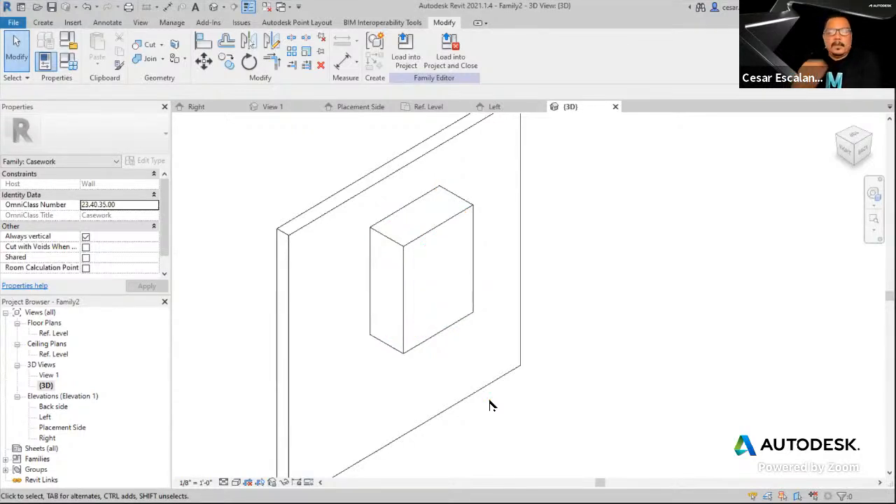
Review the Material property of the cabinet extrusion and its family parameter association, and clear the selection
left_click(452, 230)
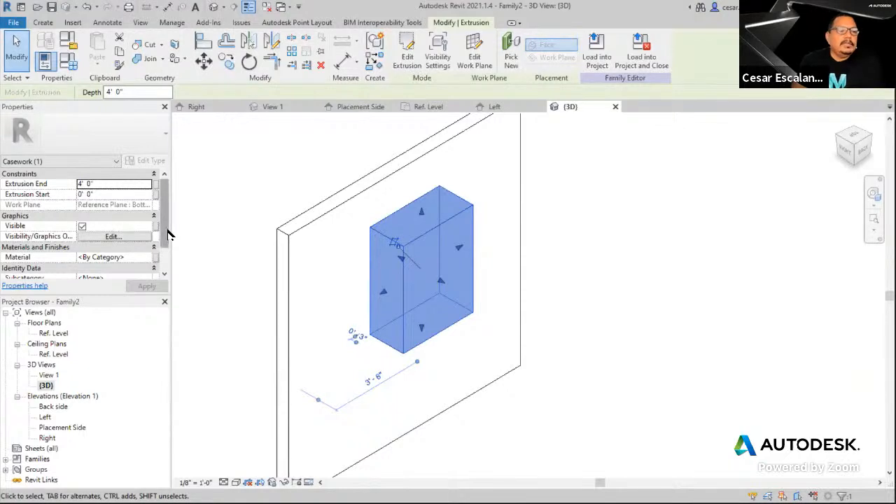
left_click_drag(169, 235, 166, 260)
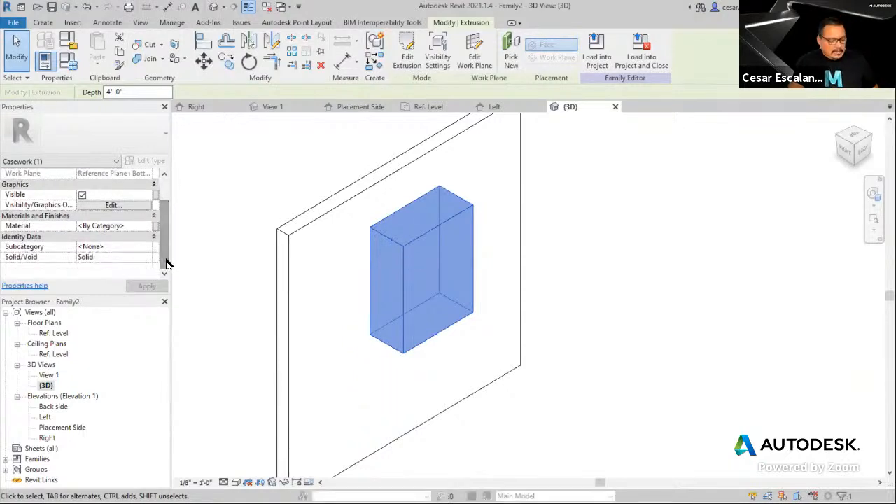
mouse_move(3, 219)
left_mouse_down("ctrl")
mouse_move(150, 235)
mouse_move(192, 184)
left_mouse_up("ctrl")
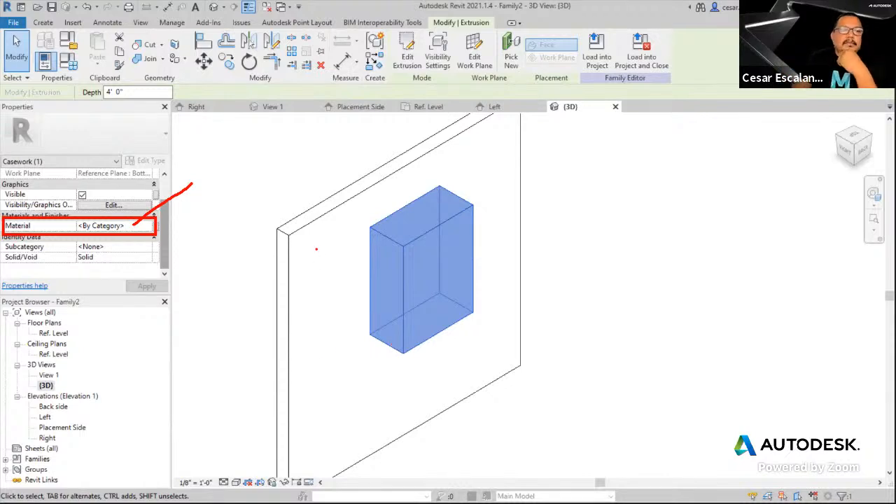
left_click(213, 273)
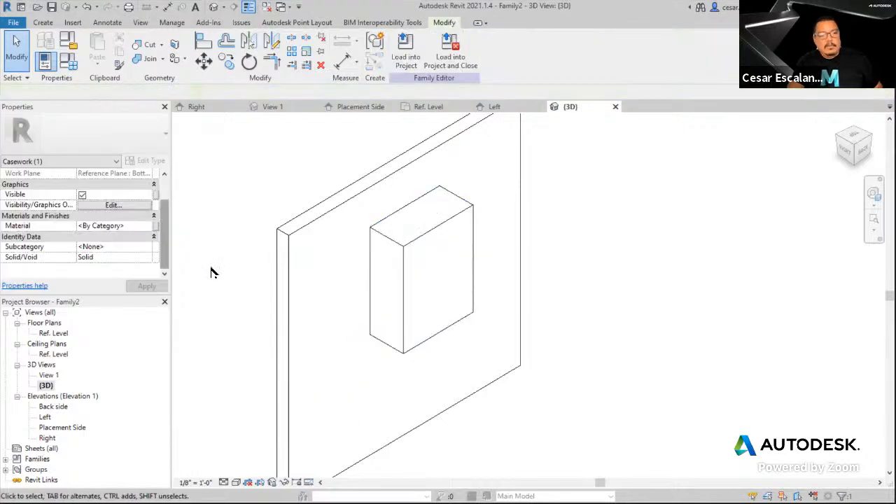
left_click(462, 310)
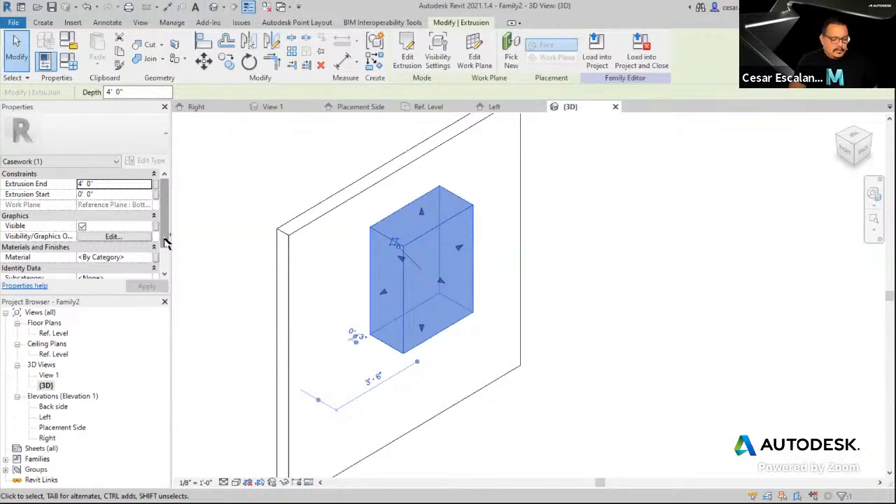
mouse_move(150, 251)
left_mouse_down("ctrl")
mouse_move(164, 268)
mouse_move(229, 234)
left_mouse_up("ctrl")
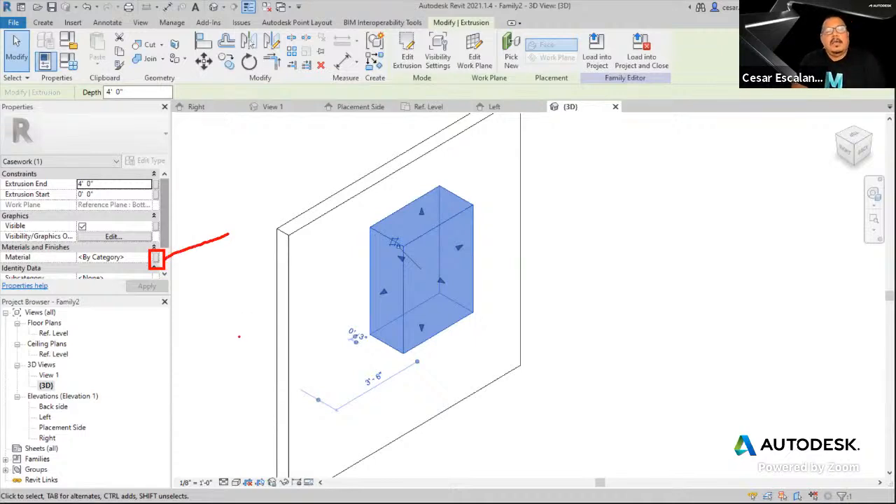
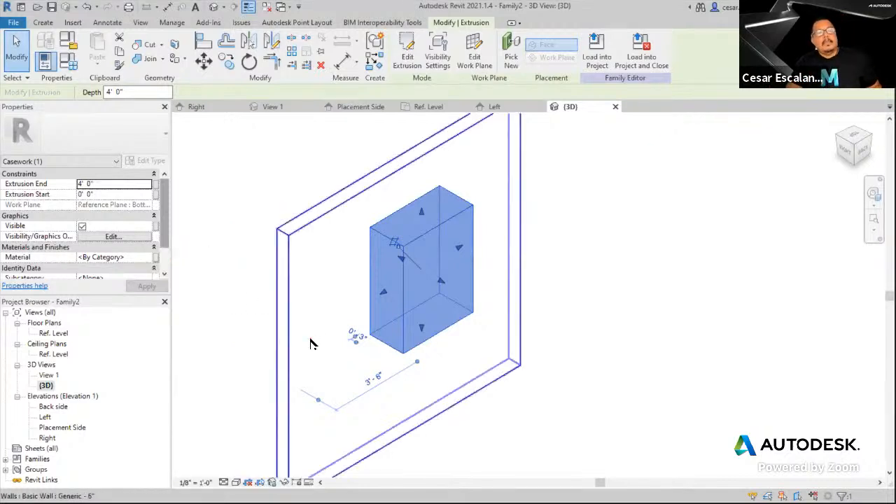
left_click(208, 260)
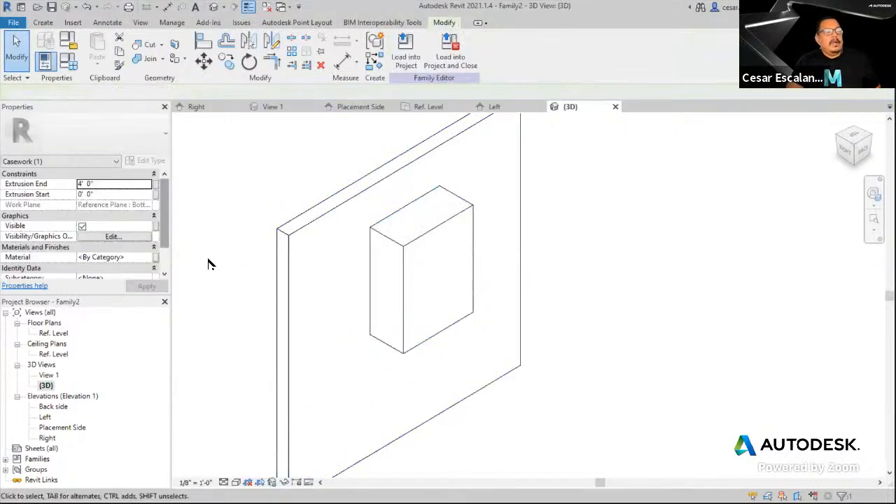
Associate the cabinet extrusion's Material with a new type-based family parameter named Cabinet_Material under Materials and Finishes
left_click(406, 248)
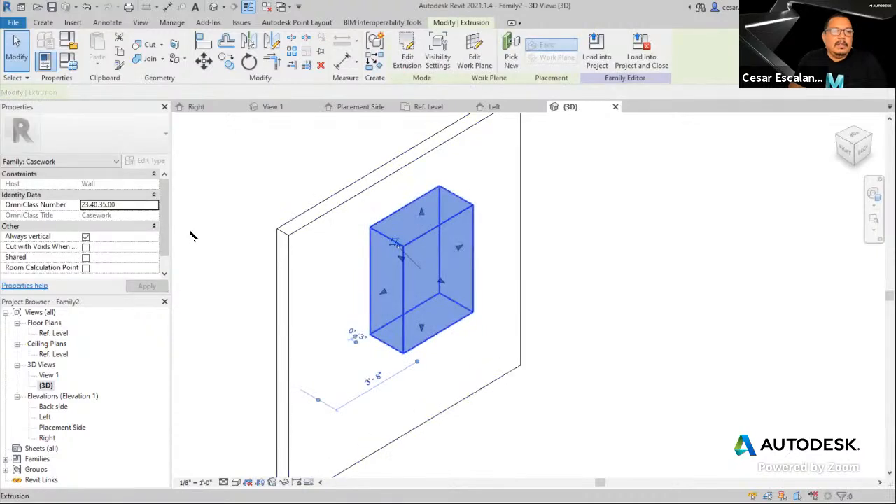
scroll(84, 249, "down", 1)
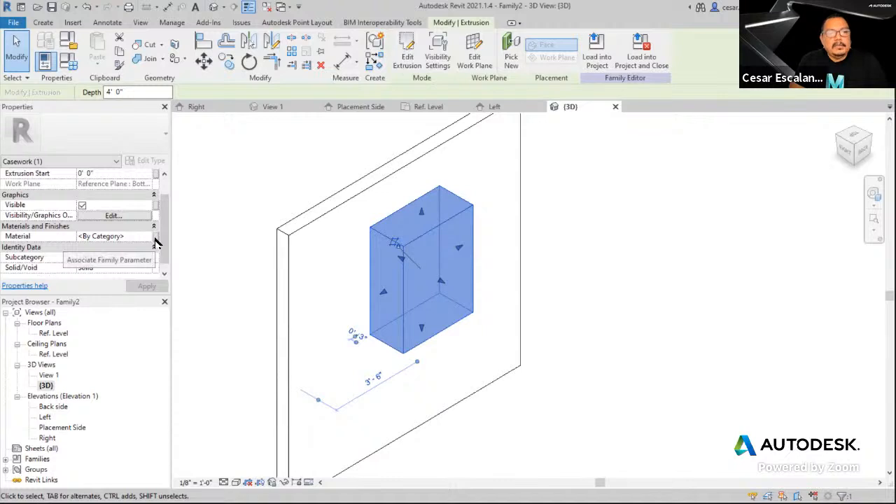
left_click(155, 238)
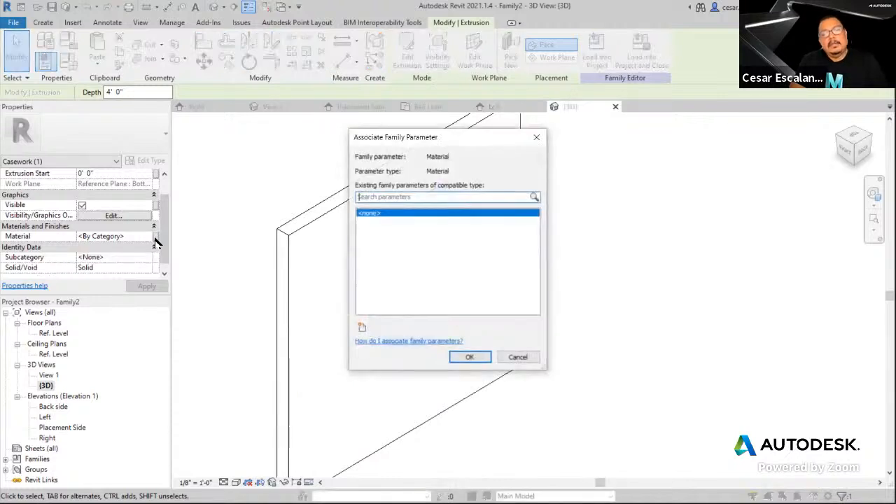
left_click(361, 328)
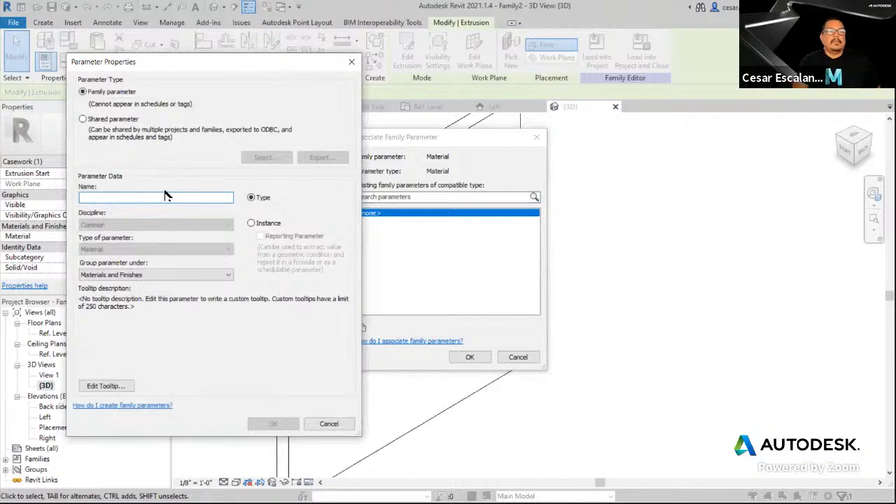
type("Cabinet")
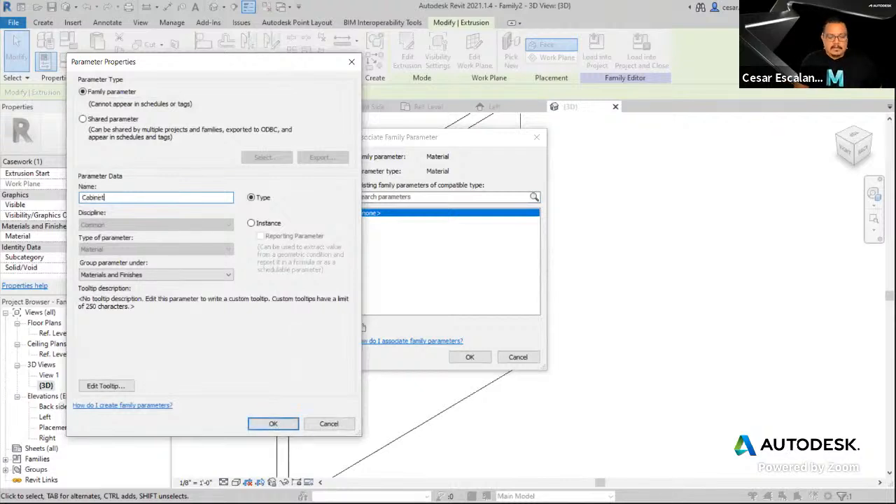
type("_Ma")
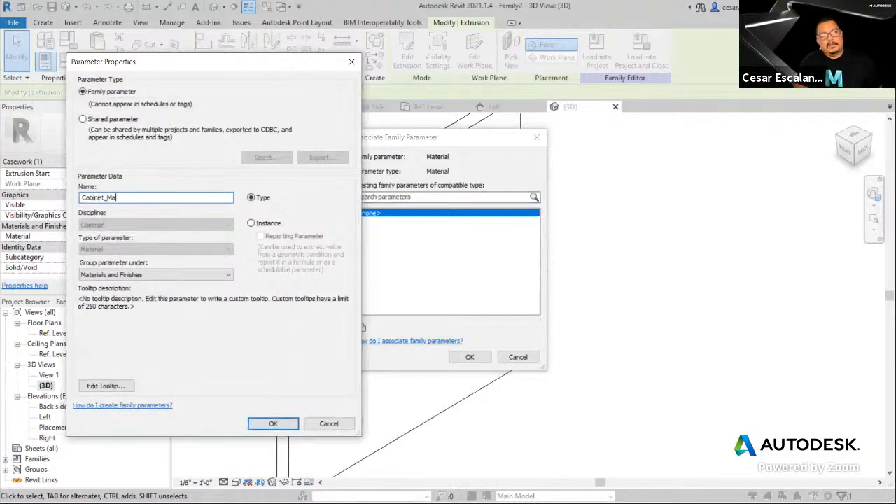
type("gter")
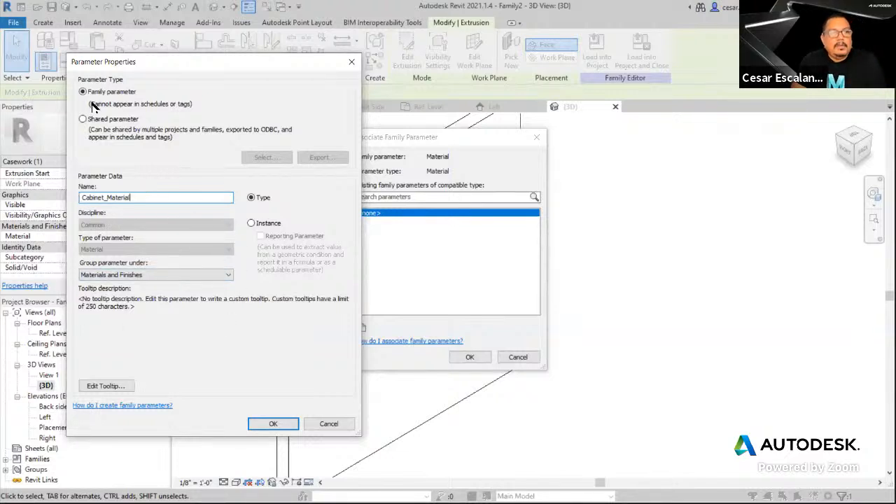
left_click(282, 424)
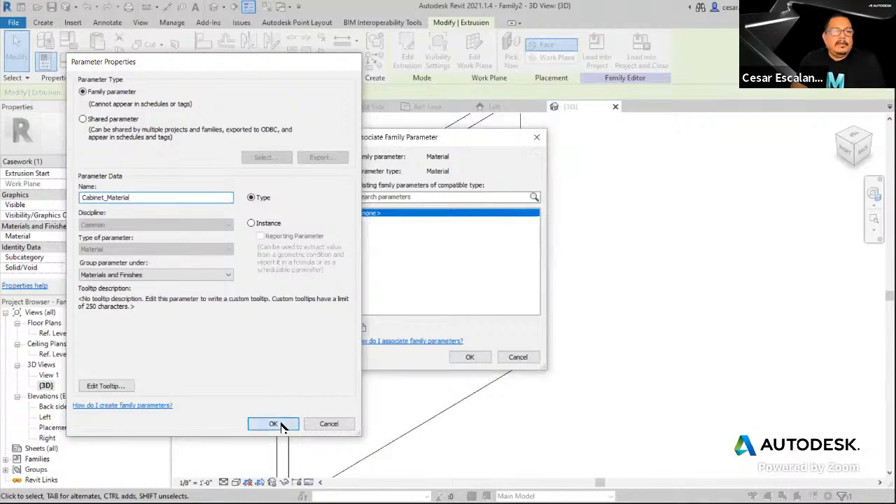
left_click(468, 359)
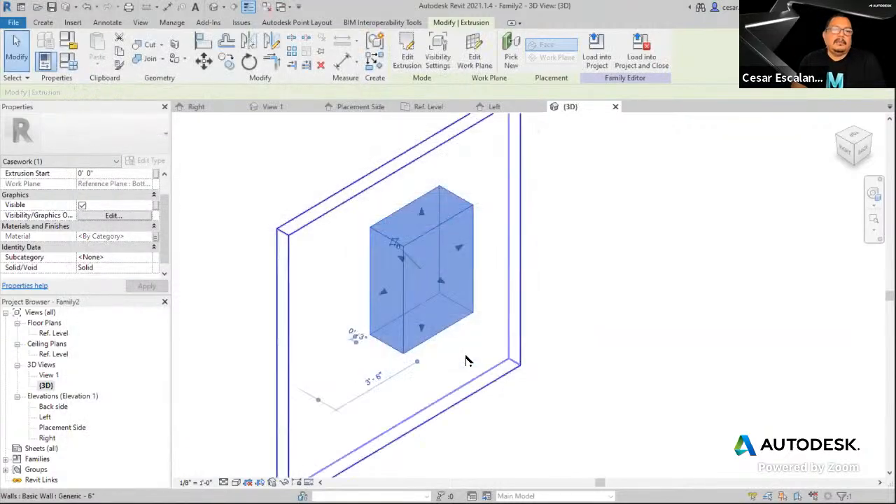
left_click(585, 396)
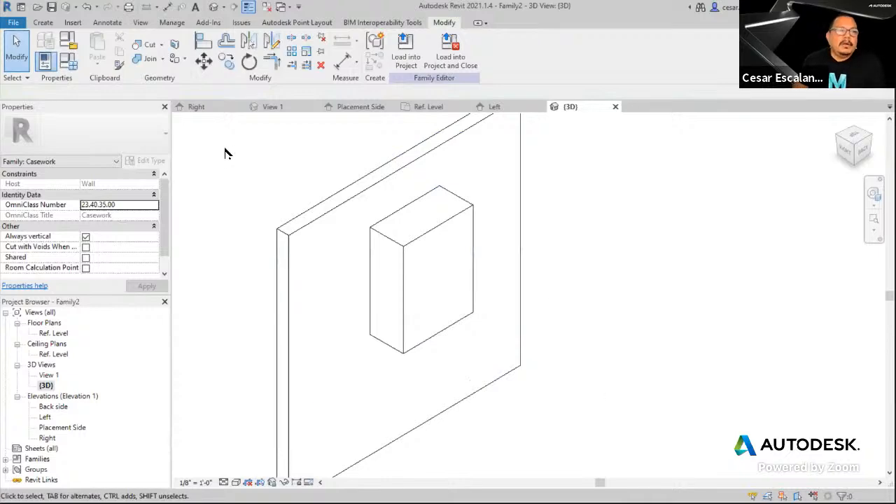
Check the Cabinet_Material parameter in the family types and close them without changes
left_click(74, 64)
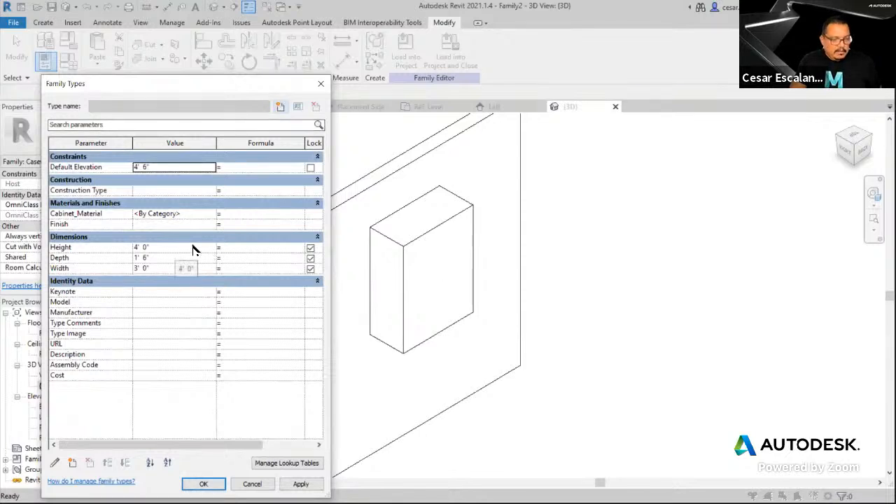
mouse_move(50, 204)
left_mouse_down("ctrl")
mouse_move(63, 213)
mouse_move(219, 224)
left_mouse_up("ctrl")
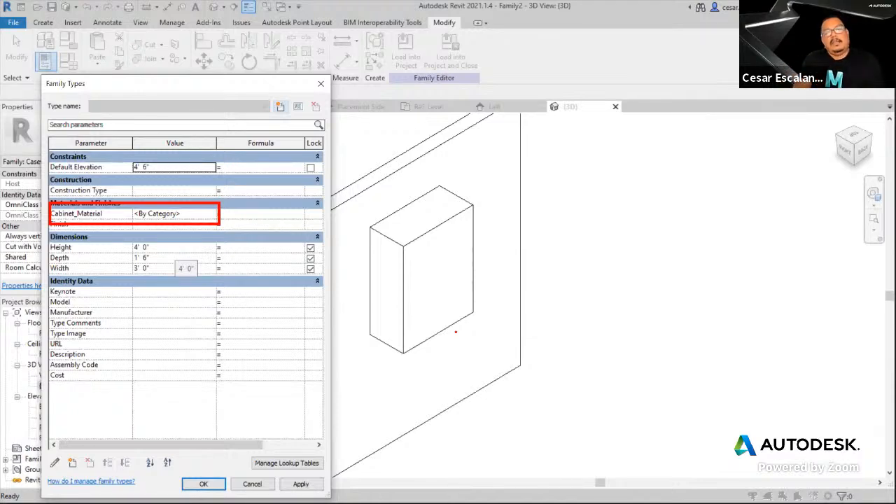
left_click(246, 481)
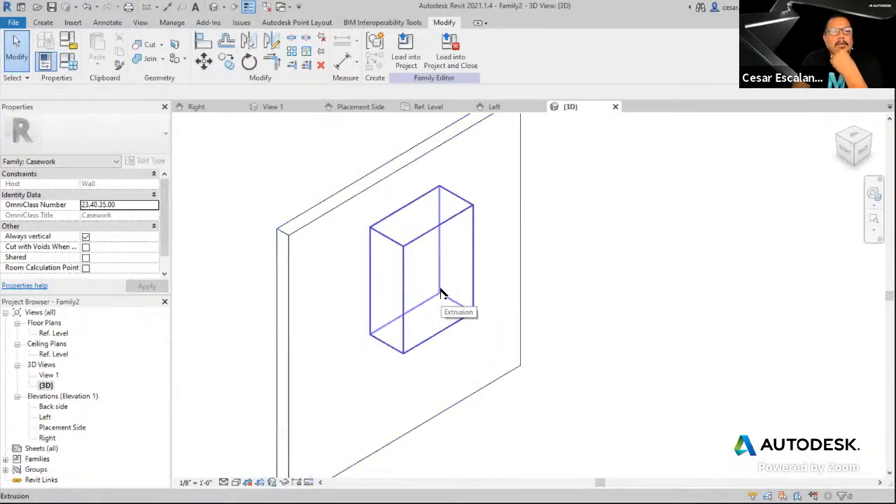
Open the Ref. Level floor plan and examine the area enclosed by the inner reference planes of the cabinet
double_click(55, 334)
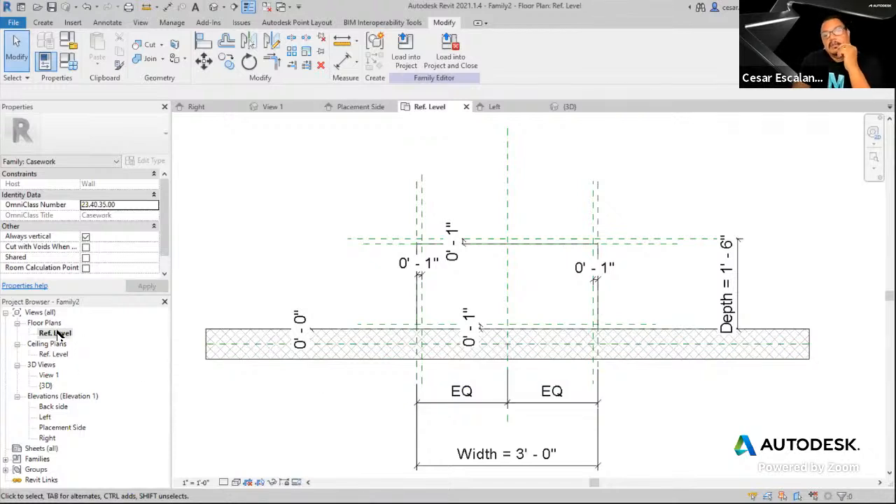
scroll(675, 390, "up", 2)
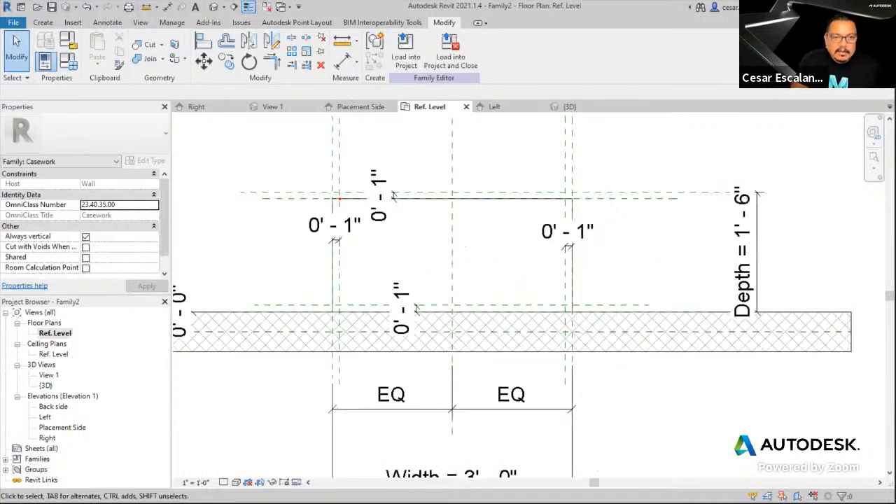
mouse_move(339, 198)
left_mouse_down()
mouse_move(343, 302)
mouse_move(546, 305)
mouse_move(564, 266)
mouse_move(560, 196)
mouse_move(340, 198)
left_mouse_up()
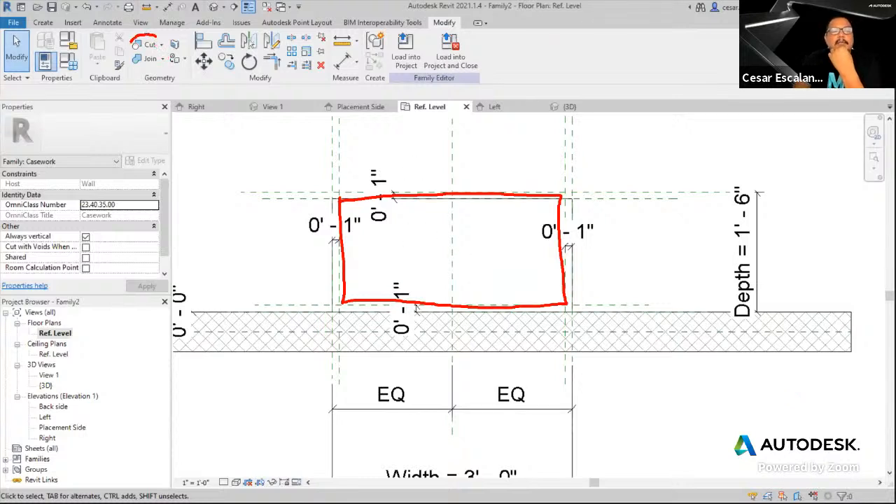
left_click_drag(131, 43, 158, 54)
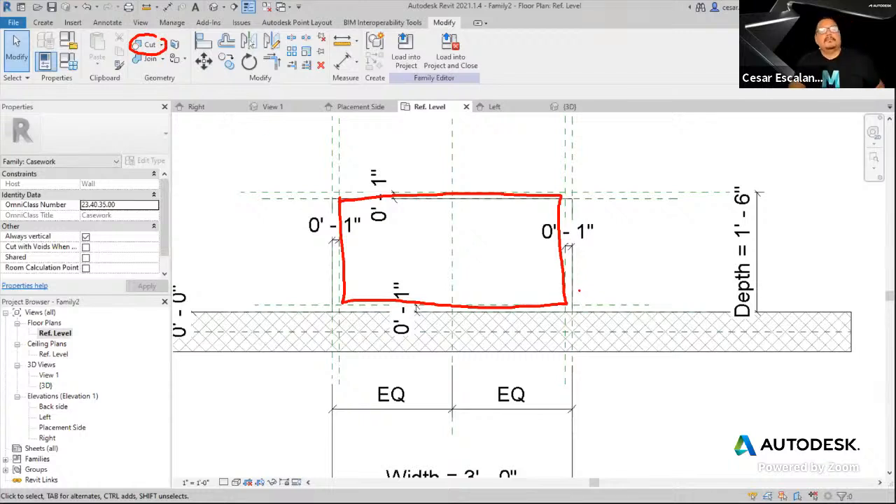
key("Escape")
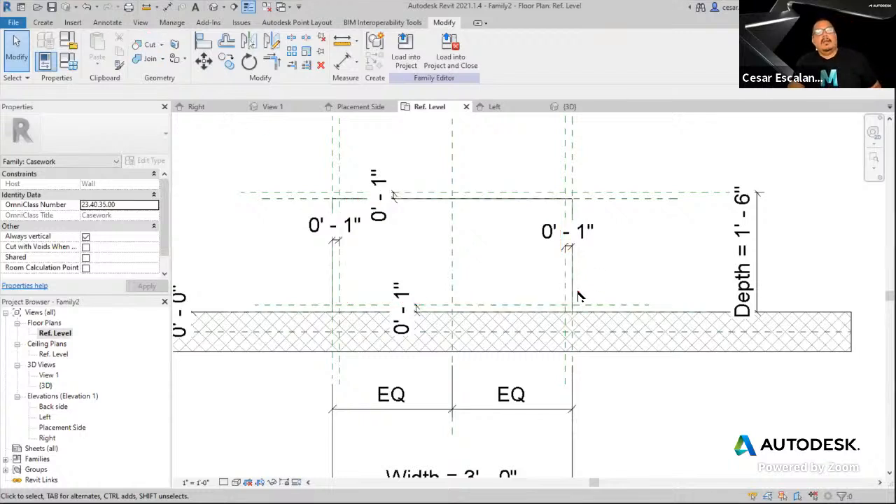
Start a void extrusion and sketch a rectangle between opposite intersections of the cabinet's inner reference planes
left_click(43, 22)
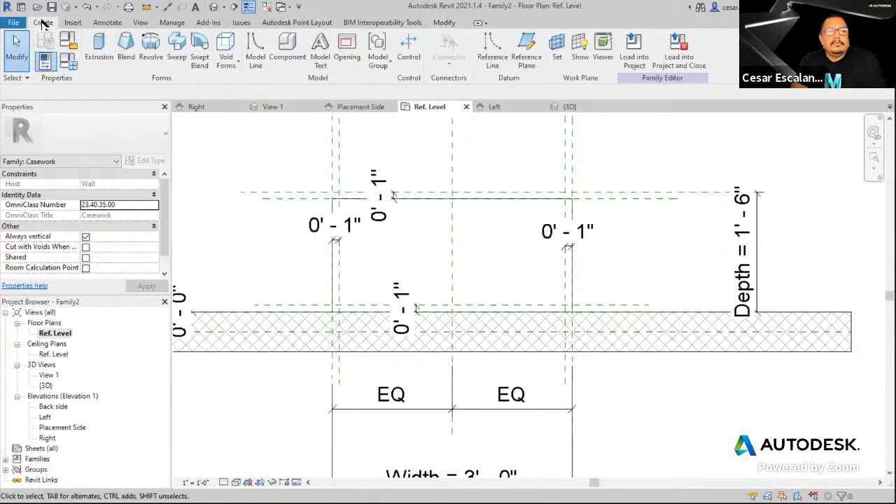
left_click(231, 63)
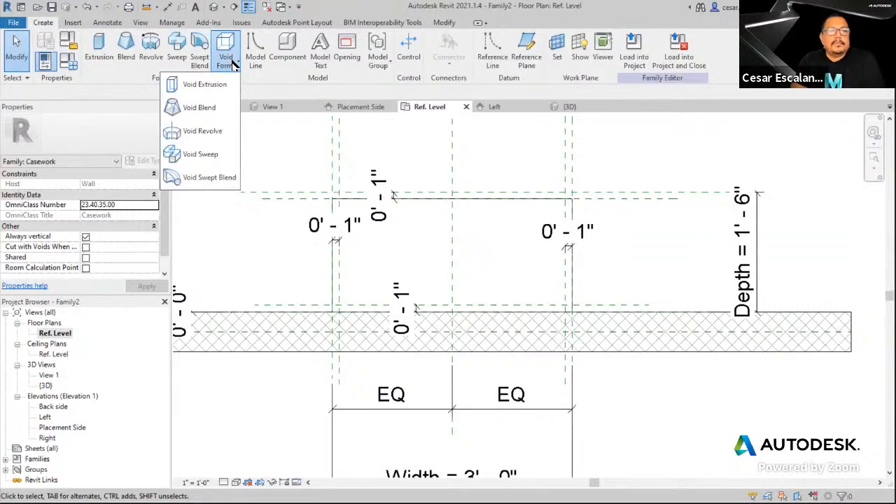
left_click(203, 85)
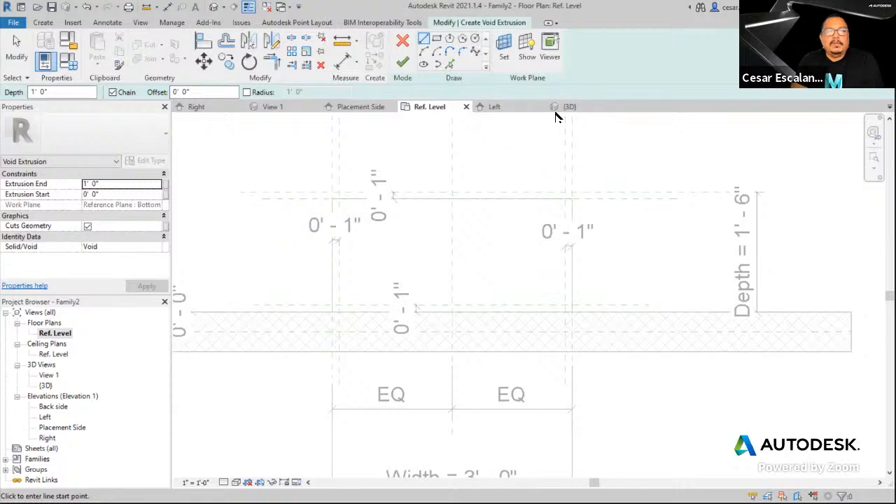
left_click(435, 42)
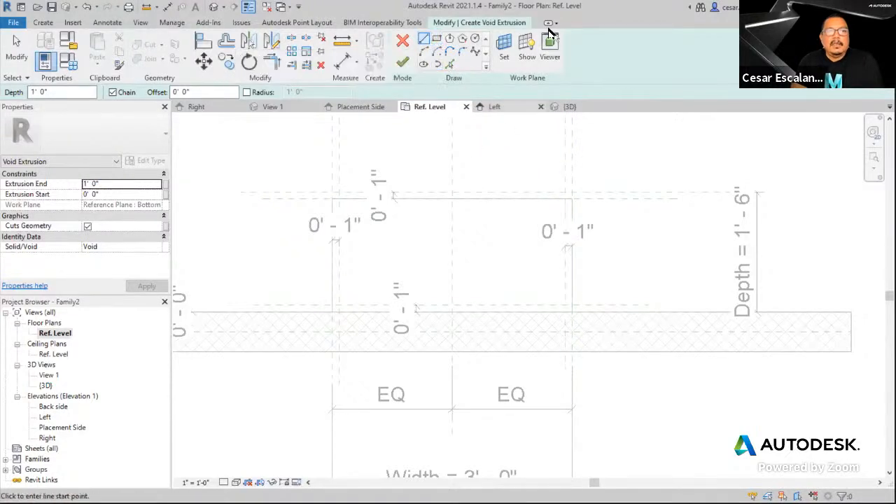
left_click(435, 41)
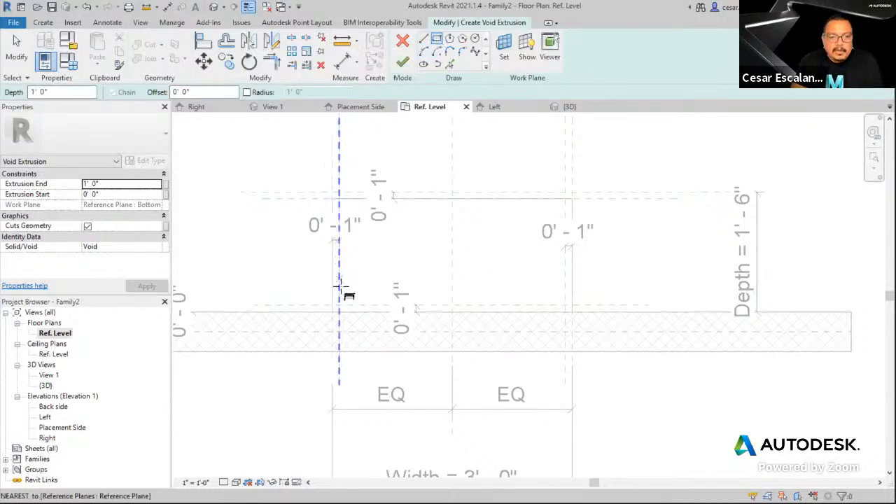
scroll(339, 303, "up", 4)
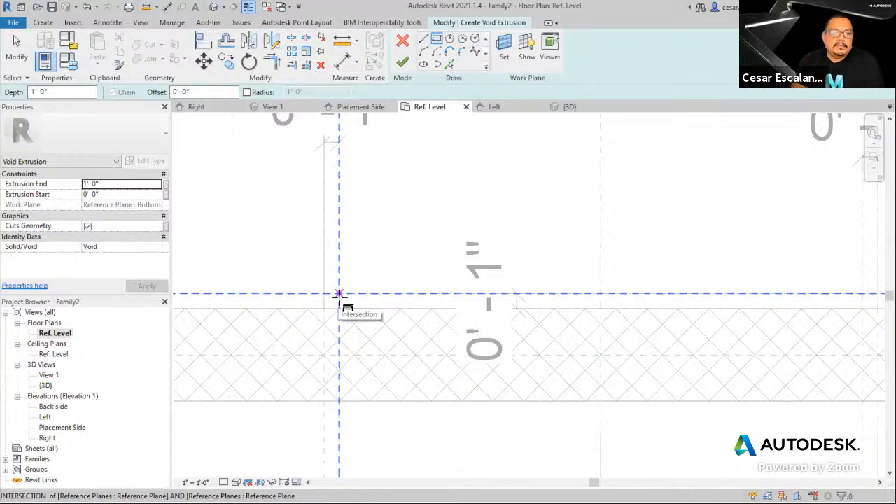
scroll(339, 294, "down", 2)
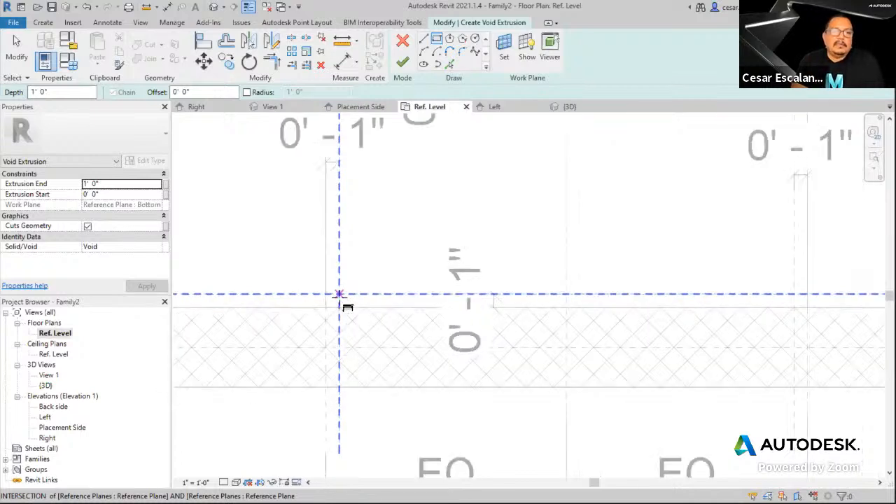
left_click(339, 296)
scroll(413, 238, "down", 2)
middle_click_drag(572, 200, 487, 278)
scroll(572, 229, "up", 4)
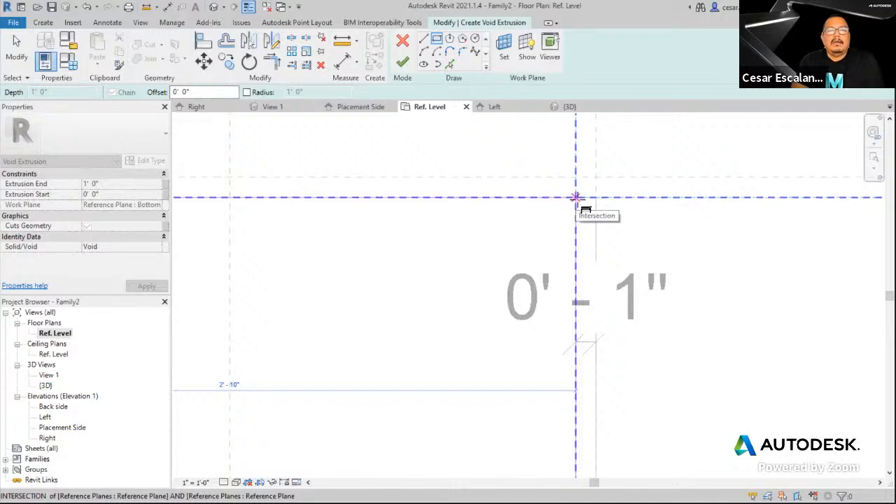
scroll(578, 202, "down", 4)
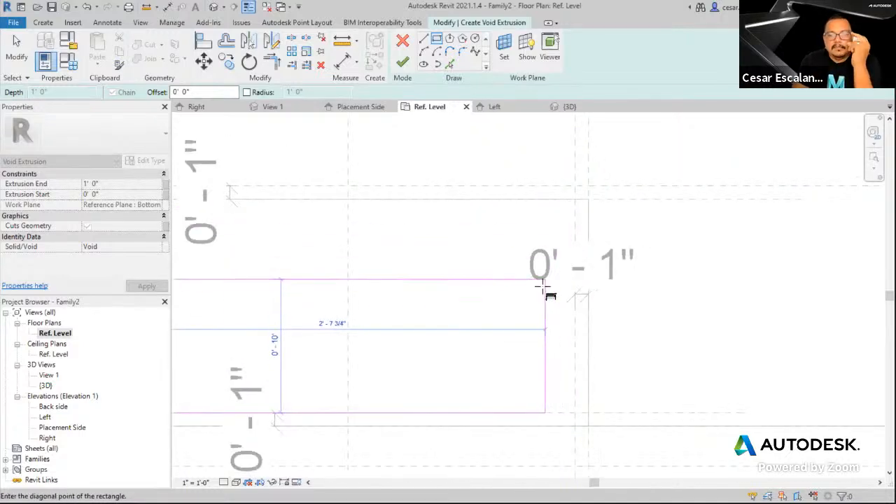
left_click(575, 201)
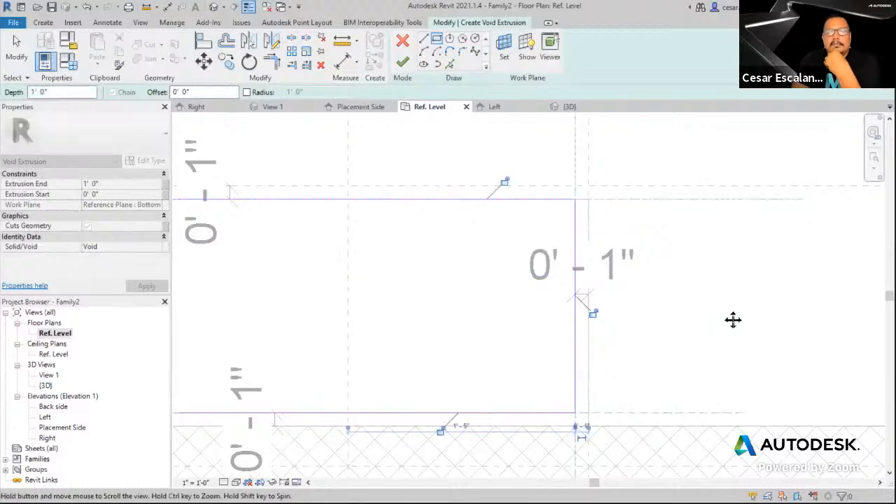
scroll(732, 320, "down", 2)
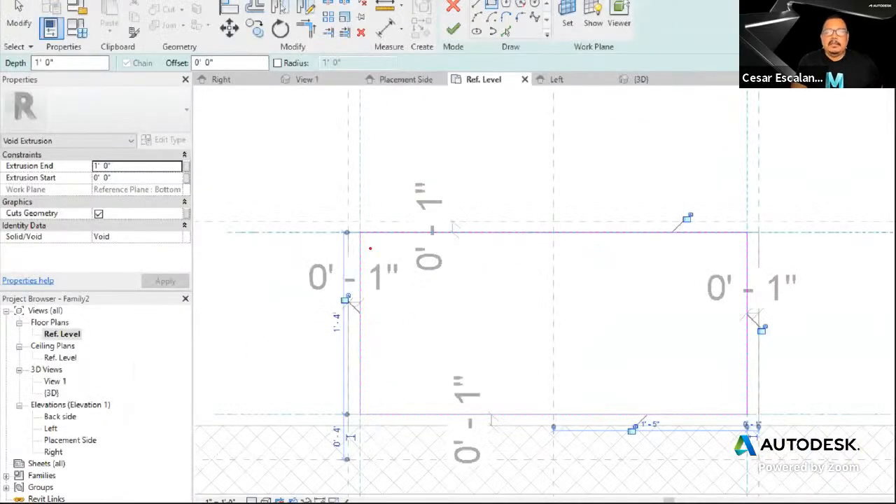
mouse_move(343, 220)
left_mouse_down()
mouse_move(557, 220)
mouse_move(497, 236)
mouse_move(328, 235)
left_mouse_up()
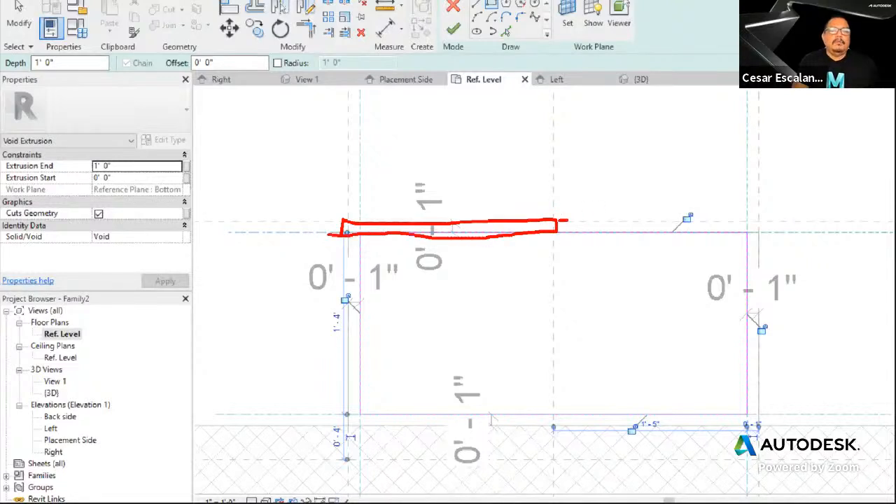
mouse_move(567, 221)
left_mouse_down()
mouse_move(750, 215)
mouse_move(541, 238)
left_mouse_up()
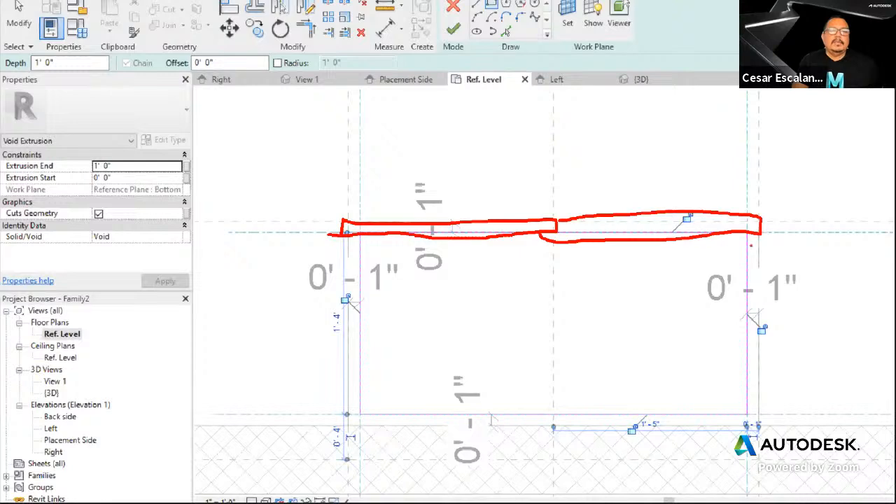
scroll(674, 284, "up", 3)
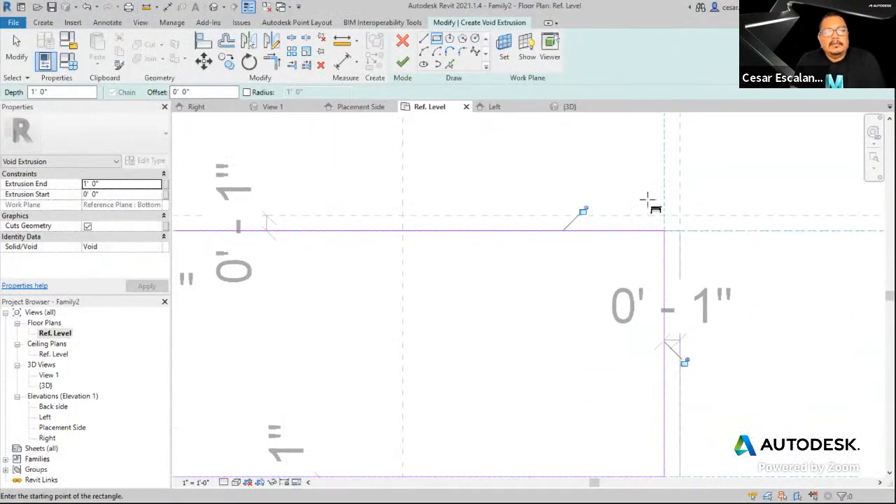
scroll(717, 257, "down", 1)
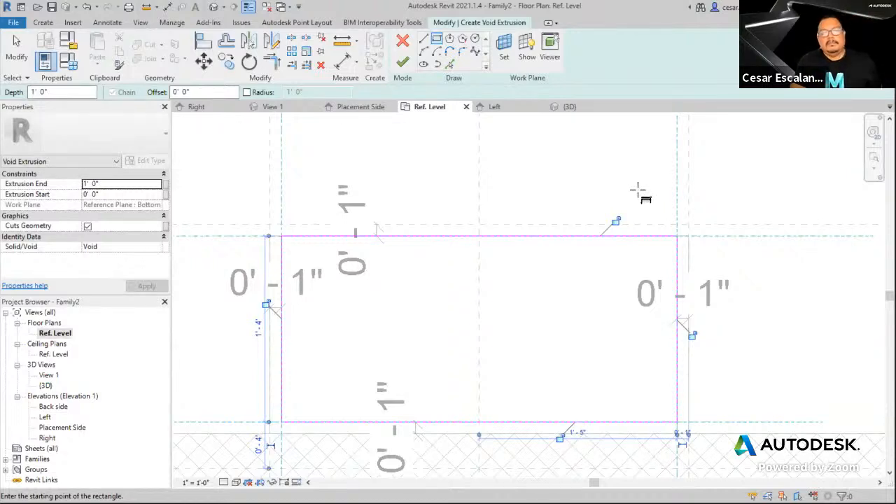
Stop drawing rectangles and finish the void extrusion sketch
key("Escape")
scroll(700, 287, "down", 2)
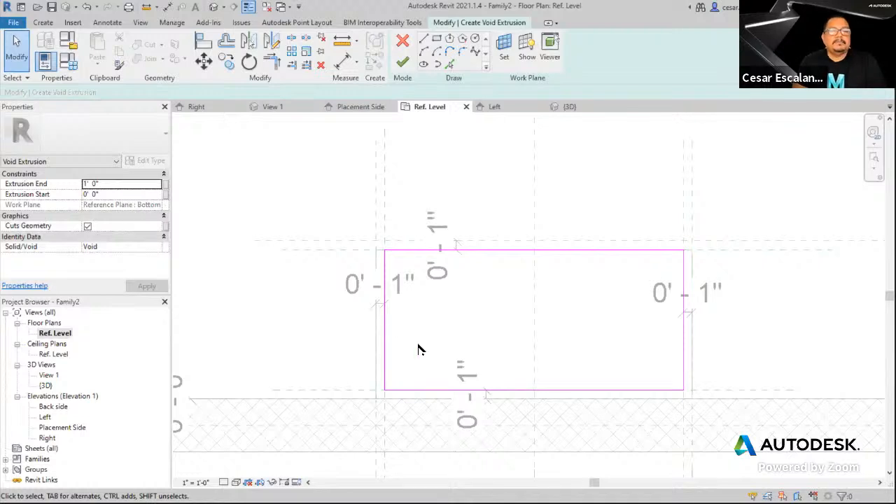
left_click(405, 62)
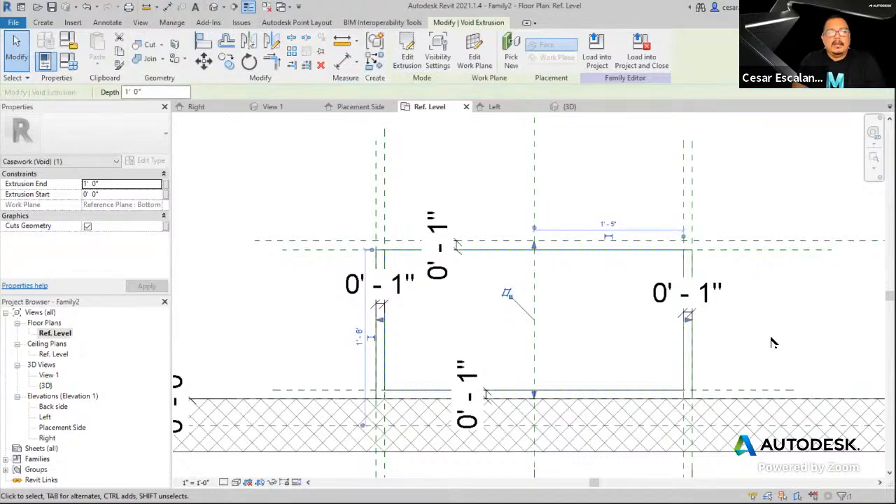
In the Left elevation, stretch the void's top and bottom edges to the inner reference planes, with extrusion end 3' 11" and start 0' 1"
double_click(46, 418)
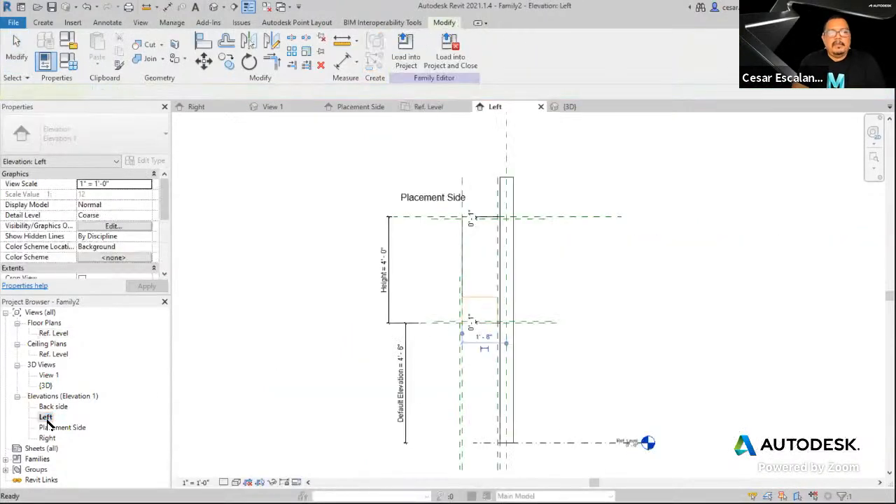
left_click(480, 327)
scroll(516, 315, "up", 4)
middle_click_drag(550, 294, 606, 325)
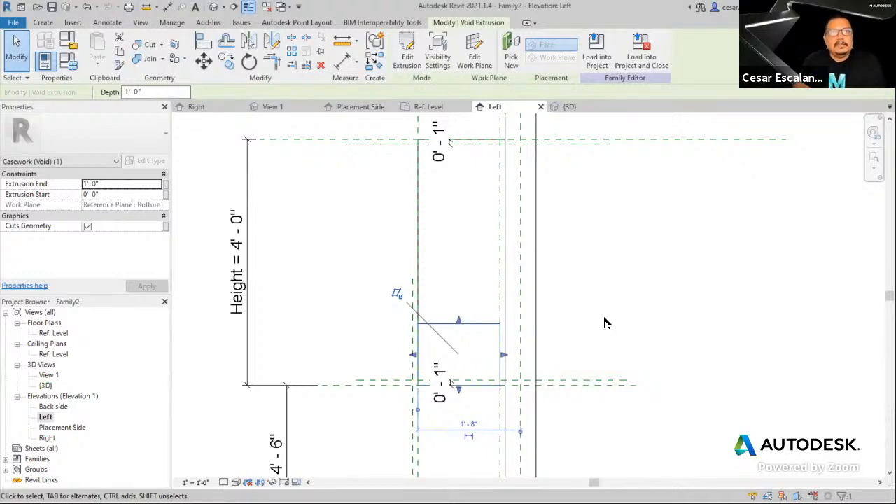
left_click_drag(457, 320, 455, 319)
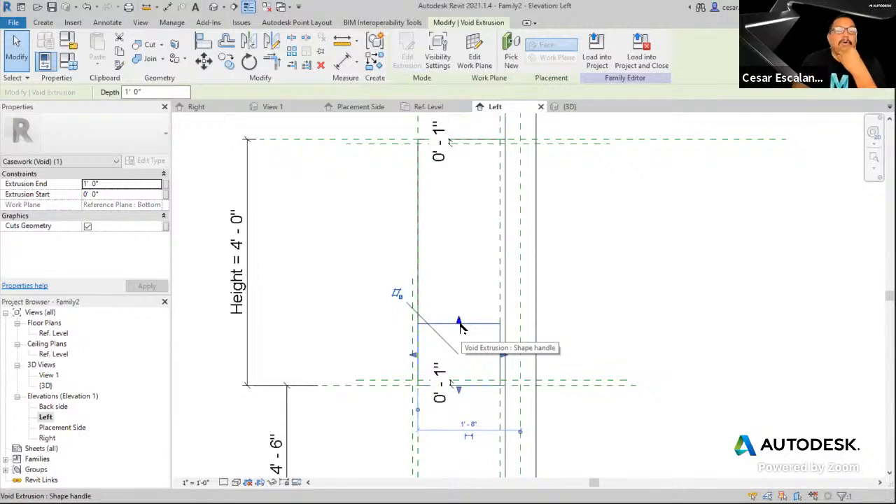
left_click_drag(458, 326, 572, 152)
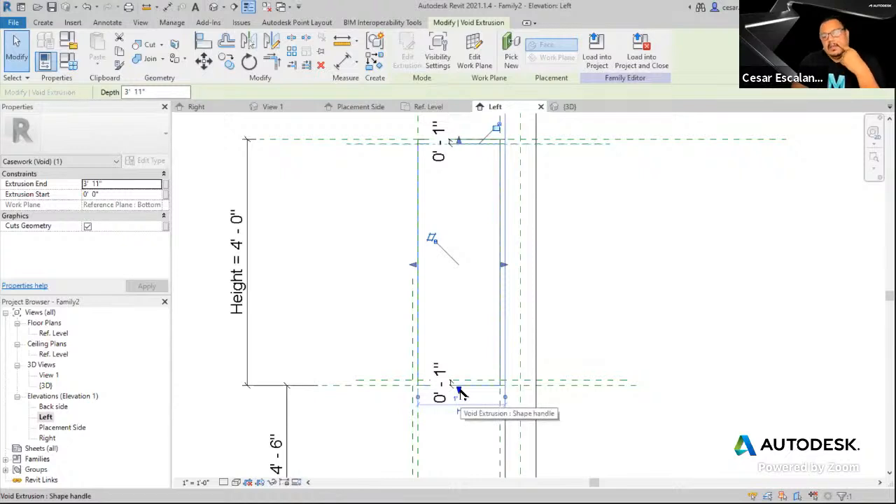
left_click_drag(459, 392, 469, 385)
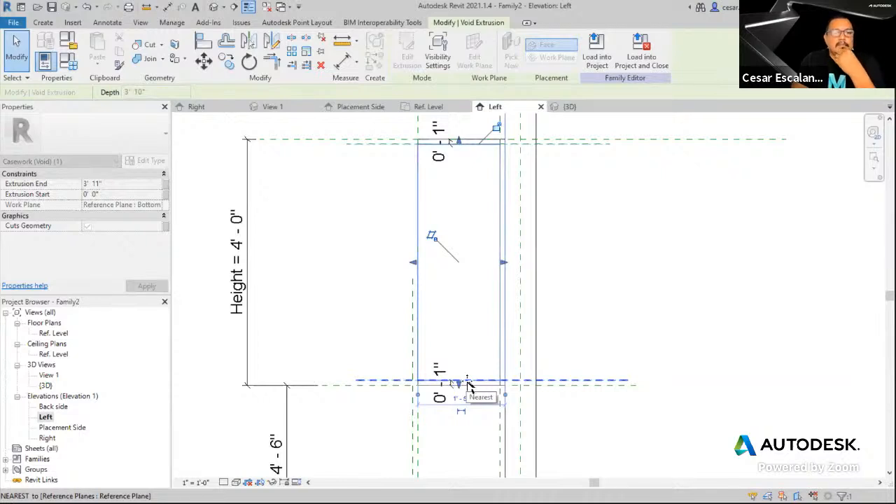
left_click(608, 436)
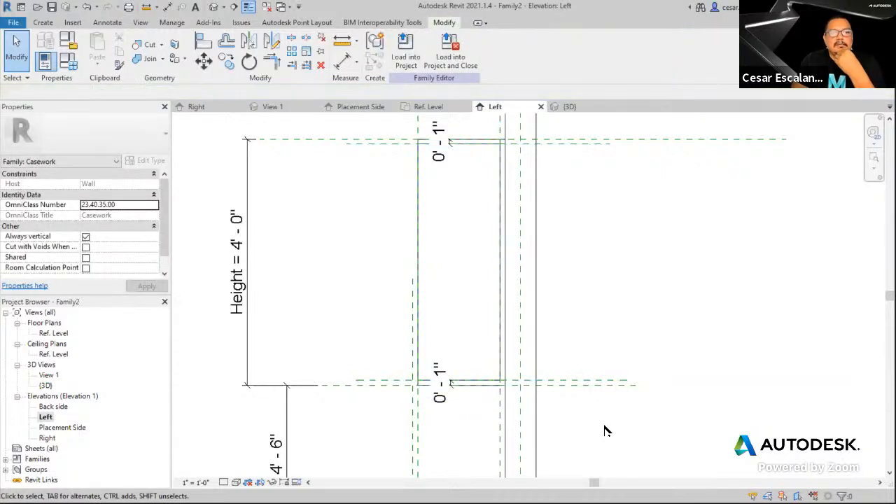
Reselect the void extrusion, align its top edge with the upper inner reference plane and lock that alignment
left_click(480, 155)
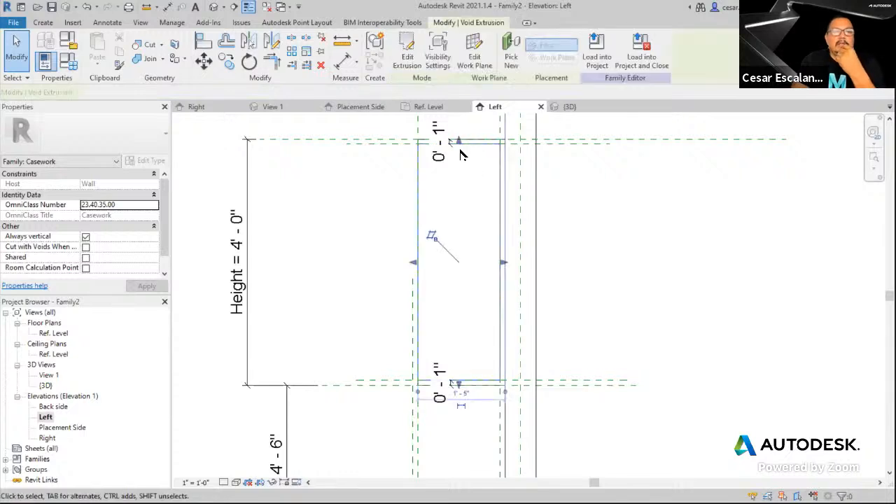
left_click_drag(567, 257, 563, 131)
left_click_drag(563, 130, 558, 218)
left_click(581, 207)
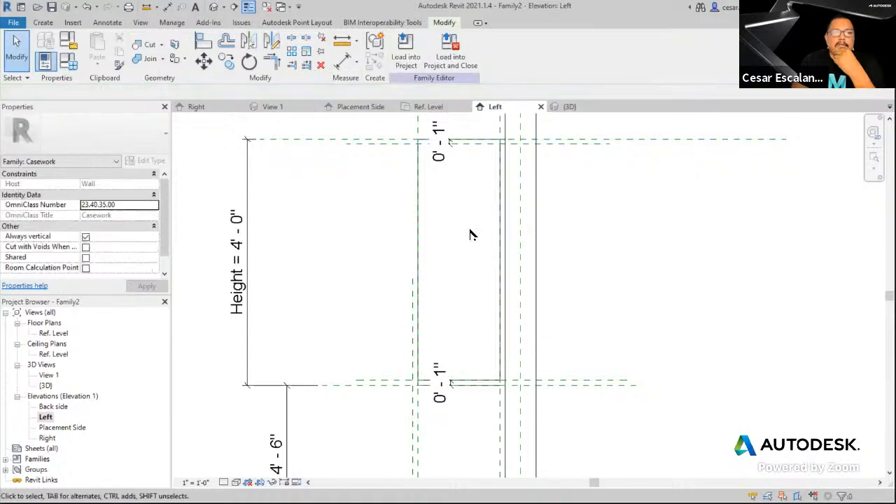
left_click(500, 228)
left_click_drag(458, 128, 496, 134)
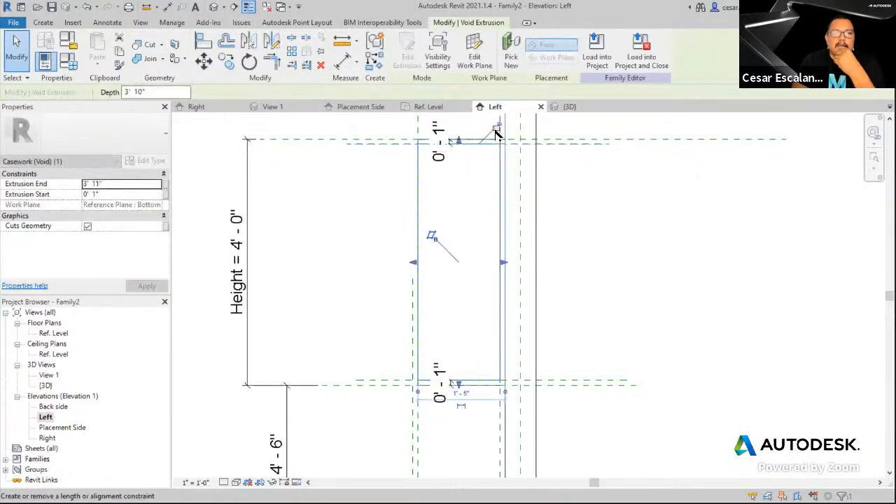
left_click(496, 131)
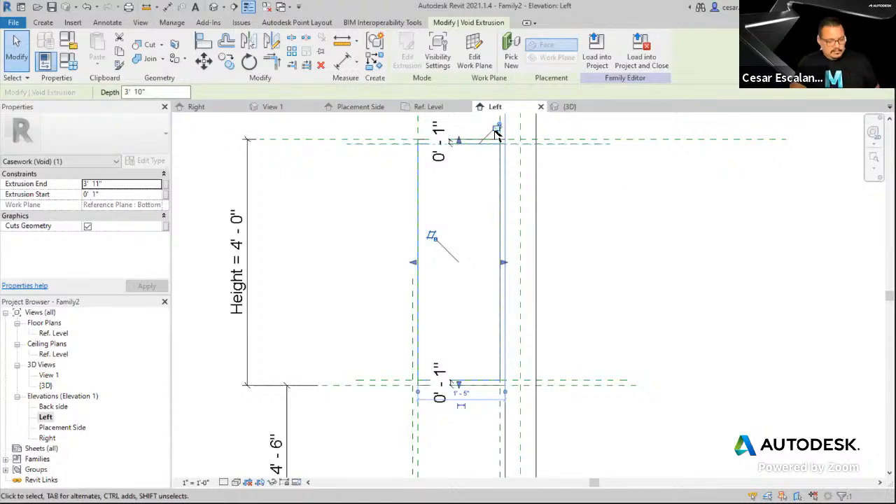
left_click_drag(488, 131, 509, 130)
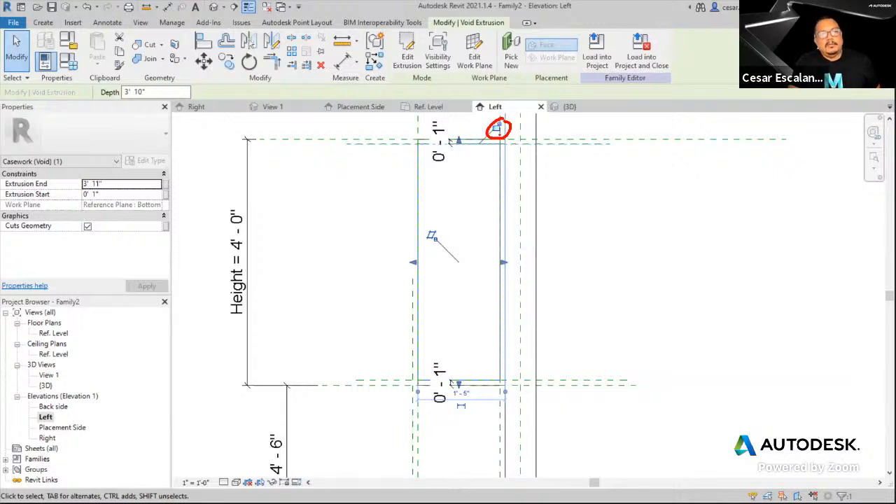
key("Escape")
left_click(498, 130)
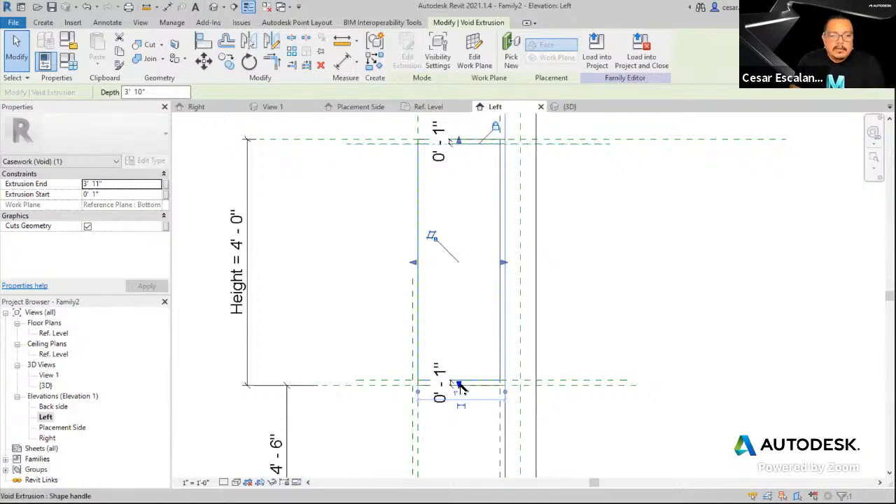
Stretch the void extrusion's lower edge to the lower inner reference plane, with extrusion start 0' 1", and lock it there
left_click_drag(460, 389, 581, 380)
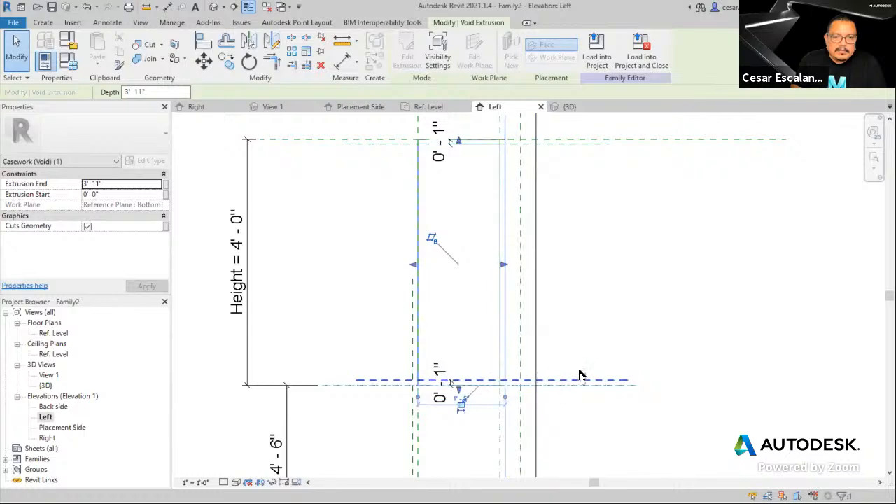
left_click(593, 401)
scroll(506, 240, "up", 2)
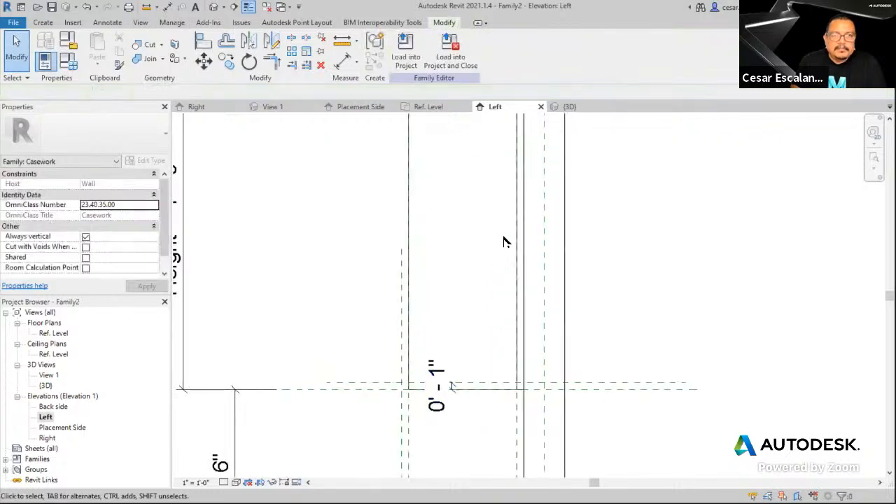
left_click(517, 273)
scroll(458, 462, "up", 2)
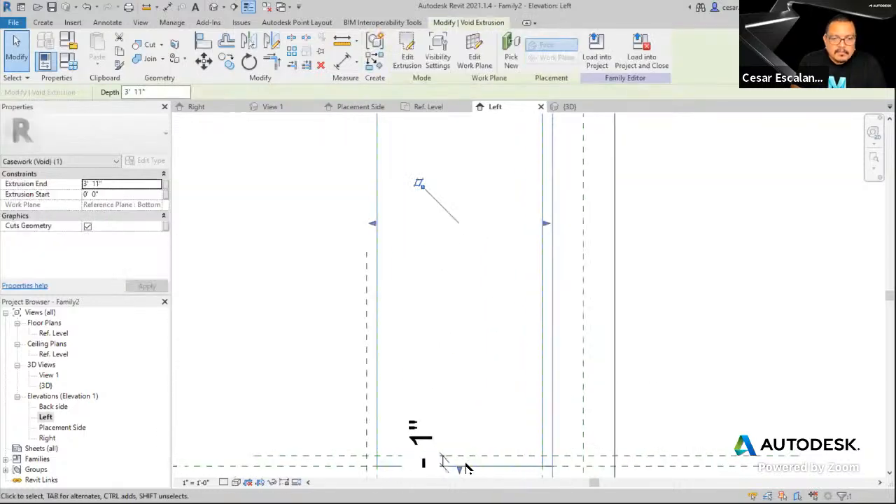
left_click_drag(460, 457, 460, 457)
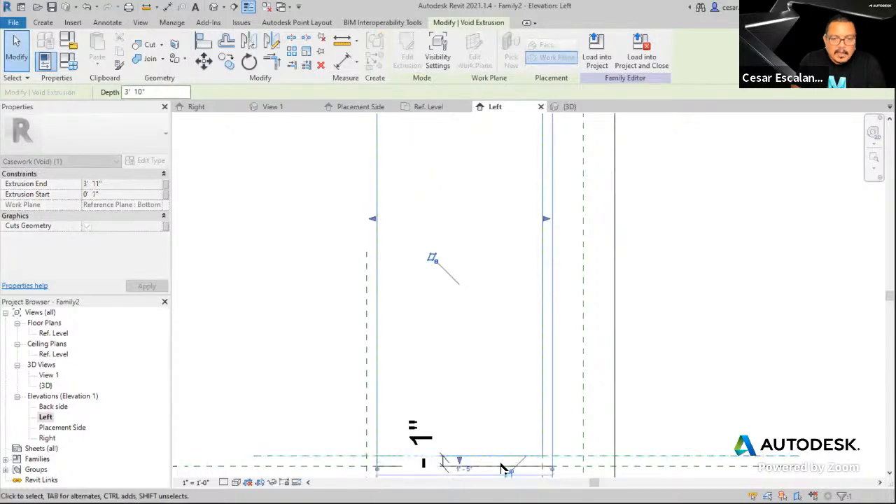
left_click(507, 473)
scroll(557, 378, "down", 1)
scroll(557, 381, "down", 2)
middle_click_drag(698, 356, 658, 378)
scroll(658, 378, "down", 1)
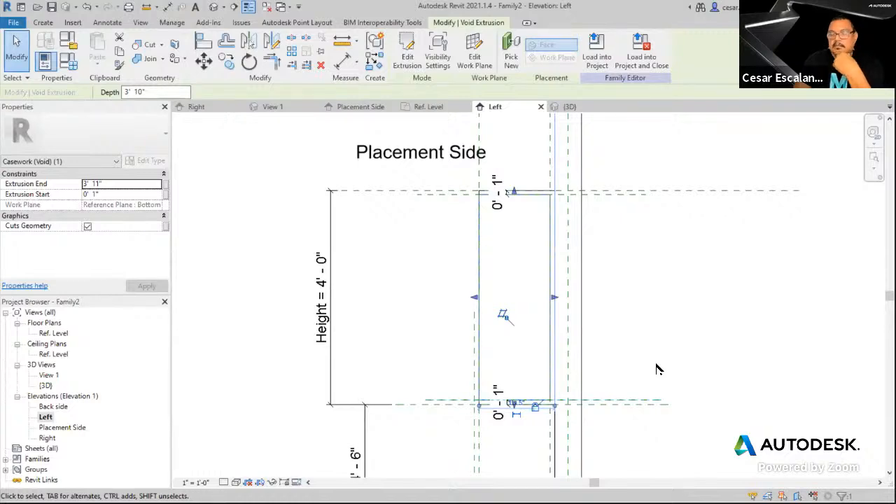
key("Escape")
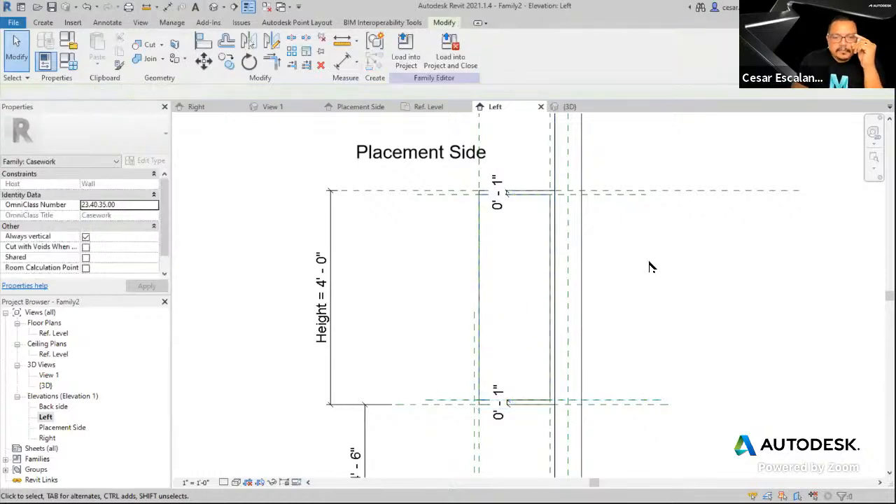
middle_click_drag(650, 266, 568, 247)
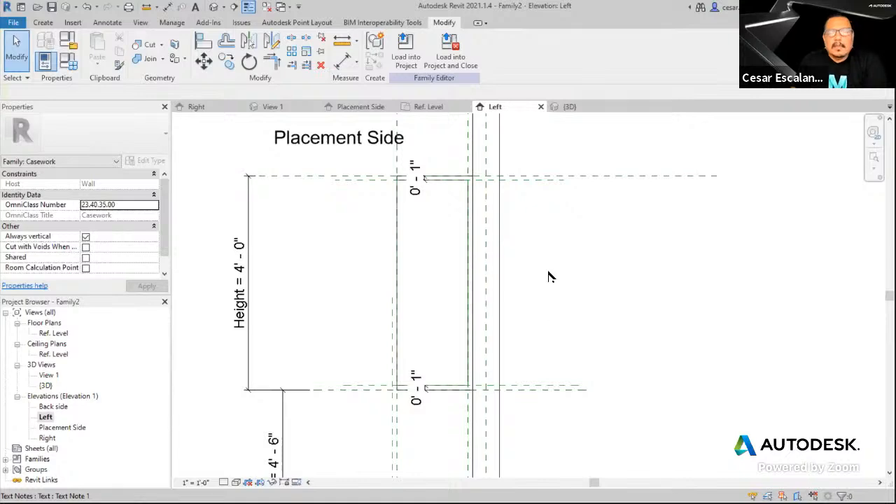
scroll(550, 272, "down", 2)
scroll(552, 312, "up", 4)
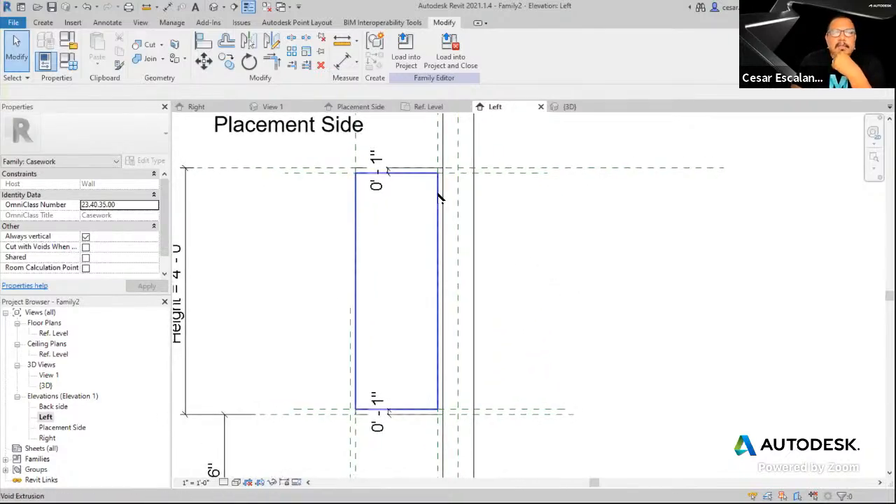
left_click(439, 198)
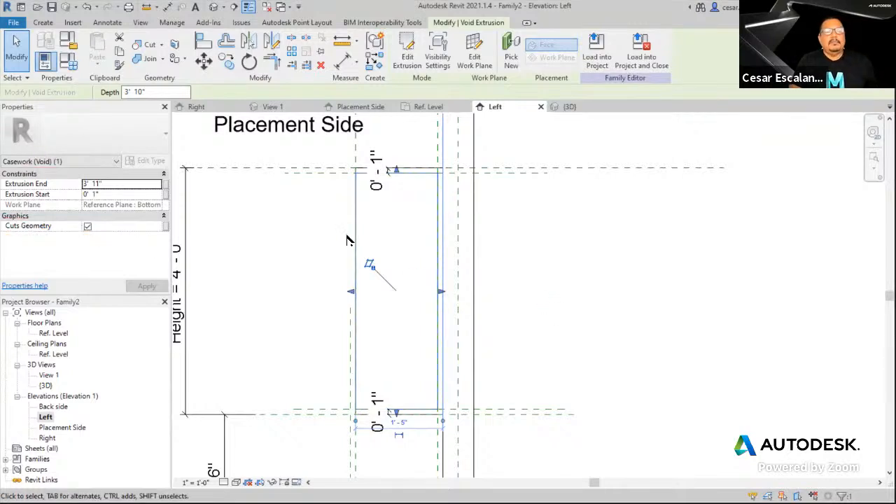
key("Escape")
Open the 3D view, orbit to the cabinet's open front and display the model with shaded surfaces
left_click(214, 7)
scroll(480, 365, "up", 3)
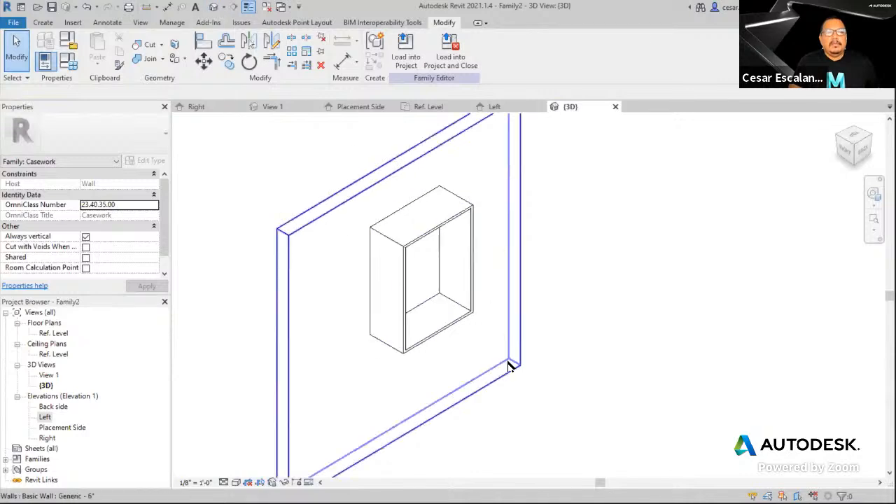
middle_click_drag(476, 282, 456, 259, "shift")
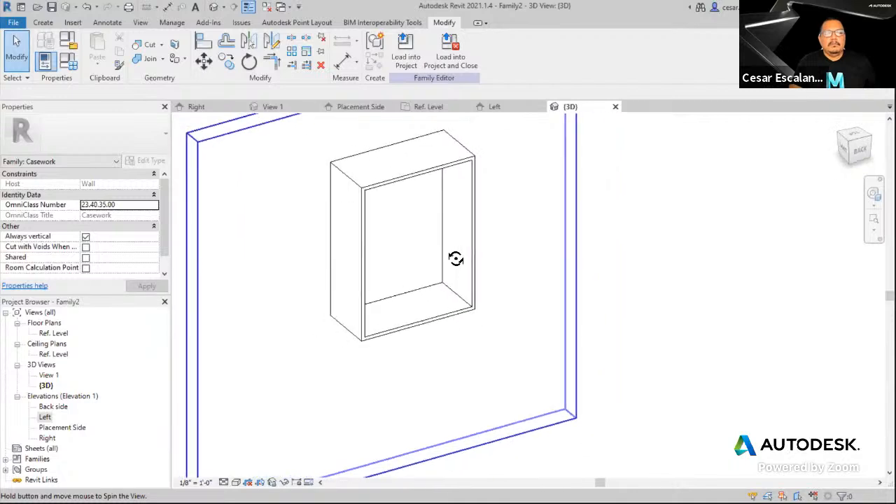
left_click(236, 482)
left_click(253, 450)
mouse_move(406, 411)
middle_mouse_down("shift")
mouse_move(458, 367)
mouse_move(509, 300)
mouse_move(512, 267)
mouse_move(442, 278)
mouse_move(418, 378)
mouse_move(260, 344)
mouse_move(426, 340)
mouse_move(506, 367)
mouse_move(476, 398)
mouse_move(448, 392)
middle_mouse_up("shift")
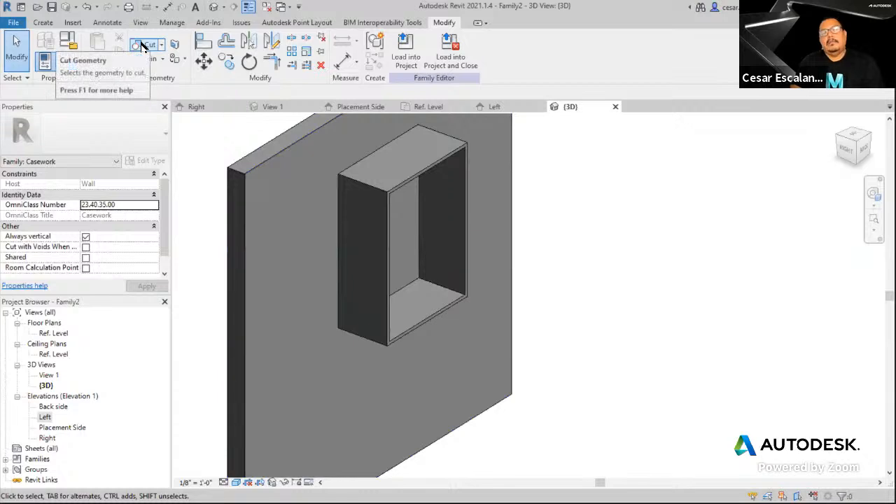
In the Ref. Level plan, edit the void's sketch and draw a second rectangle about 2' 10" by 7" from the cabinet's front reference plane
left_click(143, 46)
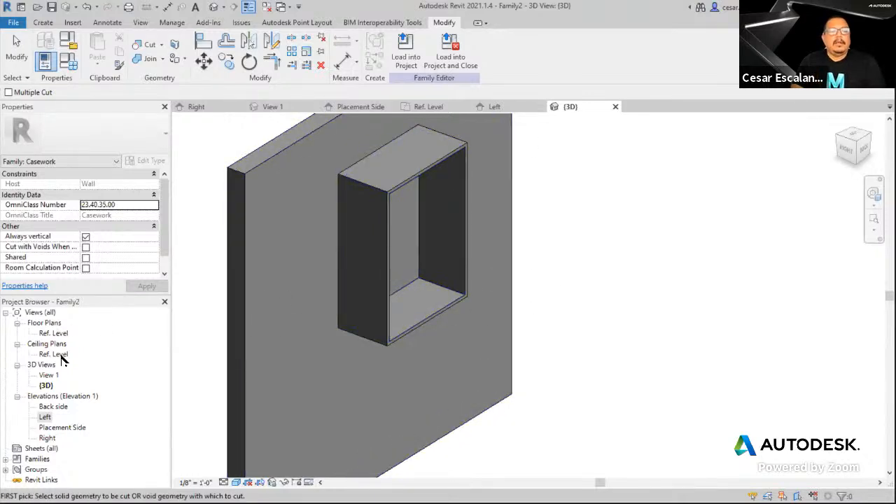
double_click(61, 334)
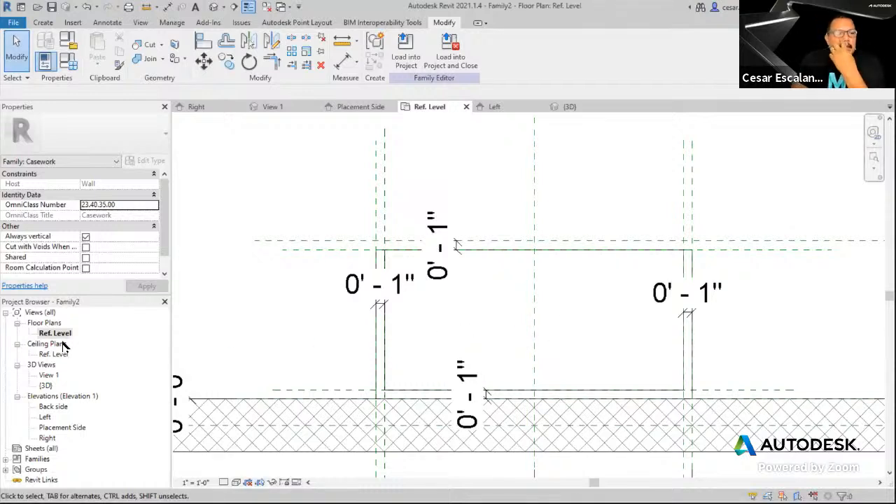
left_click(402, 391)
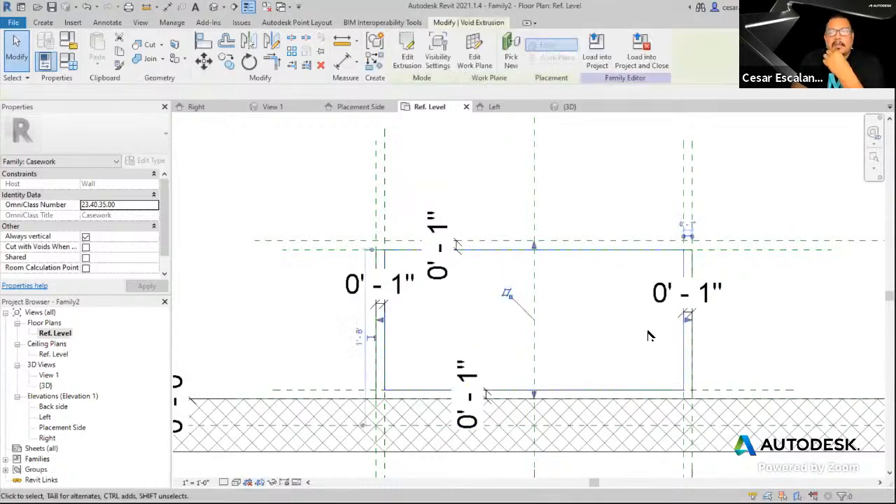
left_click(409, 53)
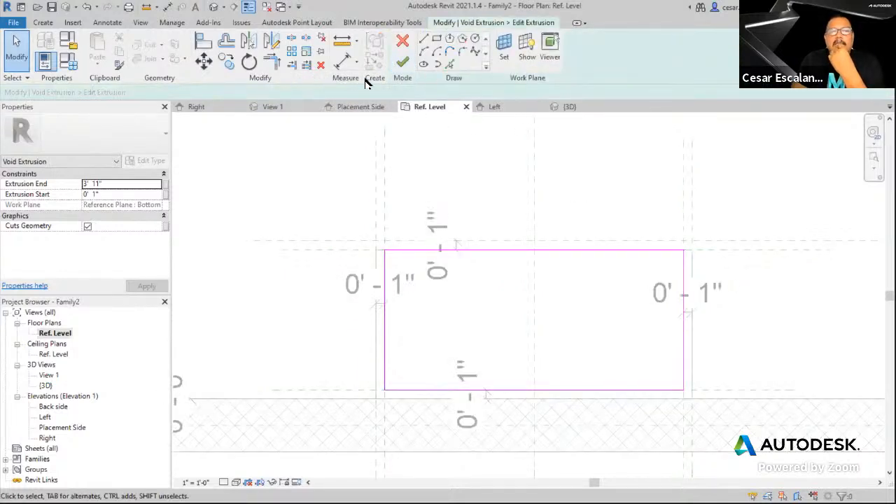
left_click(437, 38)
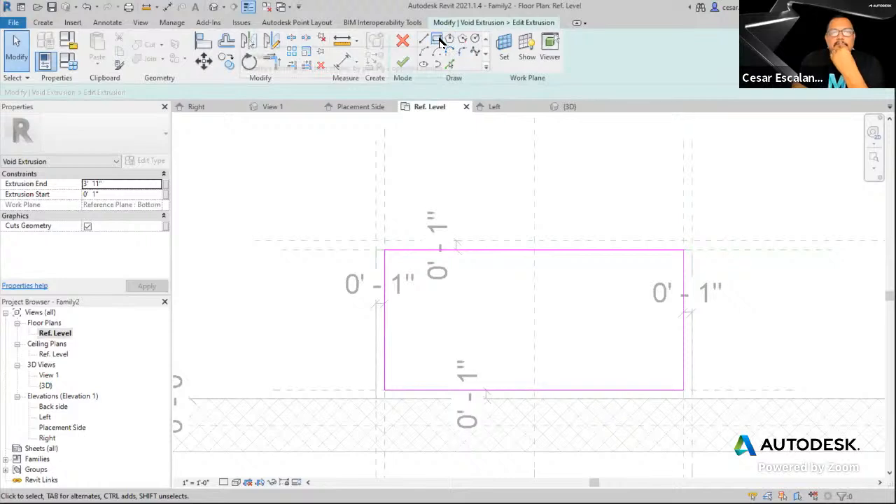
left_click(385, 241)
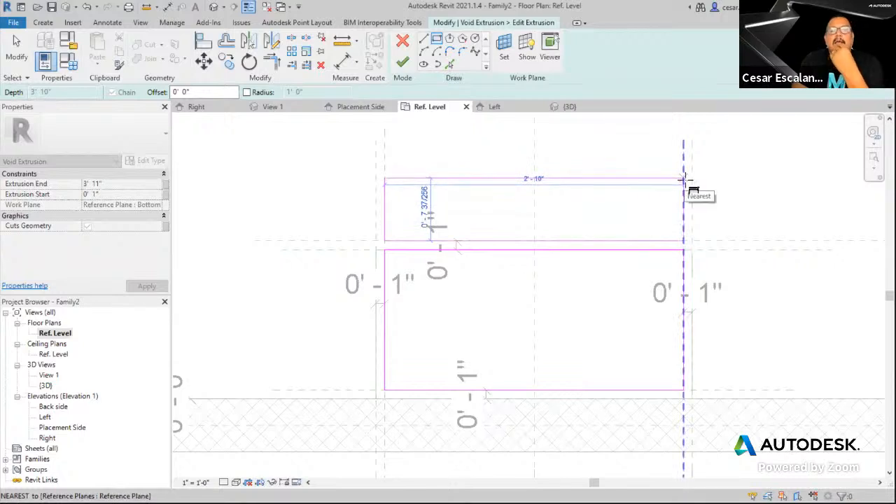
left_click(684, 180)
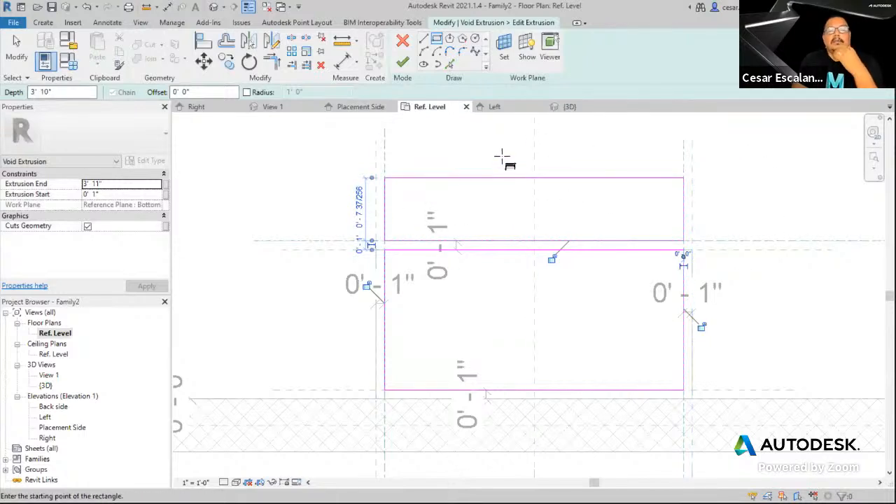
key("Escape")
key("Escape")
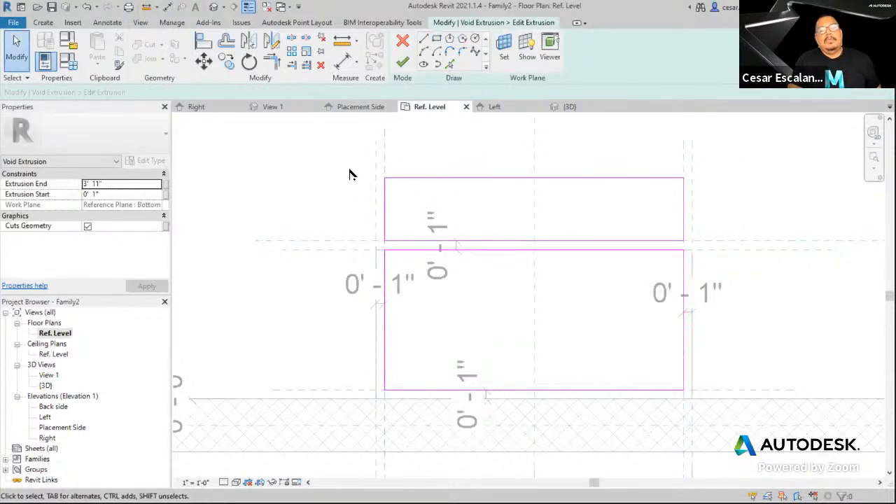
Delete the second rectangle and discard the edits to the void extrusion's sketch
mouse_move(369, 156)
left_mouse_down()
mouse_move(574, 224)
mouse_move(703, 251)
left_mouse_up()
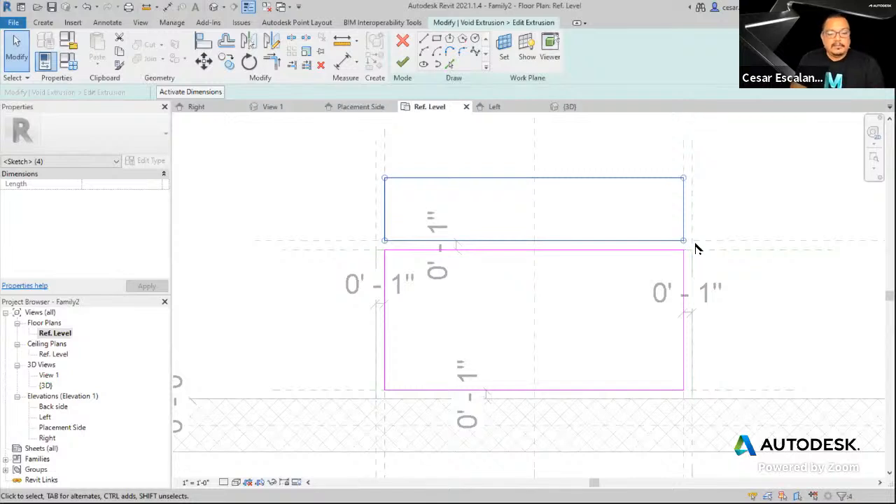
key("Delete")
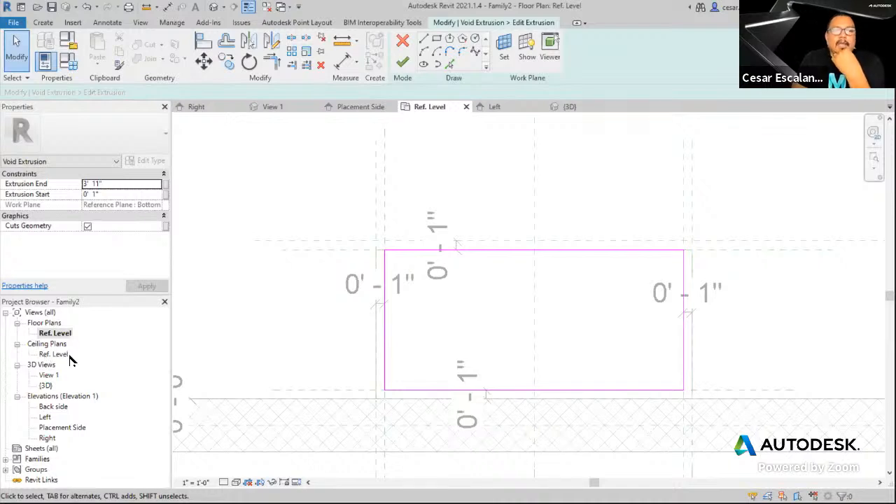
left_click(402, 42)
left_click(528, 264)
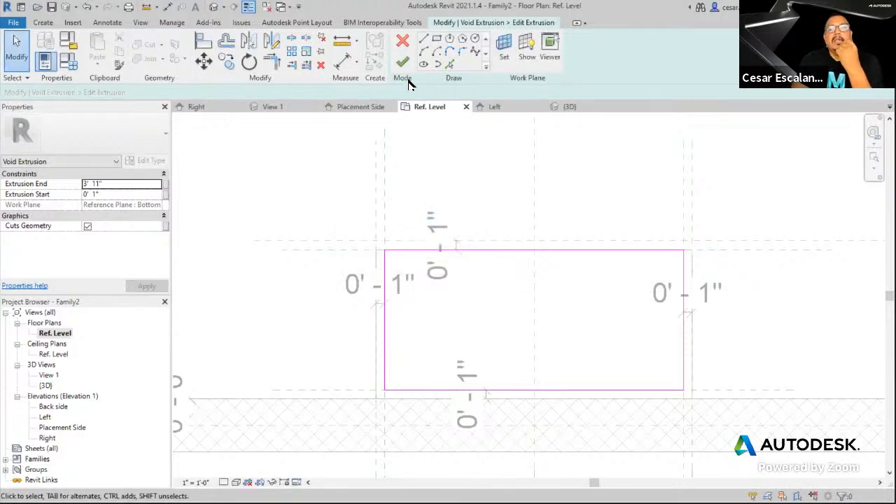
left_click(402, 42)
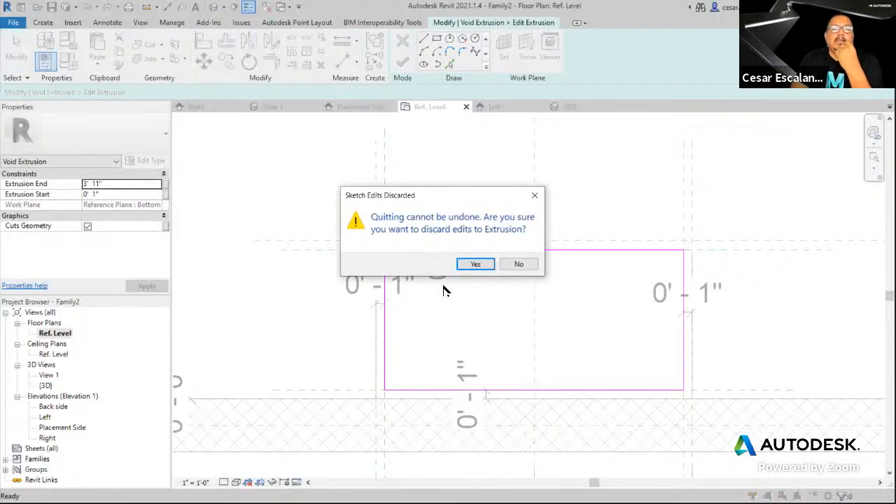
left_click(476, 266)
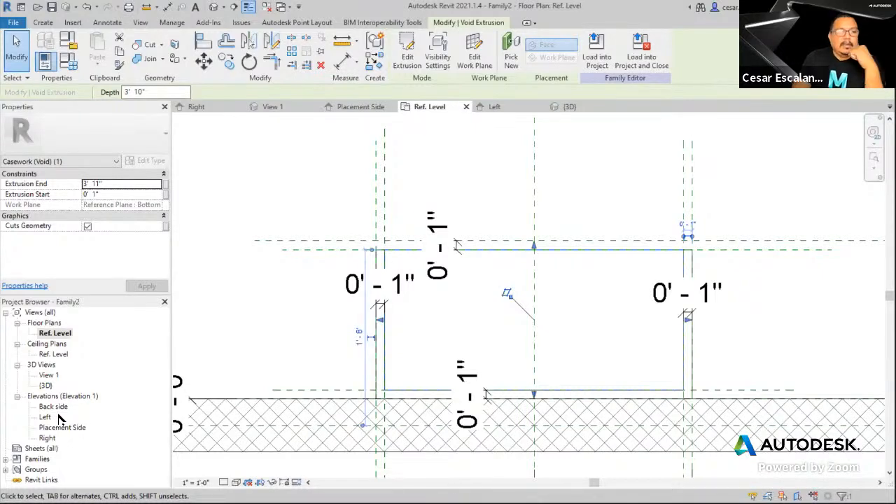
double_click(46, 418)
middle_click_drag(546, 210, 611, 214)
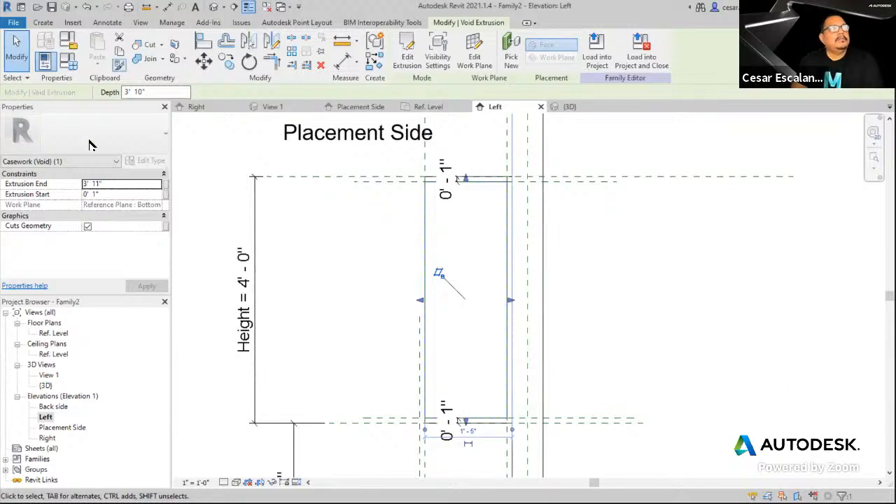
double_click(47, 334)
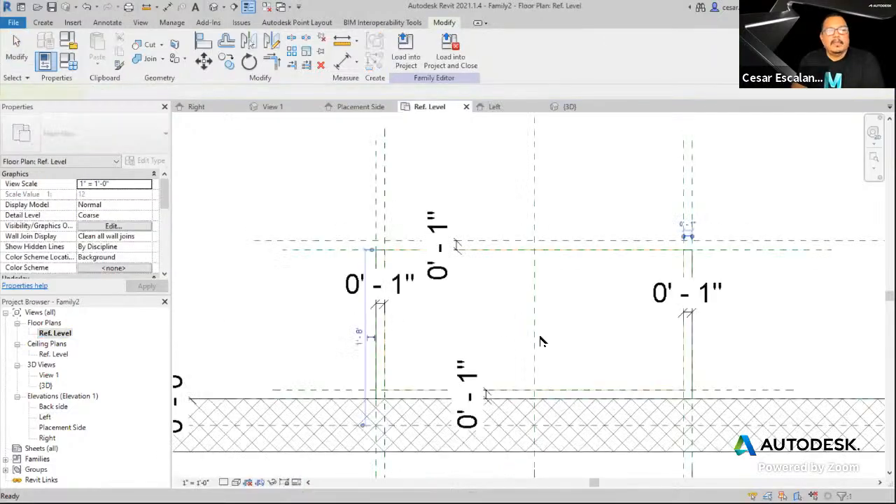
With the 3D view open, set the family's Height to 5' 0" and Depth to 2' 0", applying each change
left_click(214, 7)
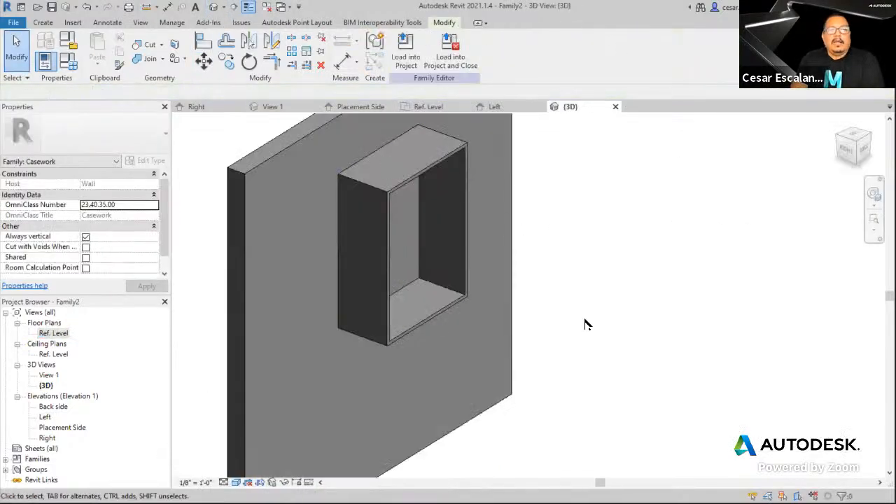
scroll(632, 315, "down", 2)
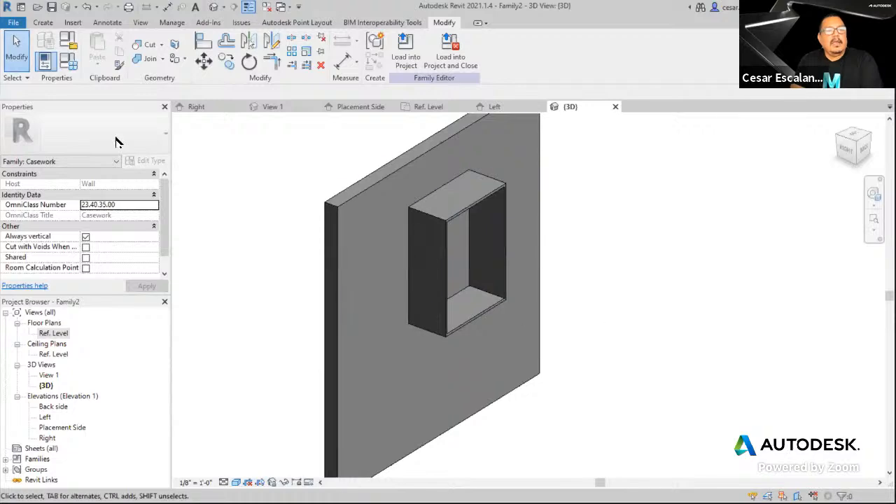
left_click(68, 61)
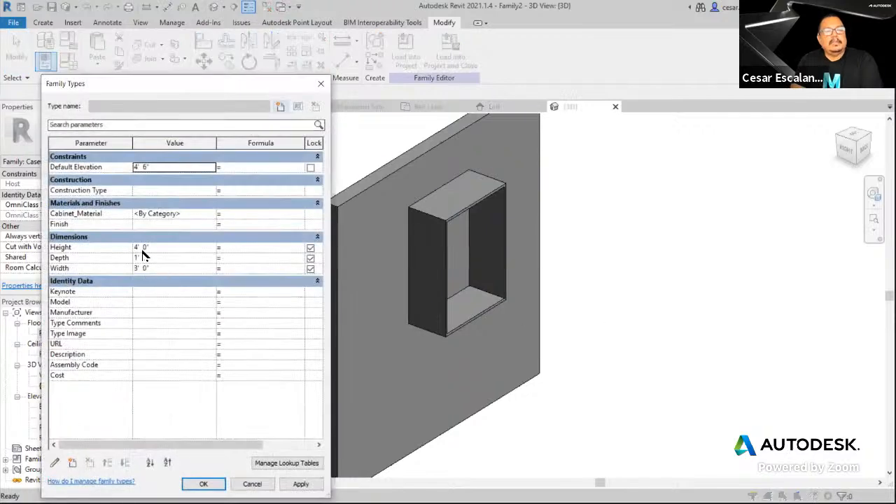
left_click(175, 250)
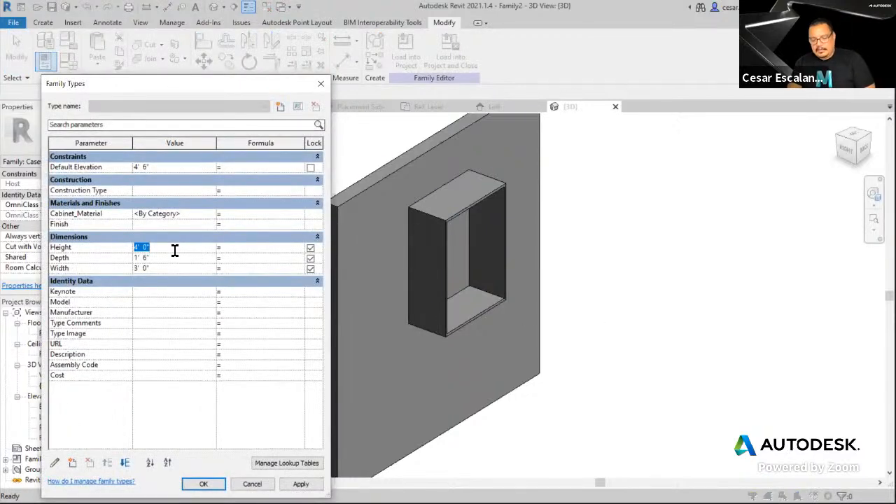
type("5")
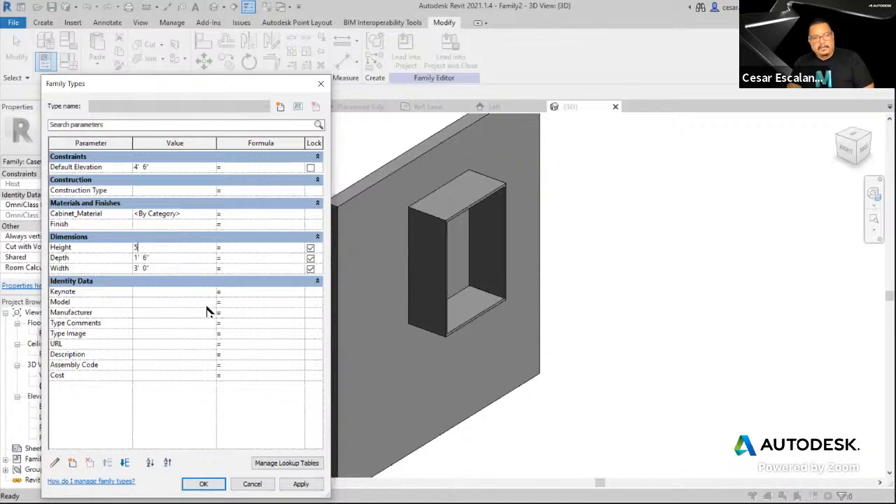
left_click(301, 483)
left_click(168, 257)
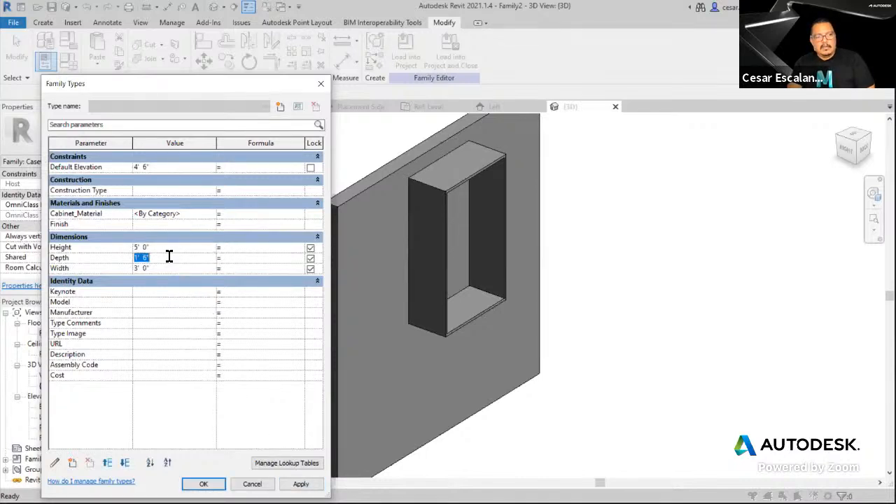
type("2")
left_click(301, 483)
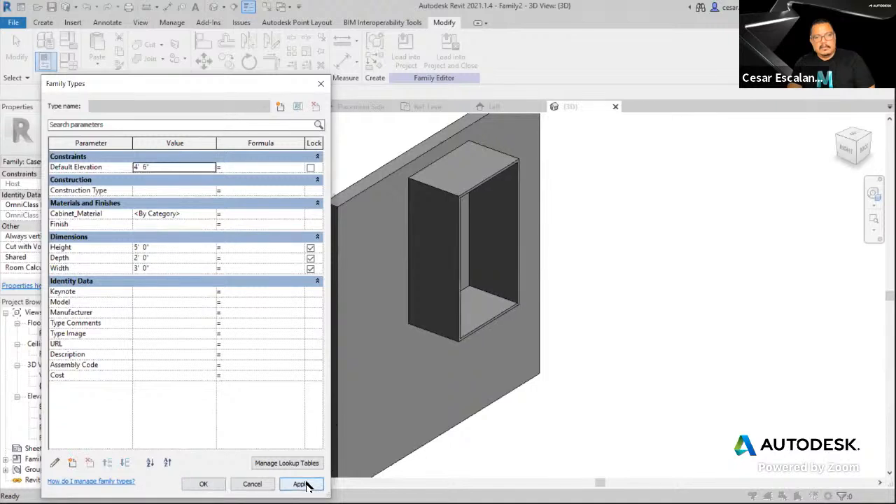
Flex the family's Width by applying 2' 0" and enter 1' 6" as a further trial value
left_click(168, 268)
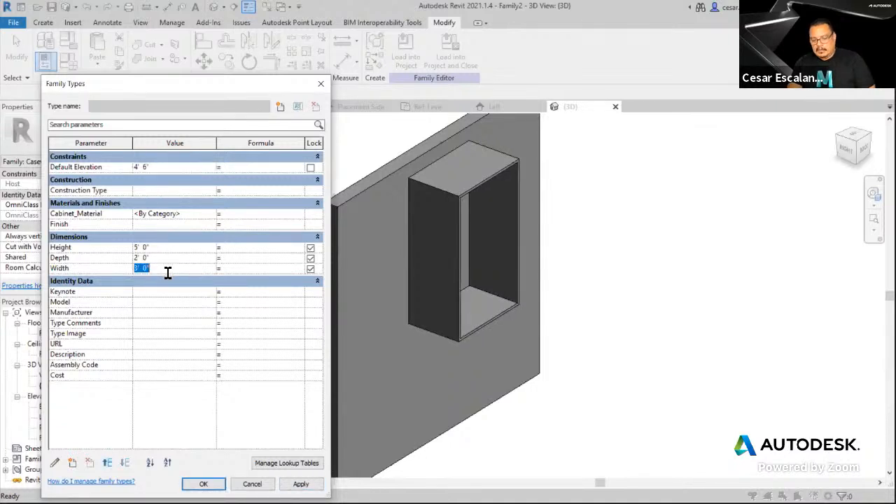
type("2")
left_click(301, 483)
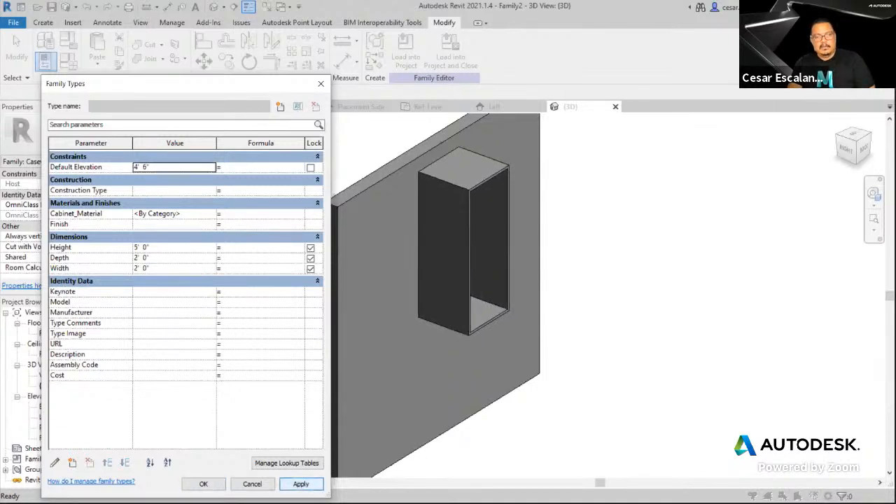
left_click(163, 269)
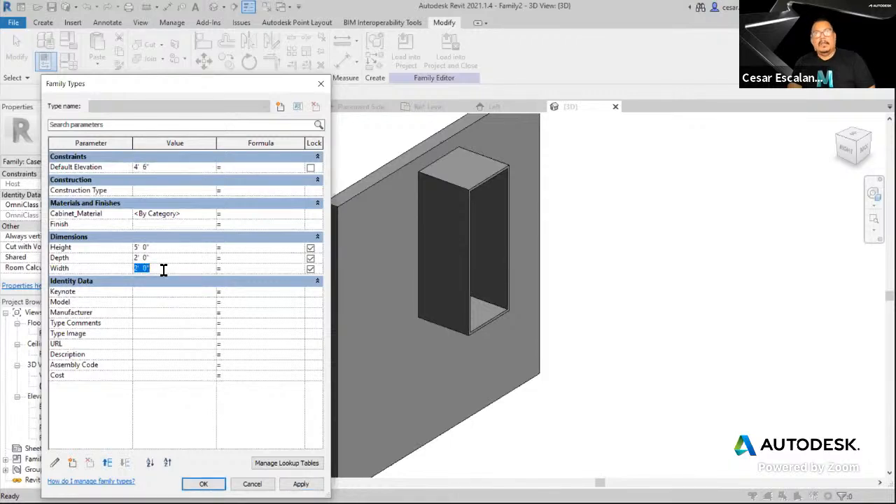
type("1 6")
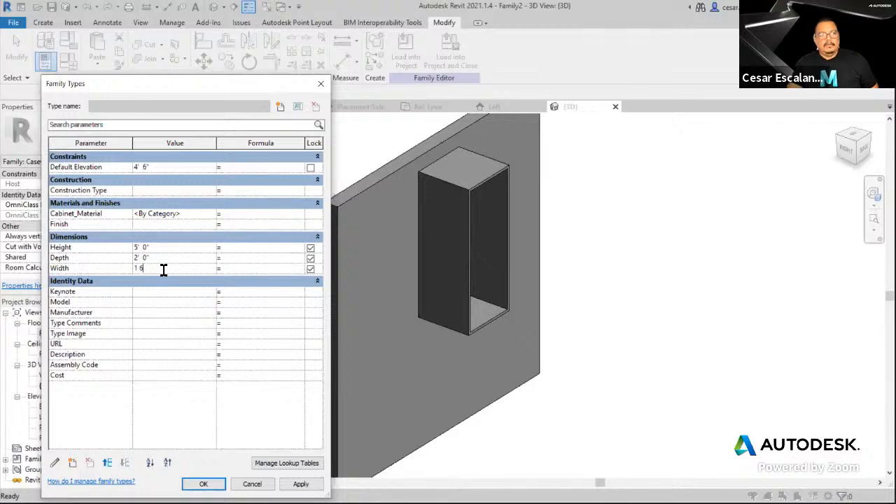
Set the family's Depth to 1' 6", Width to 3' 0" and Height to 4' 0"
left_click(156, 250)
left_click(167, 259)
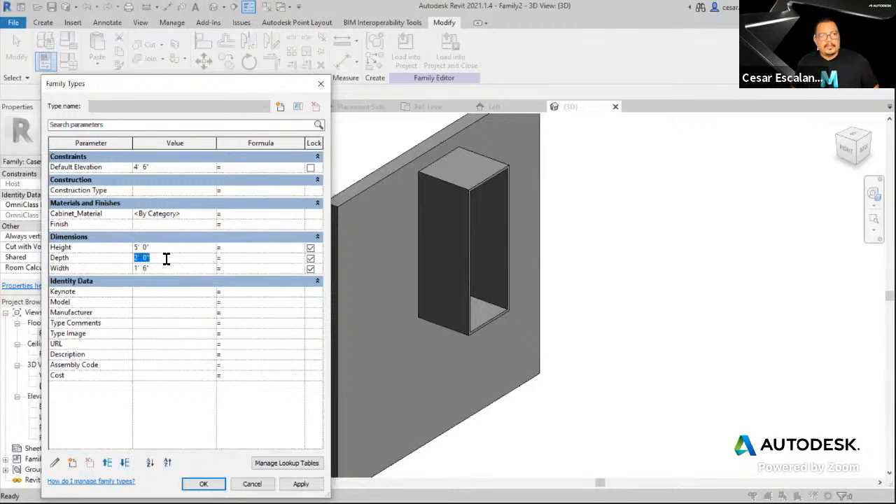
type("1 6")
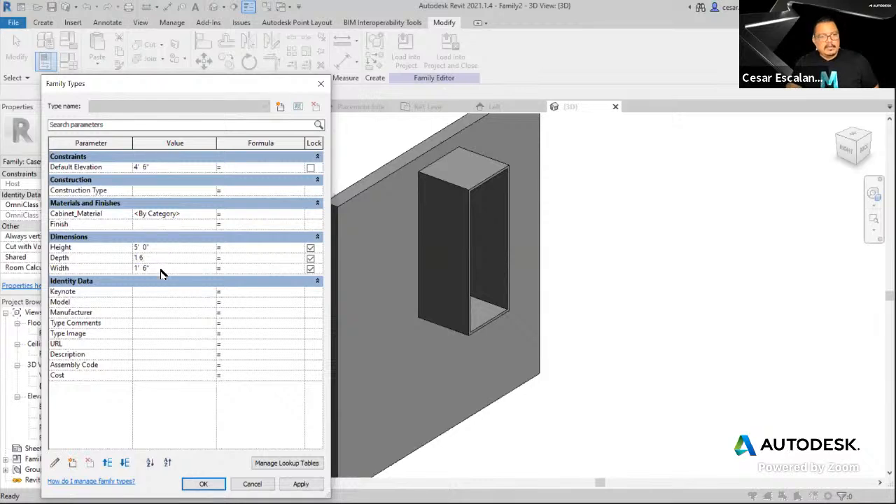
left_click(163, 270)
type("3")
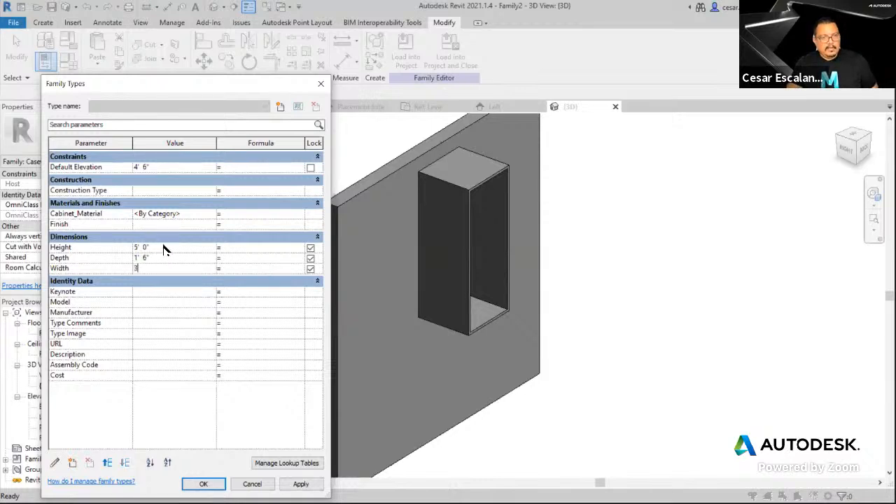
left_click(169, 250)
type("4")
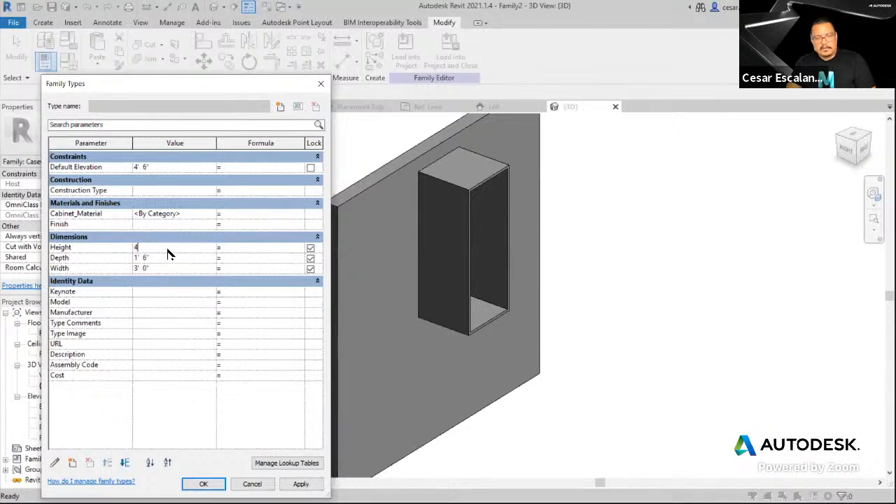
Set the Default Elevation to 3' 0" and apply all the pending parameter changes to the cabinet
left_click(168, 168)
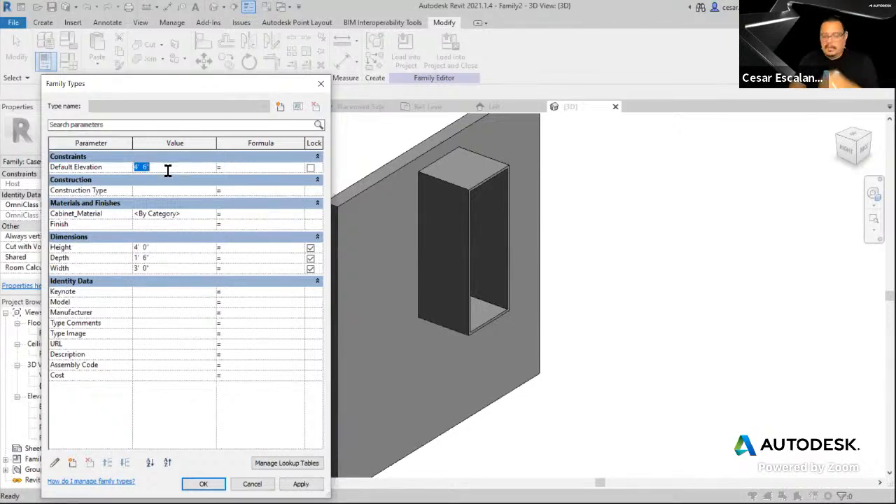
type("3")
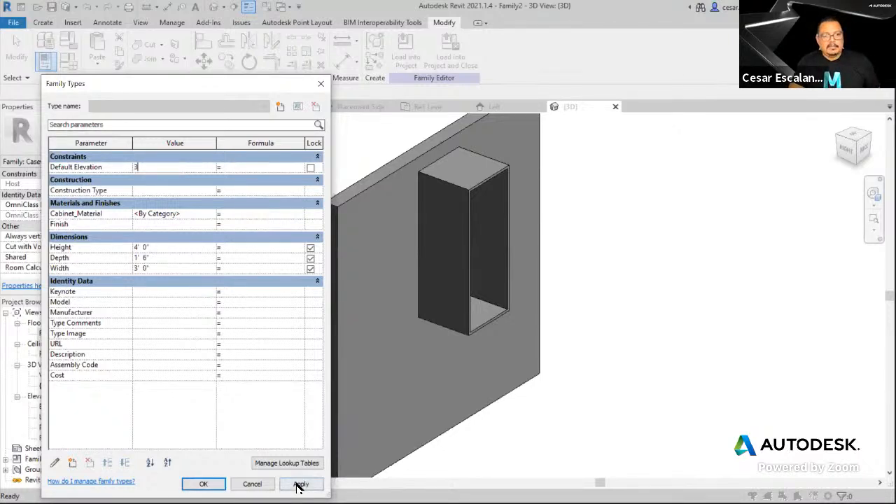
left_click(300, 485)
Set the Default Elevation to 4' 6", apply it and accept the family types
left_click(162, 168)
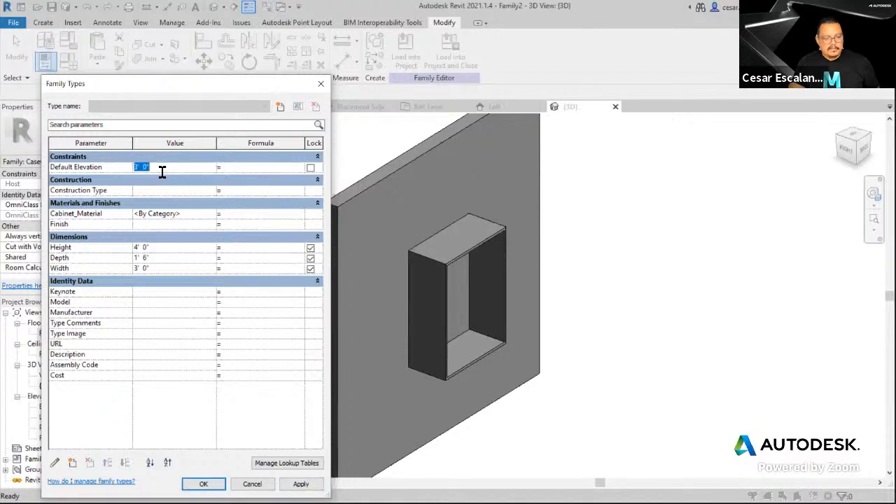
type("4 6")
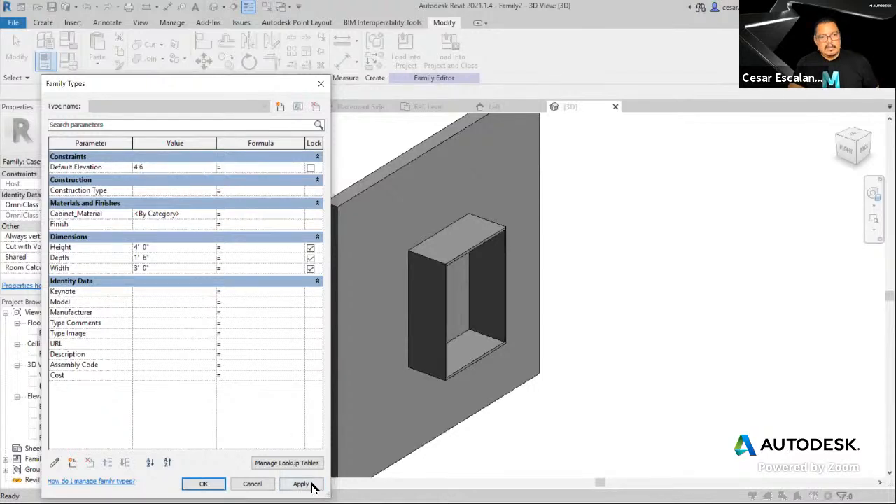
left_click(301, 484)
left_click(203, 483)
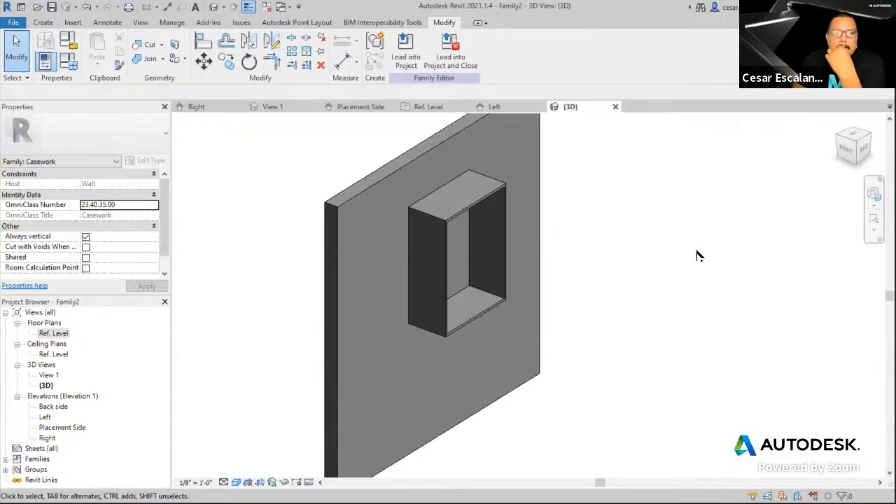
Save the family as a new family file named Wall_Cabinet in the Oxman_Fall folder
middle_click_drag(640, 290, 616, 297)
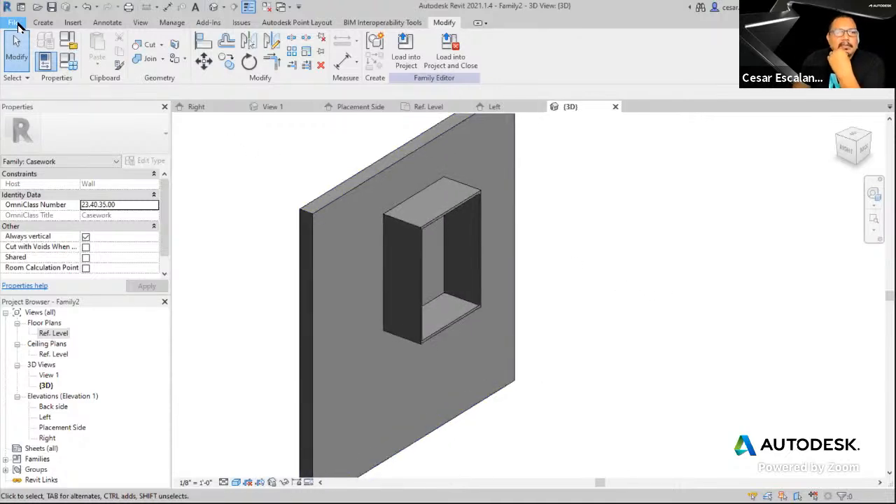
left_click(19, 27)
mouse_move(50, 165)
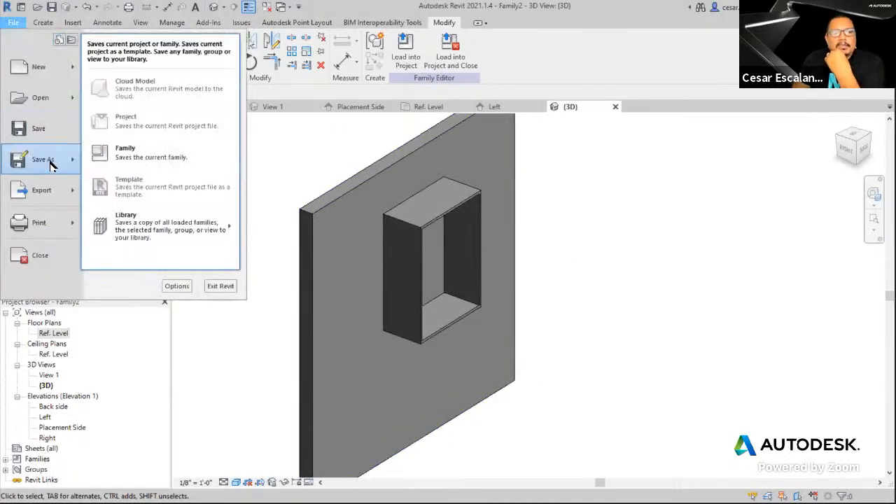
left_click(137, 156)
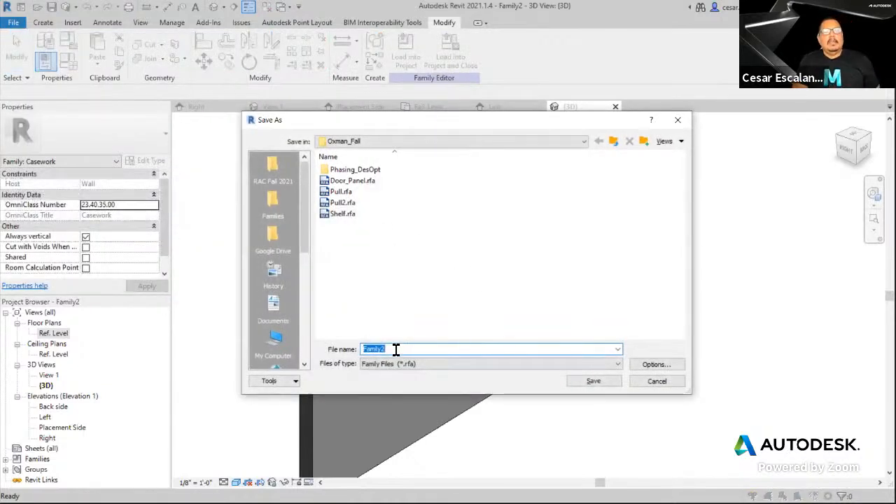
type("Co")
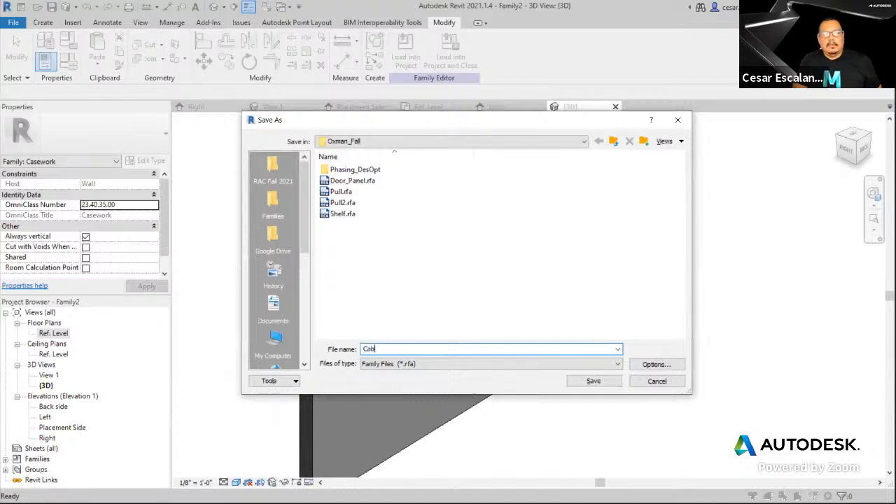
type("bi")
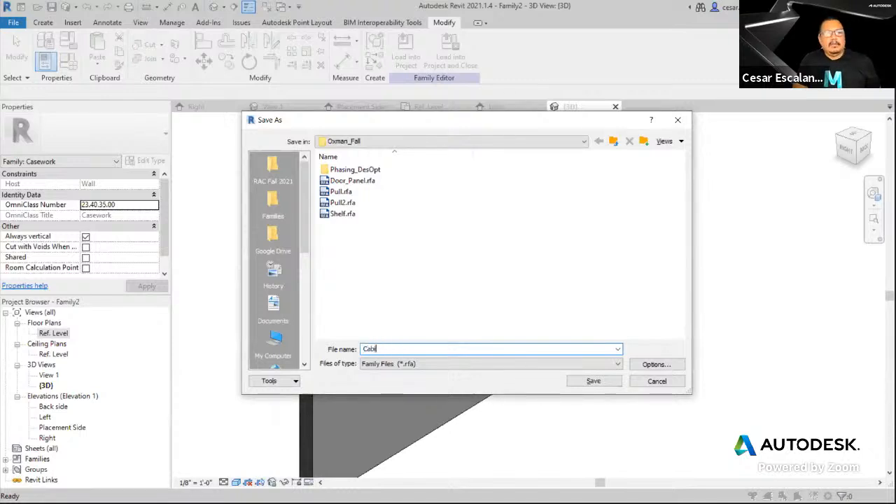
type("net")
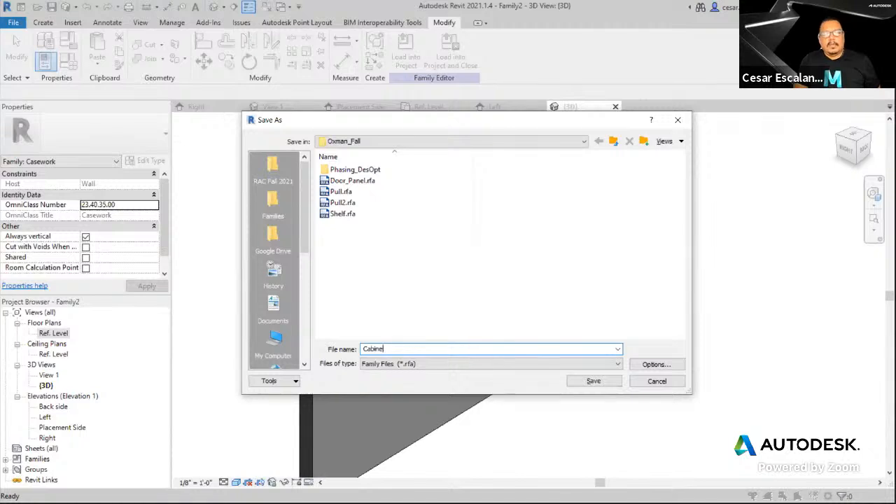
key("BackSpace")
key("BackSpace")
key("BackSpace")
key("BackSpace")
key("BackSpace")
key("BackSpace")
key("BackSpace")
type("Wall_")
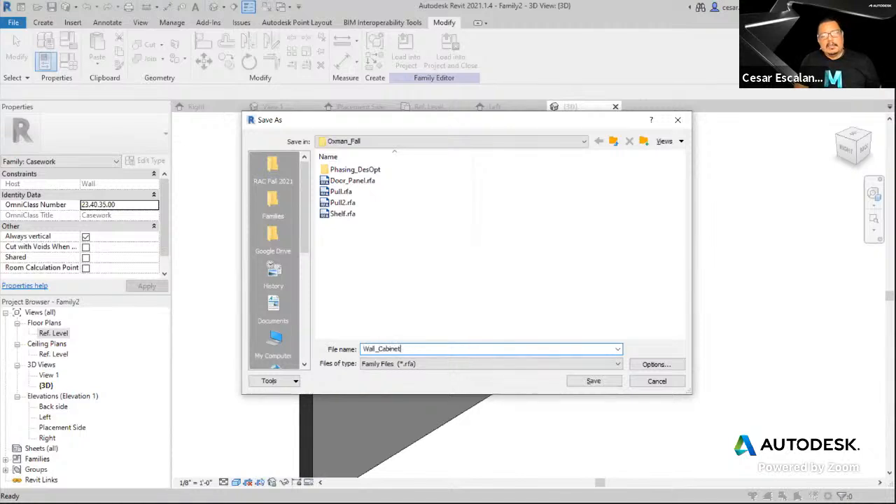
type("Cabinet")
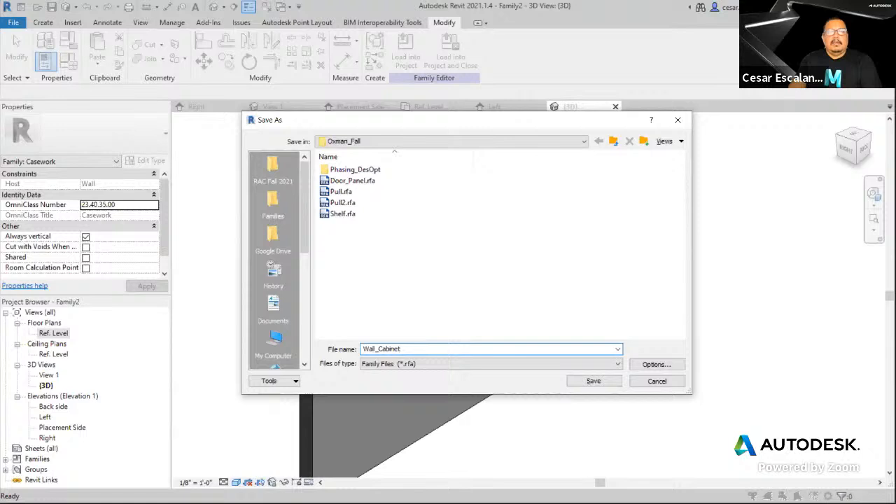
left_click(604, 384)
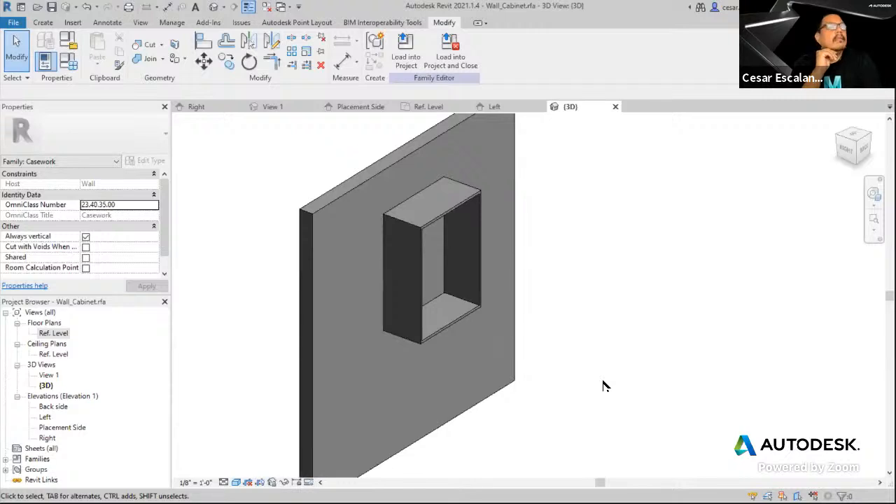
In the Ref. Level plan, name the inner reference plane 1" behind the cabinet's front plane Door Workplane and apply the name
scroll(610, 374, "down", 2)
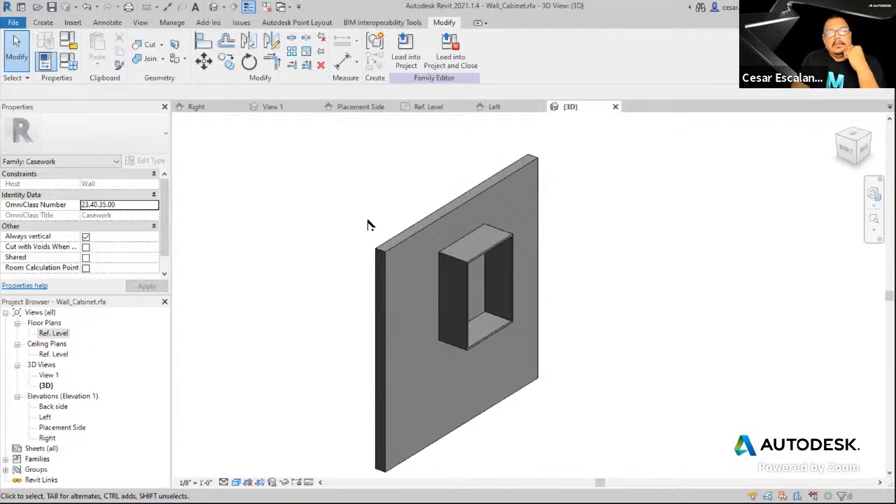
double_click(62, 335)
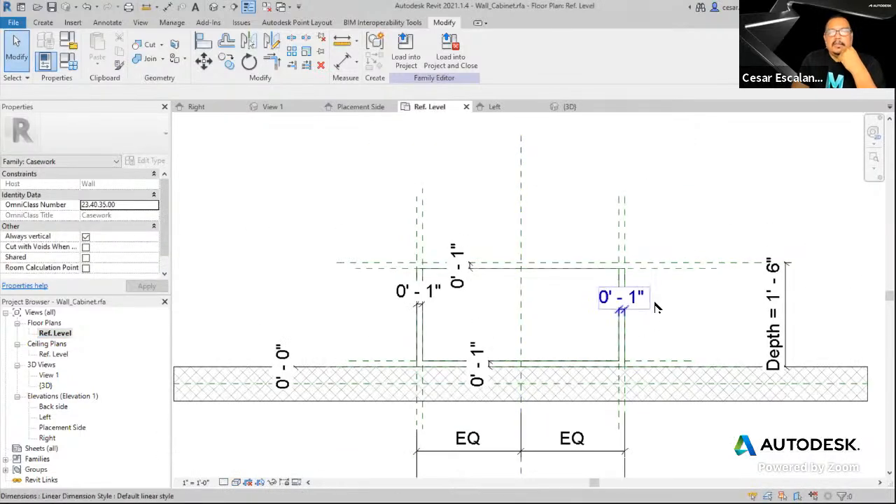
scroll(658, 301, "up", 2)
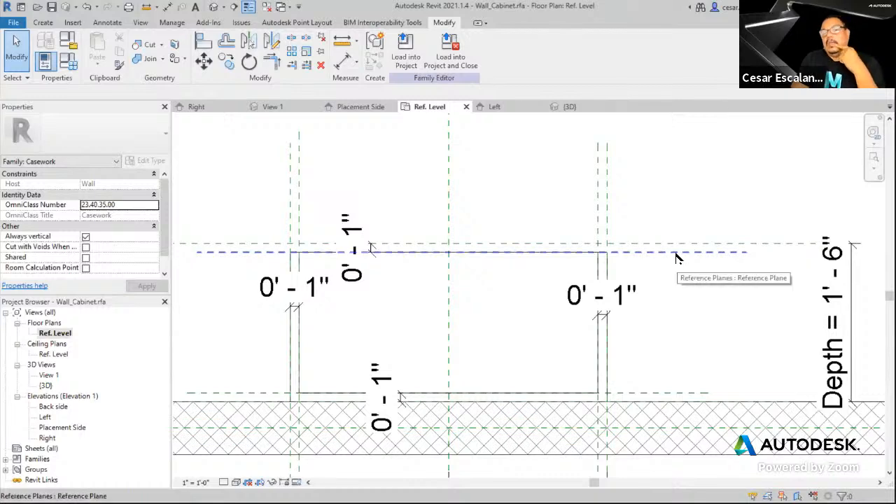
middle_click_drag(676, 258, 702, 280)
left_click(694, 266)
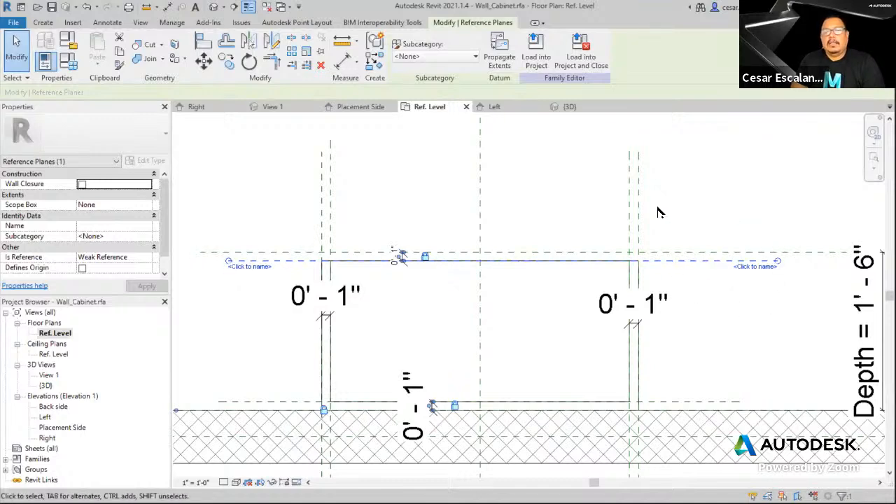
scroll(673, 272, "up", 2)
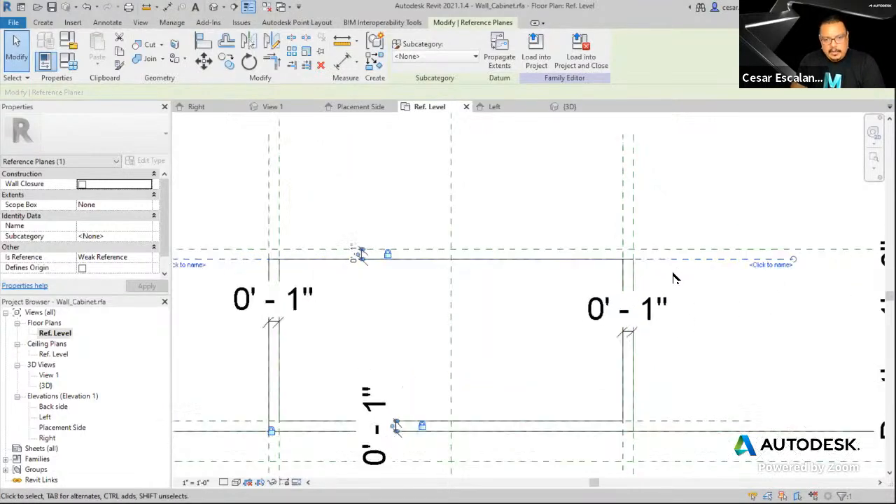
mouse_move(673, 272)
middle_mouse_down()
mouse_move(700, 281)
mouse_move(695, 271)
middle_mouse_up()
scroll(695, 271, "down", 2)
scroll(697, 276, "down", 1)
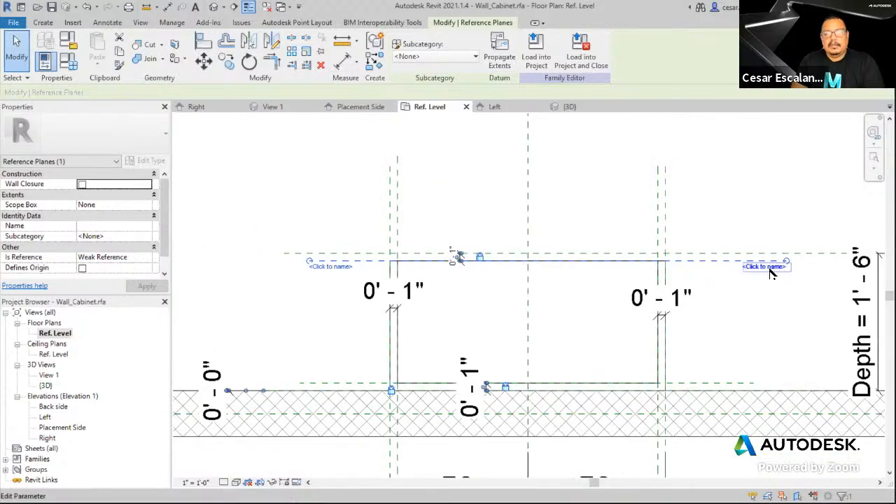
left_click(108, 227)
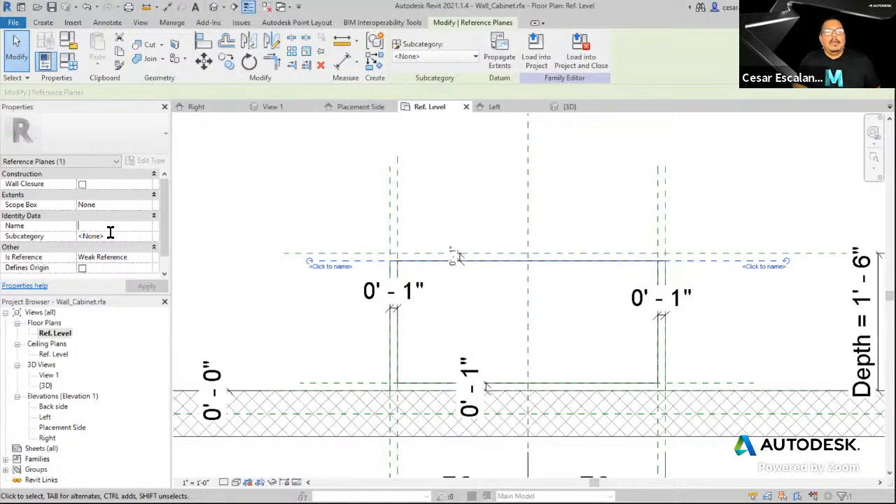
type("Door Workplane")
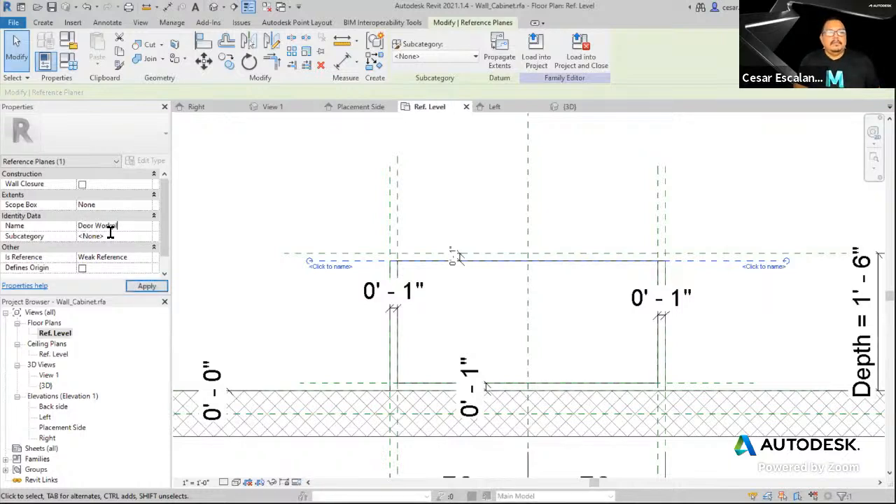
left_click(146, 286)
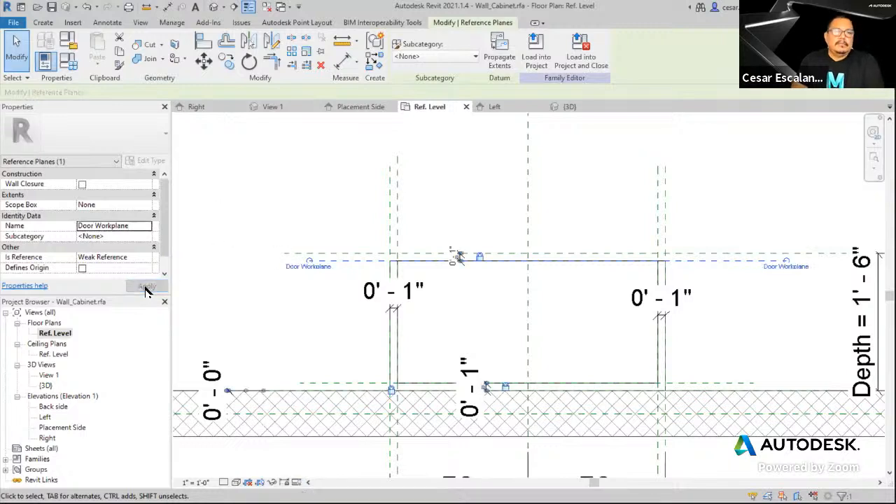
Draw a horizontal reference plane from left to right beyond the cabinet front, about 2'-3" from the wall's center plane
left_click(752, 302)
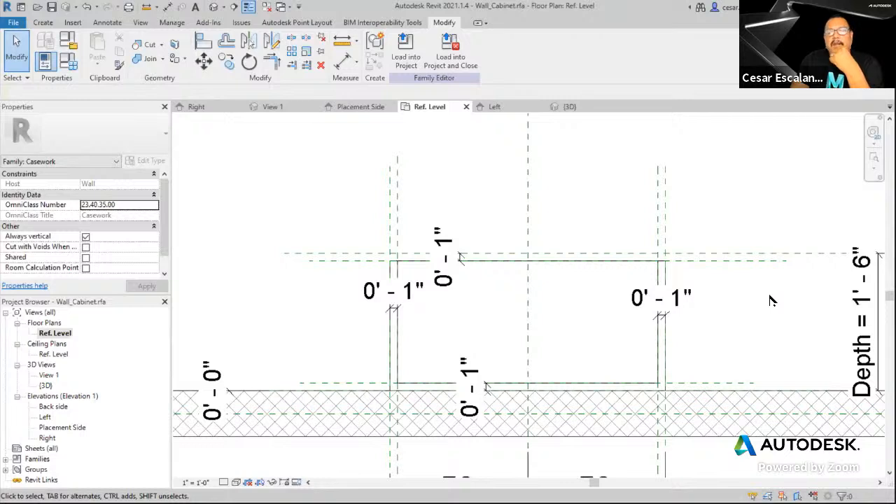
left_click(42, 22)
left_click(527, 43)
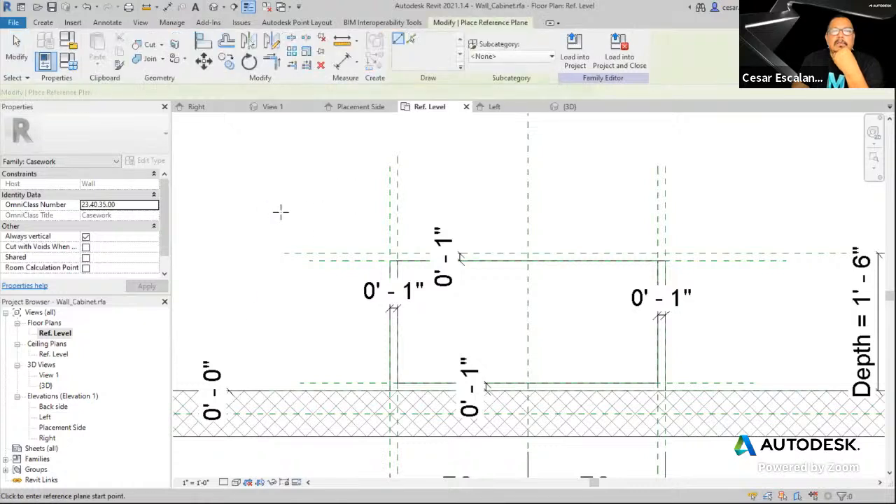
left_click(285, 204)
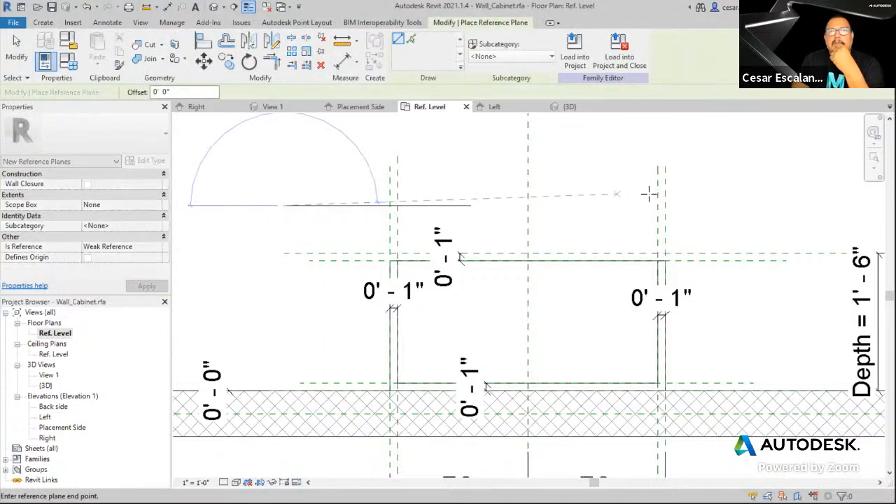
left_click(739, 205)
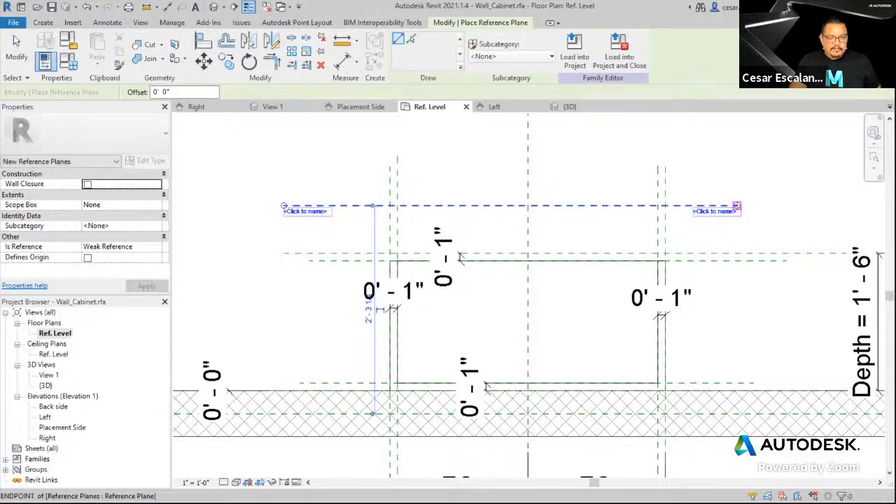
mouse_move(497, 149)
left_mouse_down()
mouse_move(496, 165)
mouse_move(503, 156)
left_mouse_up()
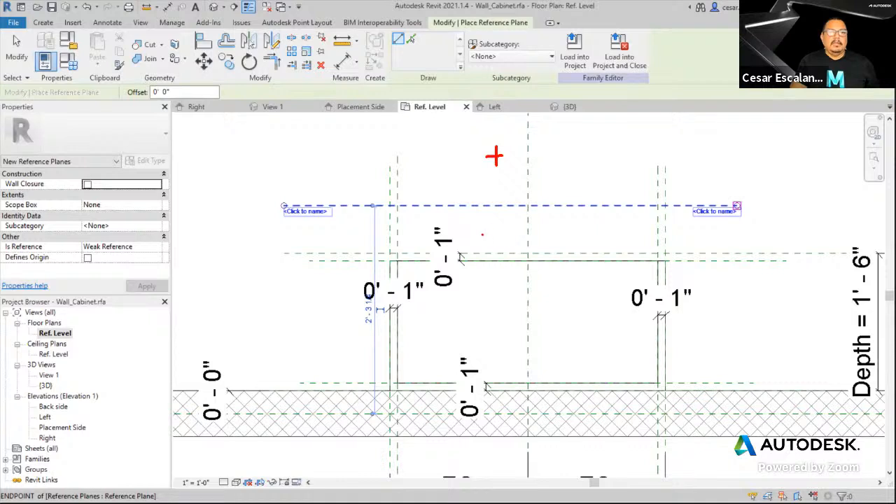
left_click_drag(482, 235, 497, 234)
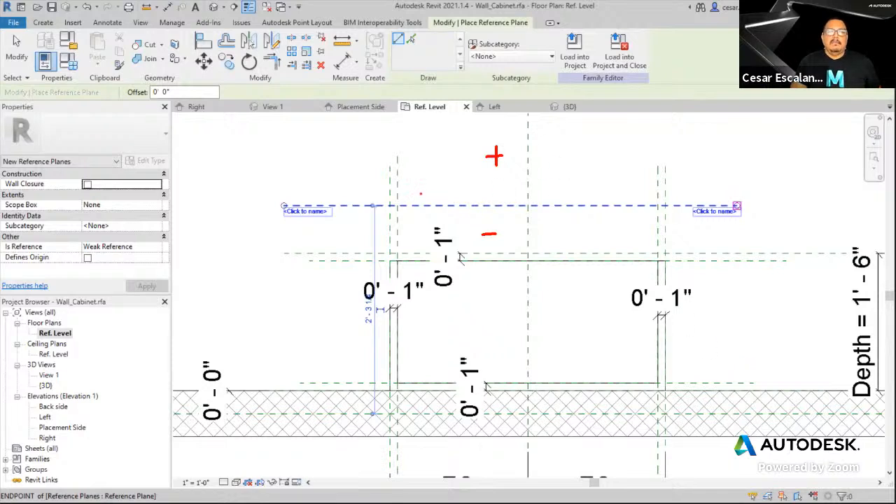
mouse_move(405, 196)
left_mouse_down()
mouse_move(556, 196)
mouse_move(560, 206)
mouse_move(387, 211)
left_mouse_up()
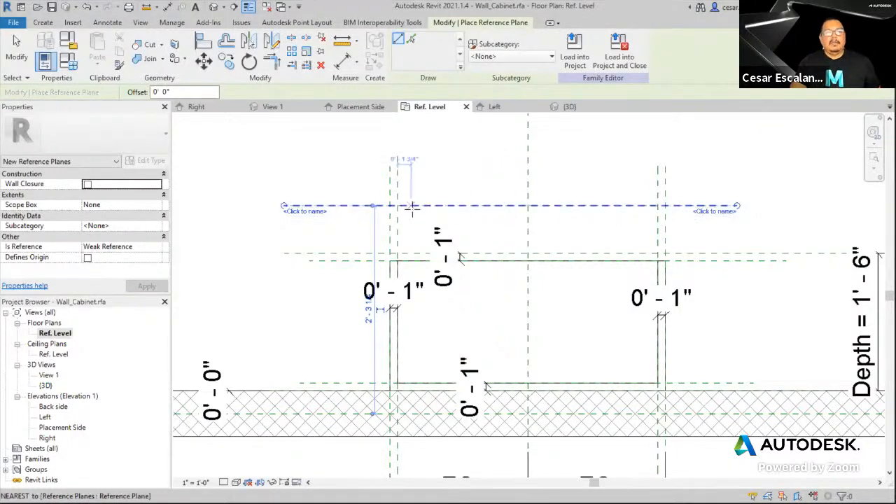
Delete the unnamed reference plane drawn beyond the cabinet front
key("Escape")
left_click(444, 211)
key("Delete")
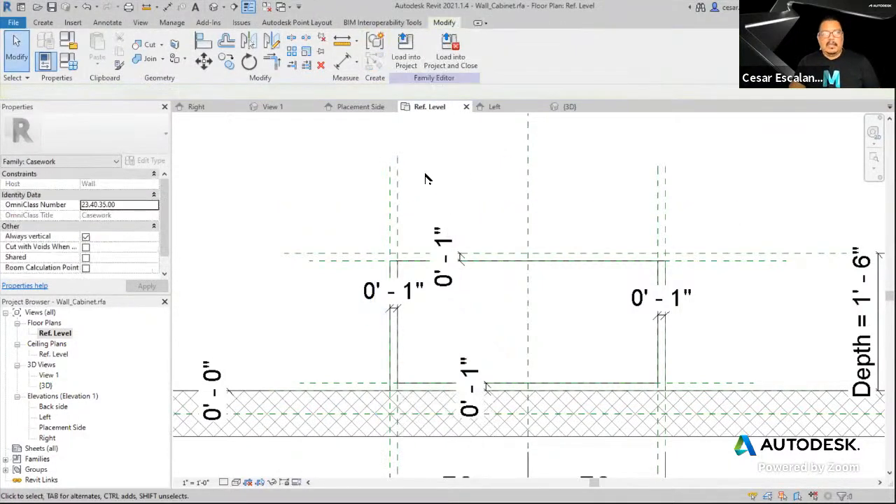
Draw a horizontal reference plane from right to left beyond the cabinet front, about 2'-2" from the wall's center plane
left_click(45, 23)
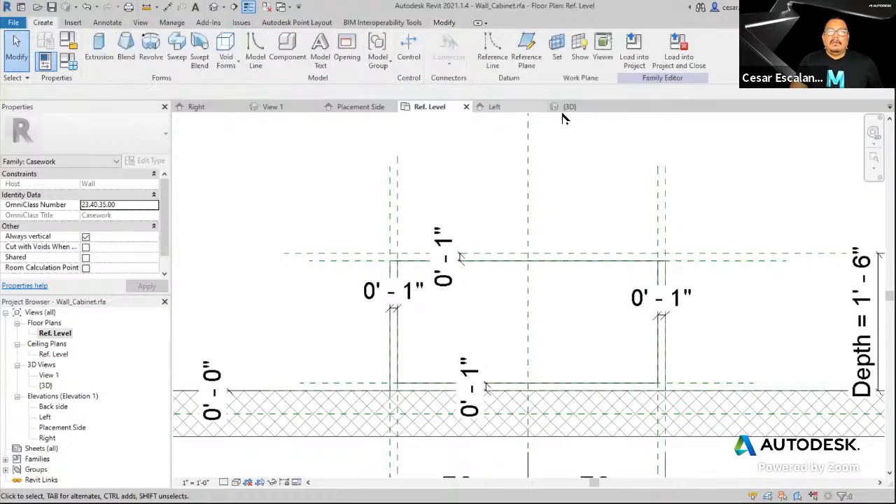
left_click(527, 50)
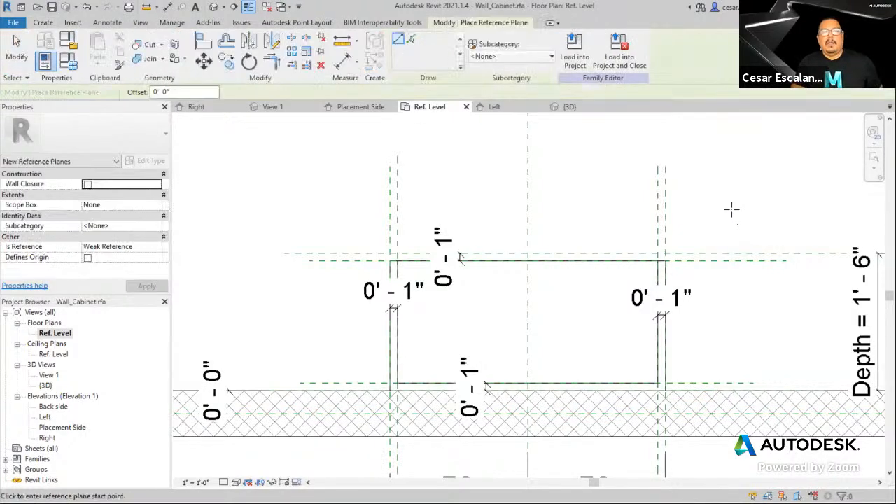
left_click(732, 208)
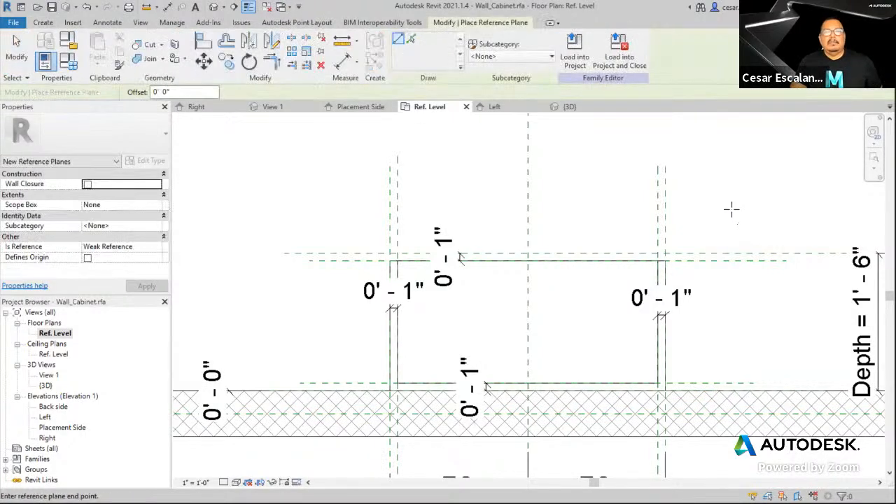
left_click(312, 209)
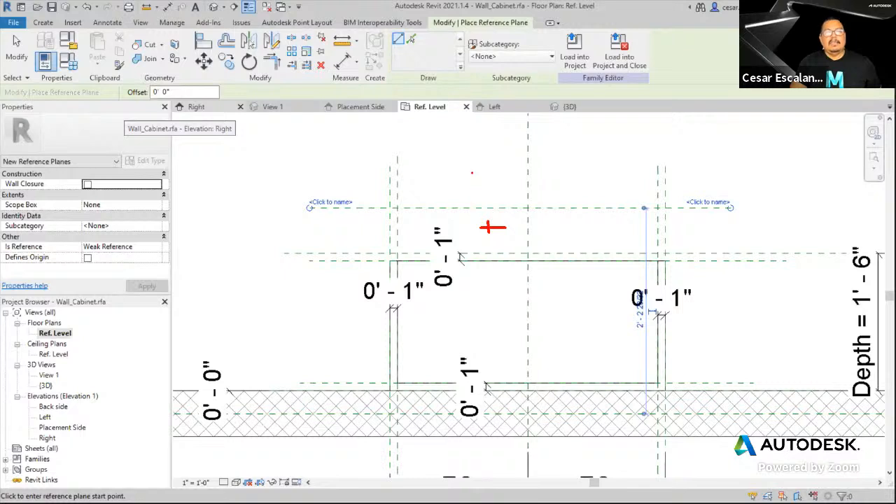
left_click_drag(472, 173, 485, 173)
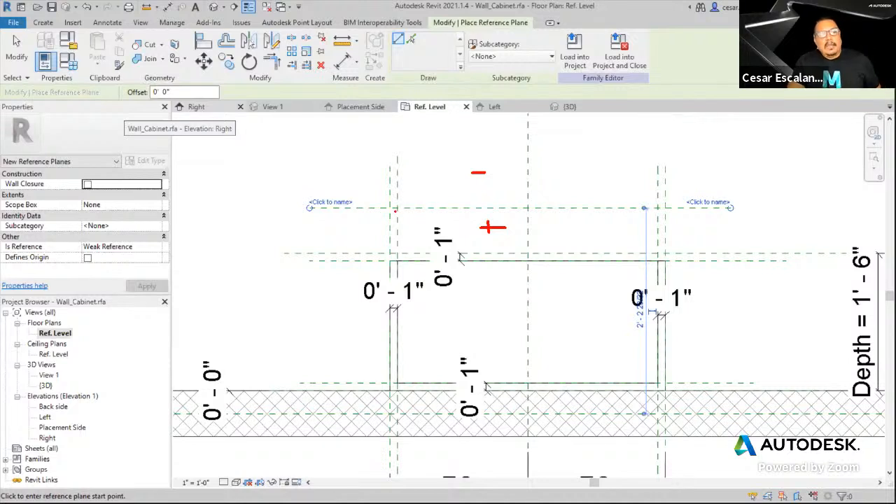
mouse_move(390, 208)
left_mouse_down()
mouse_move(391, 216)
mouse_move(535, 216)
mouse_move(391, 209)
left_mouse_up()
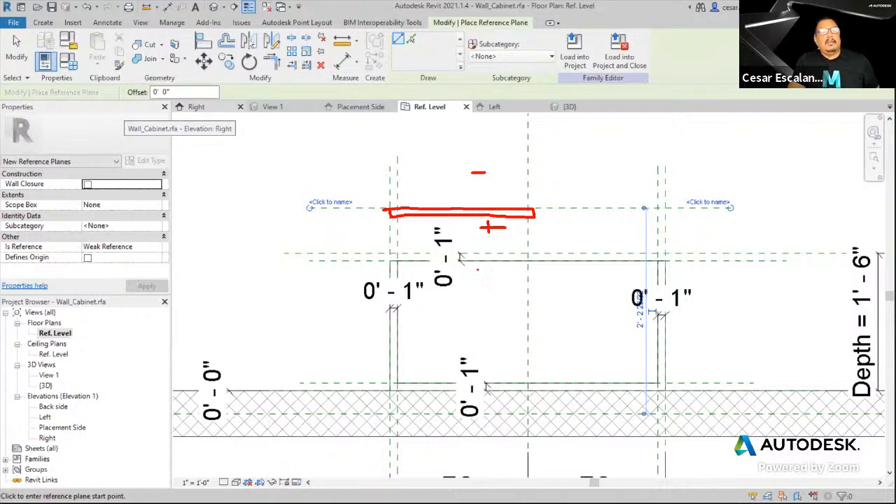
key("Escape")
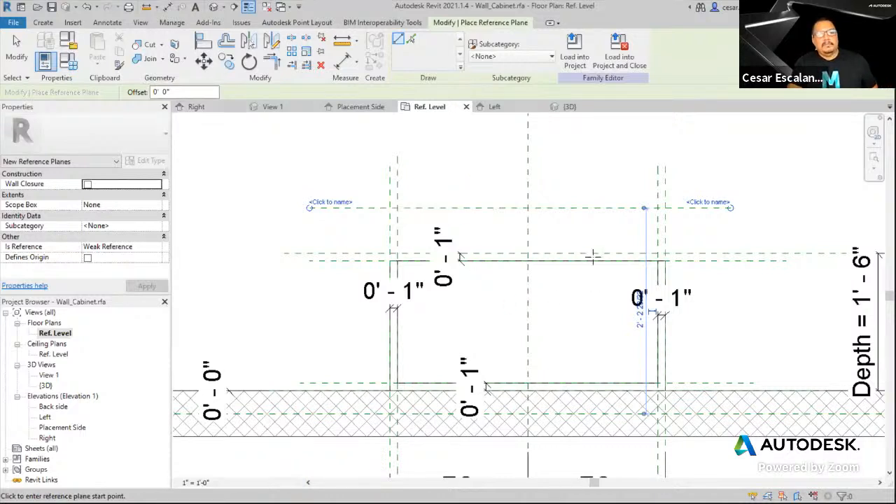
key("Escape")
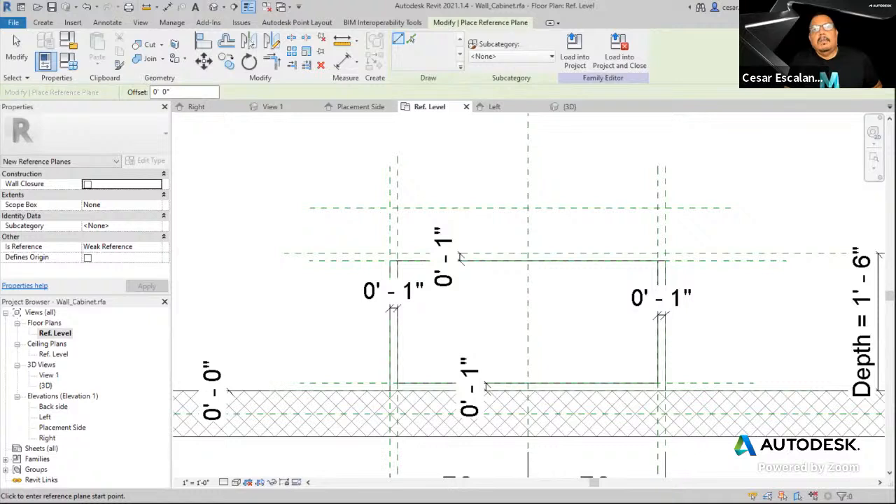
In the 3D view, create a 1' deep solid extrusion from a rectangle about 2'-6" by 3'-2" beside the wall
left_click(213, 9)
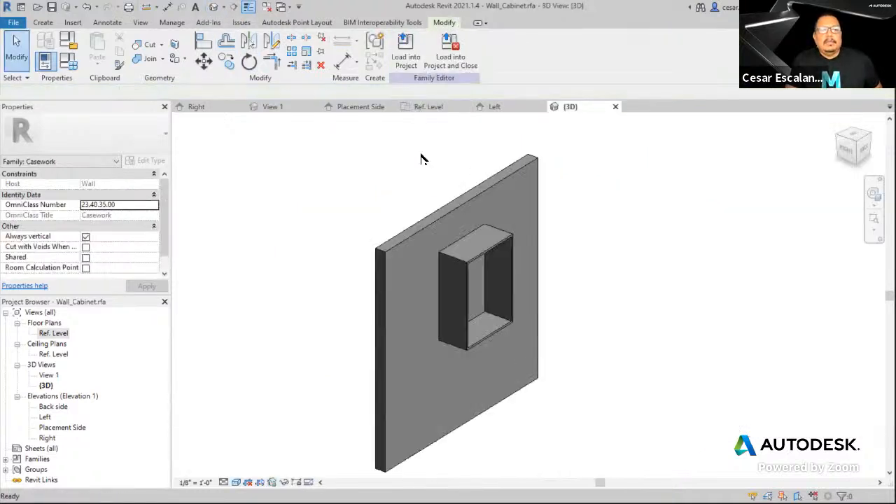
scroll(511, 310, "up", 4)
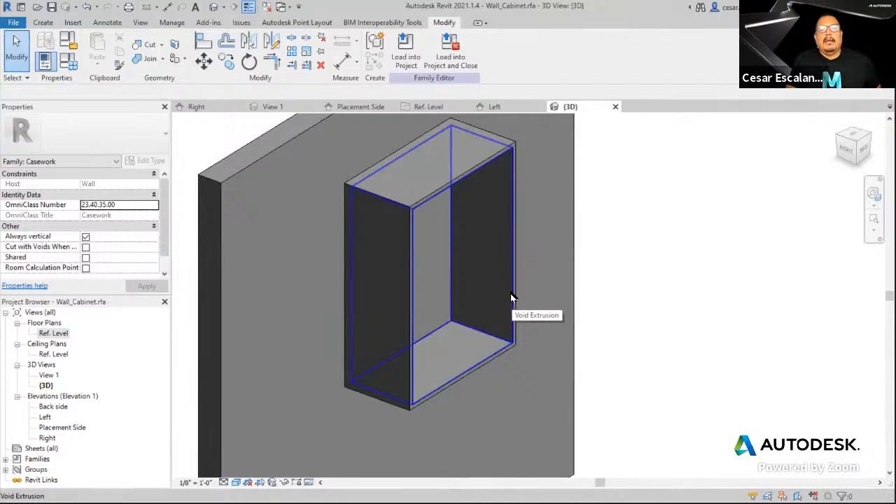
scroll(511, 298, "down", 2)
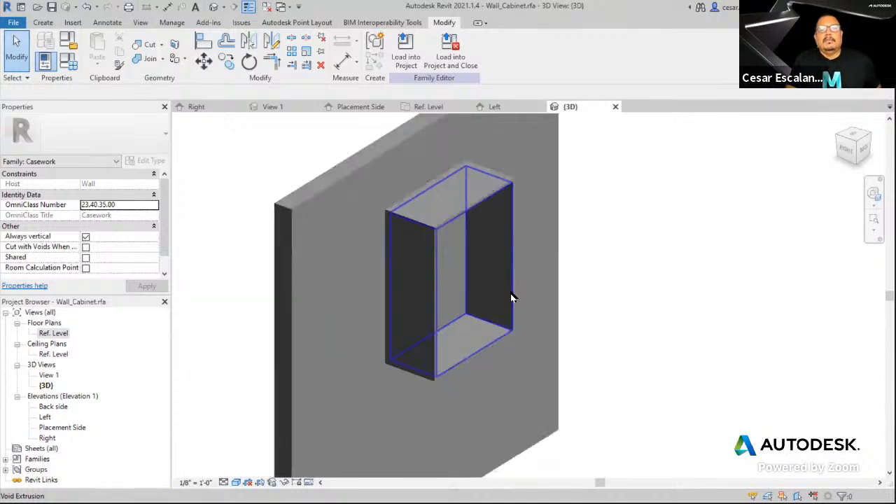
left_click(49, 26)
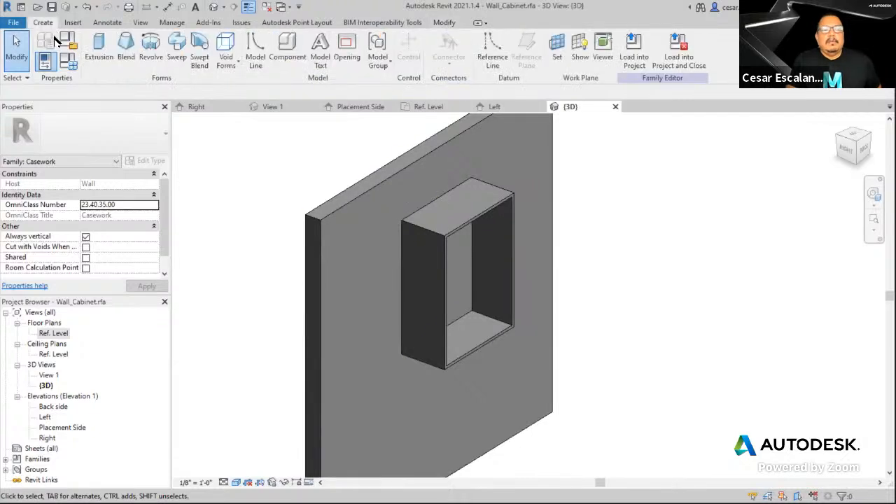
left_click(98, 50)
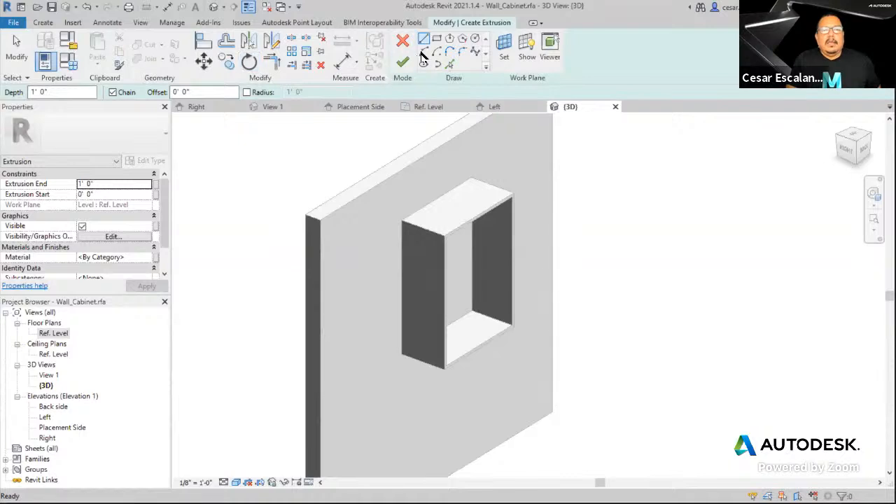
left_click(436, 38)
left_click(635, 365)
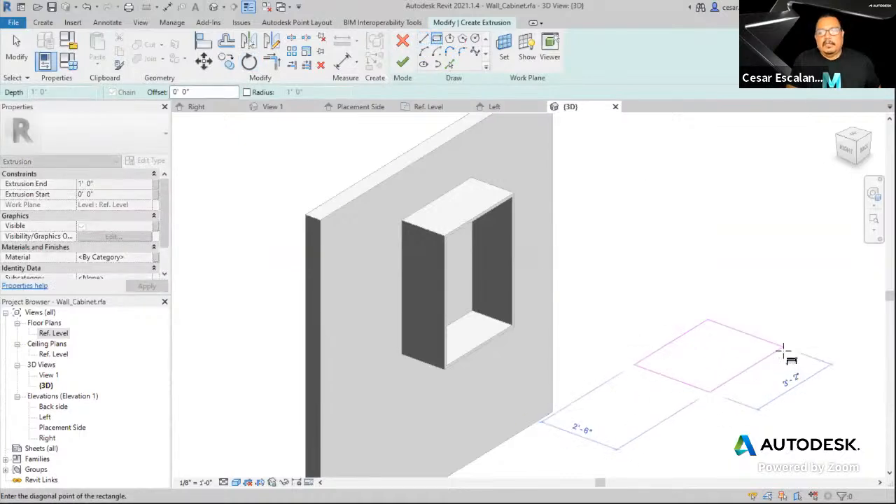
left_click(782, 360)
key("Escape")
key("Escape")
left_click(398, 65)
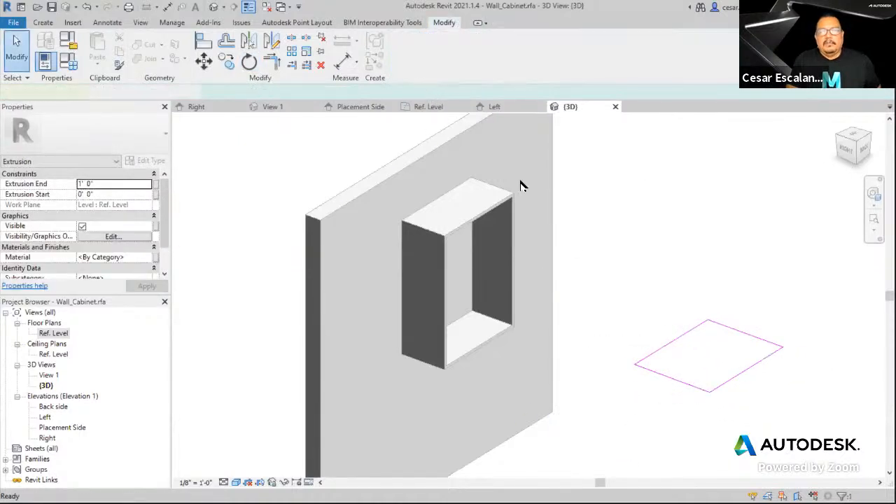
Change the new box extrusion beside the wall from Solid to Void and apply it
scroll(138, 257, "down", 2)
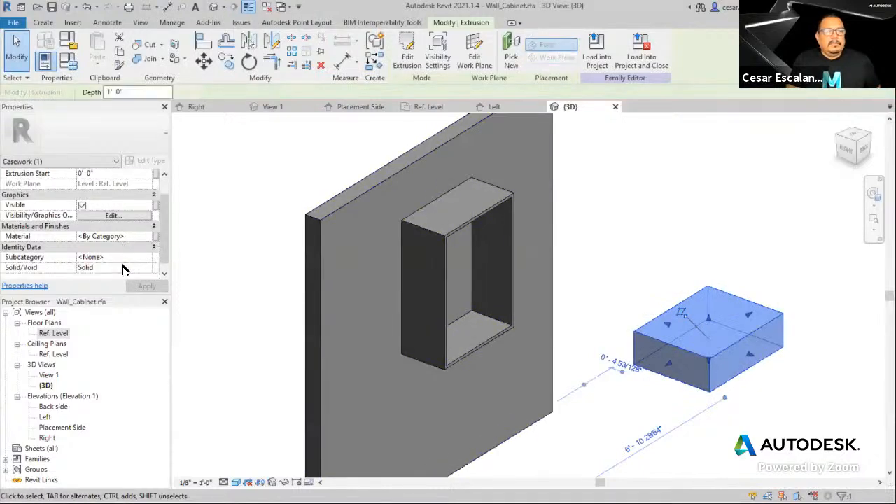
left_click(147, 258)
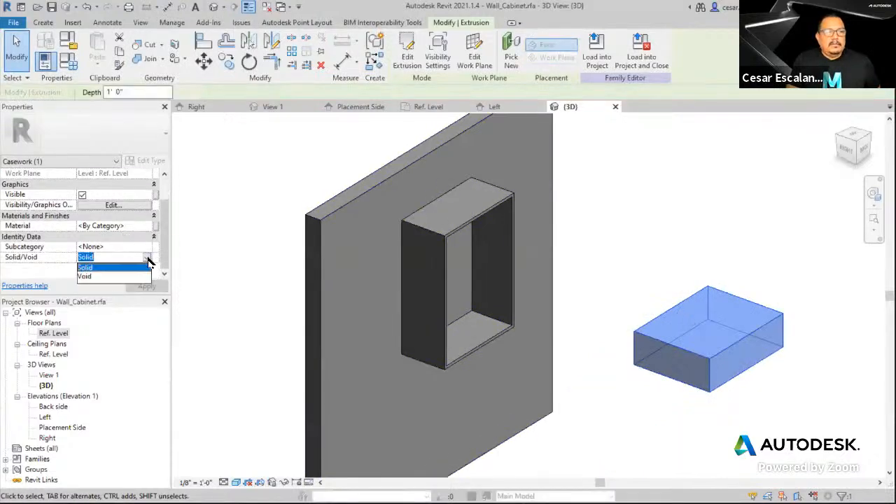
left_click(112, 275)
left_click(146, 286)
left_click(757, 428)
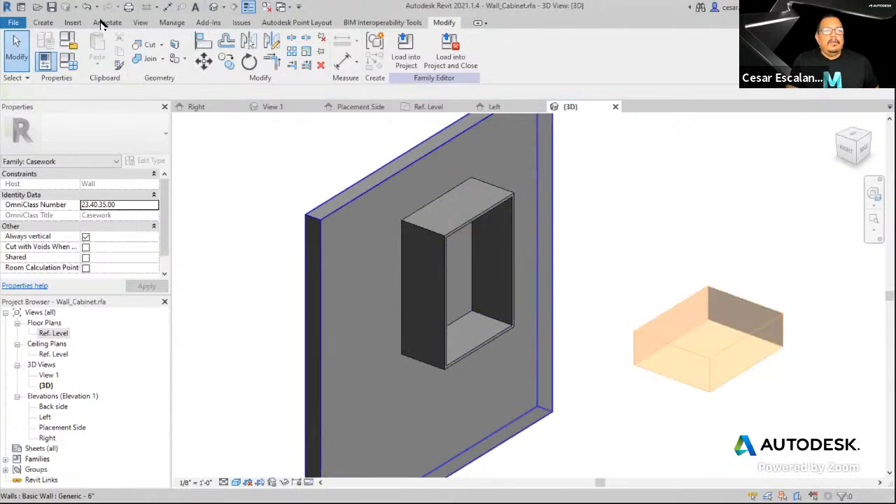
left_click(143, 44)
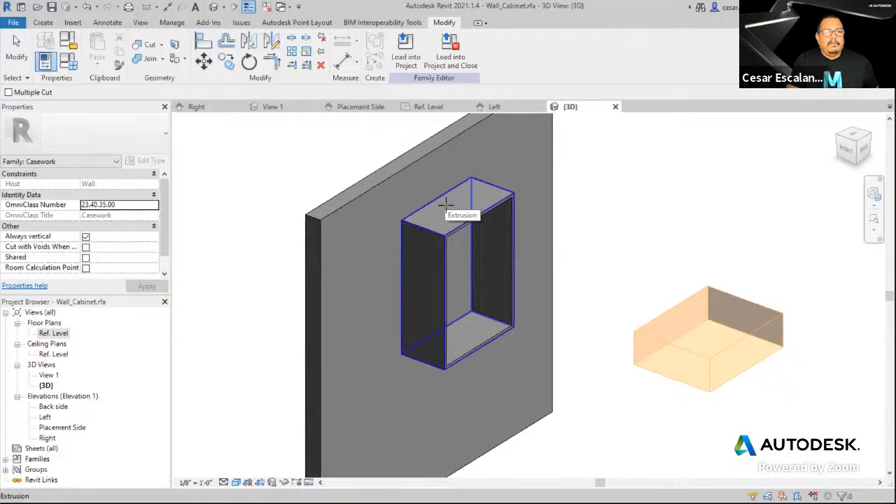
left_click(446, 203)
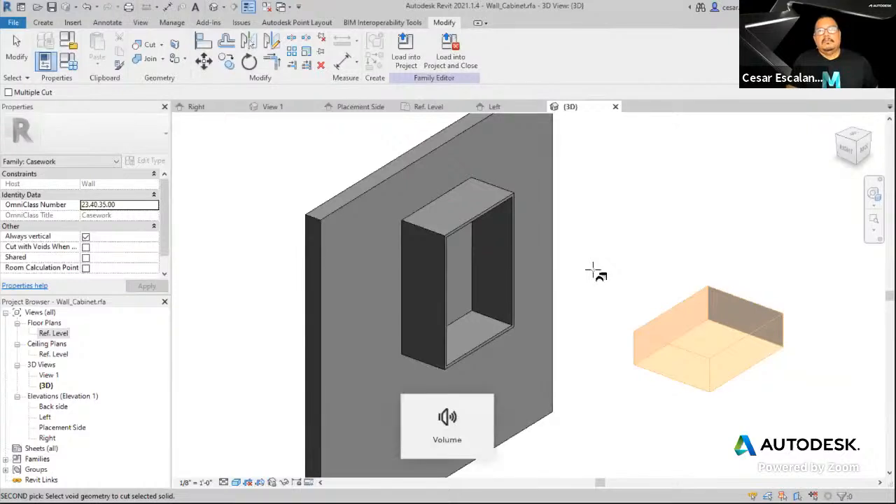
key("Escape")
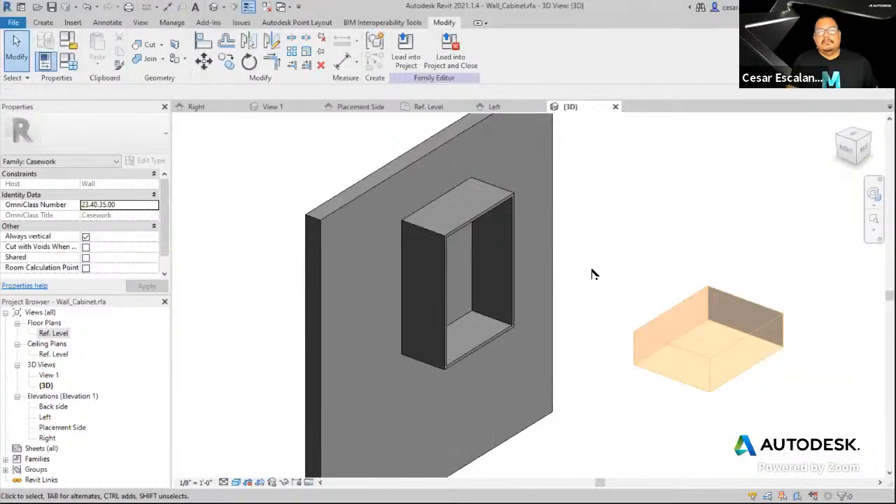
Delete the void extrusion beside the wall
left_click(665, 321)
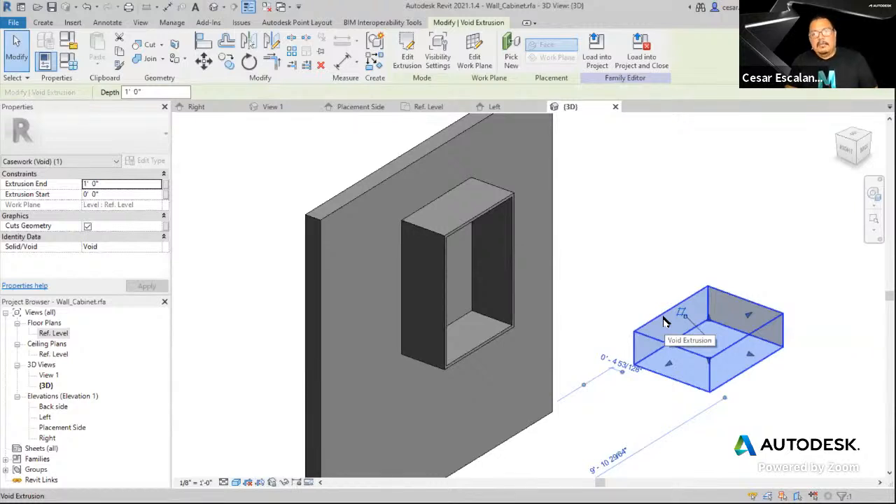
key("Delete")
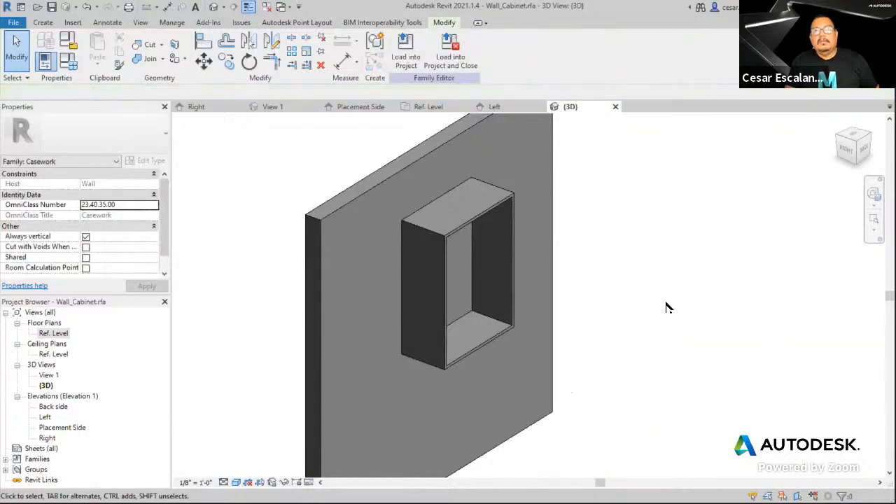
Return to the Ref. Level floor plan and examine the properties of the unnamed reference plane beyond the cabinet front
double_click(55, 333)
scroll(735, 230, "down", 1)
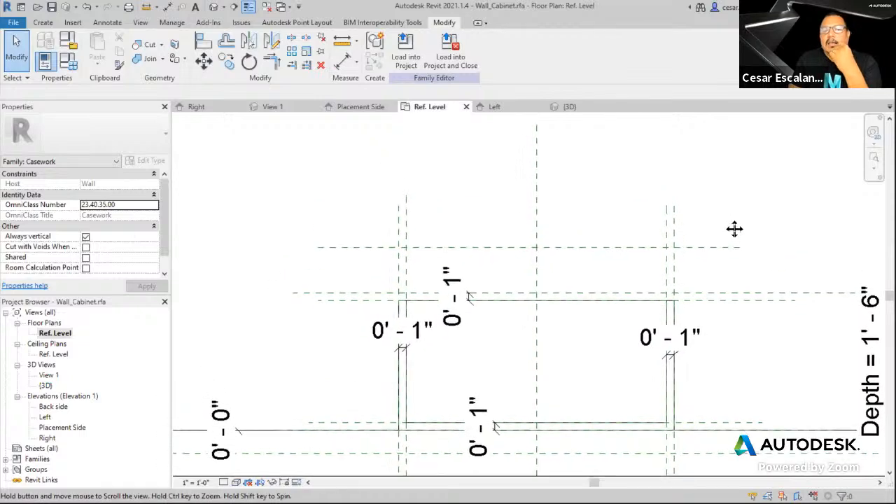
scroll(724, 231, "up", 1)
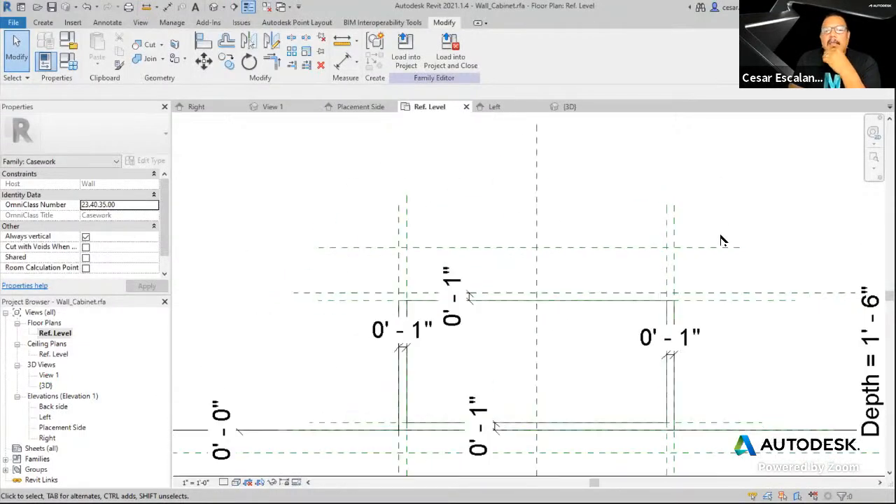
left_click(706, 249)
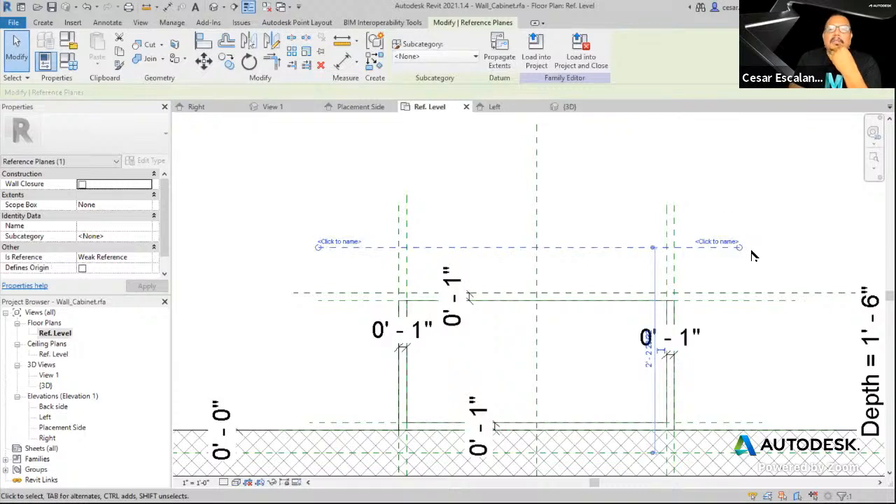
left_click_drag(165, 245, 163, 277)
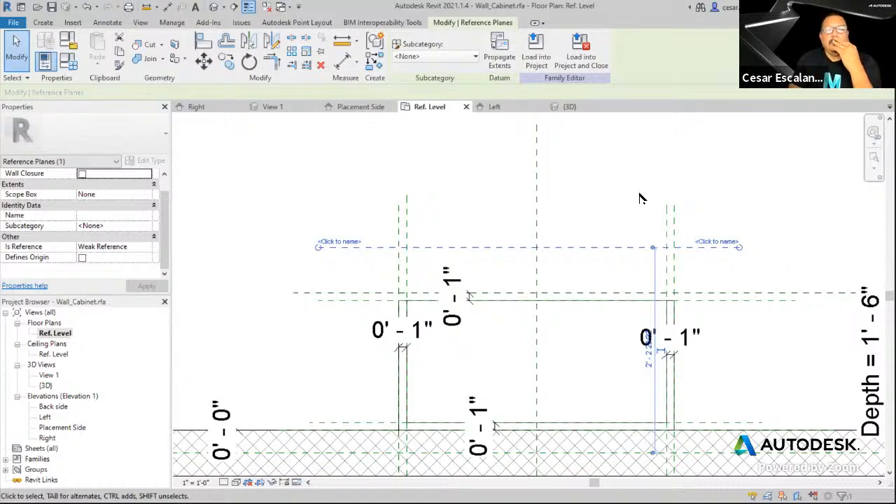
Examine the properties of the inner vertical reference plane at the cabinet's right side in the Ref. Level plan
scroll(642, 192, "down", 1)
scroll(690, 384, "up", 1)
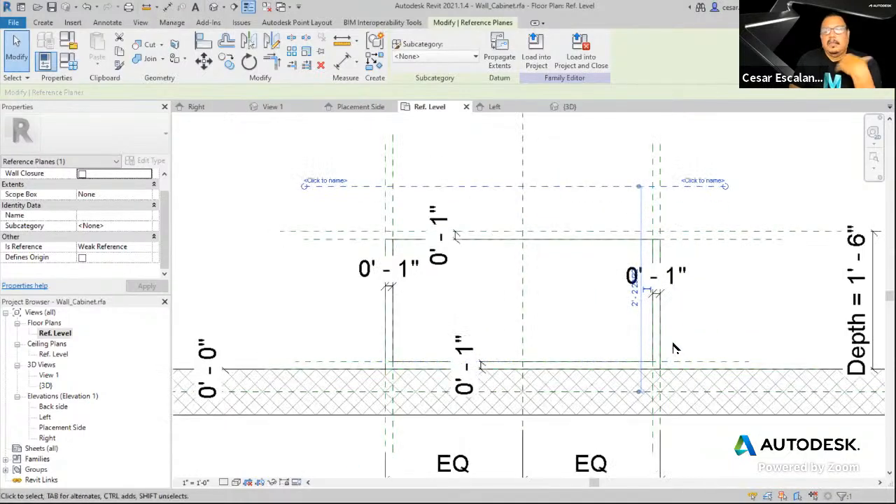
left_click(660, 218)
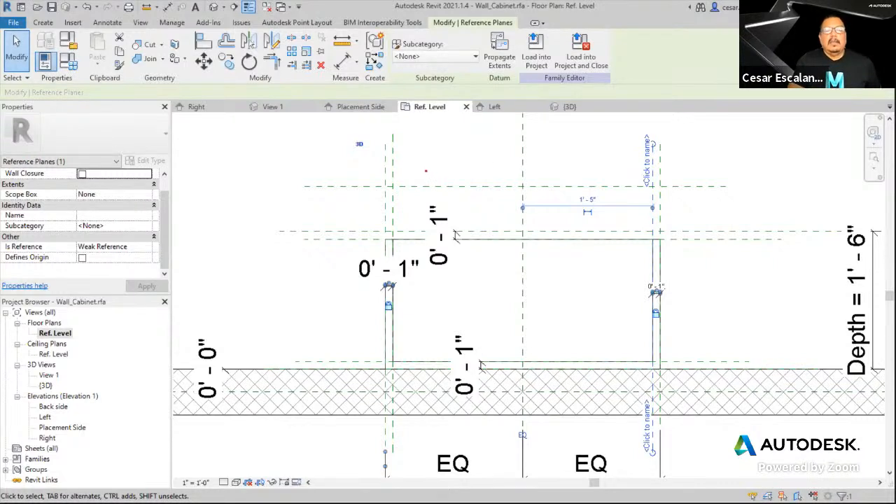
mouse_move(413, 172)
left_mouse_down()
mouse_move(651, 280)
mouse_move(408, 364)
mouse_move(410, 331)
mouse_move(403, 348)
left_mouse_up()
mouse_move(556, 273)
left_mouse_down()
mouse_move(554, 321)
mouse_move(592, 294)
left_mouse_up()
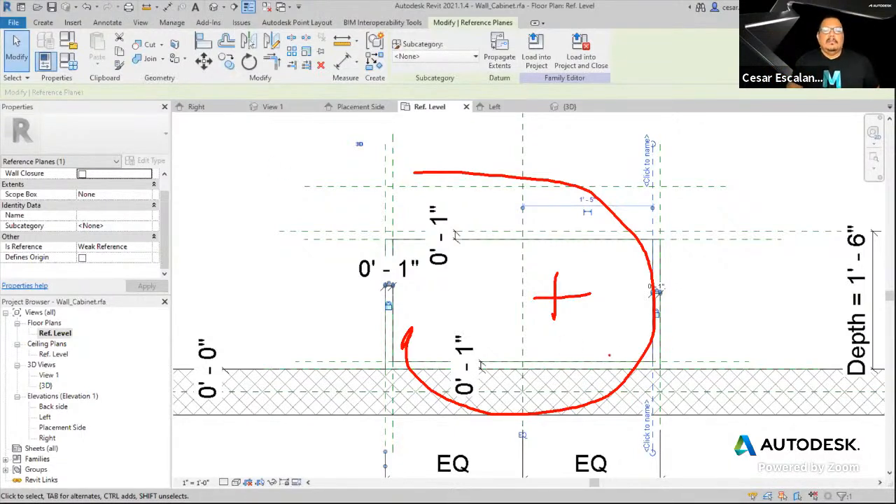
mouse_move(319, 332)
left_mouse_down()
mouse_move(749, 223)
mouse_move(746, 209)
left_mouse_up()
left_click_drag(729, 230, 746, 208)
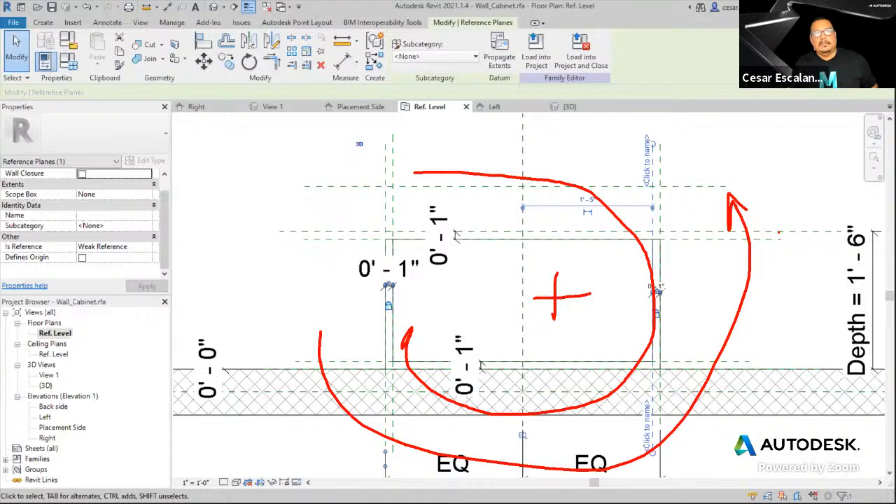
key("Escape")
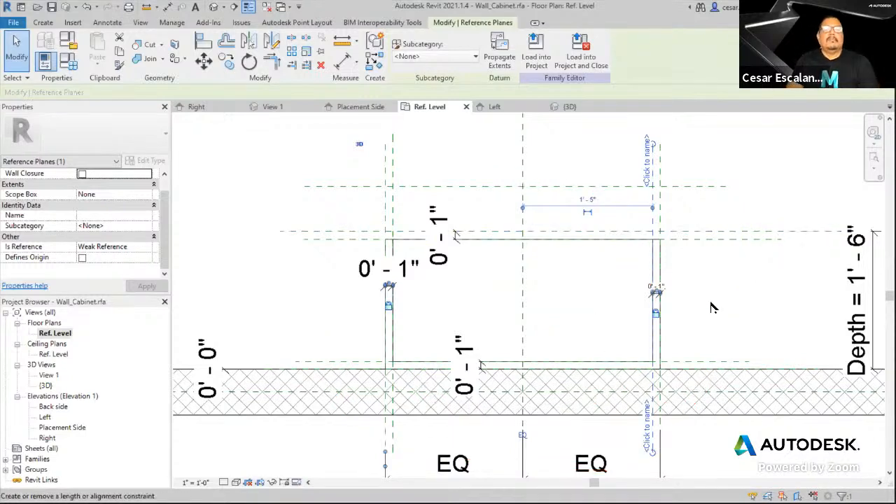
Examine the name and properties of the Door Workplane reference plane at the cabinet front, and clear the selection
scroll(712, 306, "down", 1)
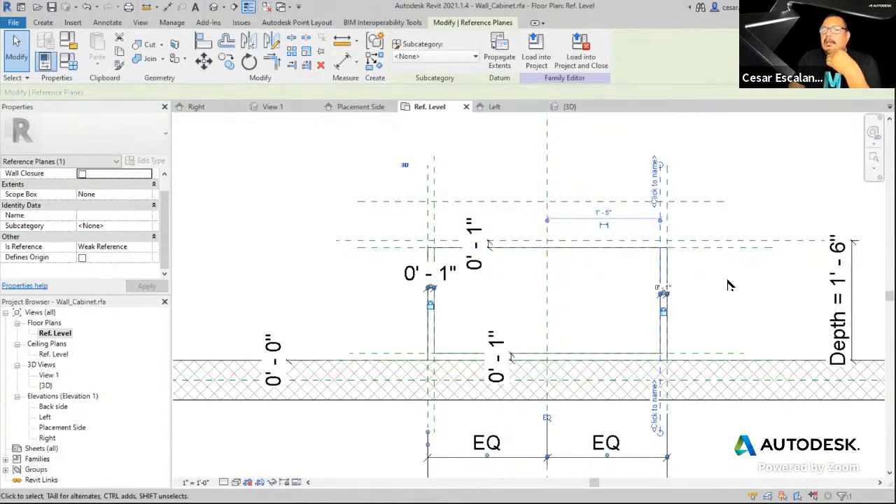
left_click(723, 252)
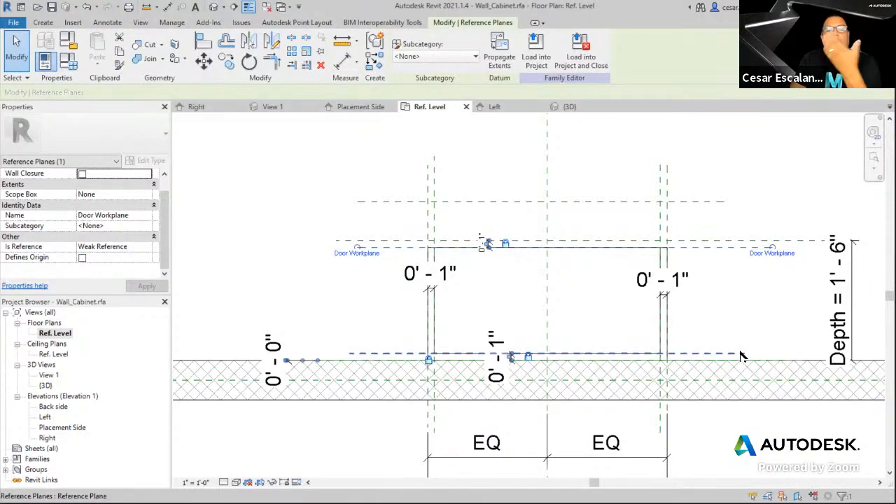
left_click(715, 310)
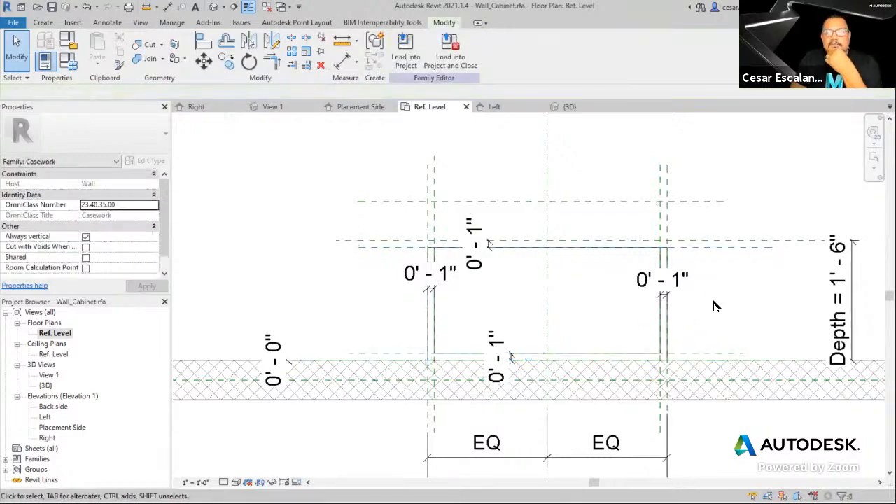
middle_click_drag(714, 310, 638, 311)
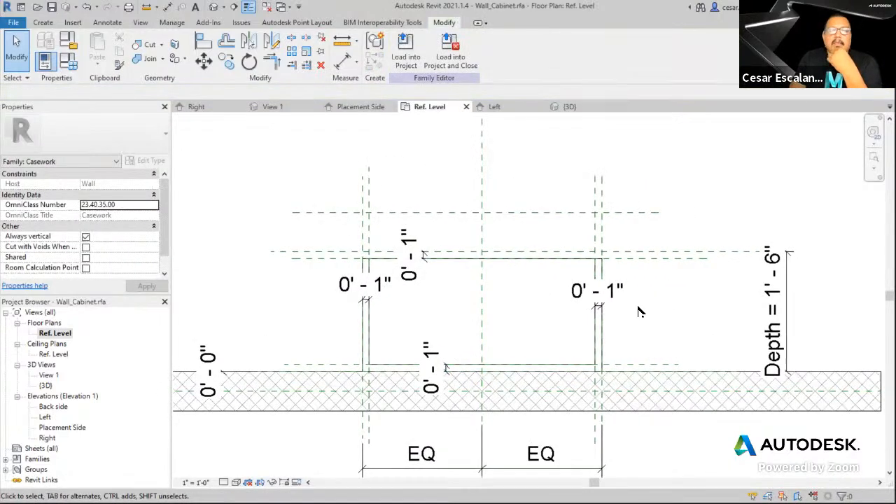
After a glance at the 3D view, compare the name labels and properties of Door Workplane and the unnamed plane beyond it in Ref. Level
left_click(214, 7)
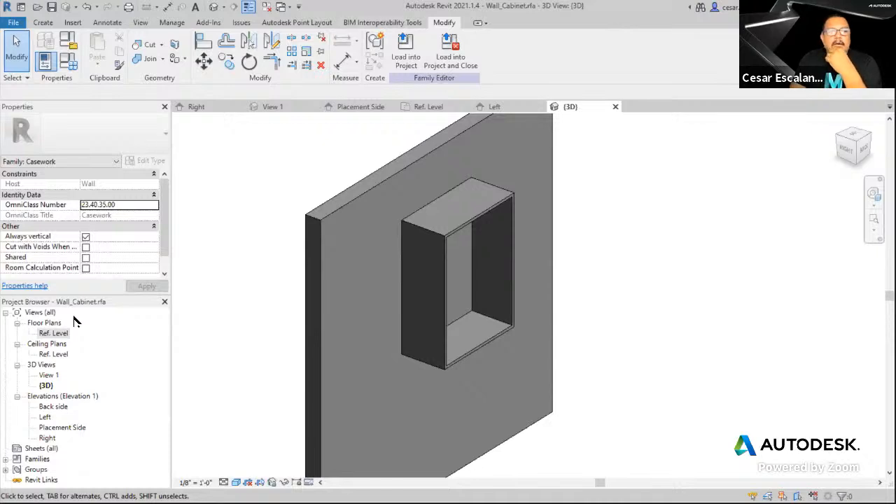
double_click(62, 335)
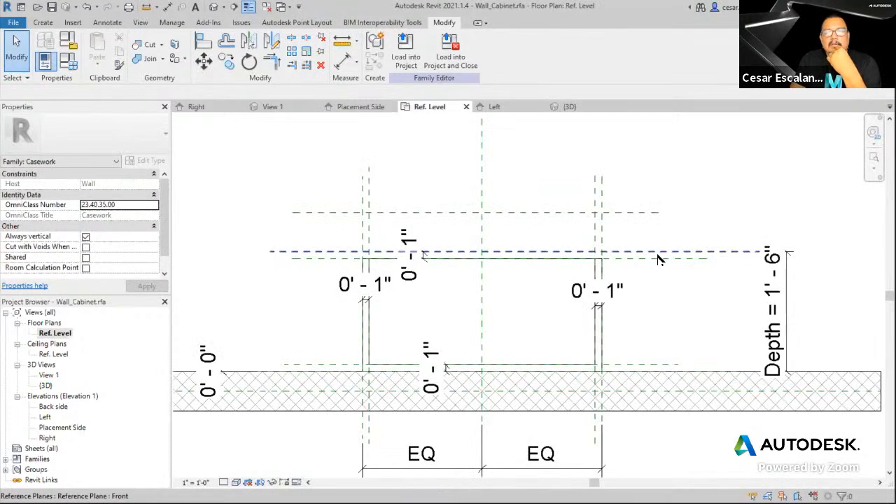
left_click(661, 264)
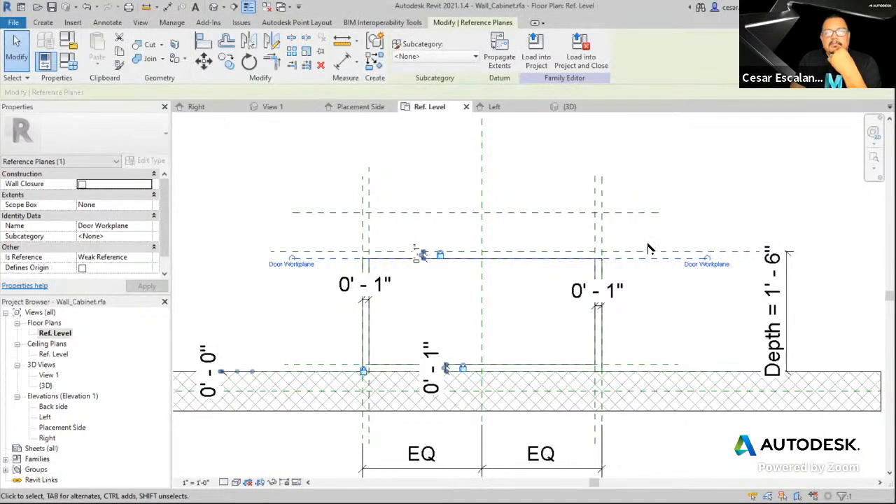
left_click(642, 212)
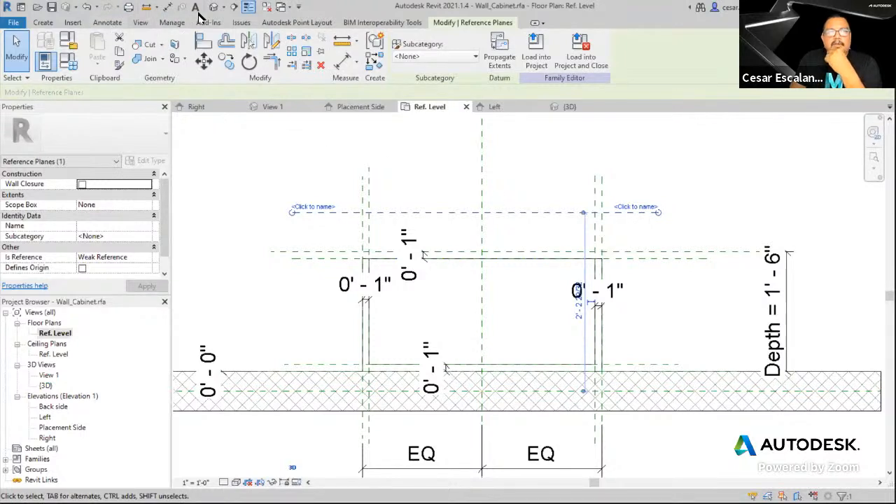
left_click(313, 264)
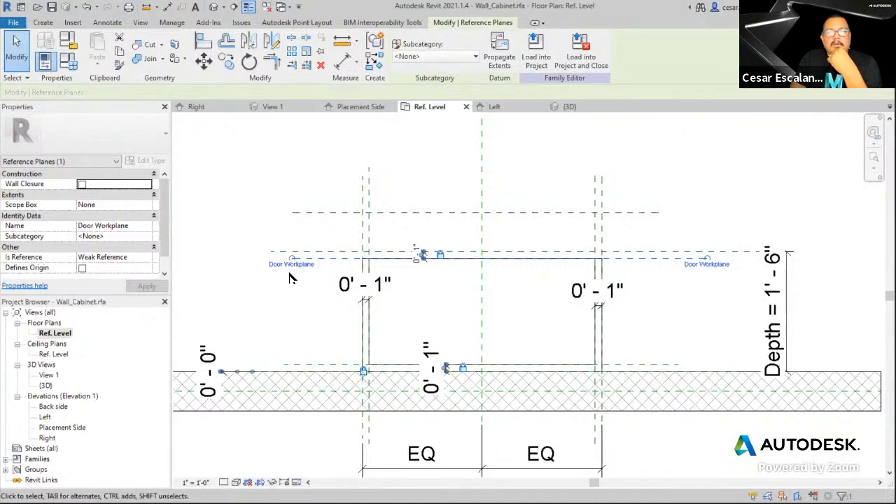
scroll(292, 276, "up", 3)
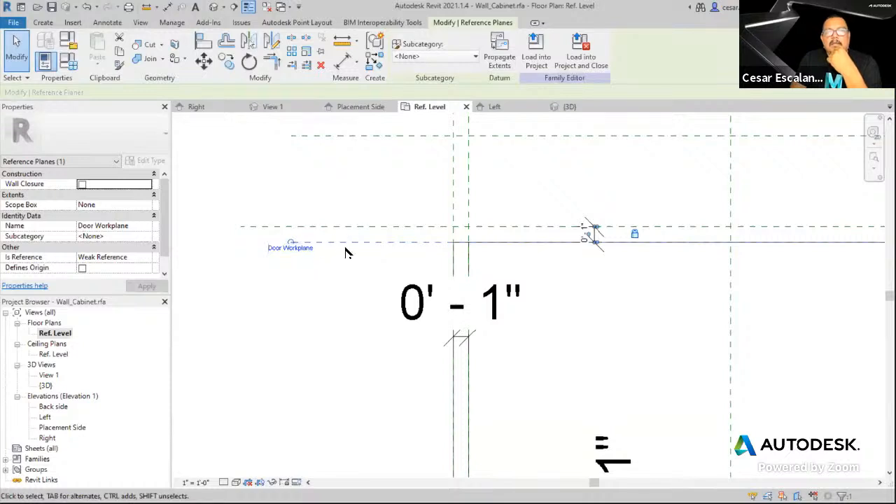
left_click(340, 138)
middle_click_drag(343, 165, 333, 237)
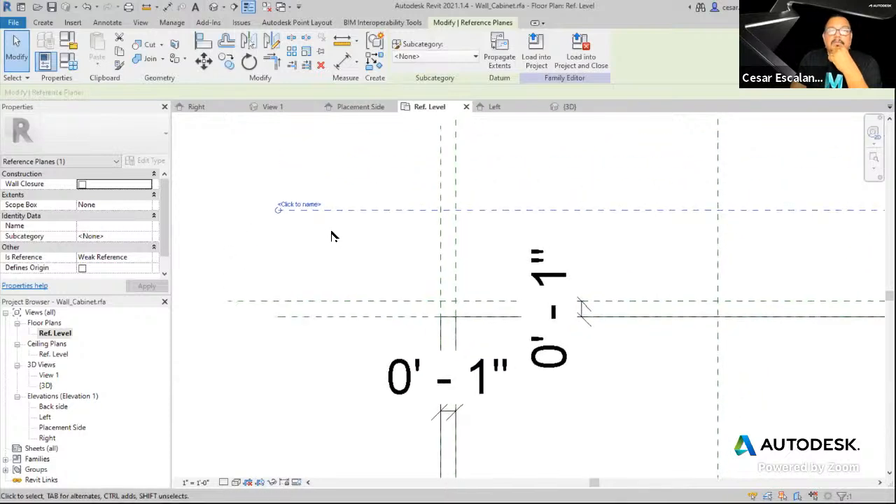
scroll(333, 236, "down", 2)
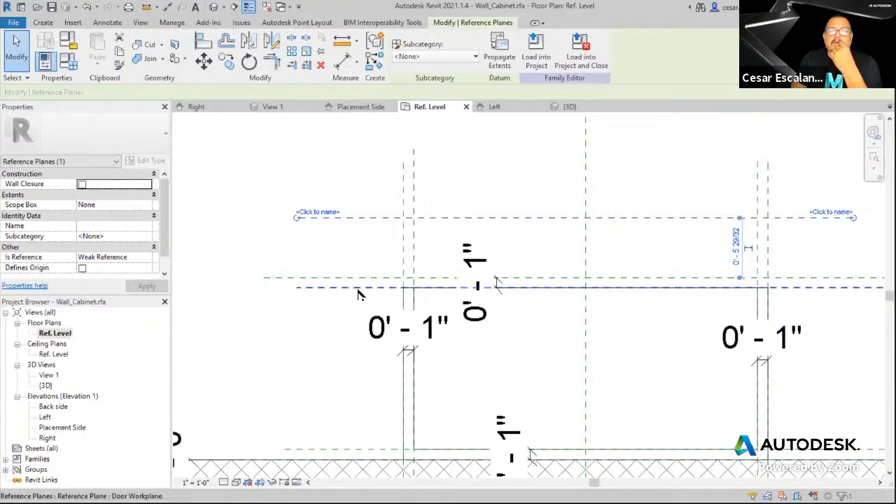
left_click(358, 287)
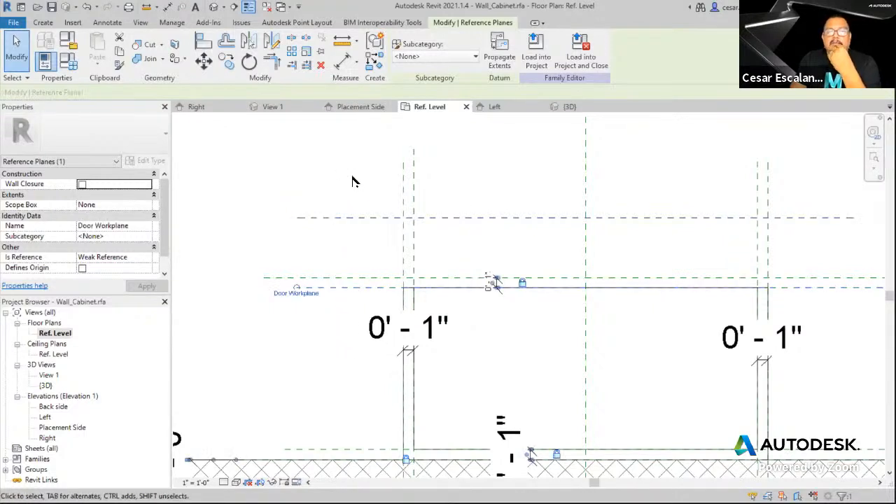
left_click(362, 218)
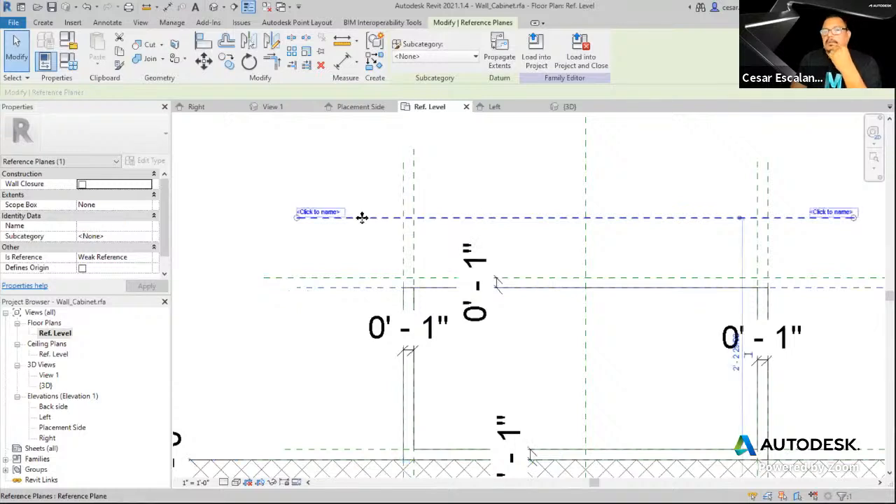
left_click(320, 288)
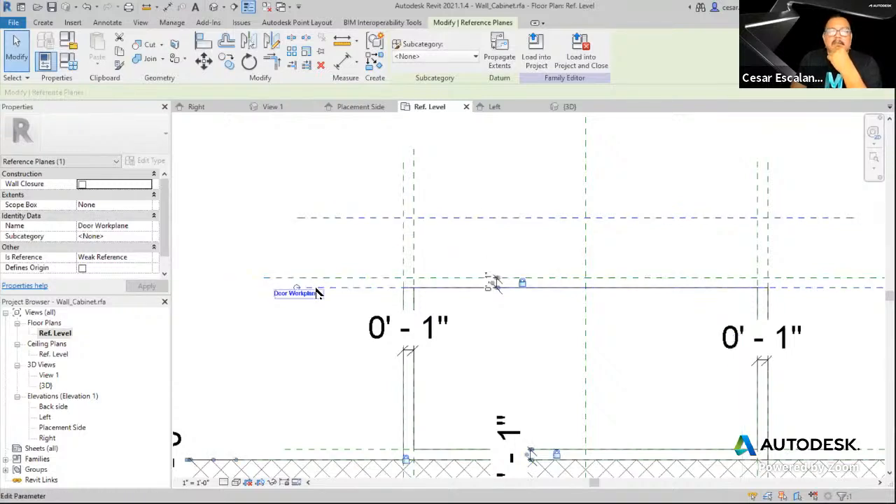
left_click(331, 220)
middle_click_drag(330, 233, 157, 200)
middle_click_drag(633, 209, 676, 230)
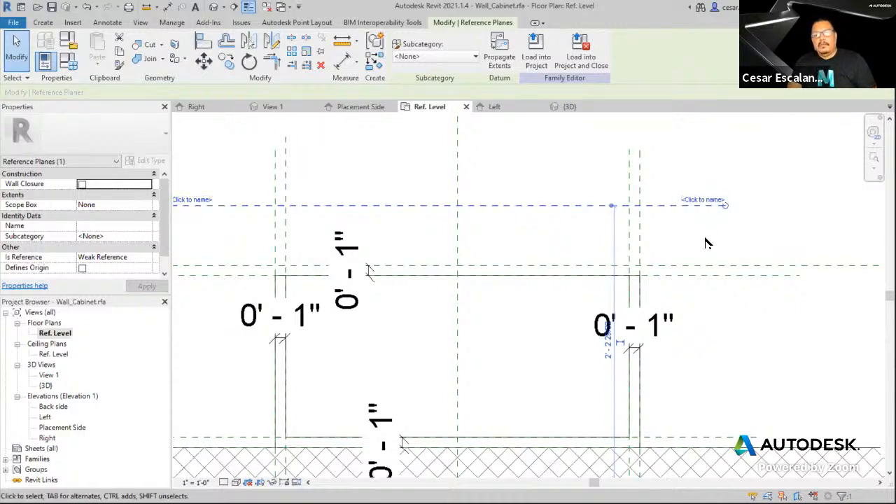
key("alt")
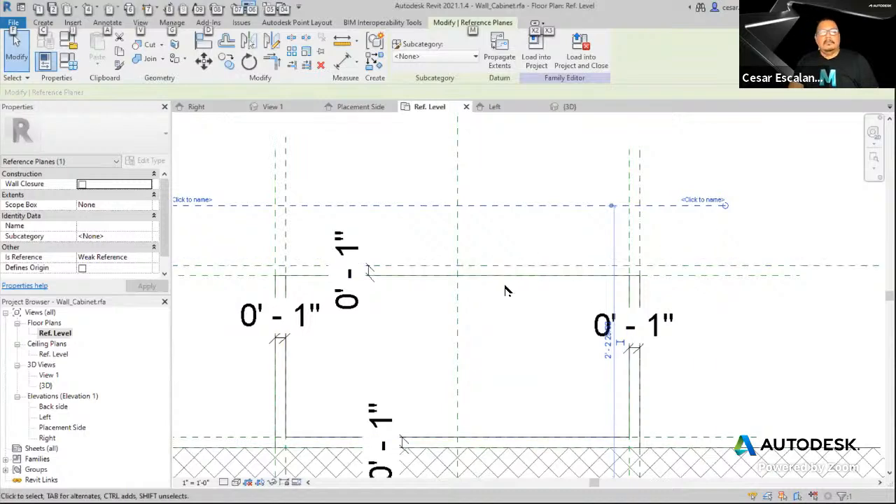
middle_click_drag(505, 286, 745, 286)
left_click(467, 276)
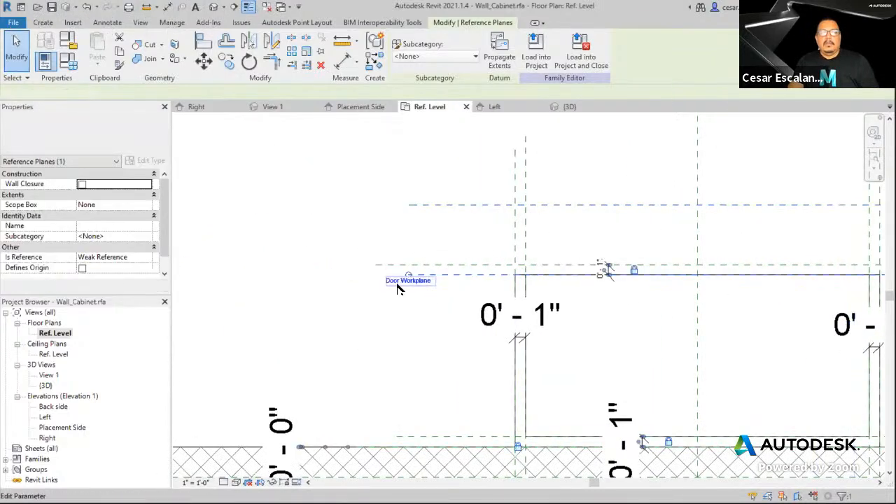
Delete the unnamed reference plane beyond the cabinet front in the Ref. Level plan
left_click(455, 207)
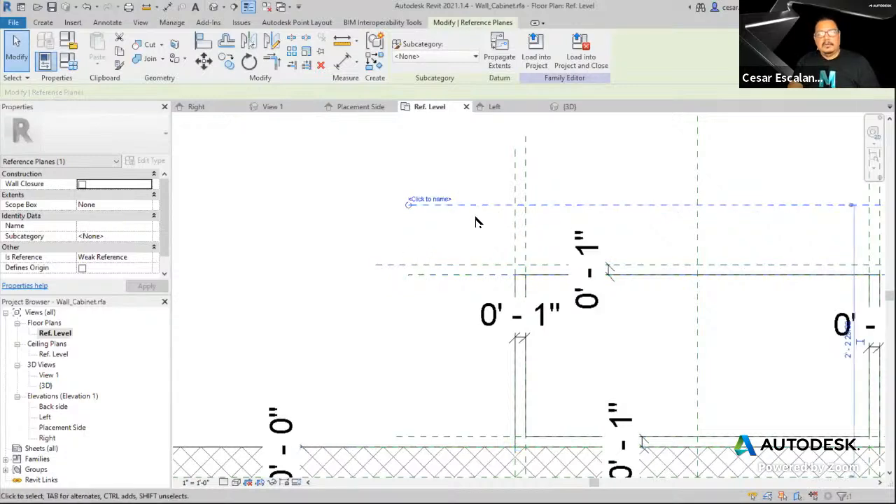
key("Delete")
middle_click_drag(481, 232, 263, 244)
scroll(264, 245, "down", 6)
middle_click_drag(522, 286, 628, 267)
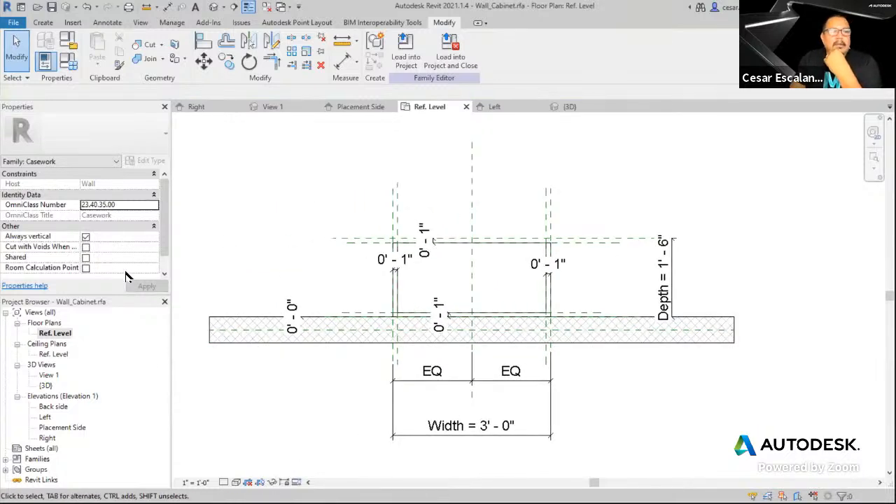
In the 3D view, check the cabinet extrusion's Material association and accept the Cabinet_Material family parameter
left_click(214, 8)
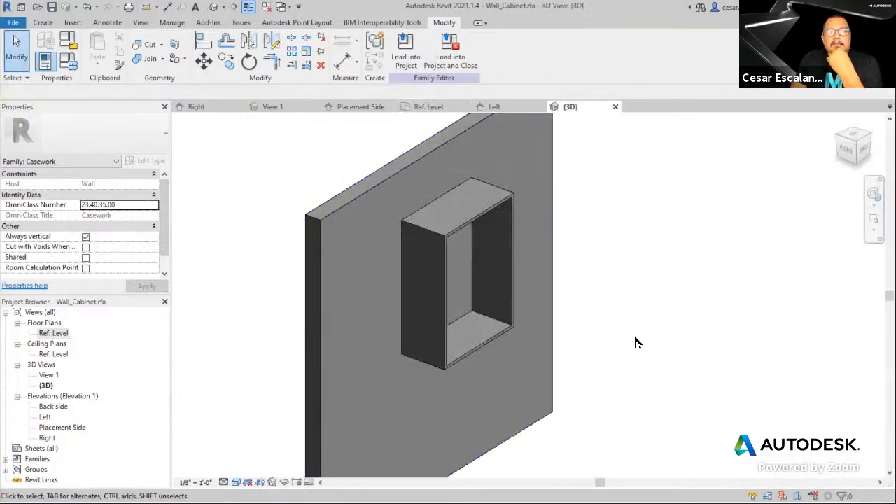
scroll(633, 324, "down", 1)
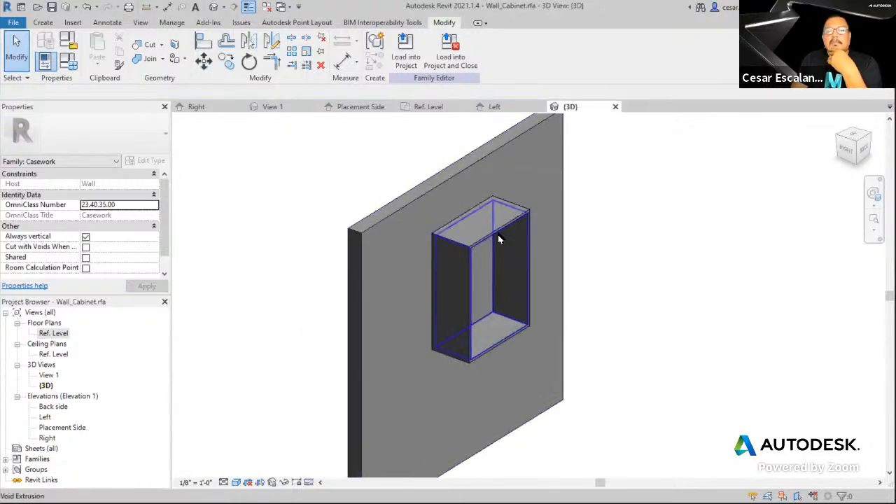
scroll(519, 207, "up", 2)
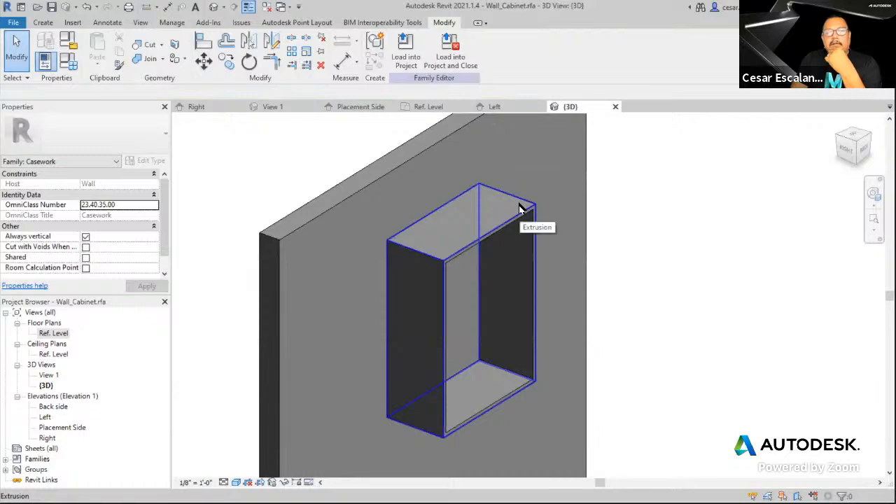
left_click(519, 208)
left_click(606, 278)
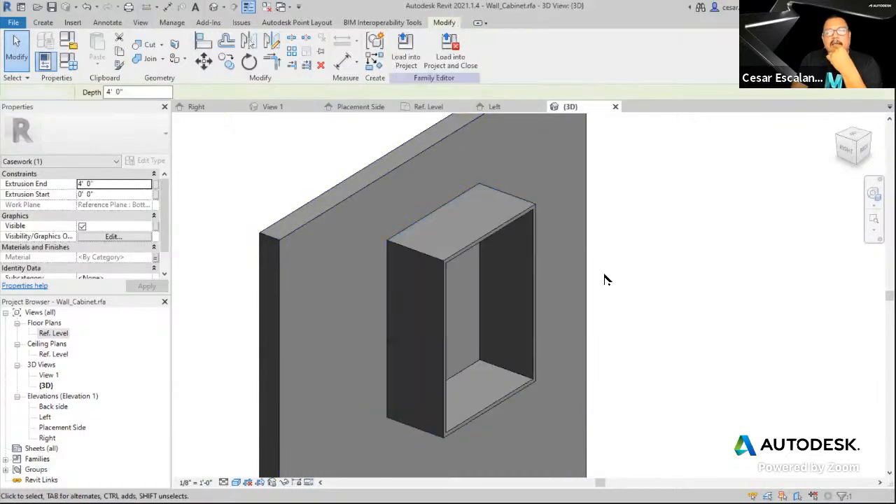
left_click(504, 241)
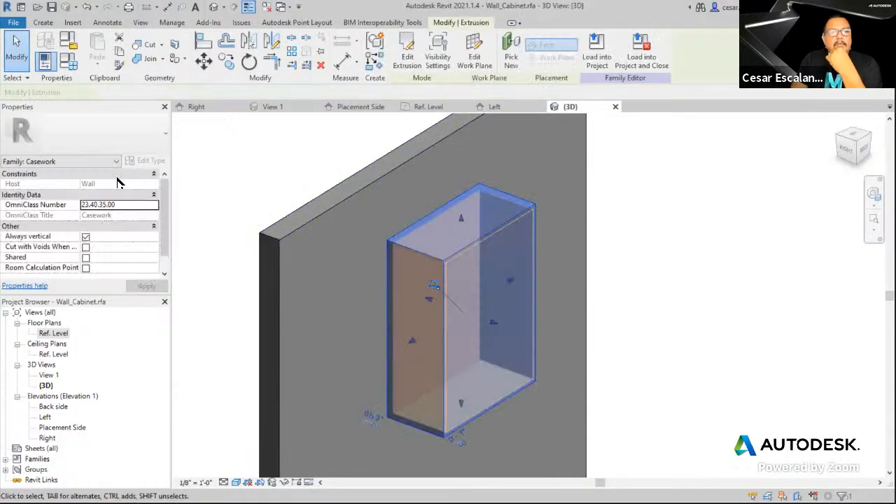
scroll(157, 227, "down", 1)
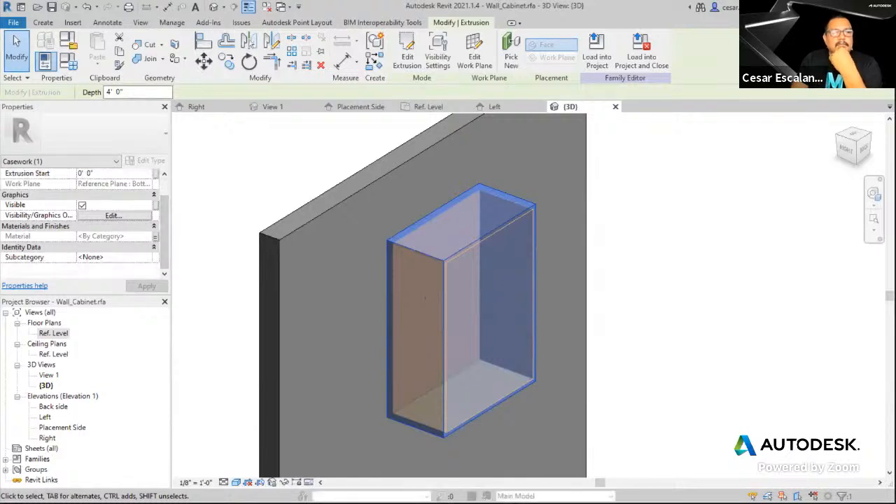
left_click(155, 238)
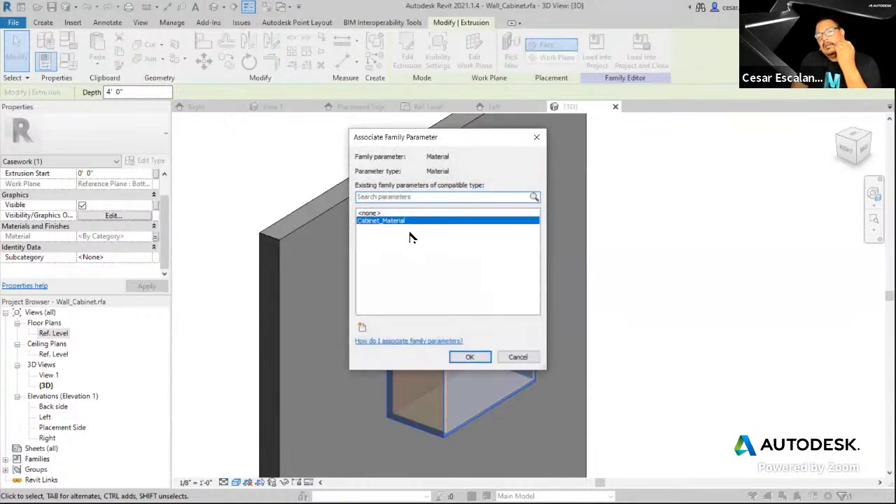
left_click(470, 357)
left_click(665, 346)
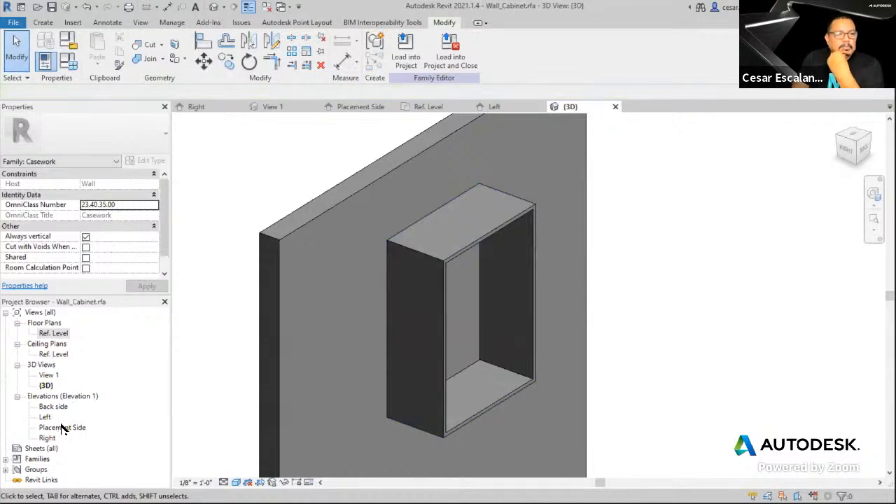
Open the Placement Side elevation and frame the cabinet front
double_click(62, 428)
scroll(500, 330, "up", 4)
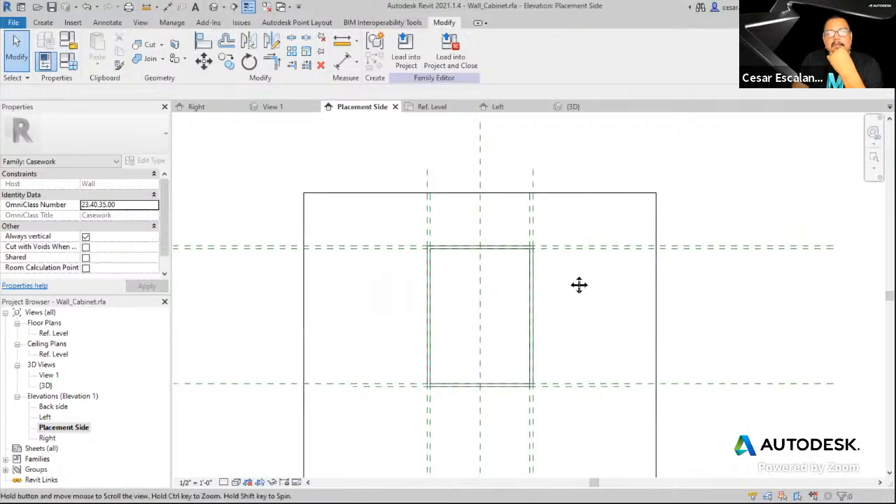
middle_click_drag(579, 284, 576, 280)
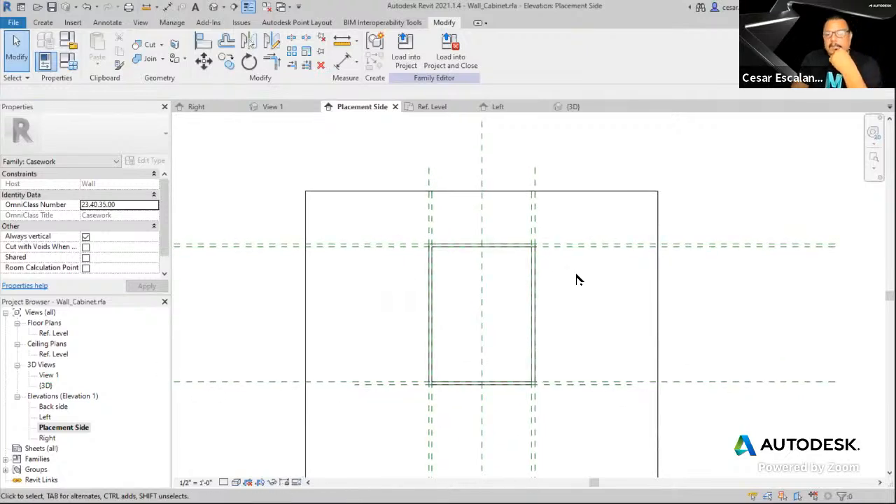
Return to the default 3D view and frame the open front of the cabinet
scroll(577, 280, "down", 2)
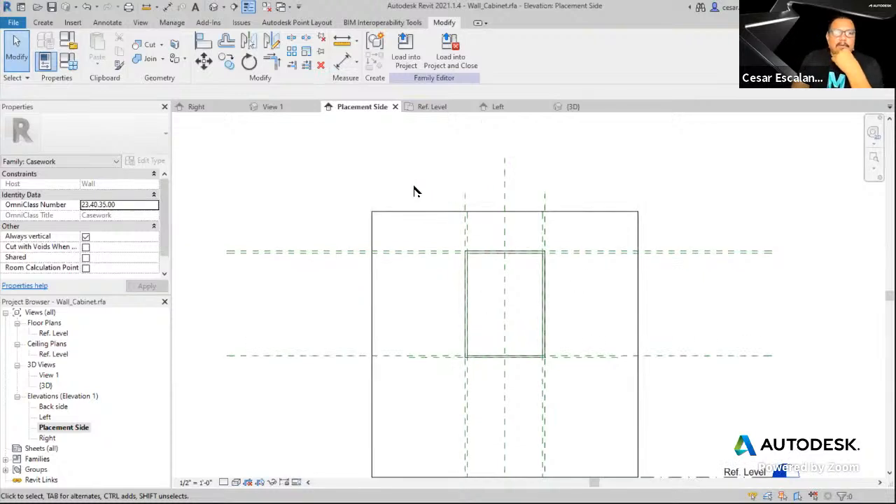
left_click(213, 7)
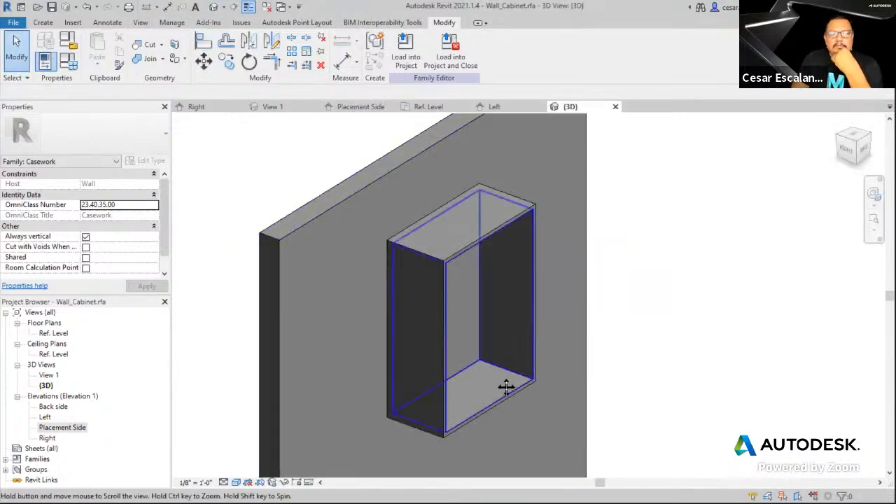
middle_click_drag(506, 387, 475, 317)
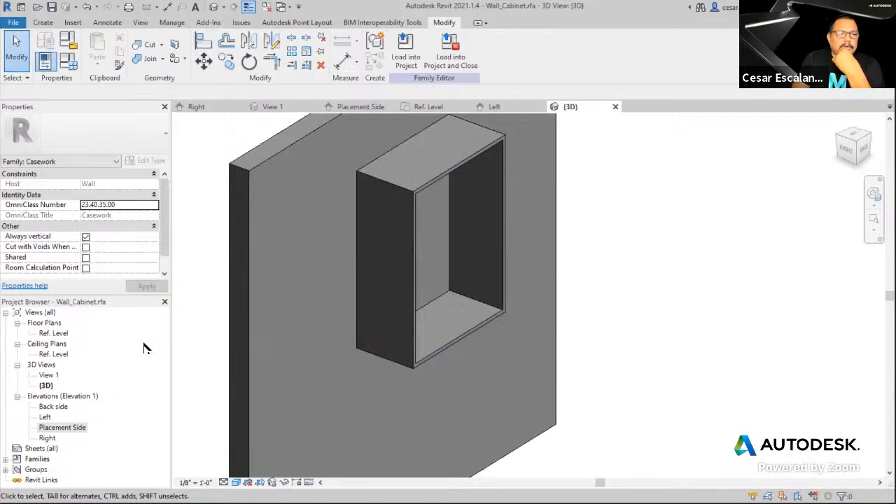
Load the Door_Panel.rfa family from the Oxman_Fall folder on the C: drive
left_click(77, 24)
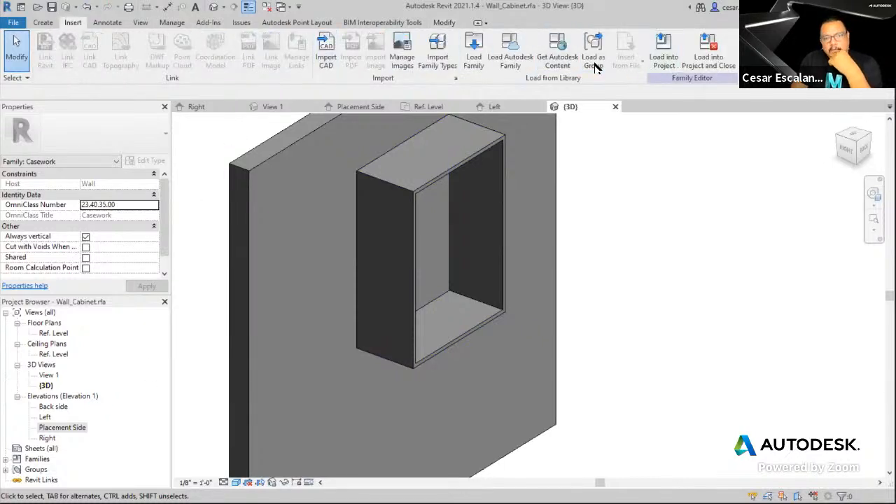
left_click(473, 60)
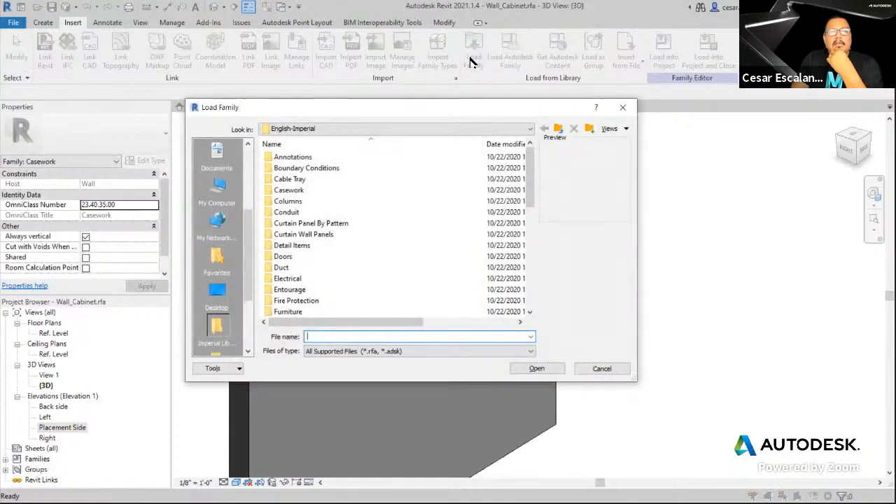
left_click(402, 130)
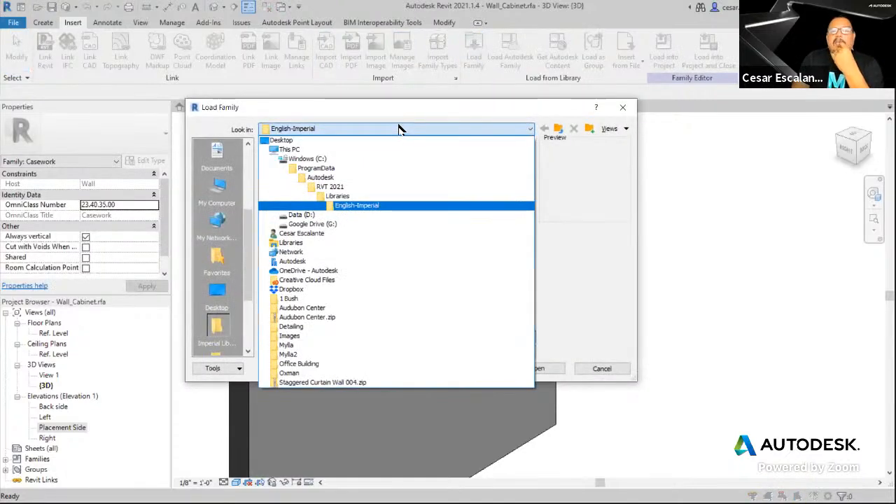
left_click(320, 158)
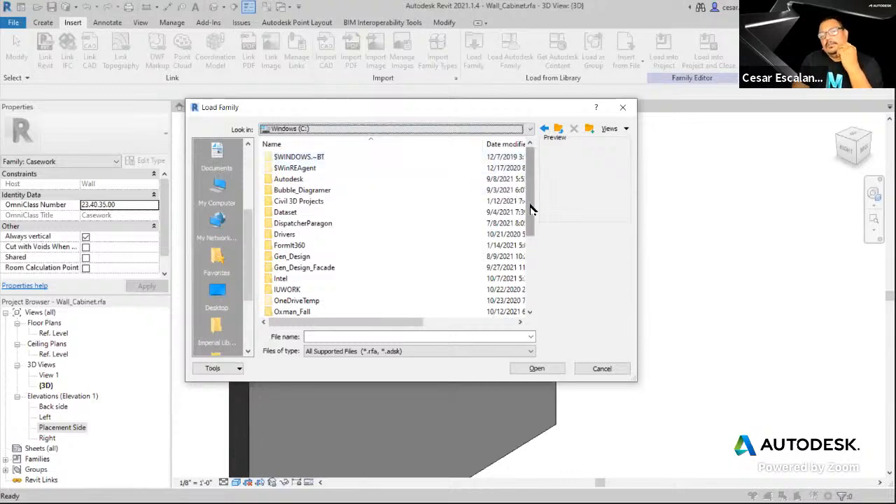
left_click_drag(531, 219, 532, 287)
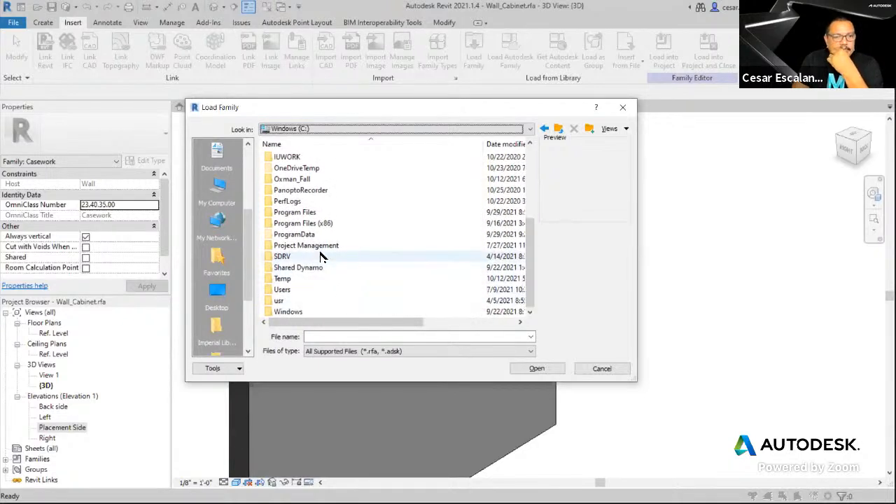
scroll(347, 246, "up", 4)
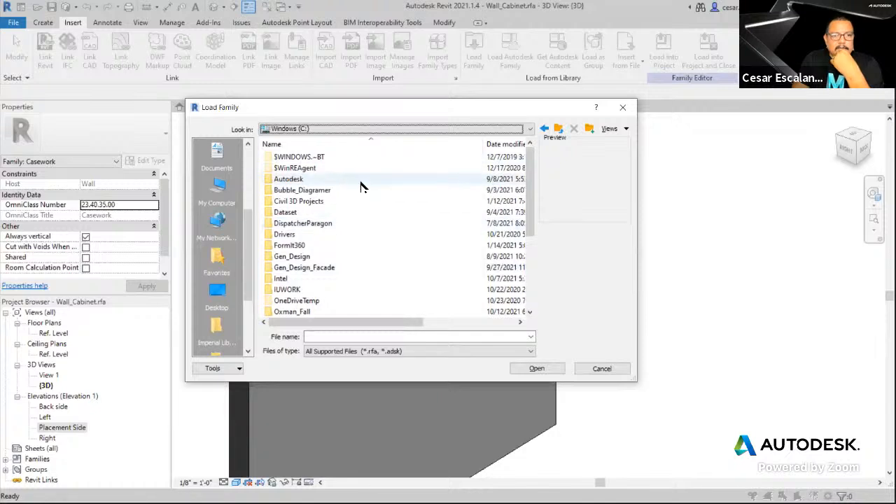
scroll(362, 187, "down", 4)
left_click(296, 179)
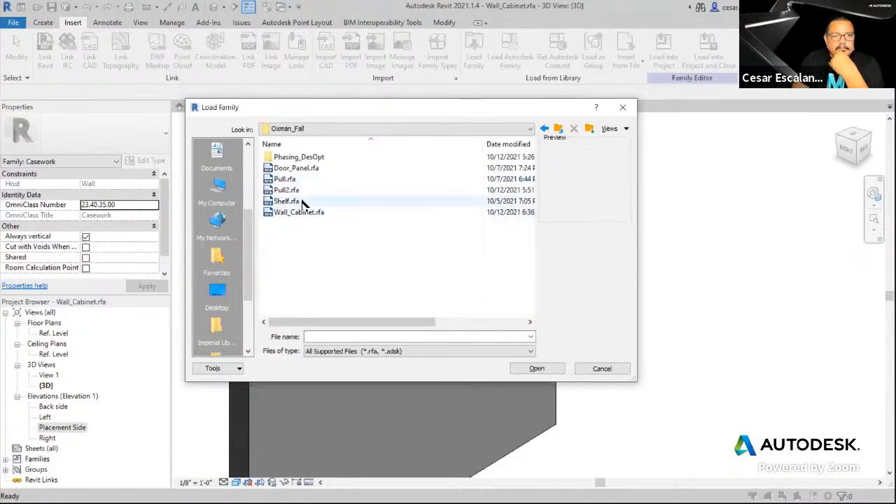
left_click(308, 168)
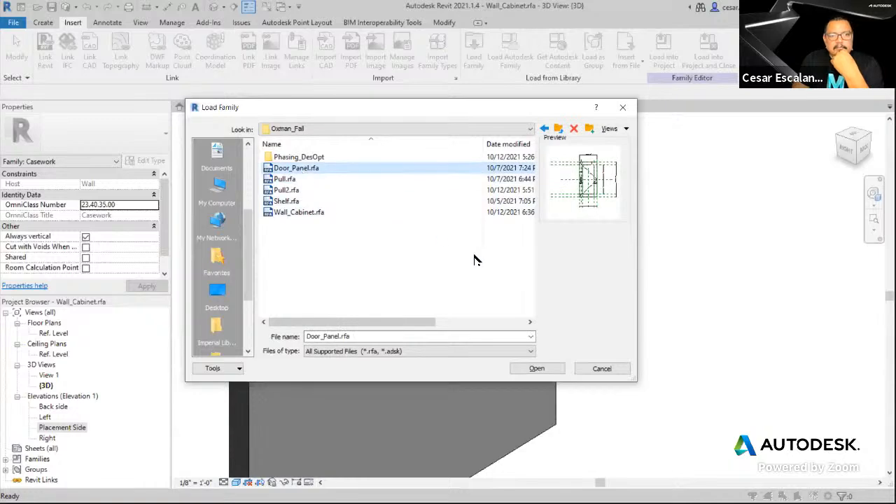
left_click(549, 369)
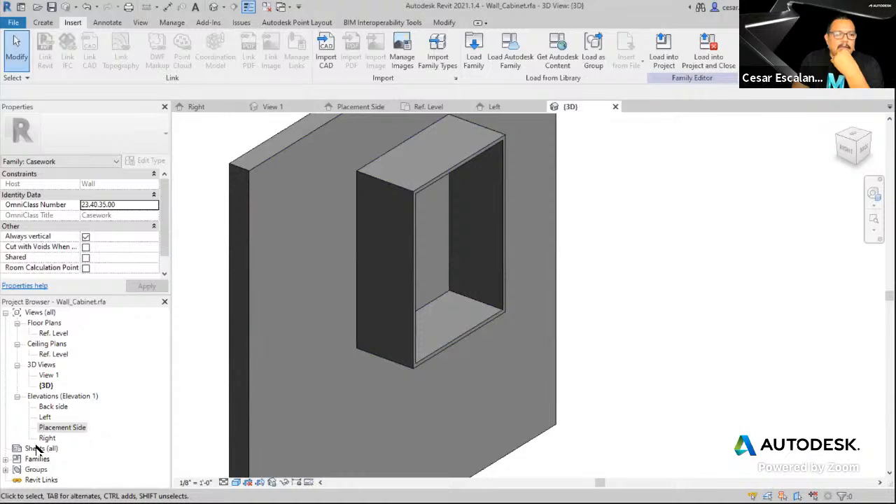
Place one instance of the Door_Panel type from the Casework families on the cabinet's front edge face in the 3D view
left_click(7, 459)
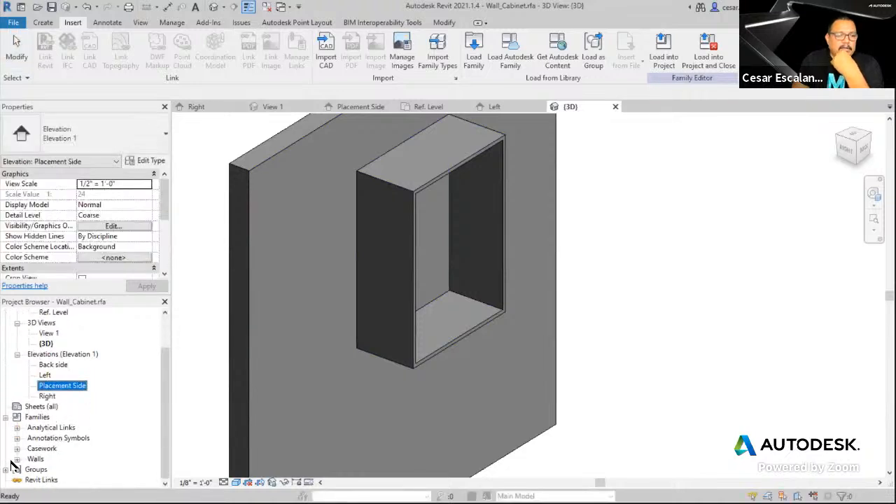
left_click(16, 449)
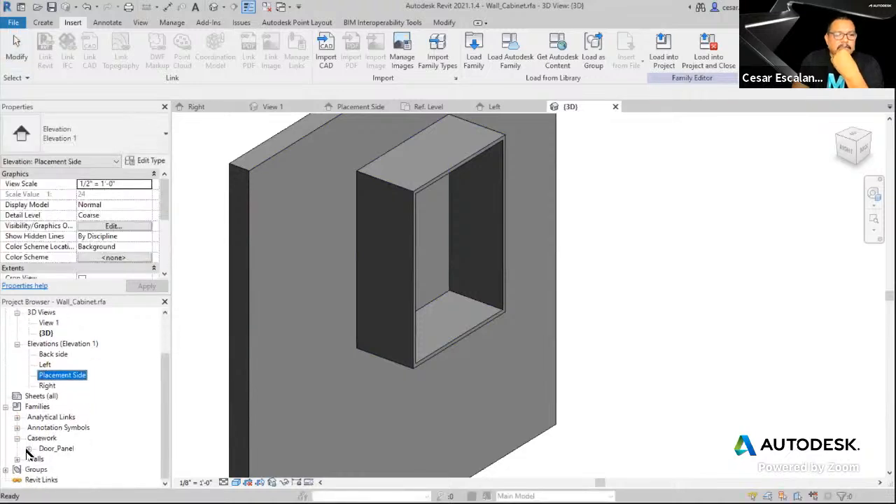
left_click(28, 448)
left_click(65, 458)
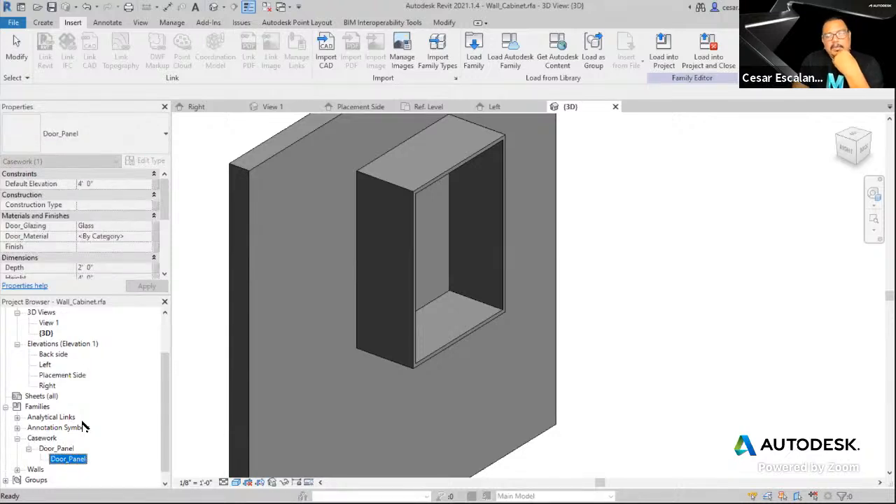
scroll(83, 429, "down", 1)
left_click_drag(79, 451, 427, 350)
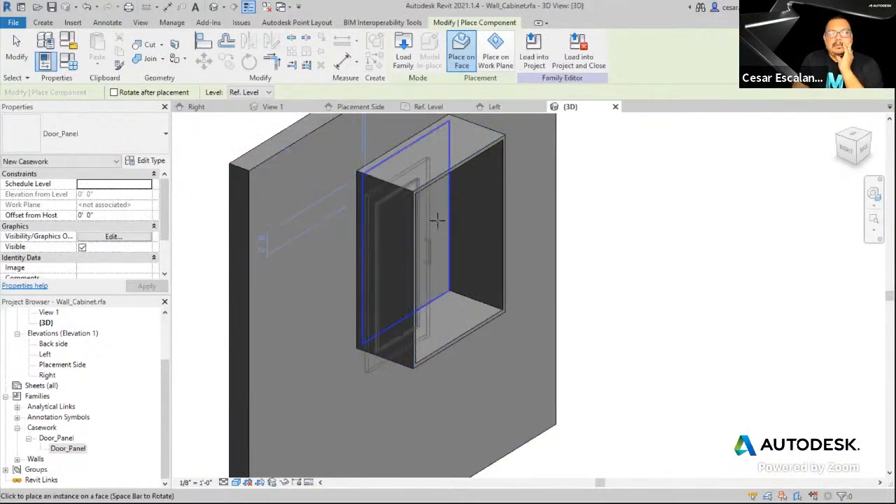
scroll(434, 214, "up", 3)
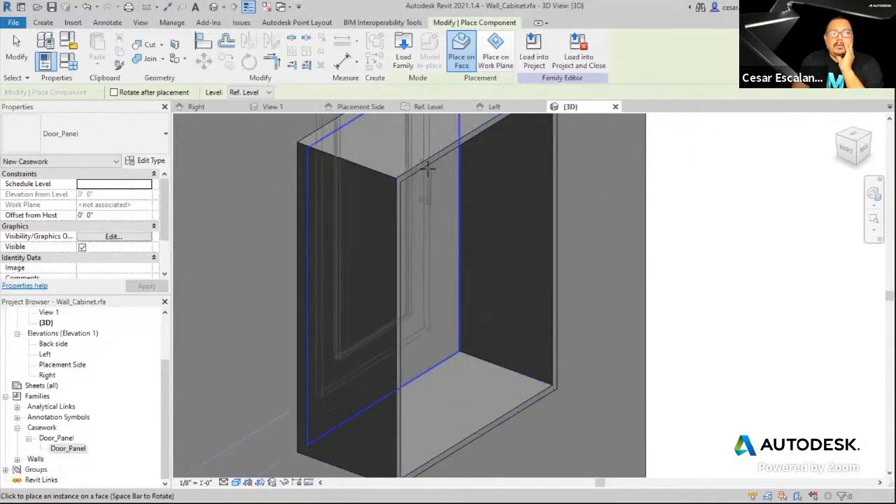
left_click(532, 403)
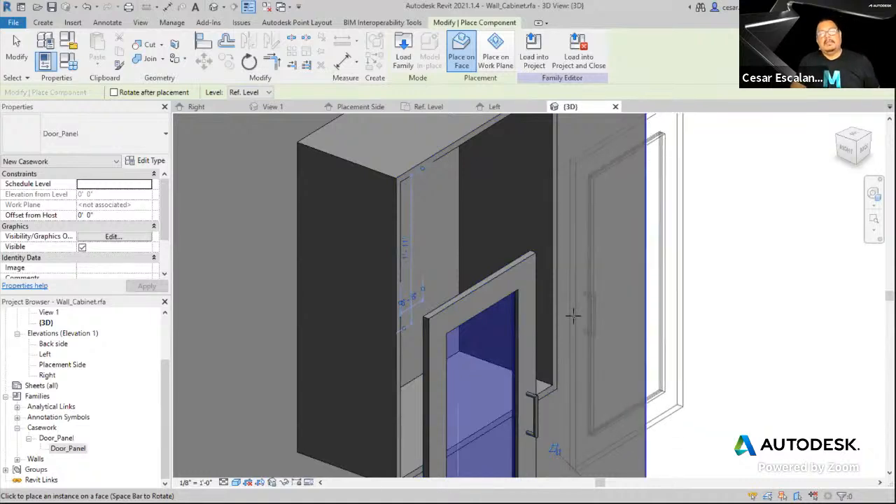
scroll(573, 315, "down", 5)
key("Escape")
key("Escape")
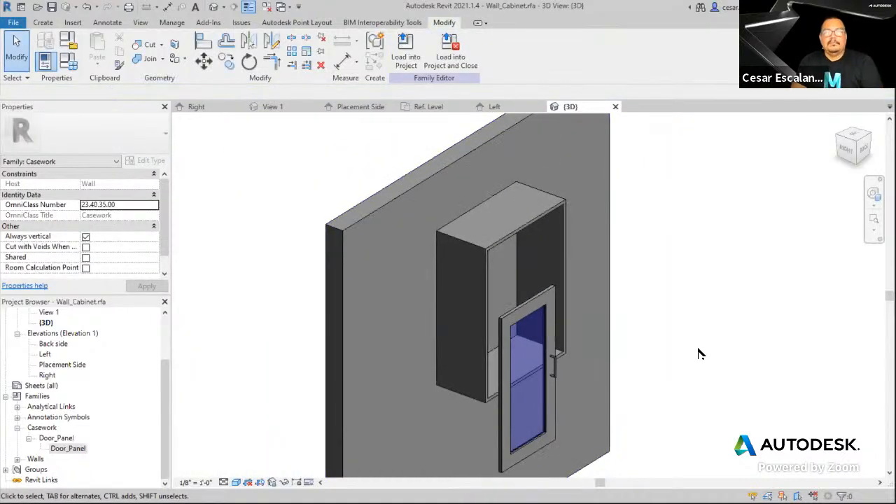
Open the placed door panel's family, check its Work Plane-Based setting in the family category and parameters, and close it unchanged
left_click(552, 414)
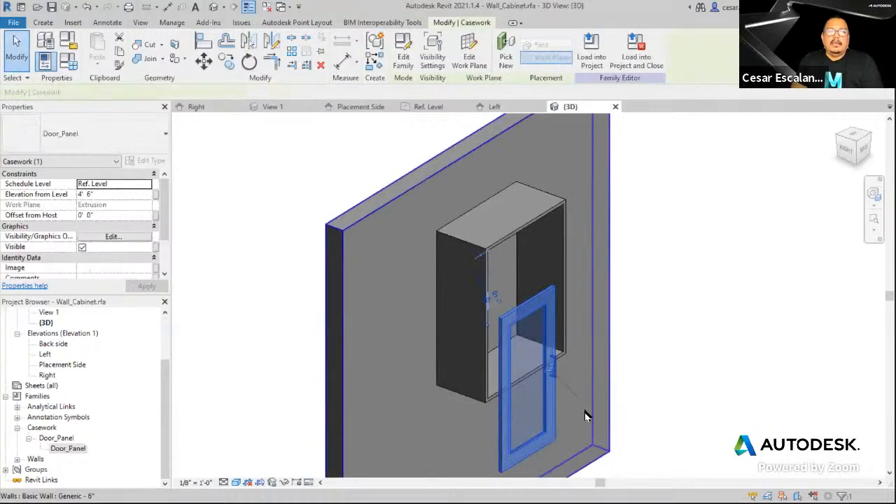
left_click(403, 69)
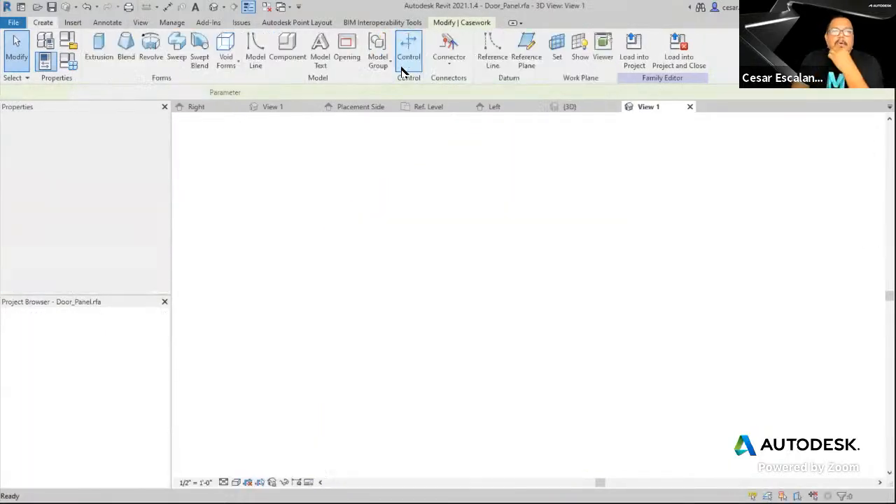
left_click(68, 40)
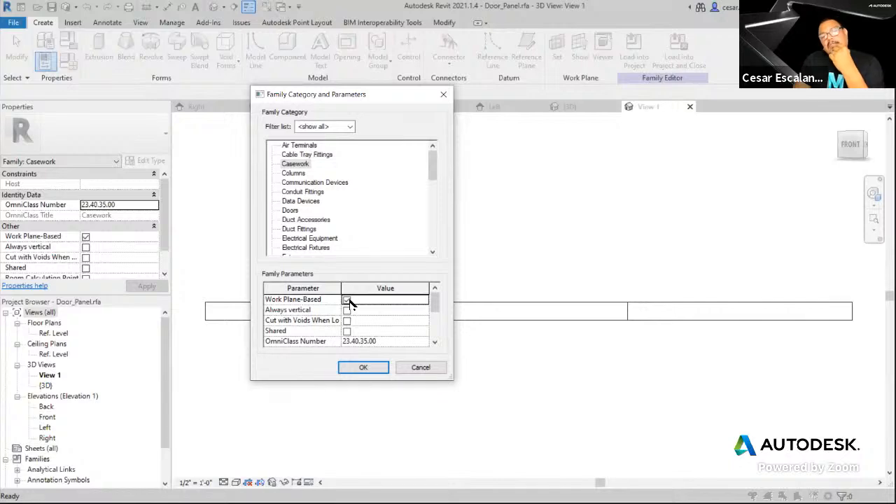
left_click(443, 94)
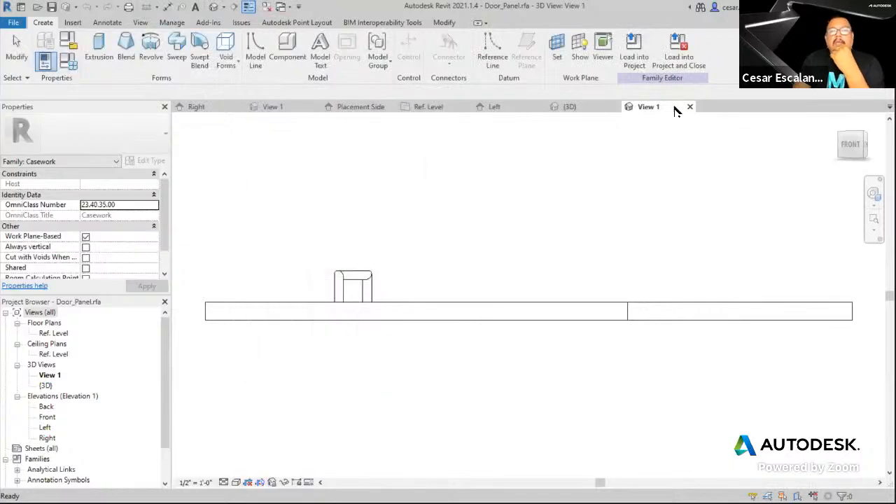
left_click(690, 107)
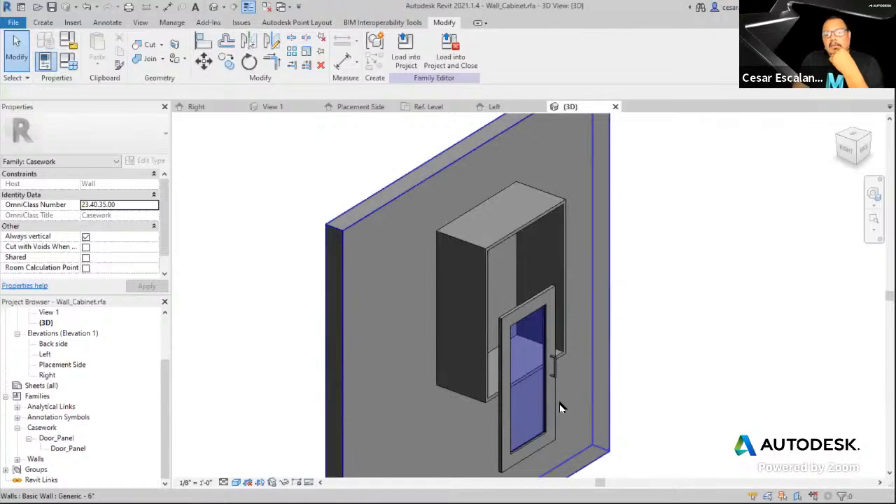
Switch to the Placement Side elevation and frame the newly placed door panel
middle_click_drag(742, 294, 712, 244)
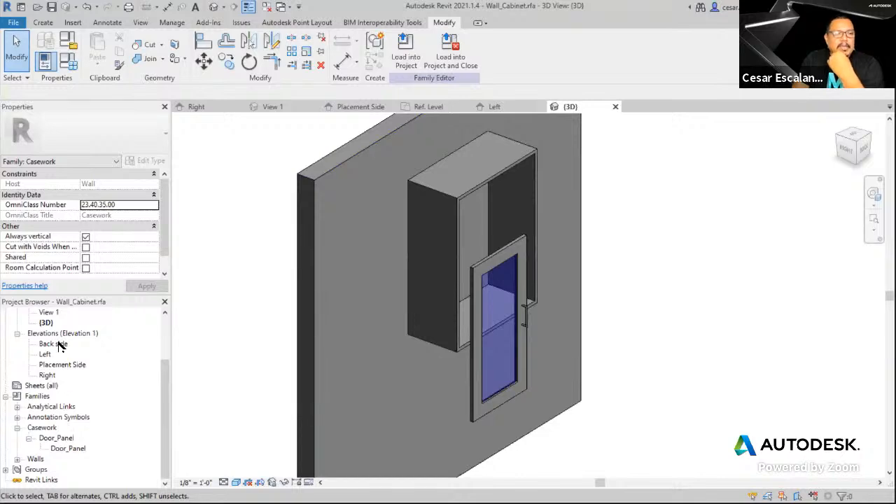
double_click(62, 365)
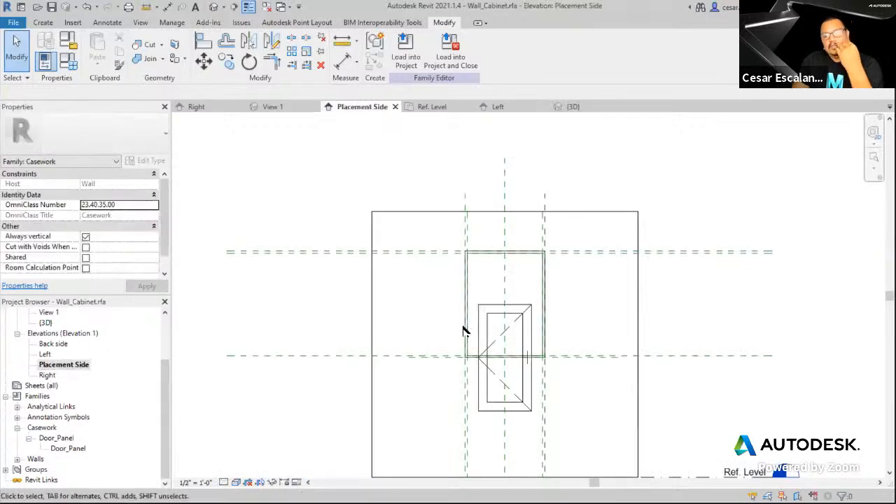
middle_click_drag(598, 320, 666, 223)
scroll(598, 259, "up", 2)
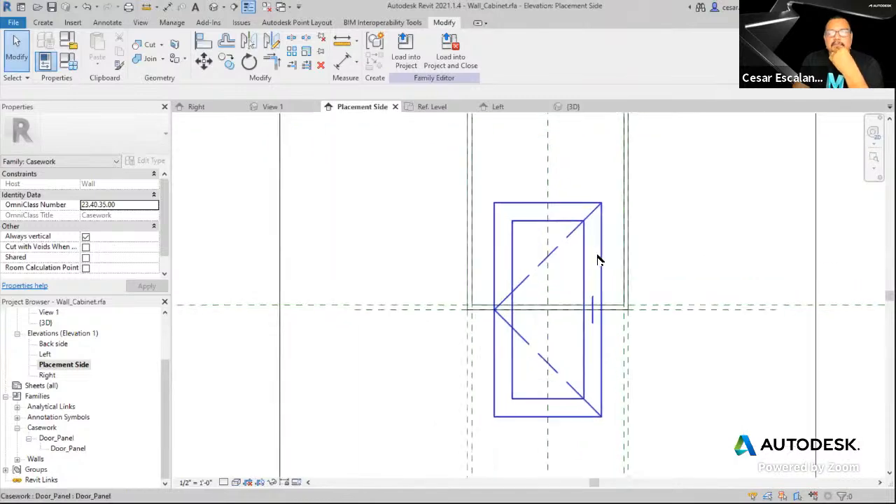
Select the door panel and examine its properties and position relative to the cabinet outline and reference planes
left_click(594, 262)
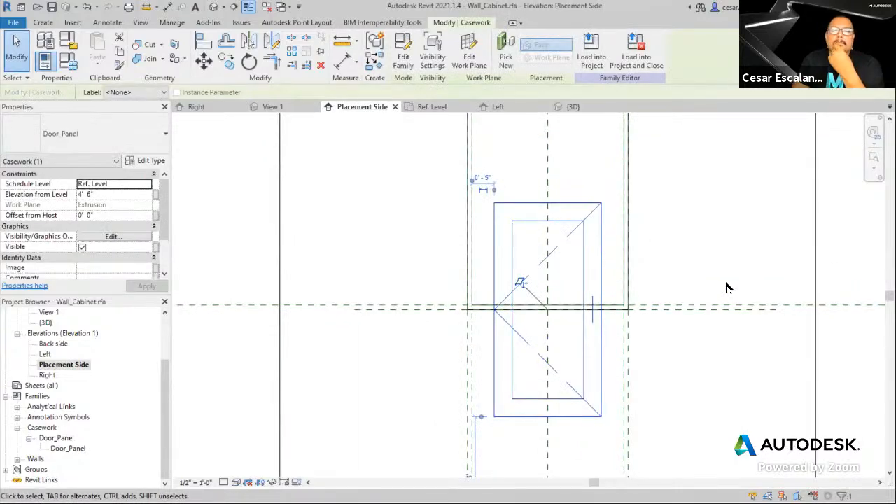
scroll(727, 288, "down", 1)
middle_click_drag(727, 288, 645, 289)
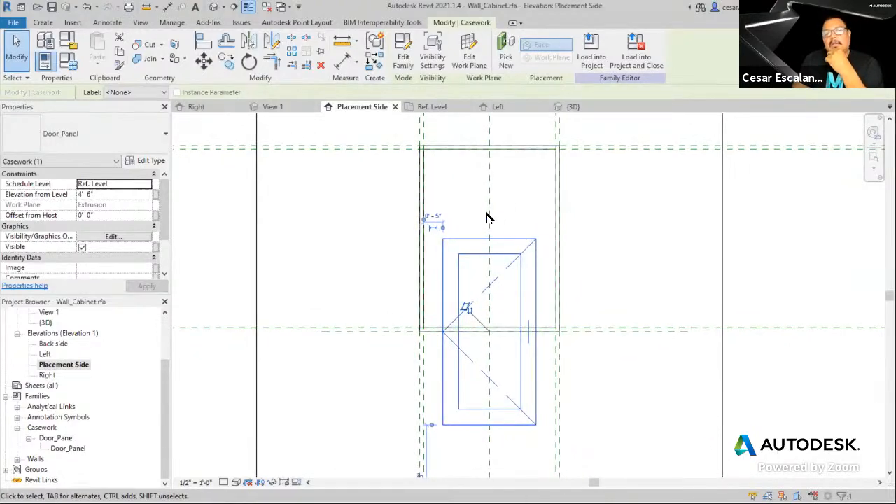
scroll(622, 294, "down", 2)
scroll(595, 371, "up", 2)
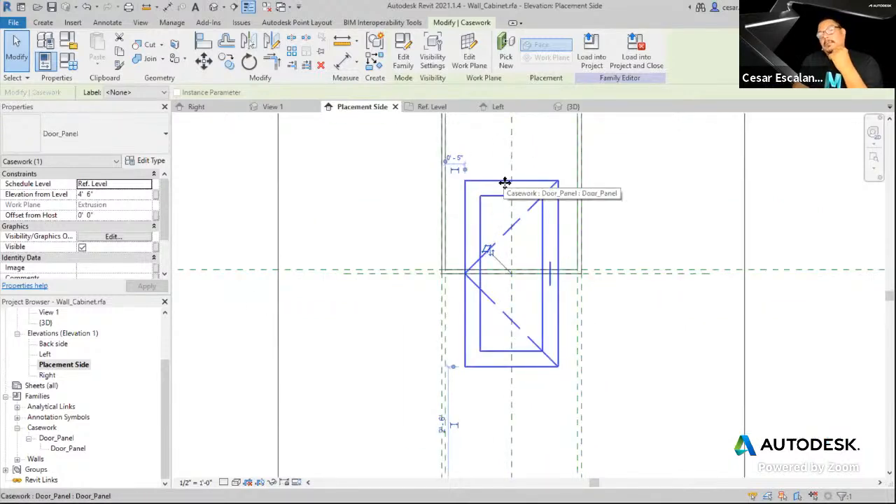
middle_click_drag(614, 254, 615, 345)
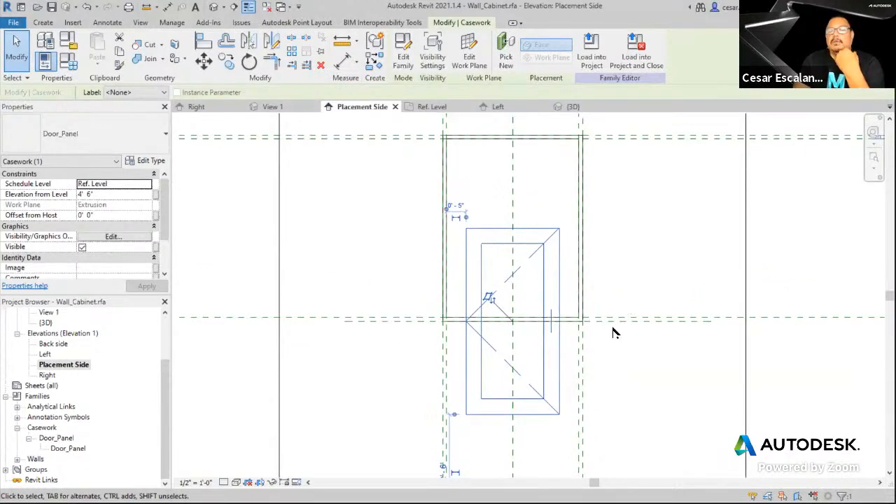
scroll(613, 333, "down", 3)
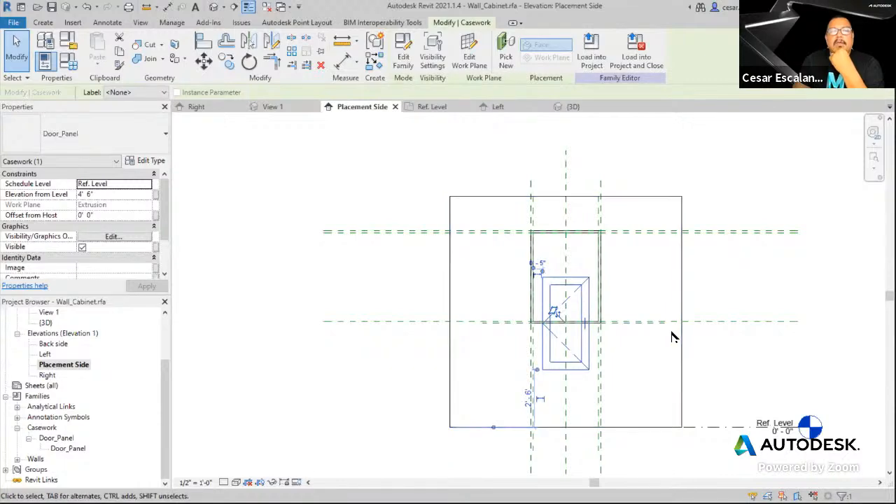
scroll(672, 337, "up", 4)
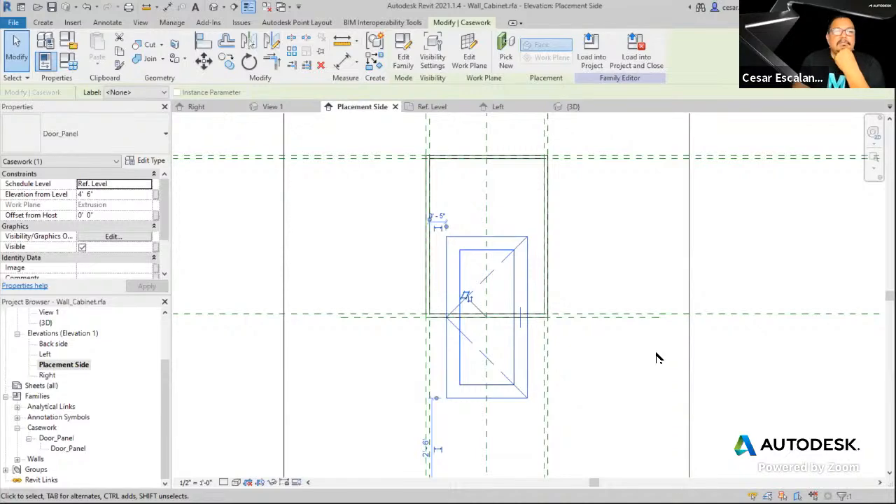
left_click(585, 372)
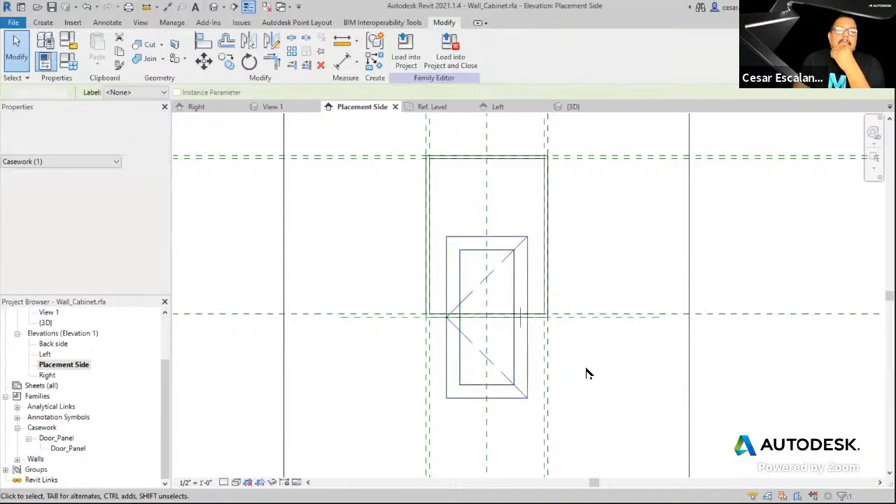
left_click(520, 359)
middle_click_drag(626, 350, 708, 362)
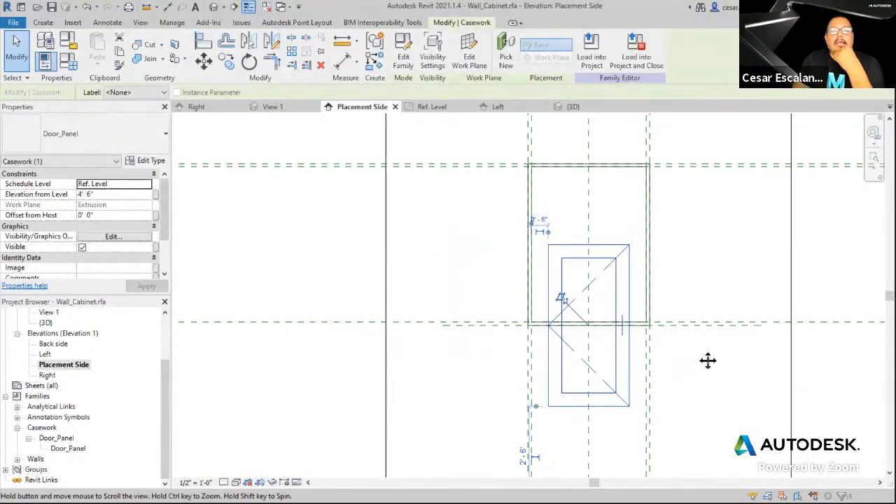
Associate the Door_Panel type's Height with the cabinet family's Height parameter
left_click(154, 161)
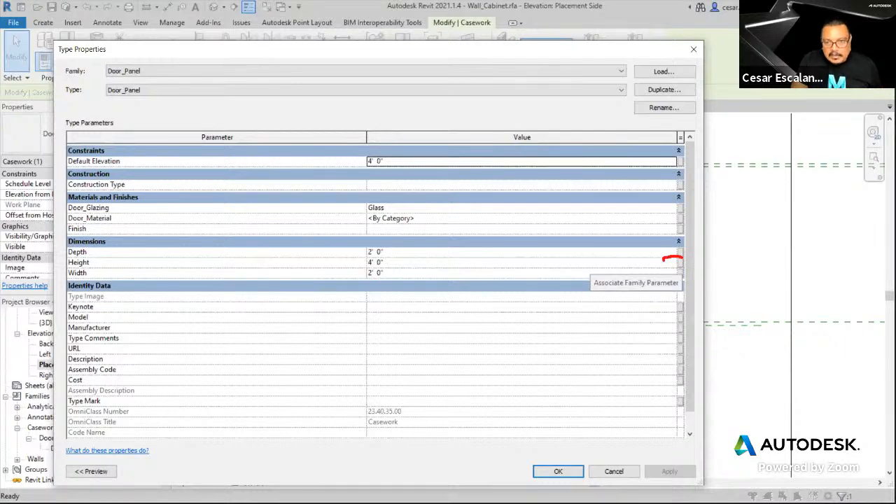
left_click_drag(663, 261, 692, 263)
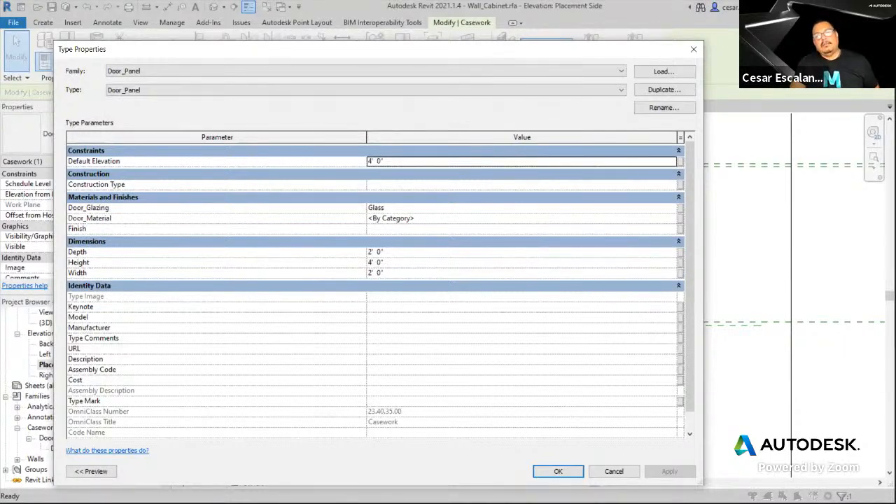
left_click(680, 262)
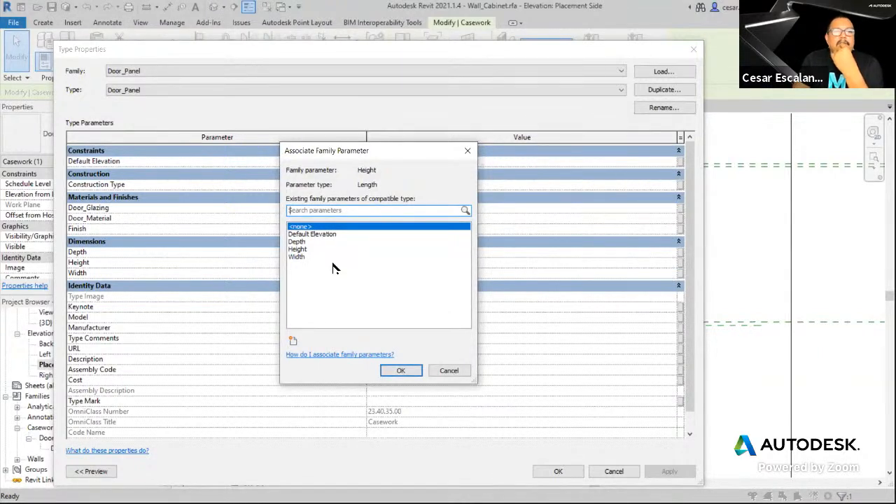
left_click(300, 250)
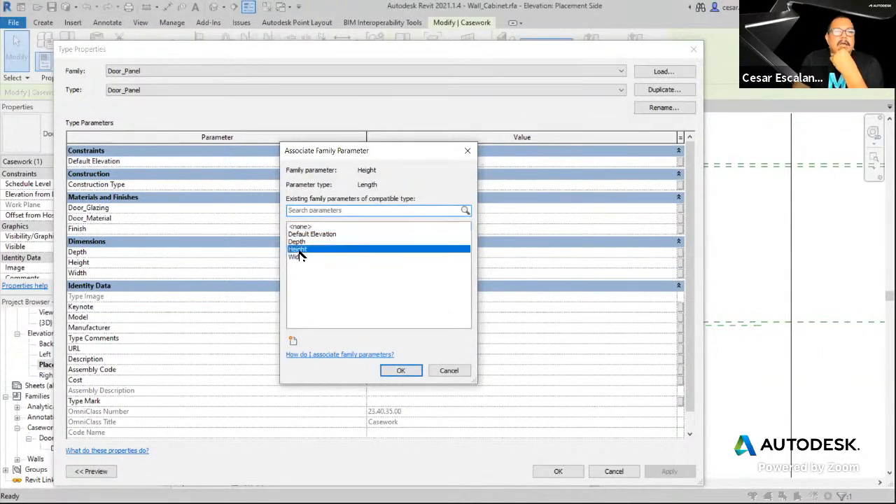
left_click(401, 371)
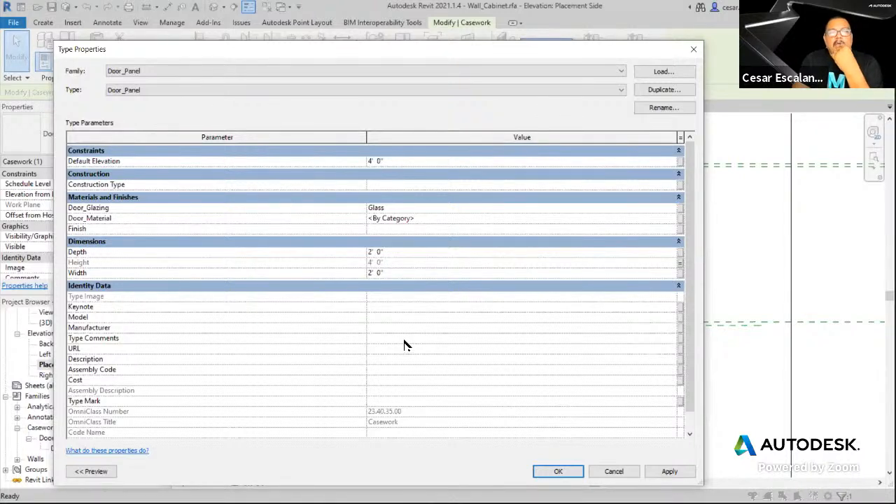
Create a type parameter named Door_Width, associate the Door_Panel type's Width with it, and accept the type properties
scroll(452, 330, "down", 1)
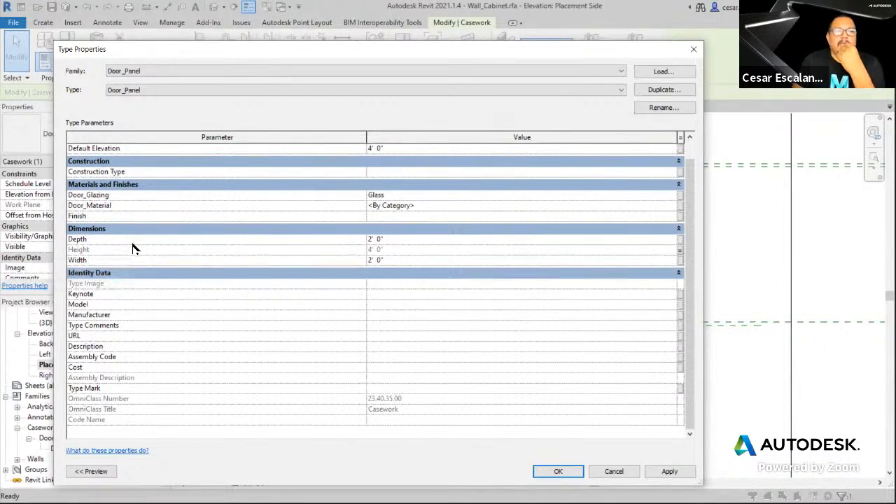
left_click(680, 260)
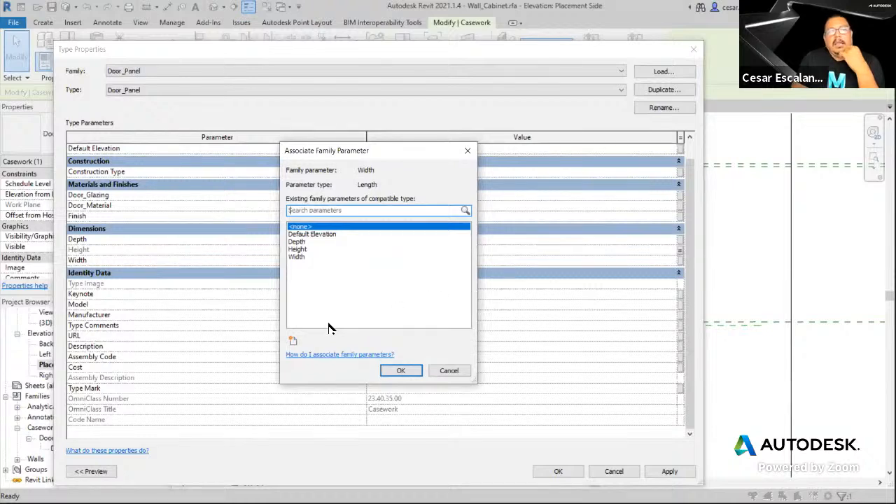
left_click(293, 341)
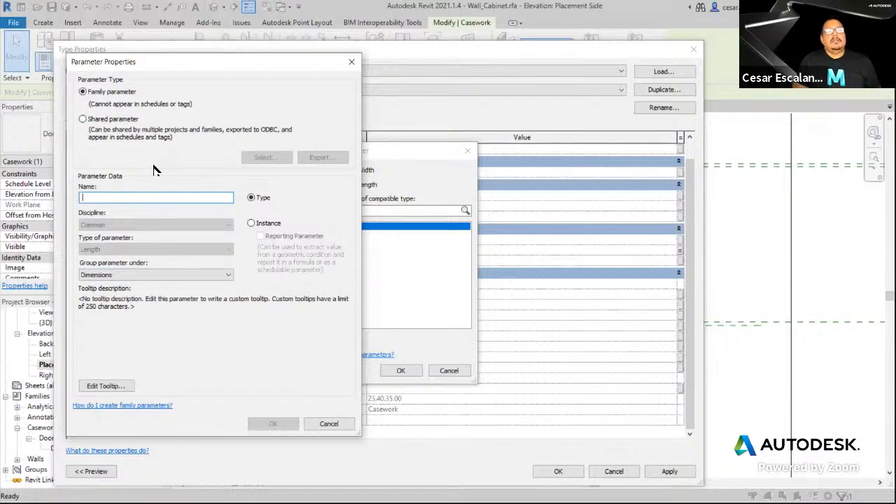
type("Door_Width")
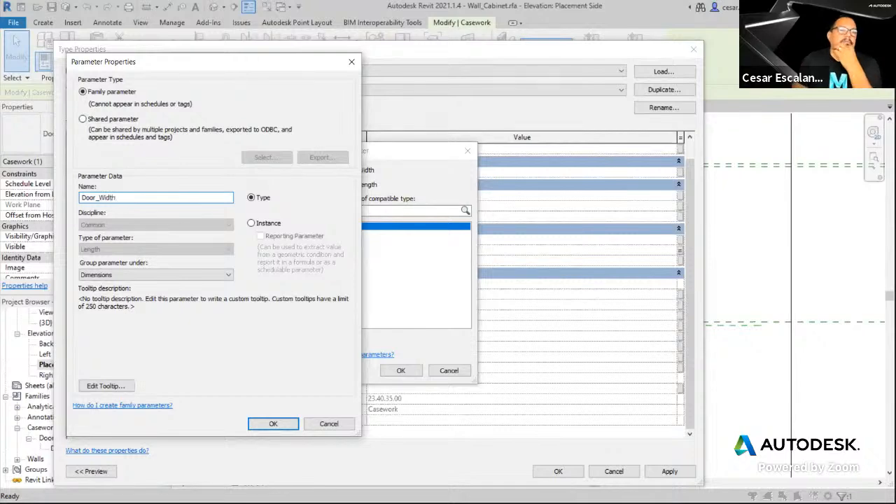
left_click(273, 422)
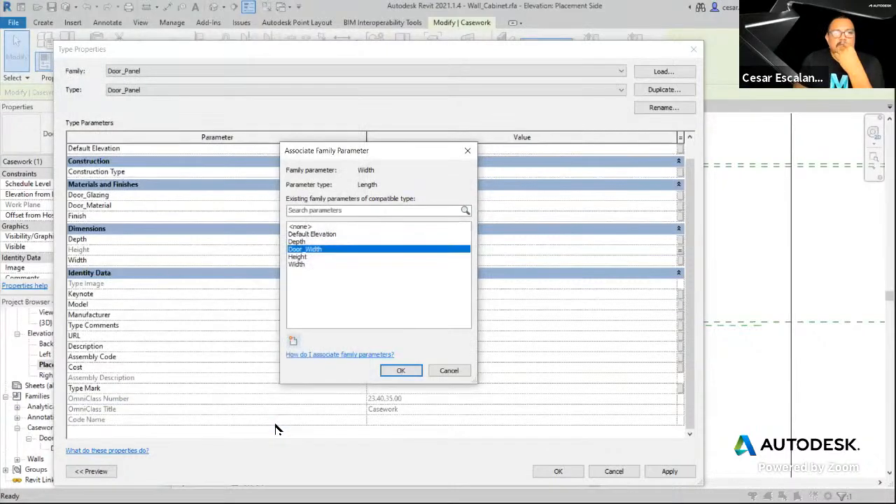
left_click(403, 371)
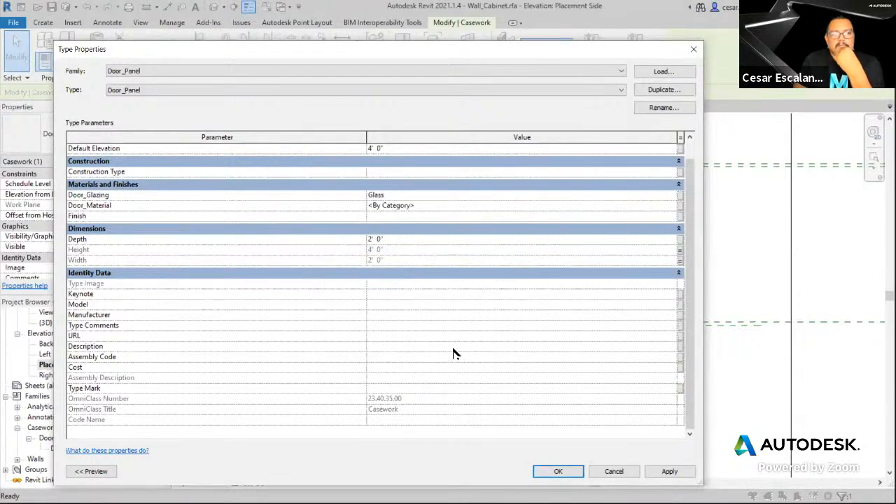
left_click(562, 473)
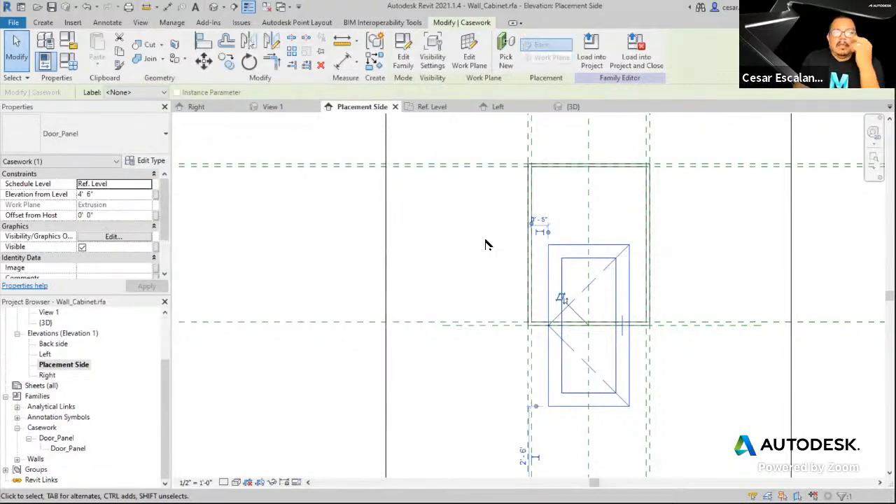
Review Door_Width among the cabinet's family parameters and check its association with the door panel's Width
left_click(65, 65)
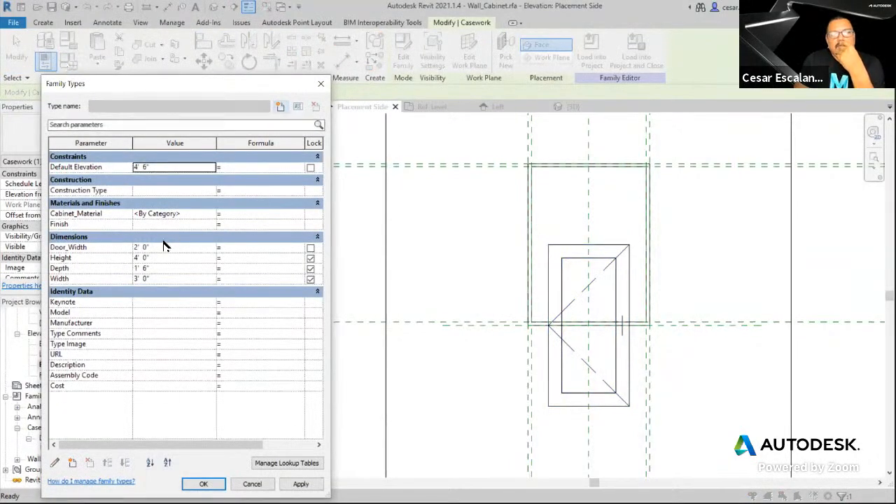
left_click(324, 85)
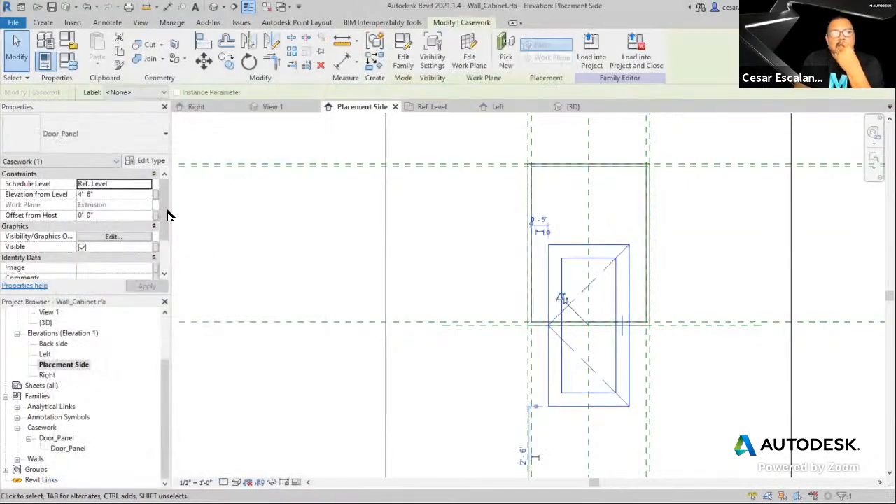
left_click(147, 160)
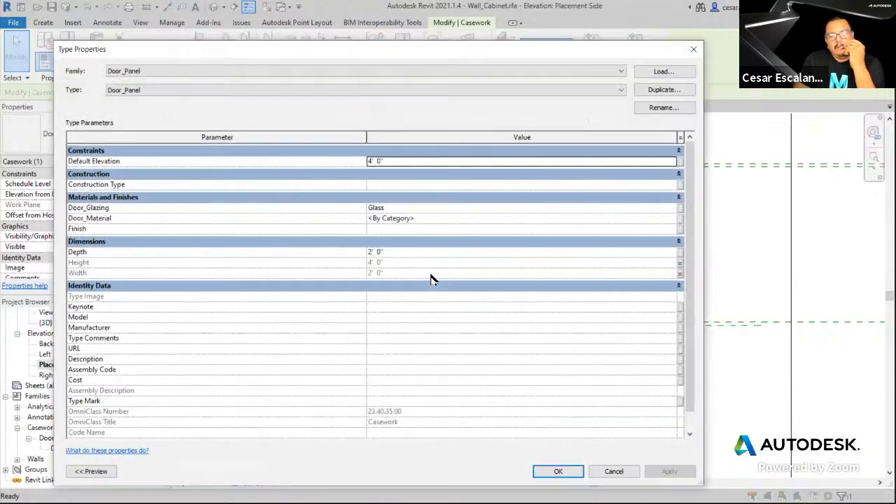
left_click(679, 276)
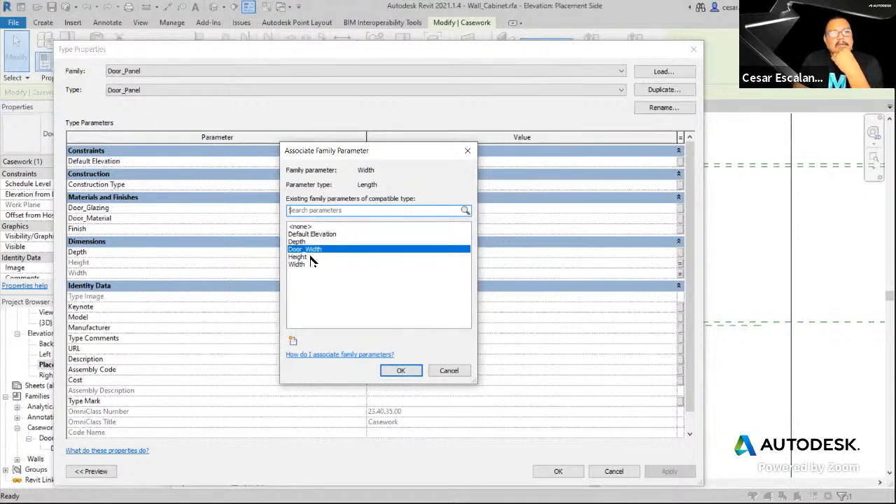
left_click(399, 370)
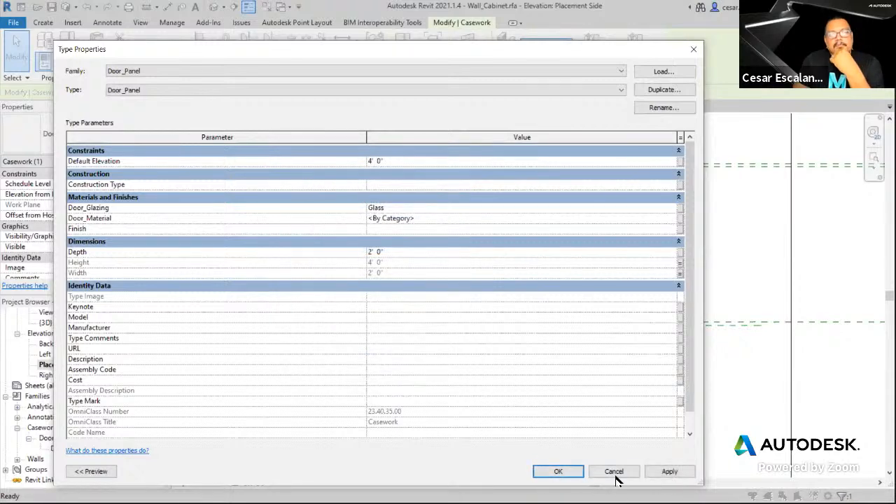
left_click(558, 472)
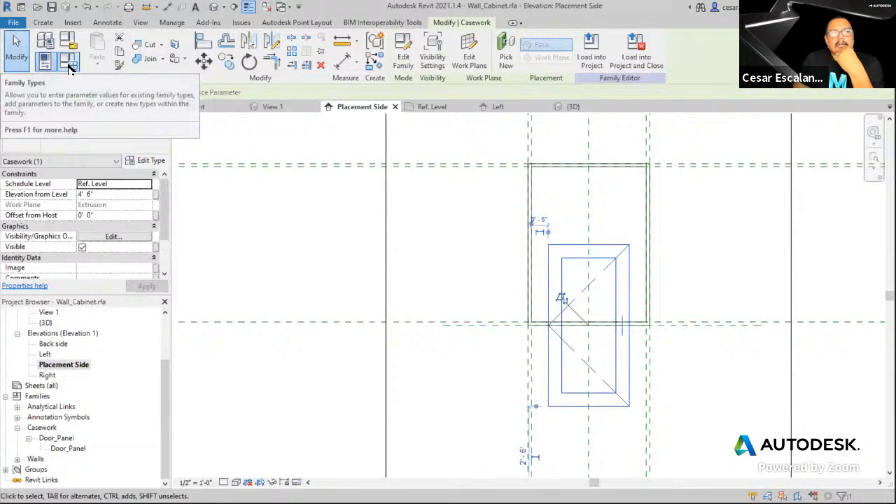
Give the Door_Width parameter the formula Width/2 in the cabinet's family types
left_click(70, 63)
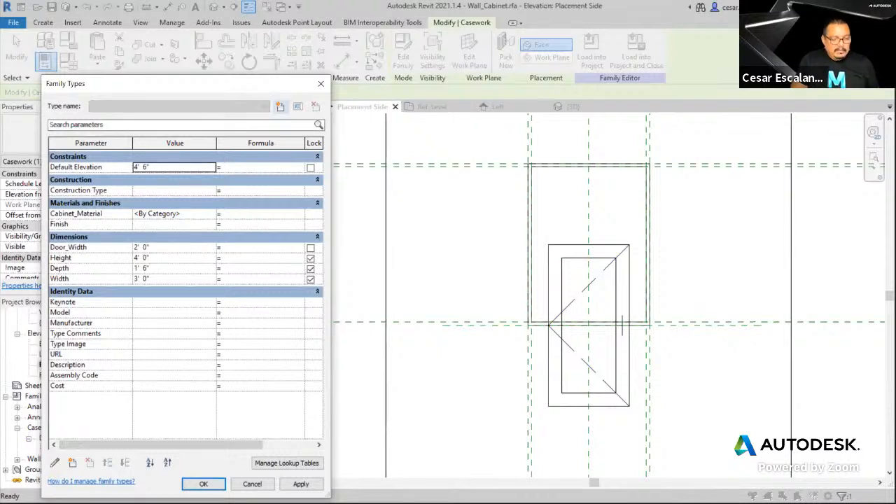
left_click_drag(215, 241, 304, 257)
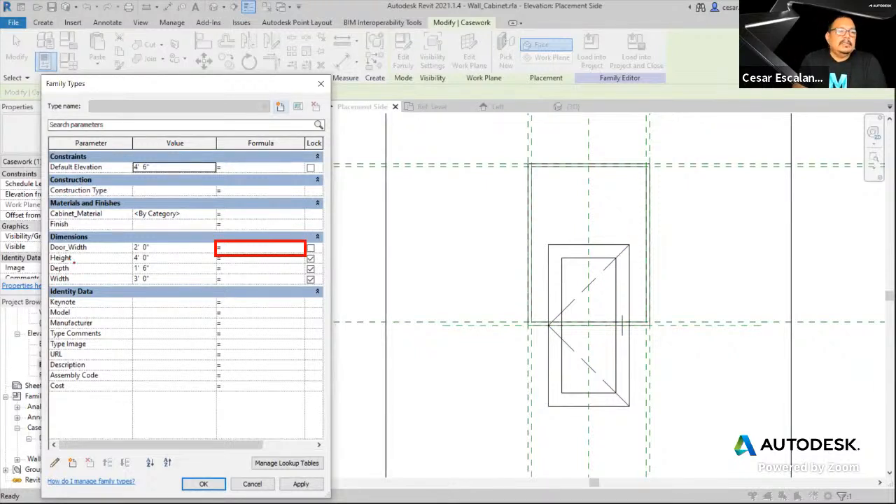
left_click(246, 250)
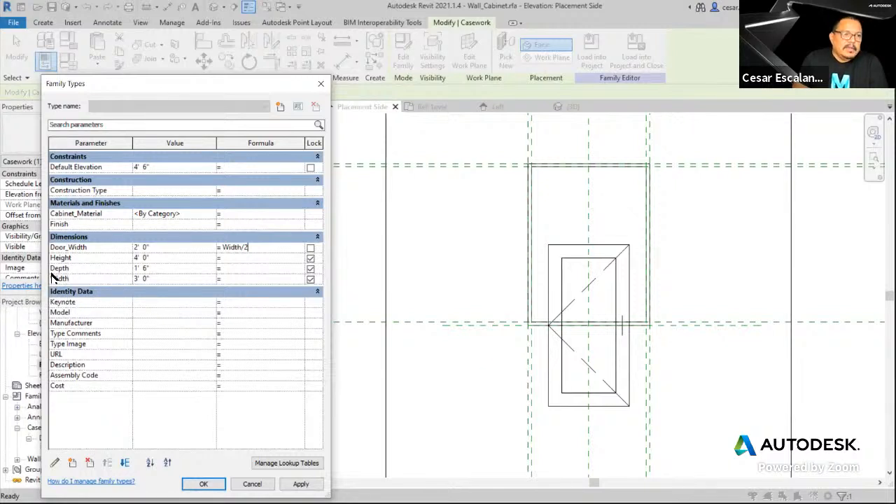
left_click(262, 258)
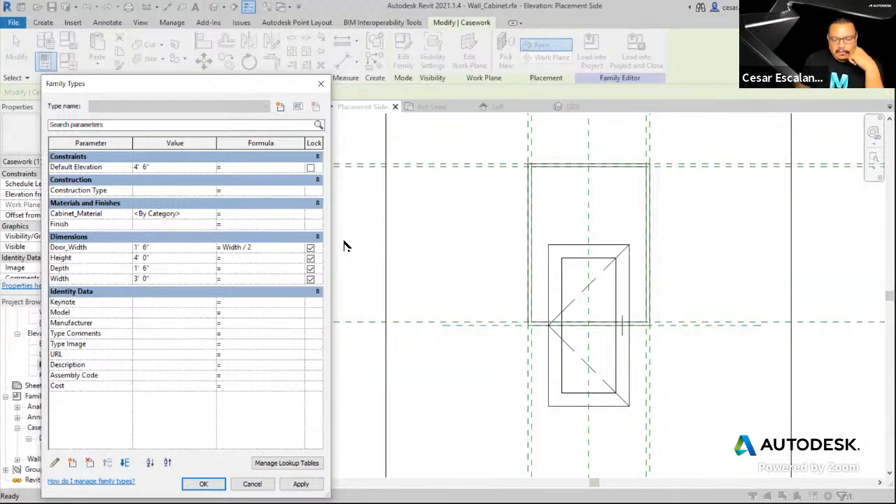
Try the Door_Width formula with a lowercase parameter name, width / 2, and dismiss the message
key("Delete")
type("w")
key("Return")
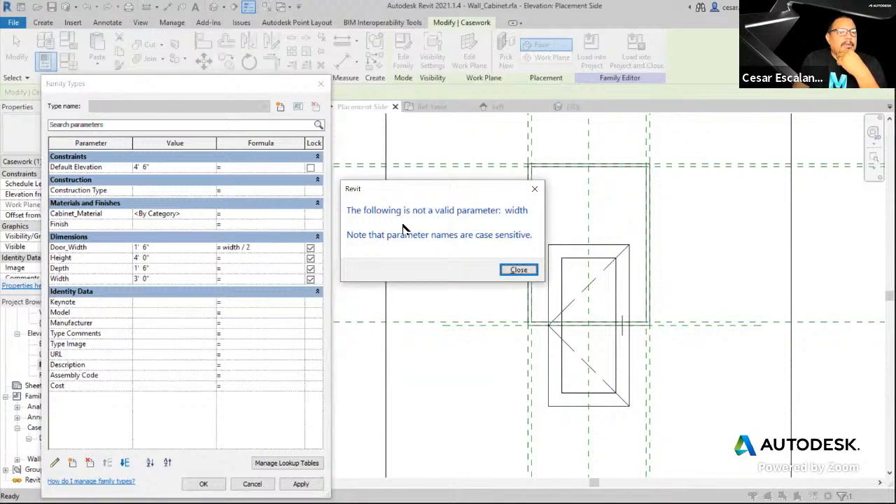
left_click(518, 269)
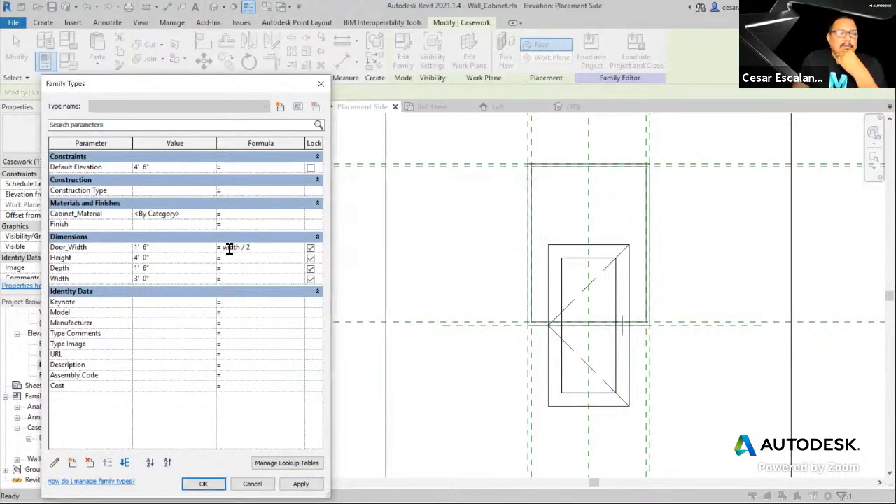
Correct the Door_Width formula to Width / 2 with a capital W and apply it to the family
key("BackSpace")
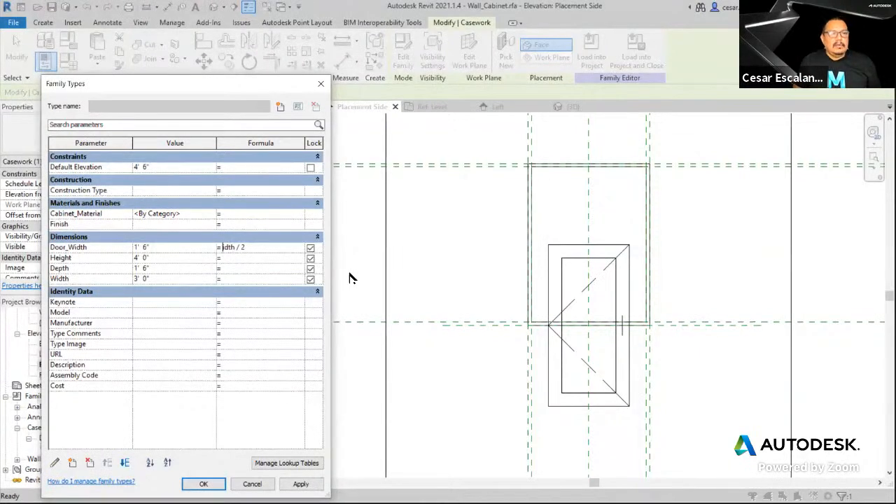
type("W")
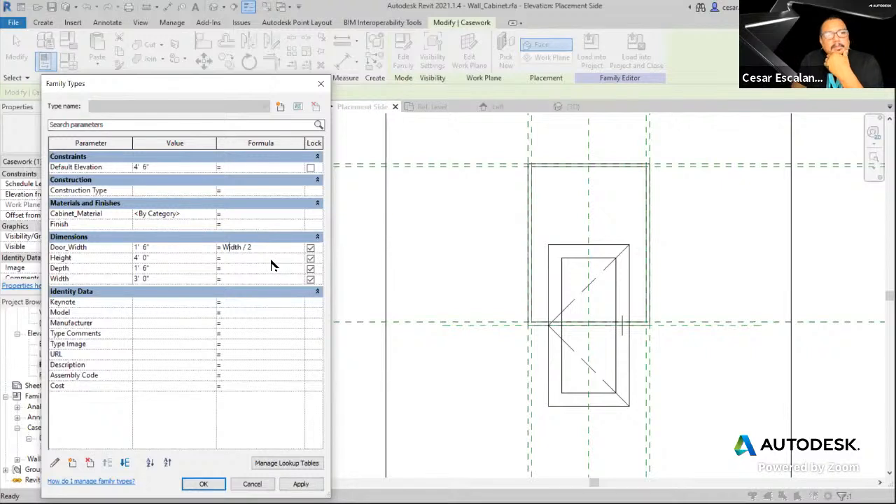
left_click(301, 484)
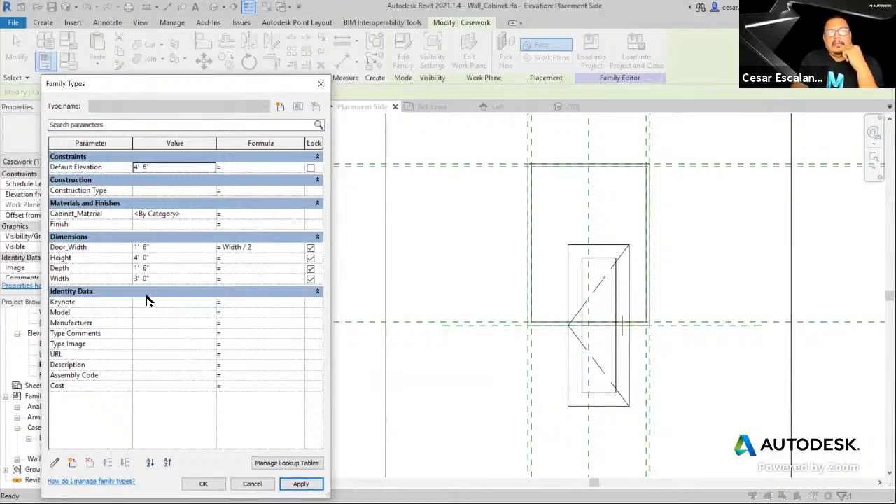
Flex the cabinet by applying a Width of 4', set the Width back to 3', and accept the family types
left_click(168, 279)
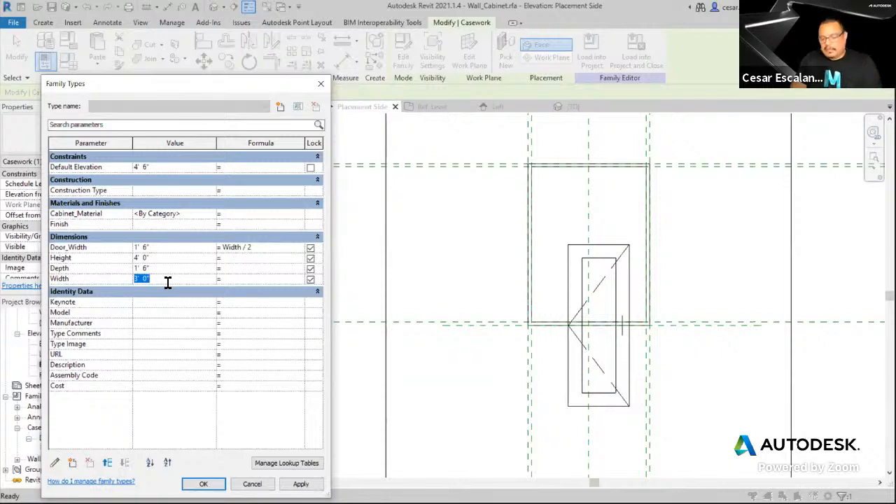
type("4")
left_click(299, 484)
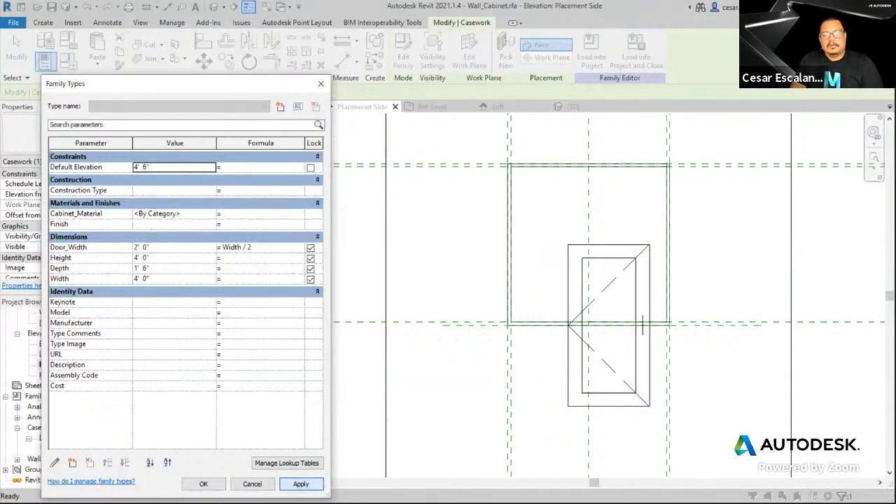
left_click(169, 280)
type("3")
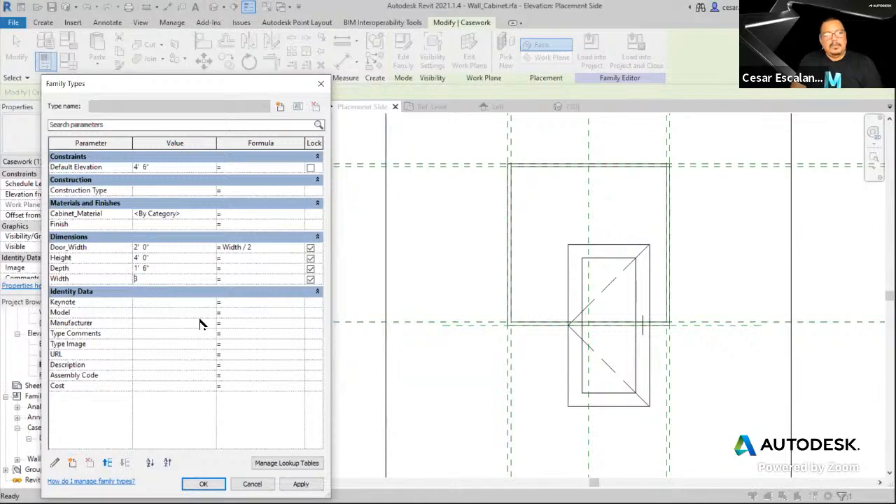
left_click(301, 484)
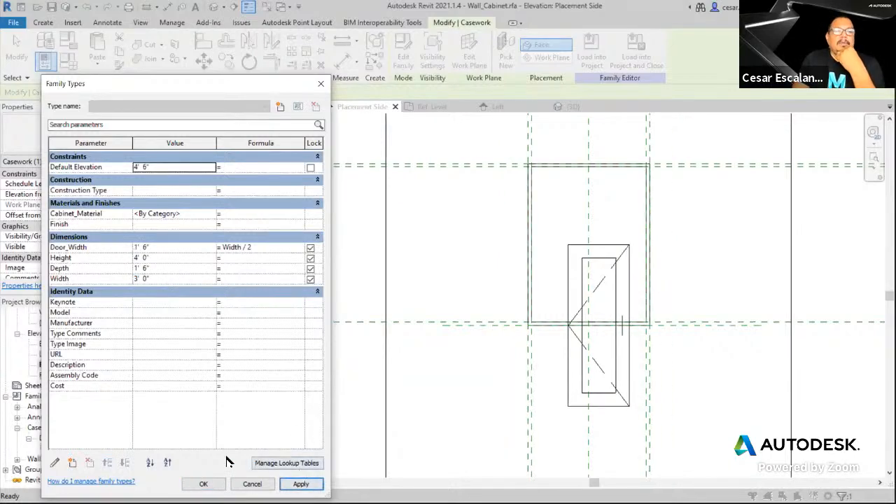
left_click(204, 484)
Align and lock the door panel's outer edge to the cabinet's left reference plane and its lower edge to the bottom reference plane
scroll(694, 245, "up", 1)
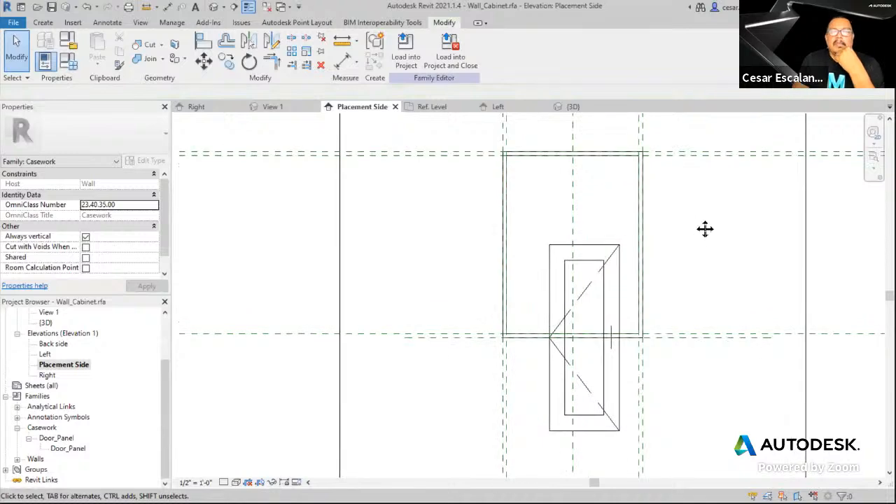
mouse_move(705, 229)
middle_mouse_down()
mouse_move(696, 204)
mouse_move(691, 227)
middle_mouse_up()
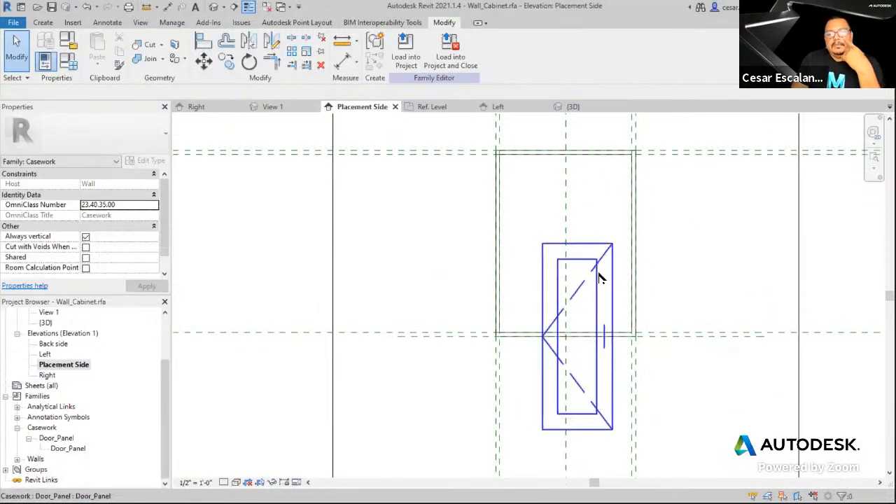
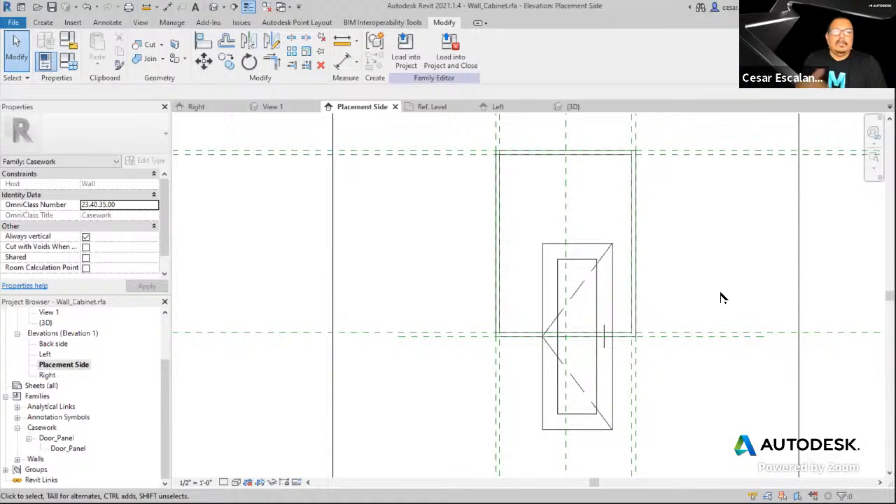
left_click(204, 41)
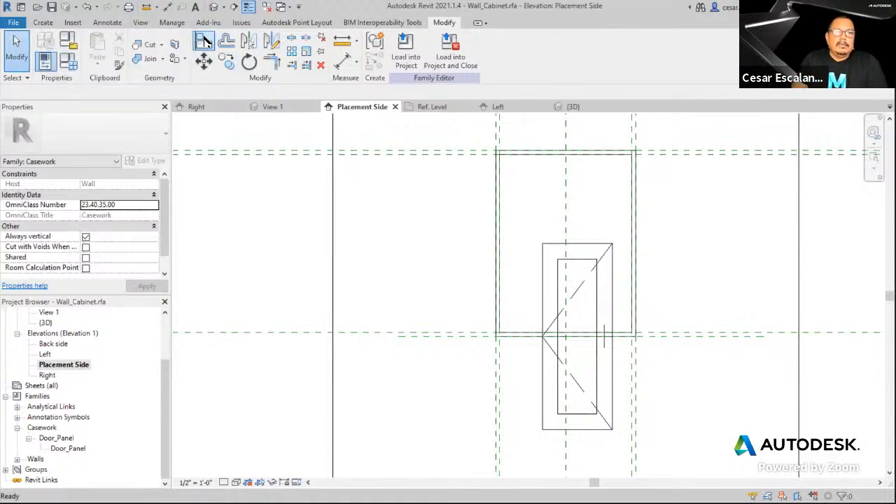
left_click(497, 371)
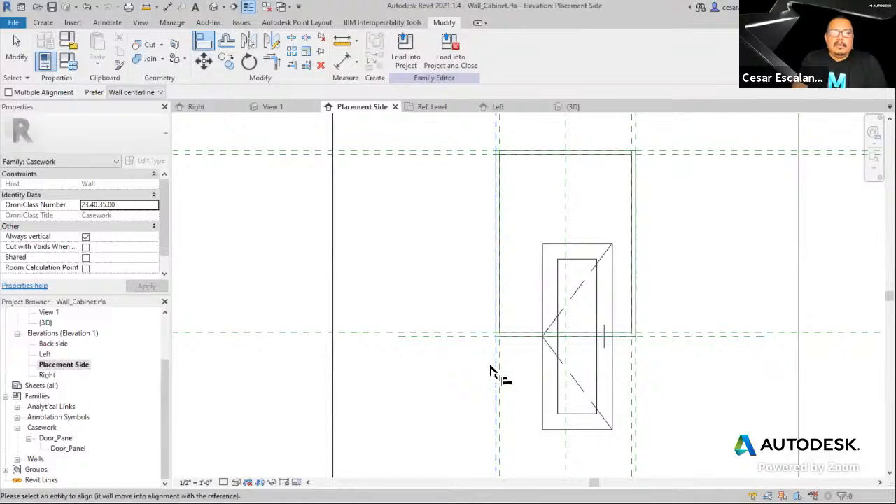
left_click(544, 381)
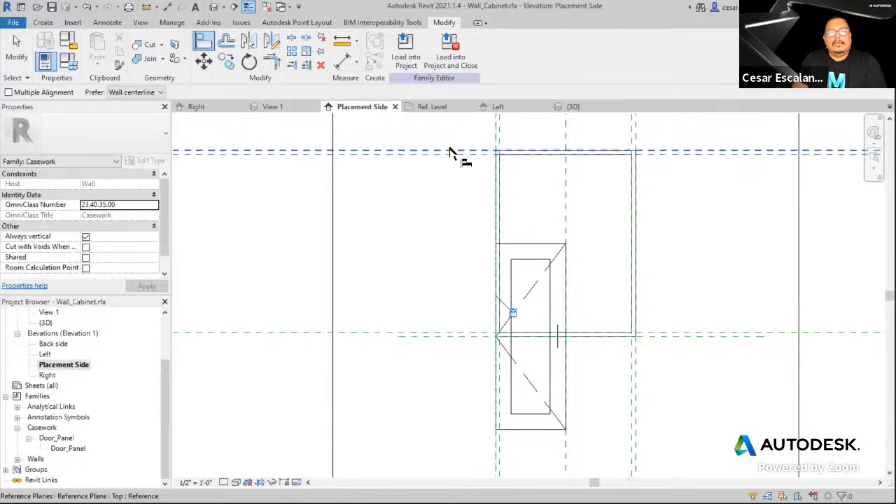
left_click(460, 340)
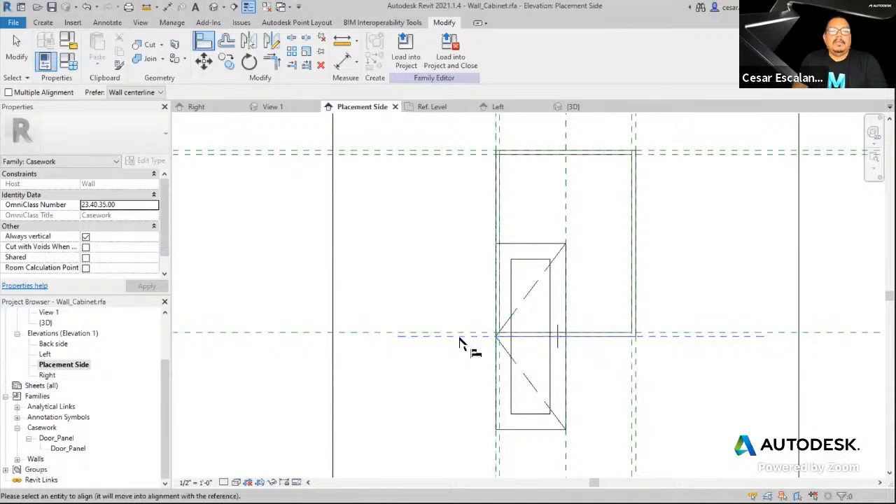
left_click(525, 428)
left_click(599, 320)
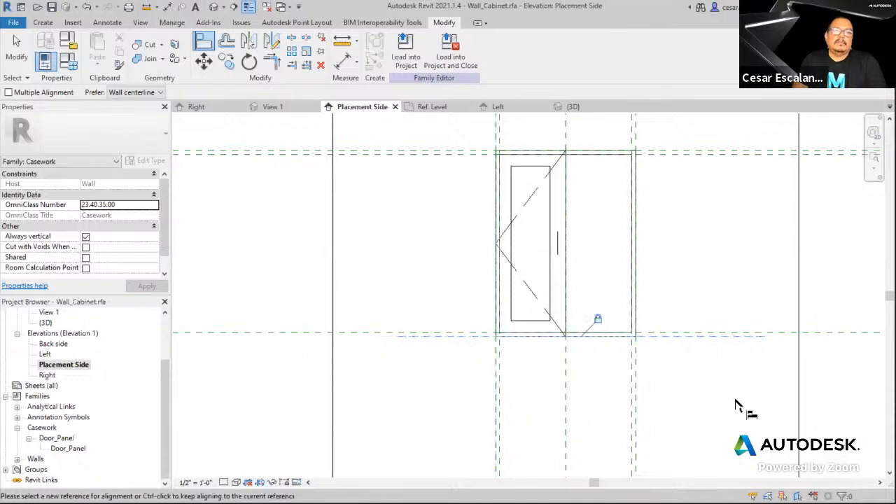
left_click(17, 49)
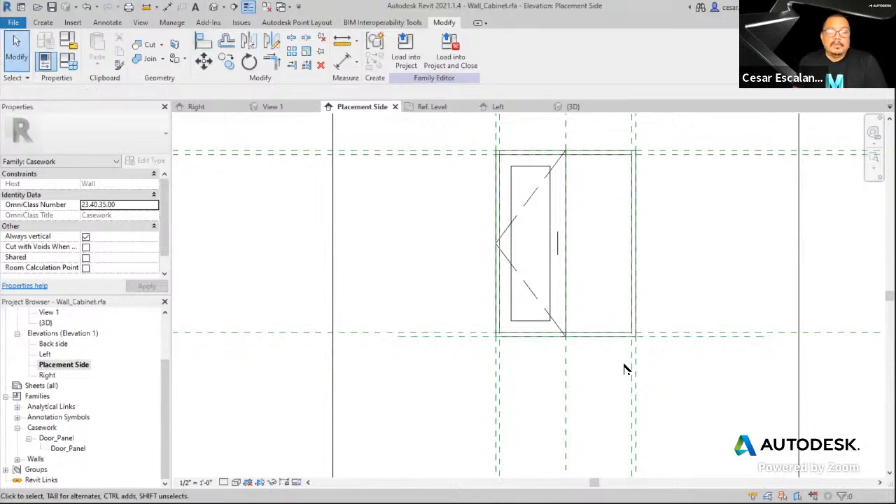
Mirror a copy of the door panel about the cabinet's vertical center reference plane
left_click(558, 246)
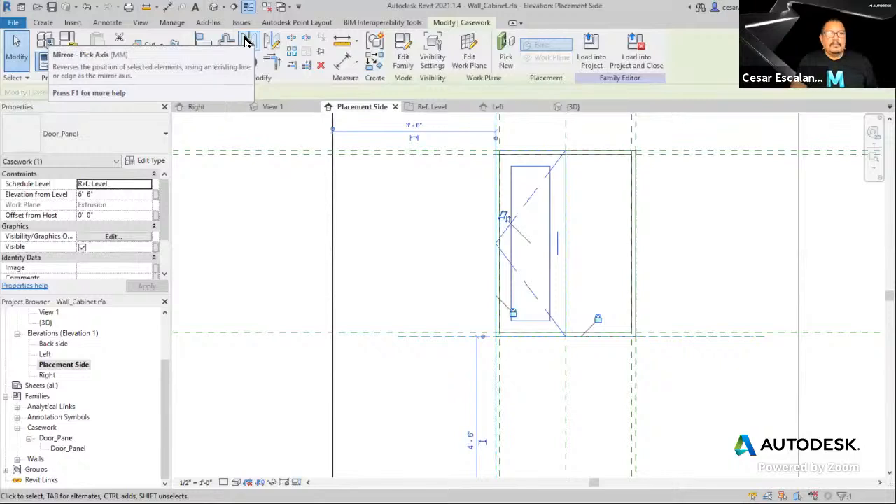
left_click(247, 42)
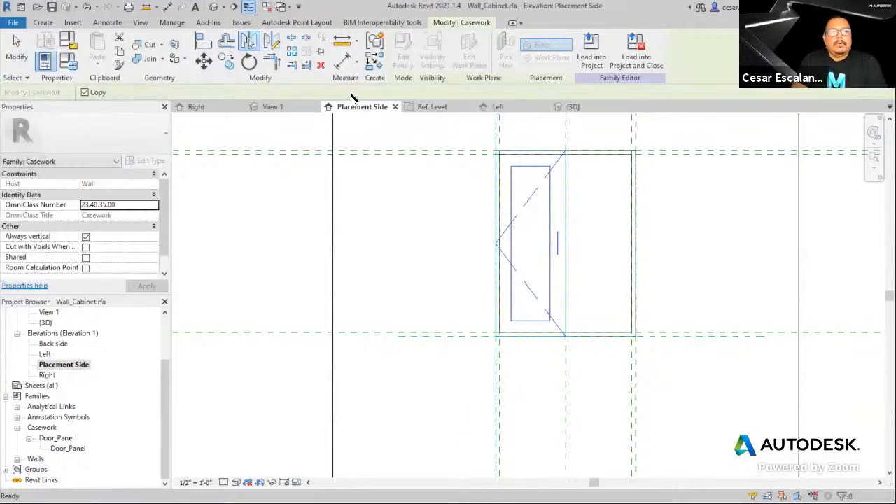
left_click(565, 381)
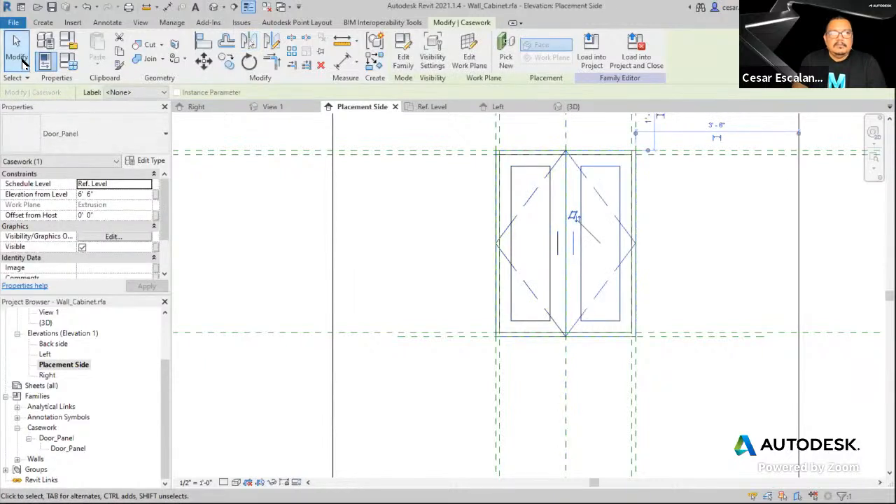
left_click(19, 56)
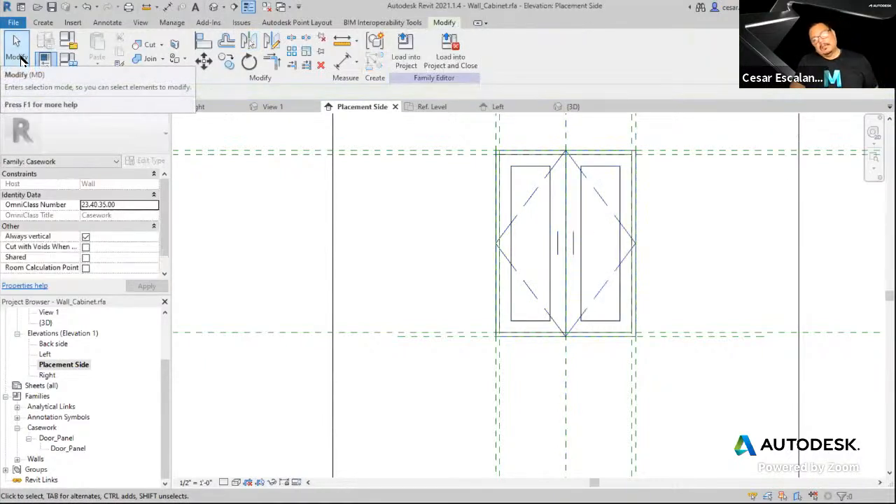
Align and lock the mirrored door panel to the cabinet's bottom and right outer reference planes
left_click(613, 278)
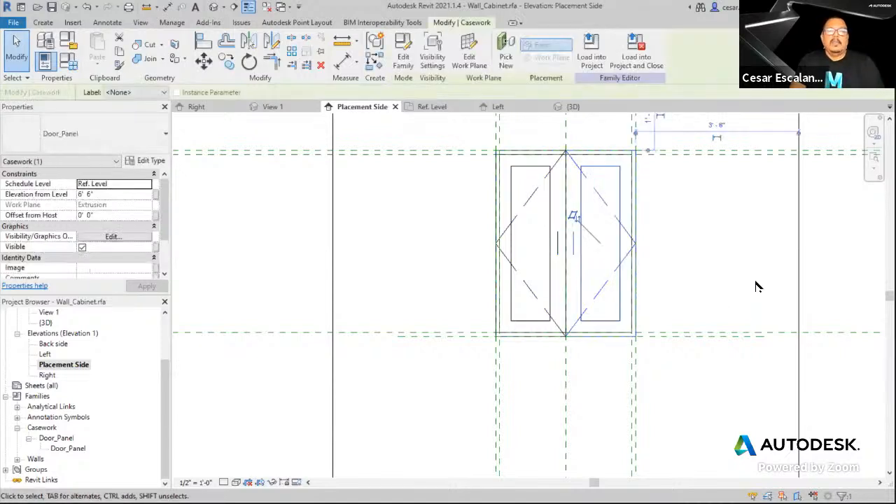
left_click(203, 44)
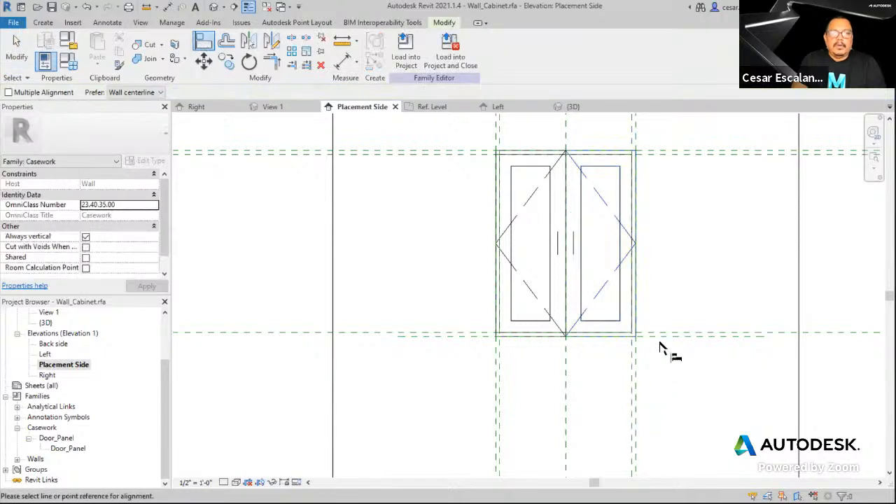
left_click(660, 342)
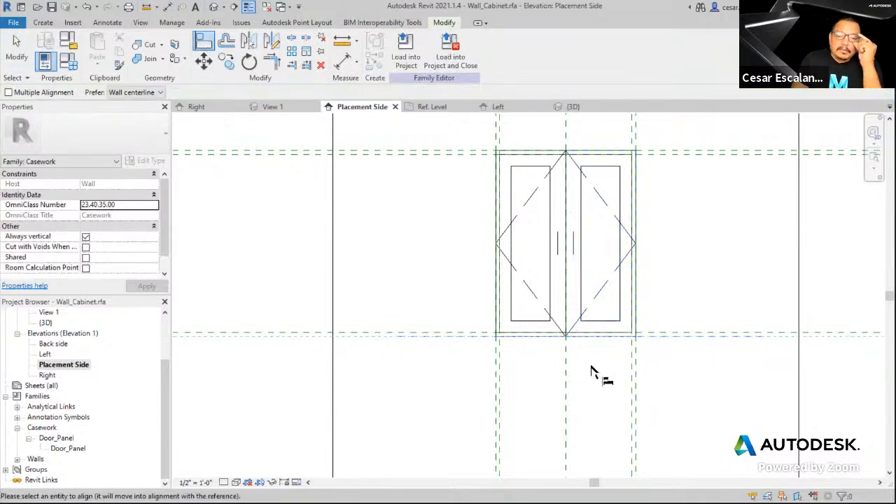
left_click(597, 337)
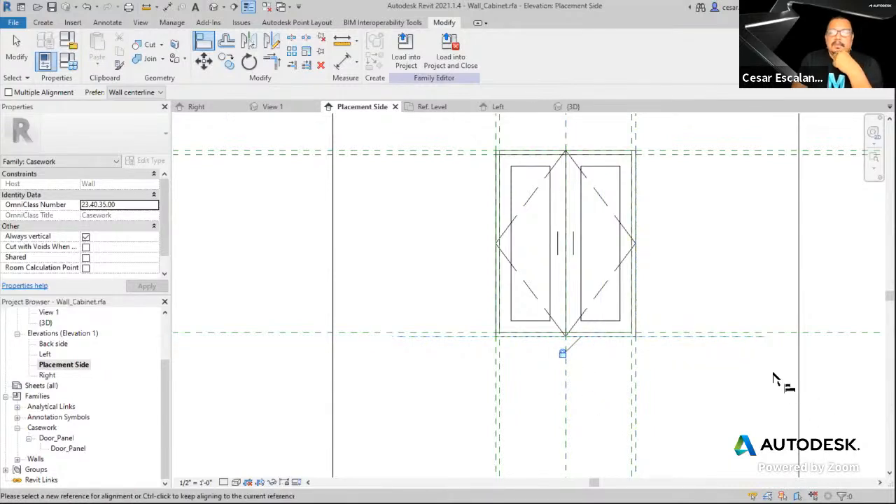
left_click(635, 378)
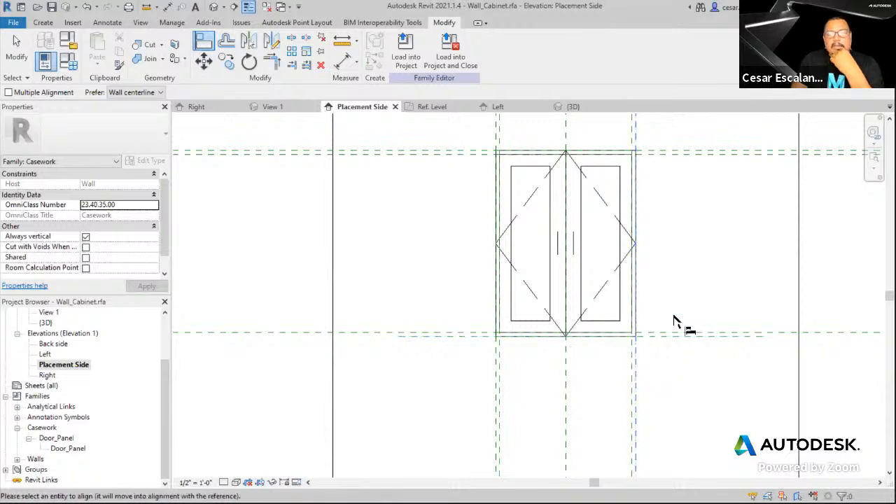
left_click(635, 269)
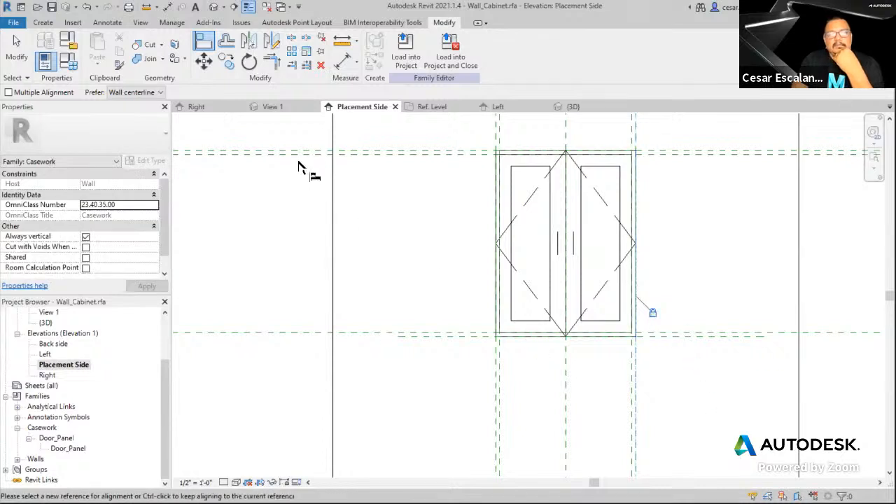
Show the cabinet in the 3D view and apply a Width of 4' in the family types
left_click(214, 7)
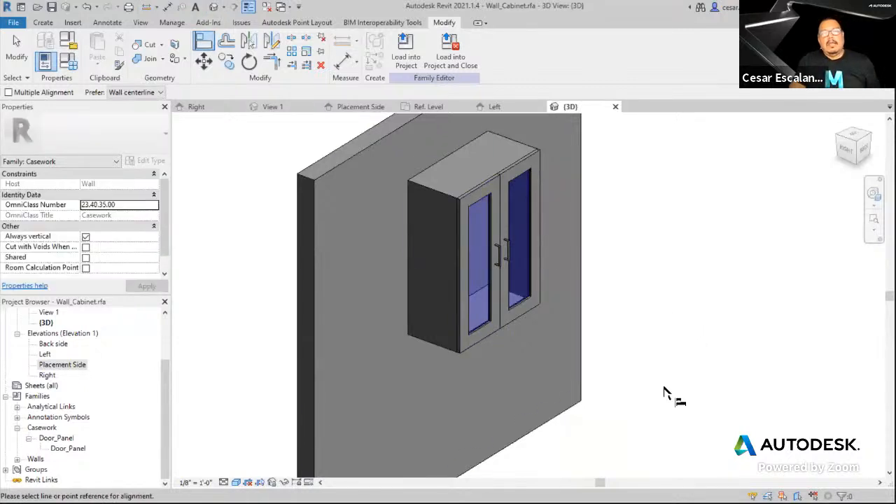
middle_click_drag(665, 393, 649, 382, "shift")
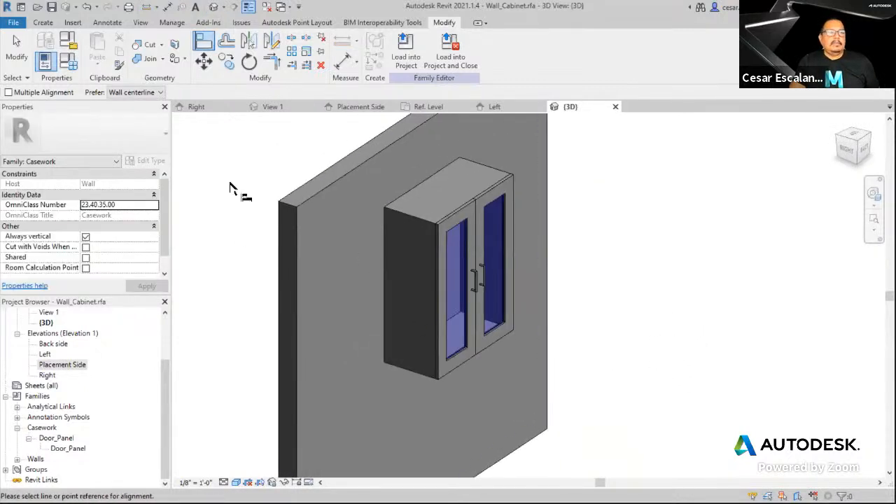
left_click(69, 65)
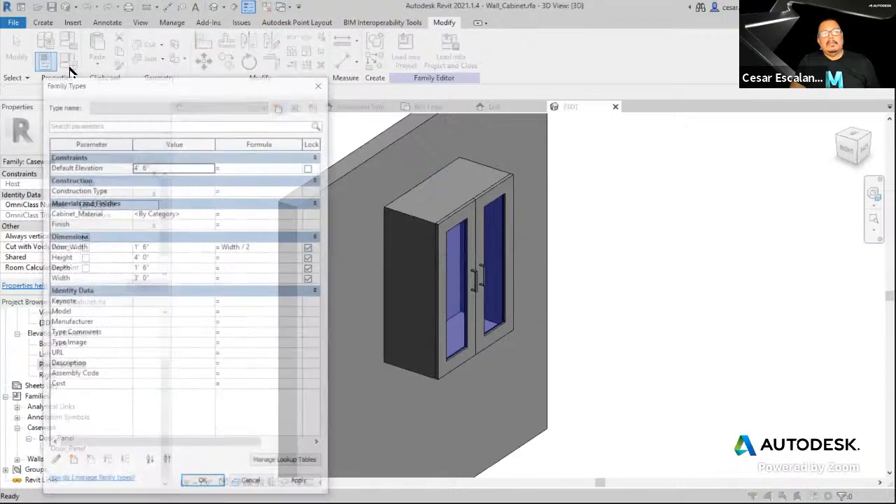
left_click(166, 280)
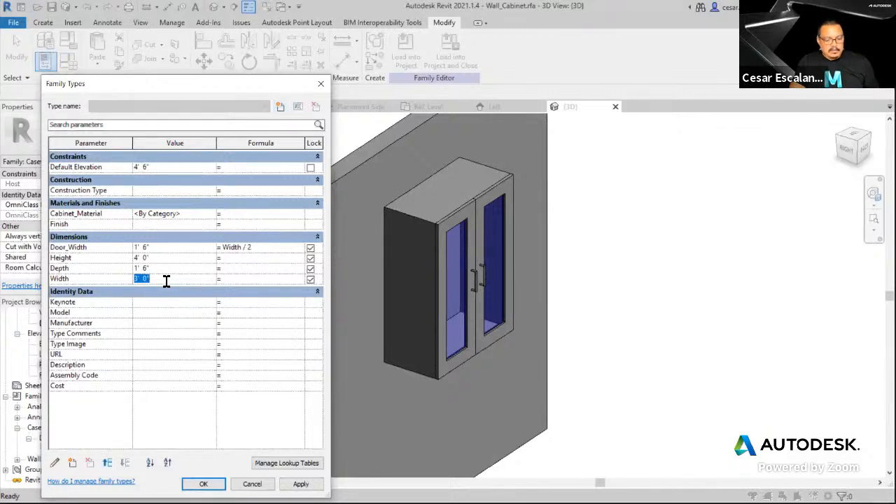
type("4")
left_click(300, 484)
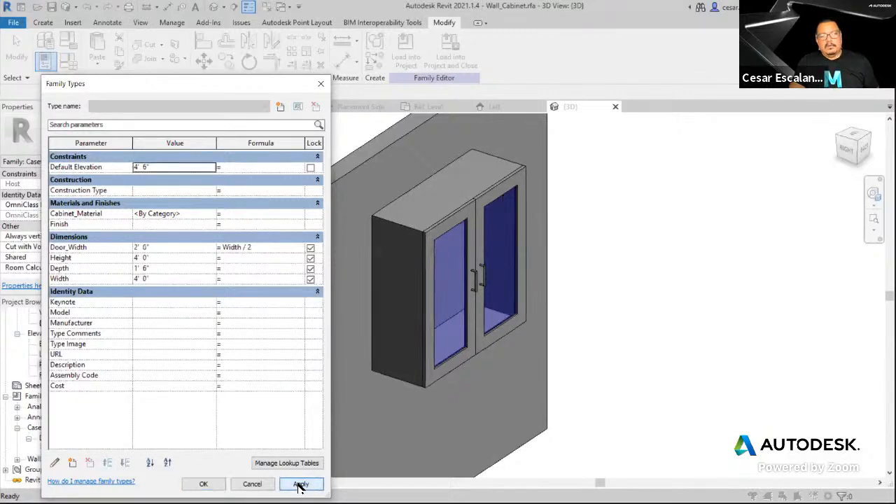
Flex the cabinet by applying a Height of 3', and apply a Height of 4' again
left_click(163, 258)
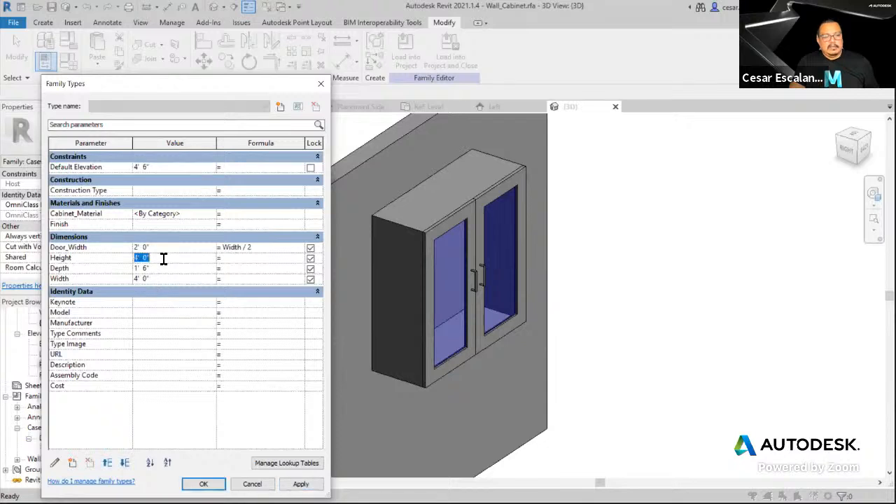
type("3")
left_click(300, 484)
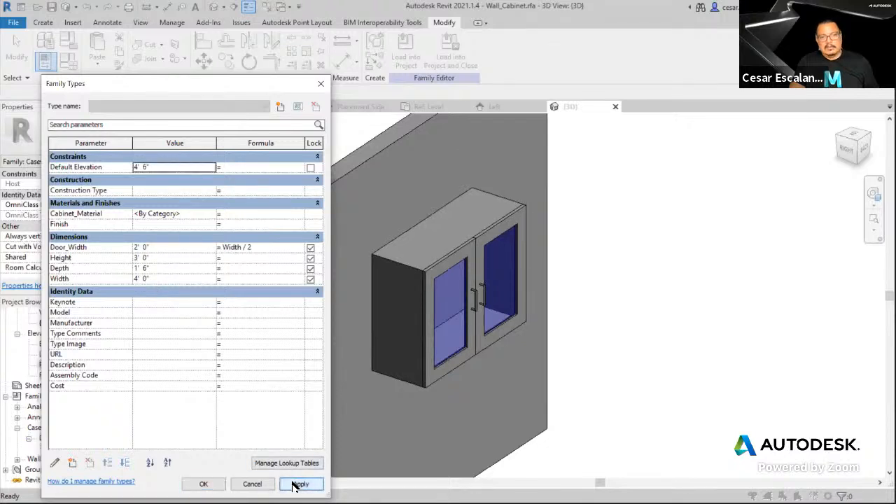
left_click(171, 260)
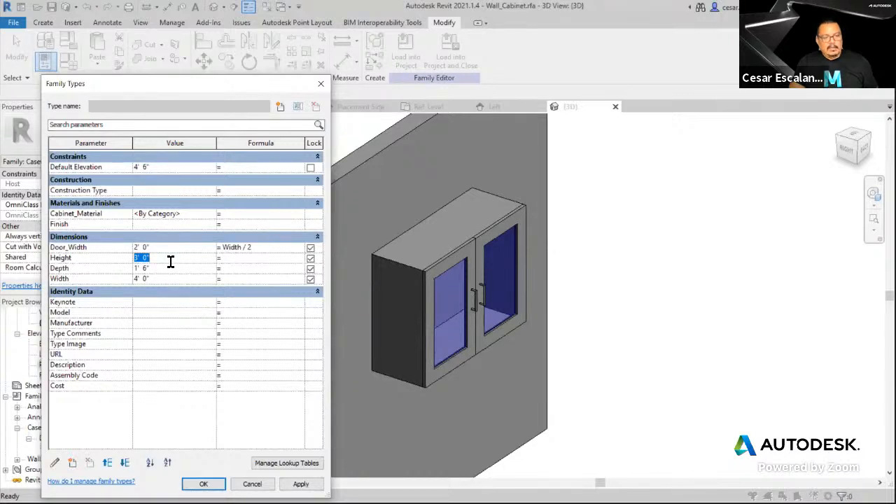
type("4")
left_click(301, 483)
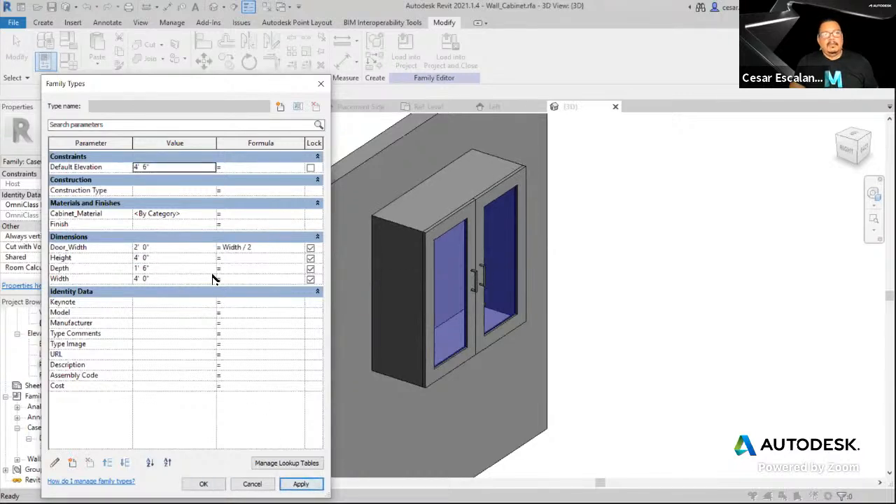
Flex the cabinet by applying a Depth of 2', set the Depth back to 1' 6", and accept the family types
left_click(158, 271)
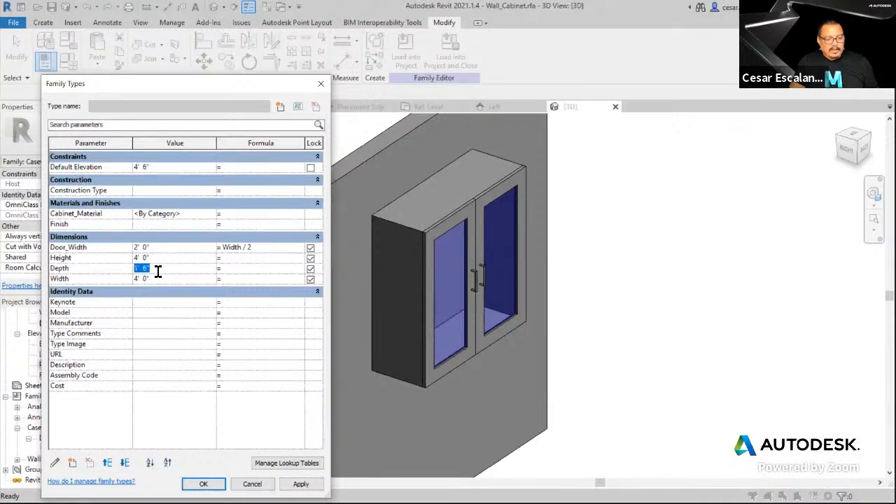
type("2")
left_click(300, 484)
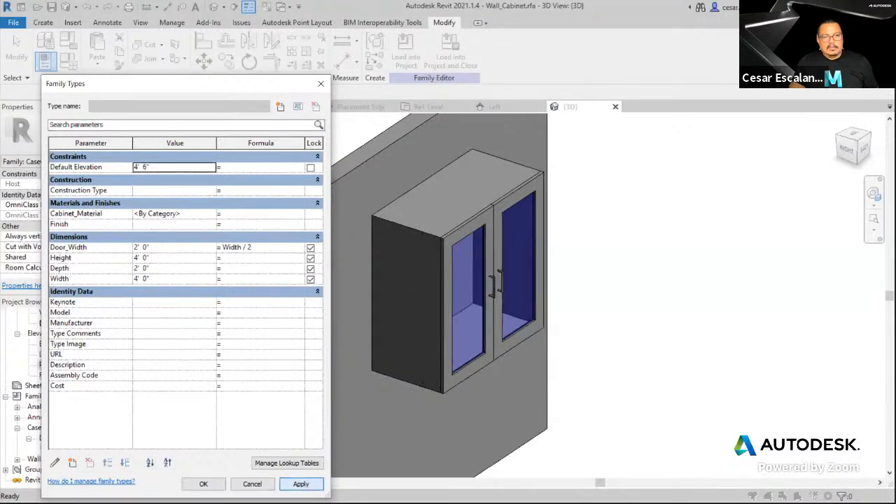
left_click(161, 271)
type("1 6")
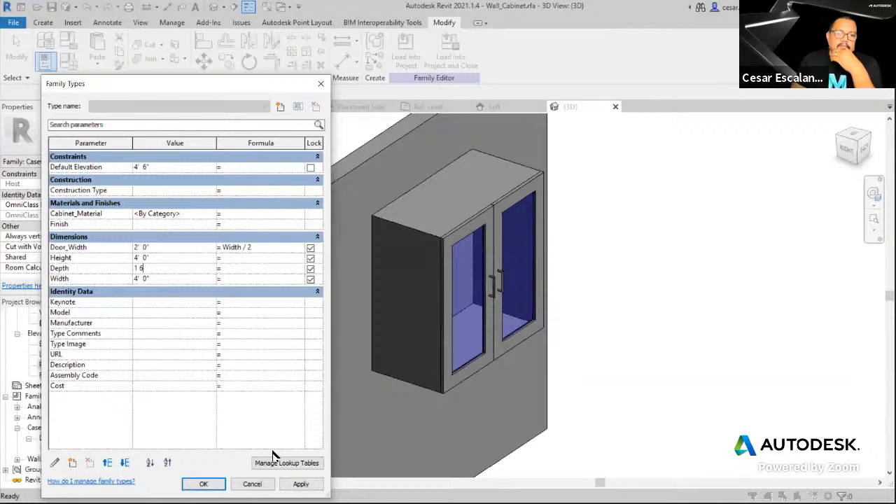
left_click(301, 483)
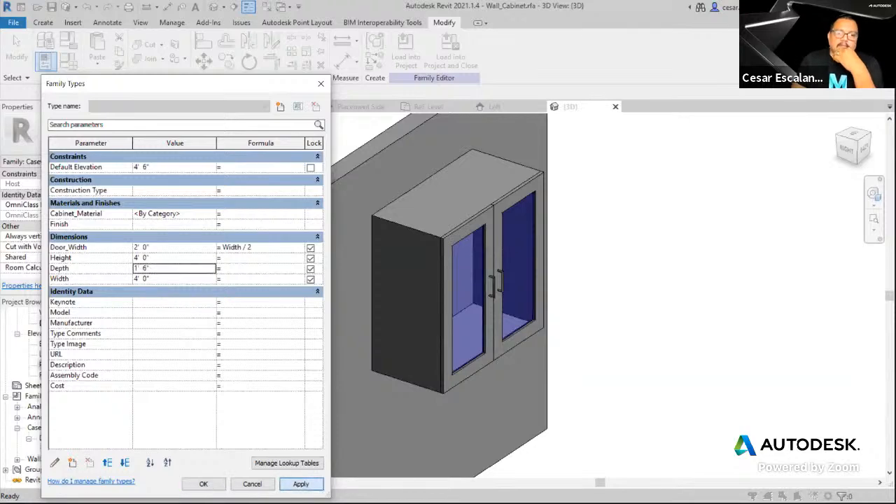
left_click(203, 484)
Reopen the Placement Side elevation to view both doors on the cabinet front
key("a")
key("l")
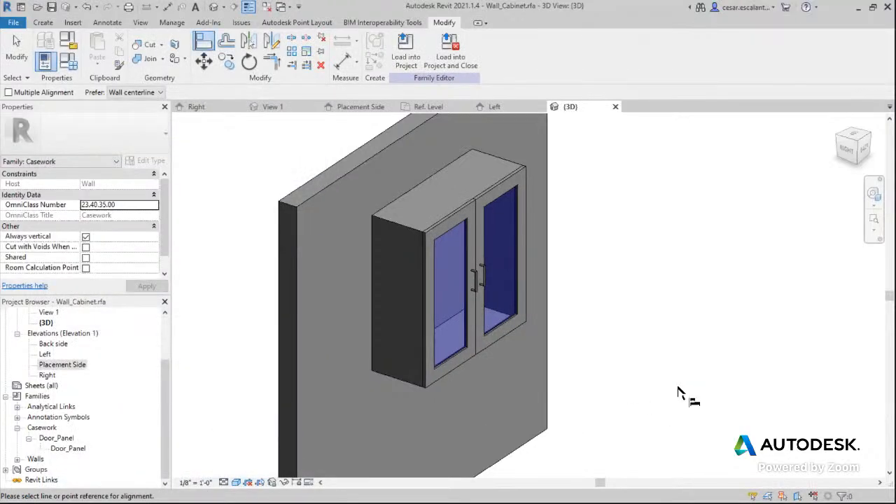
double_click(70, 365)
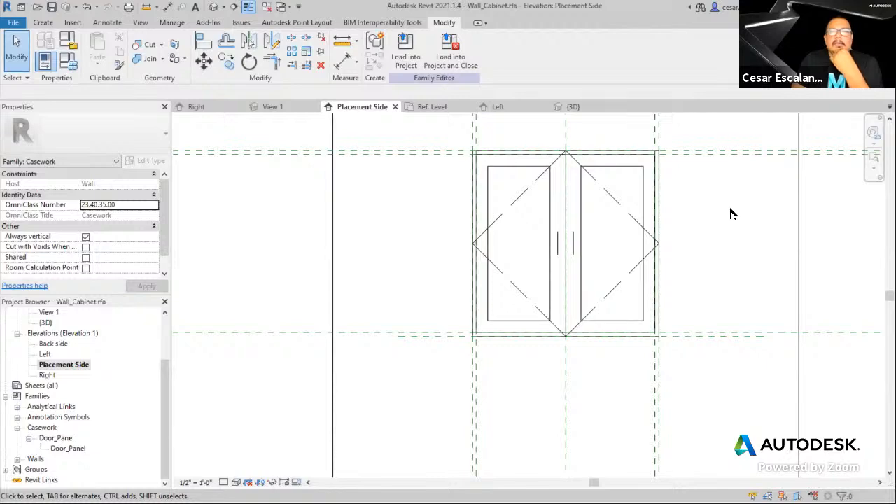
middle_click_drag(730, 217, 677, 259)
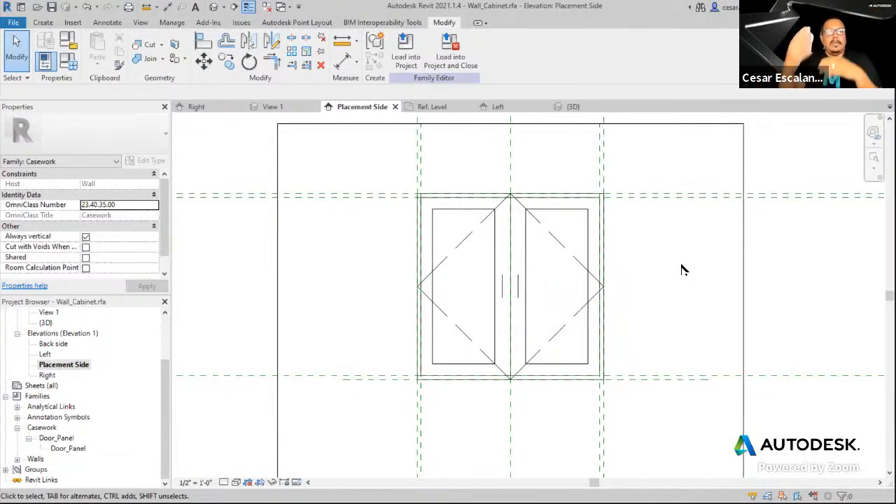
scroll(658, 245, "down", 3)
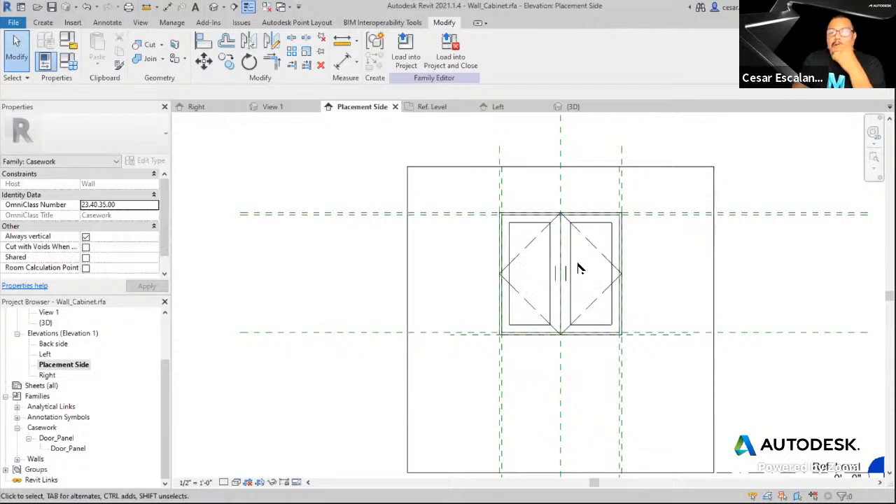
scroll(567, 224, "up", 2)
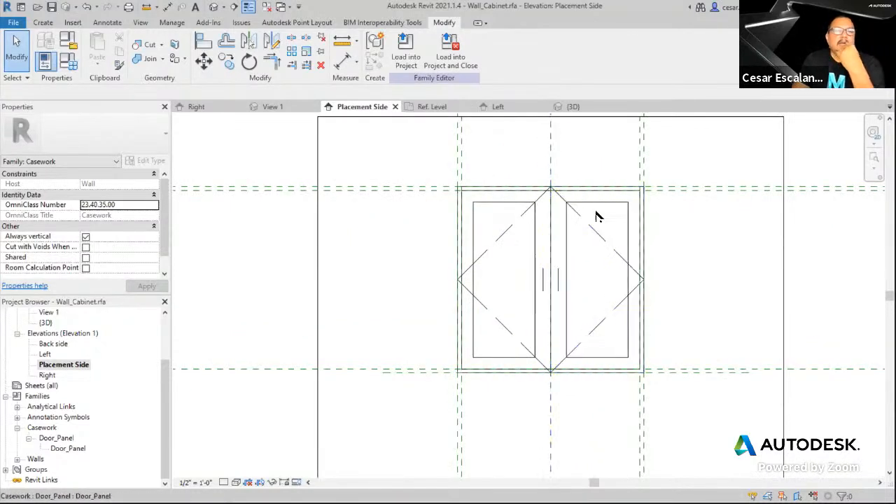
left_click(65, 367)
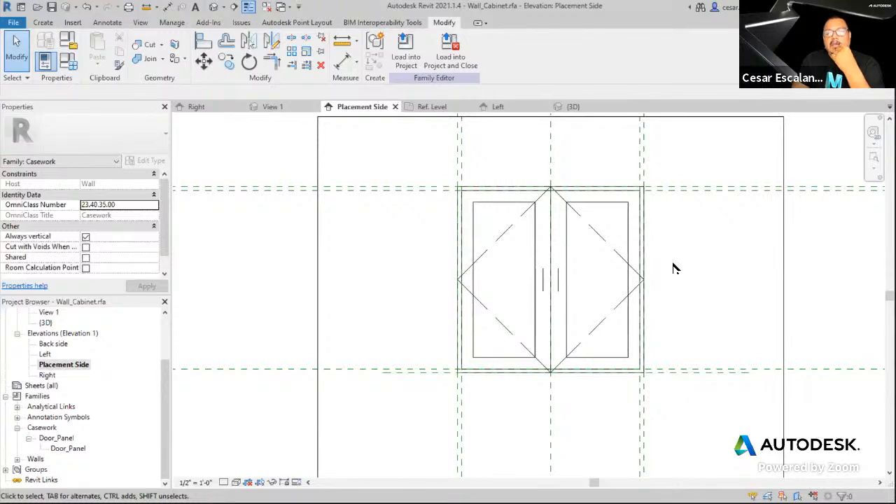
mouse_move(677, 269)
middle_mouse_down()
mouse_move(656, 296)
mouse_move(634, 289)
middle_mouse_up()
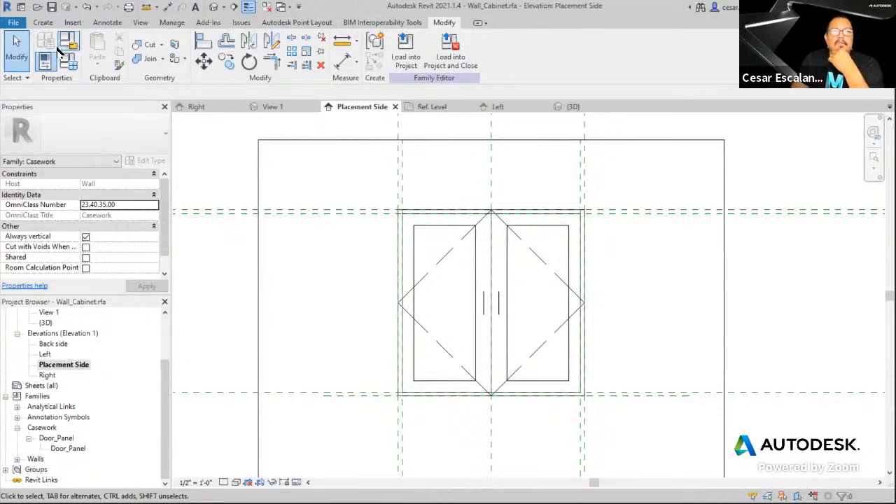
Create a new project from the Imperial-Construction Template
left_click(14, 25)
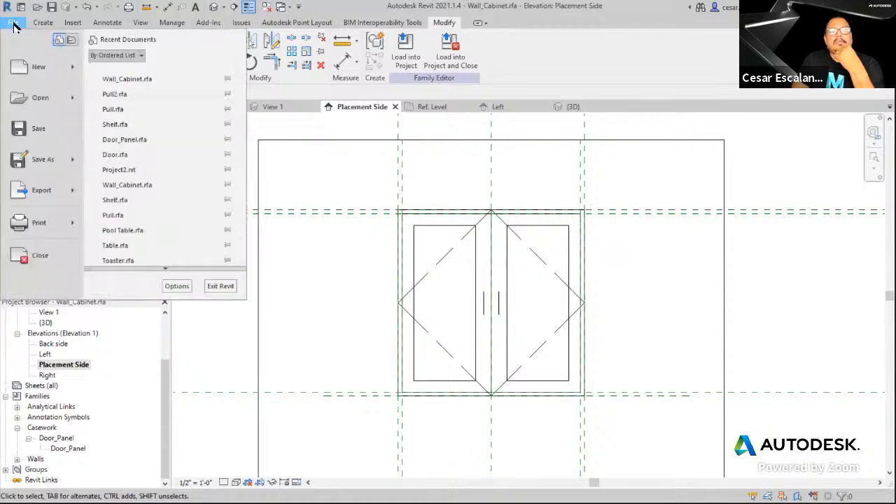
mouse_move(16, 76)
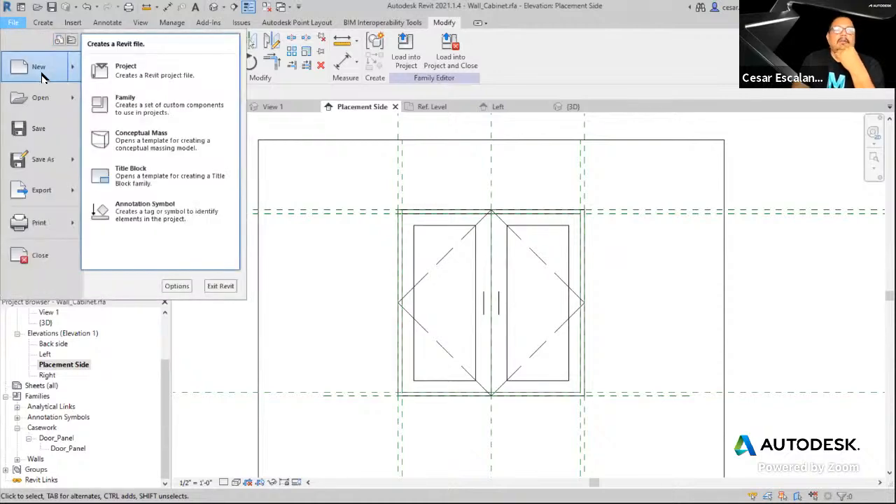
left_click(161, 76)
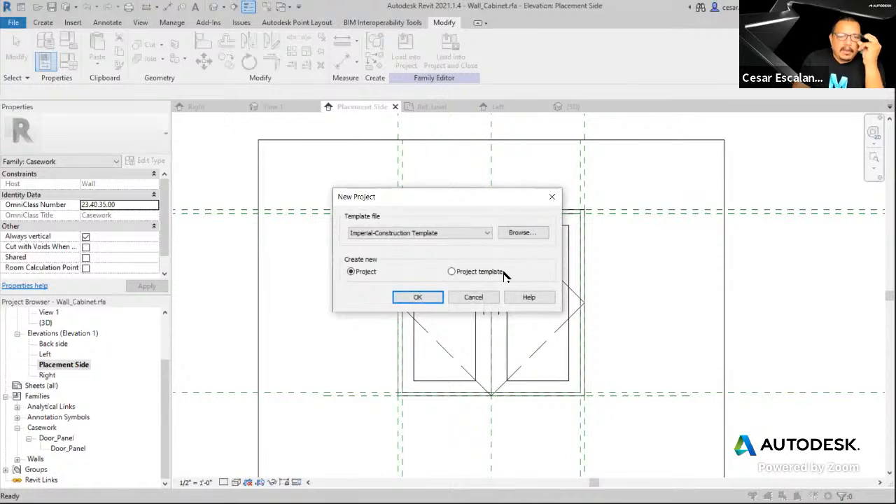
left_click(418, 297)
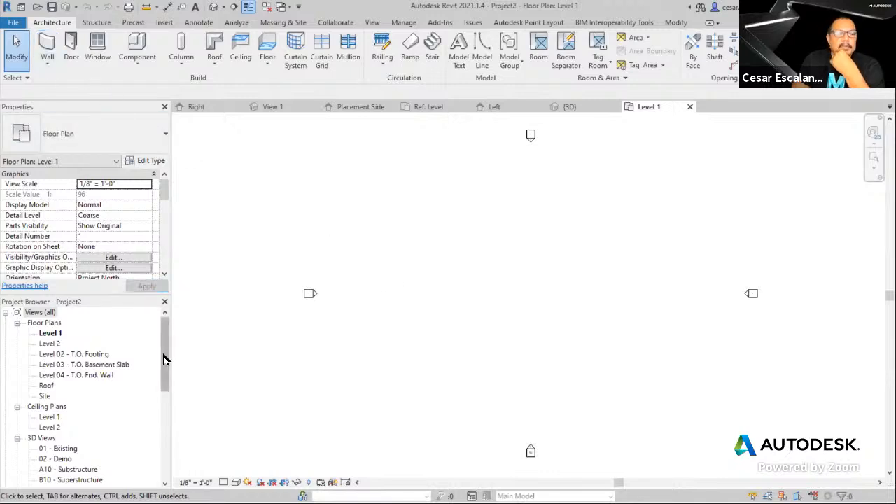
Expand the new project's Families branch and examine which family categories it contains
left_click_drag(165, 353, 159, 456)
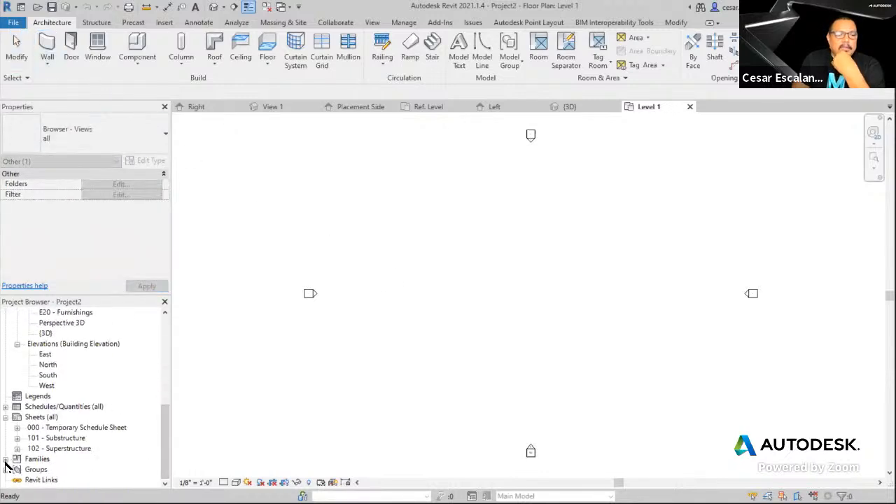
left_click(6, 462)
mouse_move(165, 419)
left_mouse_down()
mouse_move(166, 471)
mouse_move(161, 434)
left_mouse_up()
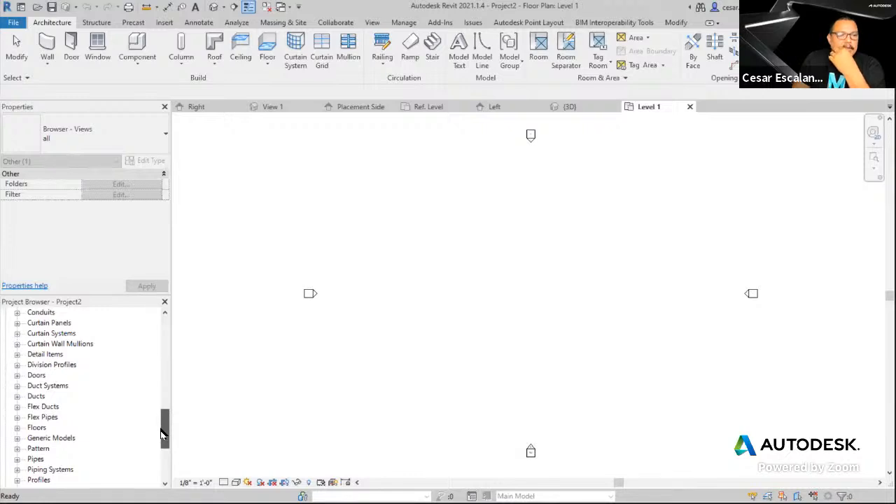
mouse_move(161, 434)
left_mouse_down()
mouse_move(161, 421)
mouse_move(161, 444)
left_mouse_up()
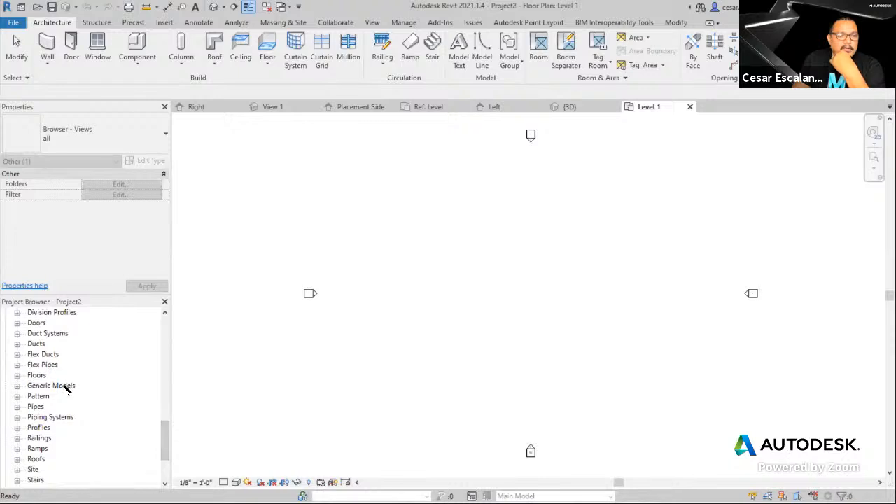
scroll(64, 390, "down", 3)
scroll(68, 392, "up", 3)
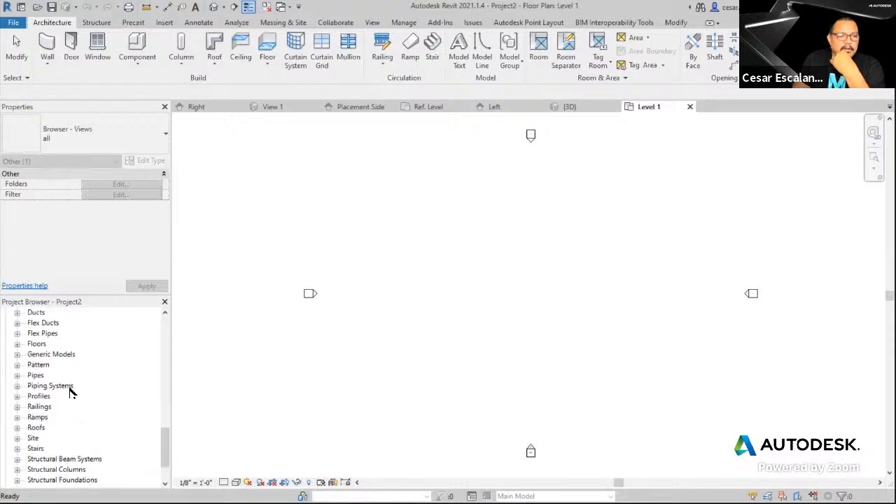
scroll(70, 392, "up", 2)
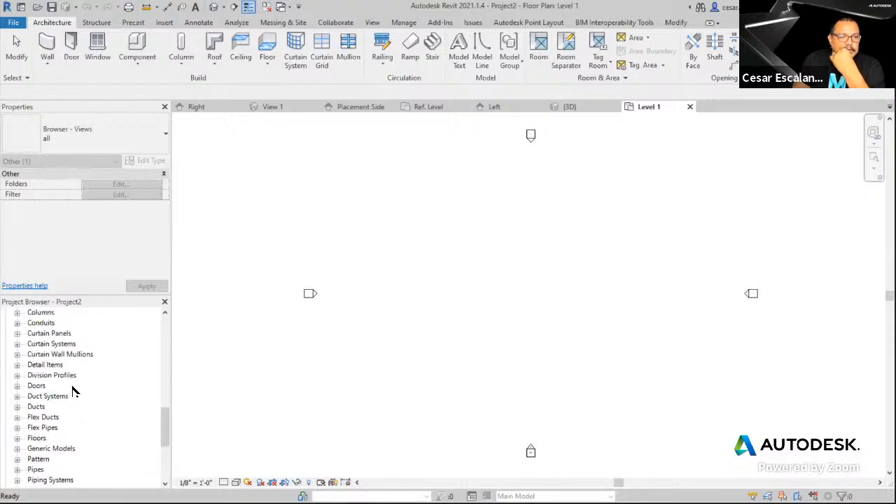
scroll(73, 391, "up", 3)
scroll(73, 391, "down", 4)
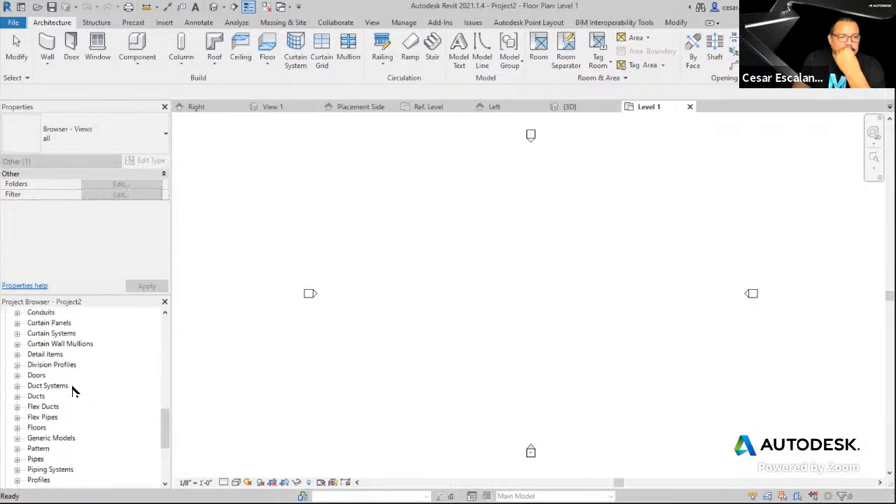
scroll(74, 392, "down", 5)
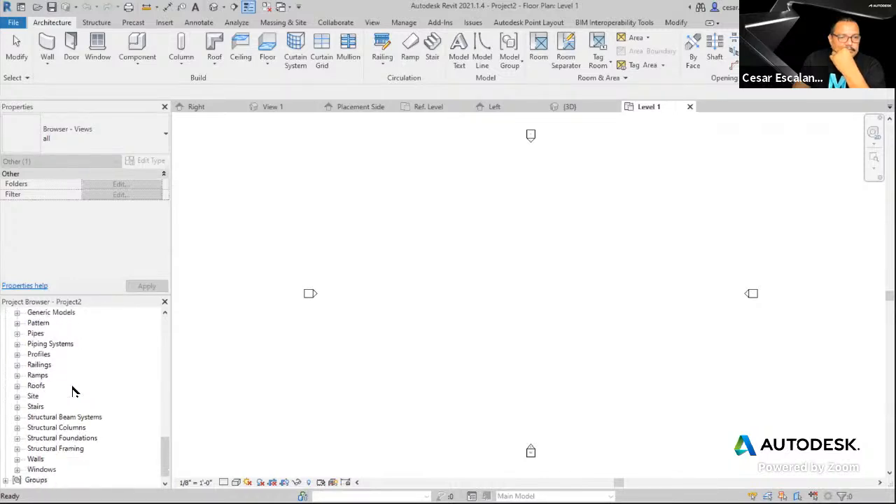
scroll(72, 390, "down", 1)
scroll(96, 356, "up", 3)
left_click(488, 180)
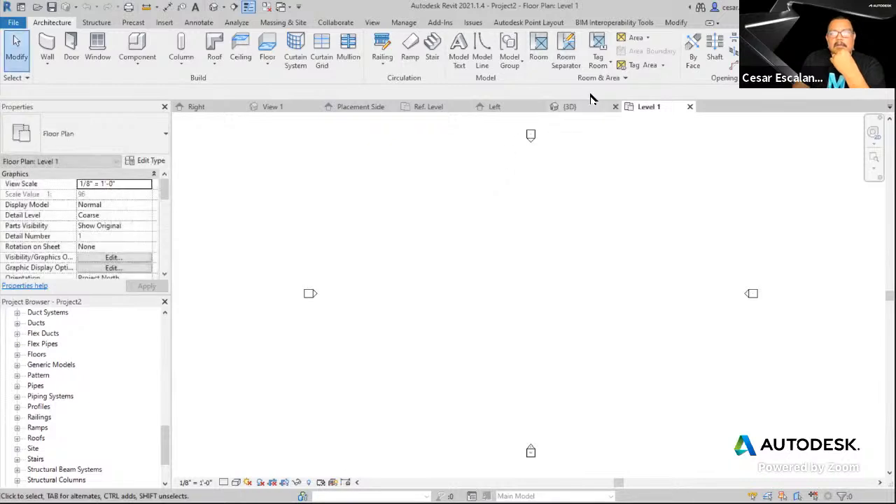
Load the Pull.rfa family from the Oxman_Fall folder into the project
left_click(168, 22)
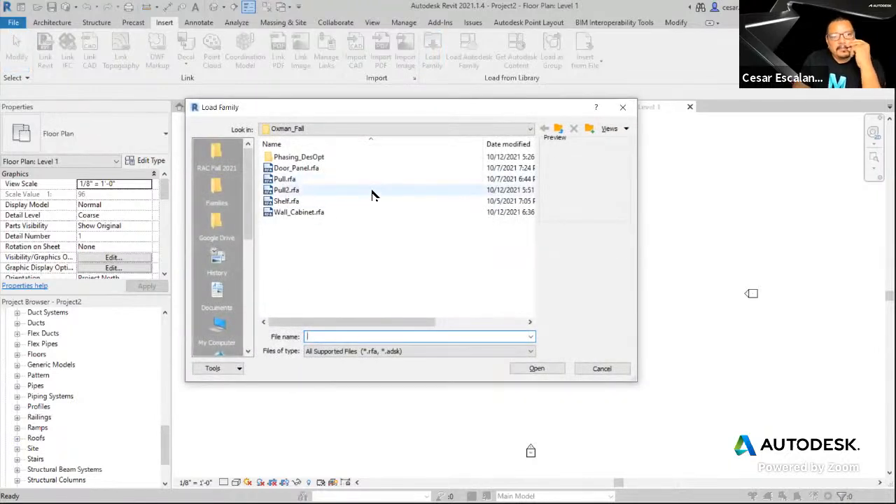
left_click(287, 181)
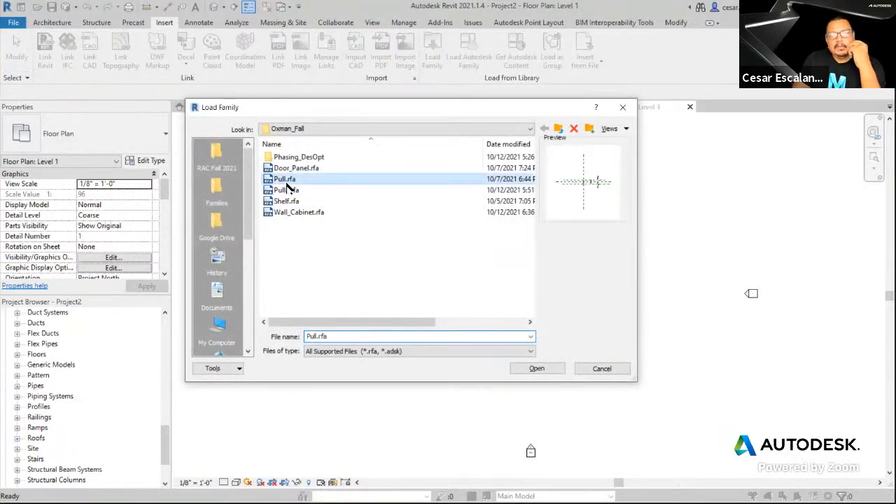
left_click(531, 368)
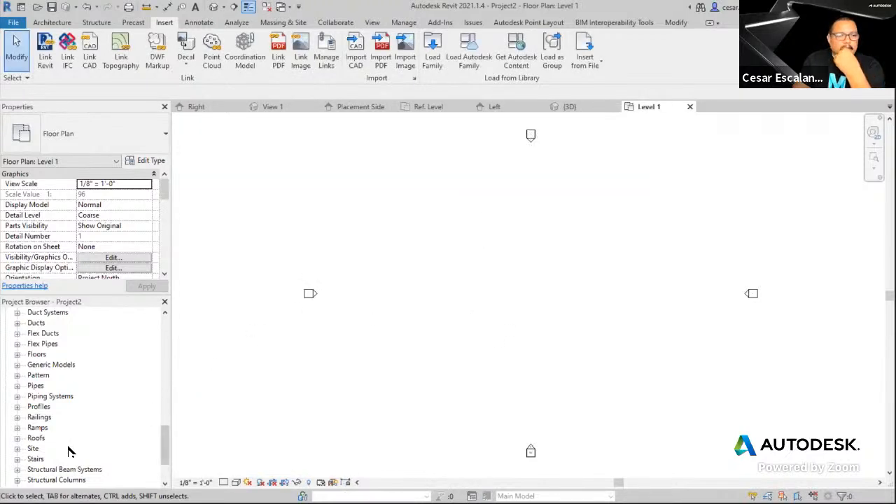
List the Pull family's types under Generic Models and view the type properties of Pull 8"
left_click_drag(165, 450, 162, 411)
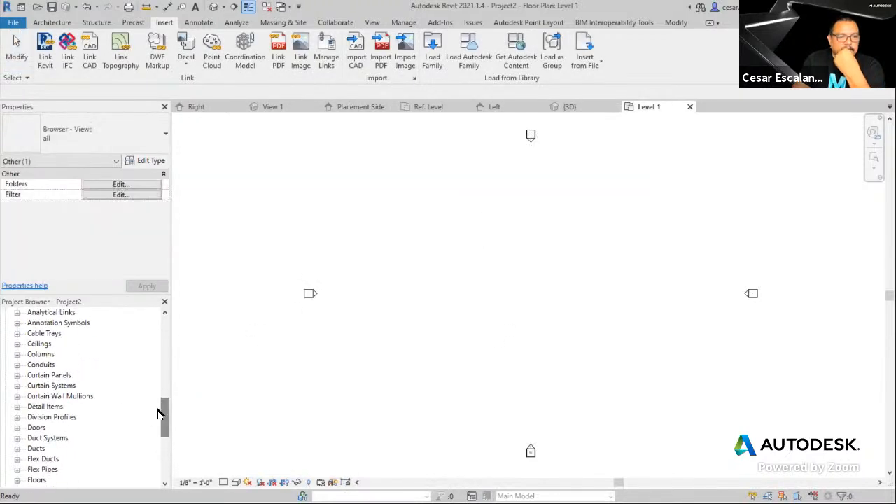
scroll(56, 424, "down", 2)
scroll(56, 425, "down", 1)
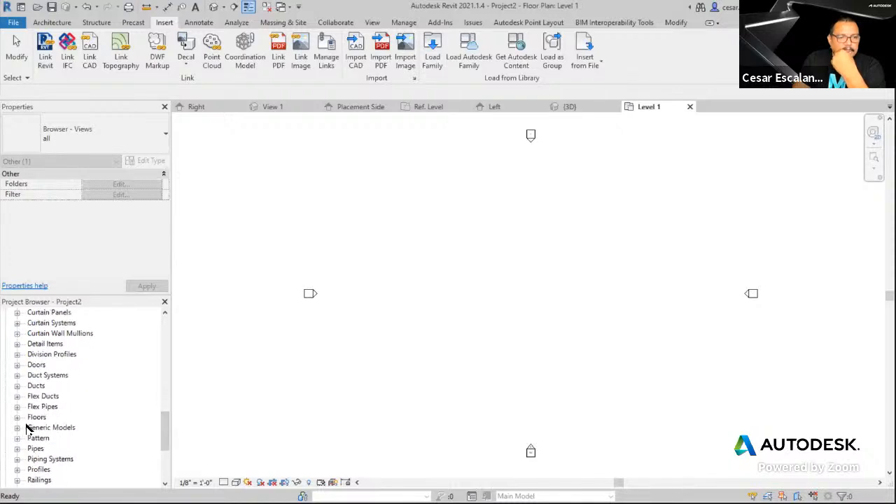
left_click(18, 428)
left_click(29, 448)
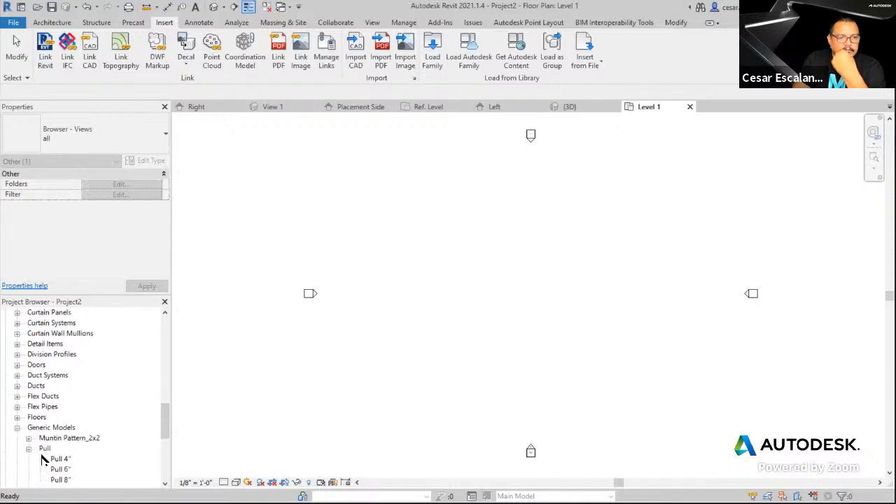
double_click(66, 479)
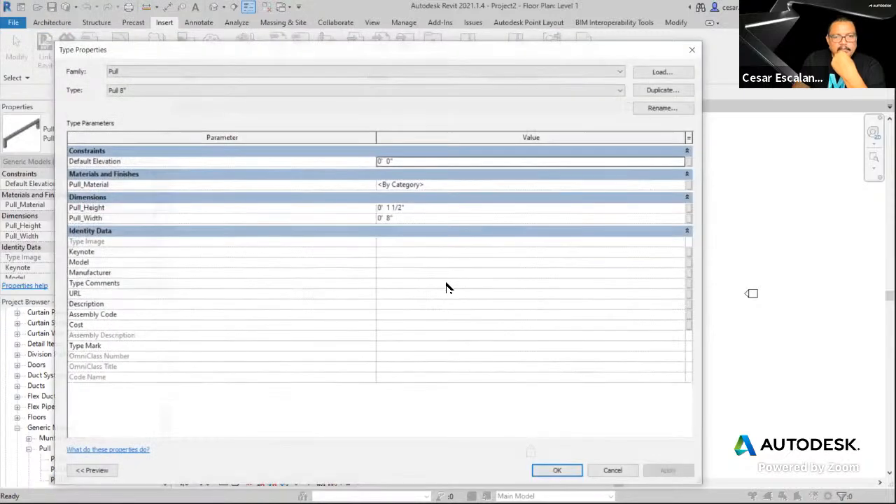
left_click(614, 471)
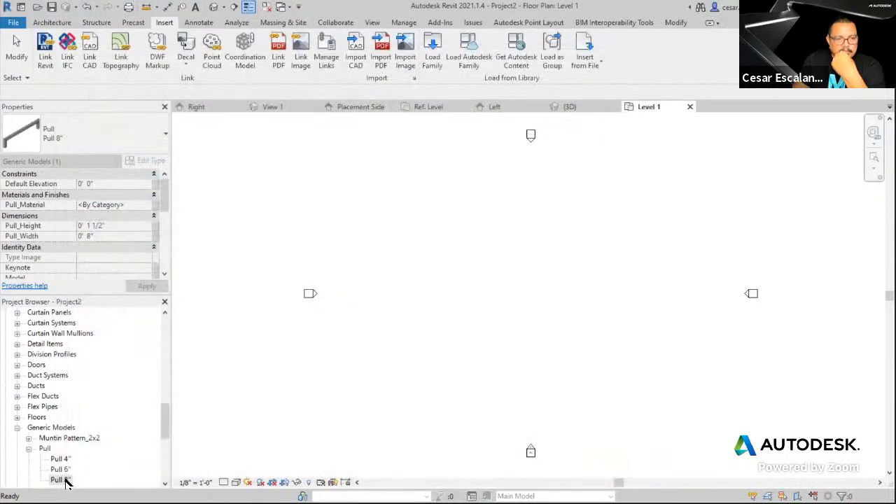
Place one Pull 8" instance in the Level 1 floor plan and set the view's detail level to Fine
left_click_drag(67, 481, 509, 301)
scroll(481, 286, "up", 2)
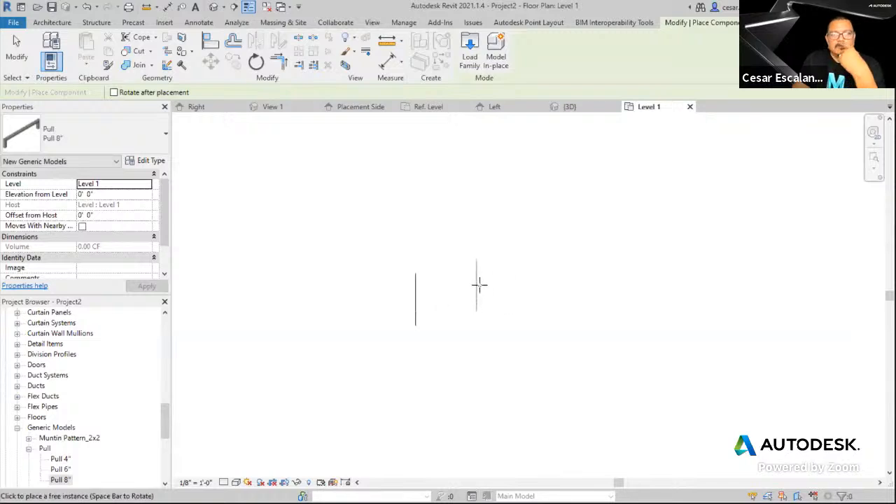
left_click(226, 483)
left_click(240, 470)
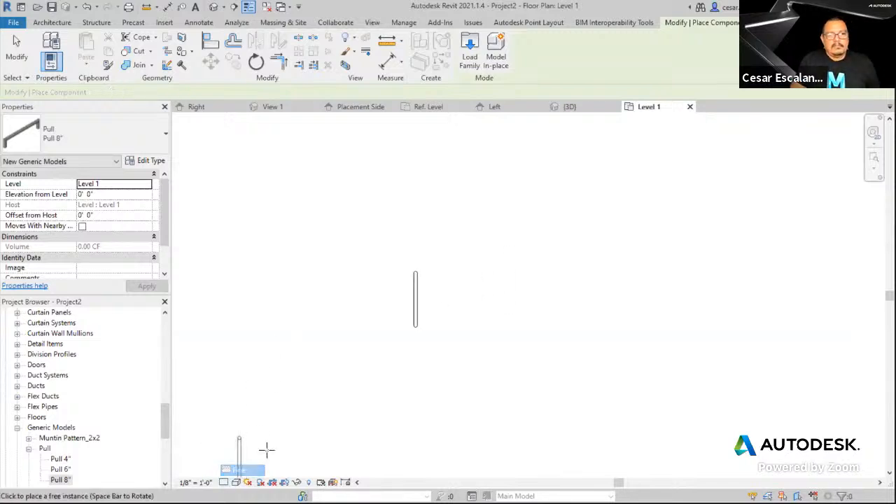
key("Escape")
Rotate the placed pull 90° counterclockwise so it lies horizontally in the plan
left_click(416, 299)
key("r")
key("o")
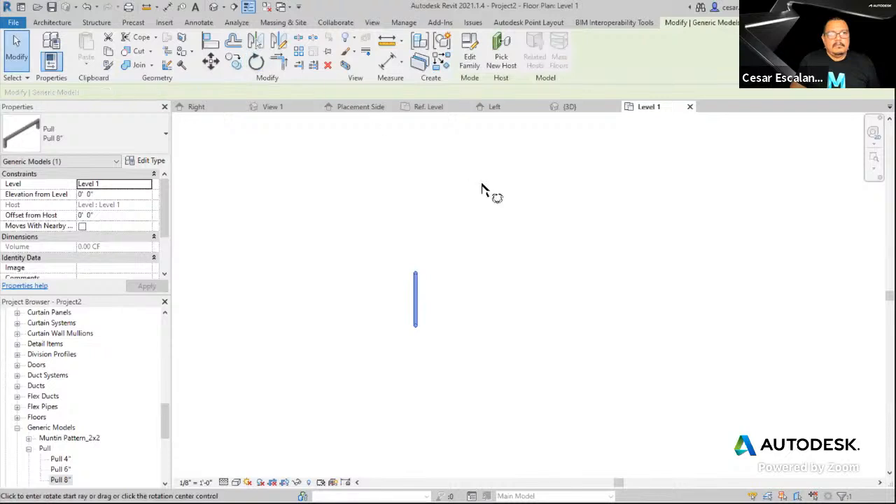
left_click(546, 300)
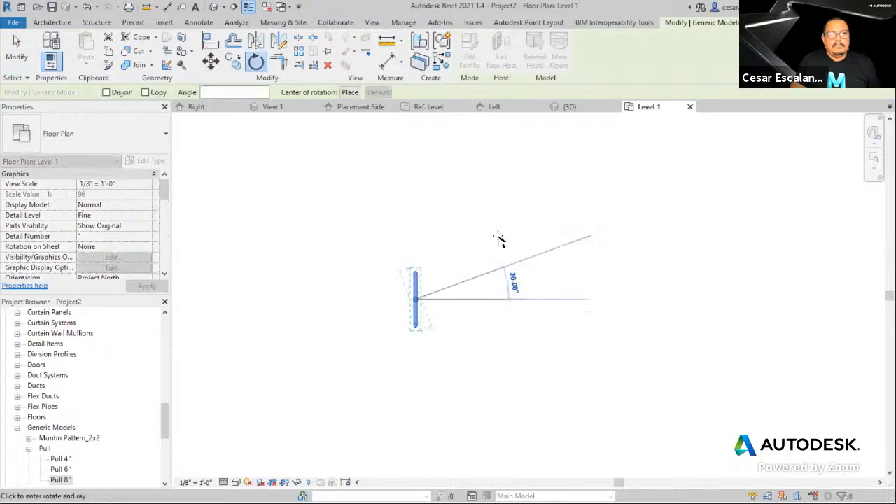
left_click(416, 189)
left_click(553, 328)
middle_click_drag(552, 319, 614, 368)
Create a grouped linear array of the horizontal pull, running upward with the 2nd member 4" away and 10 members in total
left_click(495, 352)
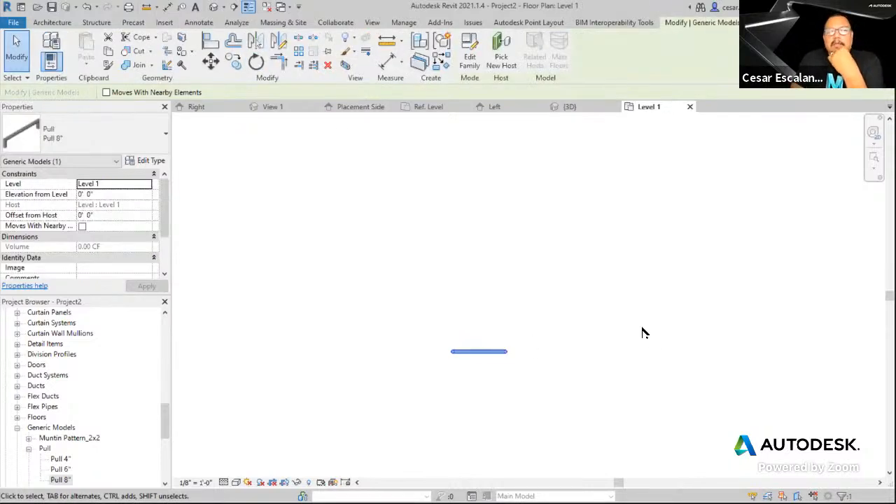
middle_click_drag(616, 299, 622, 314)
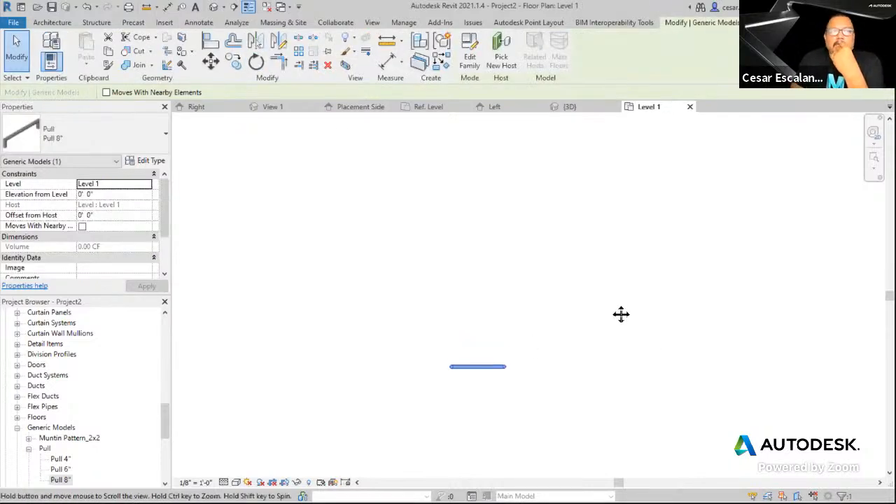
left_click(298, 53)
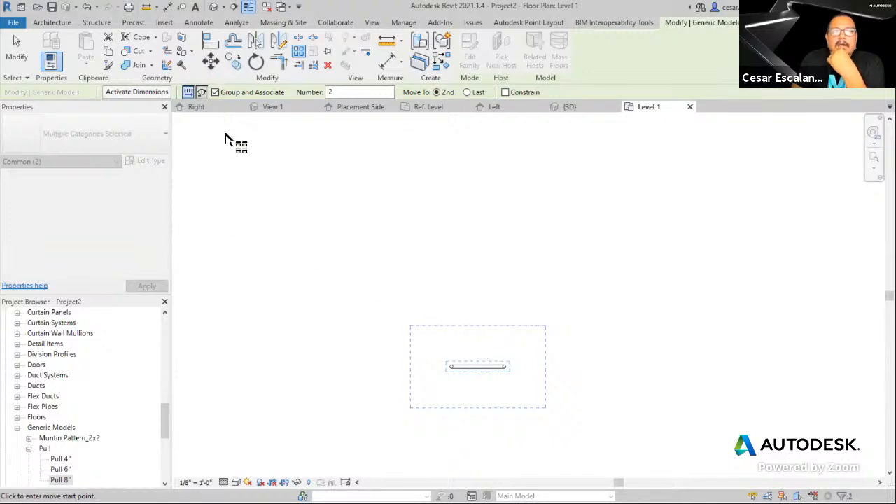
middle_click_drag(589, 210, 608, 203)
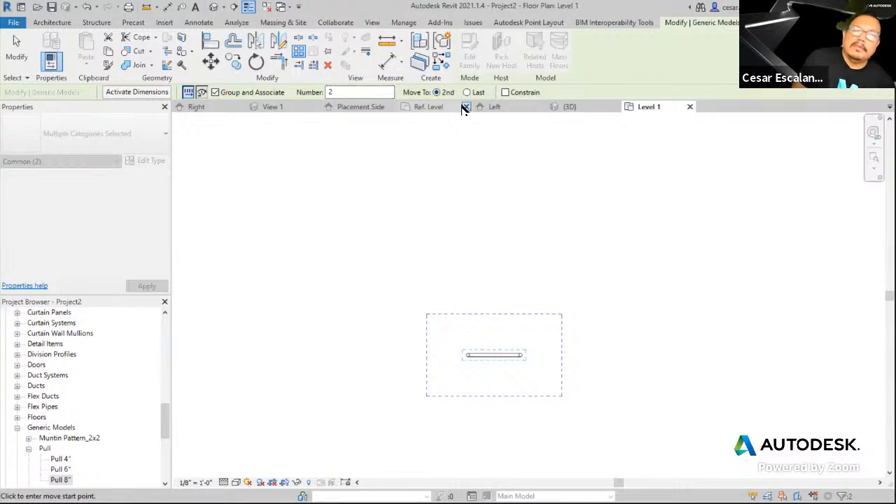
middle_click_drag(466, 158, 483, 182)
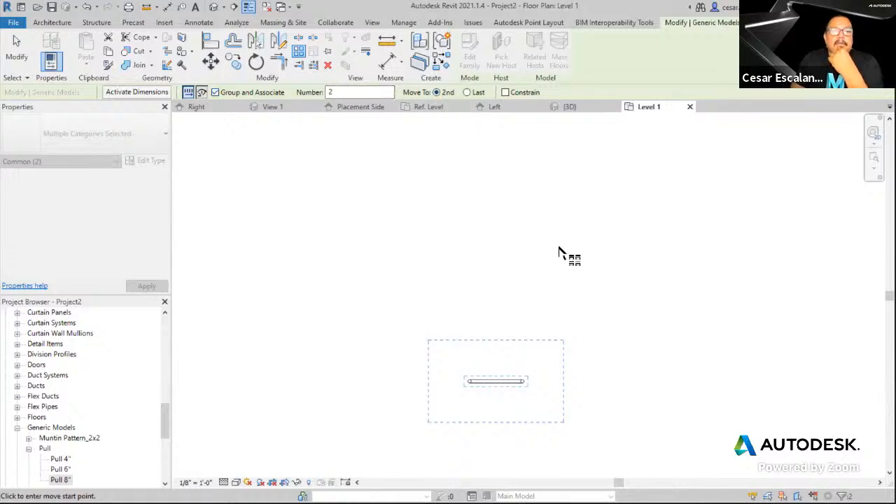
left_click(523, 383)
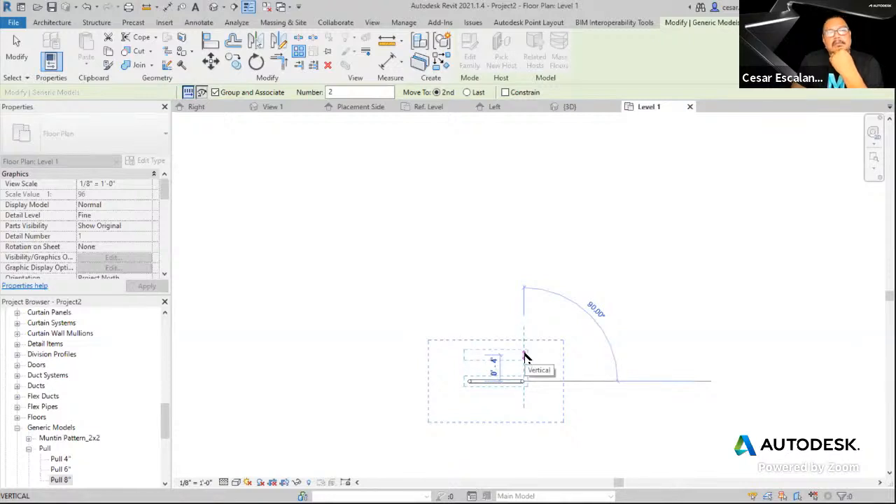
left_click(525, 355)
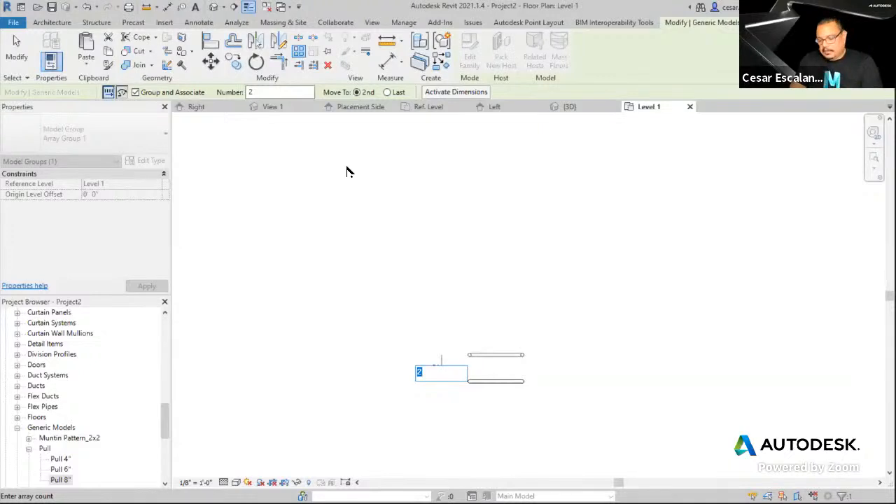
type("10")
key("Return")
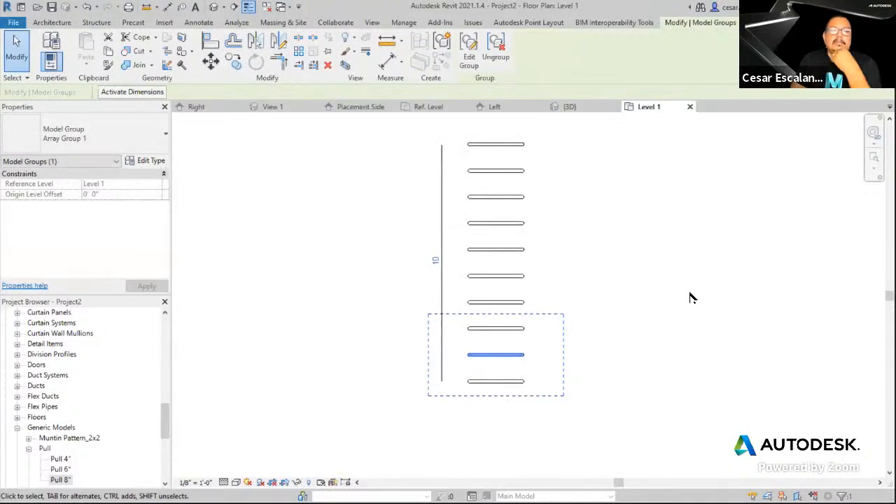
left_click(689, 294)
middle_click_drag(717, 356, 703, 376)
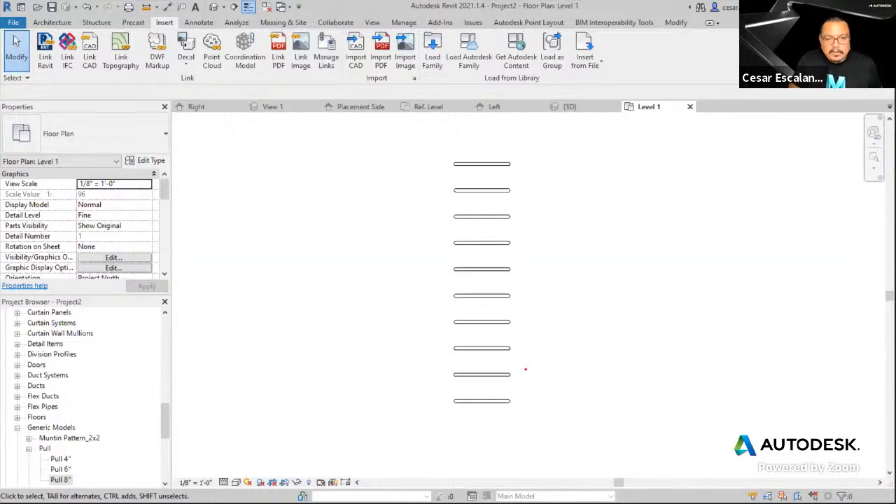
left_click_drag(528, 369, 534, 404)
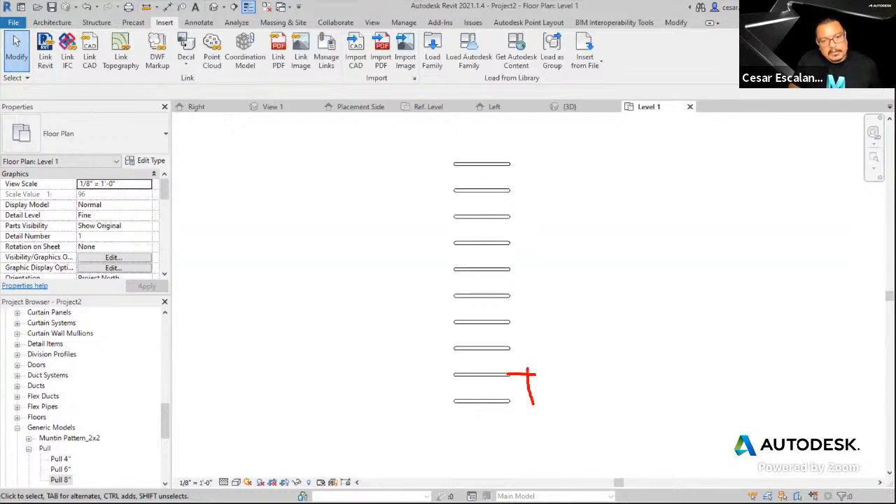
left_click_drag(439, 396, 449, 420)
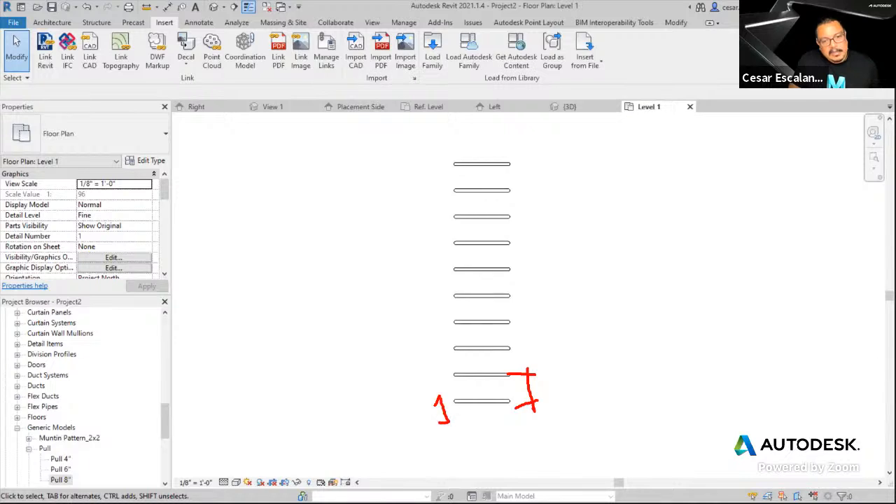
left_click_drag(427, 368, 437, 372)
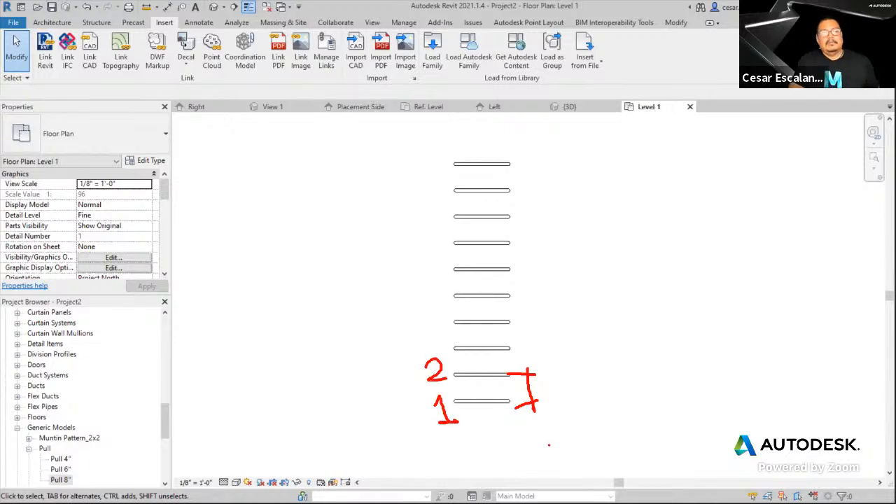
key("Escape")
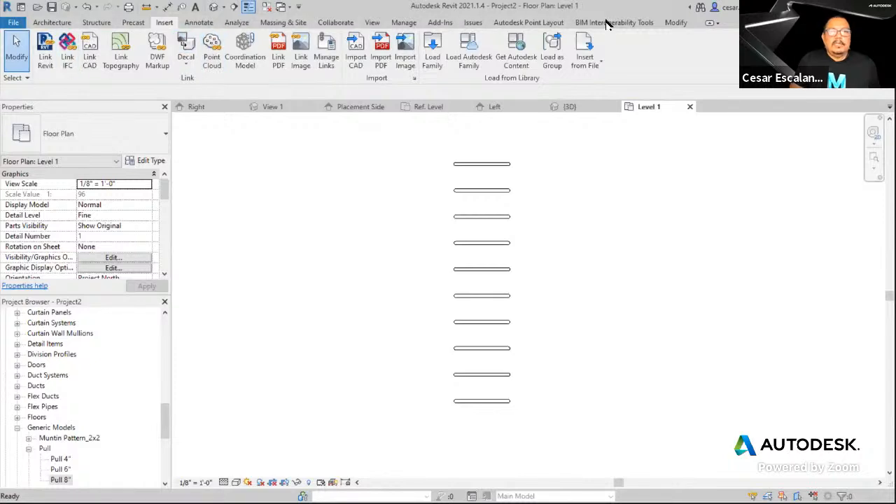
left_click(675, 22)
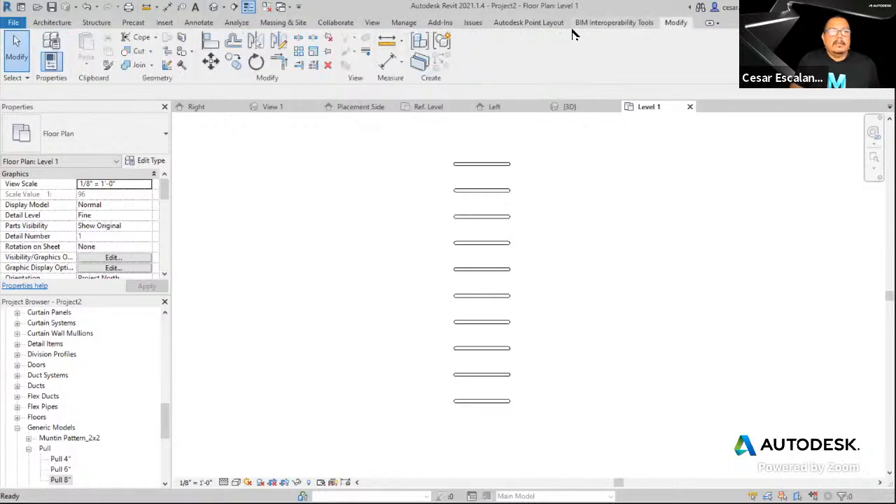
left_click(299, 51)
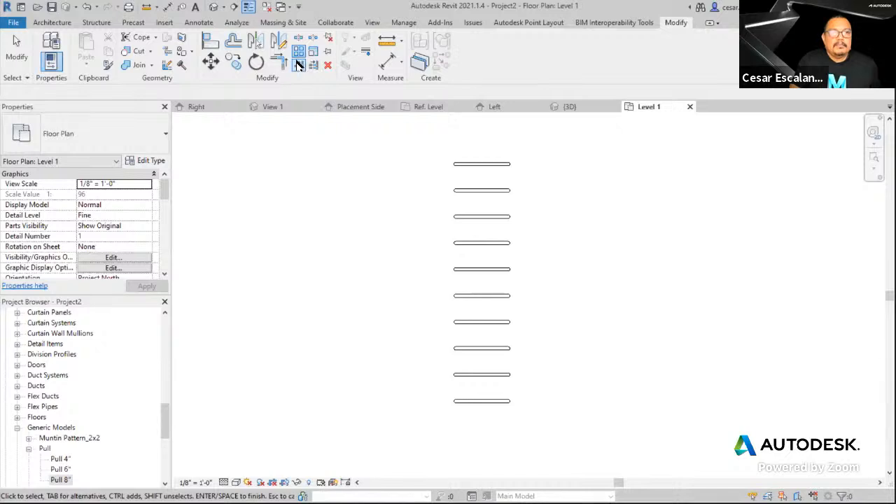
key("Escape")
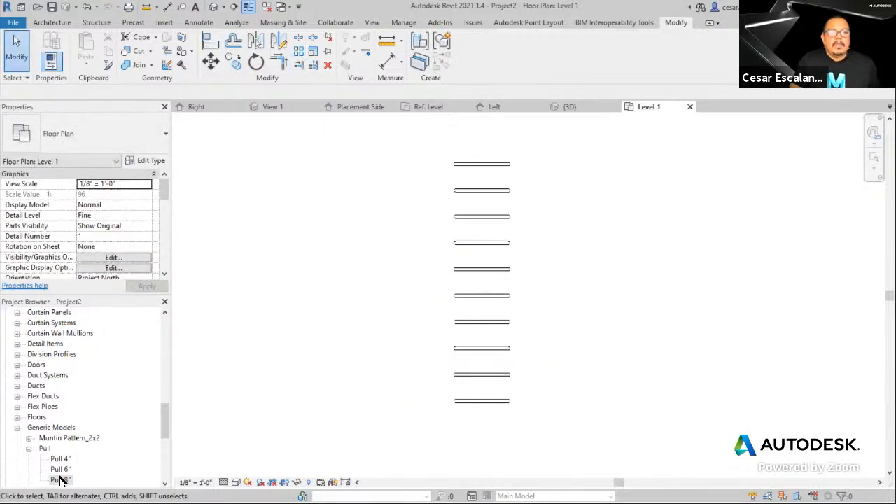
Place another Pull 8" instance, rotated horizontal, to the right of the array and level with its lowest member
left_click_drag(60, 481, 603, 389)
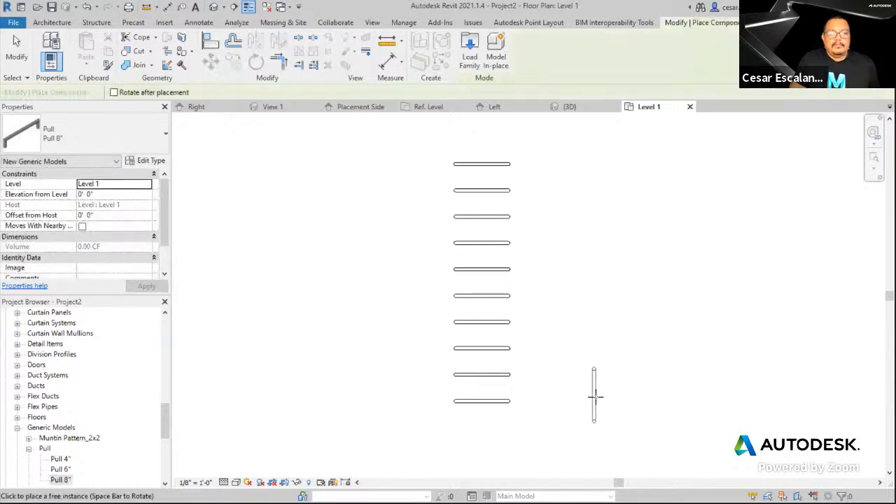
key("space")
left_click(596, 401)
key("Escape")
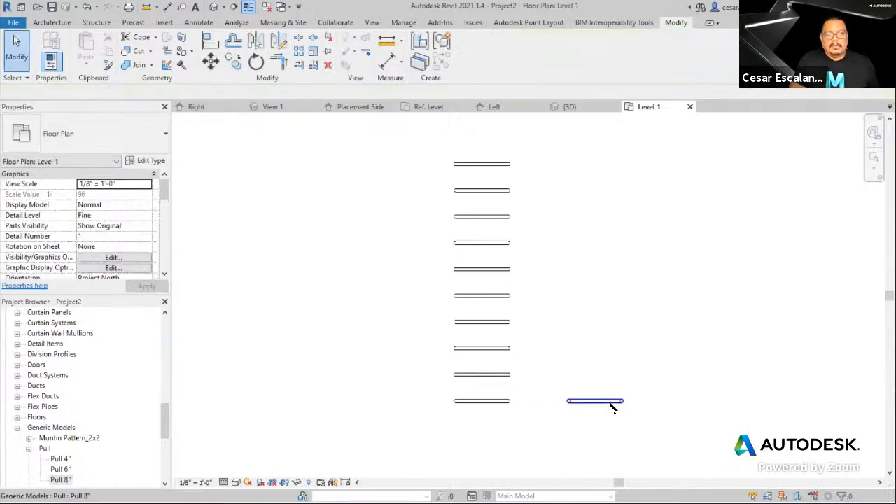
left_click(606, 402)
left_click(300, 54)
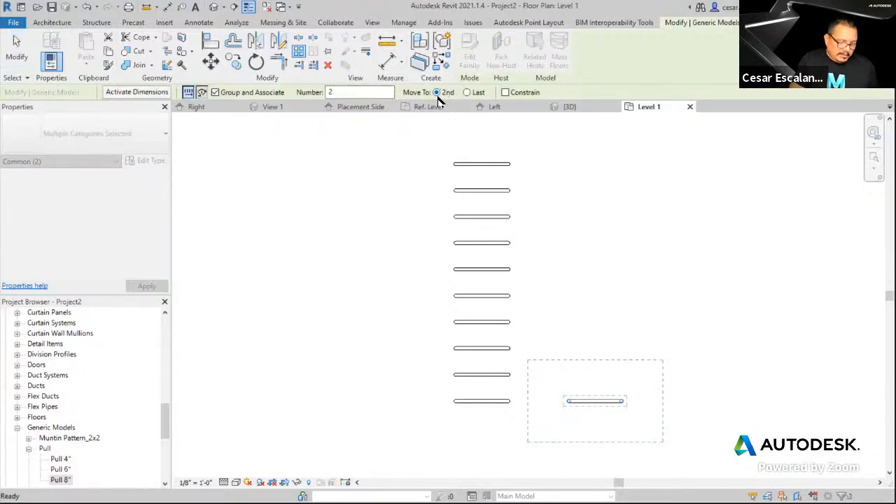
left_click_drag(460, 401, 437, 402)
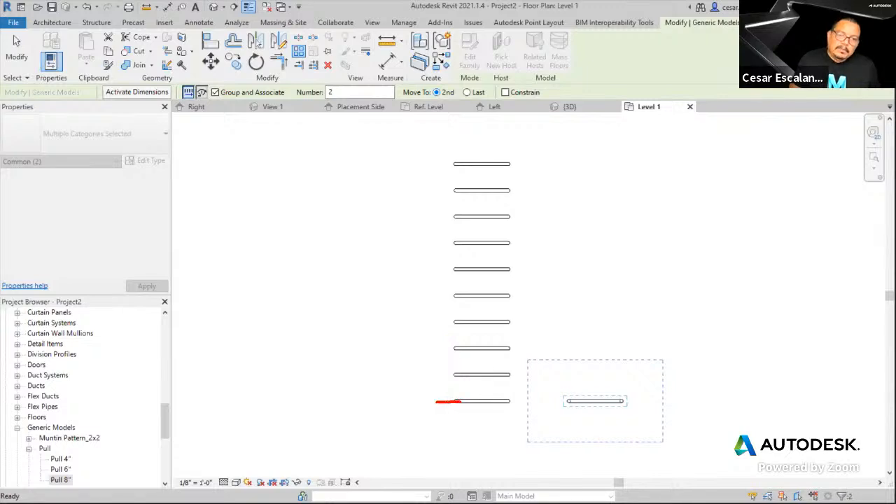
mouse_move(464, 376)
left_mouse_down()
mouse_move(434, 374)
mouse_move(441, 409)
mouse_move(387, 291)
mouse_move(441, 111)
left_mouse_up()
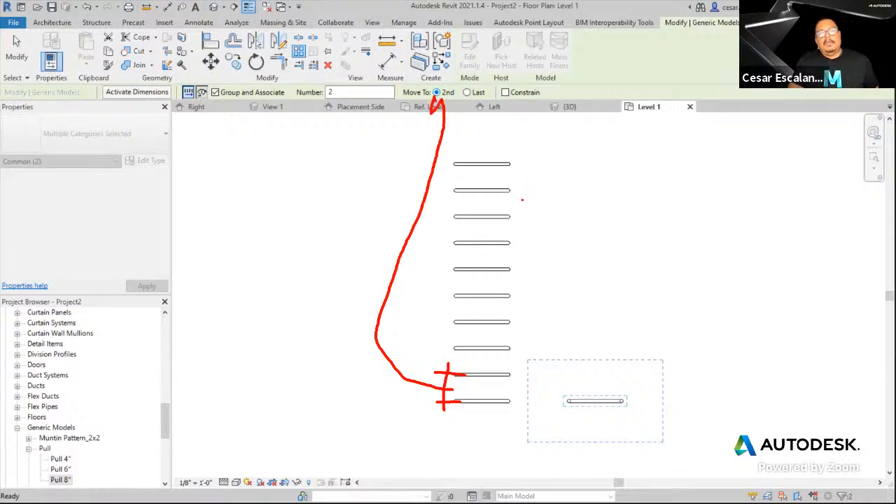
key("Escape")
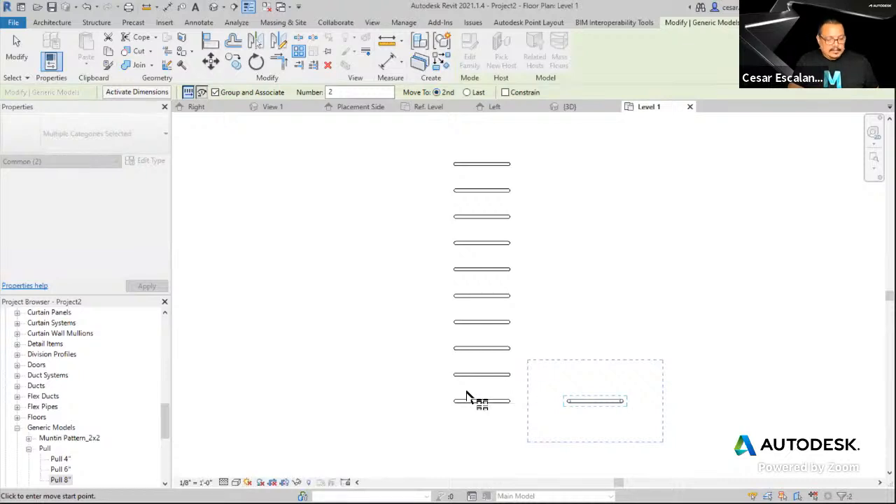
key("Escape")
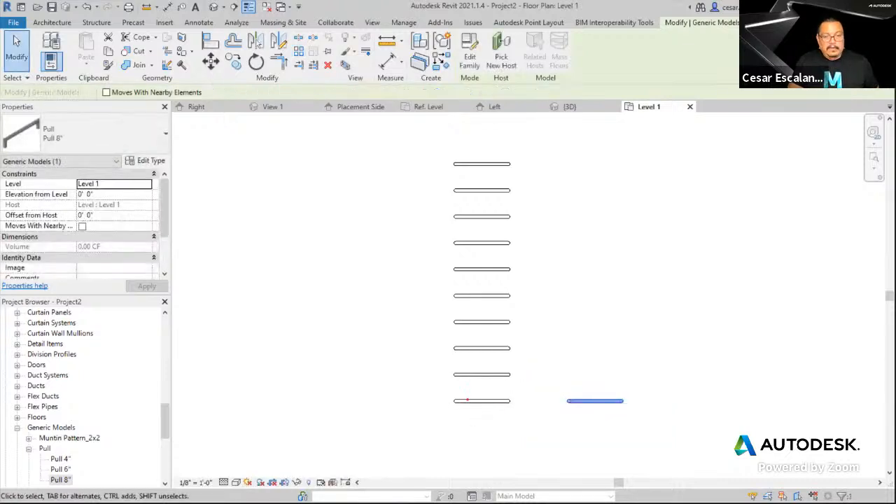
mouse_move(455, 397)
left_mouse_down()
mouse_move(421, 199)
mouse_move(444, 161)
mouse_move(453, 166)
left_mouse_up()
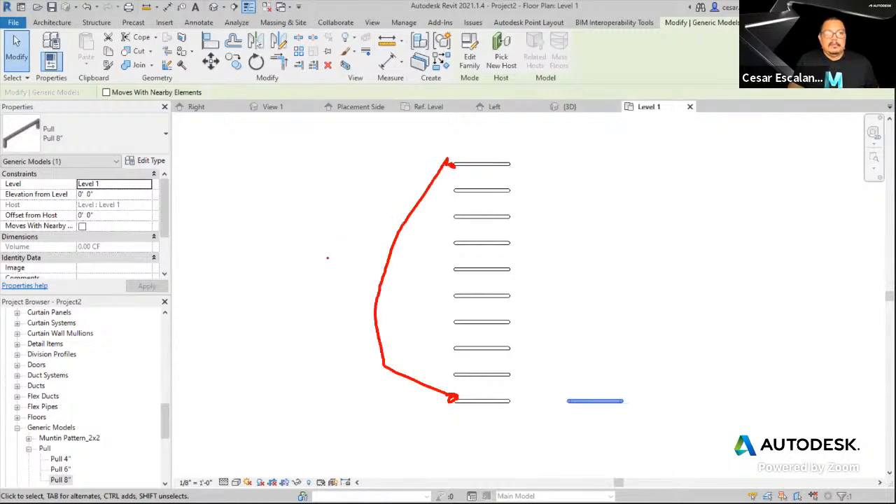
left_click_drag(327, 257, 330, 279)
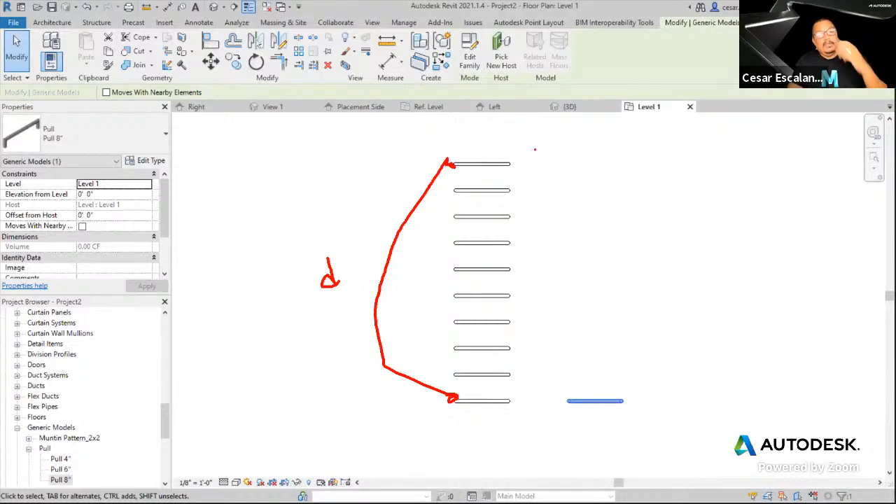
key("Escape")
key("Escape")
Array the new pull linearly as a group, using Move To Last with the last member 3'-0" straight above it
left_click(601, 404)
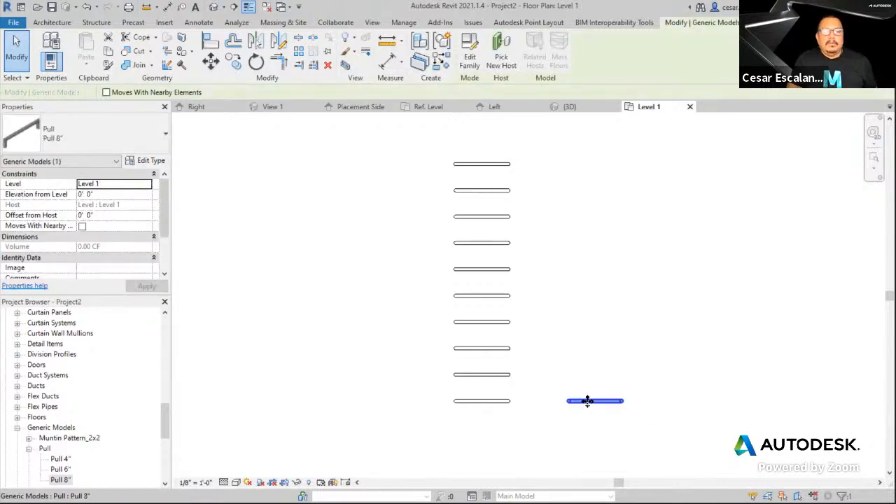
left_click(301, 52)
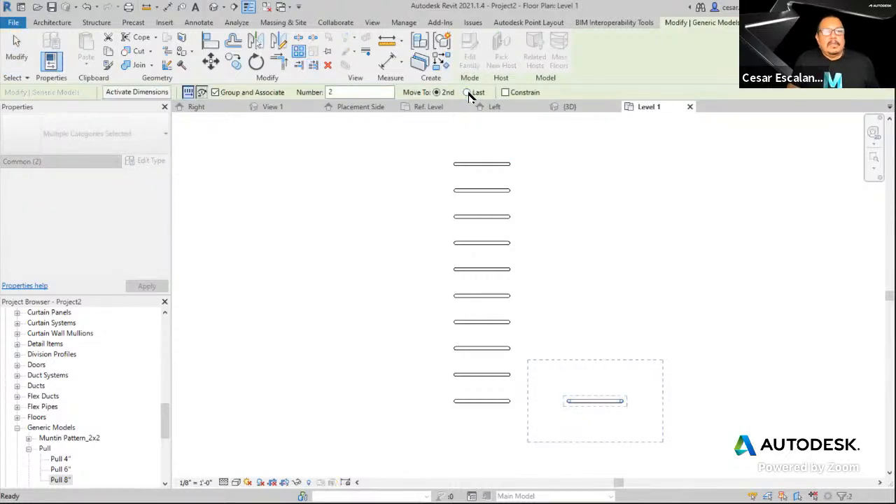
left_click(470, 94)
left_click(626, 400)
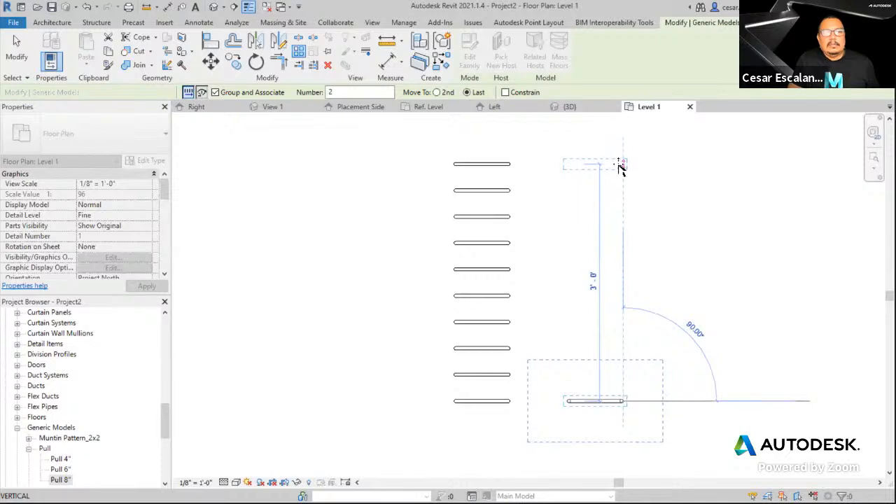
left_click(620, 167)
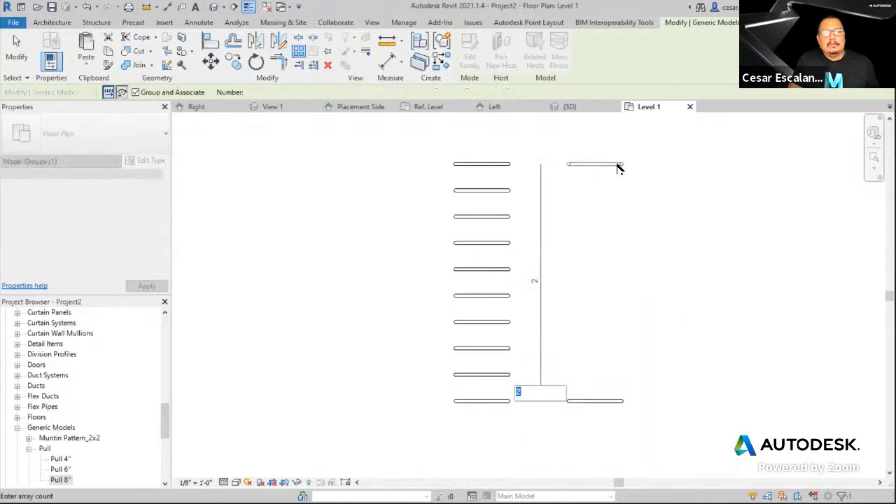
Set the member count of the second pull array to 10
left_click(274, 93)
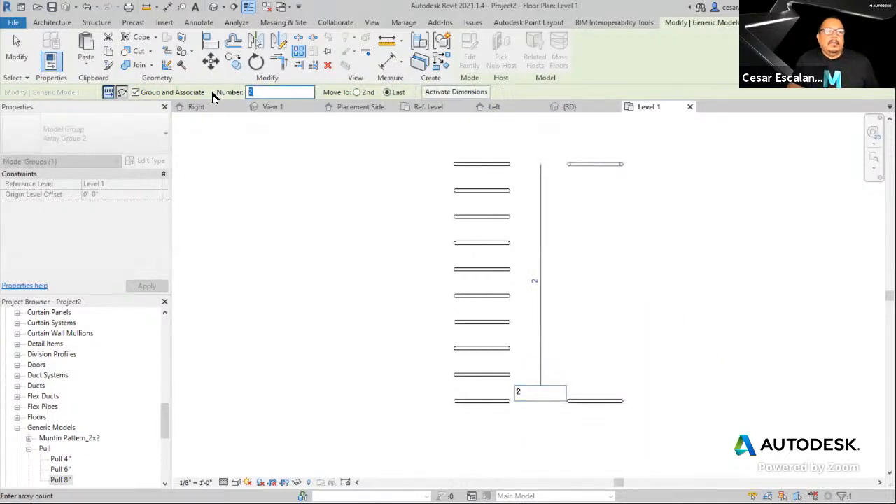
type("10")
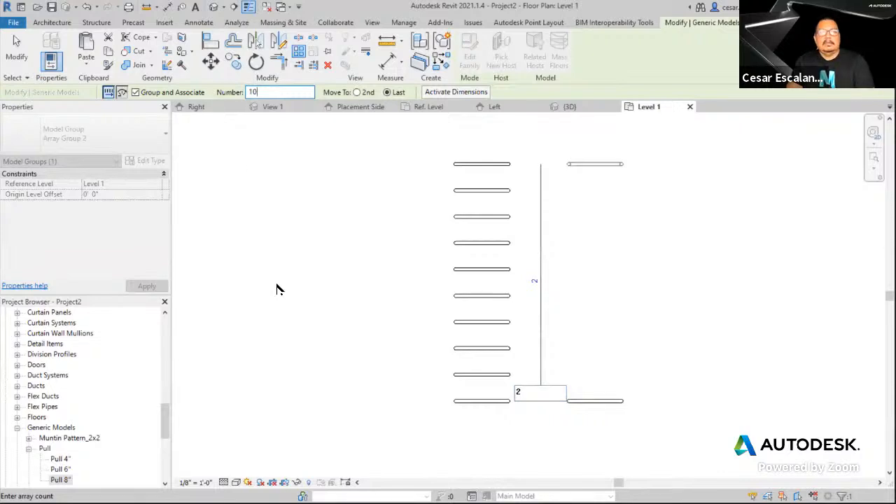
key("Return")
scroll(432, 320, "down", 2)
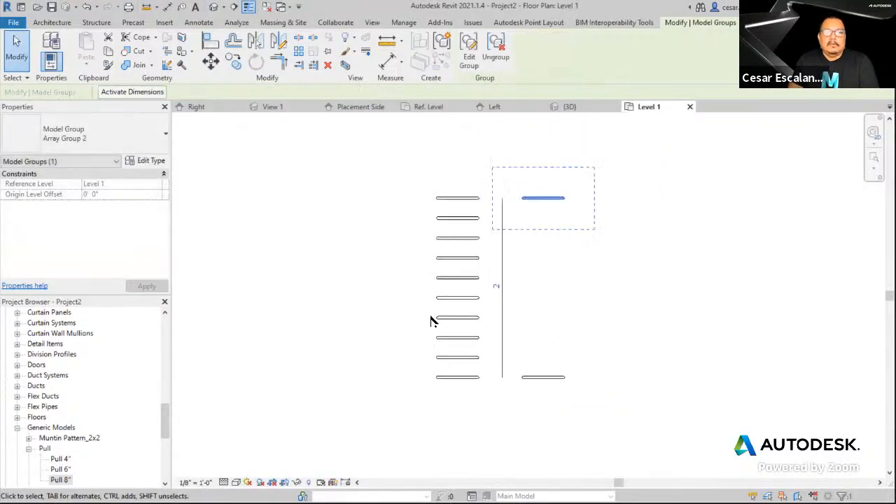
left_click(489, 286)
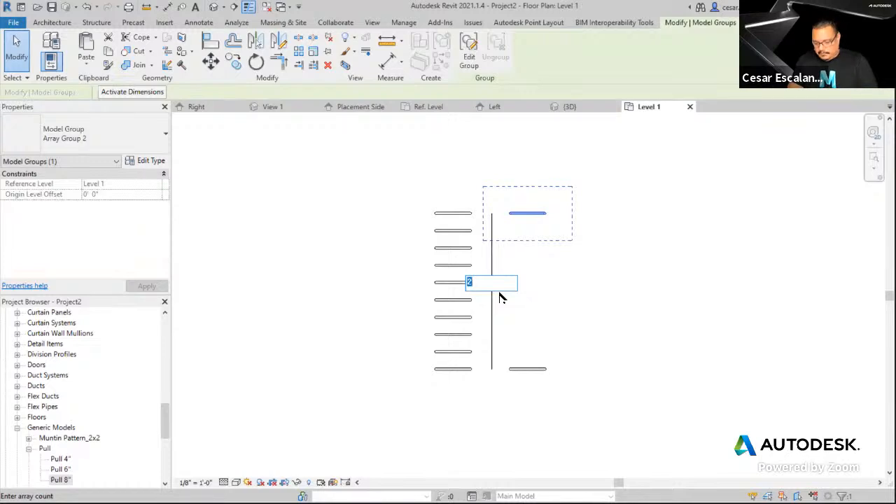
type("10")
key("Return")
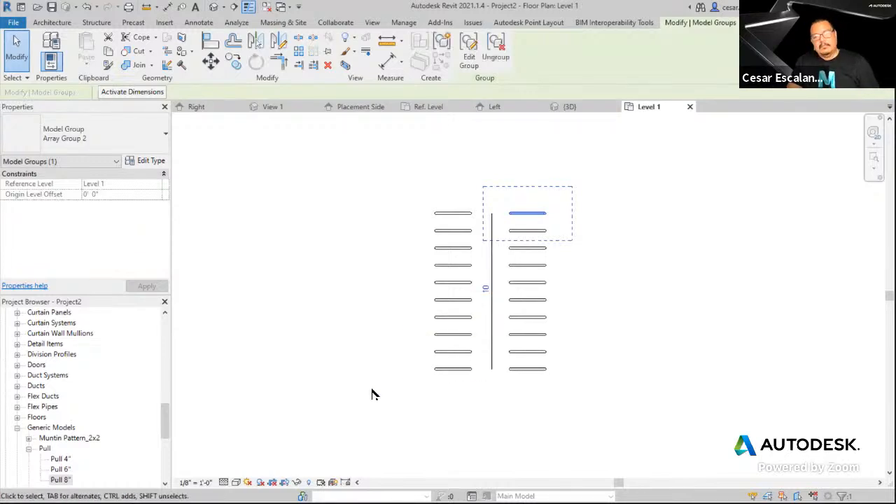
key("Escape")
scroll(613, 308, "up", 1)
middle_click_drag(613, 308, 632, 294)
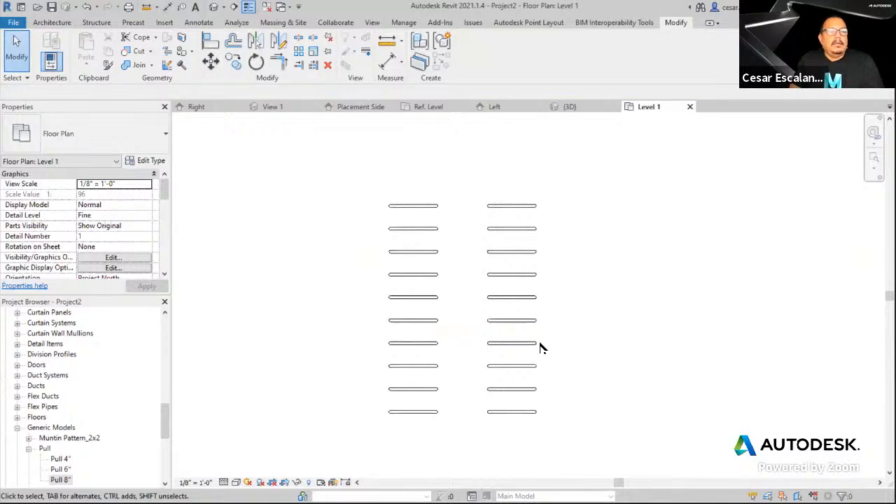
Examine the members of the two pull arrays to see how each belongs to its array group
left_click(422, 413)
left_click(515, 414)
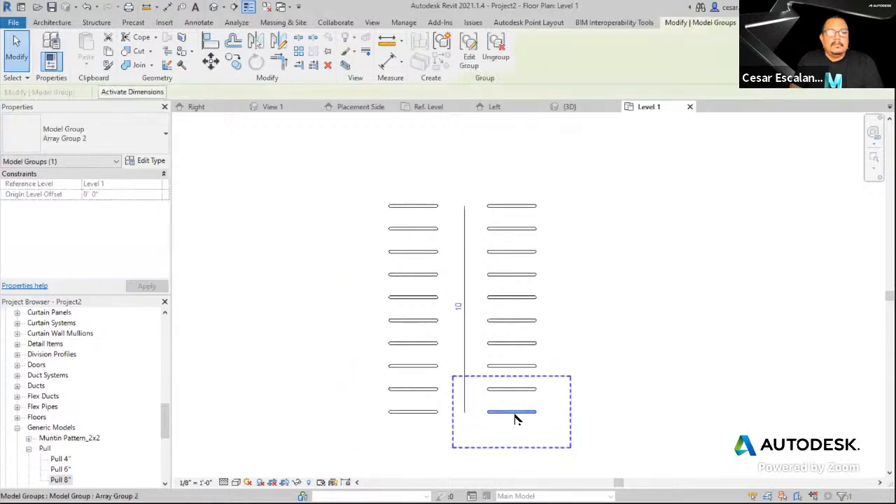
left_click(669, 364)
middle_click_drag(646, 304, 698, 299)
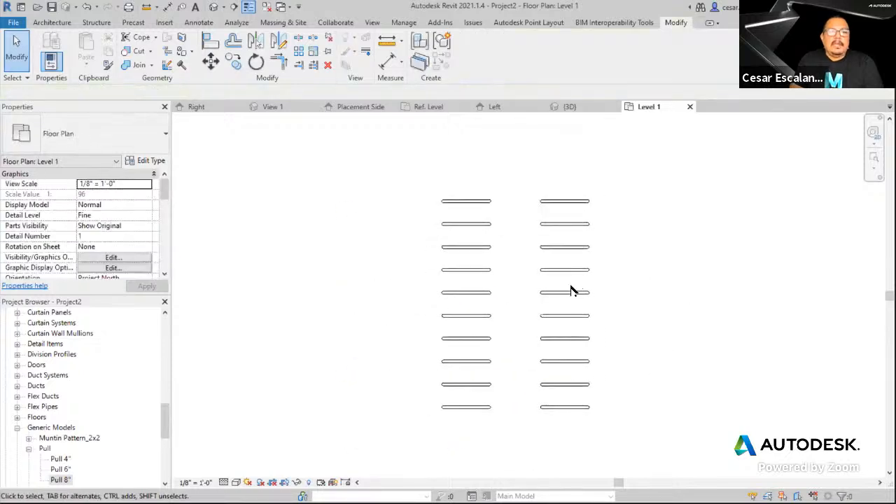
left_click(567, 407)
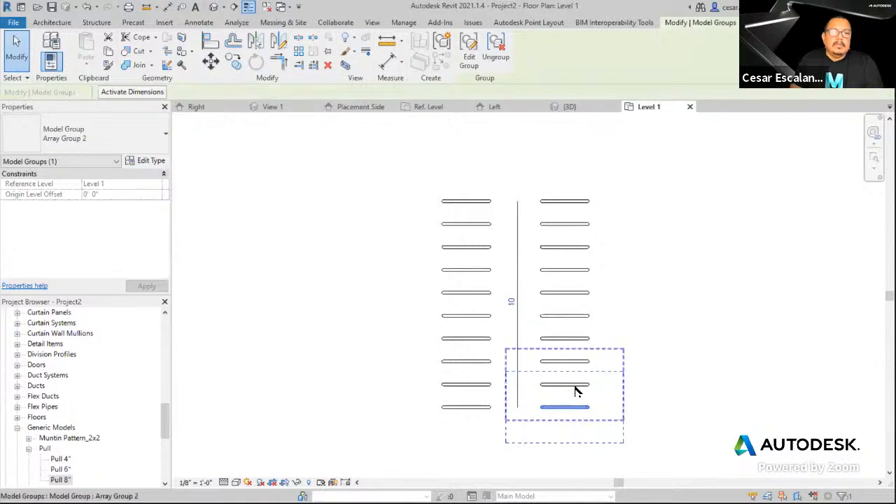
left_click_drag(576, 390, 572, 312)
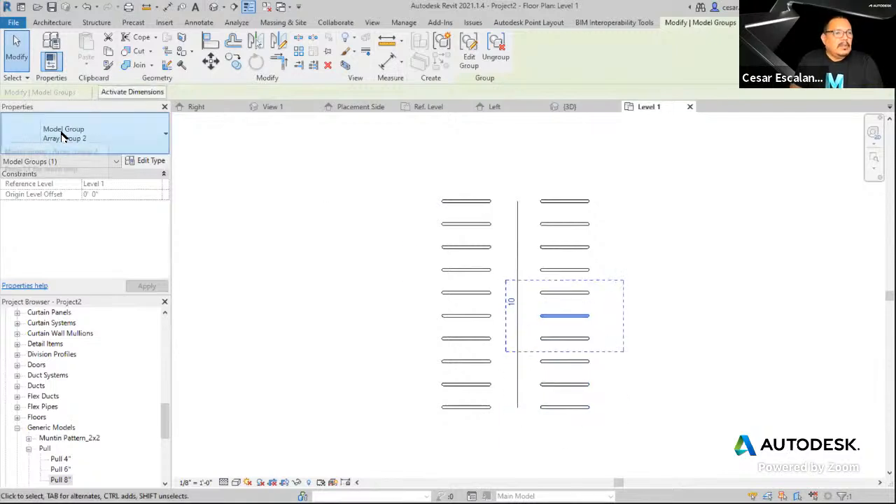
left_click(271, 267)
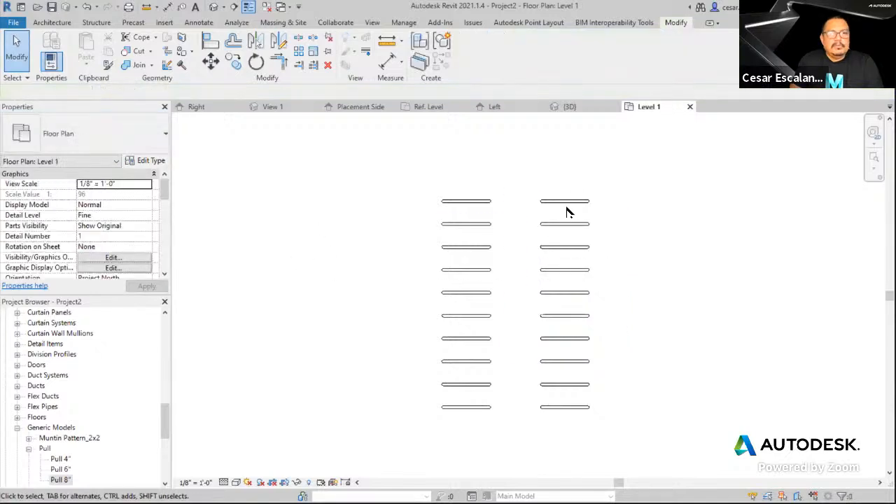
Set the member count of the right-hand Move To Last pull array to 4
left_click(571, 202)
left_click(577, 226)
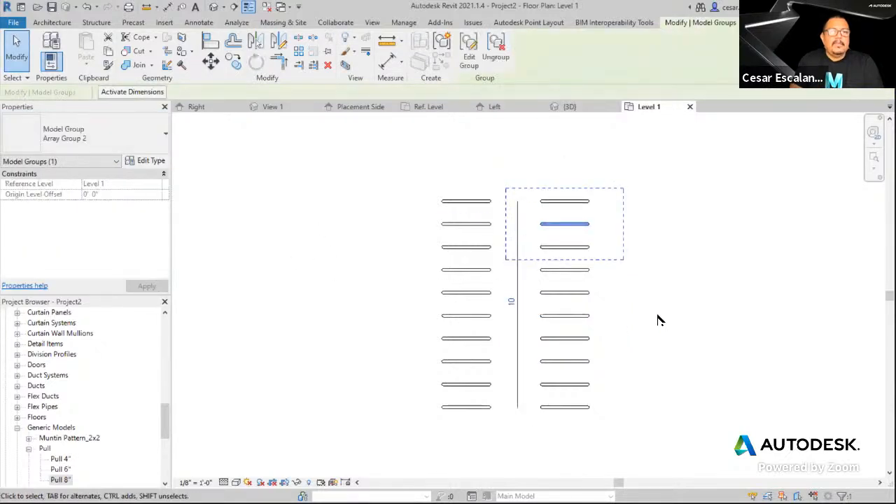
left_click(512, 307)
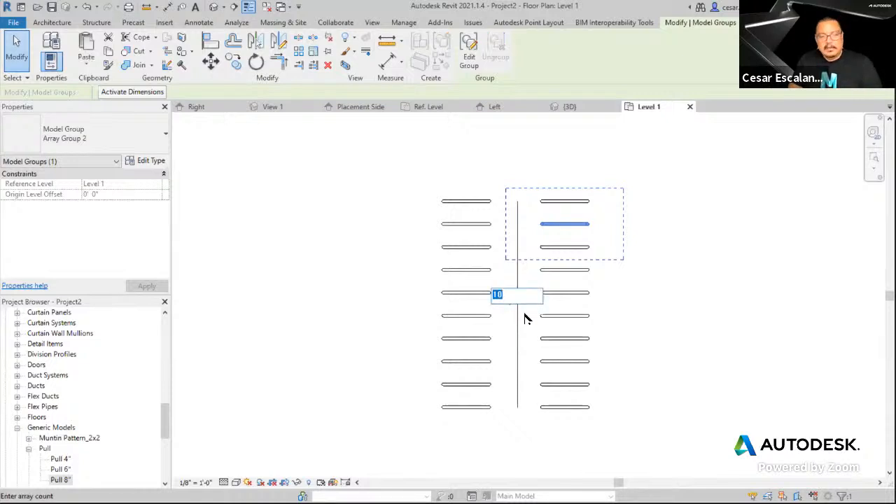
type("4")
key("Return")
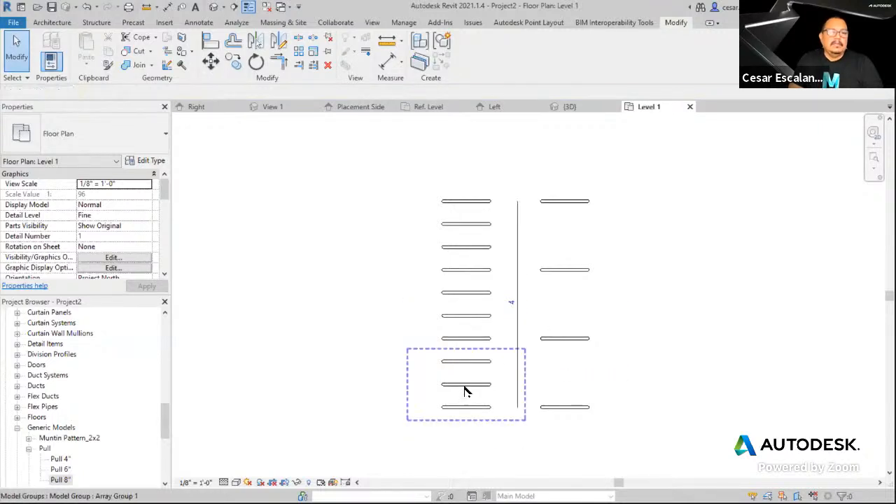
Set the member count of the left-hand Move To 2nd pull array to 3
left_click(466, 391)
left_click(418, 304)
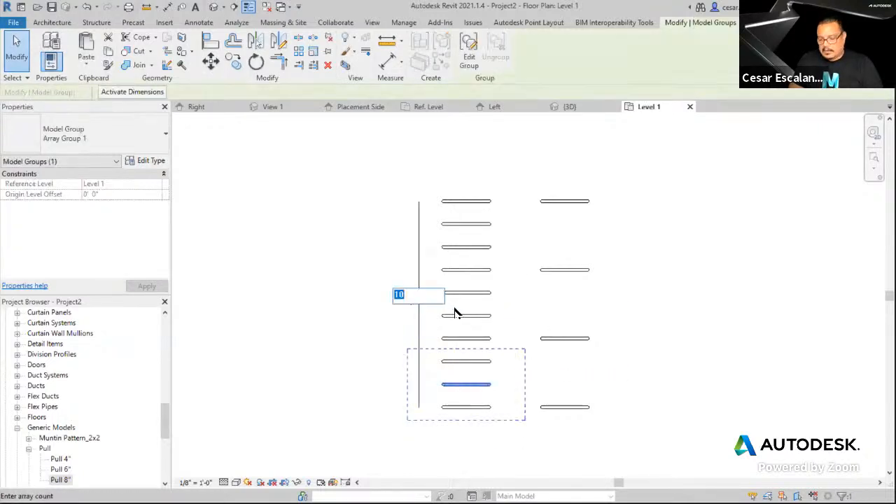
type("3")
key("Return")
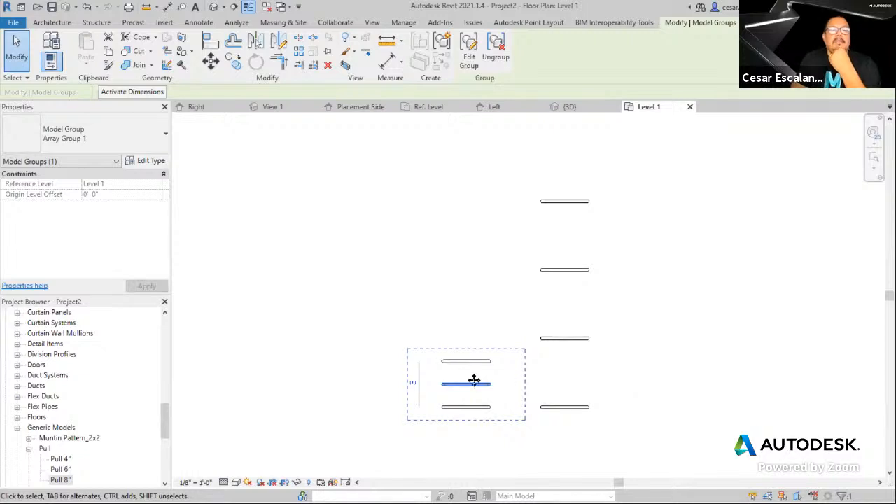
Set the member count of the left-hand Move To 2nd pull array to 4 and clear the selection
left_click(414, 385)
type("4")
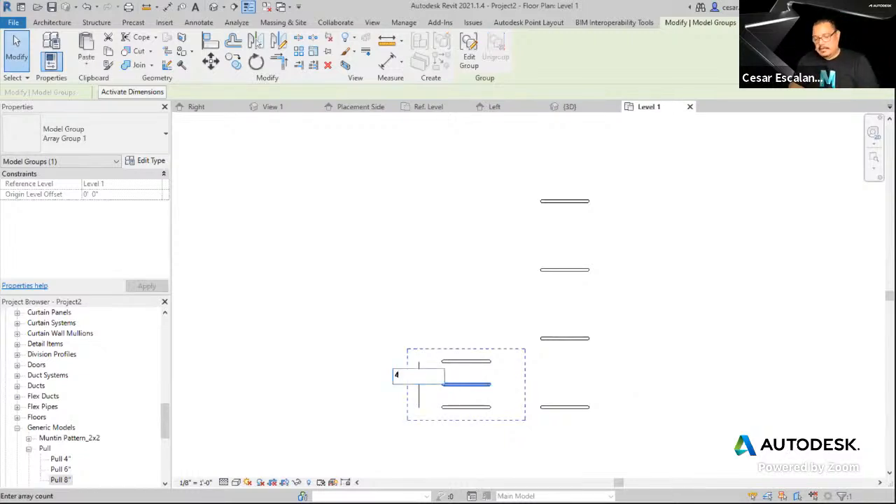
key("Return")
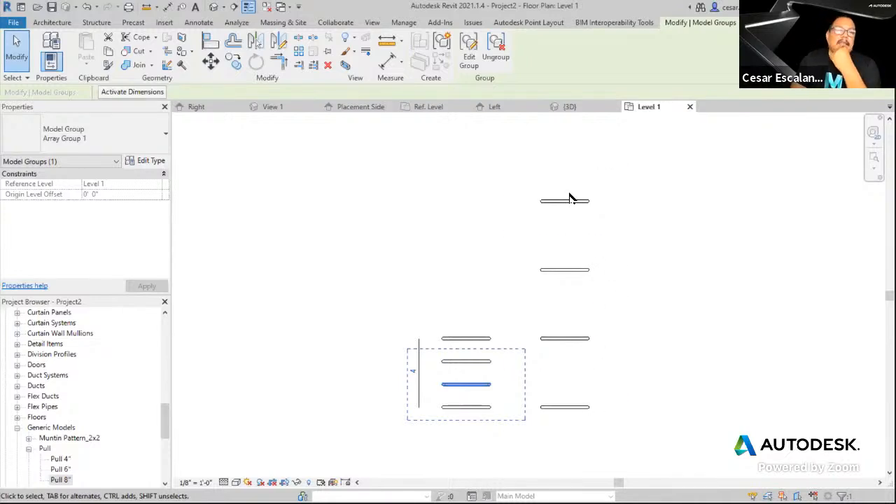
left_click(676, 299)
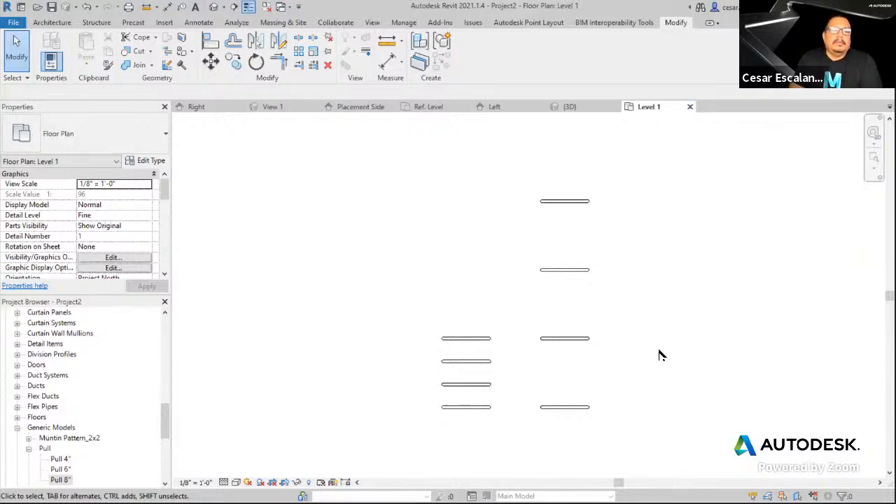
middle_click_drag(662, 357, 578, 364)
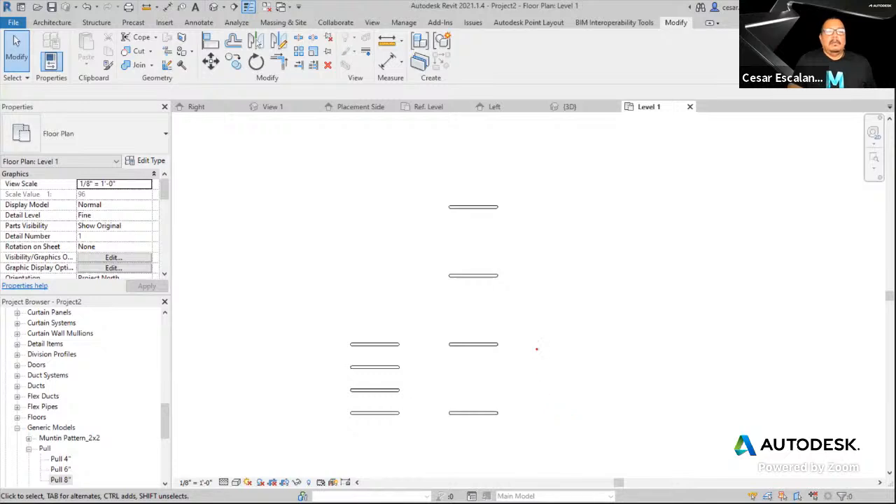
mouse_move(574, 198)
left_mouse_down()
mouse_move(576, 361)
mouse_move(628, 423)
mouse_move(811, 418)
mouse_move(783, 189)
mouse_move(574, 176)
left_mouse_up()
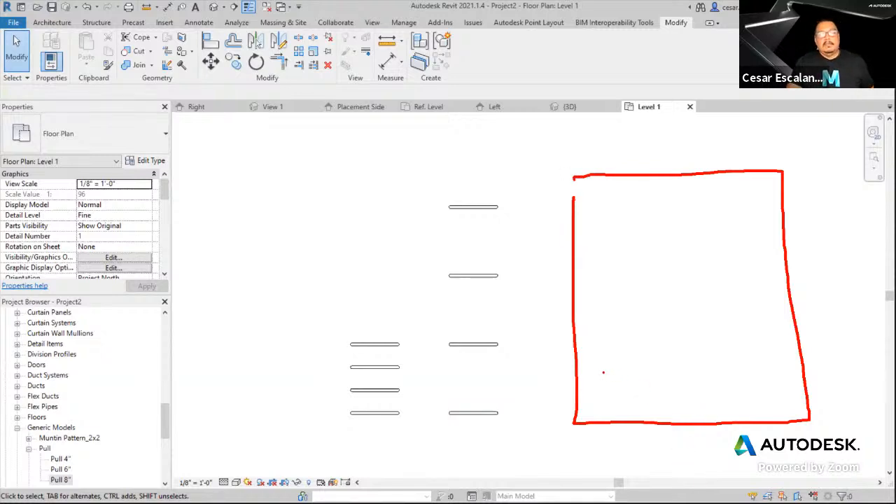
left_click_drag(603, 372, 762, 369)
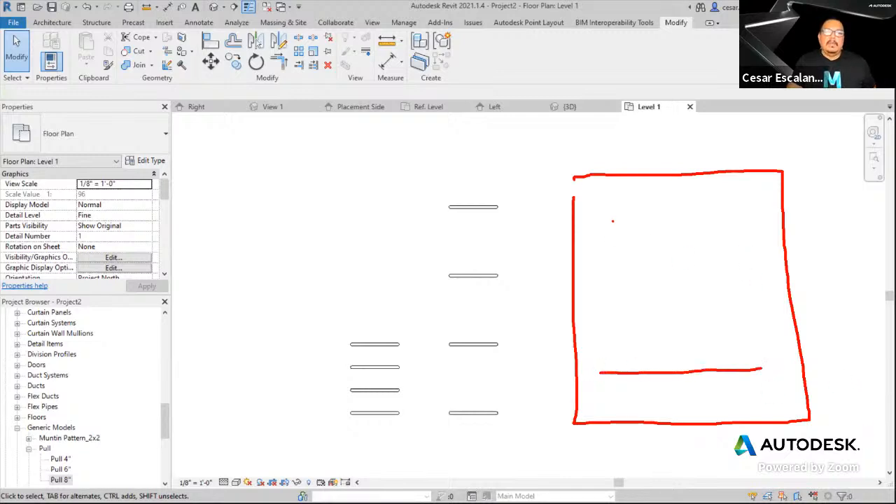
left_click_drag(597, 209, 743, 210)
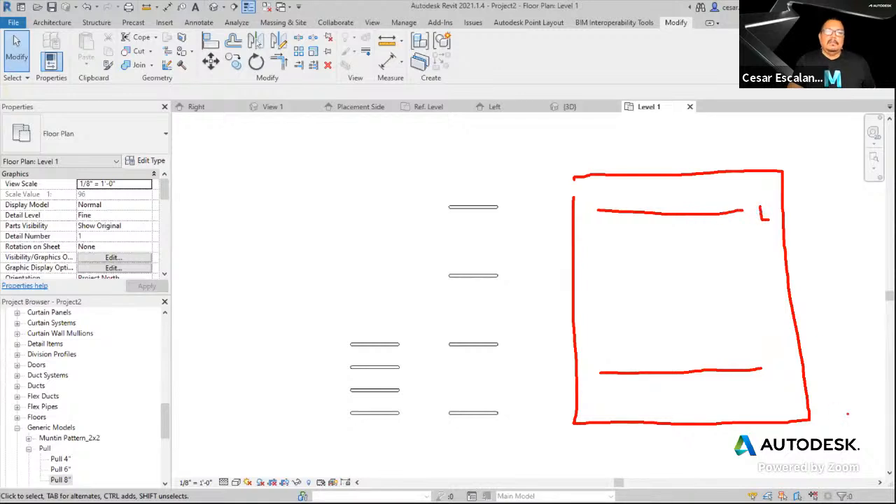
left_click_drag(773, 359, 775, 373)
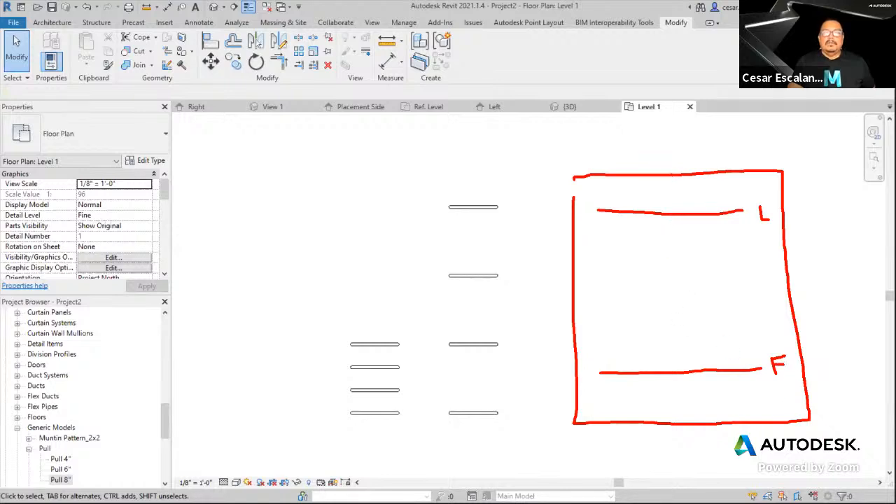
left_click_drag(670, 167, 679, 242)
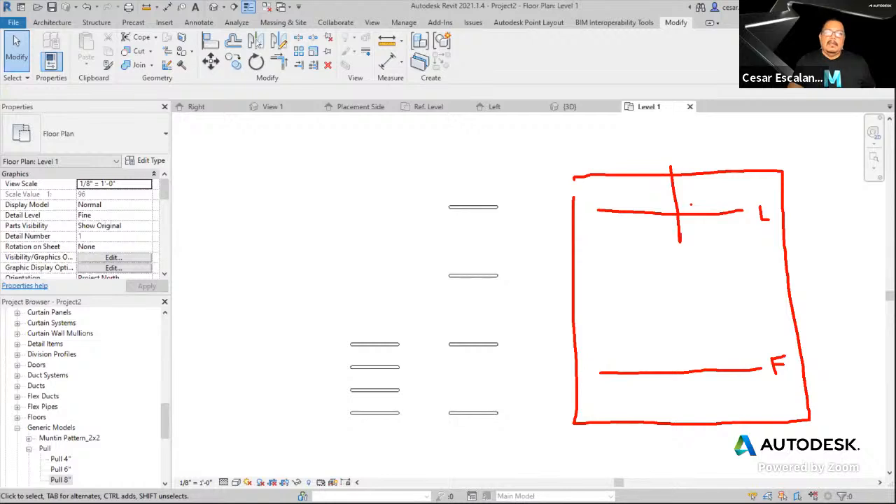
left_click_drag(691, 205, 674, 223)
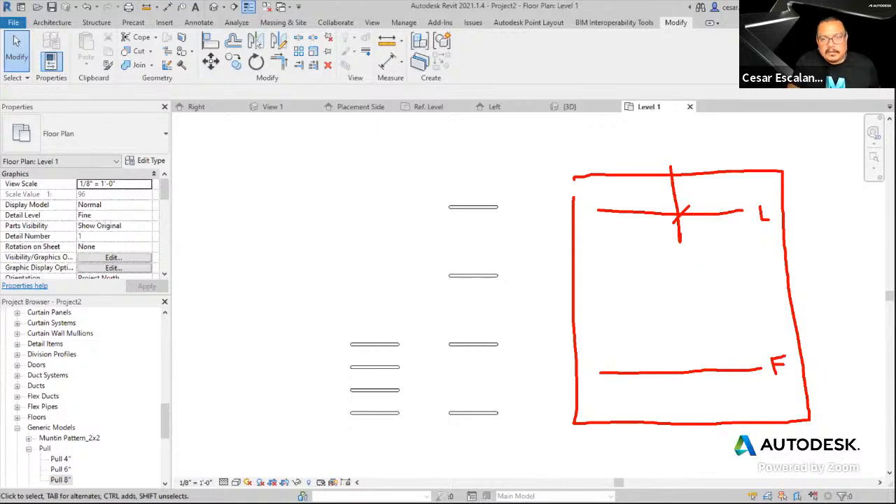
mouse_move(668, 166)
left_mouse_down()
mouse_move(675, 175)
mouse_move(656, 207)
left_mouse_up()
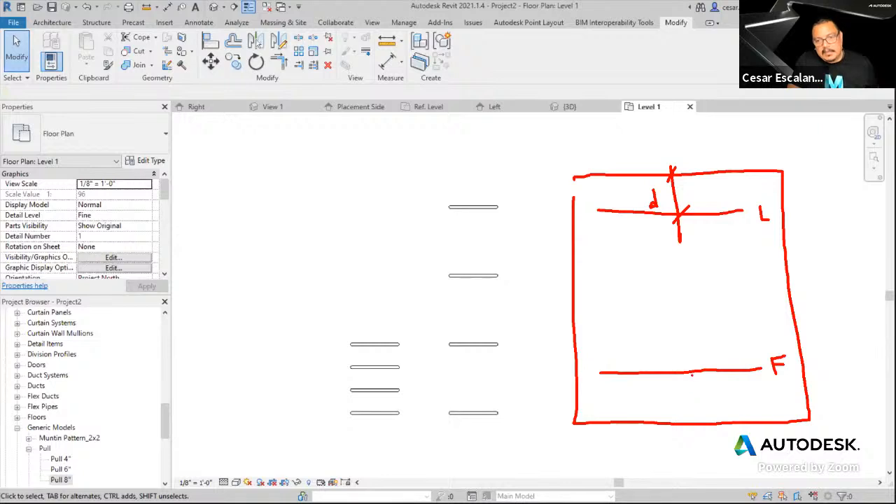
mouse_move(692, 374)
left_mouse_down()
mouse_move(695, 423)
mouse_move(684, 432)
left_mouse_up()
left_click_drag(684, 416, 690, 424)
left_click_drag(698, 373, 668, 406)
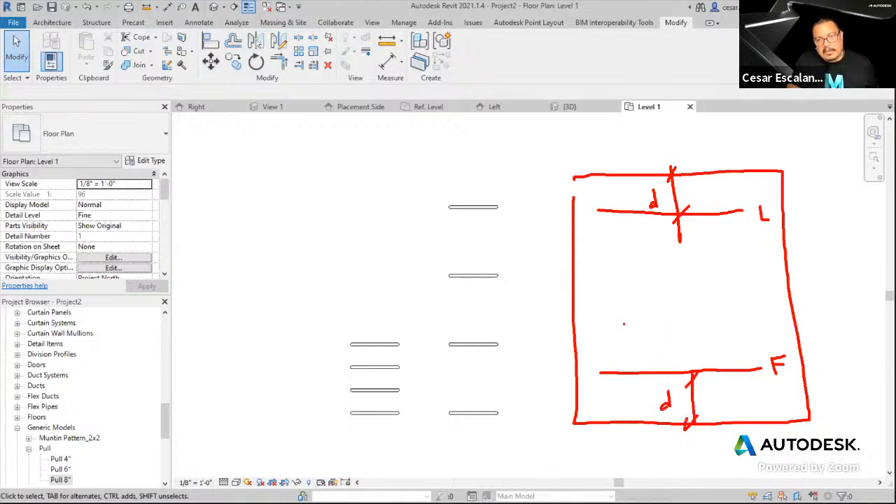
left_click_drag(610, 327, 774, 322)
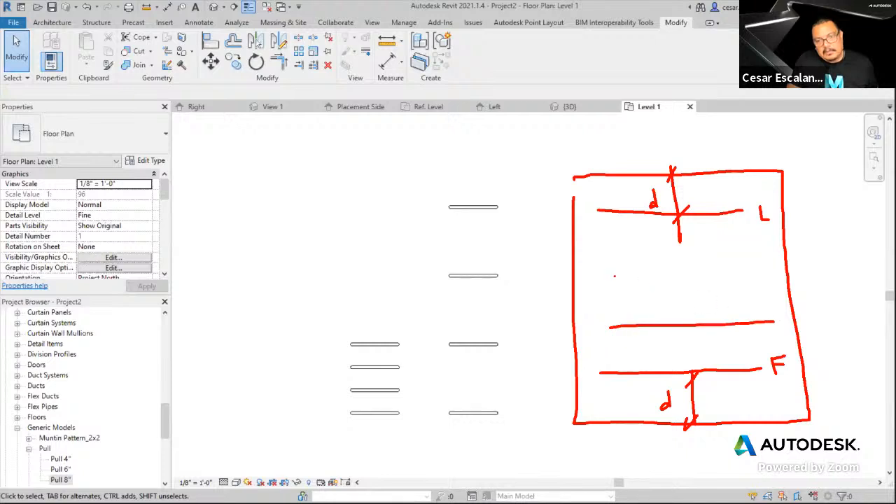
left_click_drag(614, 276, 768, 275)
left_click_drag(679, 231, 681, 365)
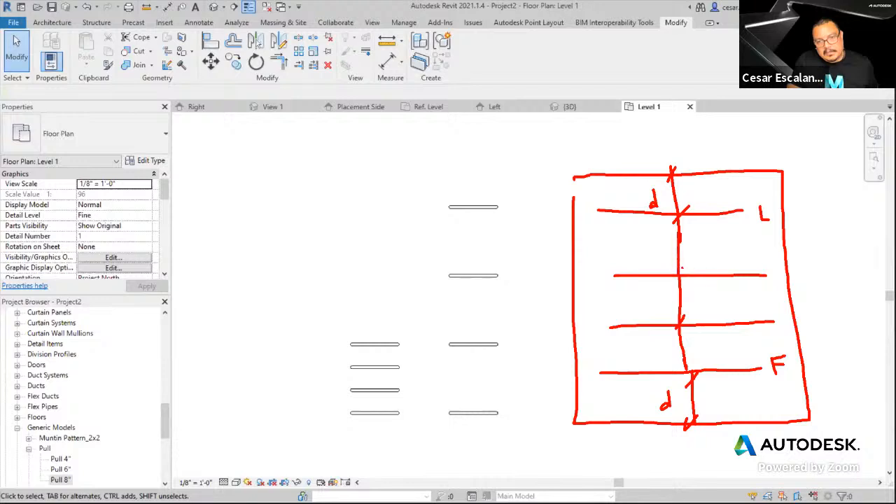
left_click_drag(683, 268, 669, 287)
mouse_move(654, 231)
left_mouse_down()
mouse_move(648, 266)
mouse_move(661, 315)
left_mouse_up()
left_click_drag(662, 345, 665, 364)
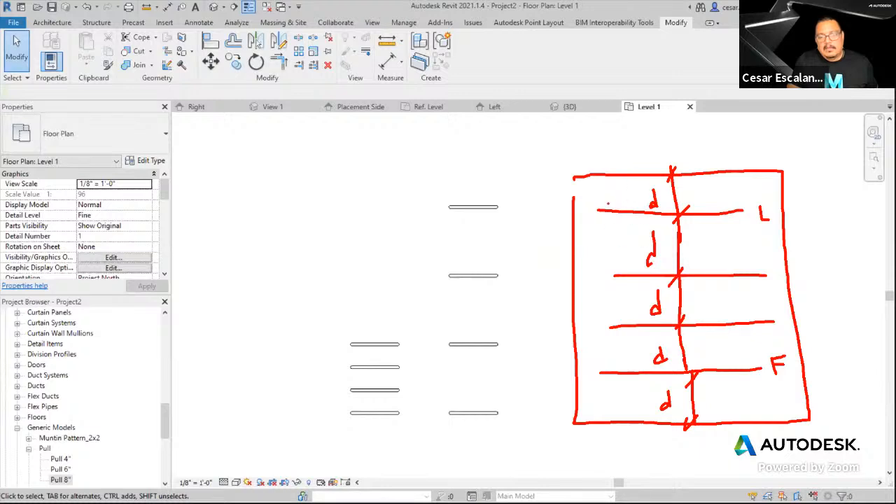
mouse_move(539, 291)
left_mouse_down()
mouse_move(537, 308)
mouse_move(552, 306)
mouse_move(613, 228)
left_mouse_up()
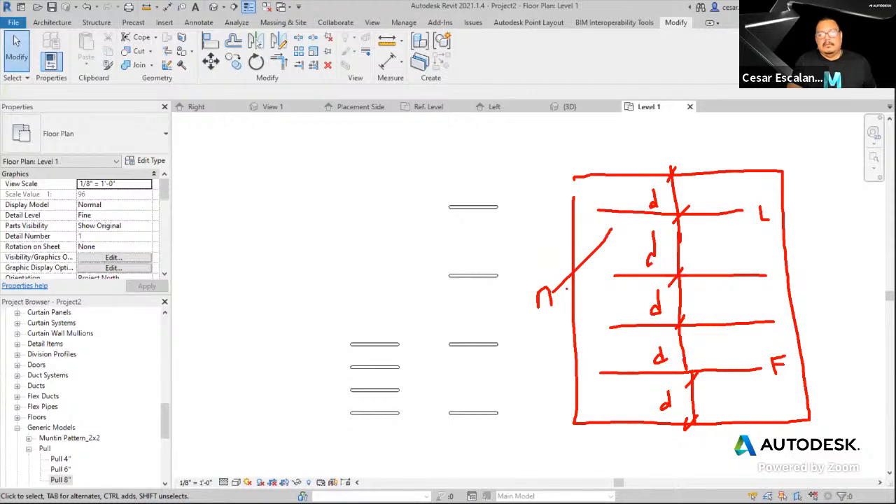
mouse_move(554, 294)
left_mouse_down()
mouse_move(619, 282)
mouse_move(623, 312)
left_mouse_up()
mouse_move(563, 312)
left_mouse_down()
mouse_move(615, 364)
mouse_move(626, 417)
left_mouse_up()
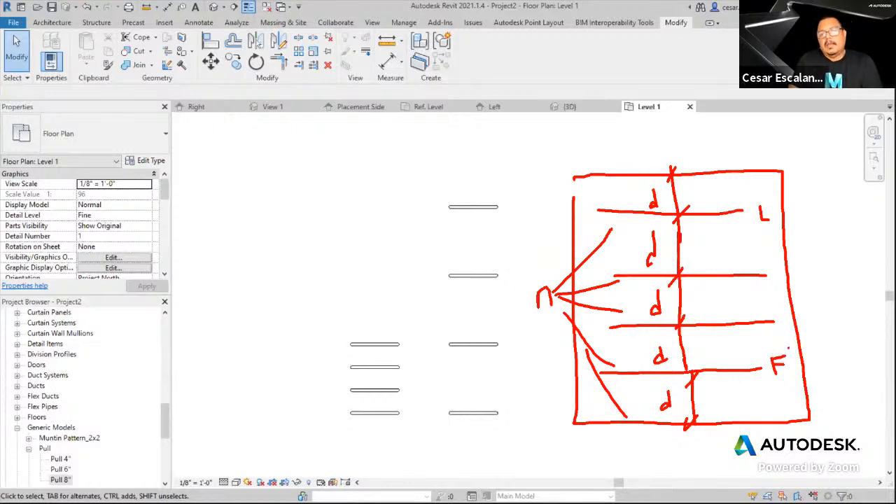
mouse_move(789, 348)
left_mouse_down()
mouse_move(767, 354)
mouse_move(800, 353)
left_mouse_up()
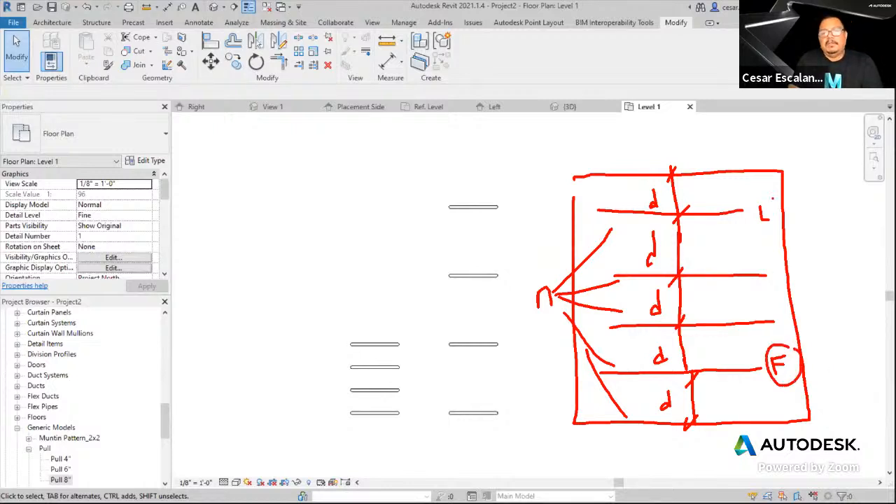
mouse_move(773, 199)
left_mouse_down()
mouse_move(757, 233)
mouse_move(780, 202)
left_mouse_up()
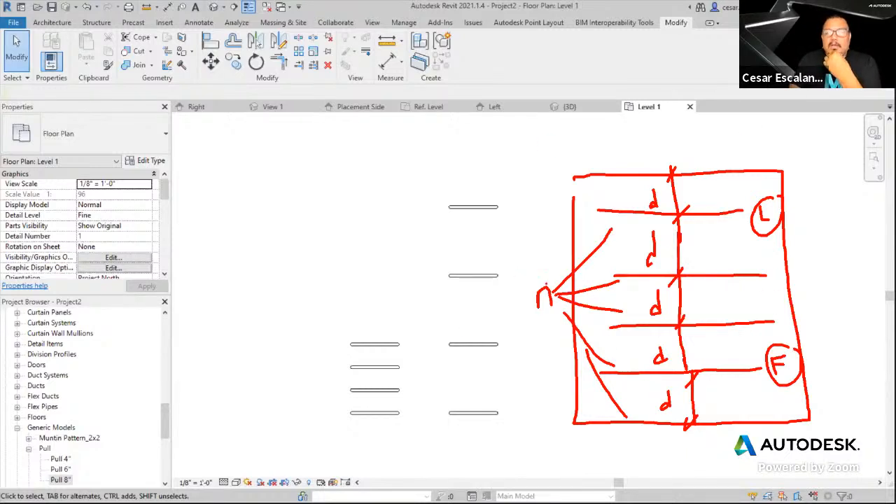
mouse_move(540, 277)
left_mouse_down()
mouse_move(536, 326)
mouse_move(545, 271)
left_mouse_up()
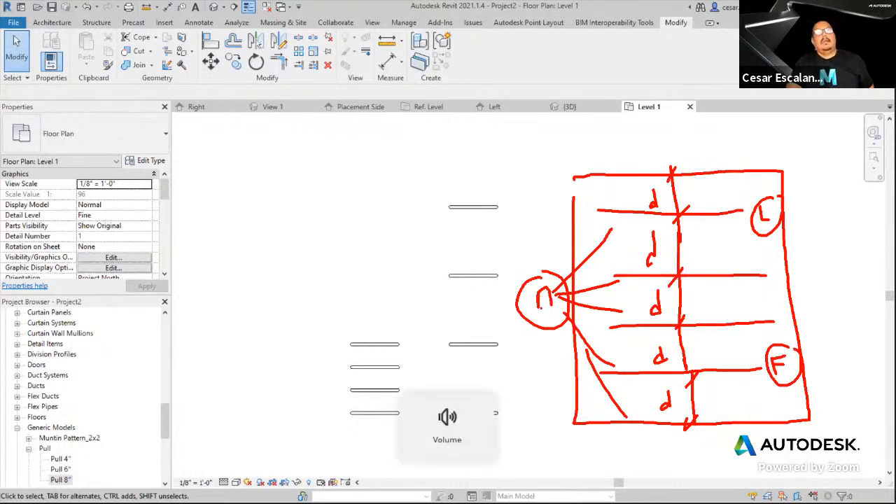
key("Escape")
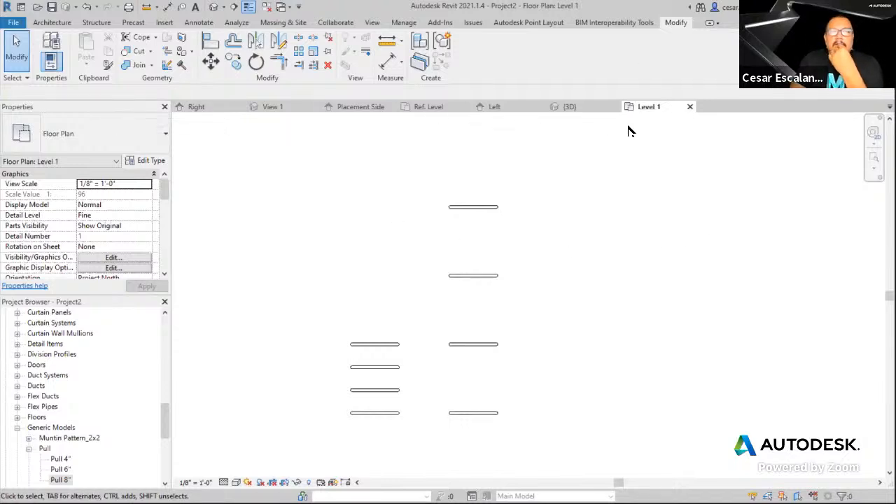
Close the pull array test project and open the Ref. Level floor plan of the Wall_Cabinet family
left_click(691, 106)
left_click(472, 258)
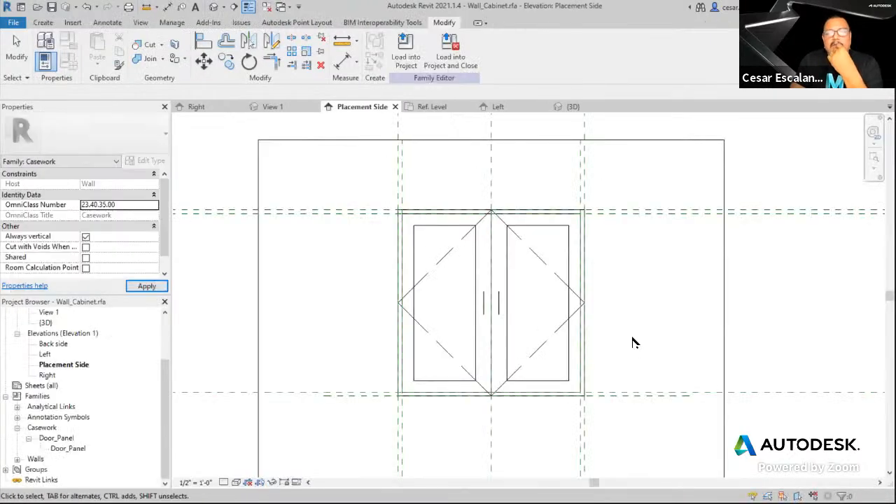
scroll(632, 343, "down", 2)
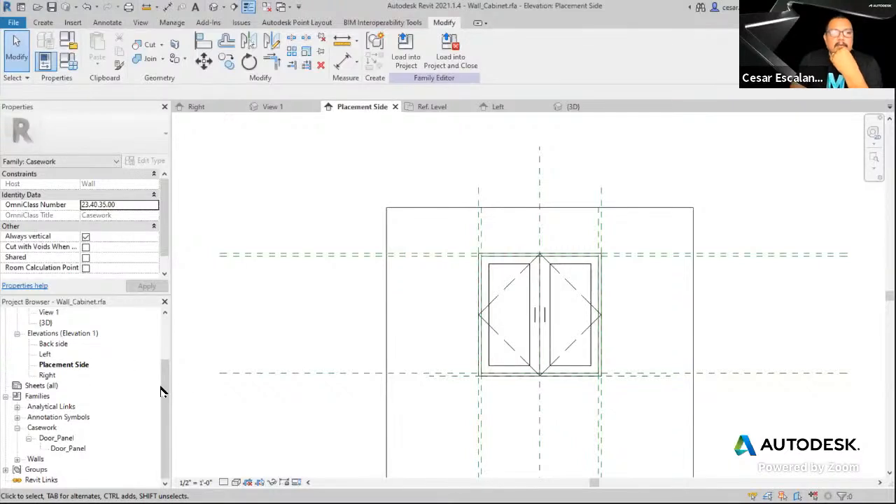
left_click_drag(165, 391, 175, 311)
double_click(55, 334)
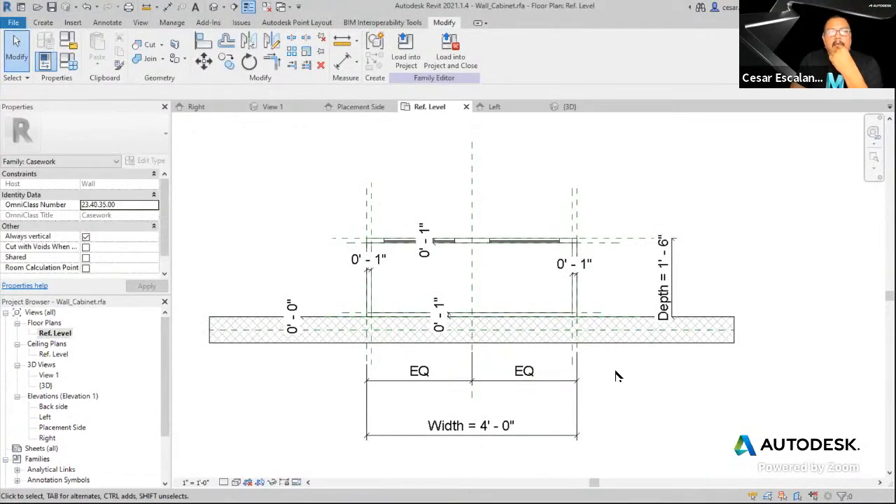
left_click(42, 23)
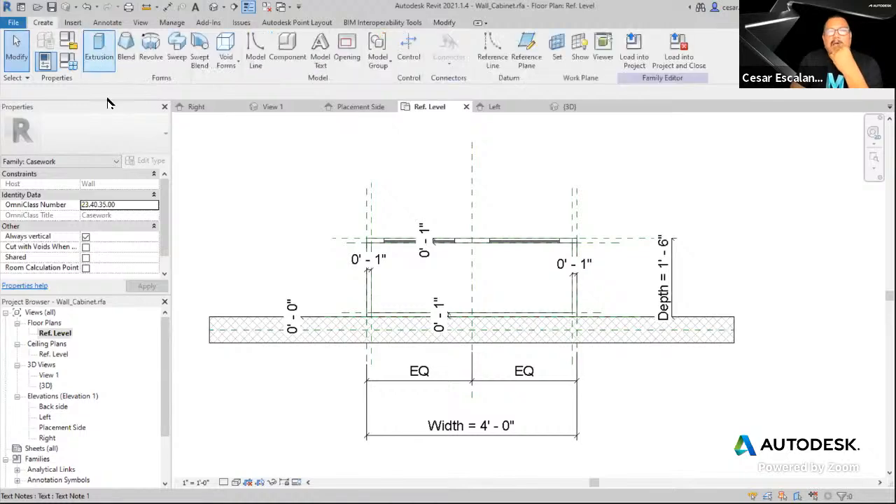
Set the active work plane to Reference Plane : Bottom
left_click(557, 55)
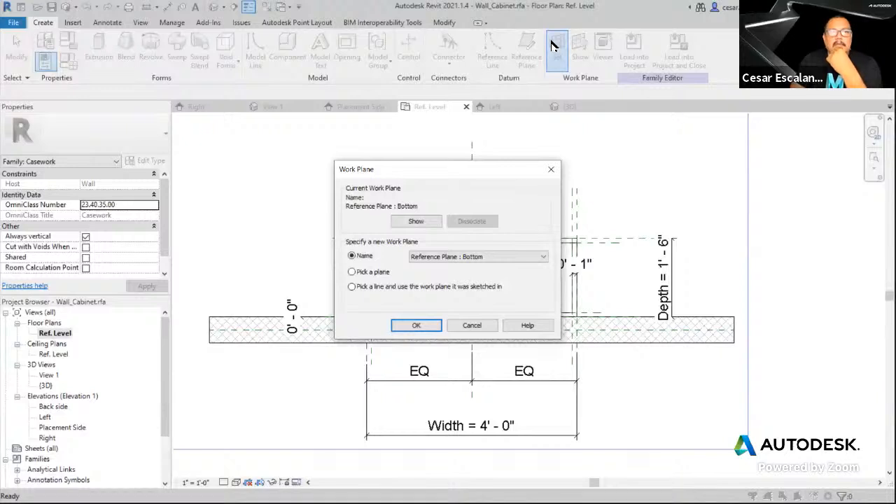
left_click(488, 257)
left_click(452, 289)
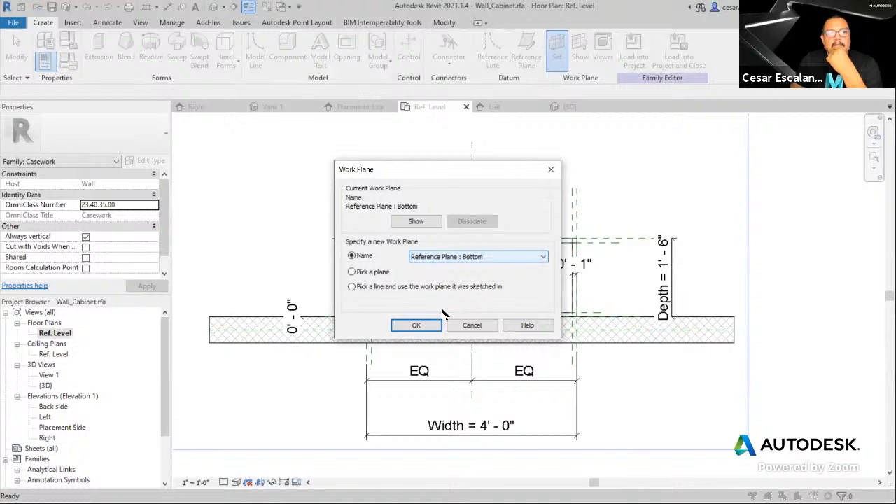
left_click(411, 324)
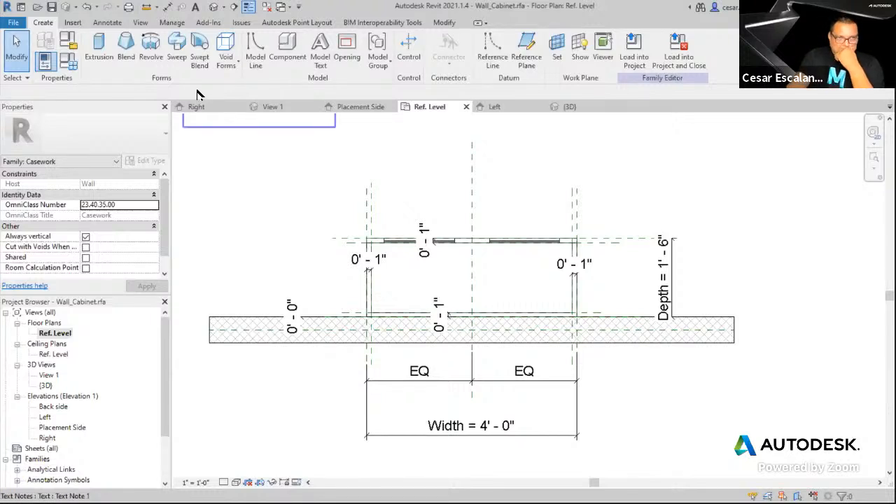
Load the Shelf.rfa family from the Oxman_Fall folder into the cabinet family
left_click(74, 23)
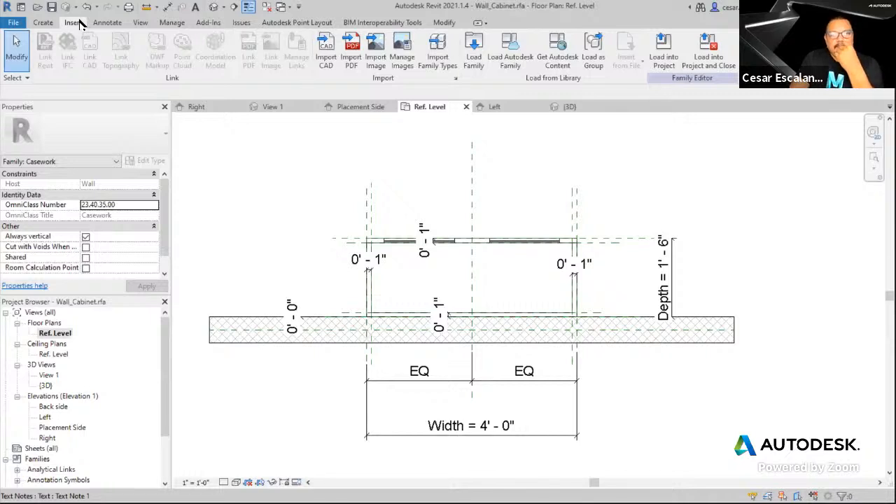
left_click(667, 56)
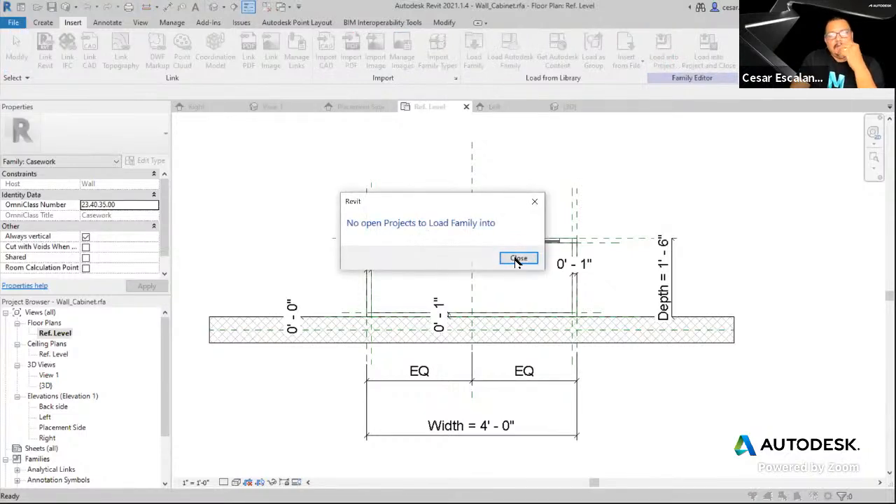
left_click(518, 258)
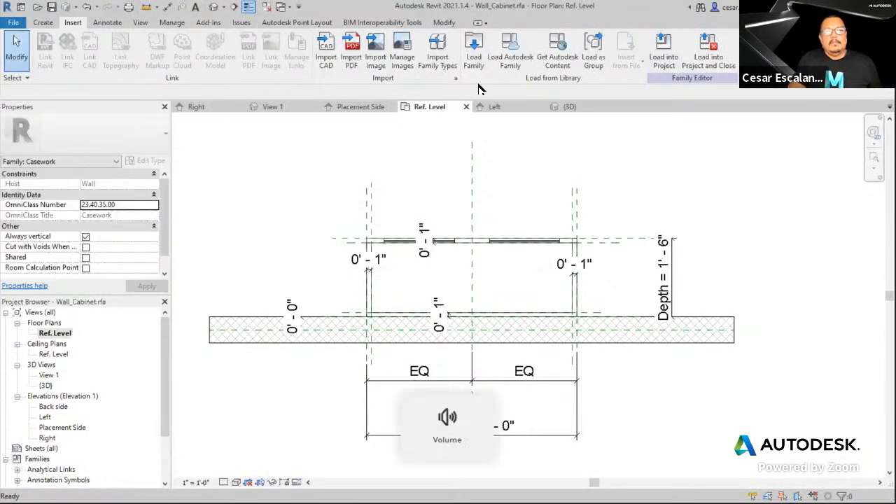
left_click(476, 57)
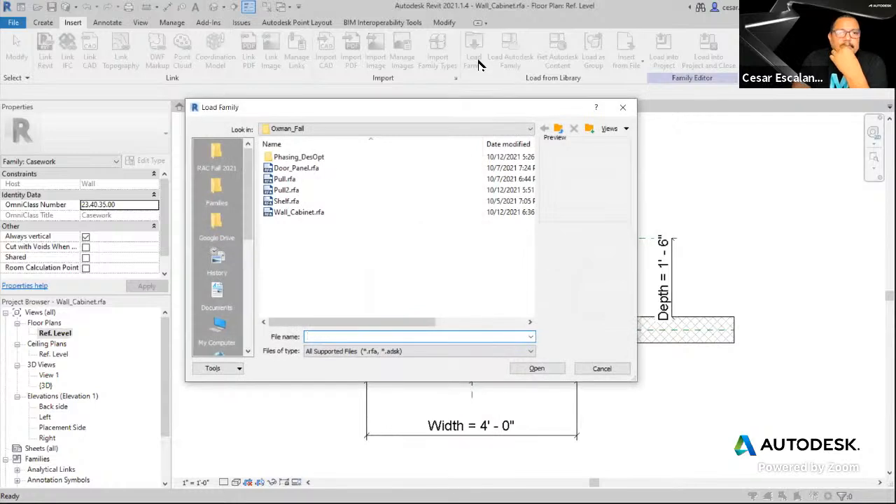
left_click(283, 201)
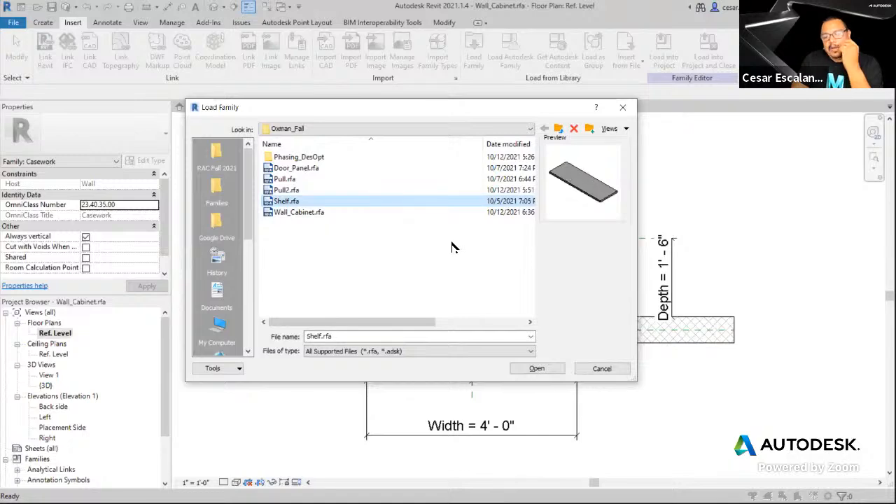
left_click(541, 369)
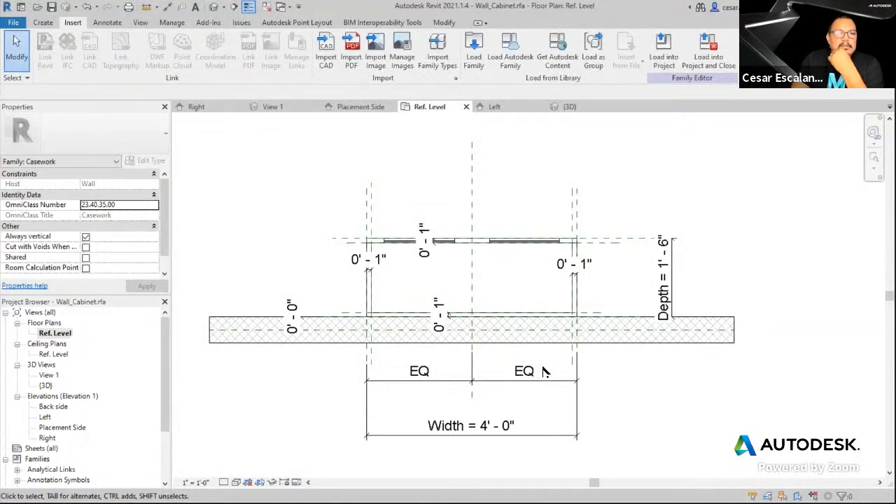
Place one Shelf component in the Ref. Level plan, centred on the Center (Left/Right) plane and outside the cabinet's front edge
scroll(161, 470, "down", 3)
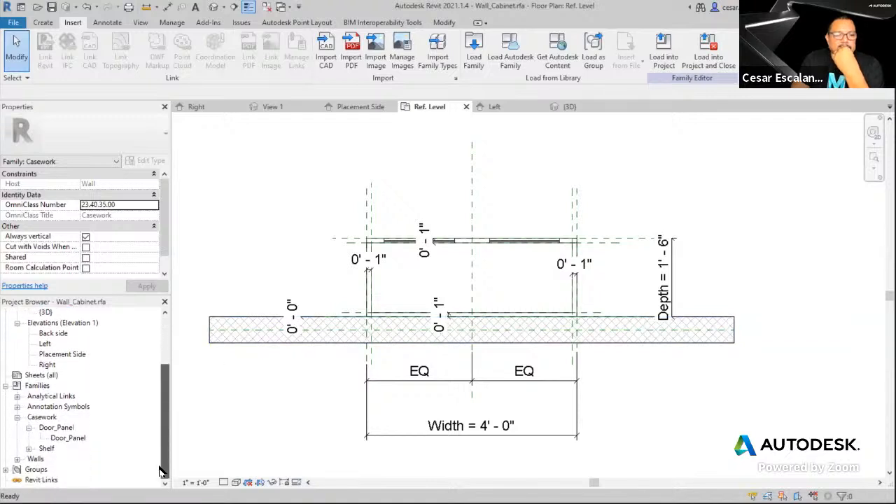
left_click_drag(160, 467, 161, 473)
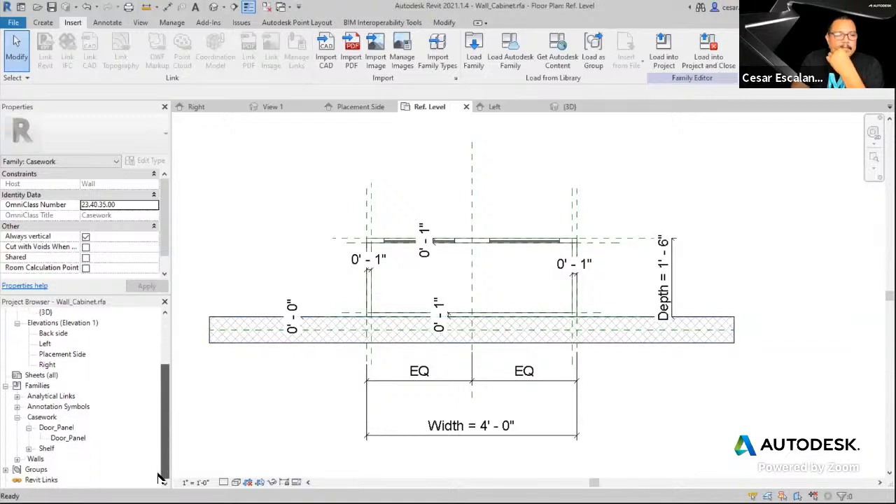
left_click(29, 449)
left_click(49, 417)
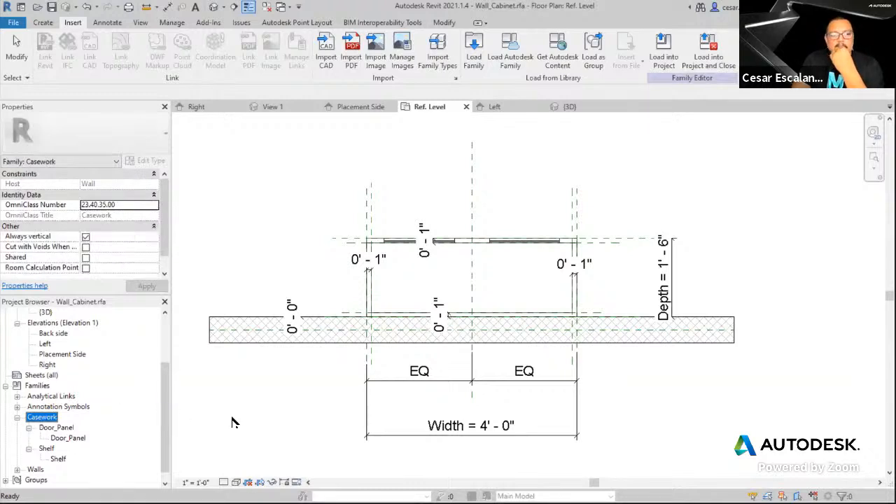
left_click(58, 459)
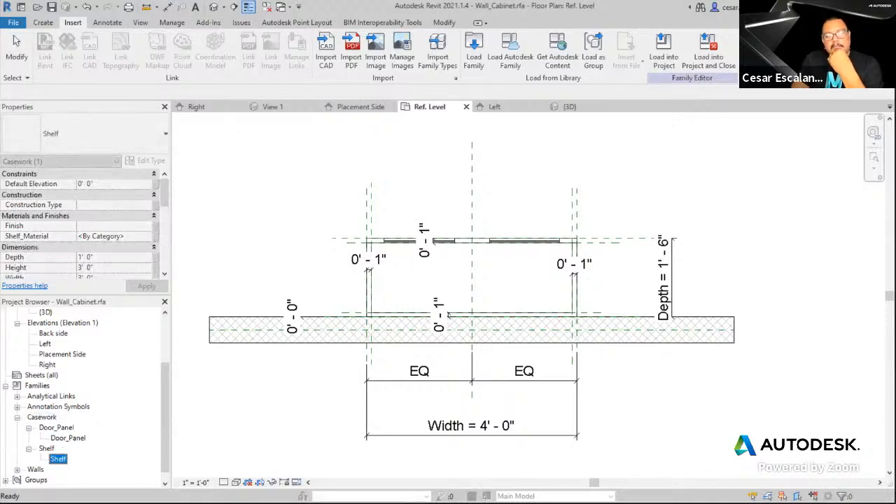
left_click_drag(58, 459, 448, 180)
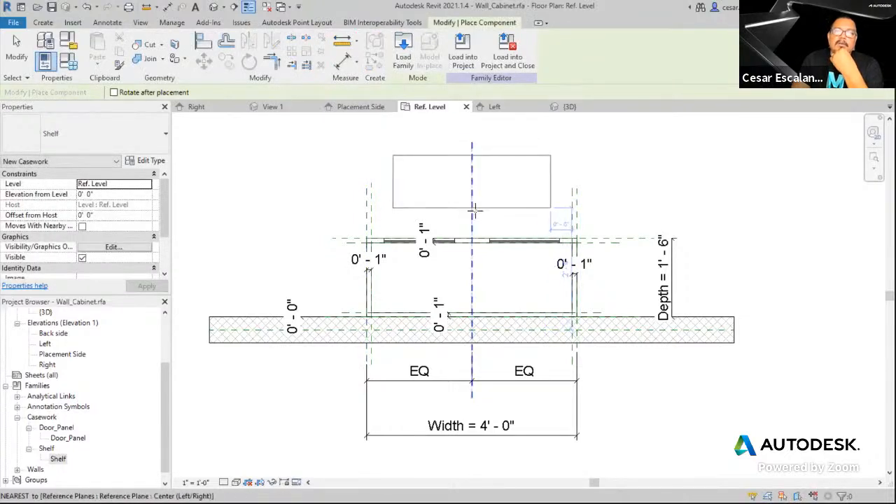
left_click(475, 210)
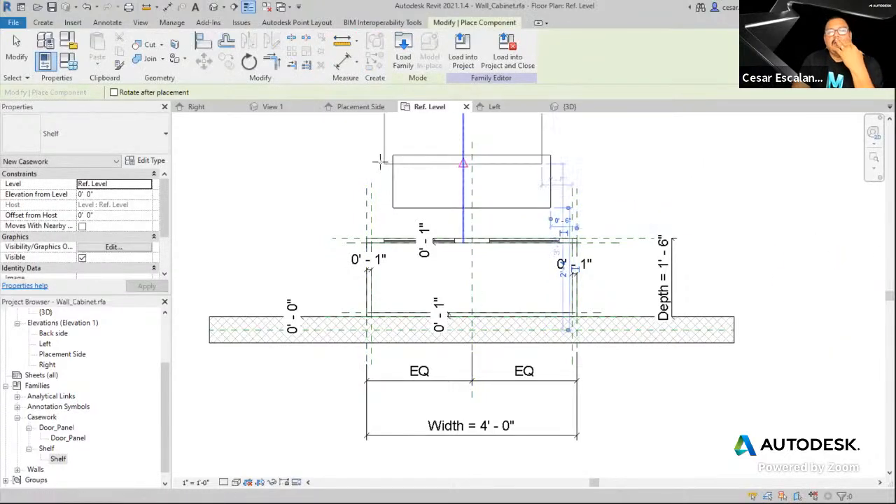
left_click(12, 54)
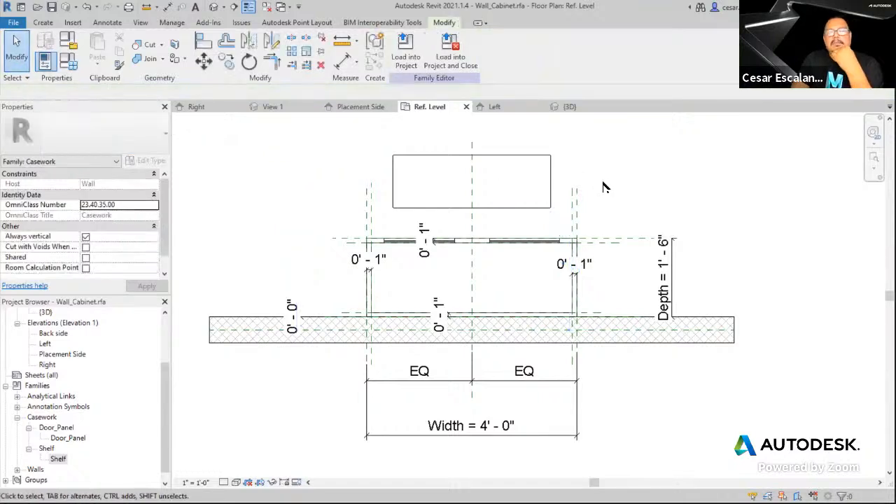
Select the placed shelf and check the cabinet's family type parameters without changing them
left_click(548, 212)
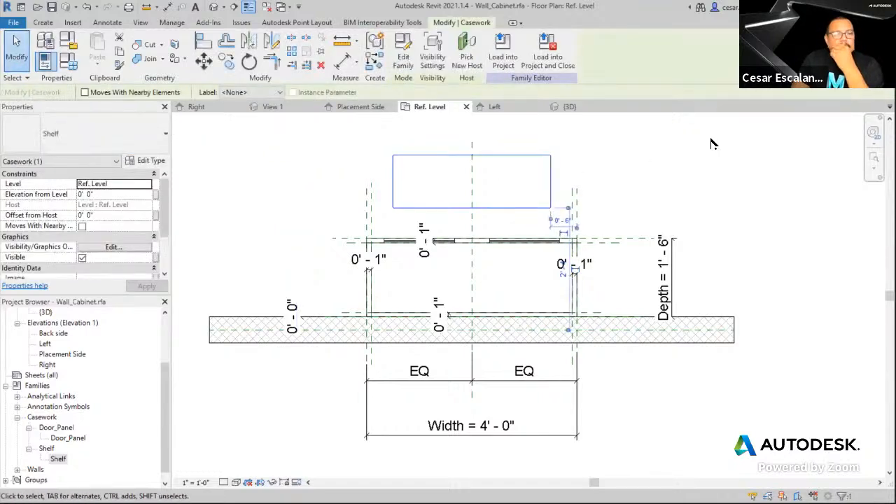
left_click(630, 168)
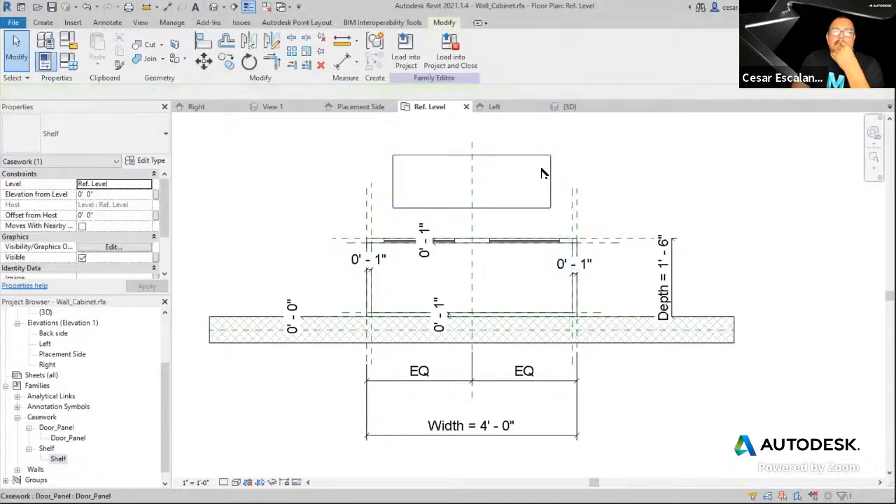
left_click(482, 196)
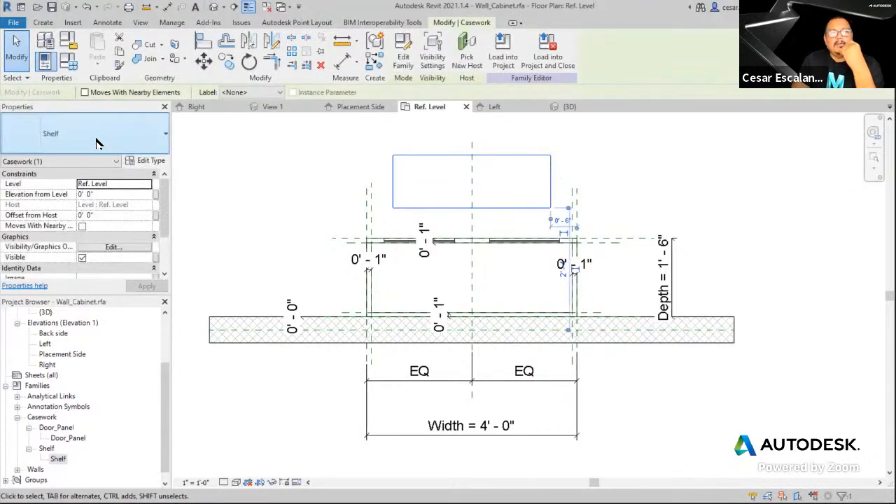
left_click(69, 63)
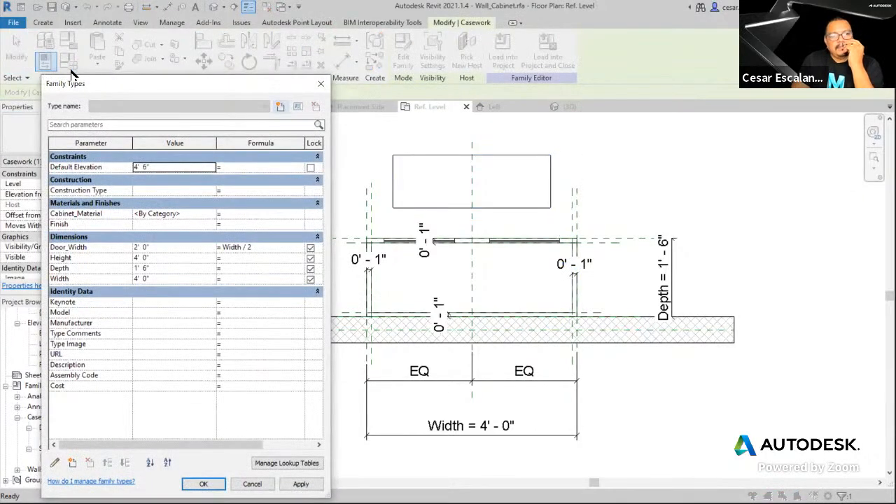
left_click(252, 484)
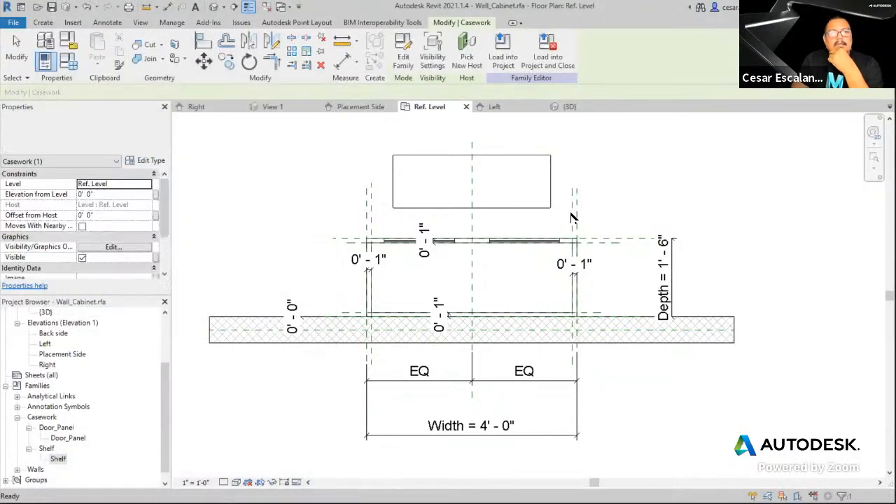
Examine the placed shelf's type properties, including its material, depth, height and width parameters, against the plan
left_click(552, 180)
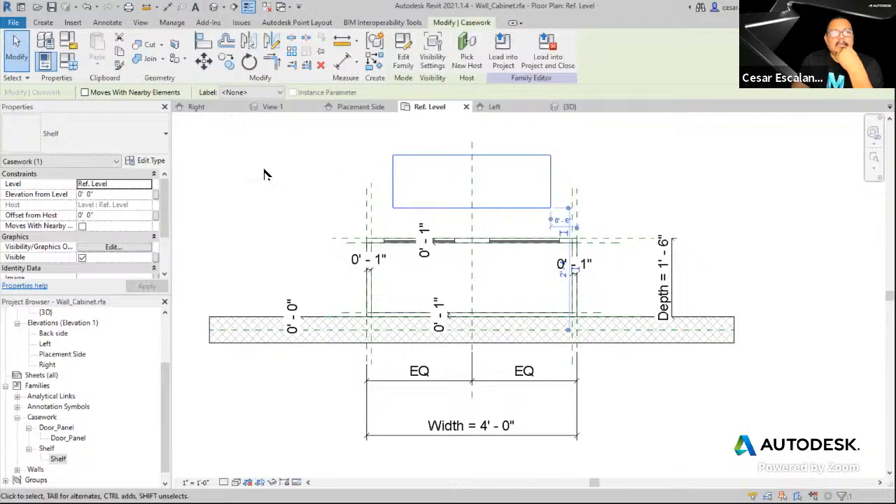
left_click(149, 162)
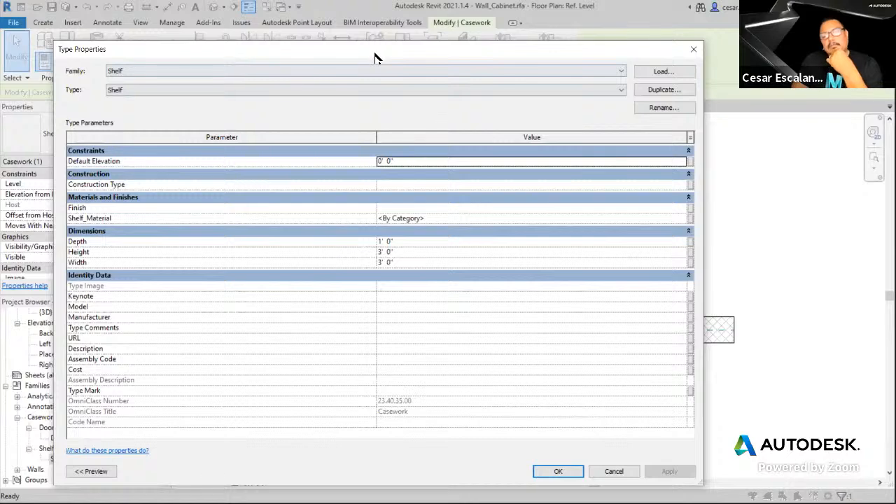
left_click_drag(375, 58, 413, 356)
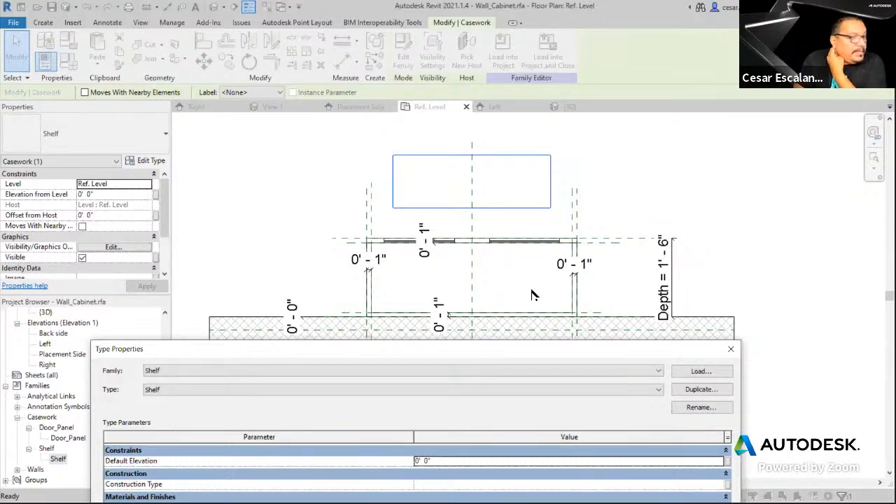
left_click_drag(489, 343, 528, 184)
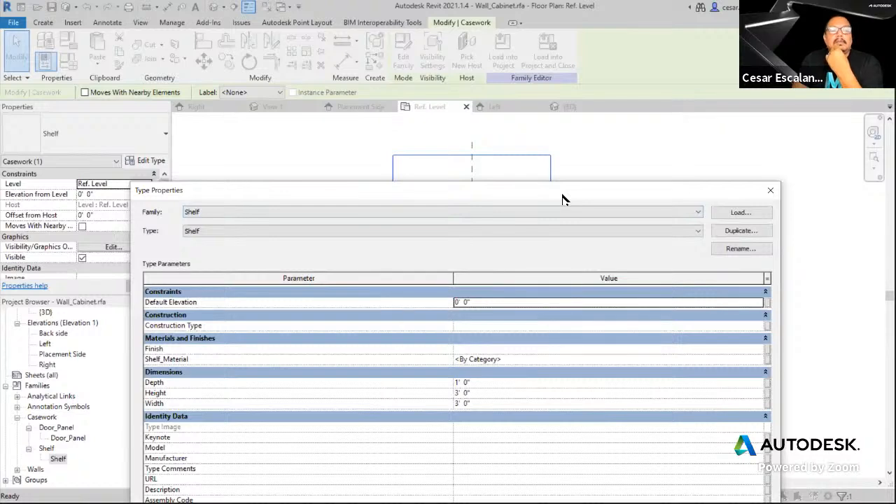
left_click_drag(561, 200, 546, 274)
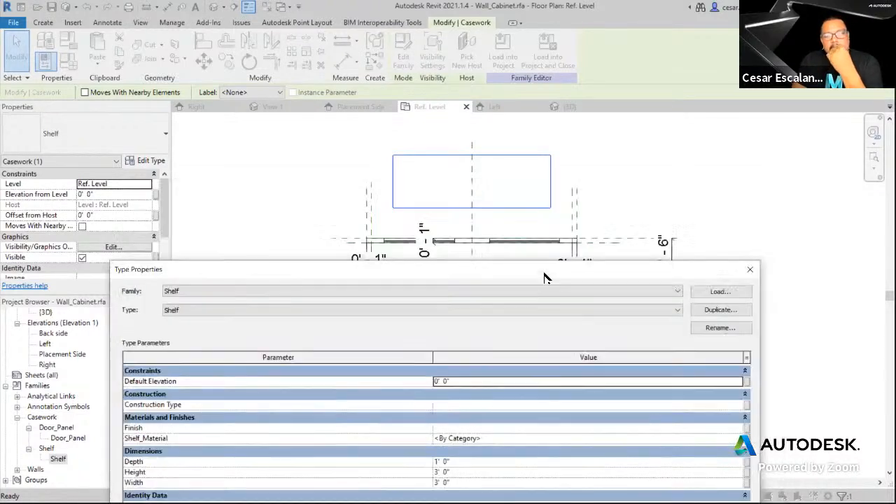
left_click(749, 269)
left_click(755, 226)
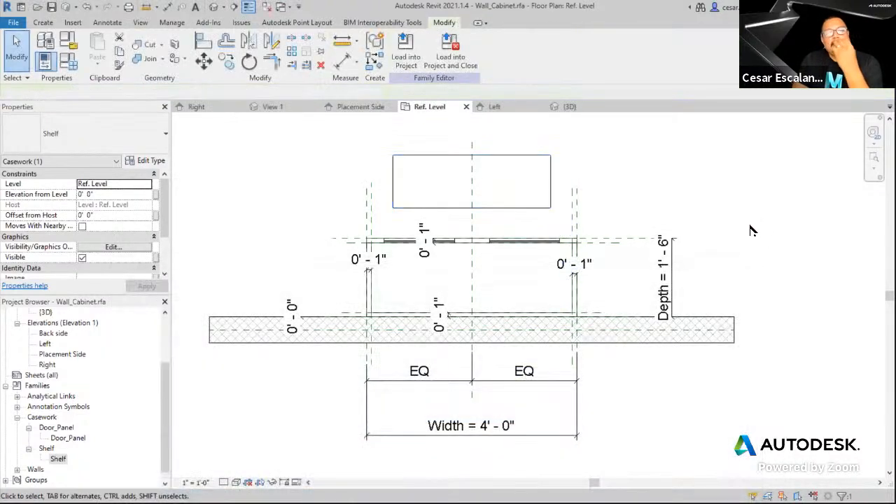
Review the cabinet's family parameters and where new ones can be added, leaving the family types unchanged
left_click(69, 65)
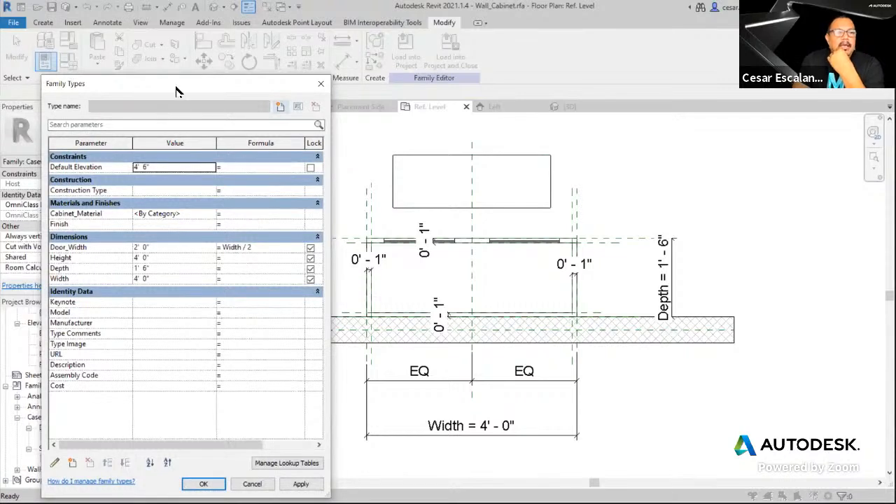
left_click_drag(177, 91, 250, 45)
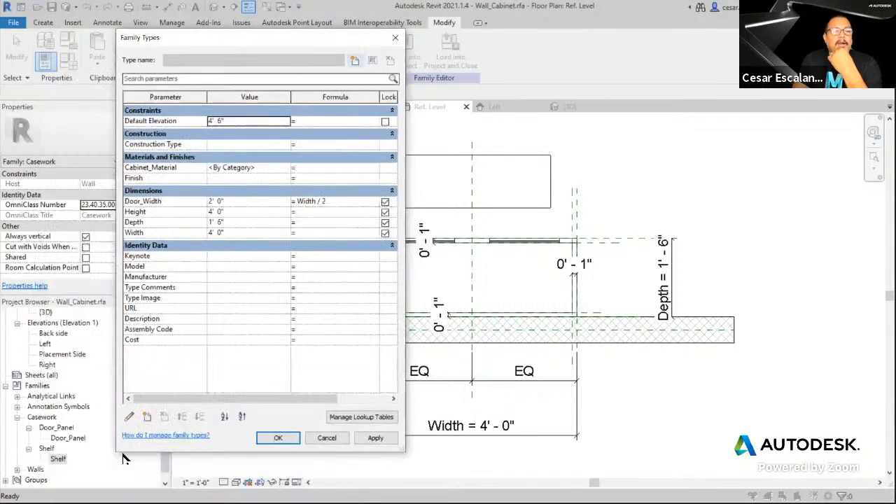
left_click(147, 417)
mouse_move(149, 406)
left_mouse_down()
mouse_move(151, 425)
mouse_move(168, 371)
mouse_move(194, 399)
mouse_move(279, 396)
left_mouse_up()
key("BackSpace")
type("para")
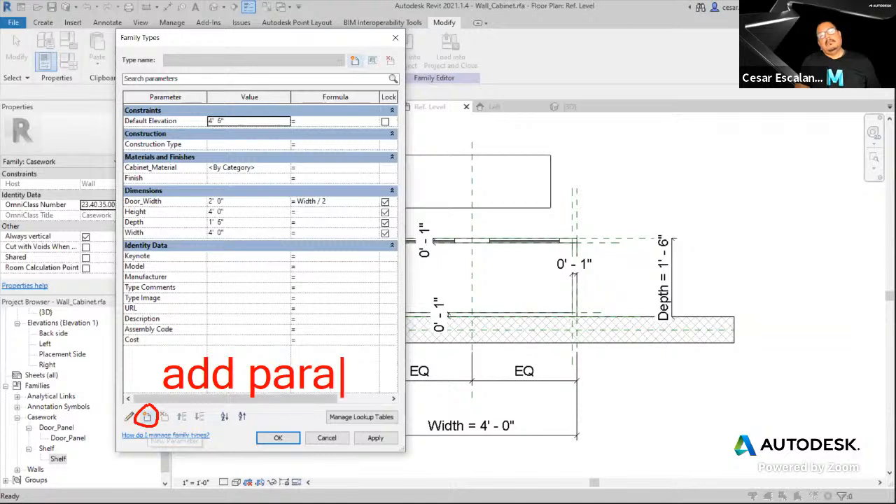
type("meteres")
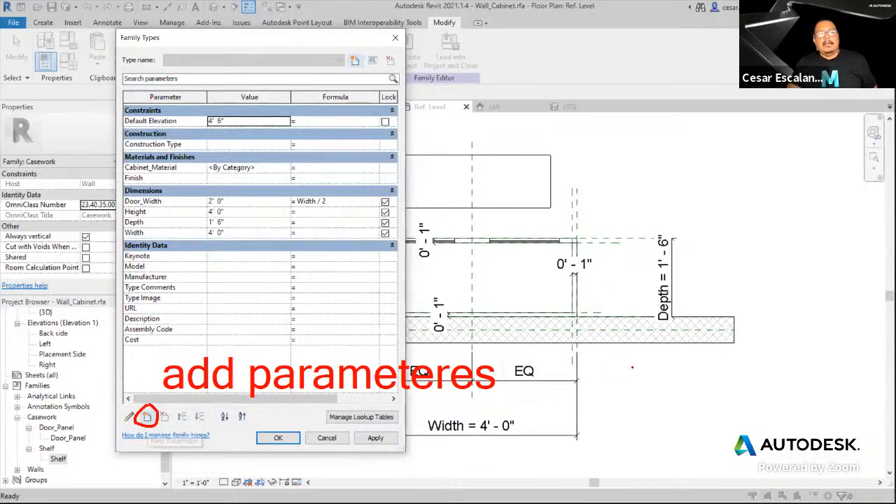
key("Escape")
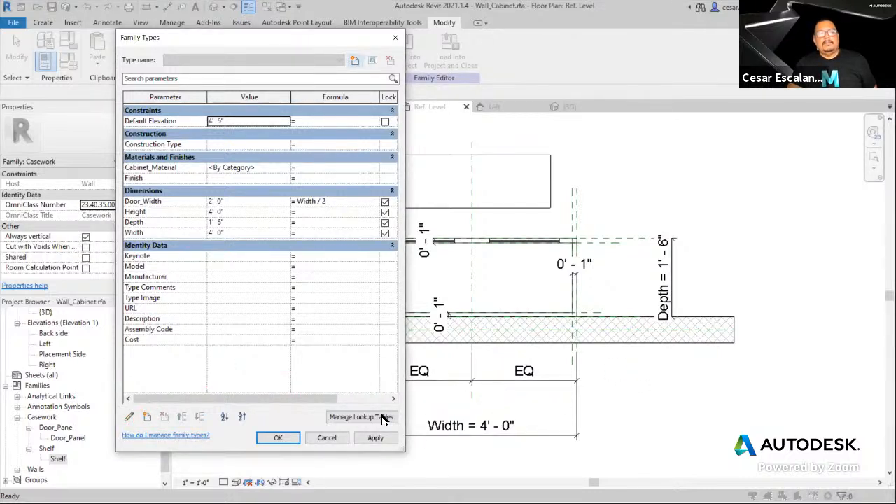
left_click(339, 437)
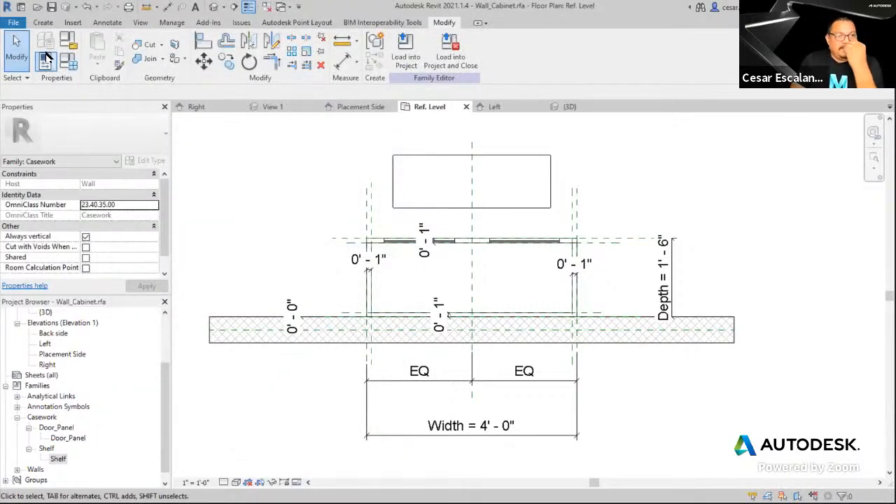
Open a new family from the Casework.rft template, look over its default reference planes, and close it without saving
left_click(13, 22)
mouse_move(68, 72)
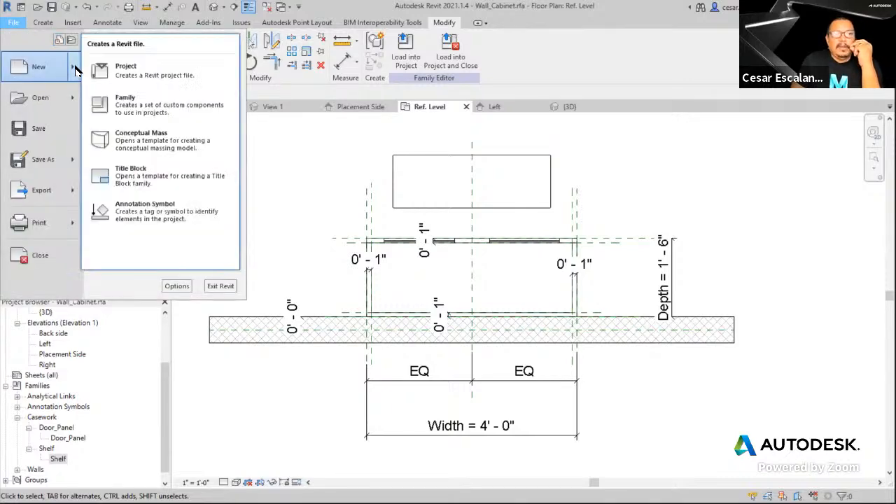
left_click(140, 101)
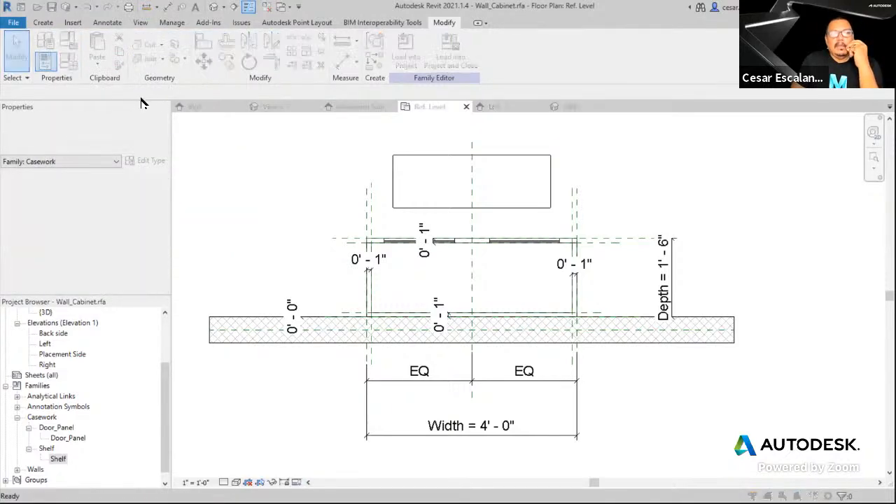
double_click(217, 213)
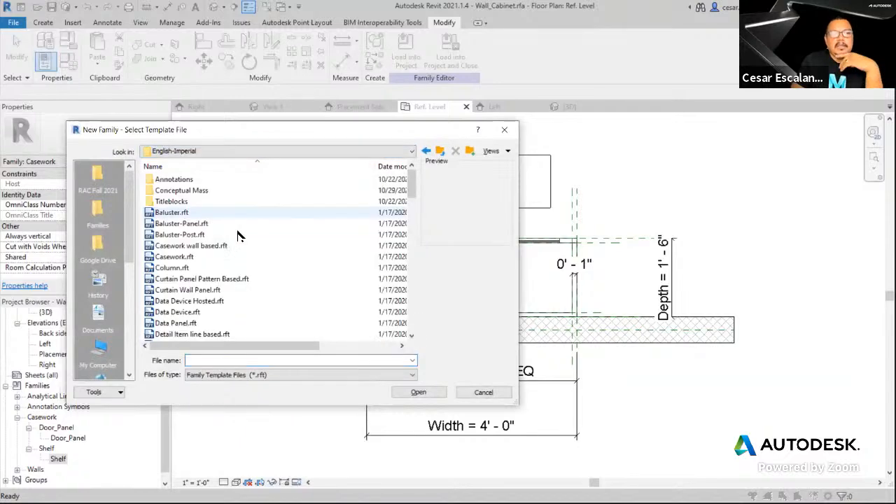
left_click(180, 257)
left_click(418, 391)
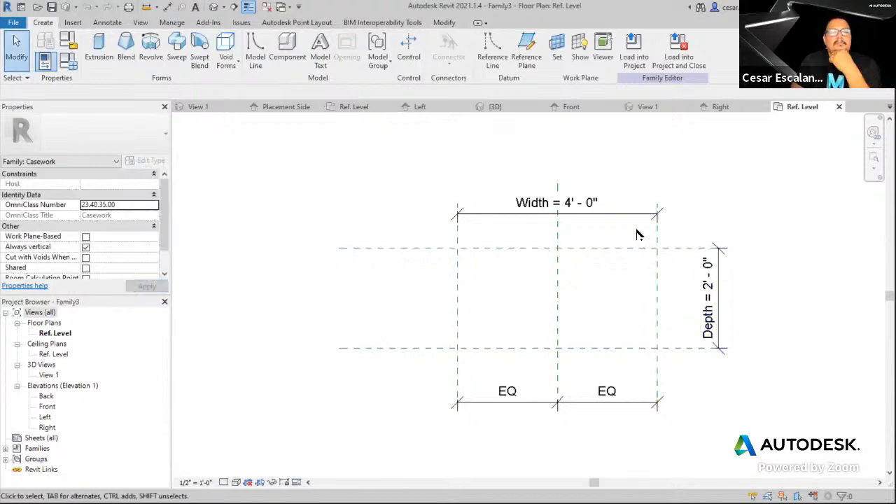
left_click(839, 107)
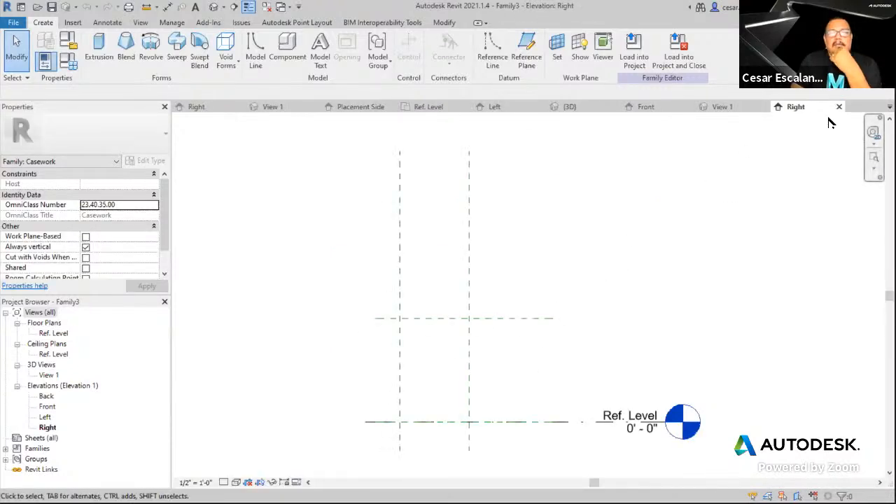
left_click(14, 22)
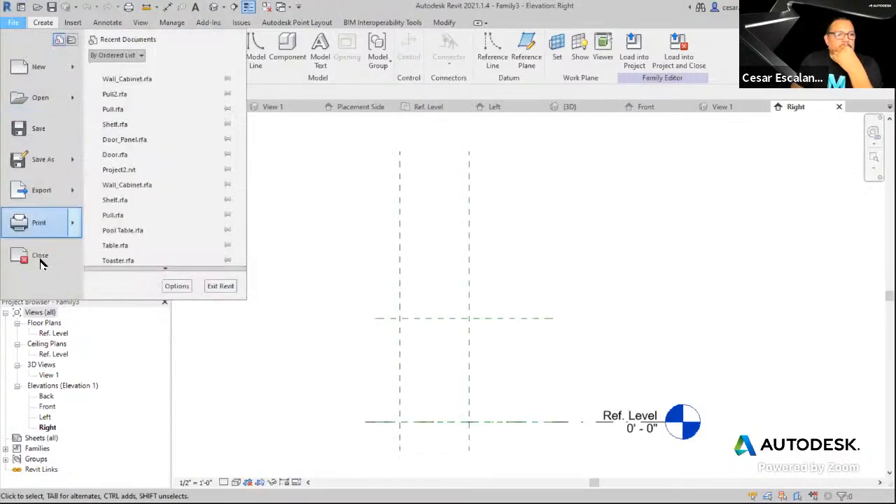
left_click(40, 259)
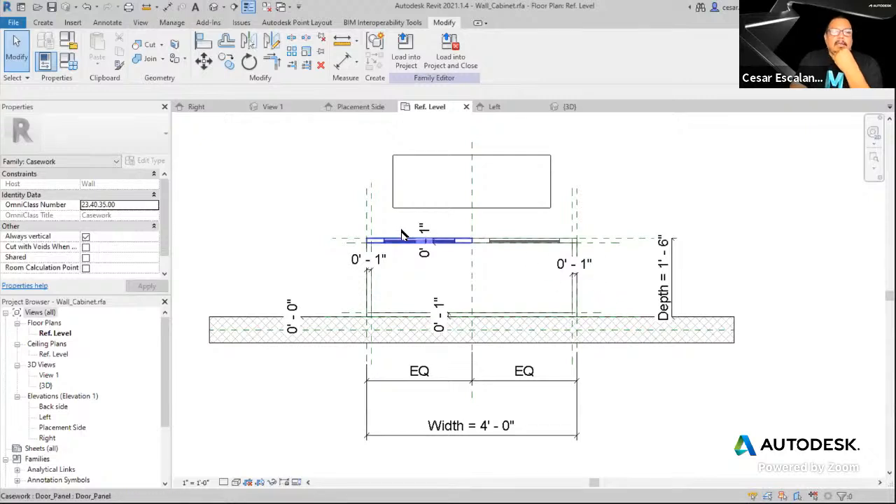
Add a Length type parameter named Shelf_Width under Dimensions in the cabinet's family types
left_click(425, 210)
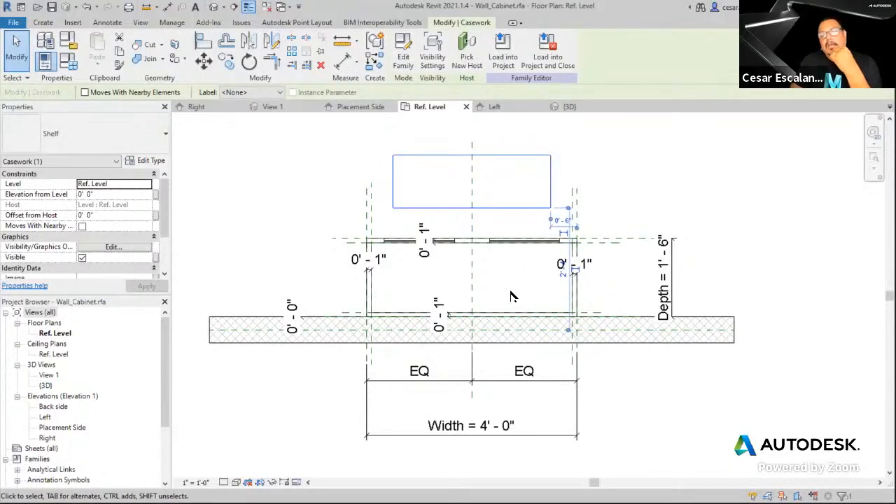
left_click(70, 61)
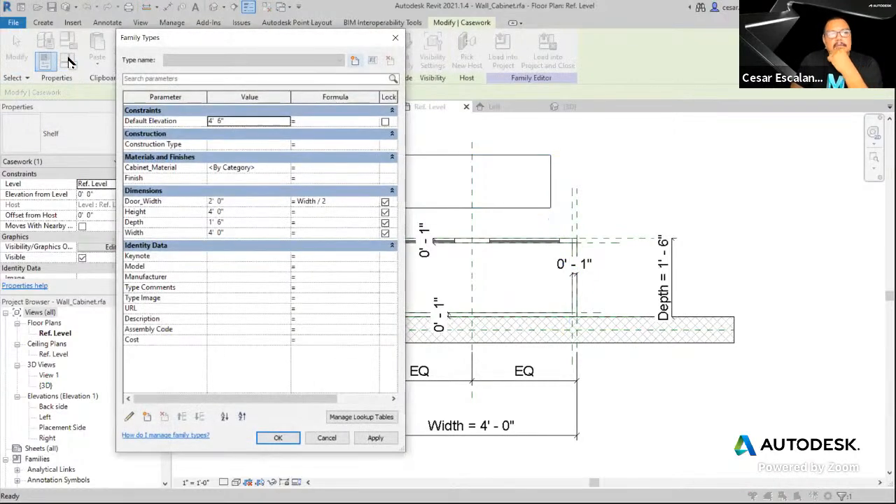
left_click(148, 419)
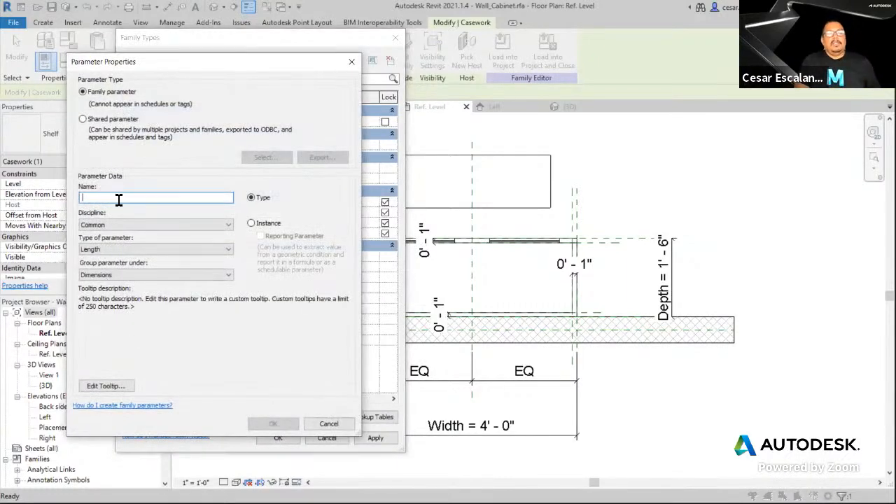
type("Shelf_Width")
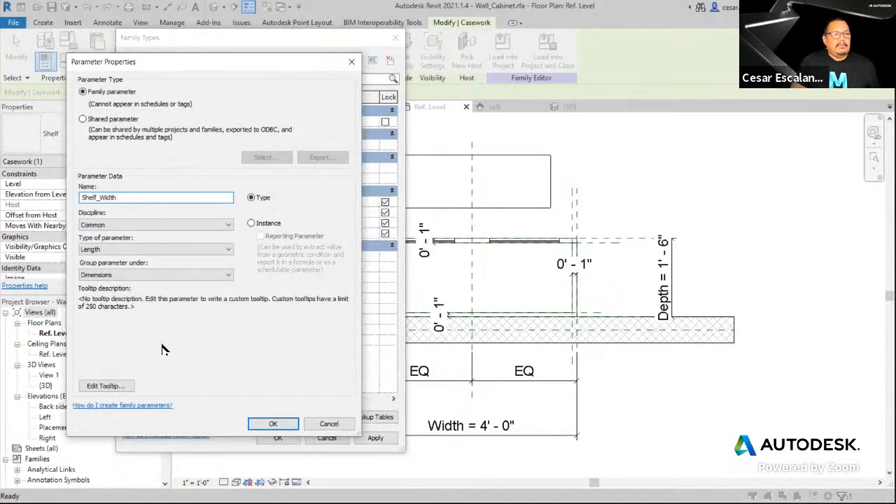
left_click(273, 424)
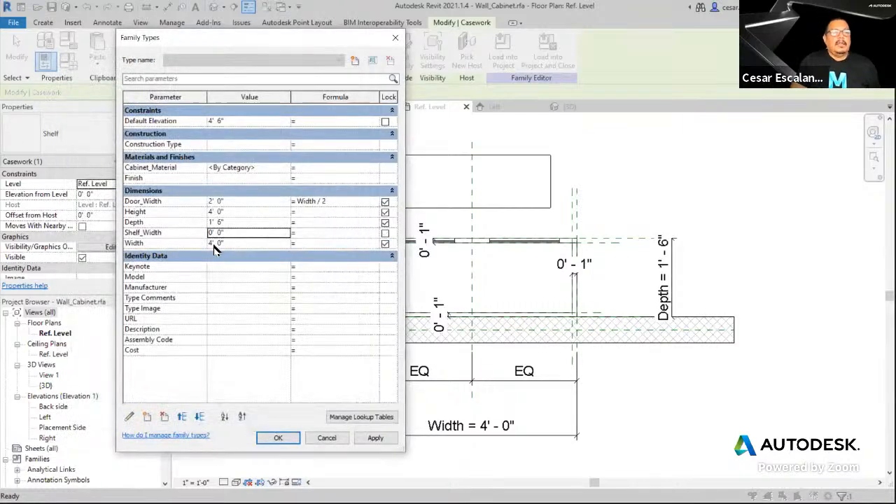
Add a second Length type parameter named Shelf_Depth under Dimensions
left_click(147, 415)
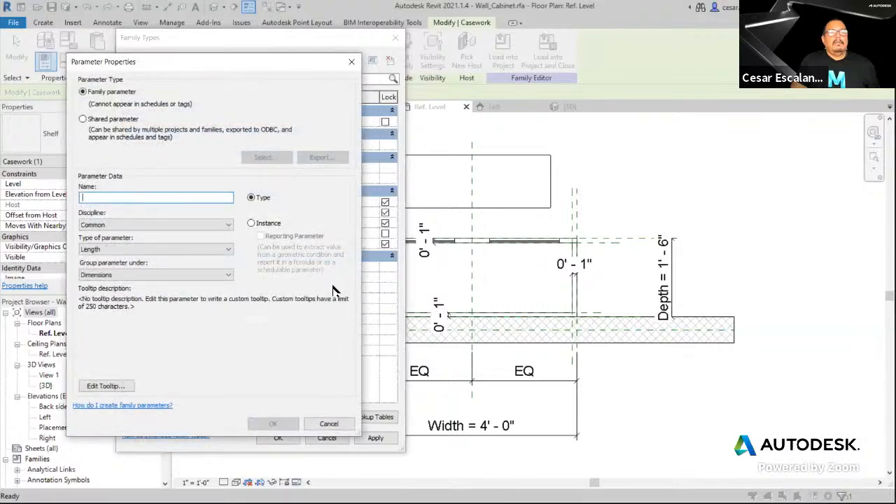
type("Shelf_Dep")
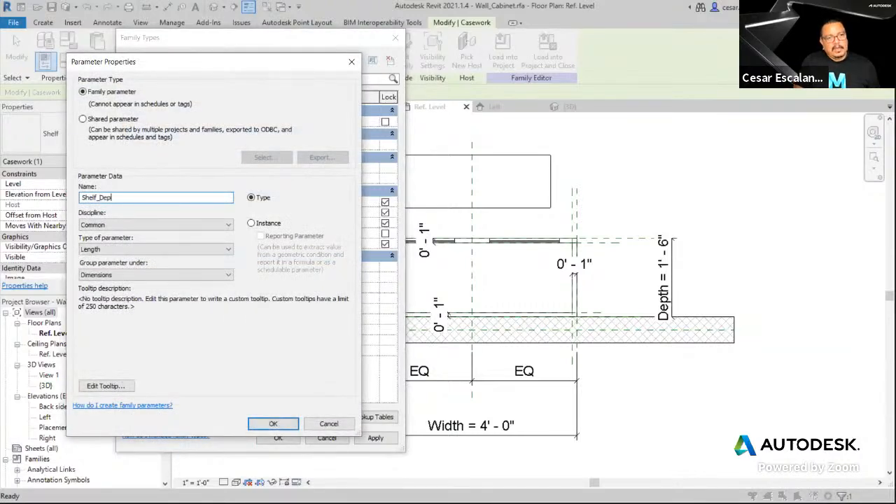
type("th")
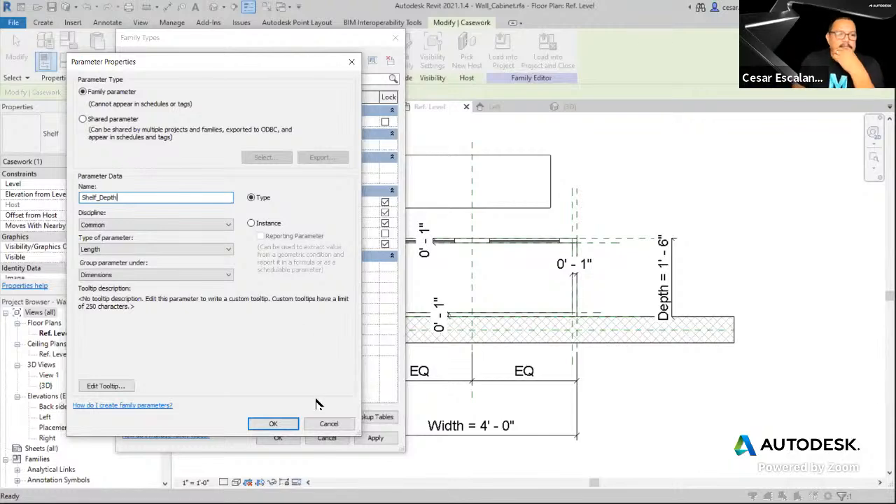
left_click(287, 425)
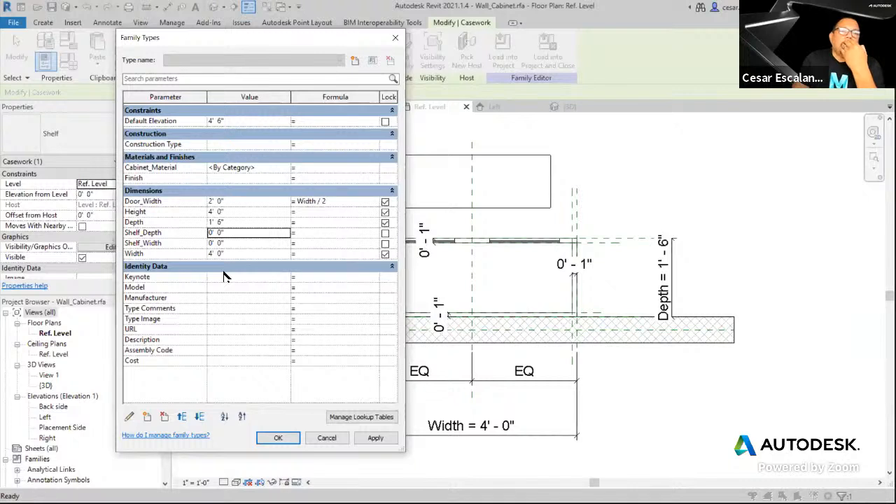
Reorder the Dimensions parameters so that Shelf_Width and Shelf_Depth follow Width
left_click(147, 234)
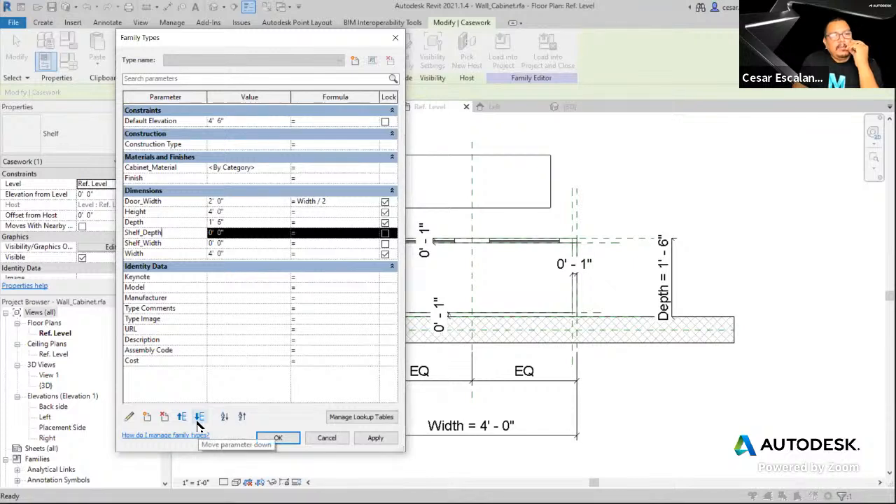
left_click(199, 417)
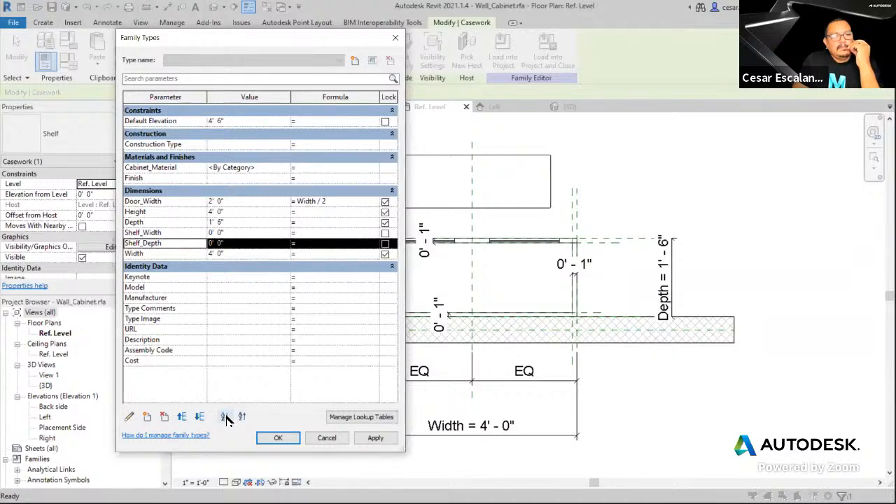
left_click(198, 417)
left_click(159, 234)
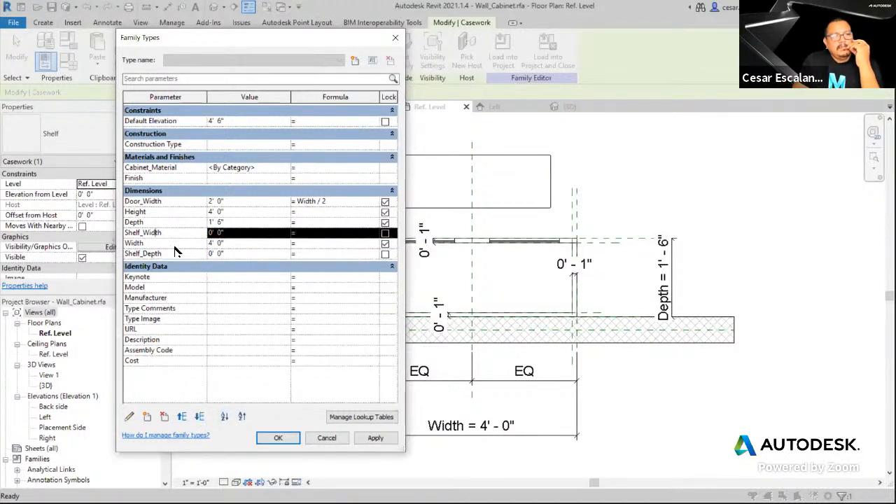
left_click(200, 417)
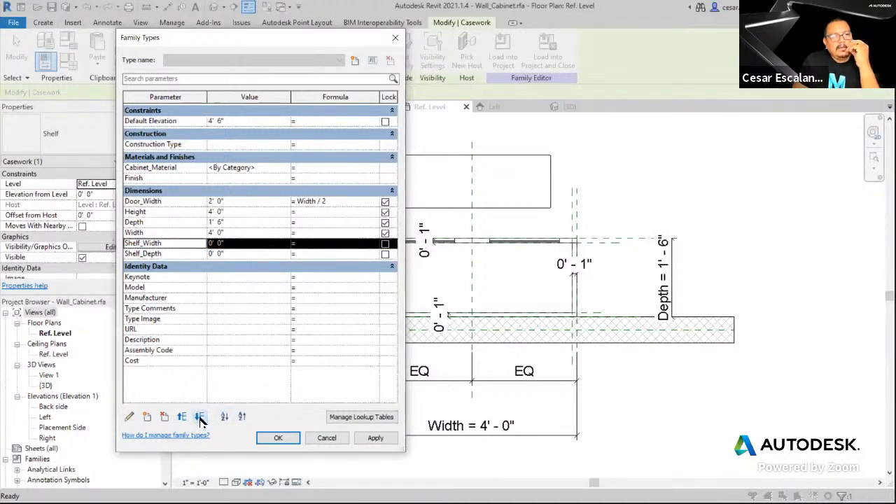
Set the formulas Shelf_Width = Width - 0' 2" and Shelf_Depth = Depth - 0' 2", and apply them to the family
left_click(167, 201)
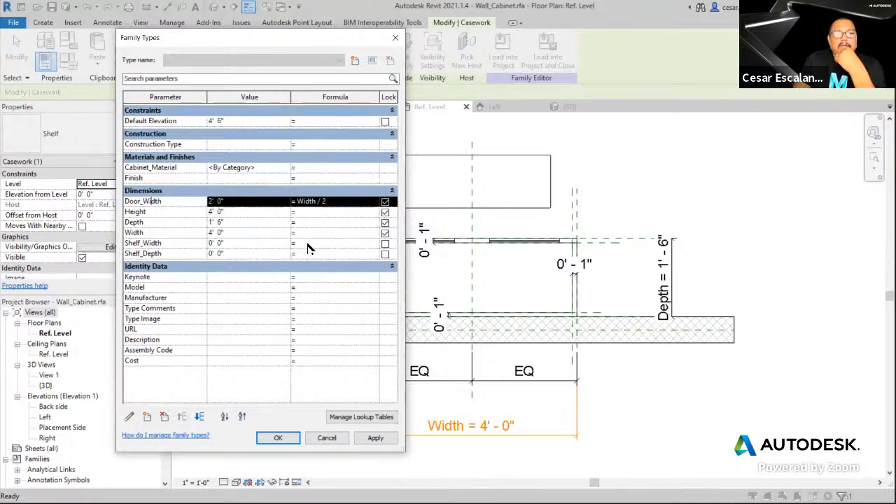
left_click(336, 243)
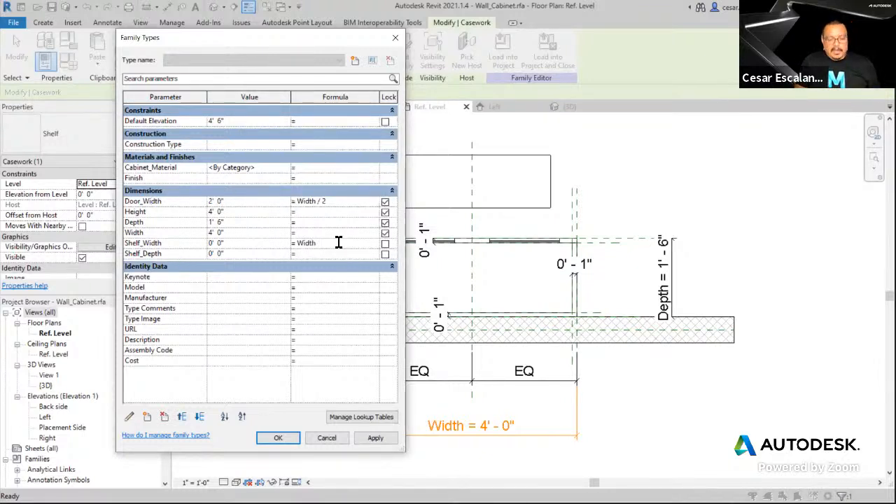
type("Width-2")
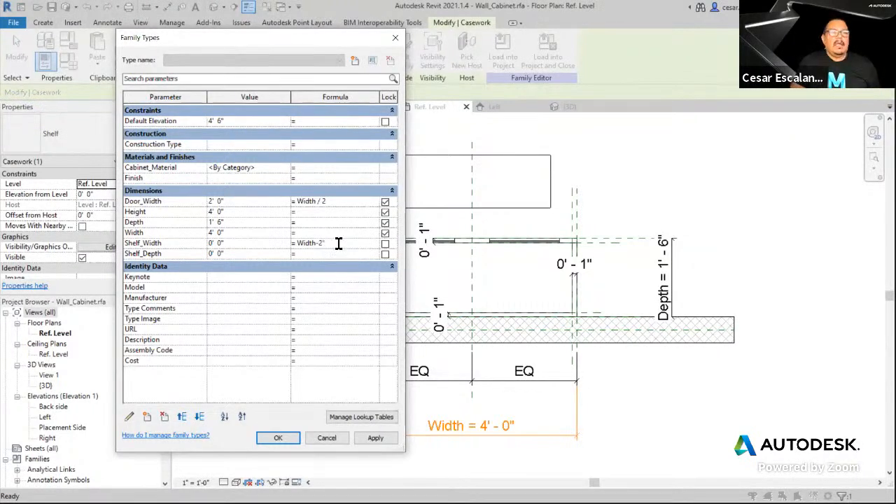
left_click(336, 256)
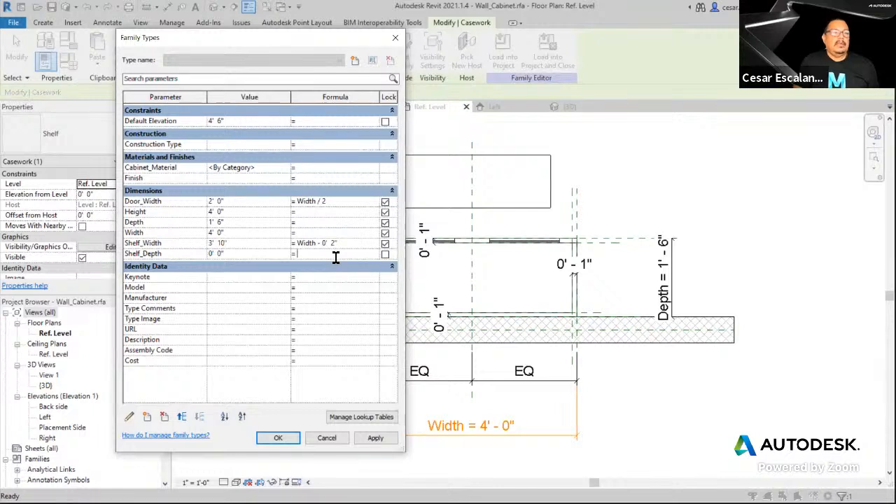
type("Depth-2\"")
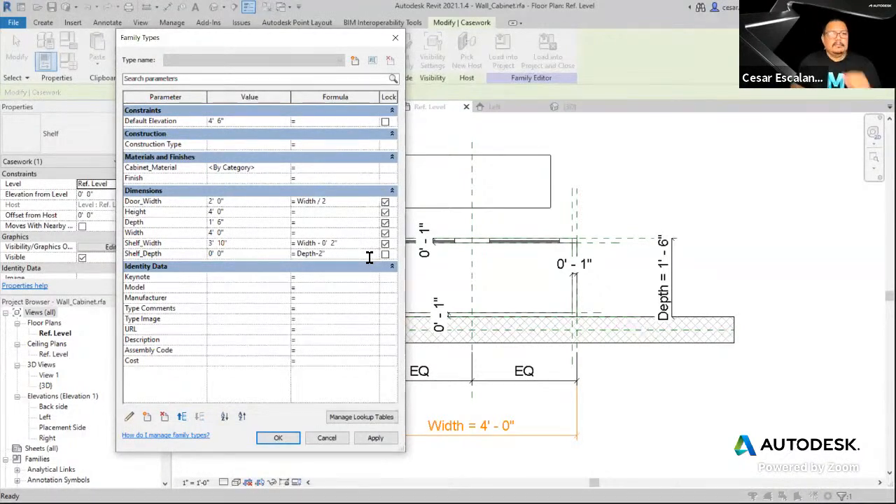
left_click(354, 247)
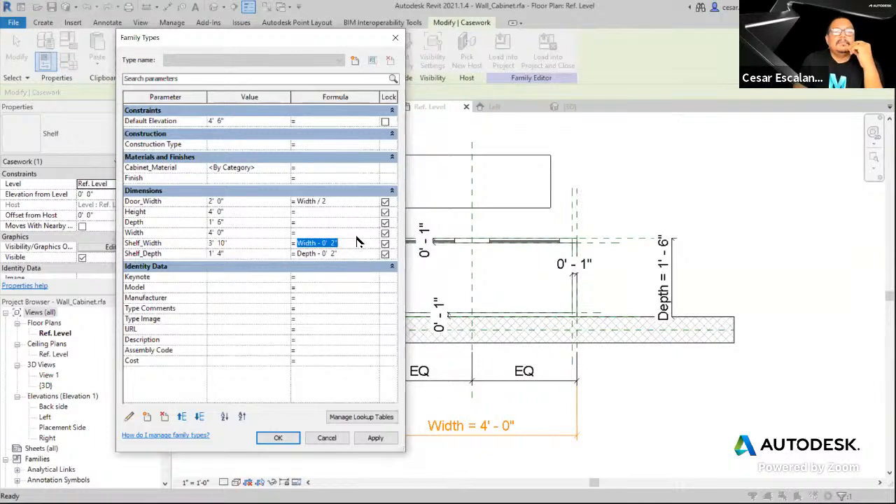
left_click(376, 439)
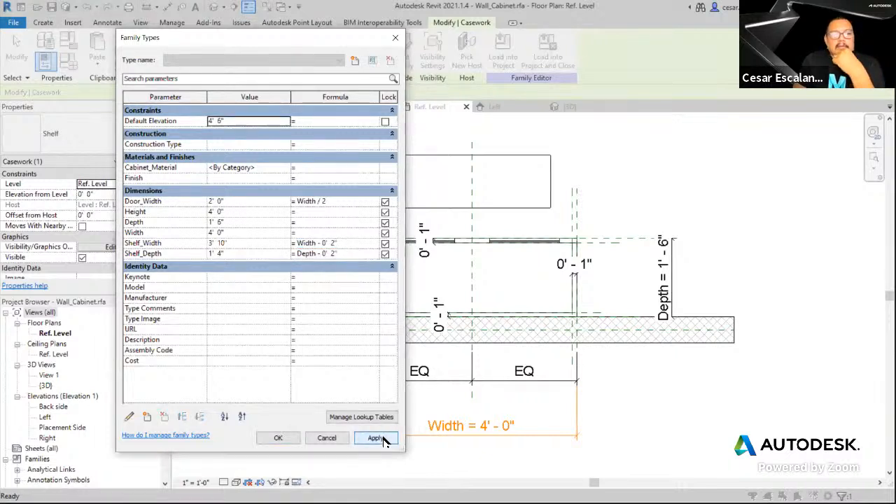
left_click(280, 437)
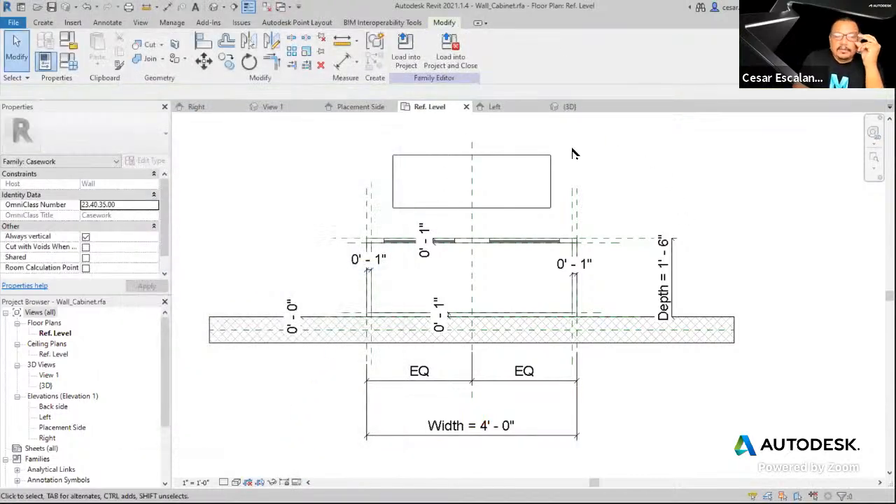
Associate the placed shelf's Depth type parameter with the cabinet's Shelf_Depth parameter
left_click(549, 176)
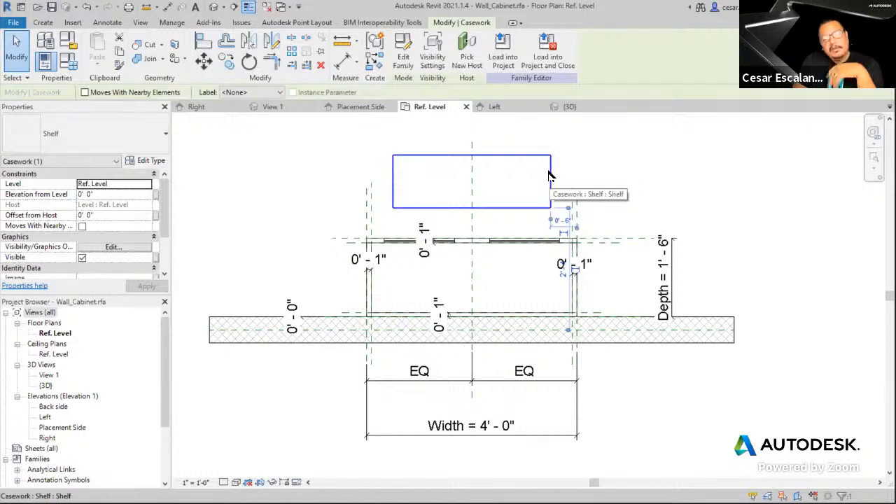
key("Escape")
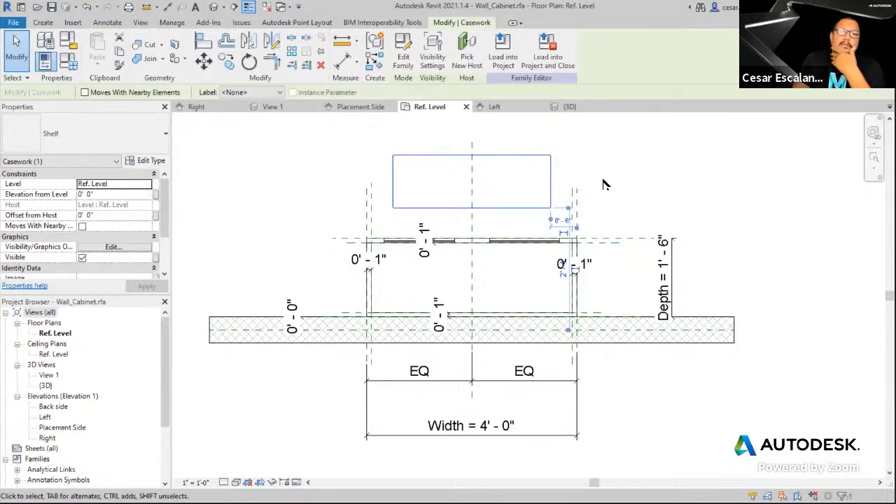
left_click(549, 171)
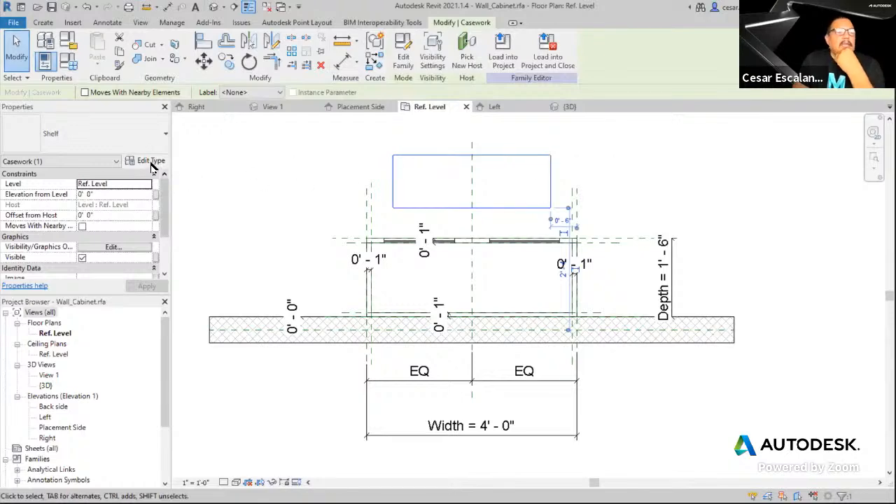
left_click(150, 162)
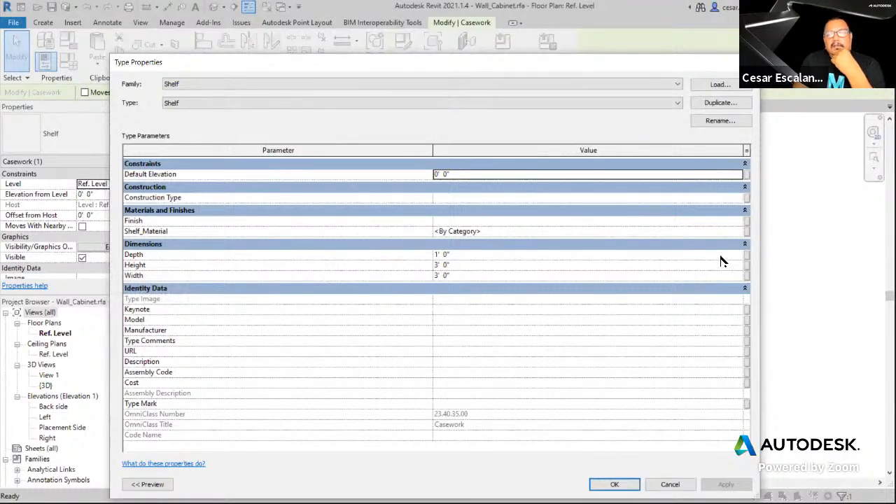
left_click(747, 255)
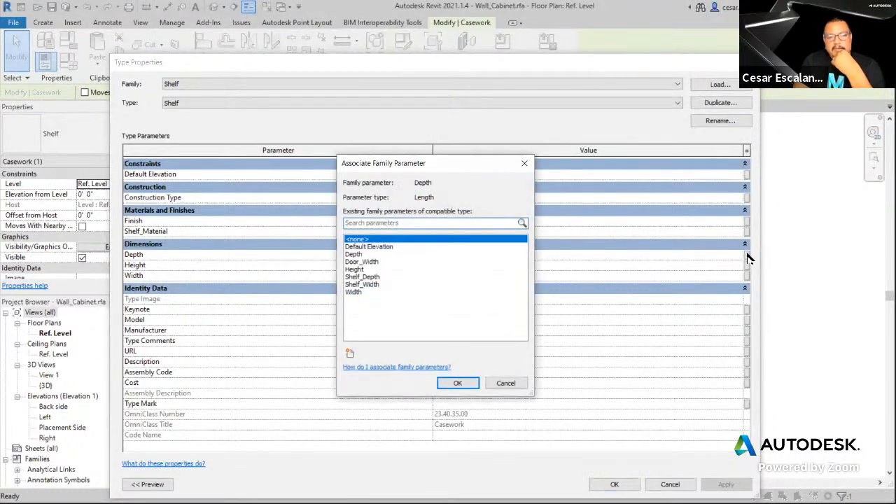
left_click(362, 277)
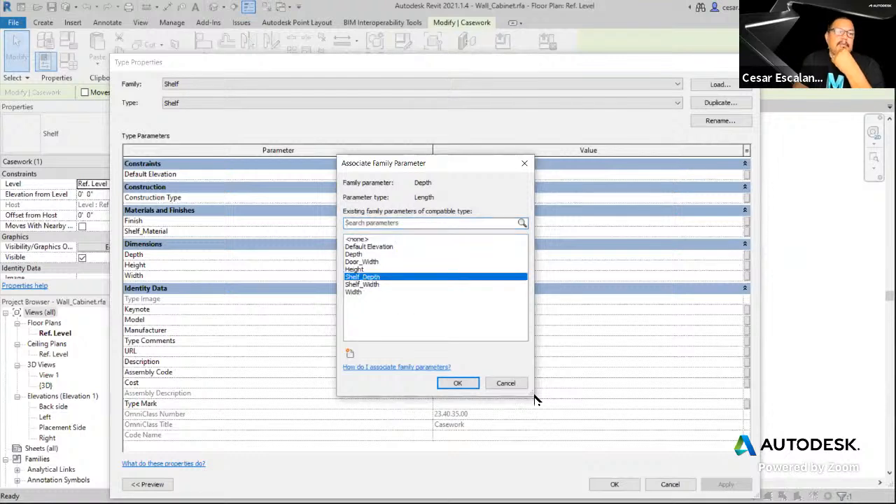
Associate the shelf's Depth parameter with Shelf_Depth and its Width parameter with Shelf_Width
left_click(458, 383)
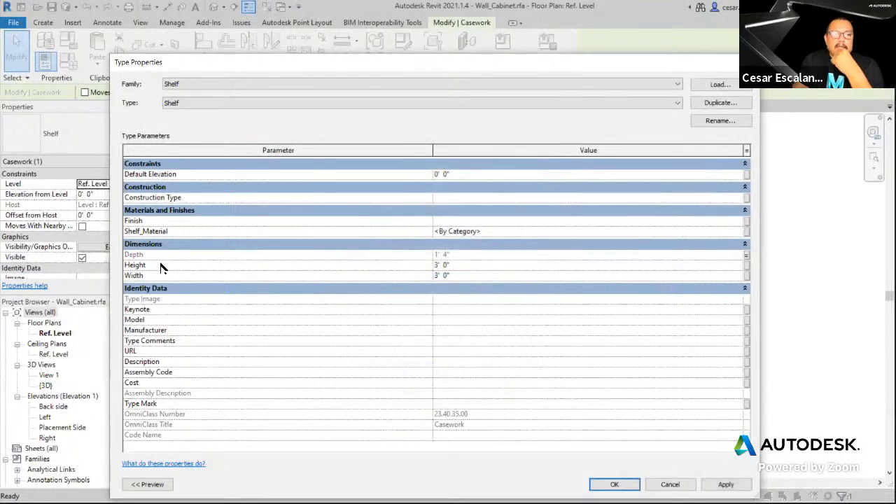
left_click(746, 280)
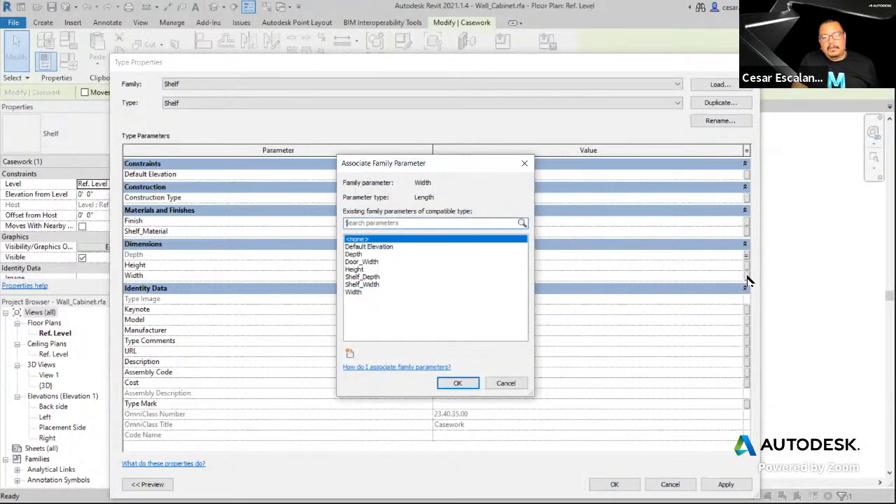
left_click(365, 284)
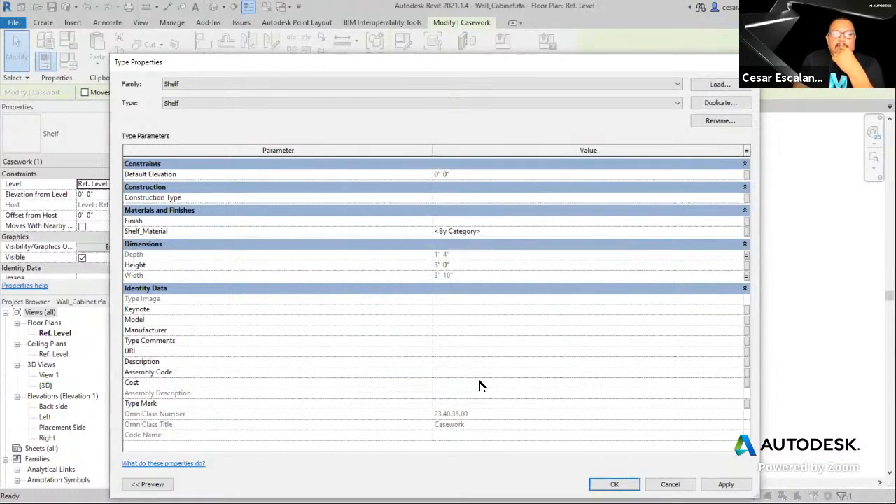
left_click(462, 383)
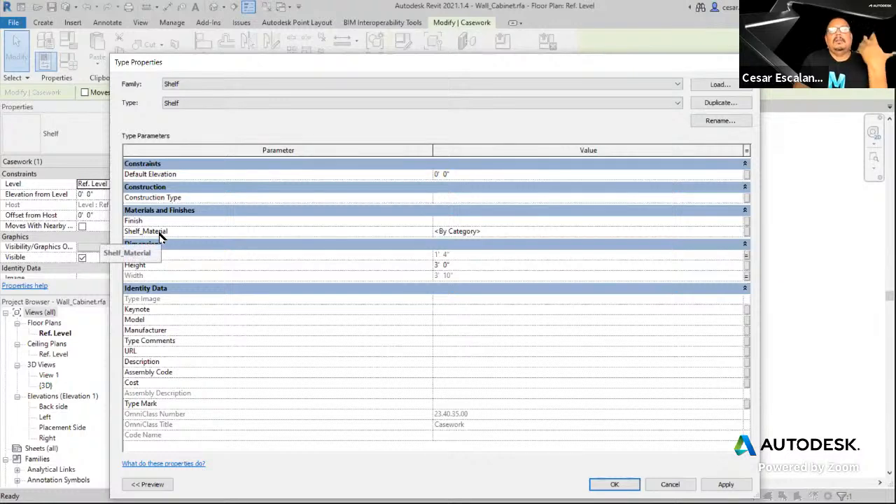
Associate the shelf's Shelf_Material parameter with the Cabinet_Material family parameter
left_click(746, 236)
left_click(359, 250)
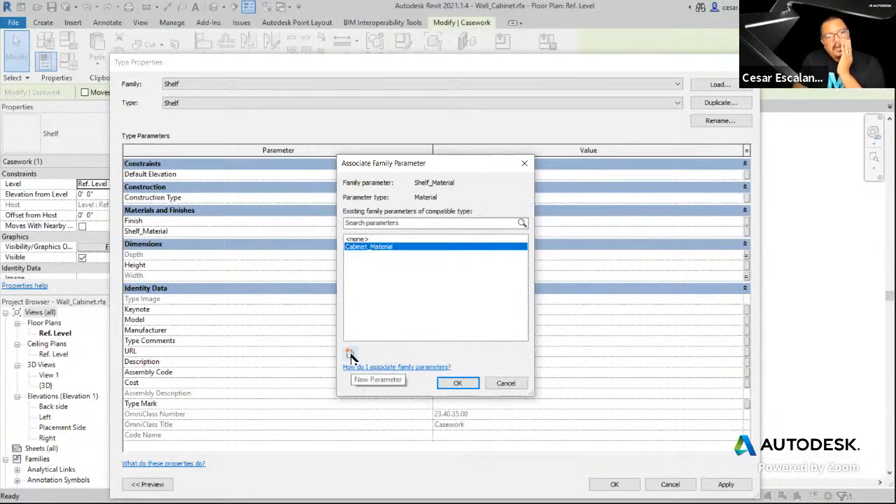
left_click(458, 382)
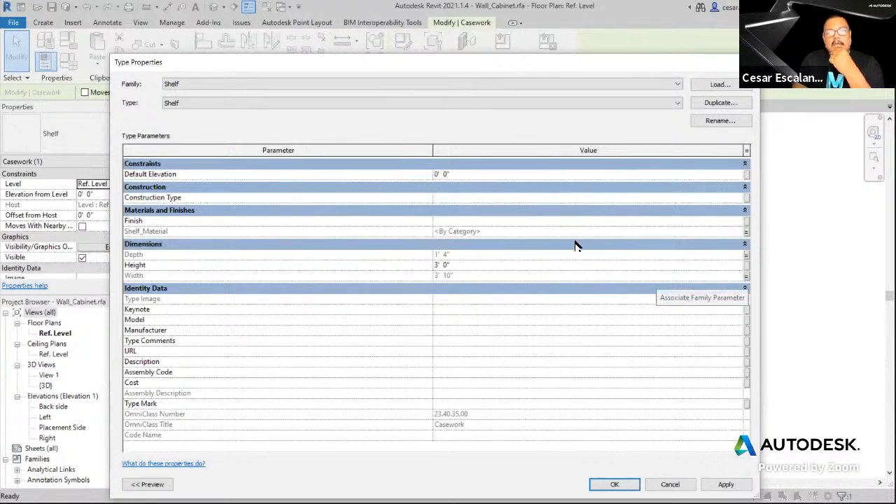
Recheck the family parameters linked to the shelf's Depth, Width and Shelf_Material, and apply the type properties
left_click(746, 255)
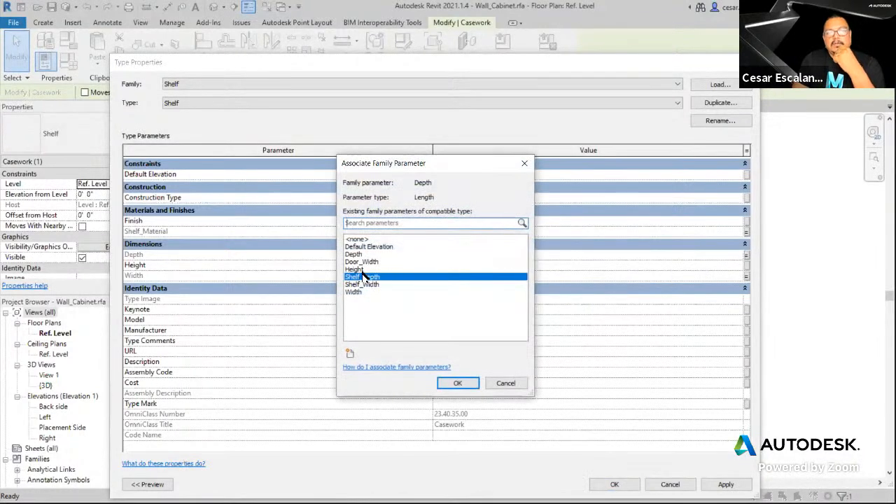
left_click(457, 383)
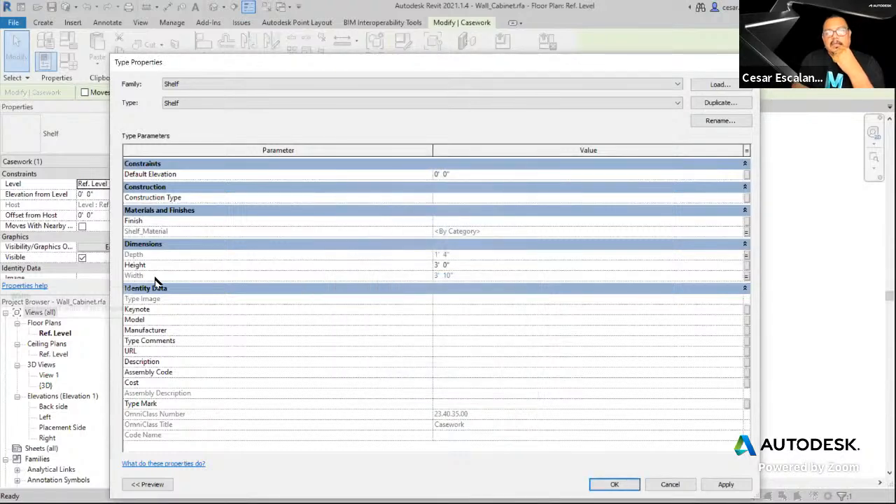
left_click(746, 278)
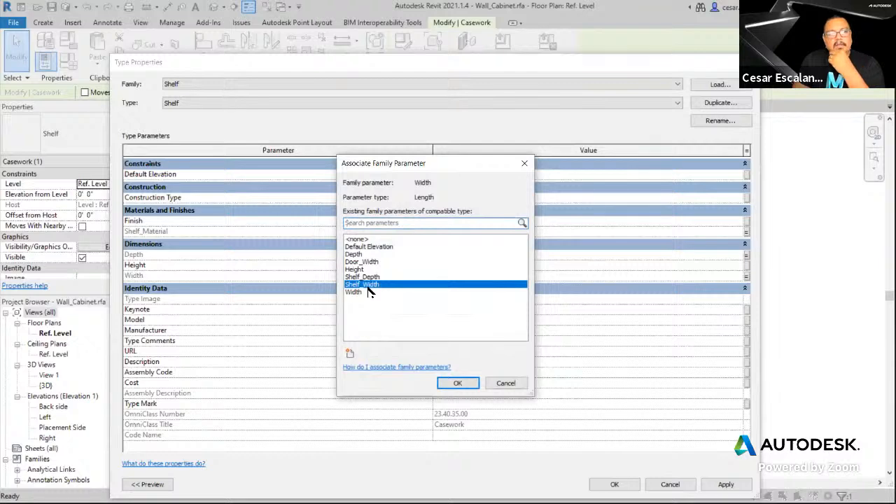
left_click(457, 383)
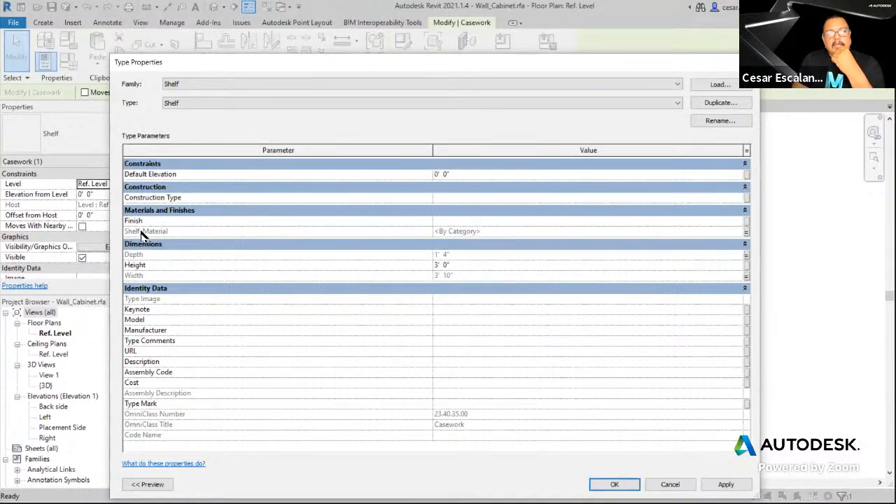
left_click(746, 233)
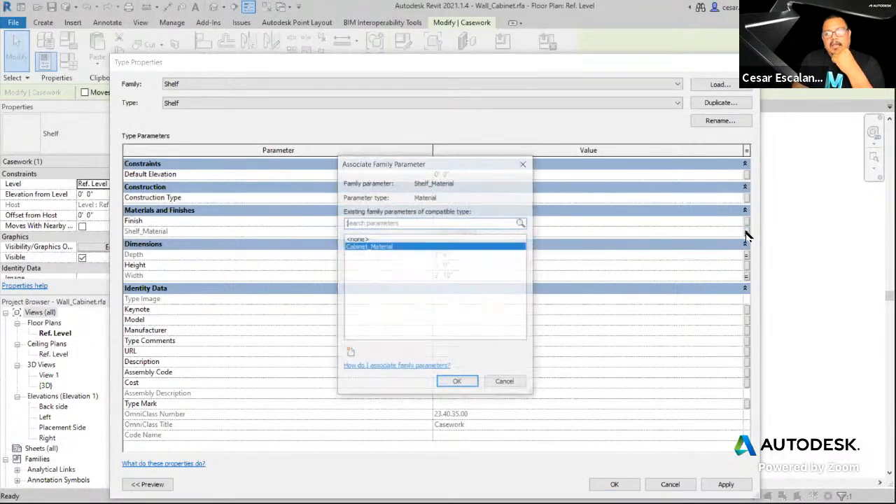
left_click(378, 247)
left_click(457, 383)
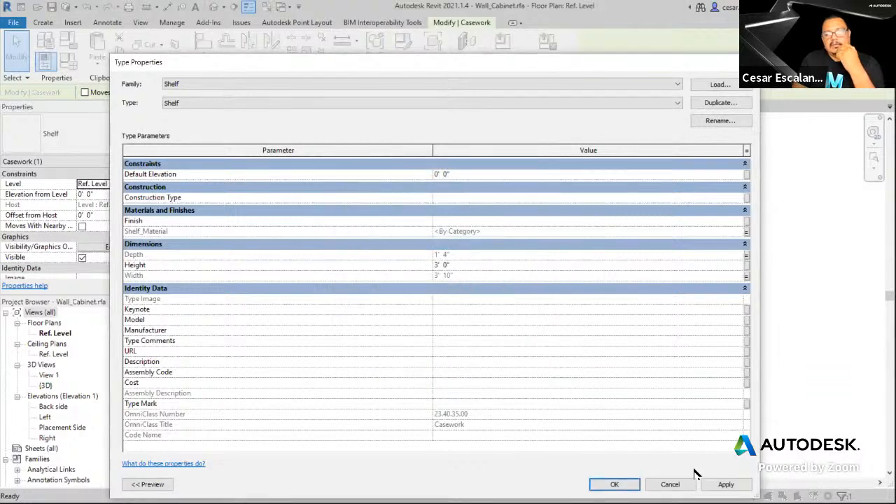
left_click(728, 485)
left_click(614, 484)
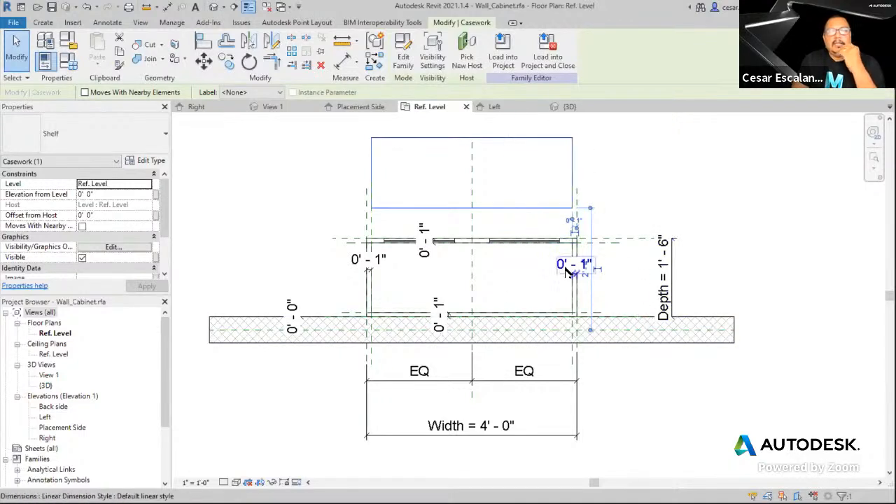
Align the shelf's right edge to the inner reference plane of the cabinet's right side panel and lock the alignment
left_click_drag(574, 160, 467, 162)
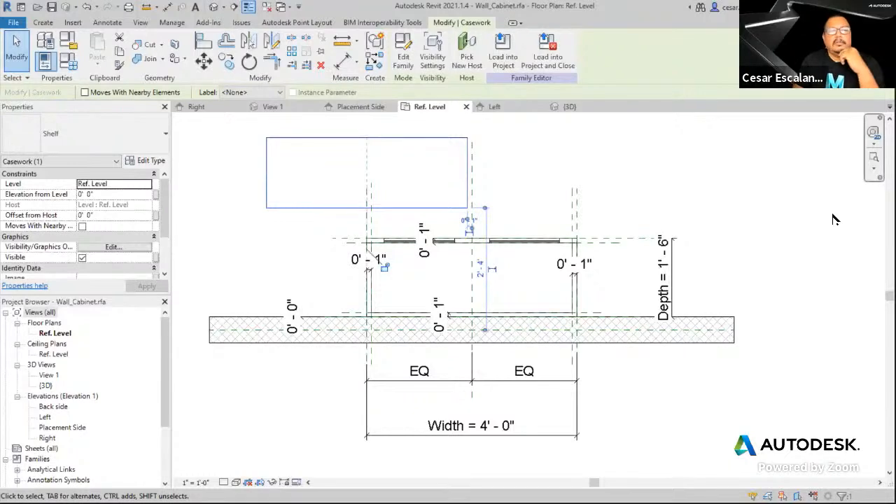
left_click(203, 41)
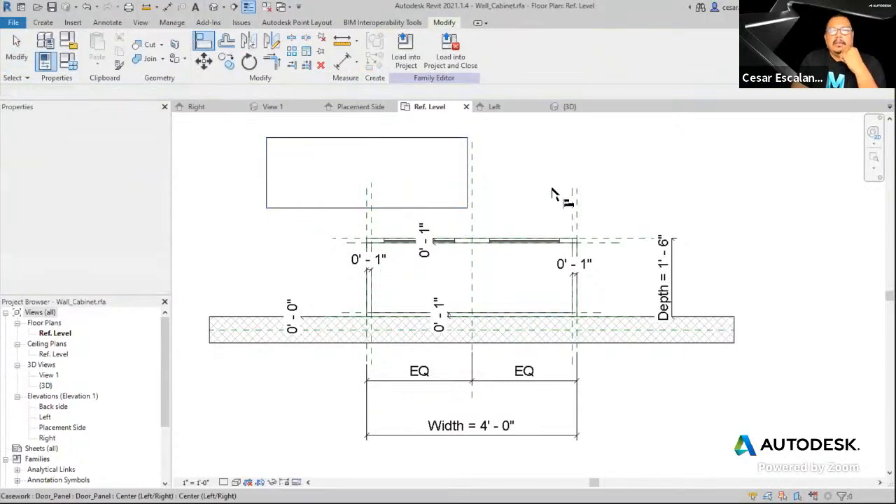
left_click(571, 209)
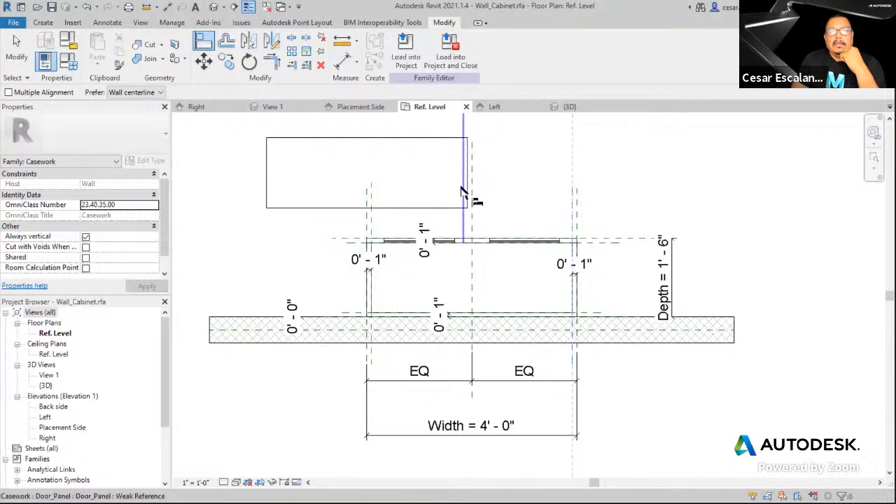
left_click(462, 190)
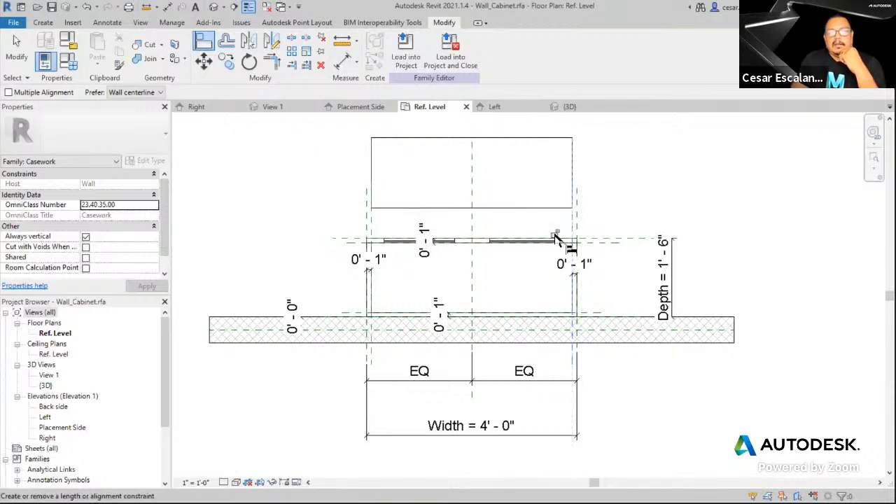
left_click(557, 233)
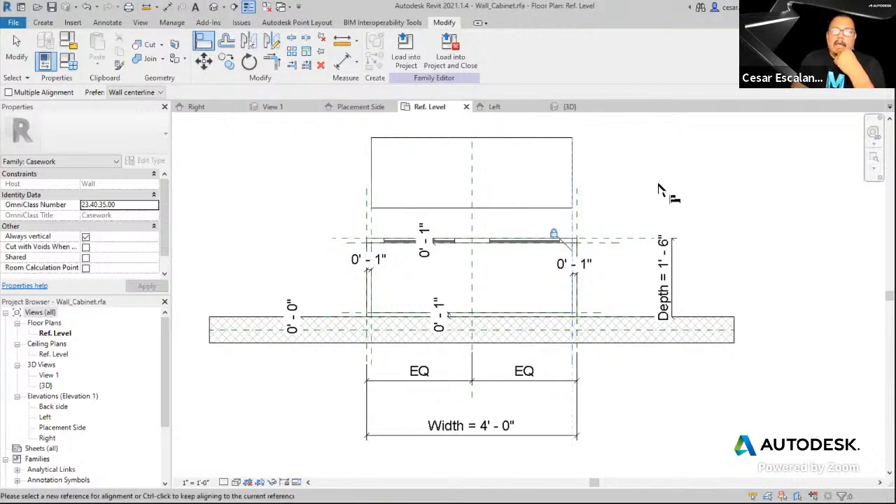
Align the shelf's back edge to the inner reference plane of the cabinet's back panel and lock the alignment
scroll(591, 313, "up", 2)
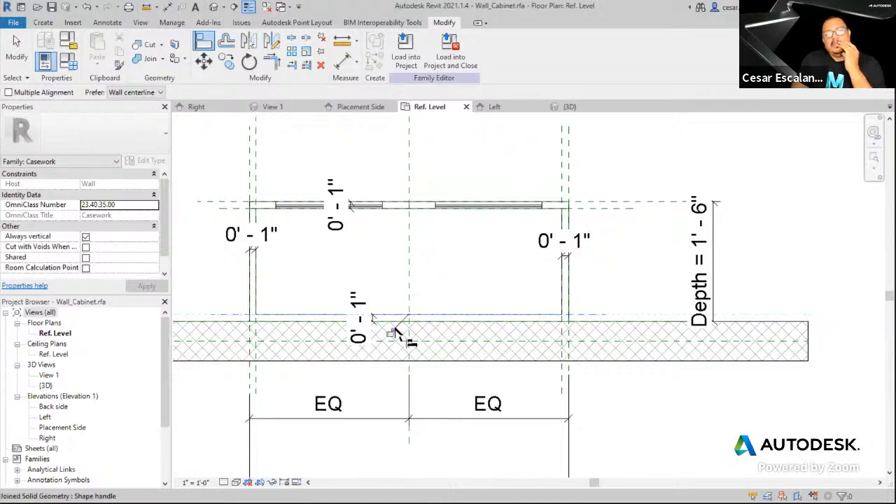
left_click(390, 336)
scroll(669, 259, "down", 2)
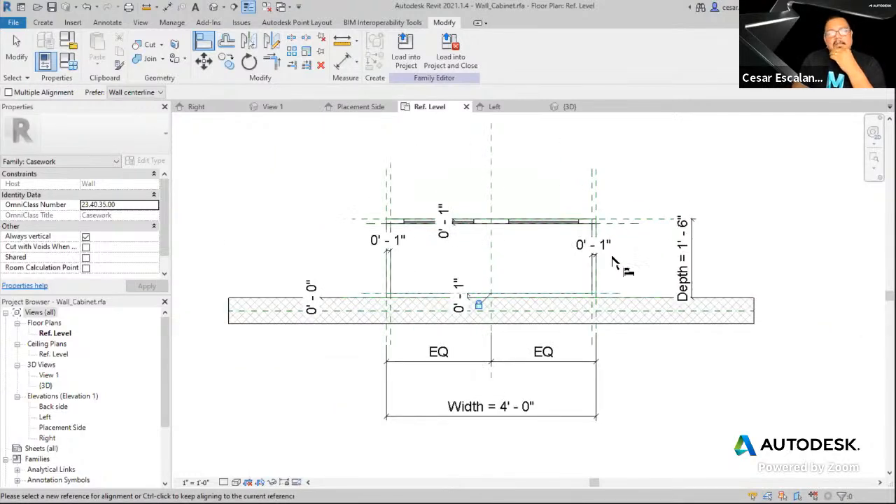
Open the Left elevation view and bring the shelf at the reference level into view
double_click(45, 416)
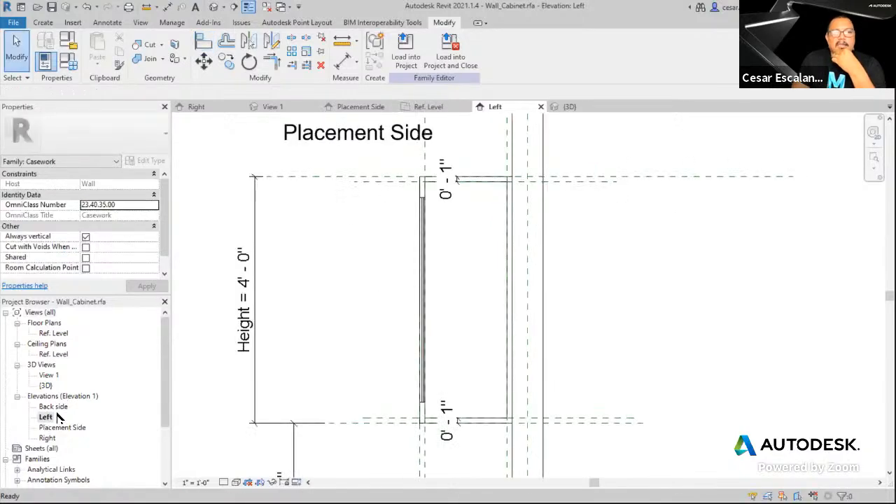
scroll(641, 282, "down", 2)
middle_click_drag(656, 262, 677, 144)
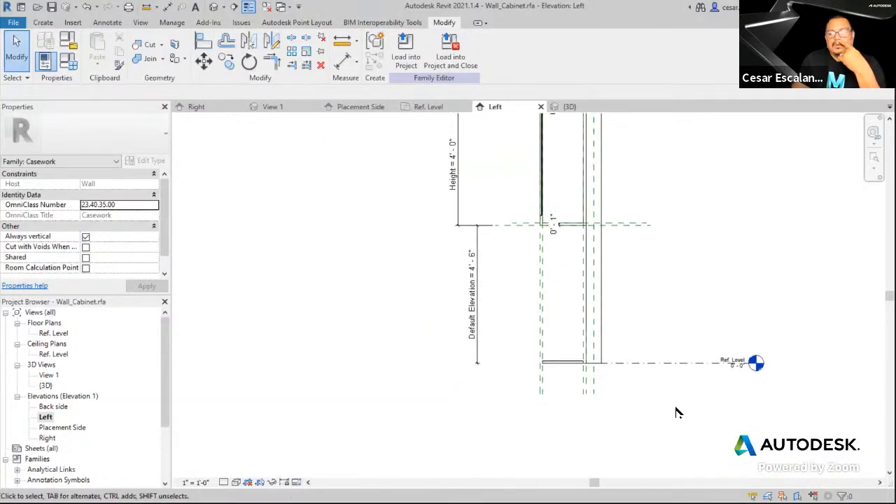
scroll(672, 417, "up", 1)
middle_click_drag(657, 426, 655, 435)
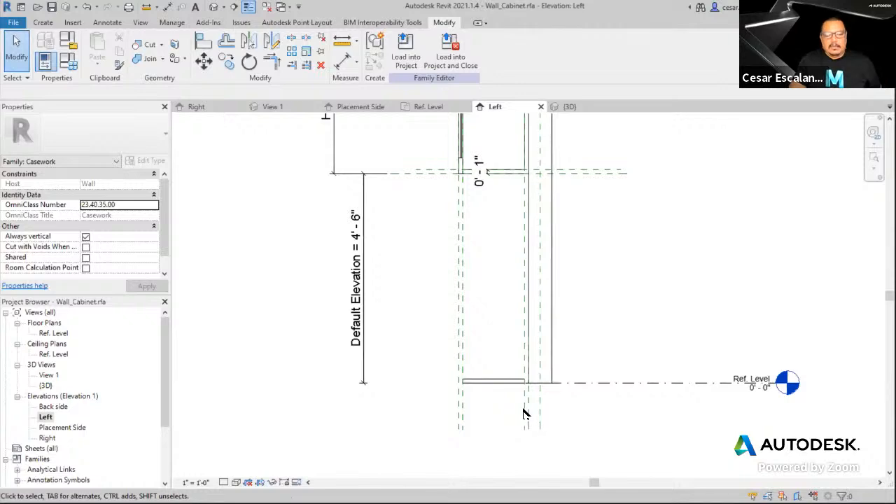
left_click(506, 385)
middle_click_drag(640, 424, 622, 455)
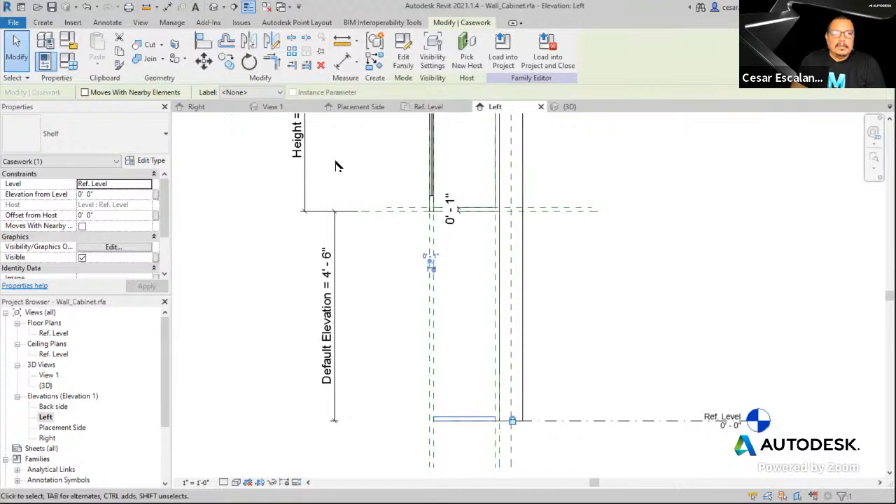
middle_click_drag(634, 353, 627, 368)
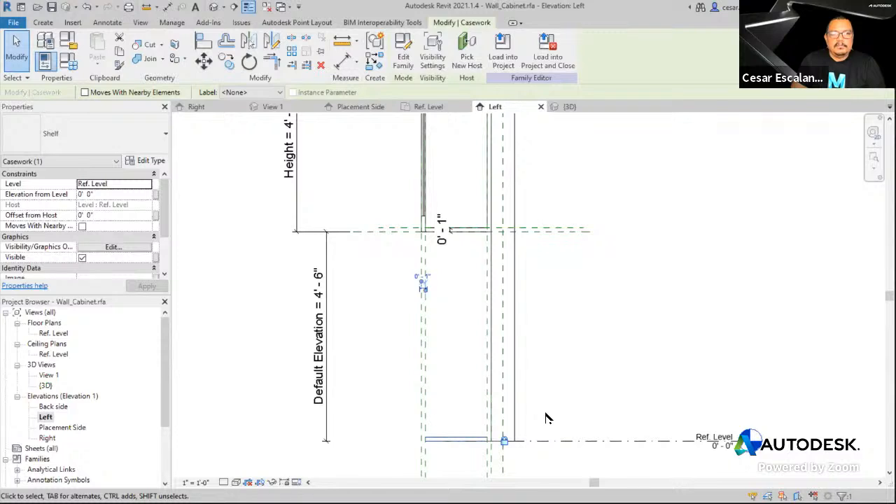
key("Escape")
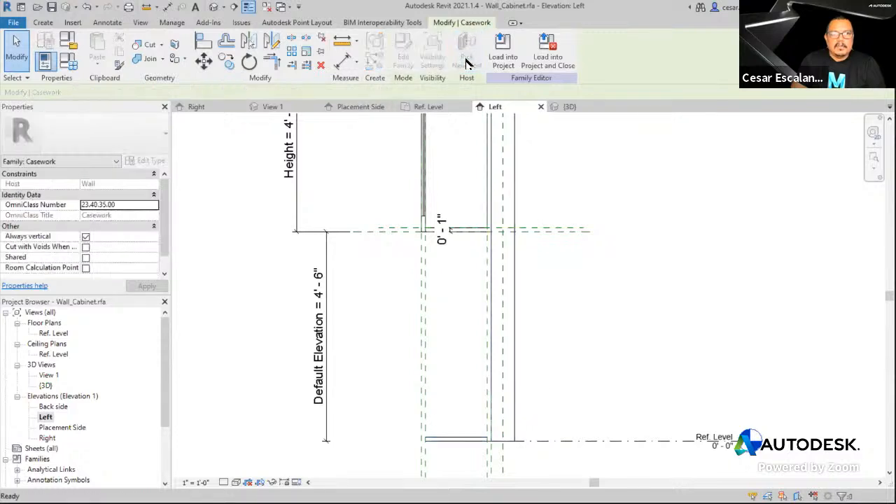
left_click(467, 61)
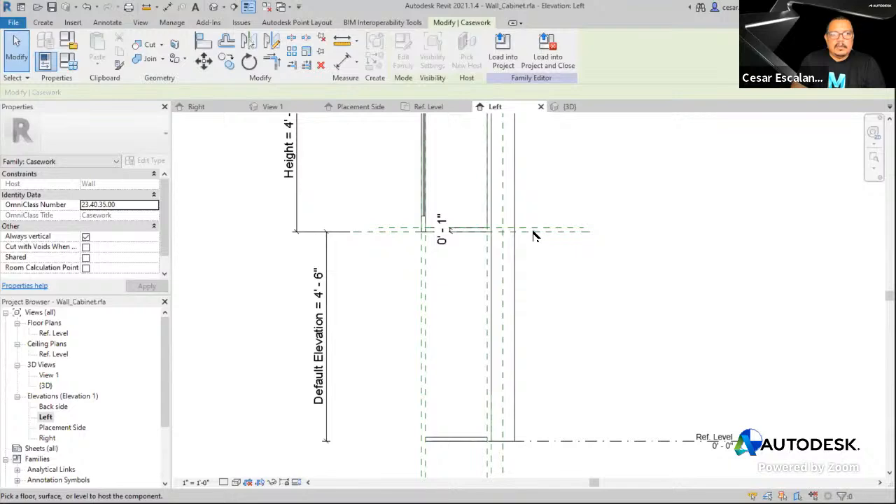
key("Escape")
left_click(628, 352)
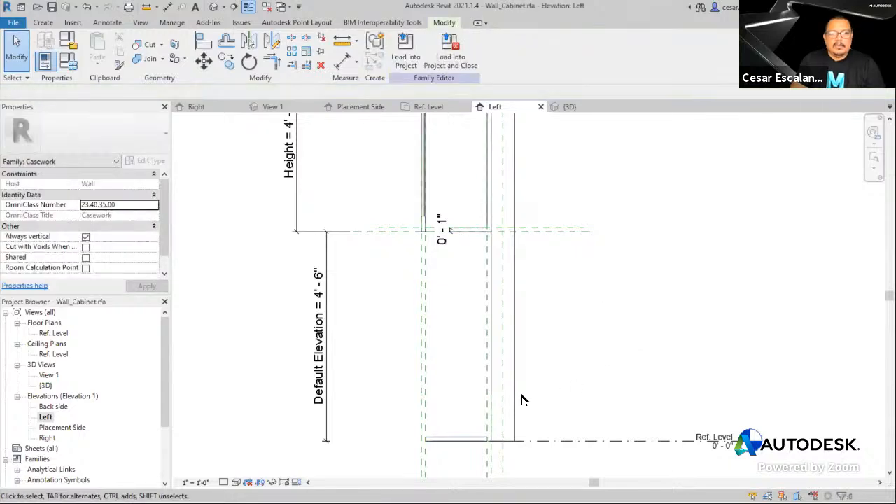
Move the shelf straight up 4'-11" from the reference level into the cabinet, just above its bottom panel
scroll(476, 434, "up", 2)
left_click(472, 442)
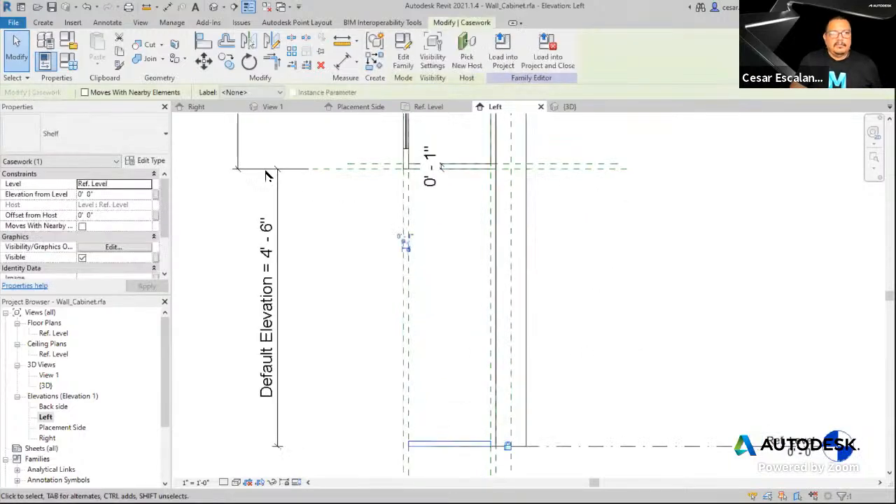
key("m")
key("v")
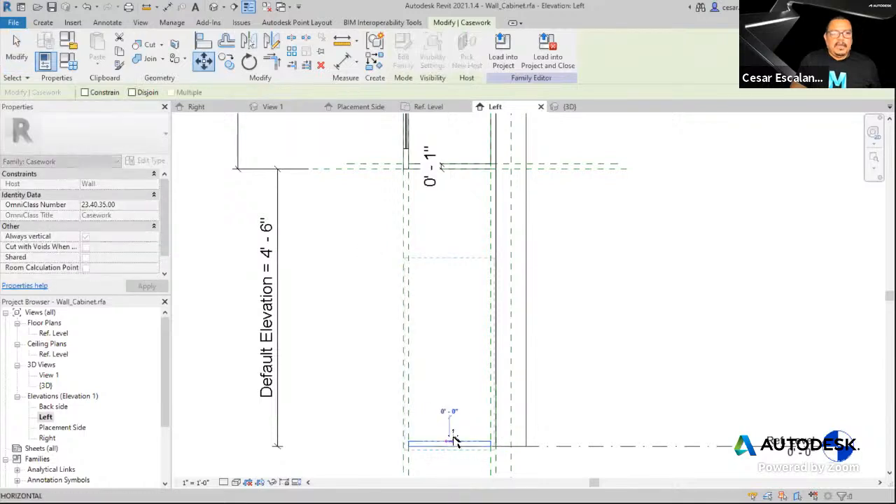
left_click(453, 439)
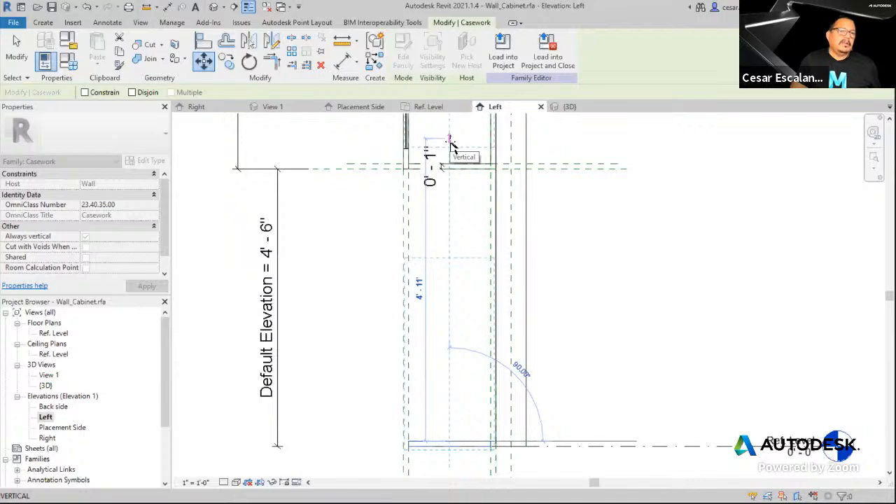
left_click(450, 140)
left_click(561, 245)
Examine the shelf's new elevation and its position relative to the cabinet's bottom panel
middle_click_drag(566, 243, 529, 424)
scroll(473, 372, "up", 2)
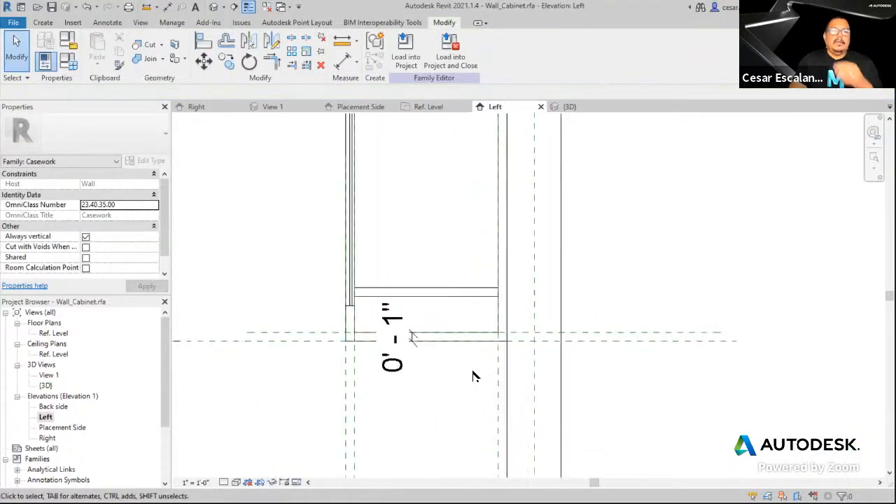
left_click(475, 294)
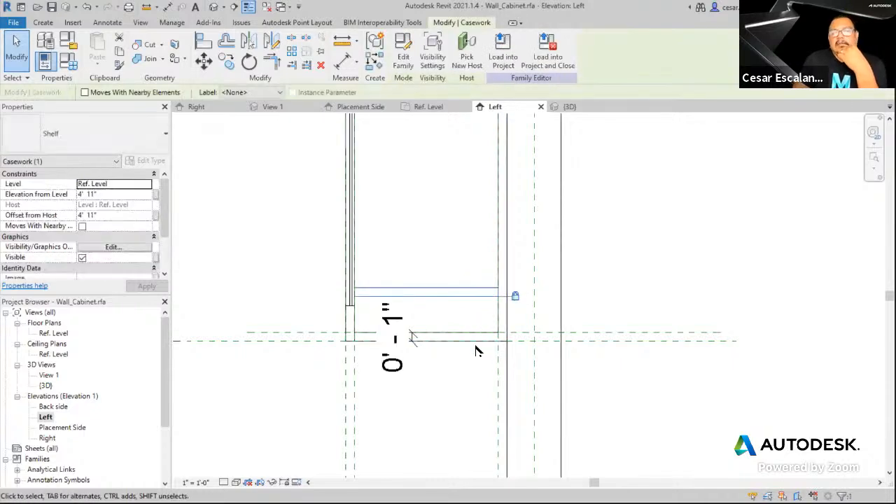
scroll(475, 351, "down", 2)
middle_click_drag(566, 315, 580, 372)
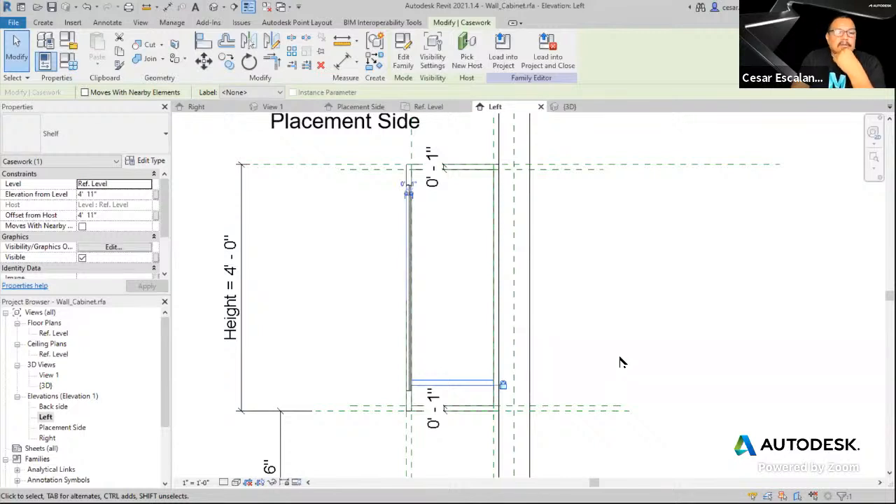
left_click(626, 361)
middle_click_drag(630, 361, 607, 350)
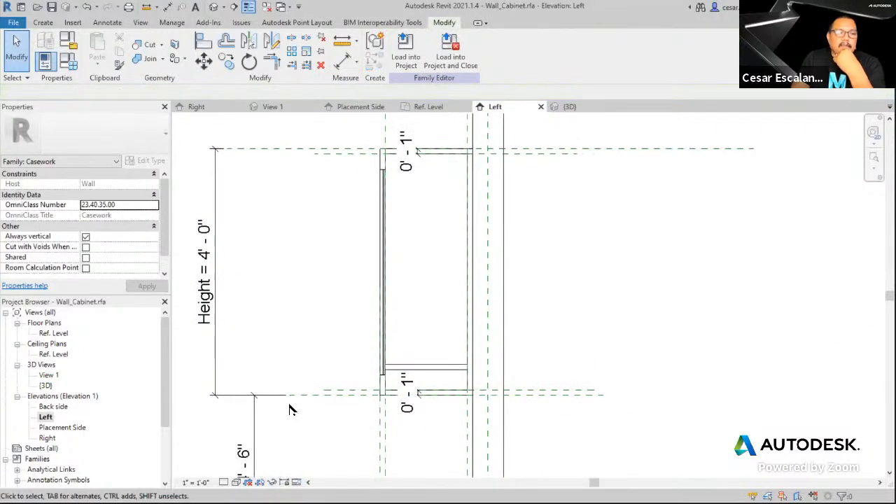
Open the Placement Side elevation view and examine the shelf's position across the lower part of the cabinet
left_click(429, 369)
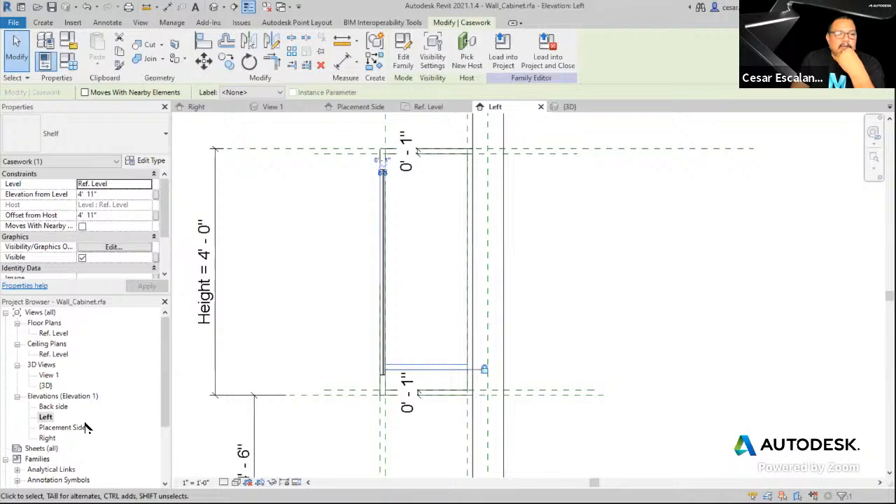
double_click(63, 427)
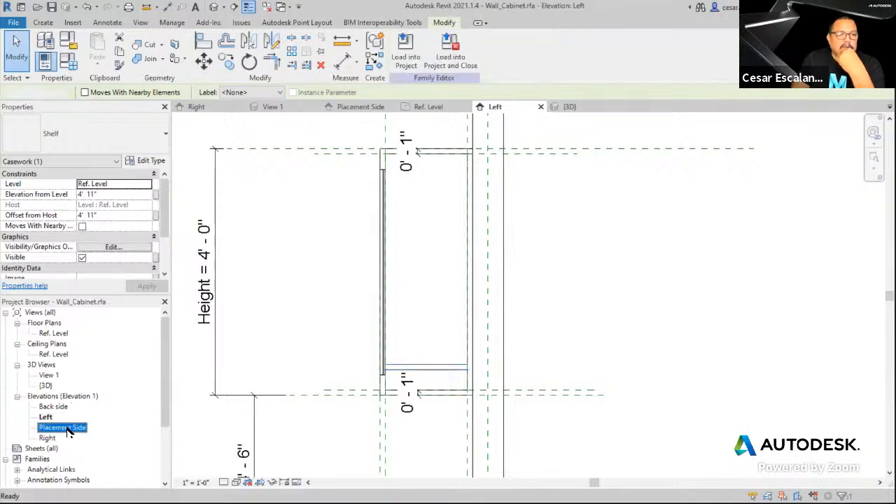
scroll(620, 375, "up", 1)
left_click(619, 410)
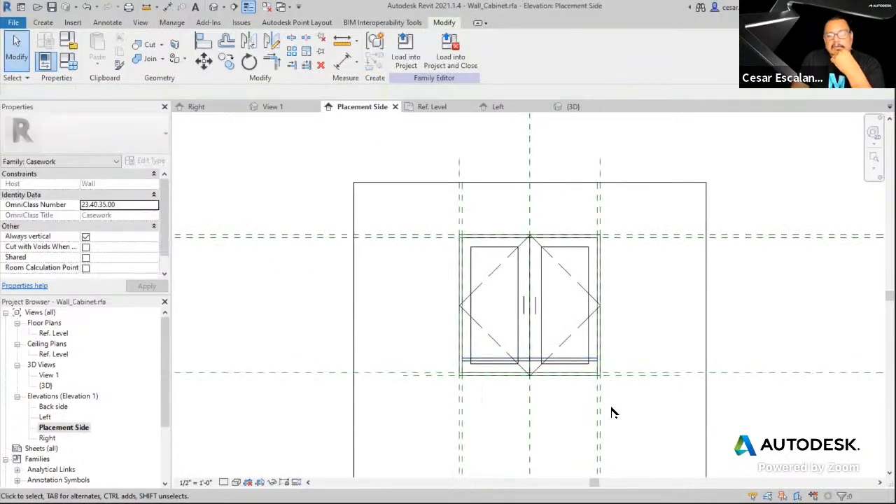
scroll(613, 411, "up", 3)
left_click(564, 337)
middle_click_drag(676, 349, 628, 364)
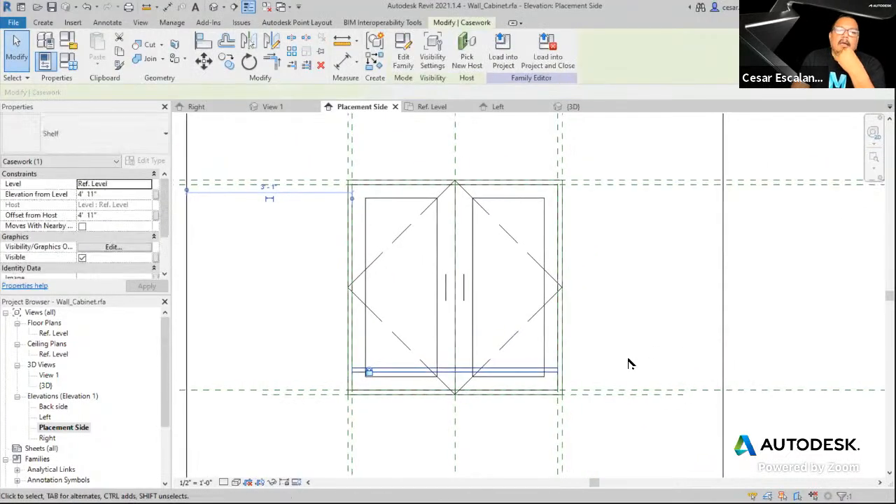
left_click(669, 351)
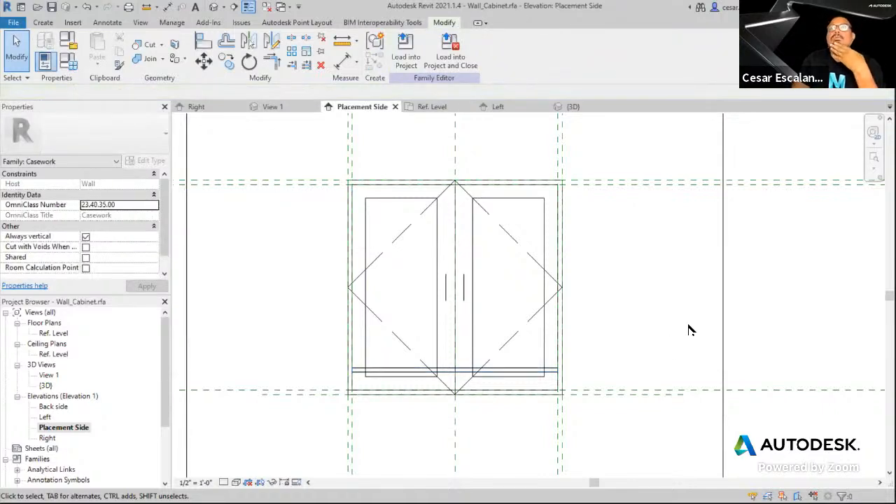
middle_click_drag(632, 296, 651, 288)
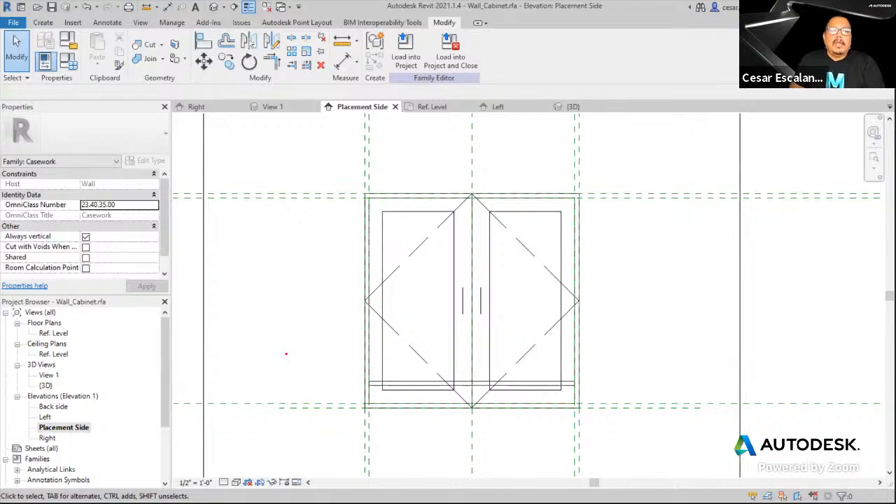
left_click_drag(285, 353, 798, 341)
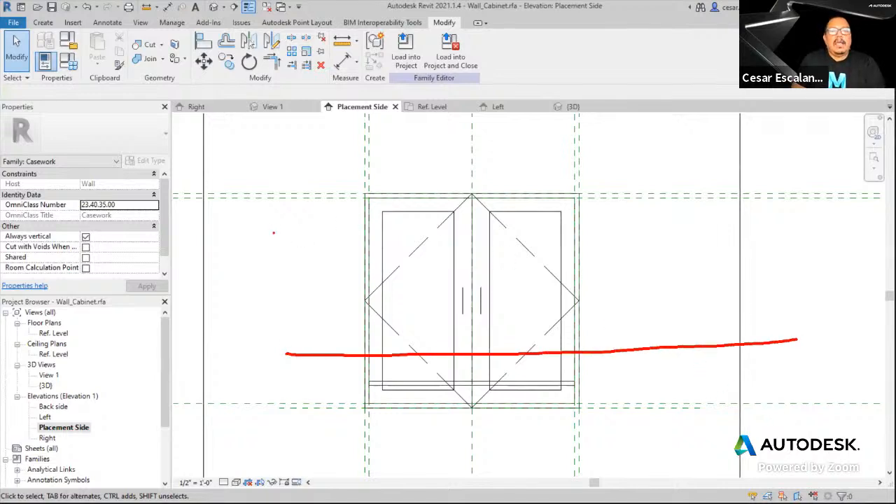
left_click_drag(281, 245, 760, 231)
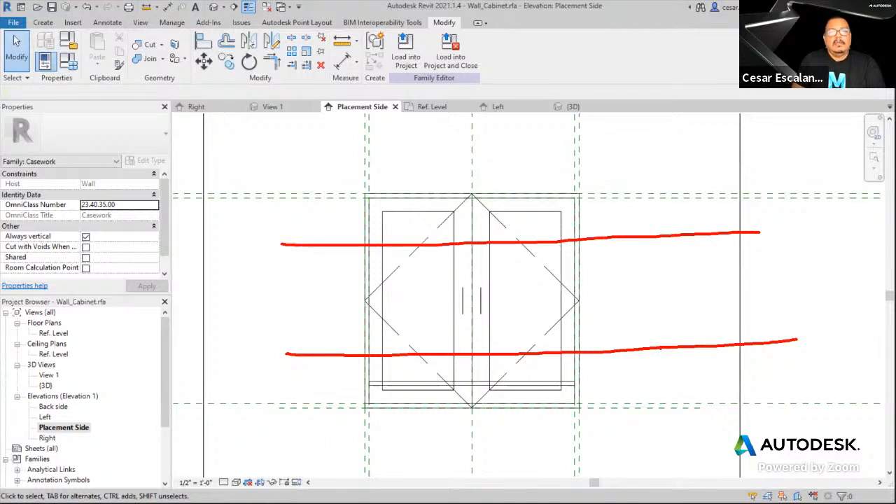
left_click_drag(652, 347, 649, 411)
mouse_move(640, 369)
left_mouse_down()
mouse_move(660, 359)
mouse_move(678, 371)
mouse_move(669, 382)
mouse_move(678, 384)
mouse_move(704, 371)
left_mouse_up()
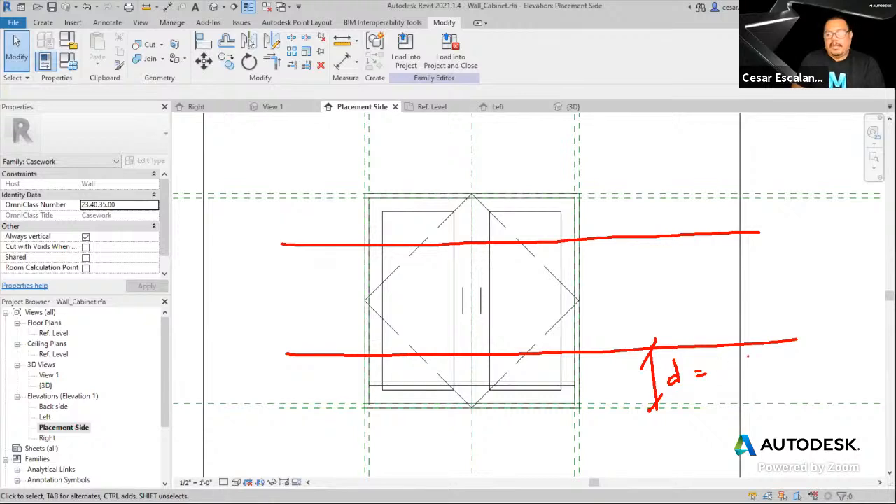
mouse_move(747, 356)
left_mouse_down()
mouse_move(728, 376)
mouse_move(754, 364)
mouse_move(749, 376)
left_mouse_up()
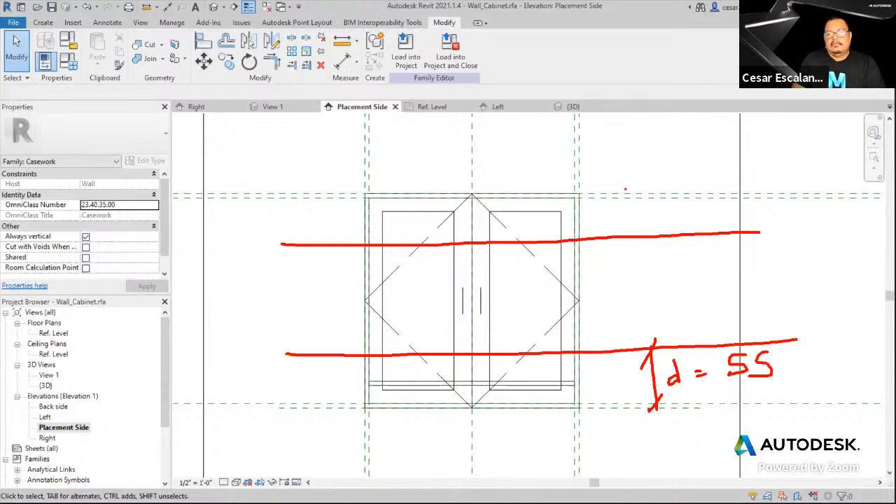
mouse_move(625, 188)
left_mouse_down()
mouse_move(628, 243)
mouse_move(629, 184)
mouse_move(618, 203)
left_mouse_up()
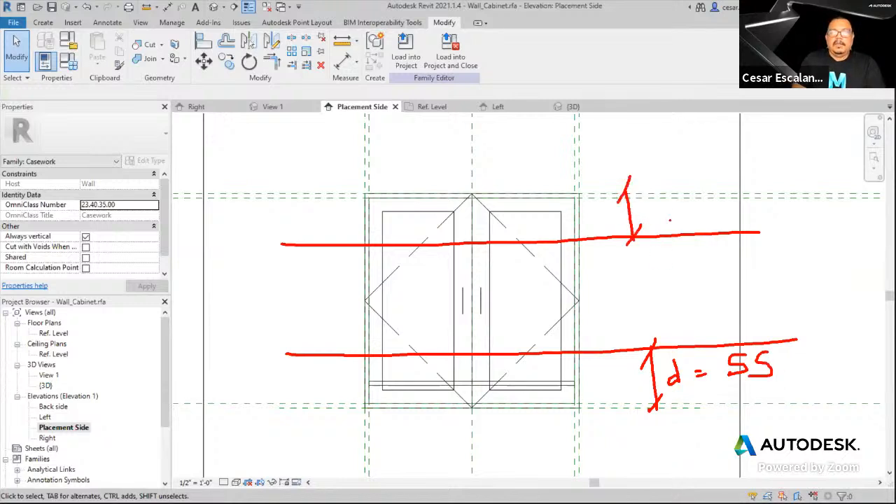
mouse_move(670, 191)
left_mouse_down()
mouse_move(671, 220)
mouse_move(696, 205)
mouse_move(737, 204)
mouse_move(724, 213)
left_mouse_up()
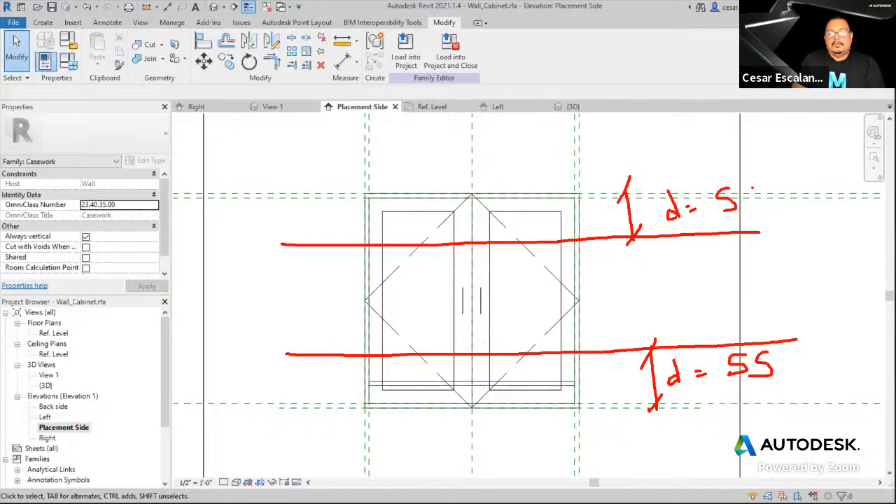
mouse_move(753, 186)
left_mouse_down()
mouse_move(759, 207)
mouse_move(746, 212)
left_mouse_up()
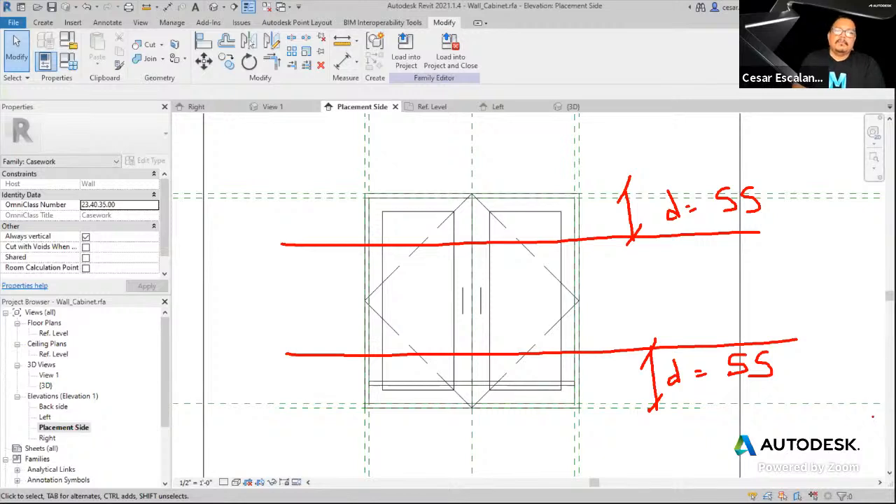
left_click_drag(293, 292, 822, 285)
mouse_move(270, 182)
left_mouse_down()
mouse_move(298, 406)
mouse_move(288, 398)
left_mouse_up()
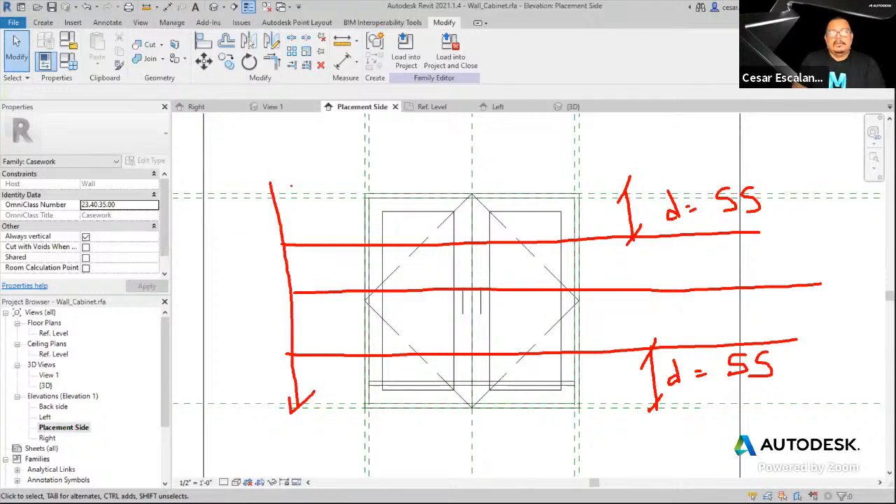
left_click_drag(291, 186, 275, 208)
mouse_move(225, 269)
left_mouse_down()
mouse_move(231, 301)
mouse_move(242, 287)
left_mouse_up()
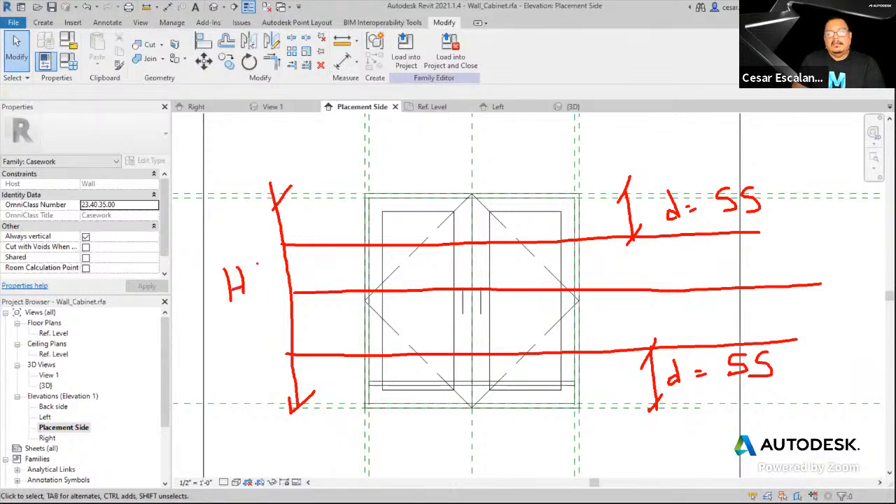
mouse_move(258, 263)
left_mouse_down()
mouse_move(254, 298)
mouse_move(271, 294)
mouse_move(278, 304)
left_mouse_up()
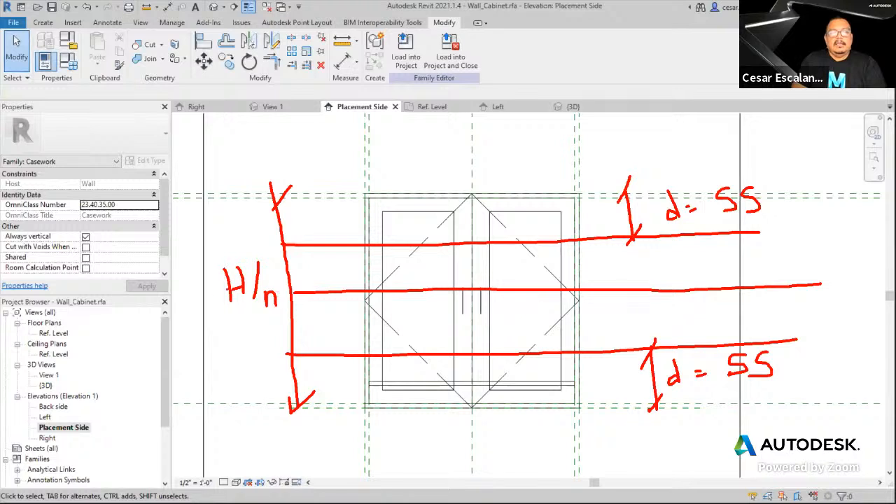
mouse_move(209, 293)
left_mouse_down()
mouse_move(217, 292)
mouse_move(189, 293)
mouse_move(202, 299)
left_mouse_up()
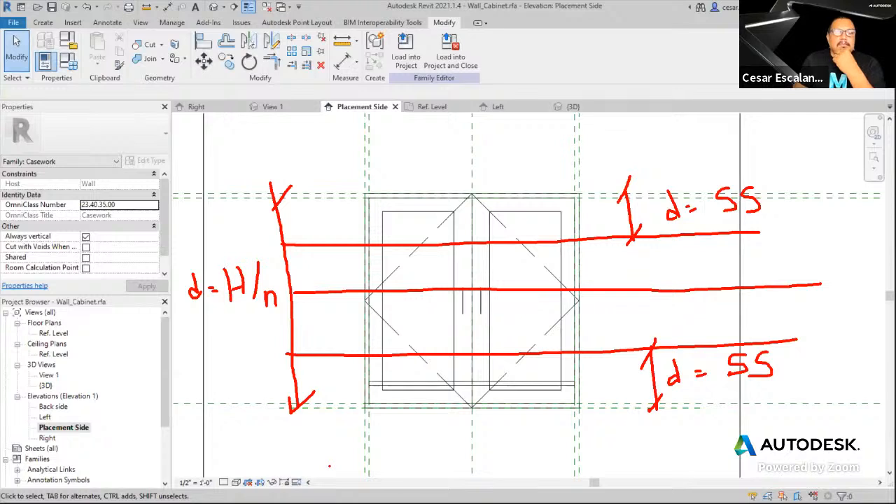
mouse_move(273, 283)
left_mouse_down()
mouse_move(257, 289)
mouse_move(280, 308)
mouse_move(277, 290)
left_mouse_up()
mouse_move(185, 362)
left_mouse_down()
mouse_move(200, 378)
mouse_move(220, 369)
mouse_move(240, 382)
mouse_move(243, 370)
mouse_move(265, 385)
left_mouse_up()
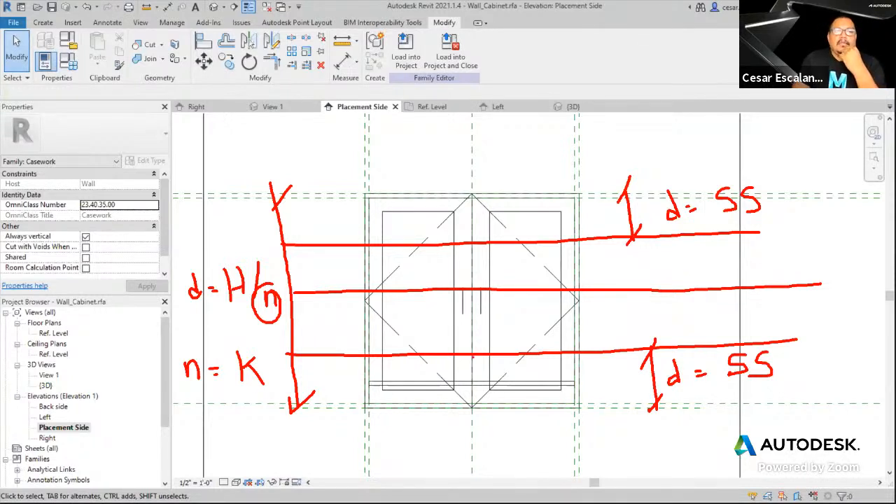
mouse_move(790, 234)
left_mouse_down()
mouse_move(819, 232)
mouse_move(824, 347)
mouse_move(826, 330)
left_mouse_up()
left_click_drag(802, 245, 817, 223)
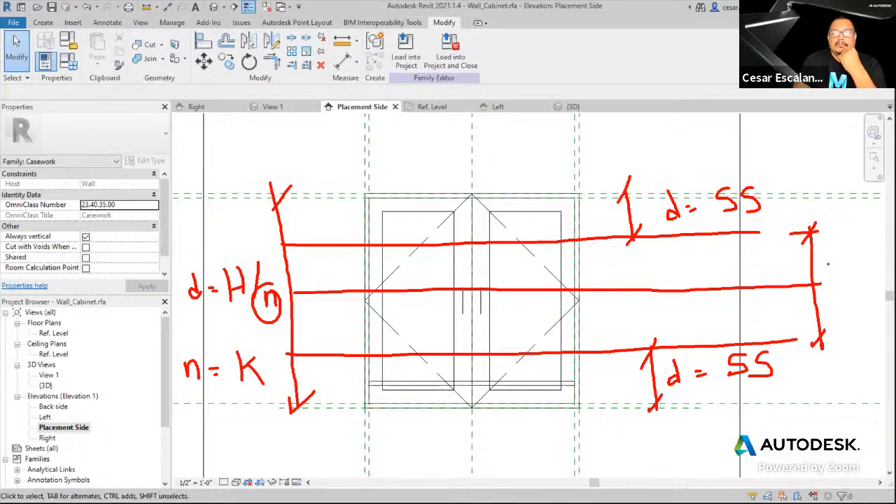
mouse_move(828, 264)
left_mouse_down()
mouse_move(821, 275)
mouse_move(854, 260)
left_mouse_up()
left_click(845, 268)
left_click_drag(847, 265, 855, 264)
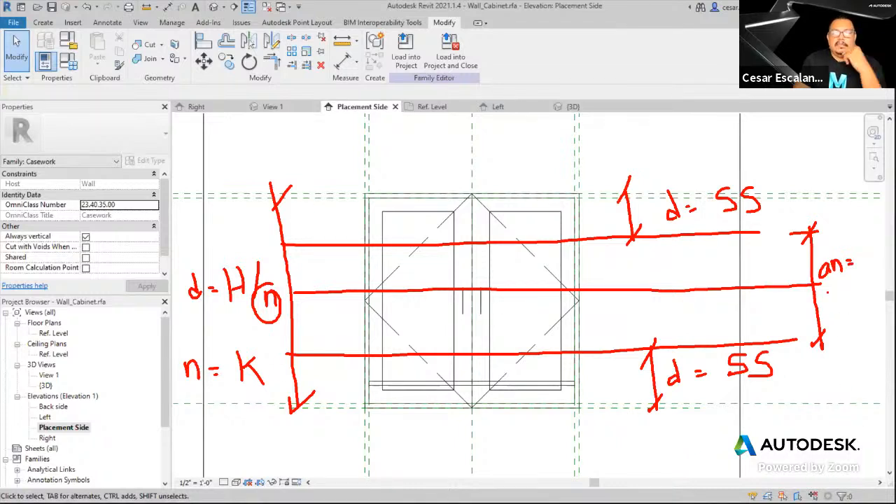
mouse_move(831, 291)
left_mouse_down()
mouse_move(831, 312)
mouse_move(834, 302)
left_mouse_up()
mouse_move(834, 302)
left_mouse_down()
mouse_move(845, 309)
mouse_move(856, 295)
mouse_move(875, 301)
left_mouse_up()
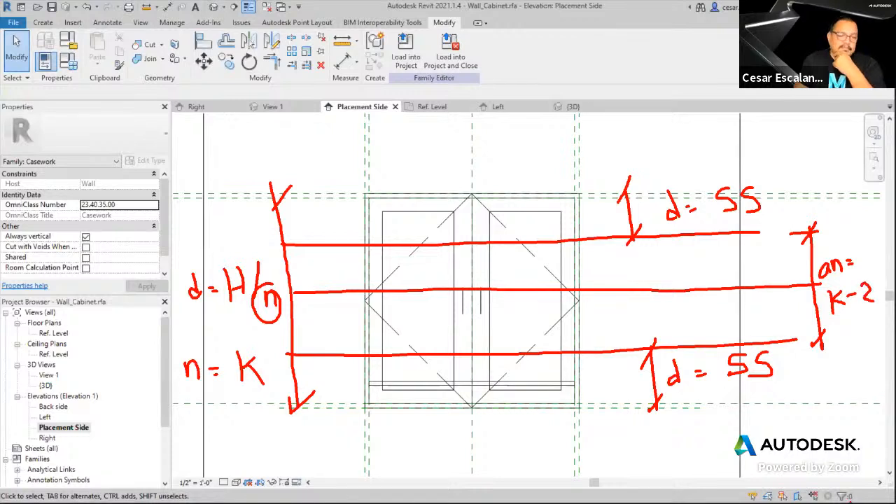
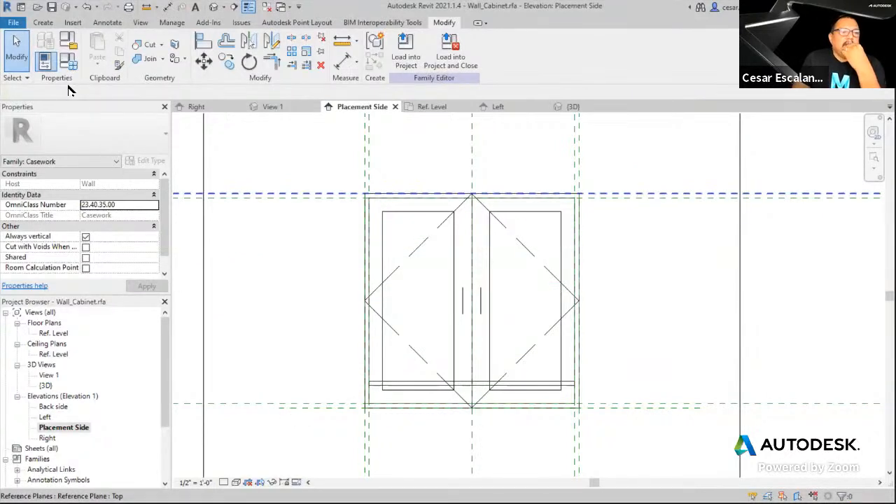
Add an Integer type parameter named n_spaces to the cabinet's family types and set its value to 3
left_click(65, 64)
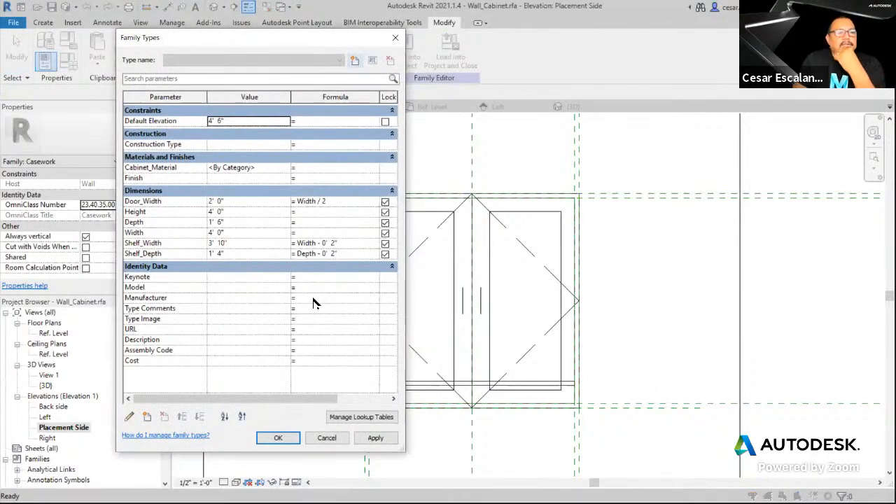
left_click(148, 417)
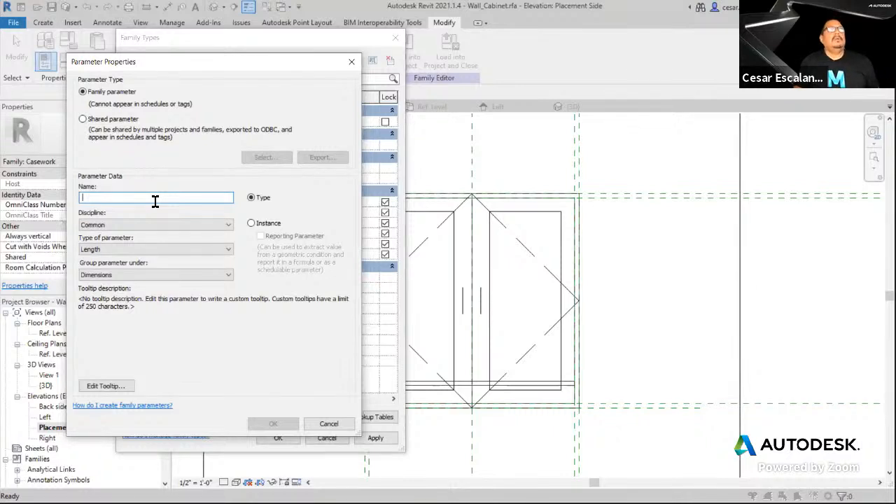
type("n")
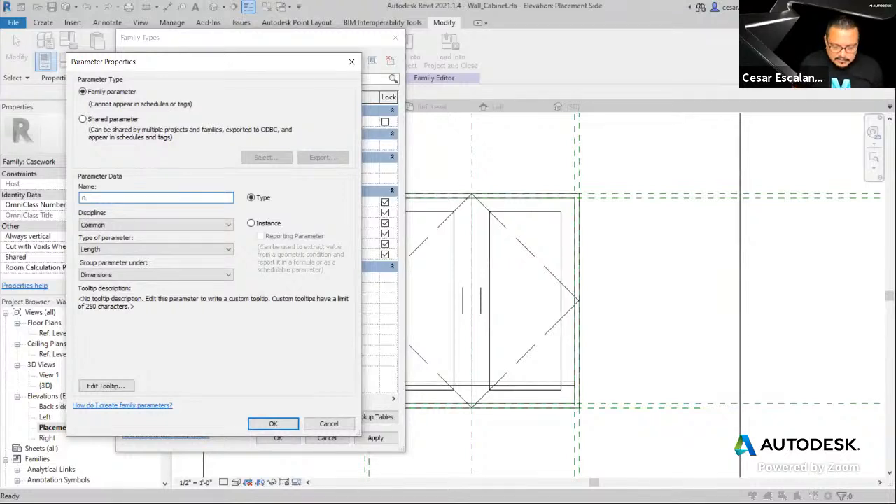
type("_spaces")
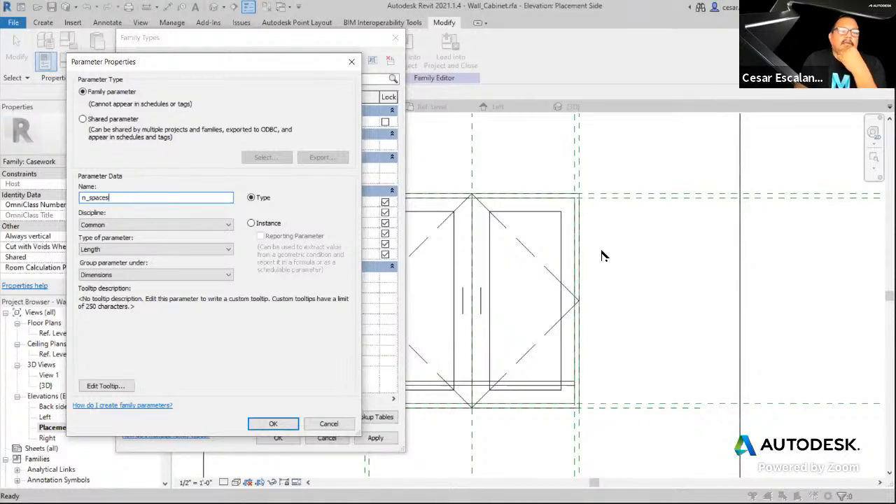
left_click(159, 250)
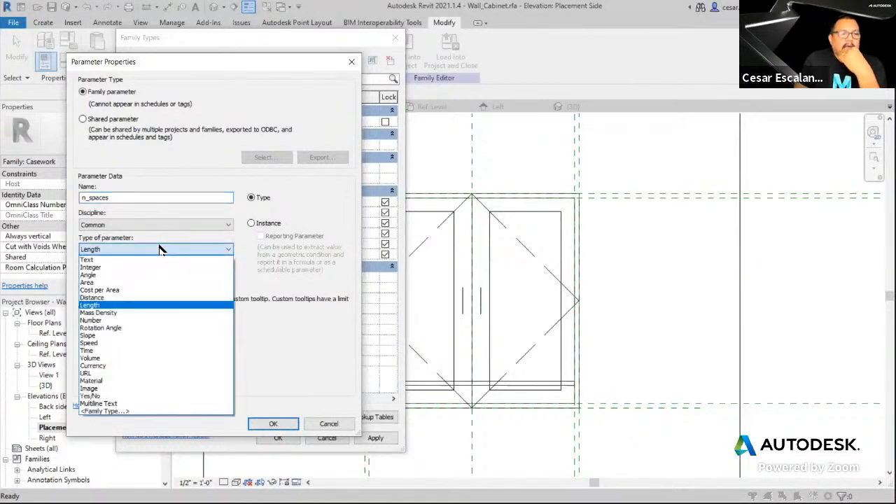
left_click(164, 268)
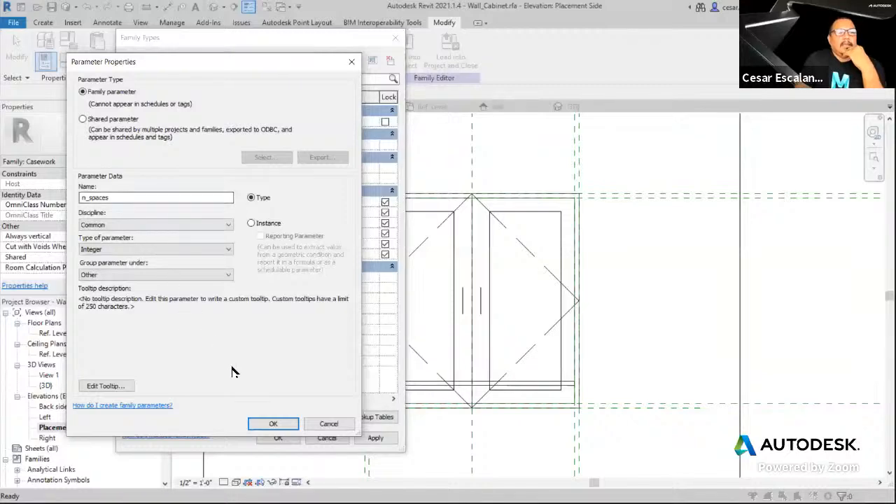
left_click(273, 424)
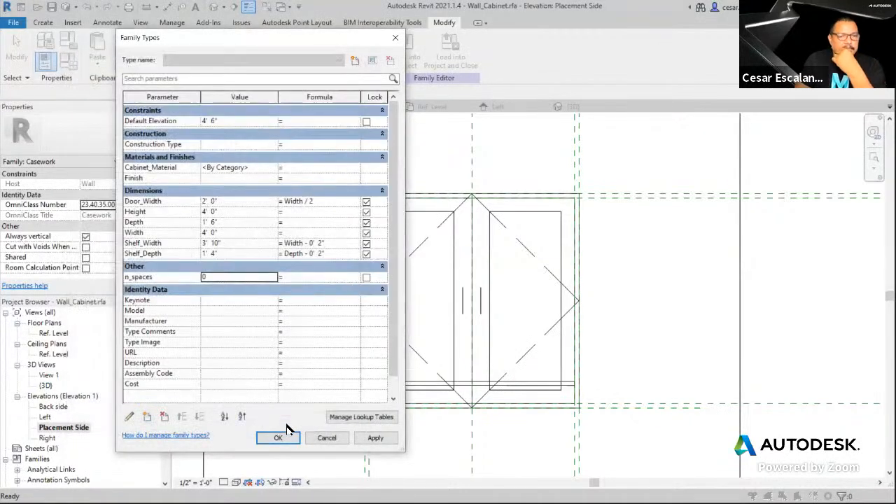
left_click(225, 278)
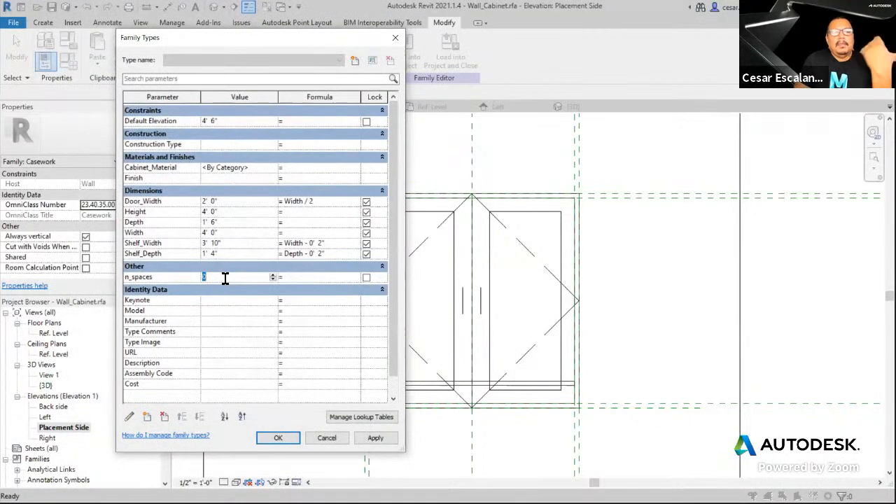
type("3")
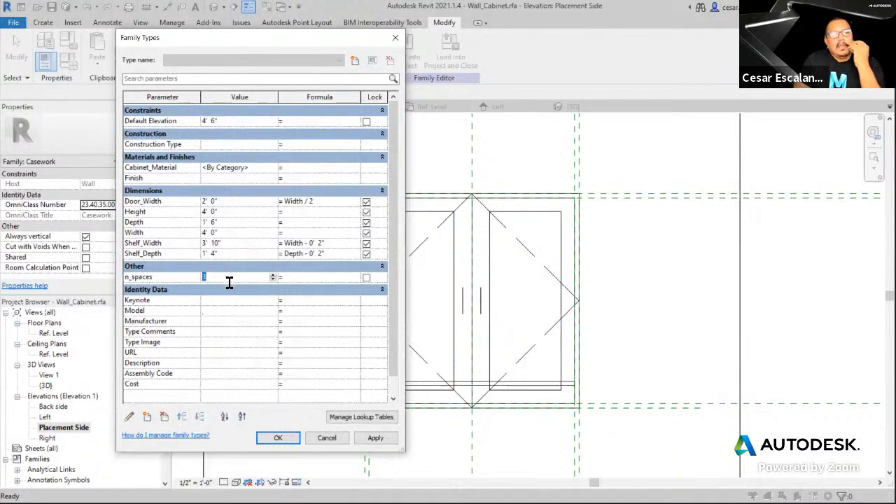
Add an Integer type parameter named a_spaces to the cabinet's family types, grouped under Other
left_click(149, 418)
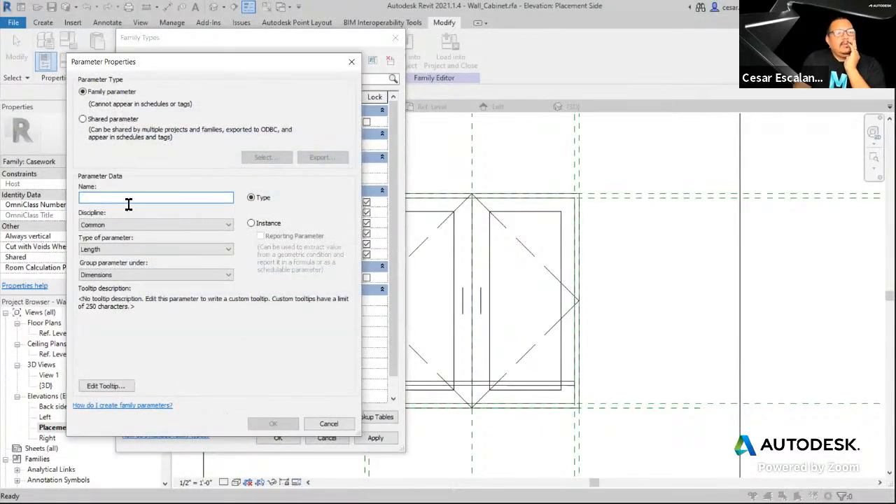
type("a")
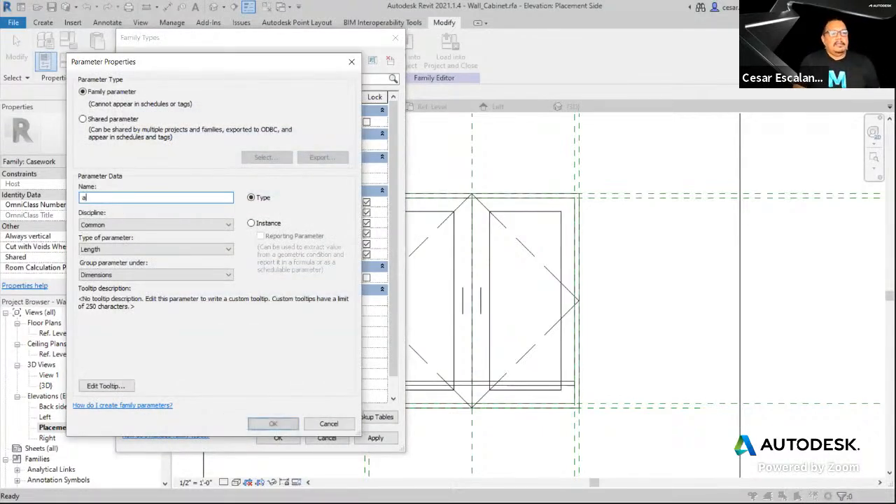
type("_spaces")
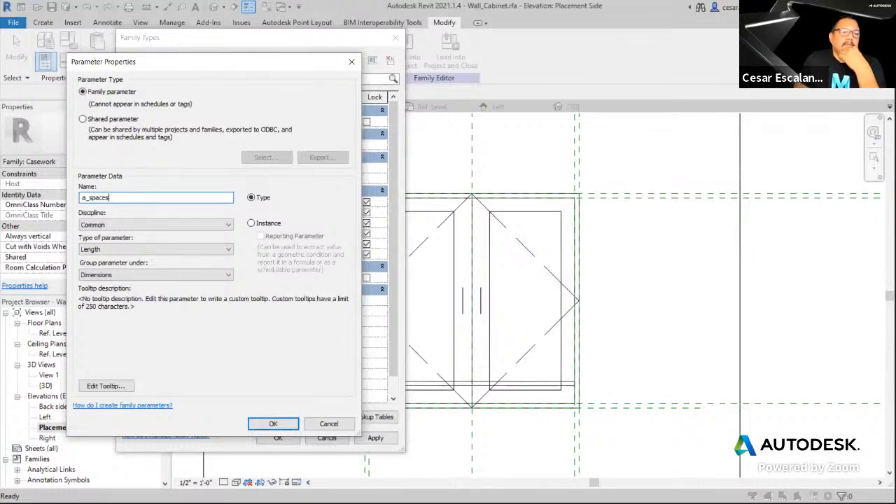
left_click(140, 250)
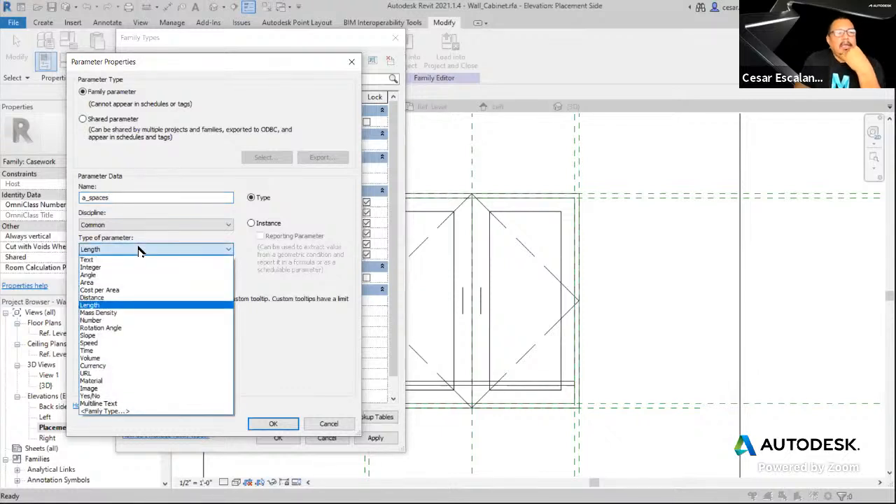
left_click(91, 267)
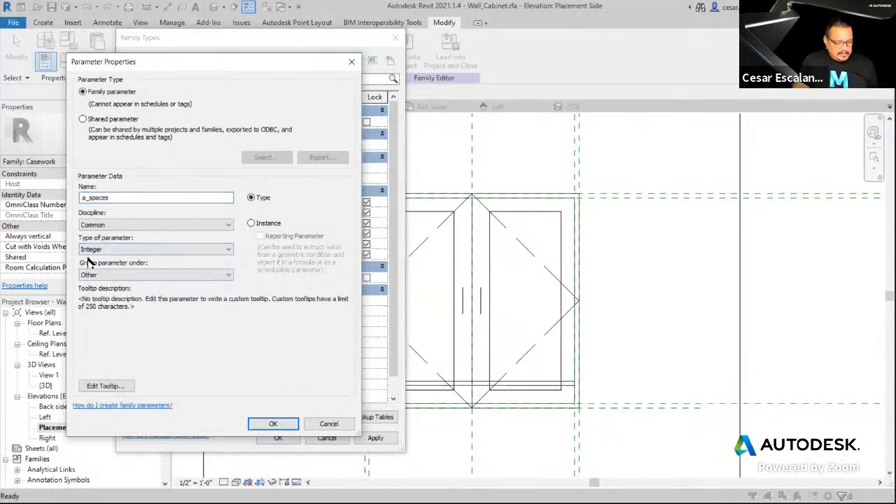
mouse_move(74, 242)
left_mouse_down()
mouse_move(122, 250)
mouse_move(108, 242)
left_mouse_up()
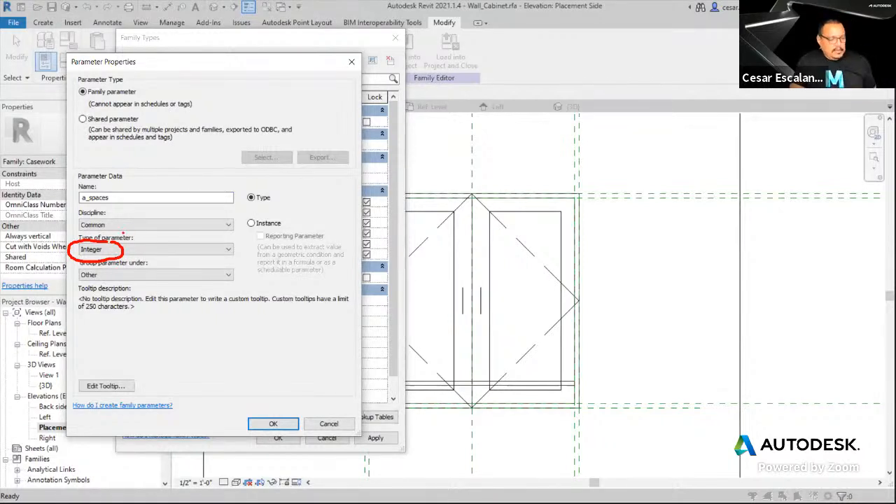
key("Escape")
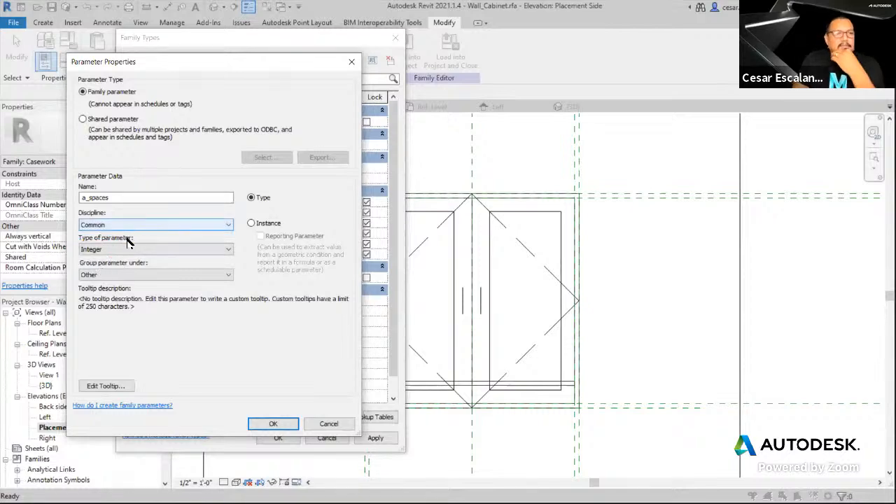
left_click(274, 422)
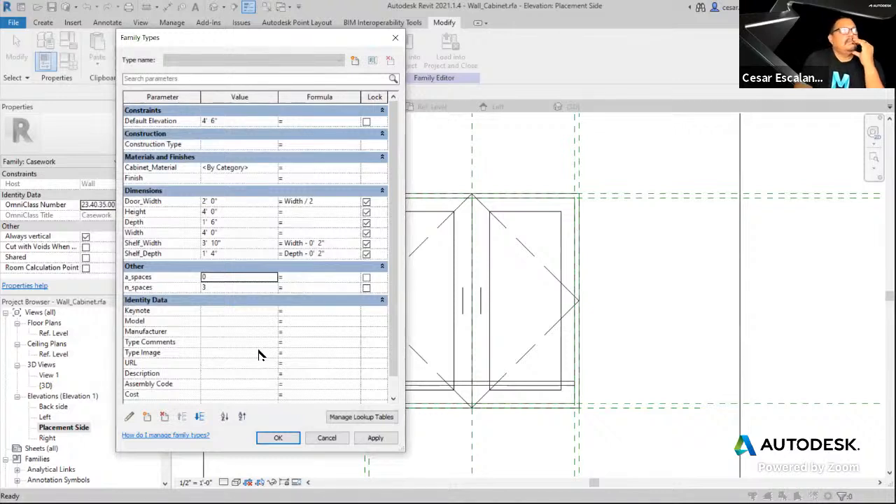
Set the value of a_spaces to 3 in the family types
left_click(228, 277)
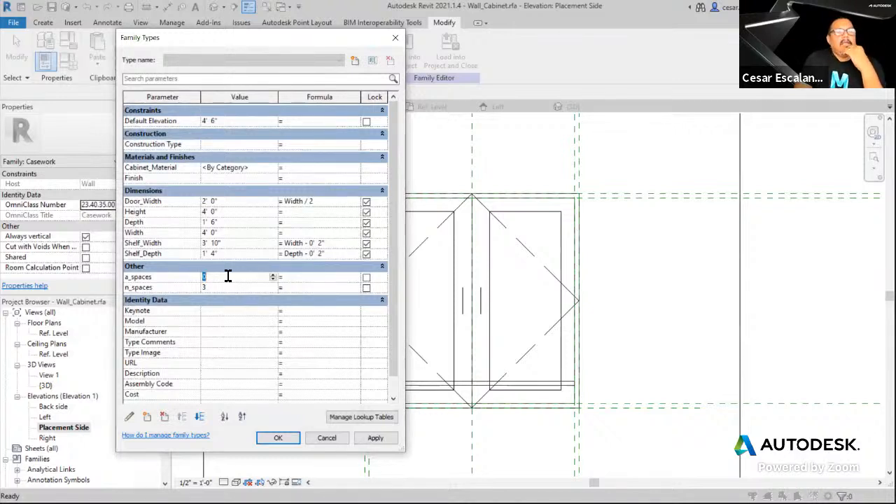
type("3")
left_click(236, 291)
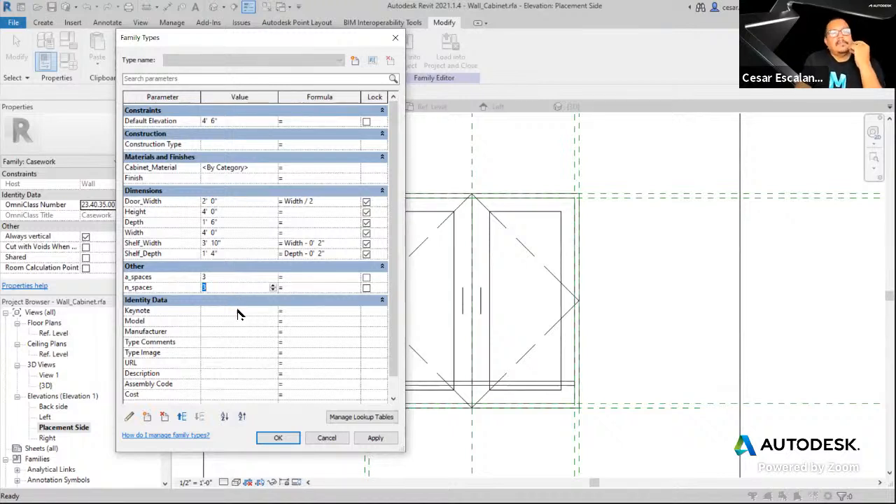
left_click(234, 292)
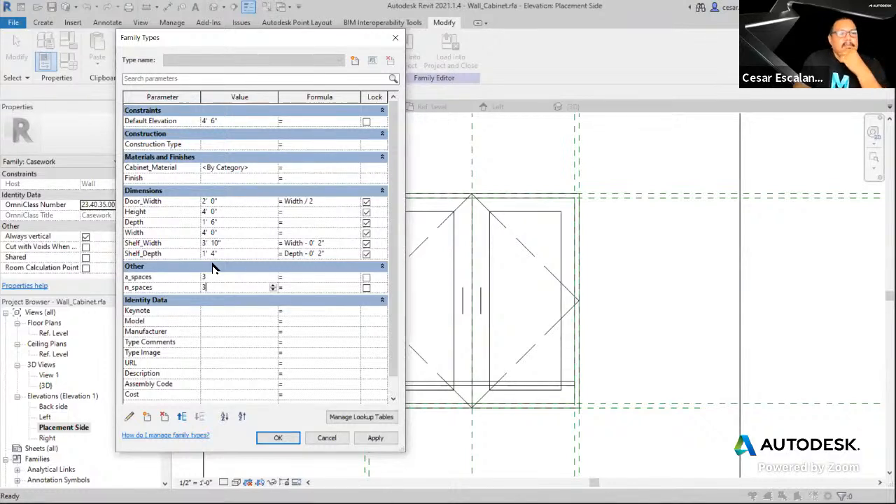
Add a Length type parameter named s_spacing to the cabinet's family types, grouped under Other
left_click(147, 418)
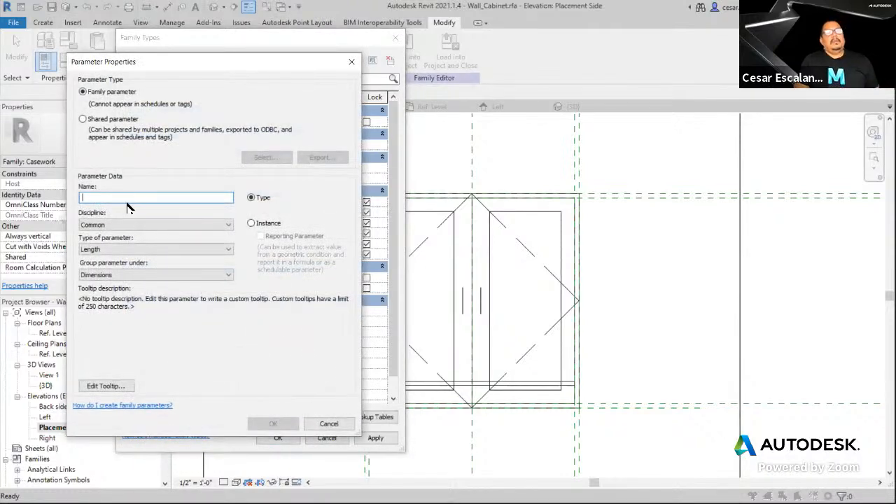
type("s")
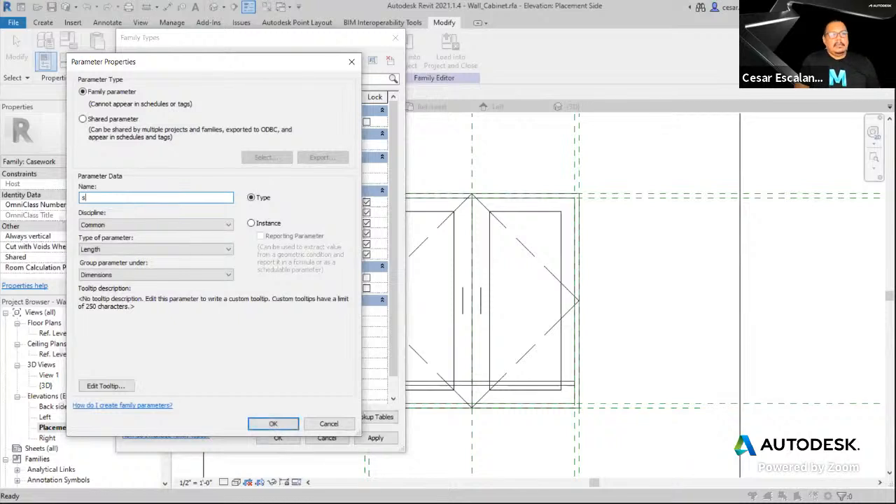
type("_space")
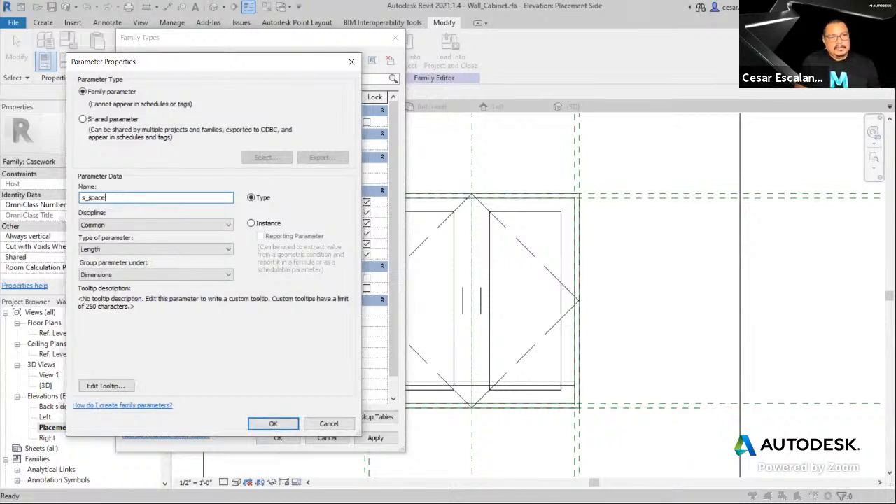
key("BackSpace")
type("ing")
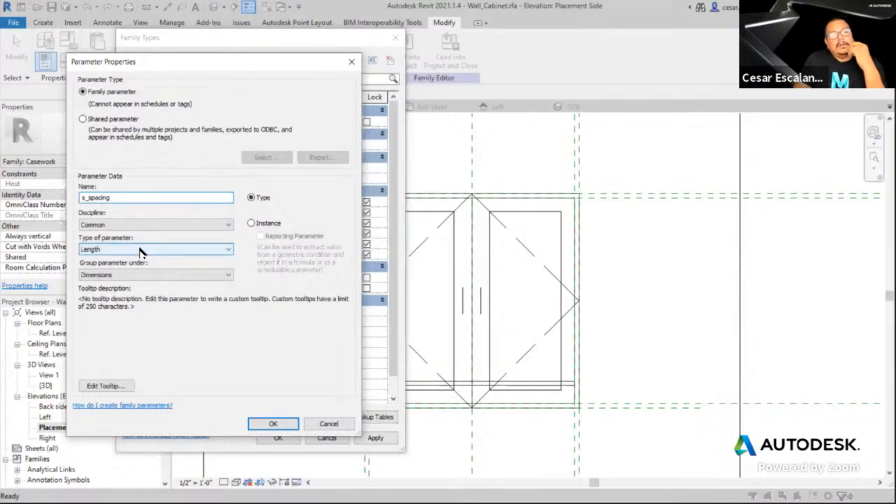
left_click(149, 275)
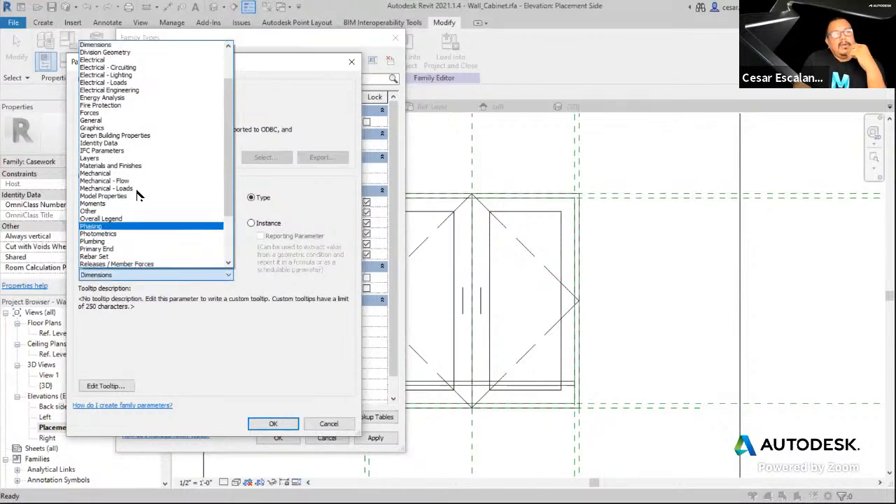
scroll(144, 182, "down", 3)
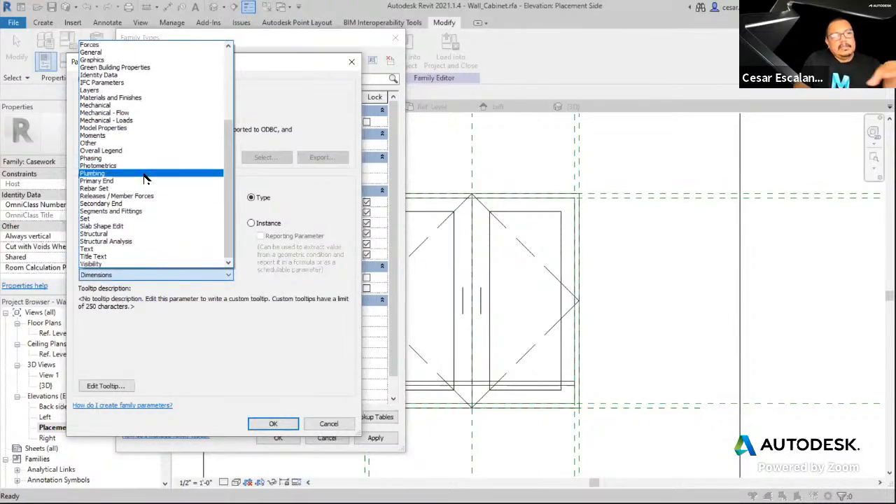
left_click(129, 143)
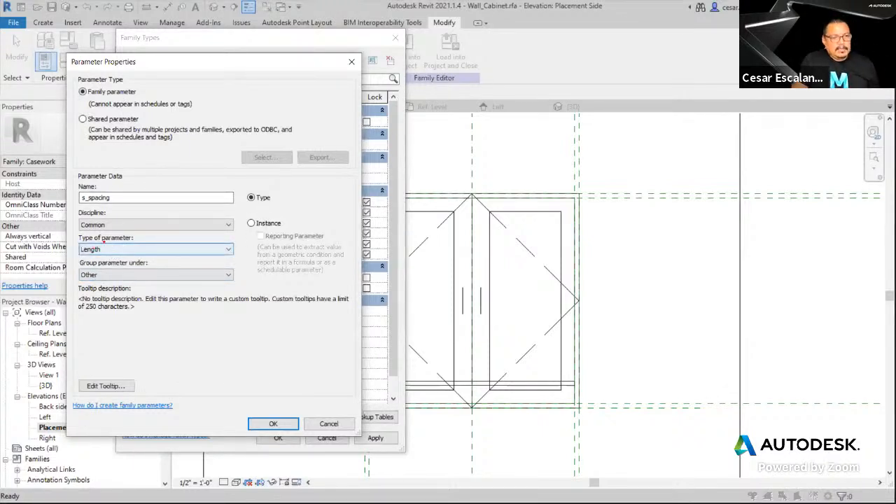
mouse_move(113, 238)
left_mouse_down()
mouse_move(92, 240)
mouse_move(74, 256)
mouse_move(117, 242)
left_mouse_up()
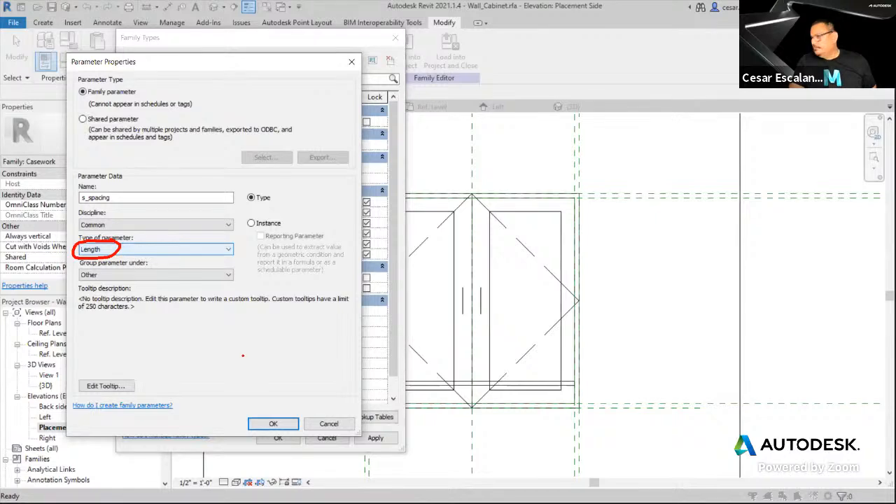
left_click(271, 424)
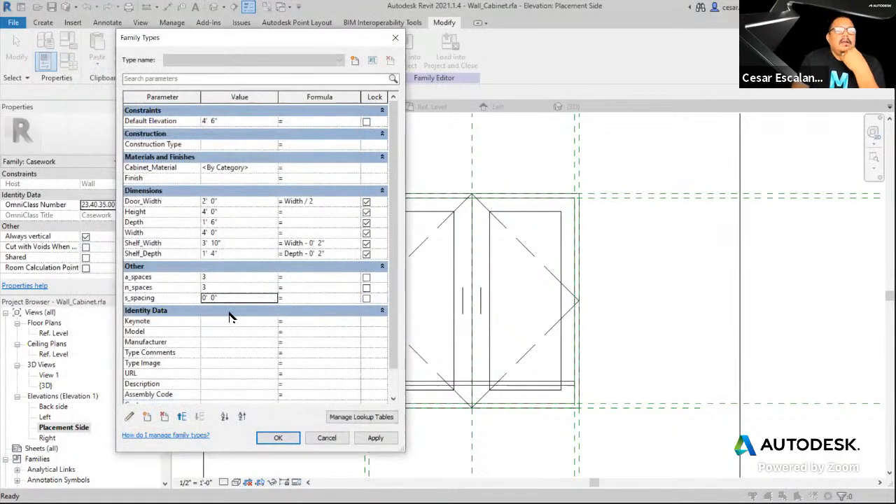
Give s_spacing the formula Height/n_spaces so that the cabinet height is divided by the number of spaces
left_click(316, 300)
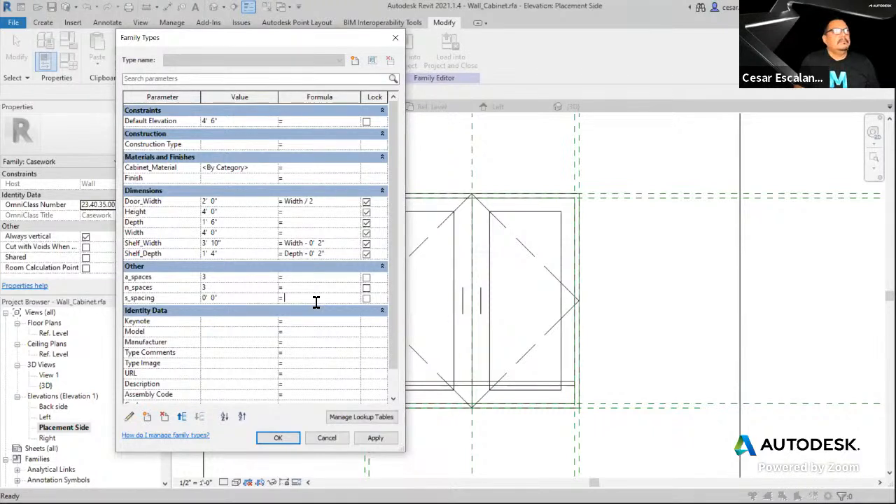
type("H")
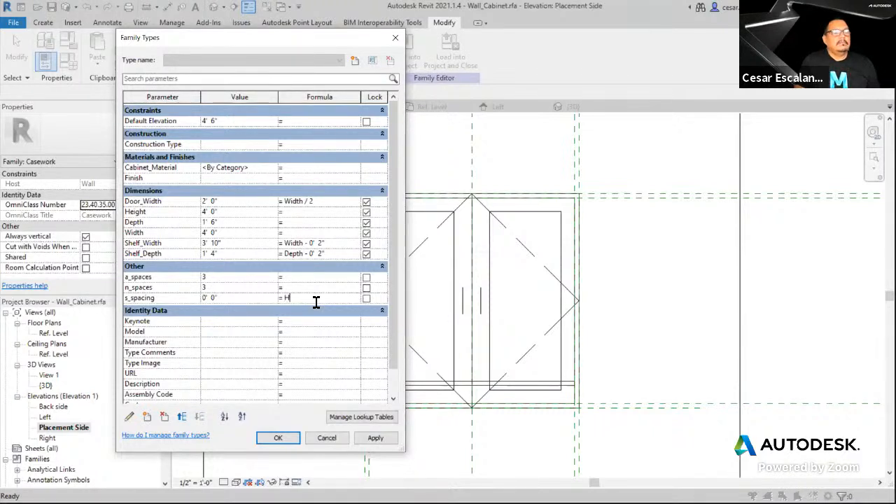
type("eig")
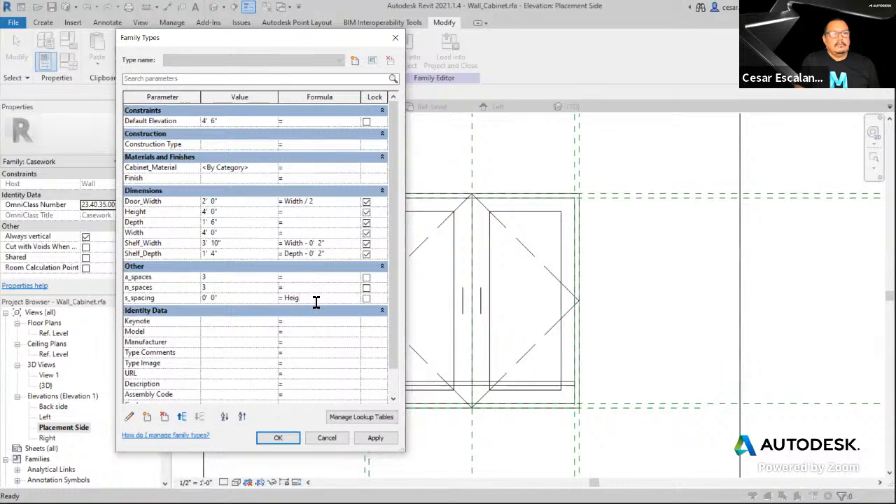
key("BackSpace")
type("gth")
key("BackSpace")
key("BackSpace")
key("BackSpace")
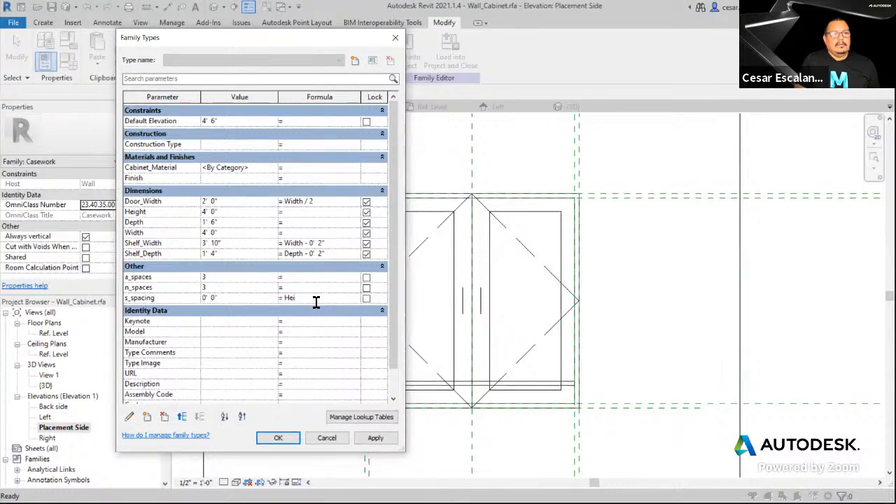
type("gh")
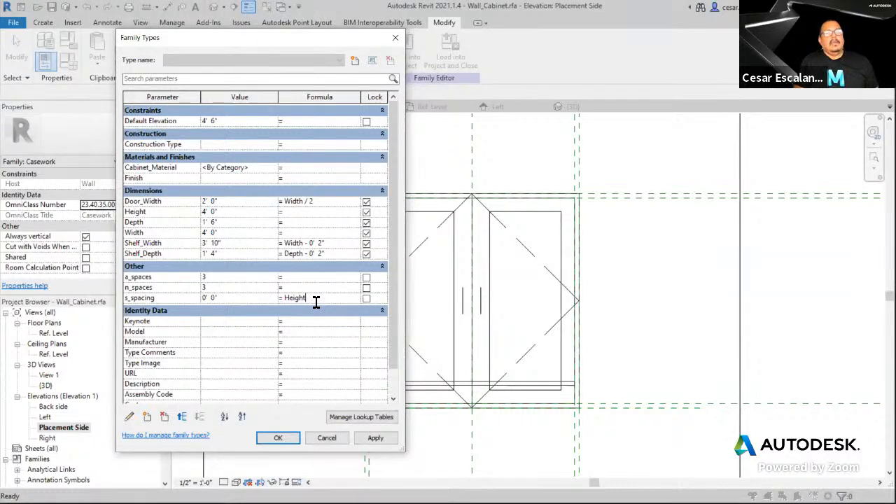
type("t")
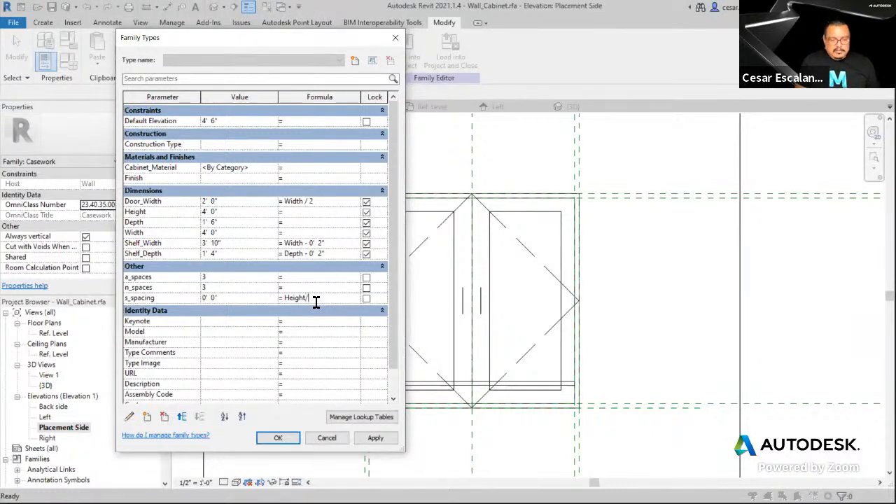
type("/n")
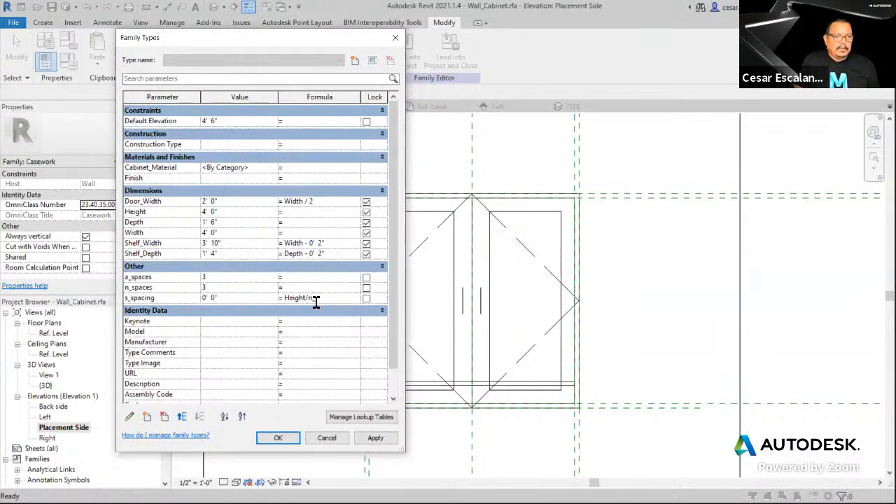
type("_space")
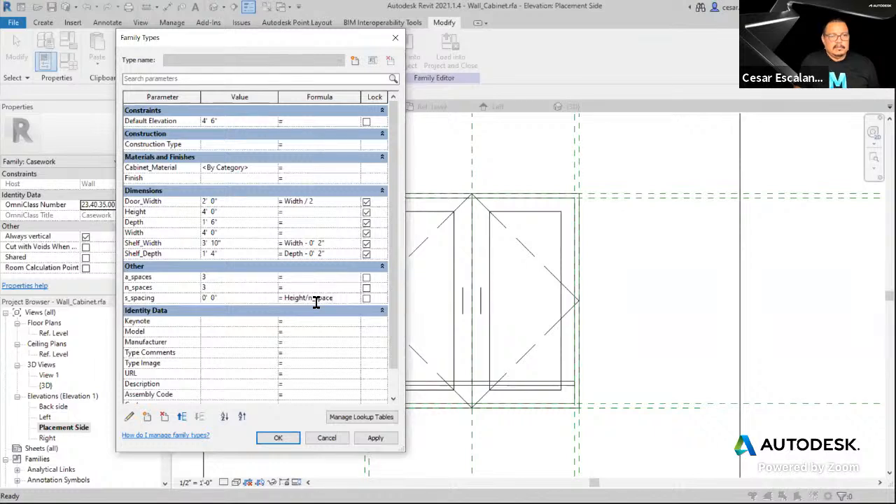
type("s")
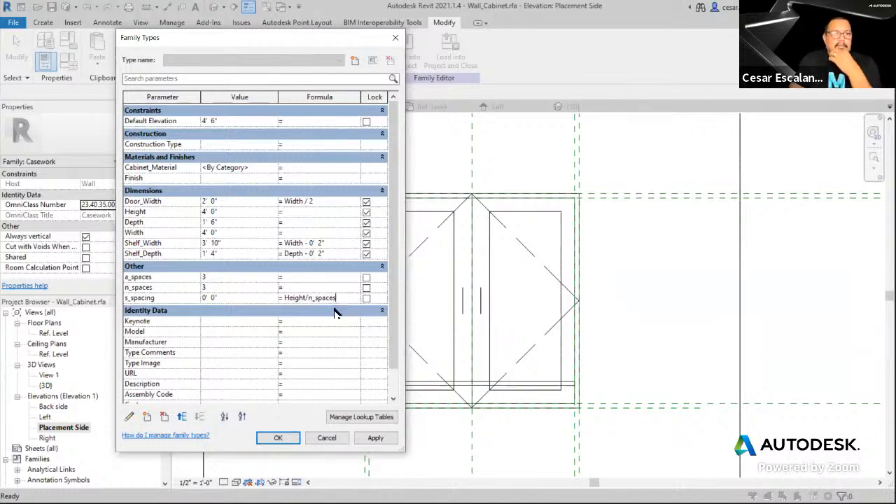
left_click(333, 287)
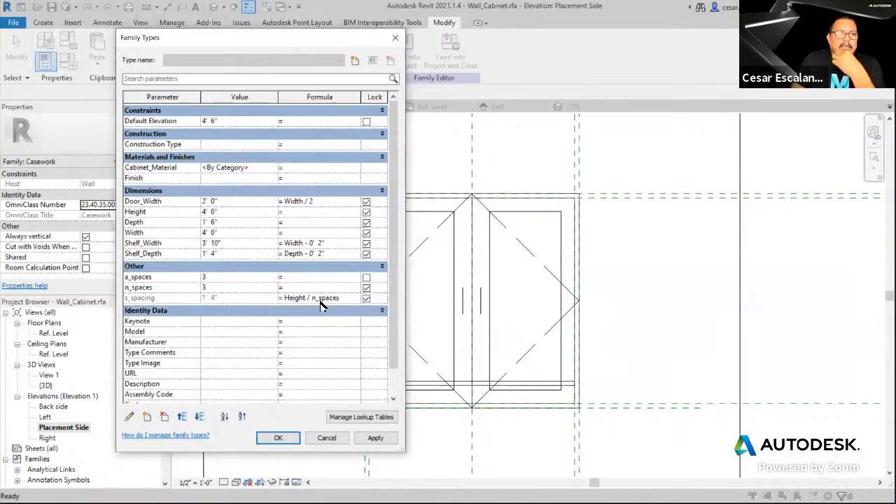
left_click(341, 299)
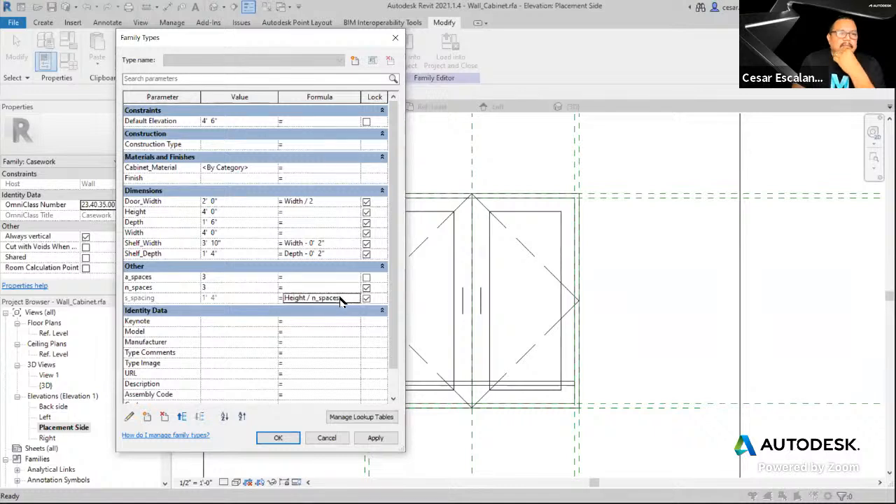
Test the s_spacing formula by setting n_spaces to 4, and return n_spaces to 3
left_click(217, 291)
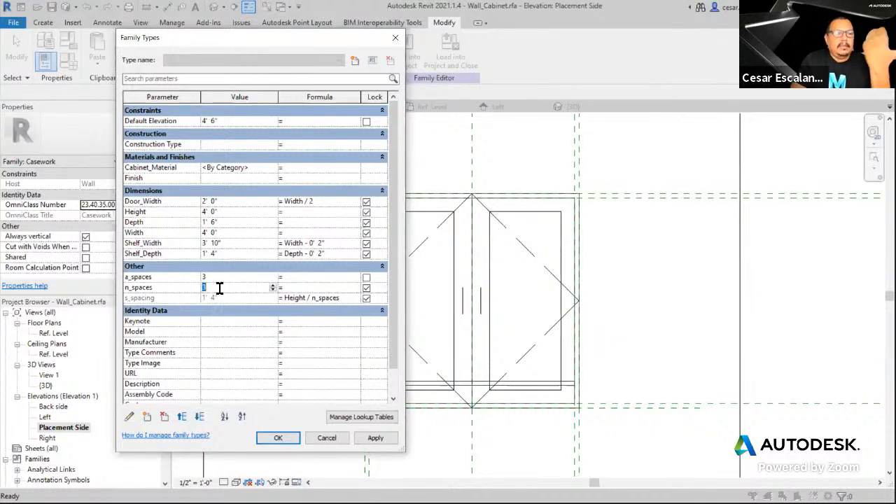
type("4")
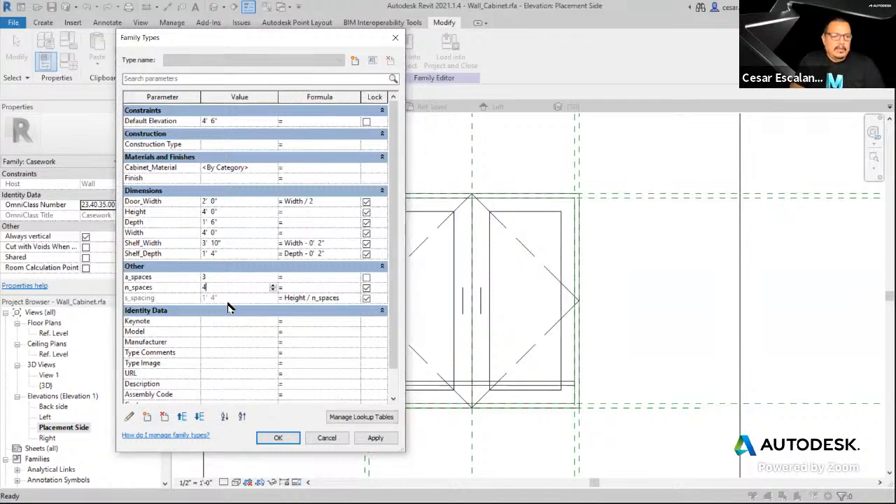
key("Return")
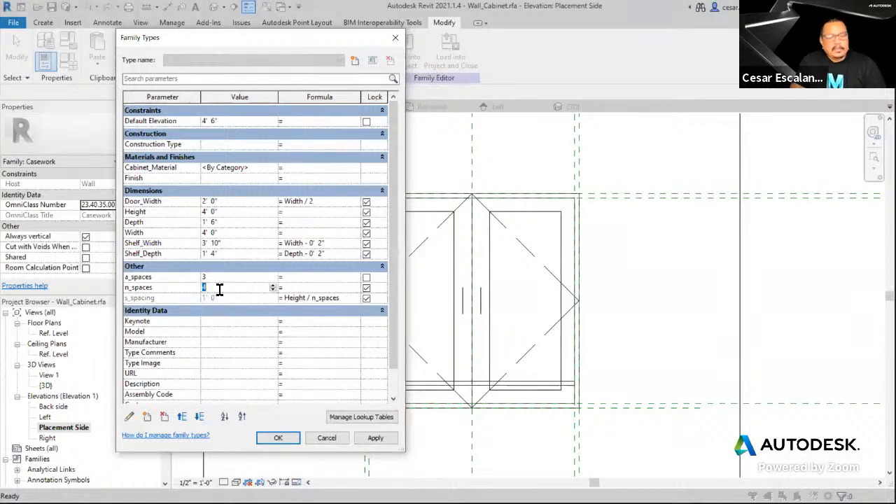
key("BackSpace")
type("3")
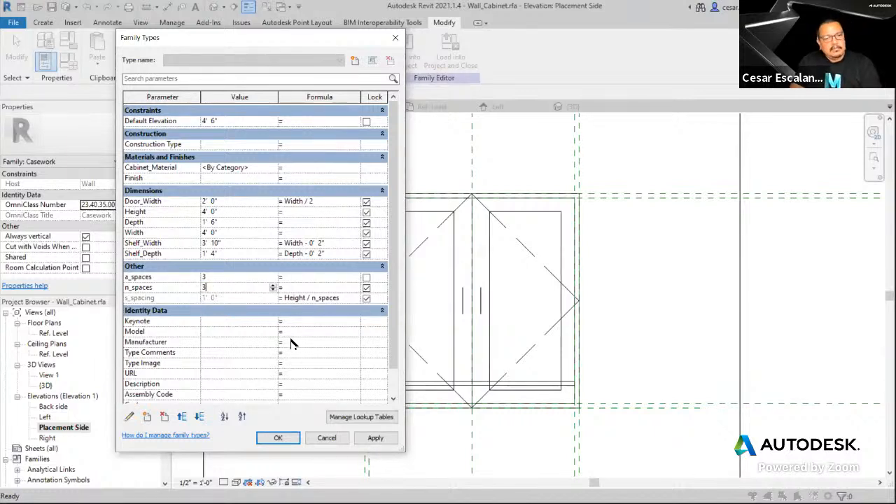
Apply the n_spaces value of 3 and give a_spaces the formula n_spaces-2 in the family types
left_click(373, 438)
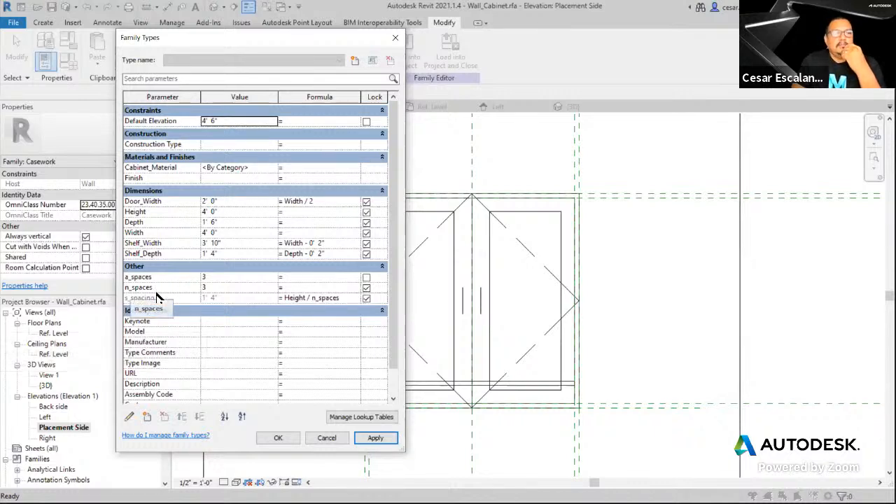
left_click(301, 281)
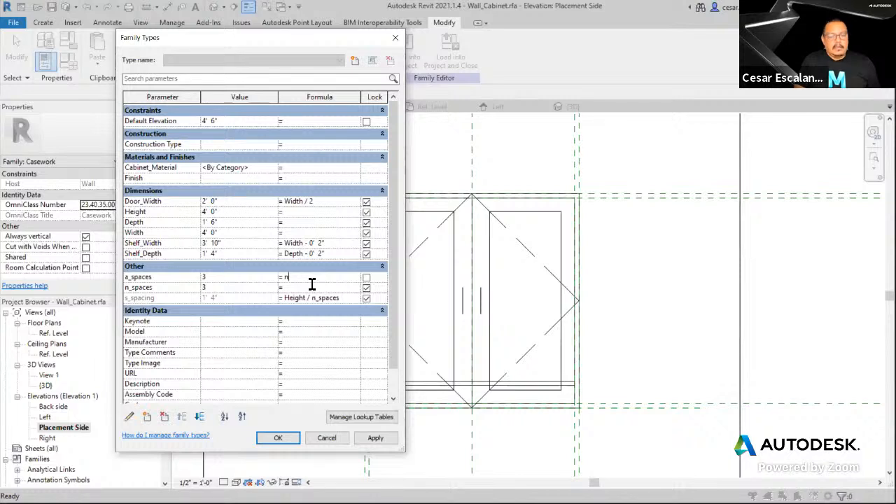
type("pace")
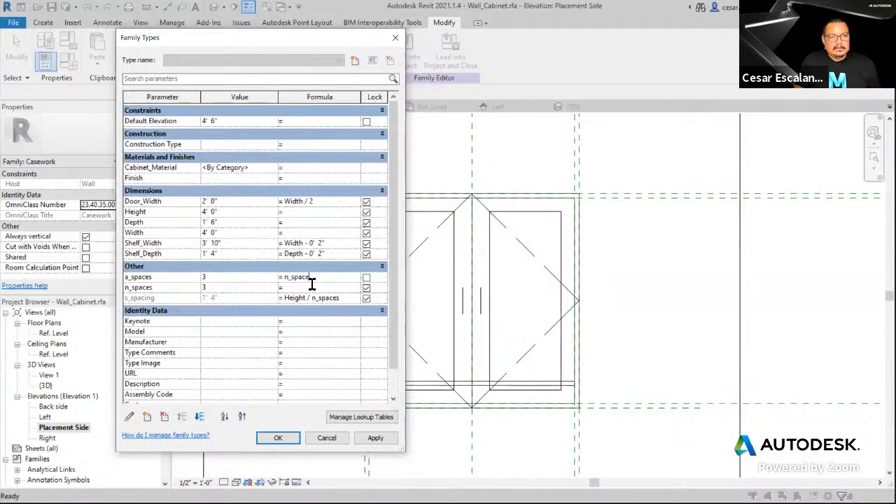
type("s-")
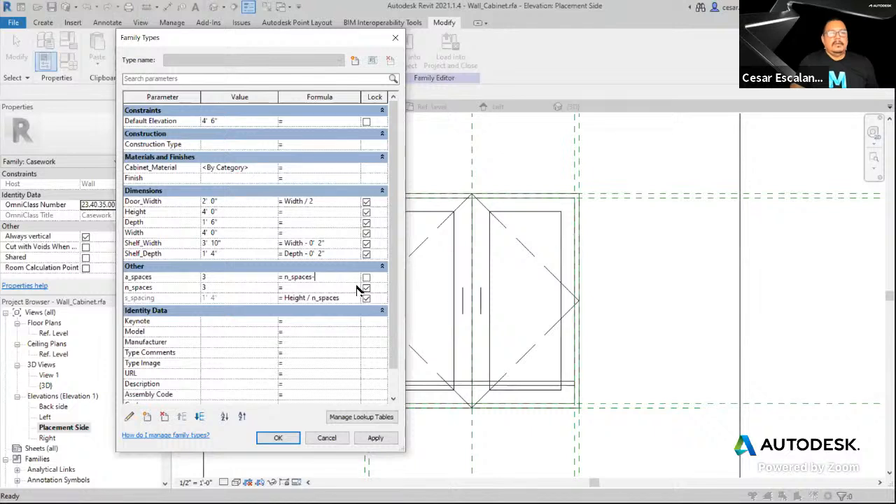
type("2")
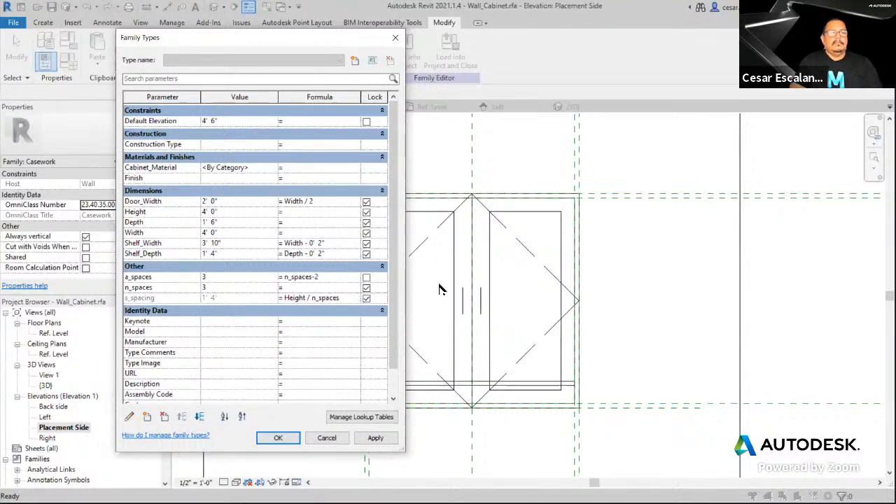
left_click(334, 288)
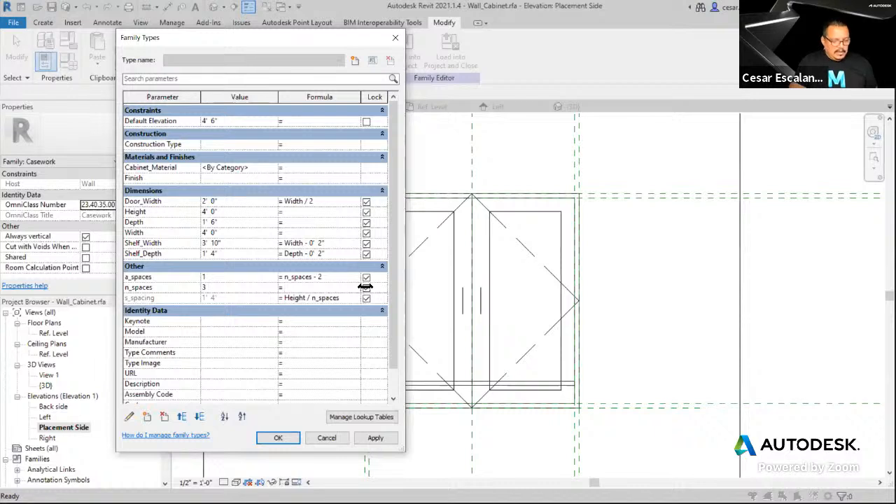
left_click_drag(542, 352, 614, 350)
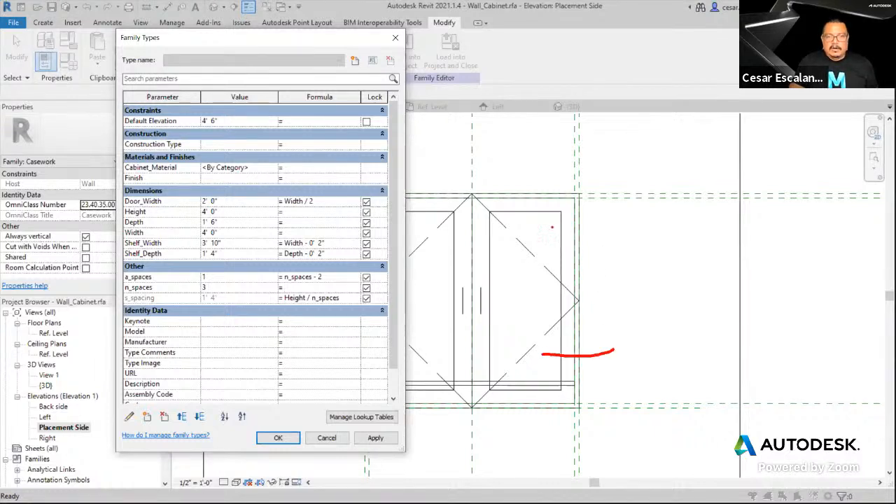
left_click_drag(552, 226, 613, 227)
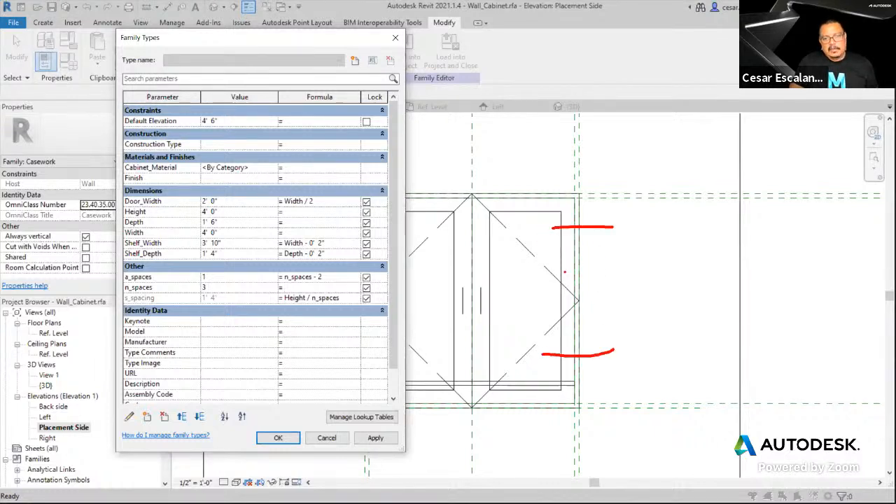
left_click_drag(565, 270, 592, 270)
left_click_drag(572, 320, 593, 319)
left_click_drag(615, 226, 614, 350)
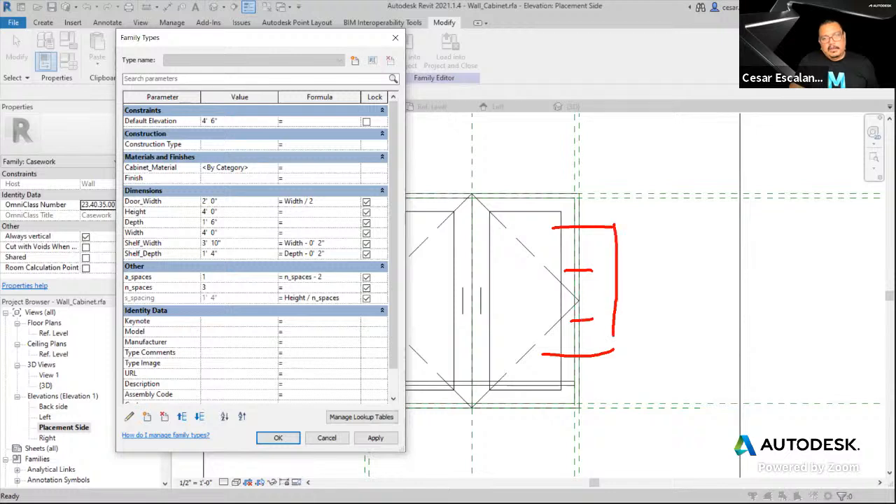
mouse_move(635, 292)
left_mouse_down()
mouse_move(634, 273)
mouse_move(648, 290)
mouse_move(618, 290)
mouse_move(621, 298)
left_mouse_up()
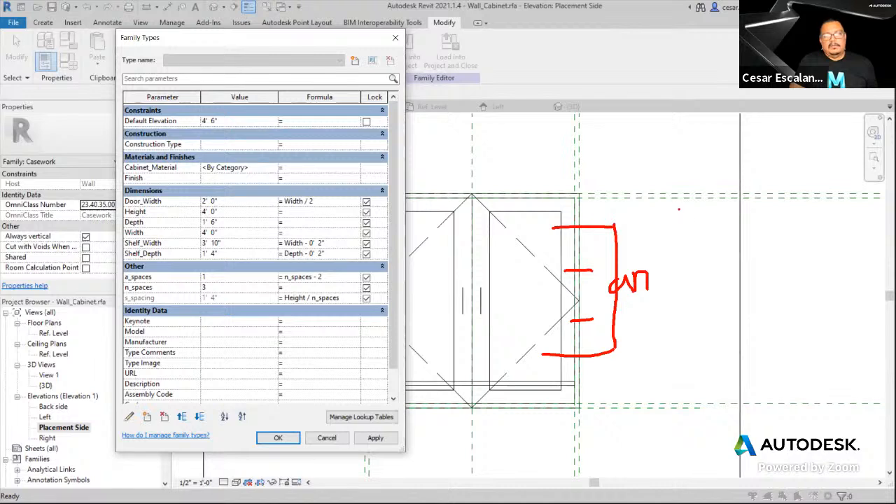
left_click_drag(678, 196, 698, 414)
left_click_drag(709, 382, 679, 415)
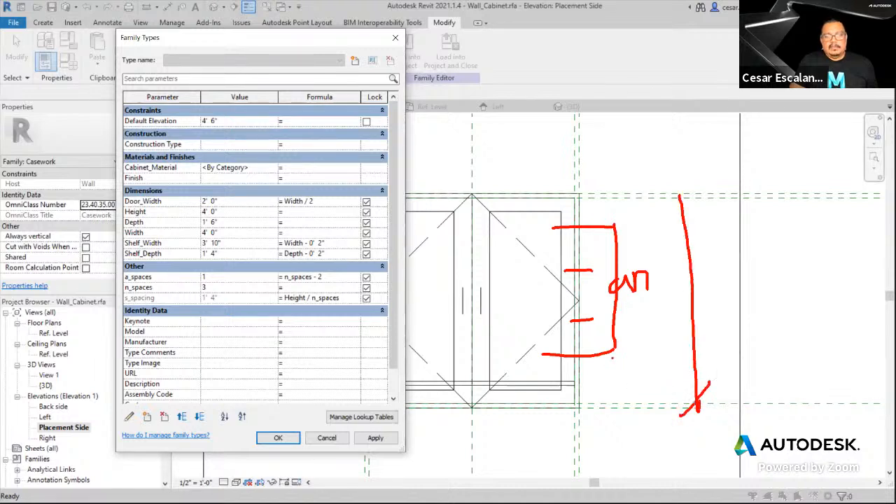
left_click_drag(612, 357, 703, 343)
left_click_drag(626, 227, 714, 220)
mouse_move(726, 291)
left_mouse_down()
mouse_move(738, 274)
mouse_move(746, 289)
left_mouse_up()
left_click_drag(681, 270, 702, 269)
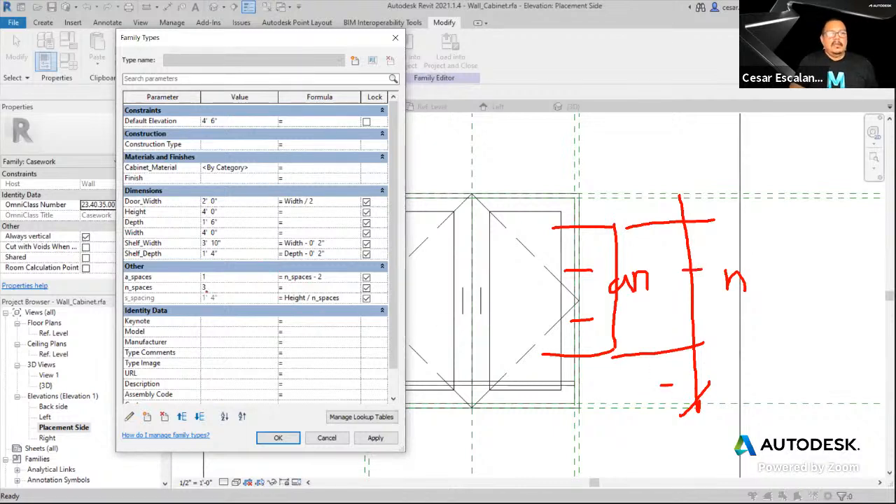
Set n_spaces to 4, check the calculated a_spaces value, and apply the family type changes
left_click(239, 277)
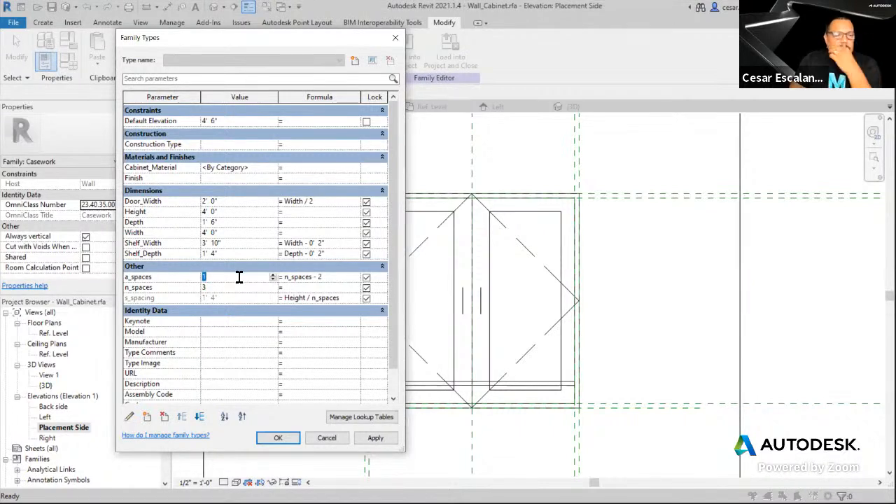
left_click(222, 288)
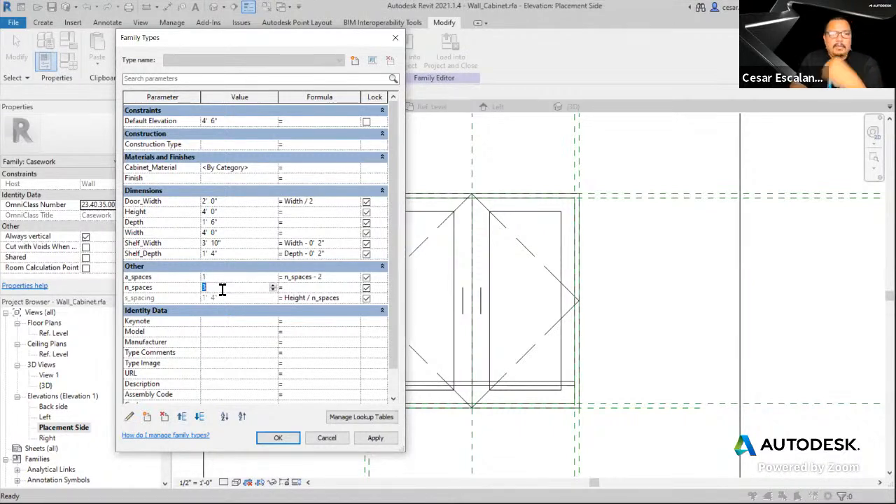
type("4")
left_click(226, 278)
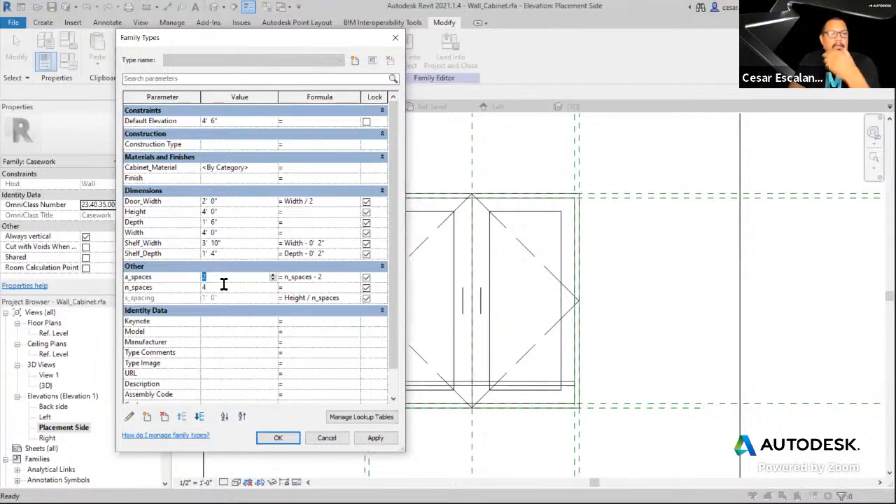
left_click(226, 288)
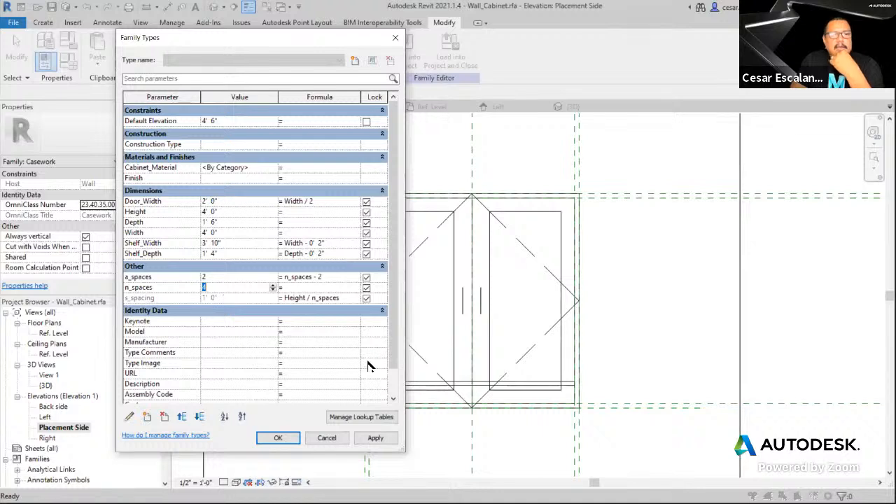
left_click(384, 438)
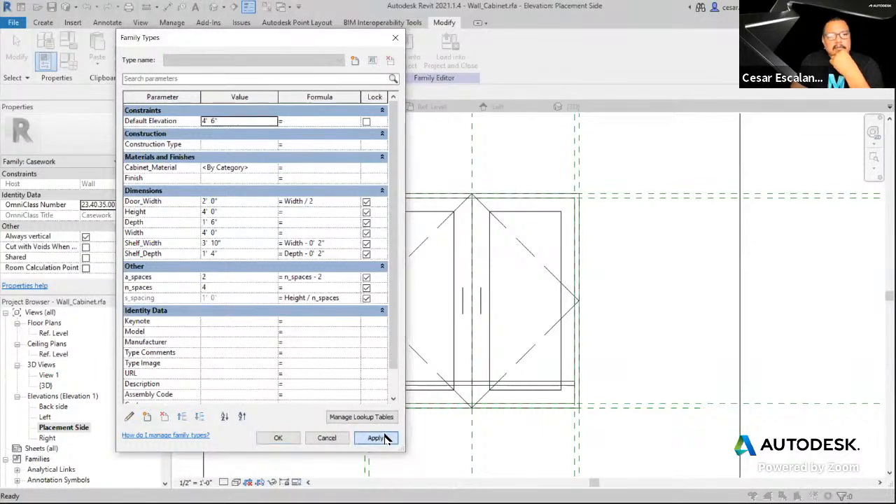
left_click(278, 438)
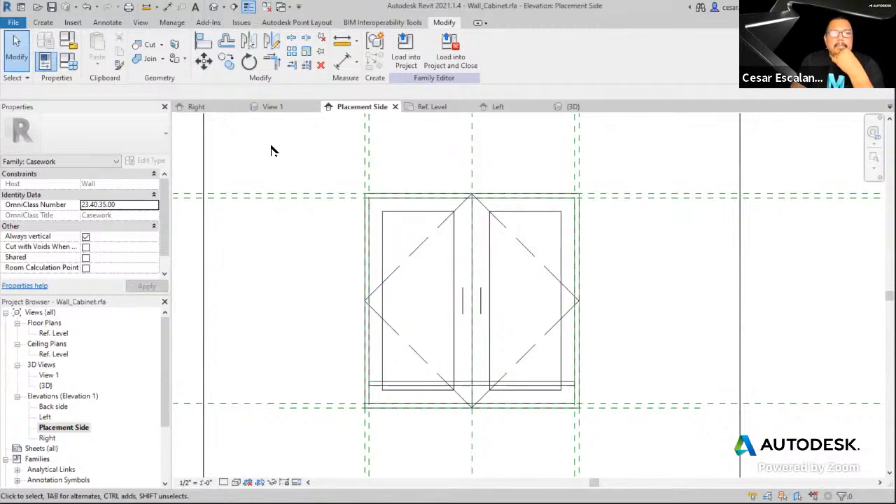
Draw two horizontal reference planes across the cabinet, about 11 inches above its bottom inner plane and about 10 inches below its top inner plane
left_click(40, 24)
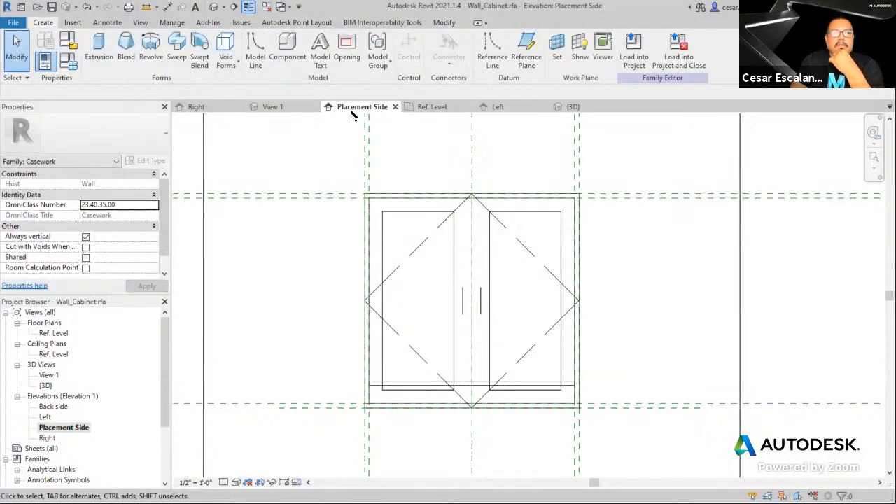
left_click(526, 61)
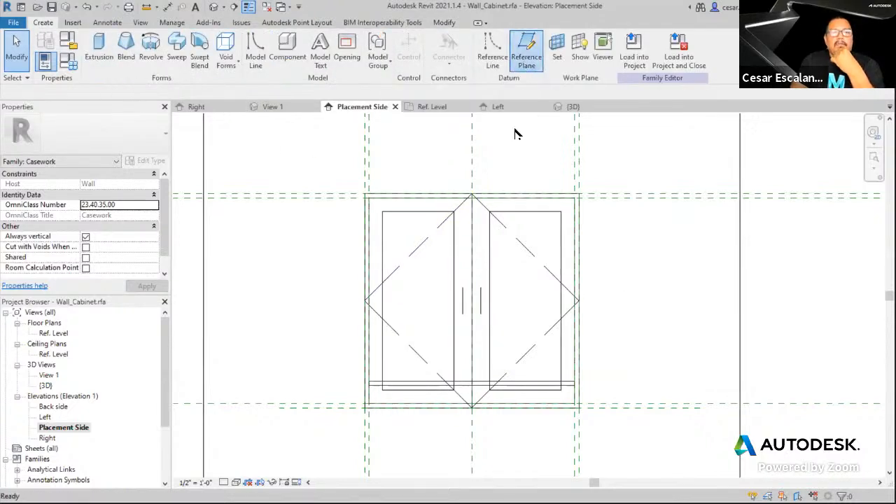
left_click(283, 356)
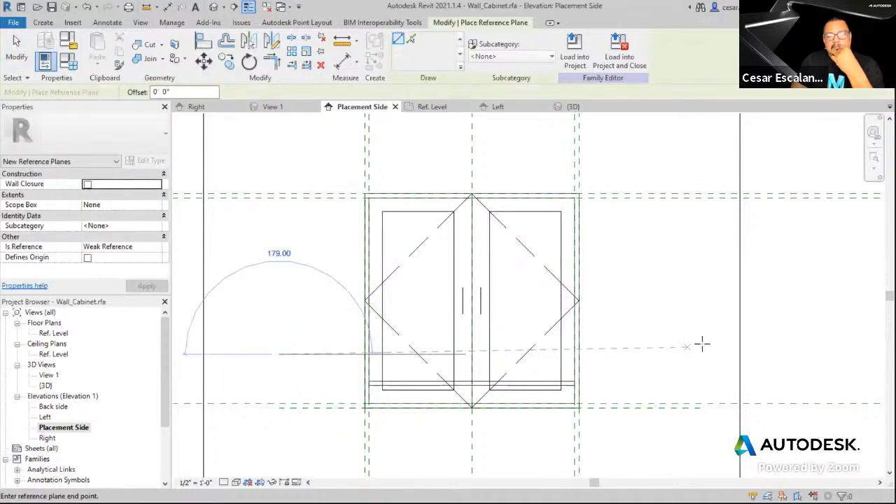
left_click(728, 355)
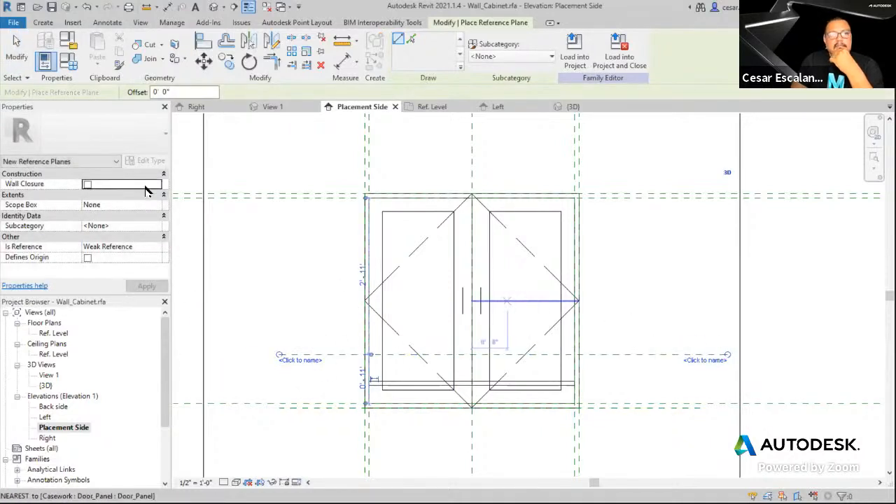
left_click(276, 242)
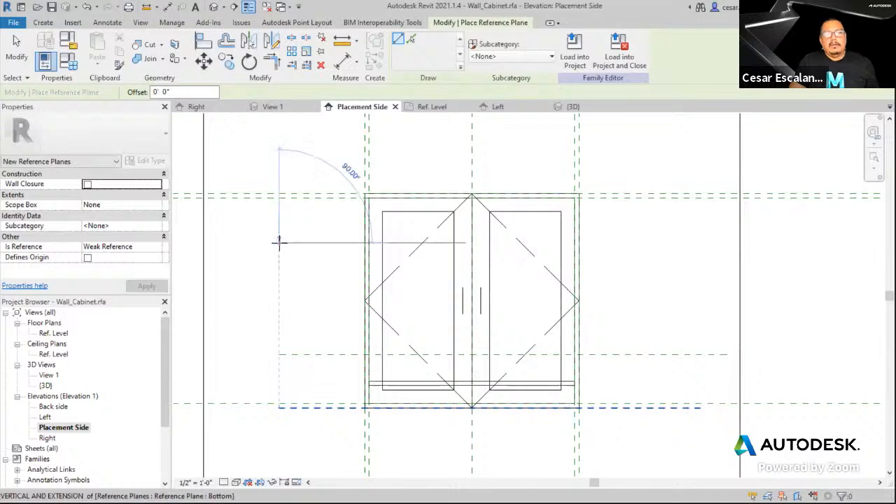
left_click(691, 242)
key("Escape")
key("Escape")
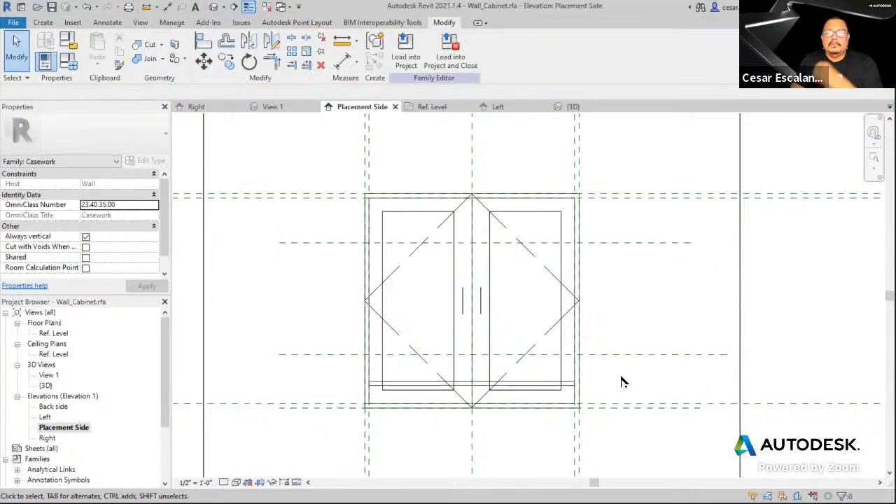
Name the lower of the two new horizontal reference planes Shelf_first
left_click(623, 356)
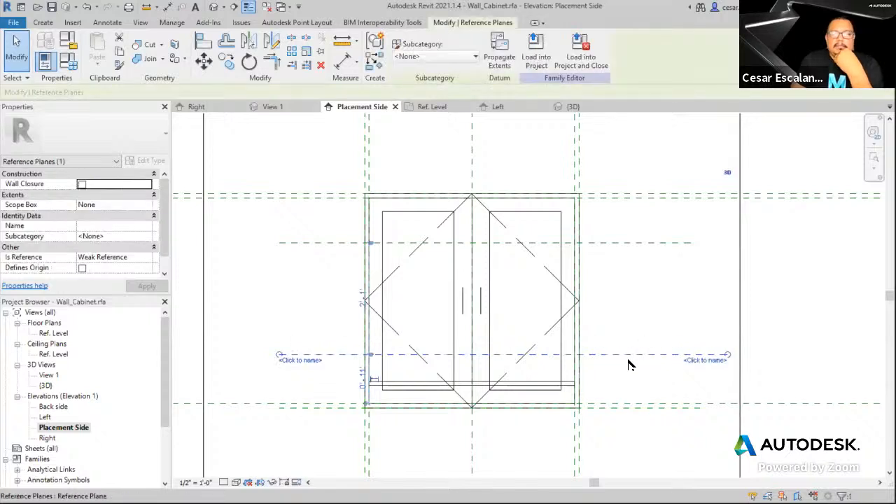
left_click(117, 227)
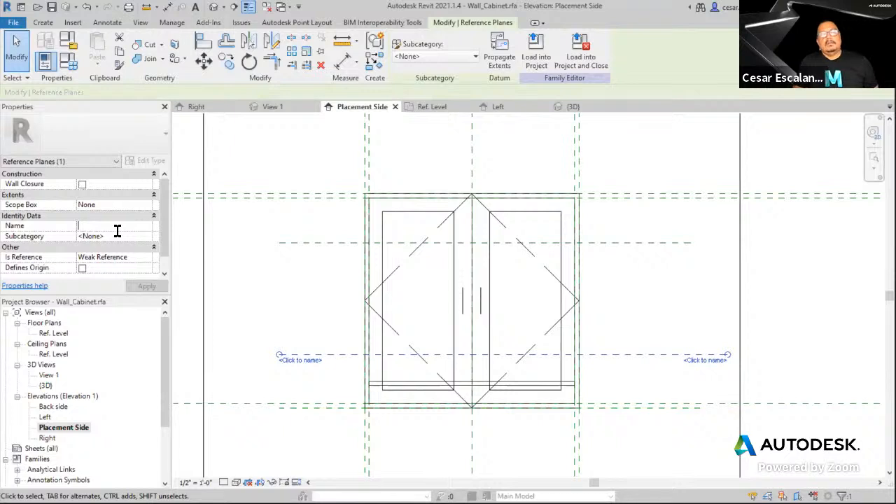
type("Shel")
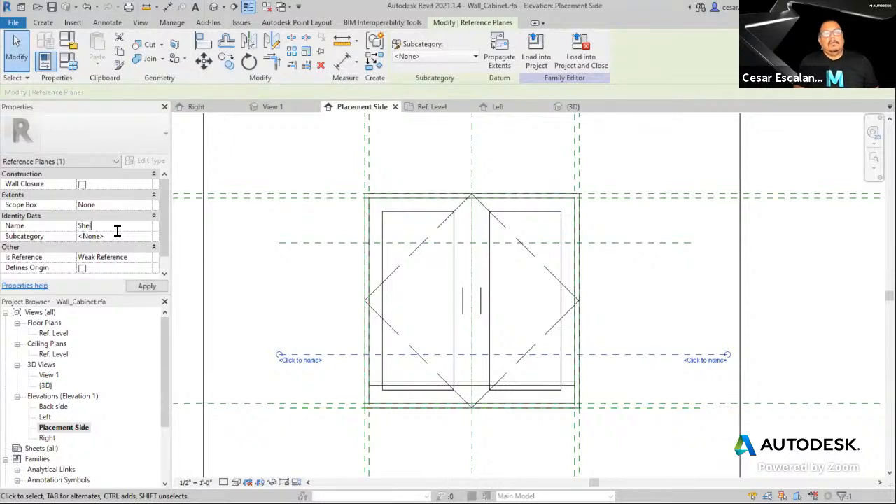
type("f_")
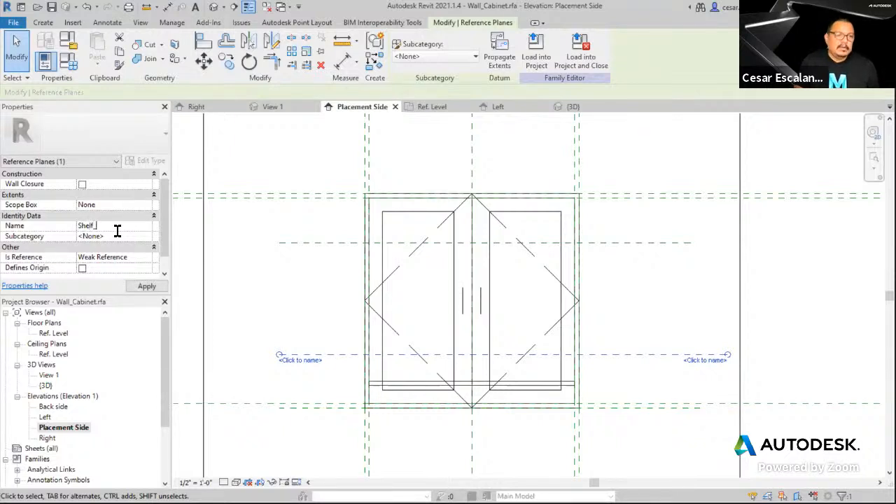
type("f")
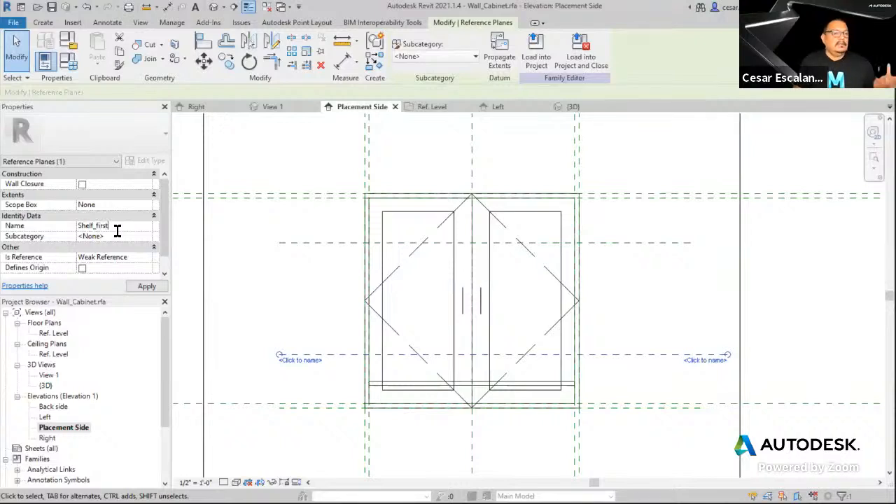
type("irst")
left_click(147, 286)
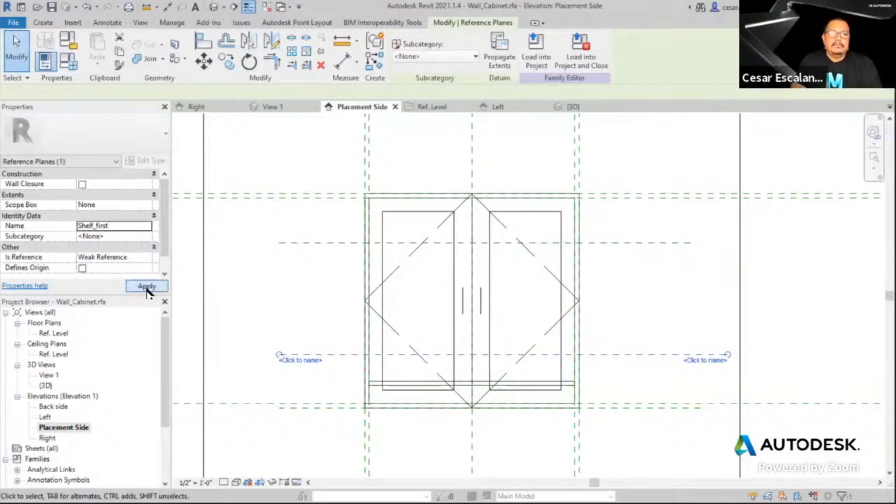
Name the upper of the two new horizontal reference planes Shelf_last and deselect it
left_click(622, 243)
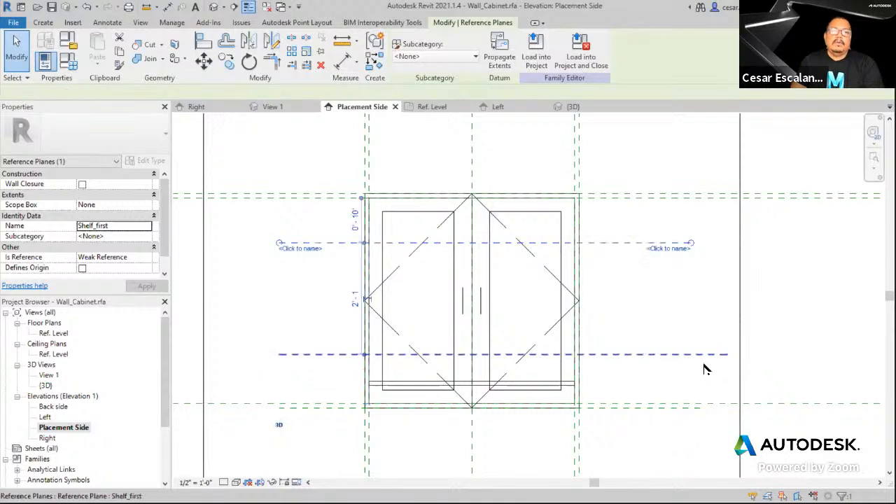
left_click(109, 227)
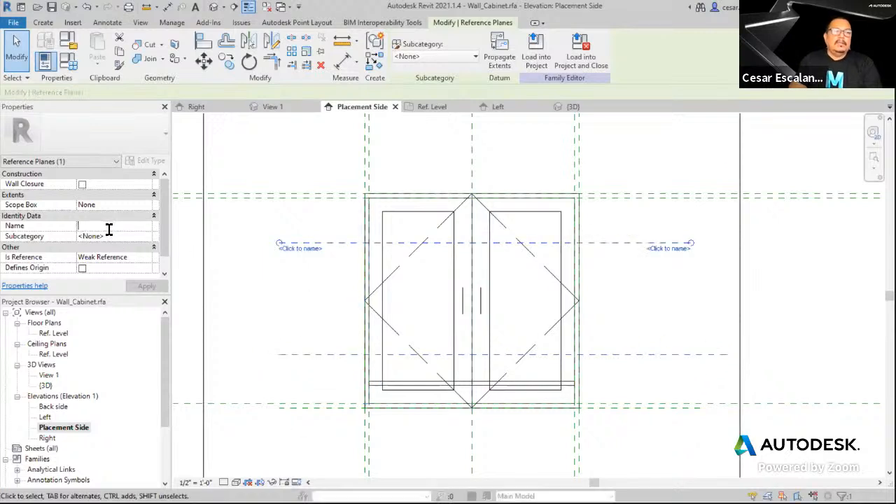
type("Shelf_las")
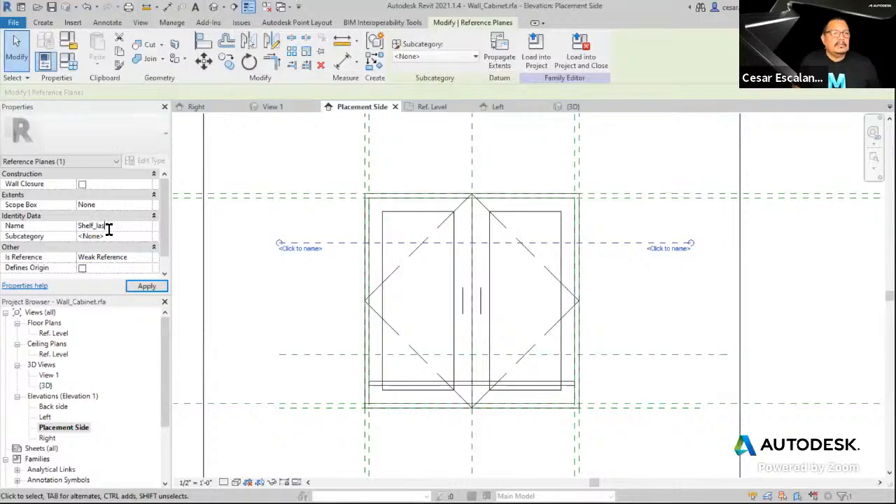
type("t")
left_click(149, 286)
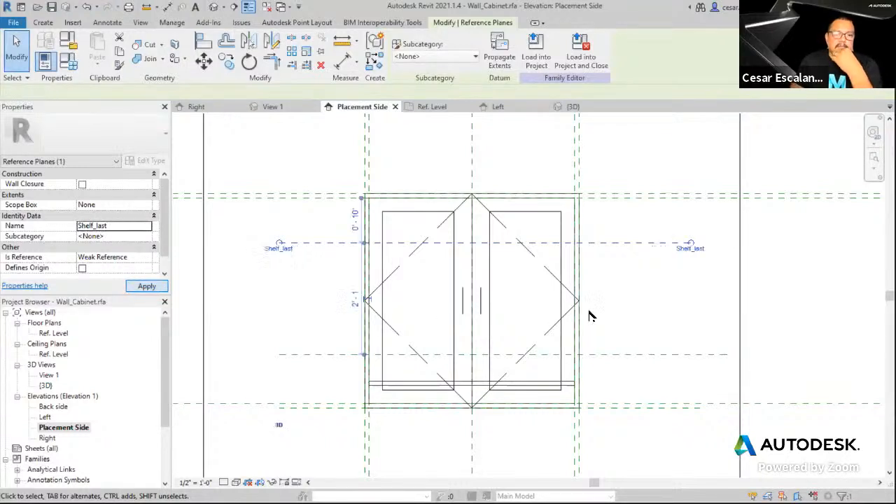
left_click(642, 319)
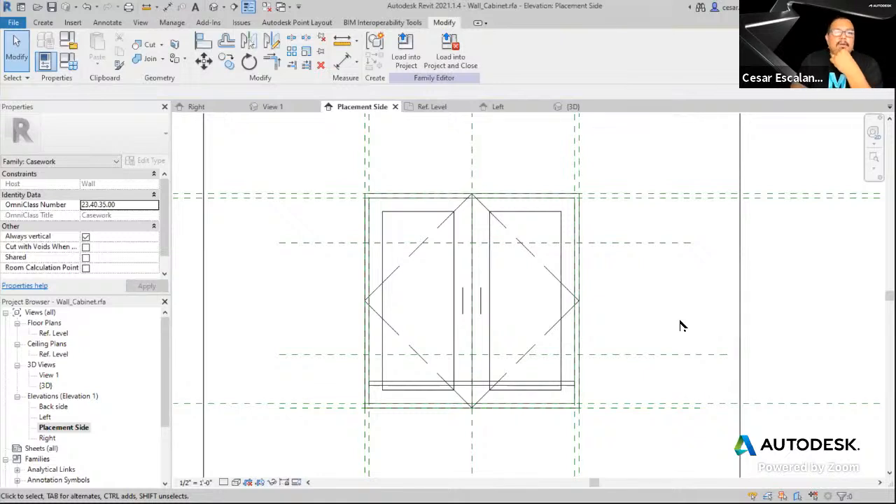
Add aligned dimensions from the cabinet's bottom outer plane to Shelf_first and from its top outer plane to Shelf_last
left_click(169, 8)
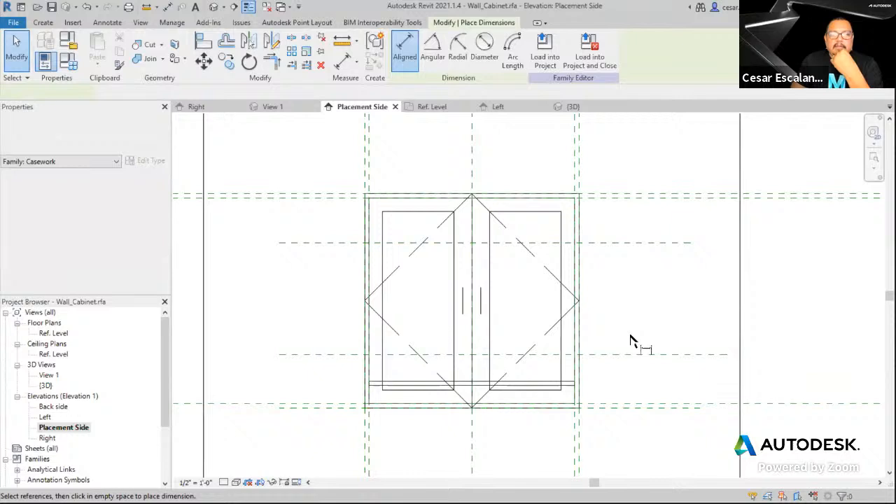
left_click(630, 392)
left_click(632, 356)
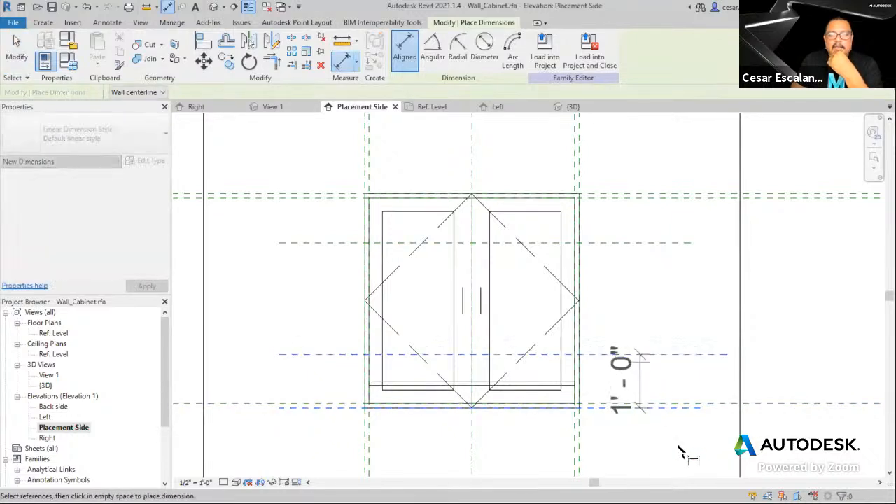
left_click(637, 392)
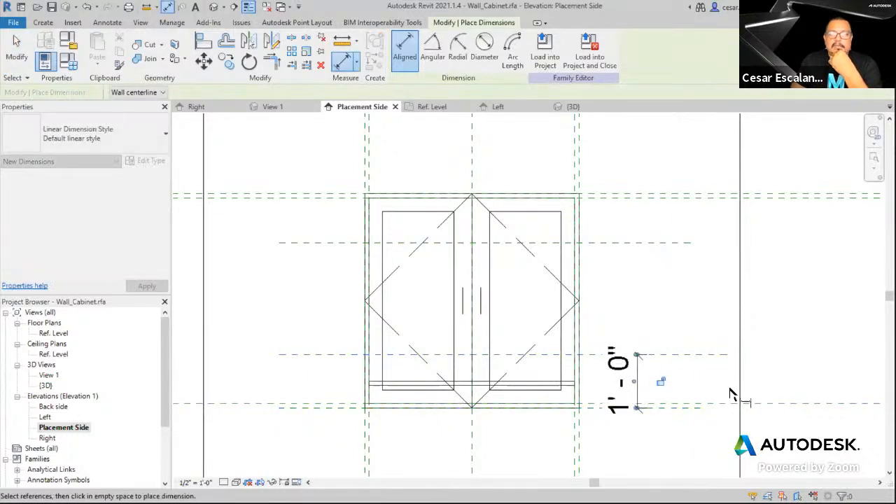
left_click(643, 194)
left_click(643, 245)
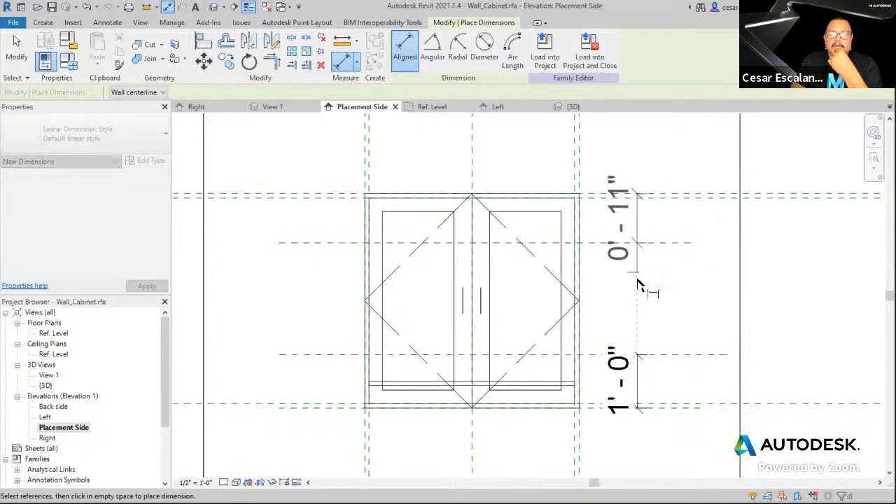
left_click(637, 286)
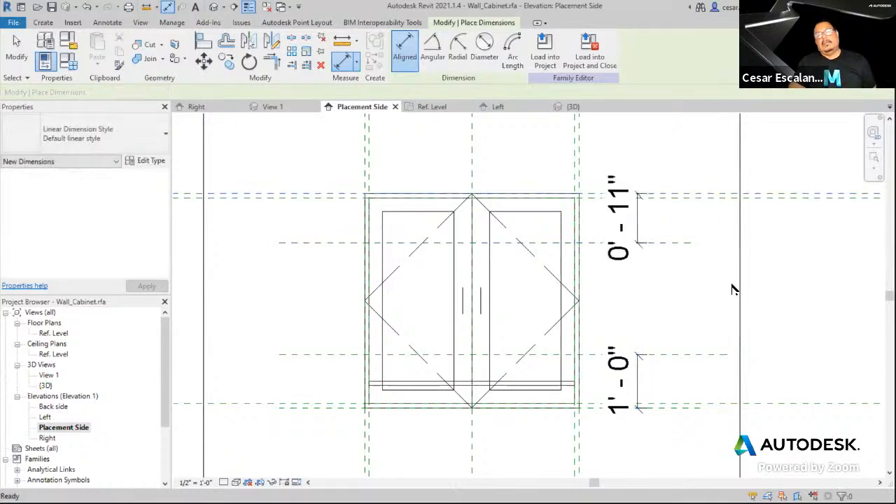
key("Escape")
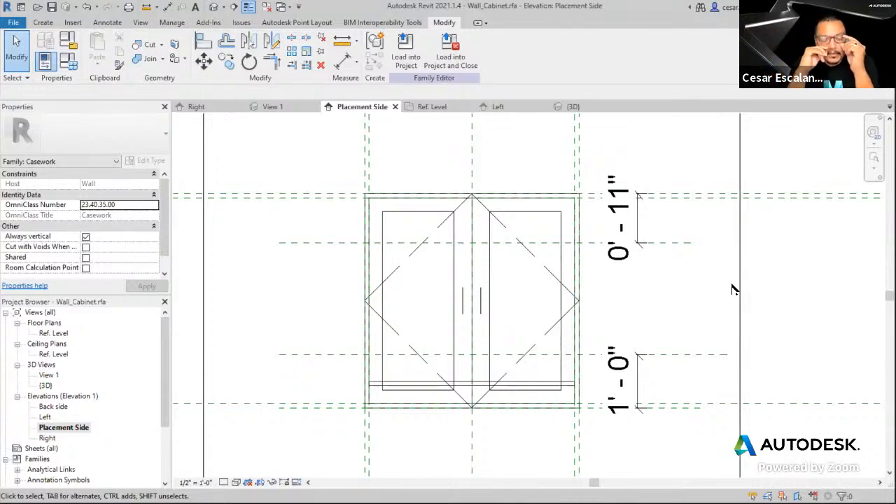
left_click(638, 236)
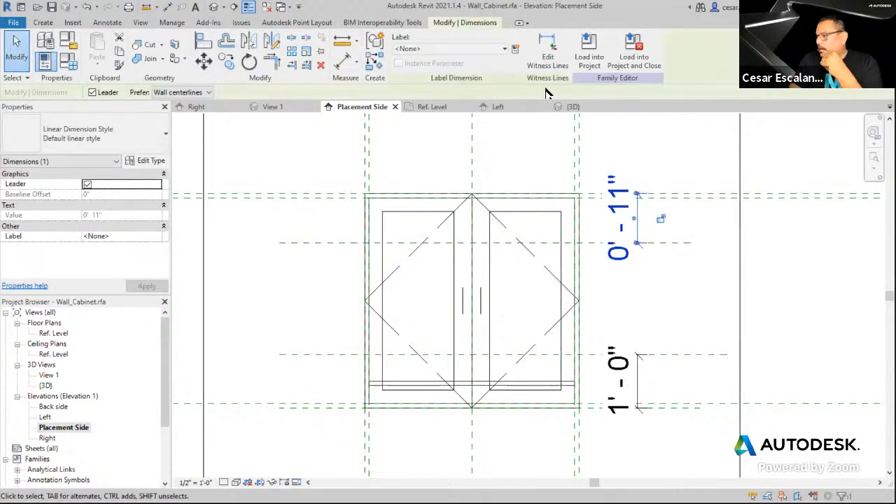
left_click(503, 49)
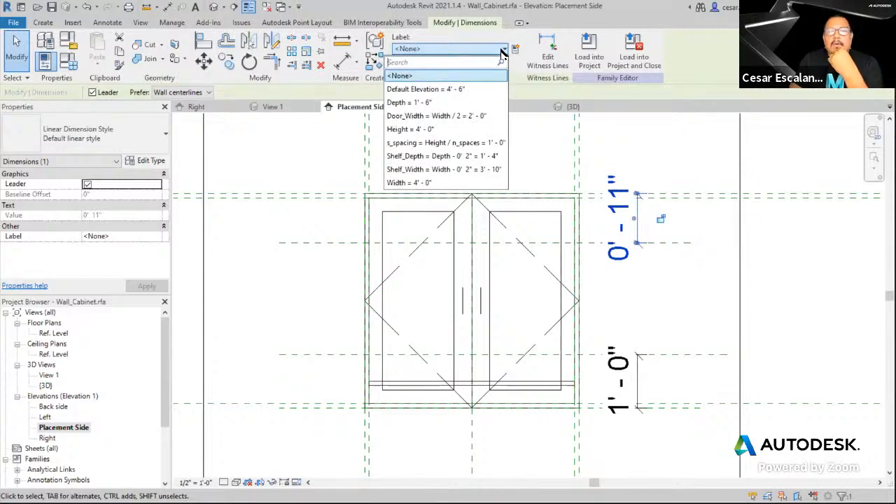
left_click(637, 319)
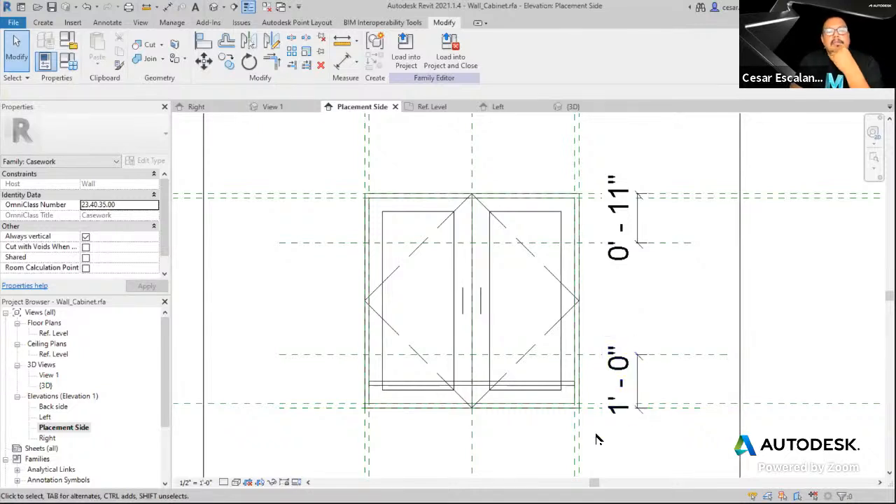
scroll(596, 439, "up", 1)
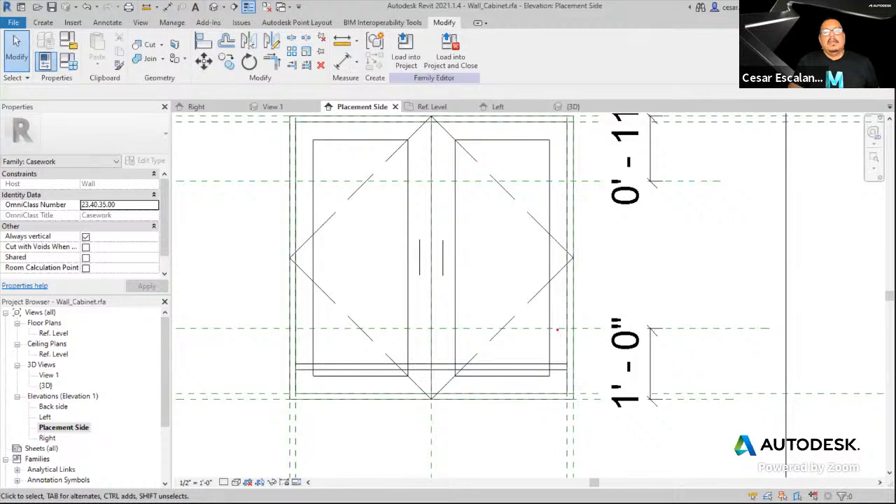
mouse_move(543, 336)
left_mouse_down()
mouse_move(583, 337)
mouse_move(591, 371)
mouse_move(579, 372)
left_mouse_up()
mouse_move(554, 339)
left_mouse_down()
mouse_move(560, 404)
mouse_move(552, 396)
left_mouse_up()
left_click_drag(518, 263, 572, 258)
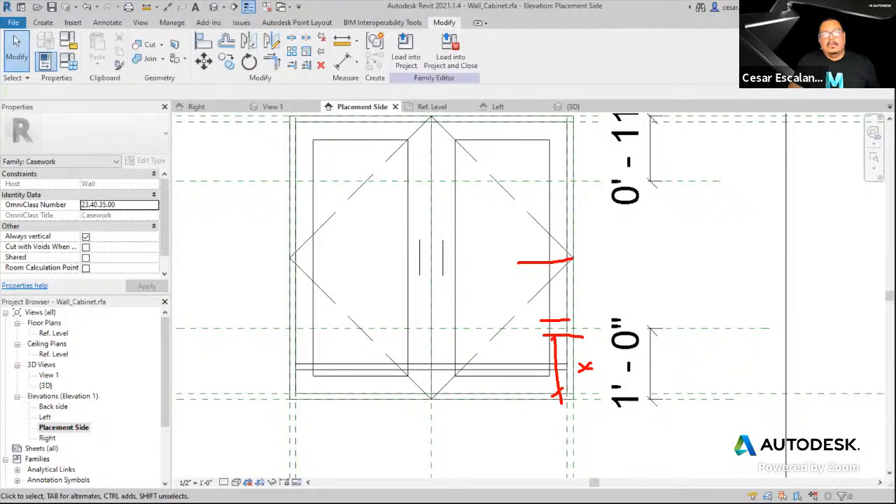
left_click_drag(554, 281, 559, 318)
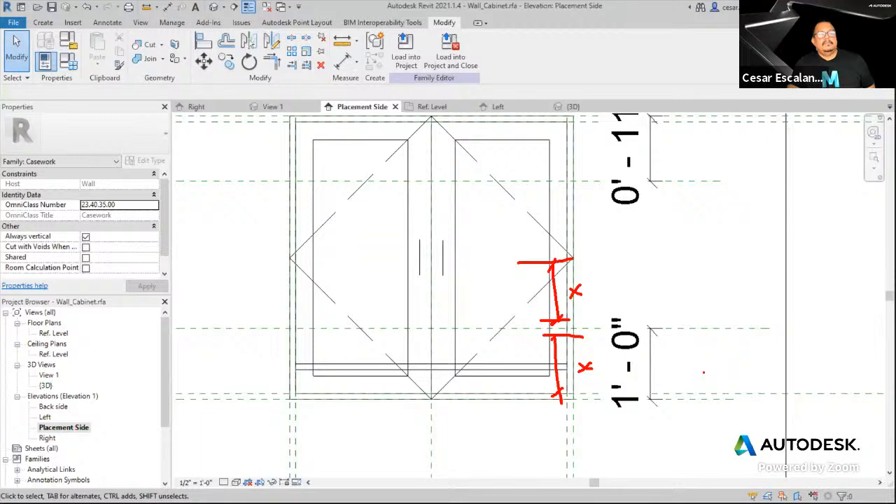
Label the dimension between the cabinet's top outer plane and Shelf_last with the s_spacing parameter
middle_click_drag(657, 208, 668, 273)
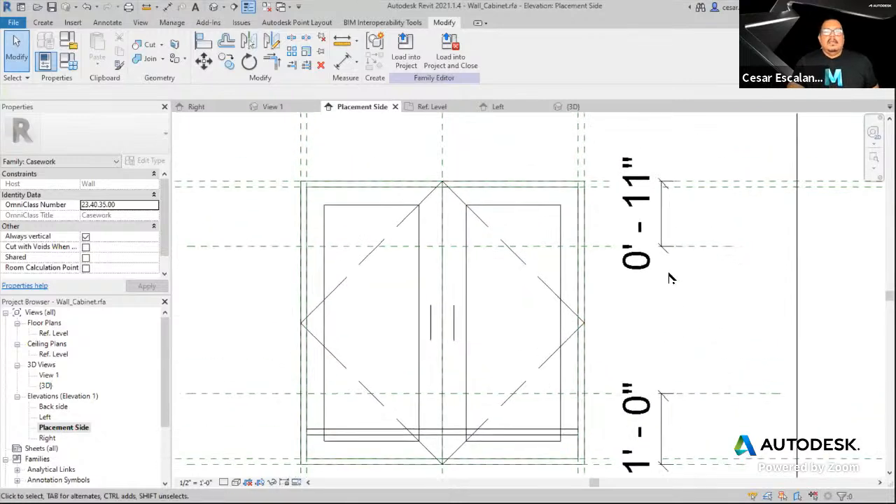
left_click(661, 216)
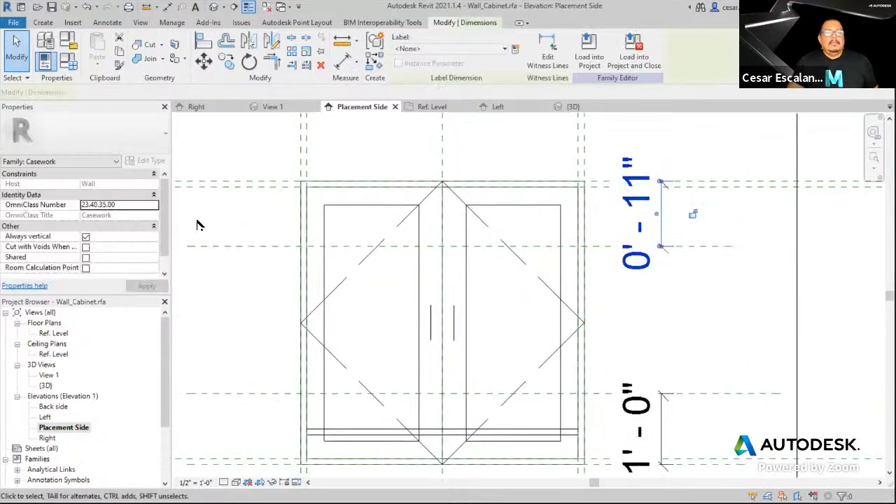
left_click(489, 53)
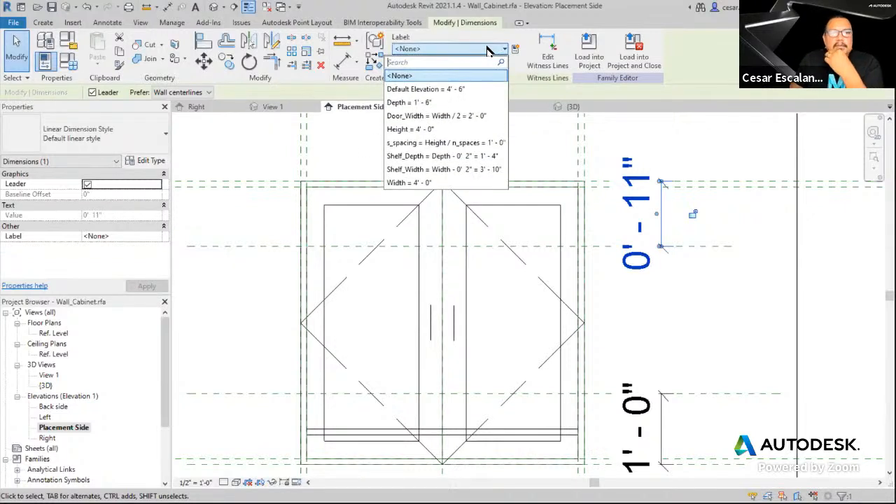
left_click(467, 142)
Deselect the labelled dimension and set the elevation's view scale to 1 1/2" = 1'-0"
scroll(684, 313, "down", 3)
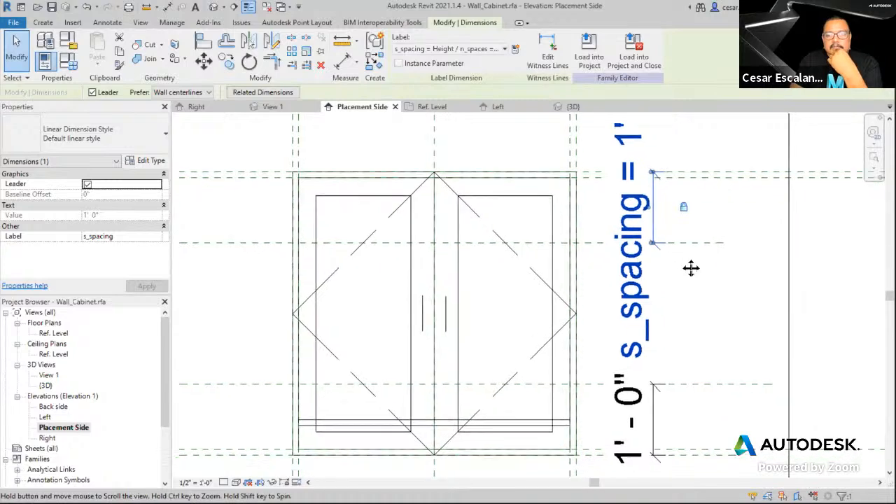
left_click(196, 482)
left_click(221, 163)
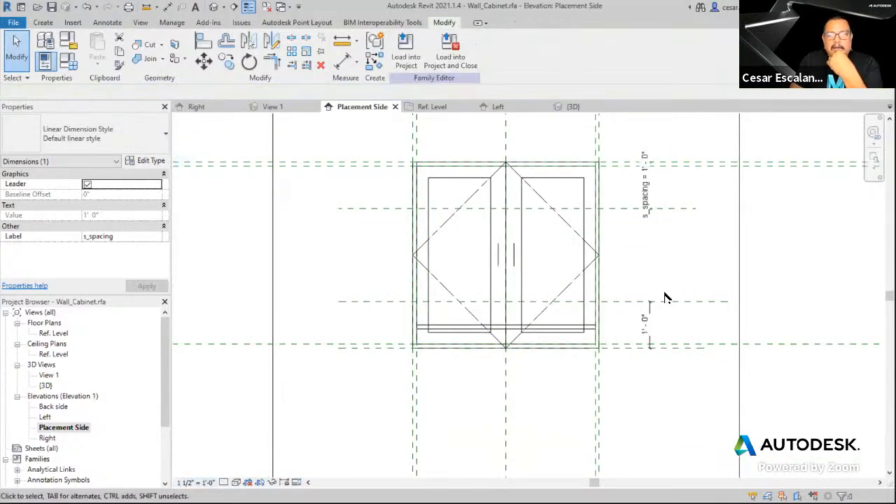
Label the dimension between the cabinet's bottom outer plane and Shelf_first with the s_spacing parameter and deselect it
scroll(666, 320, "up", 4)
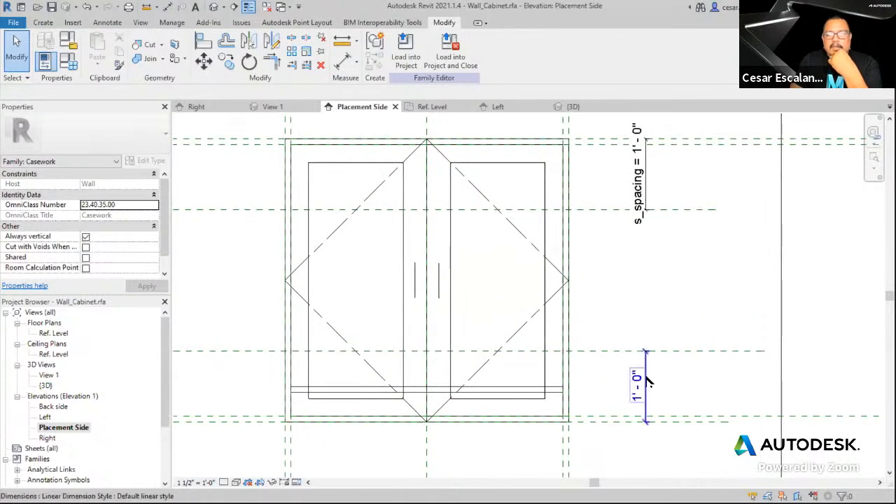
left_click(646, 382)
left_click(493, 49)
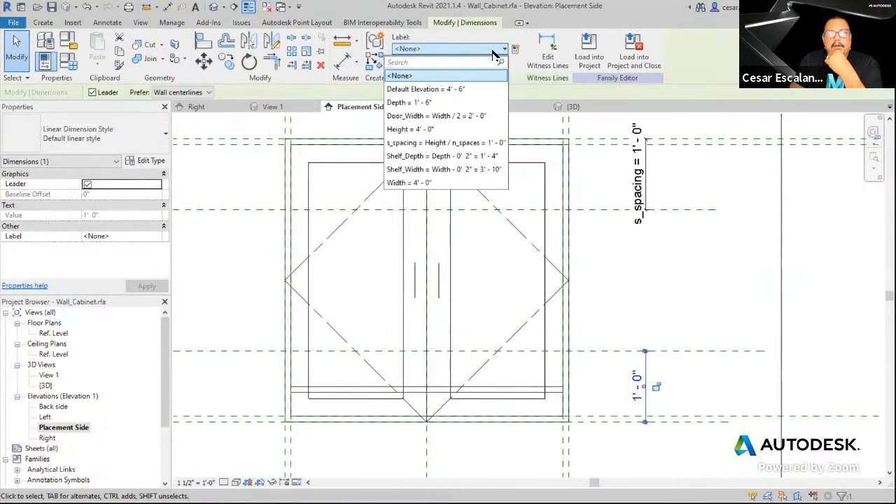
left_click(464, 143)
left_click(723, 388)
scroll(733, 379, "down", 1)
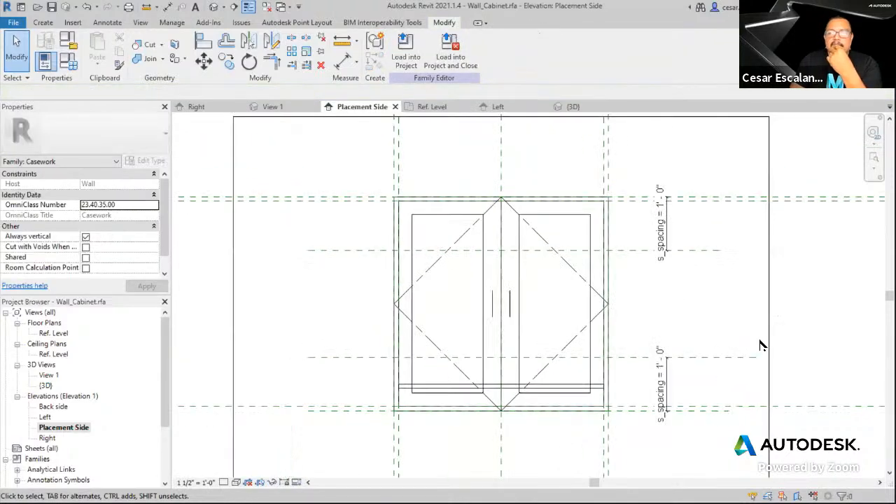
middle_click_drag(827, 319, 834, 321)
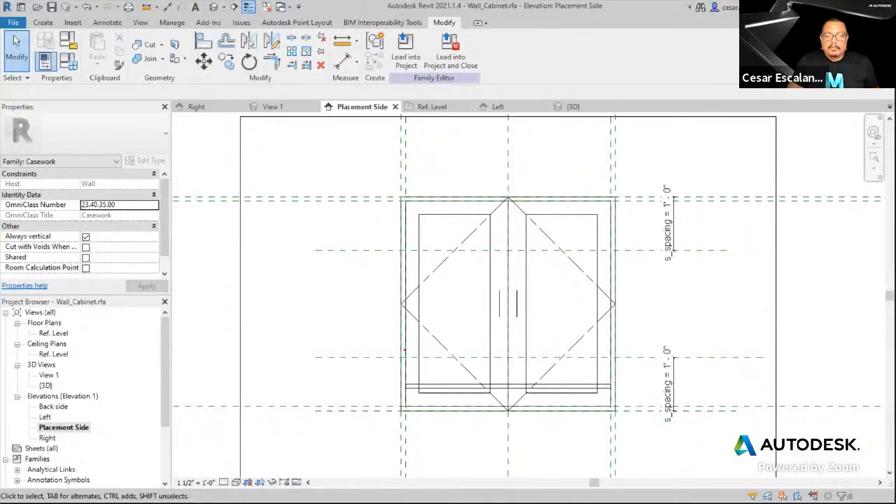
mouse_move(404, 357)
left_mouse_down()
mouse_move(604, 360)
mouse_move(410, 351)
left_mouse_up()
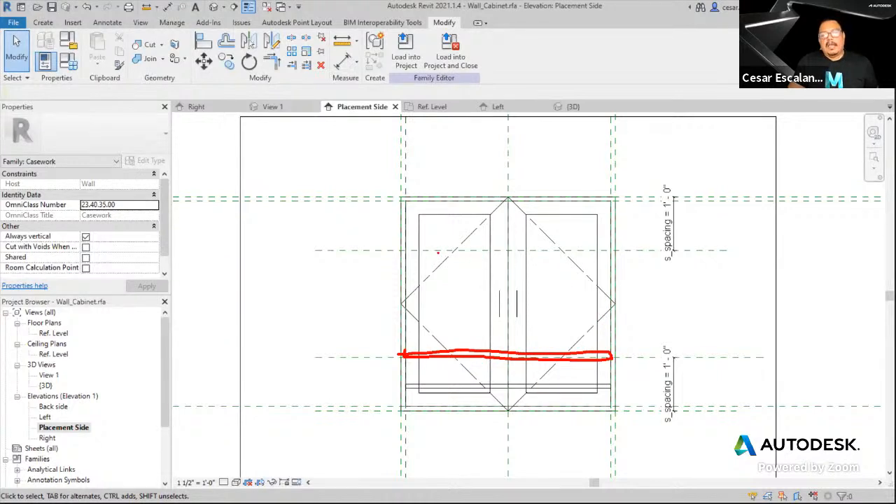
mouse_move(404, 256)
left_mouse_down()
mouse_move(620, 256)
mouse_move(406, 254)
left_mouse_up()
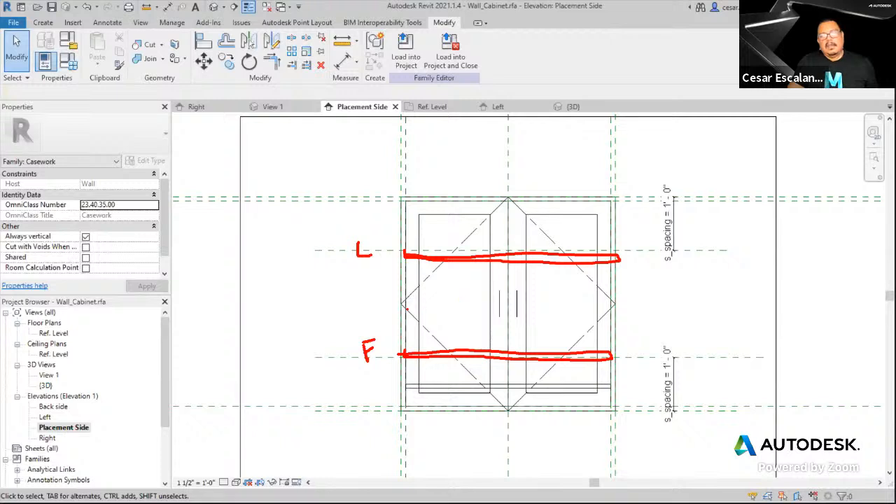
left_click_drag(404, 305, 629, 308)
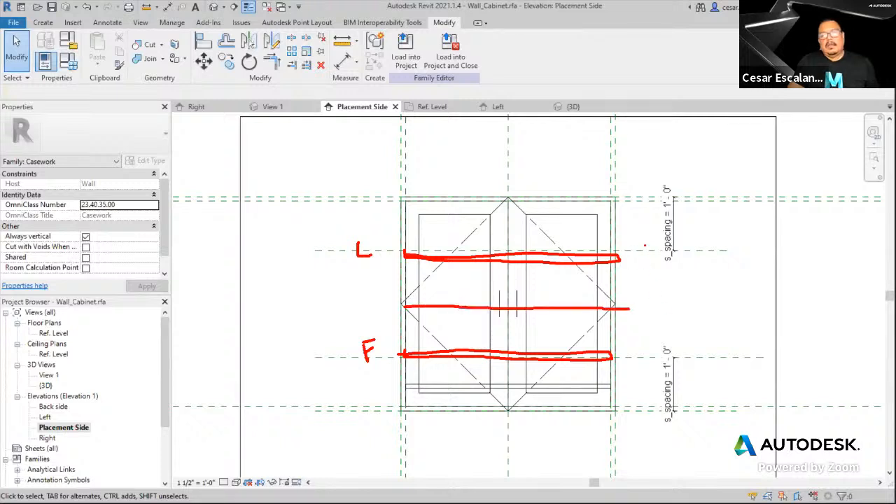
left_click_drag(645, 245, 644, 369)
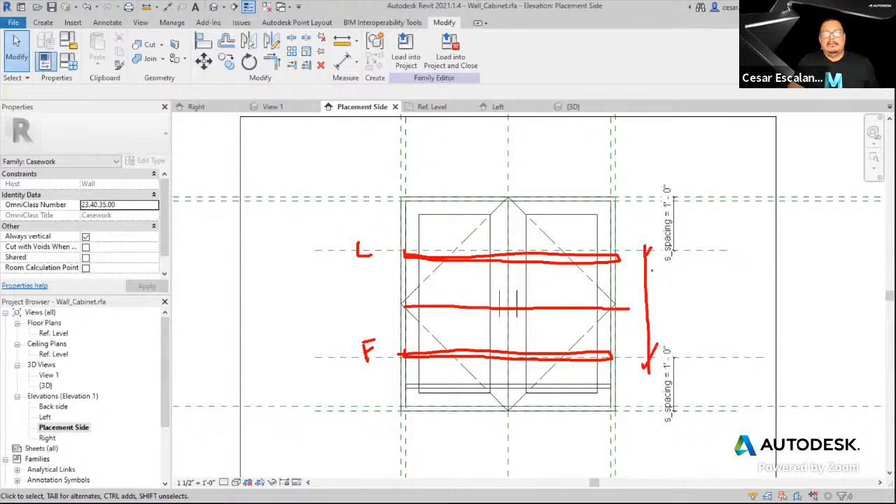
left_click_drag(667, 291, 669, 318)
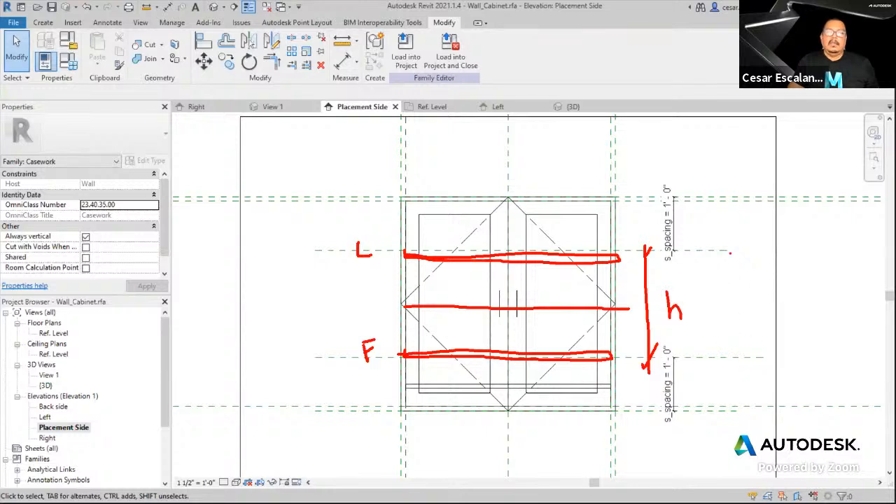
left_click_drag(750, 188, 756, 411)
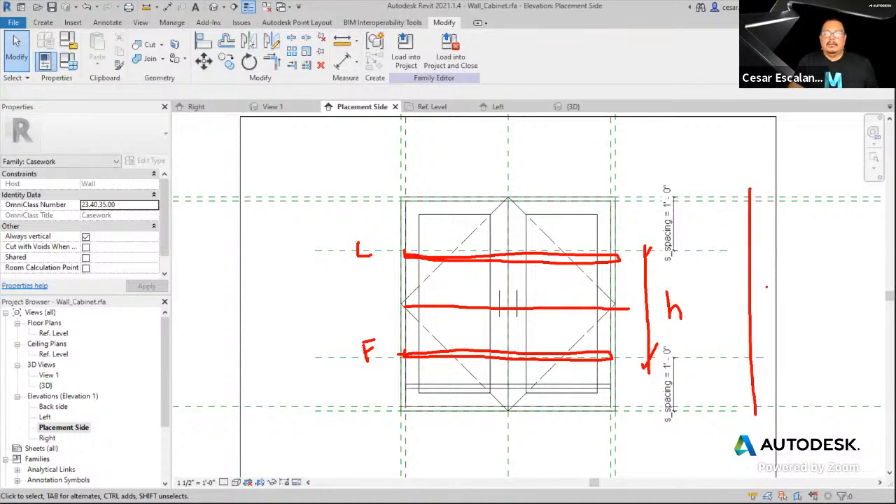
left_click_drag(767, 286, 766, 315)
mouse_move(766, 284)
left_mouse_down()
mouse_move(777, 300)
mouse_move(785, 287)
mouse_move(825, 306)
left_mouse_up()
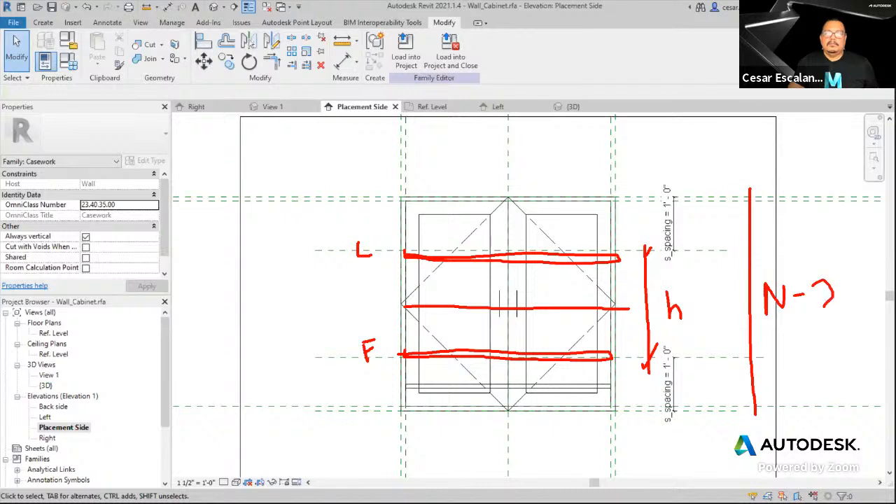
key("Escape")
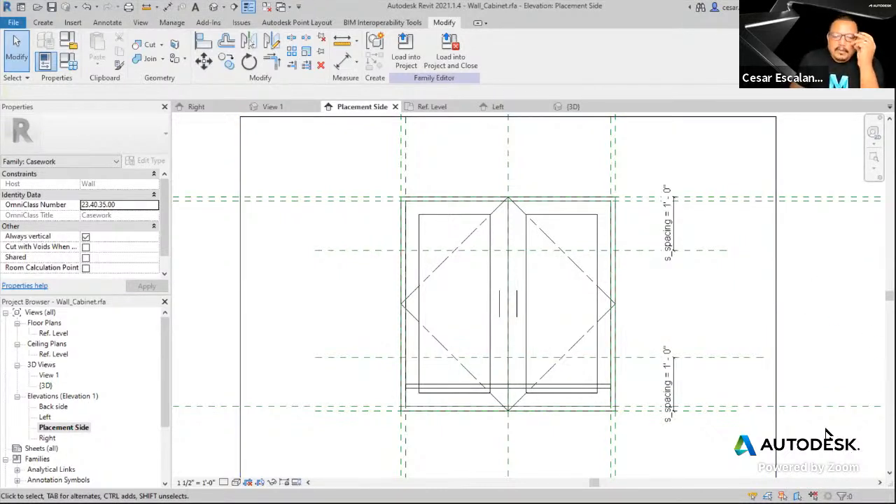
Align the shelf's top edge with the Shelf_first reference plane and lock the alignment
scroll(630, 399, "up", 2)
middle_click_drag(622, 380, 706, 331)
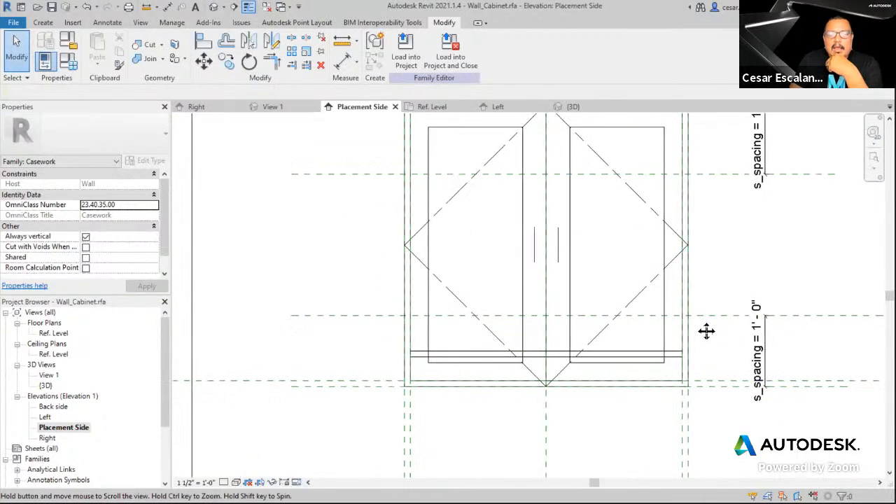
scroll(684, 360, "up", 1)
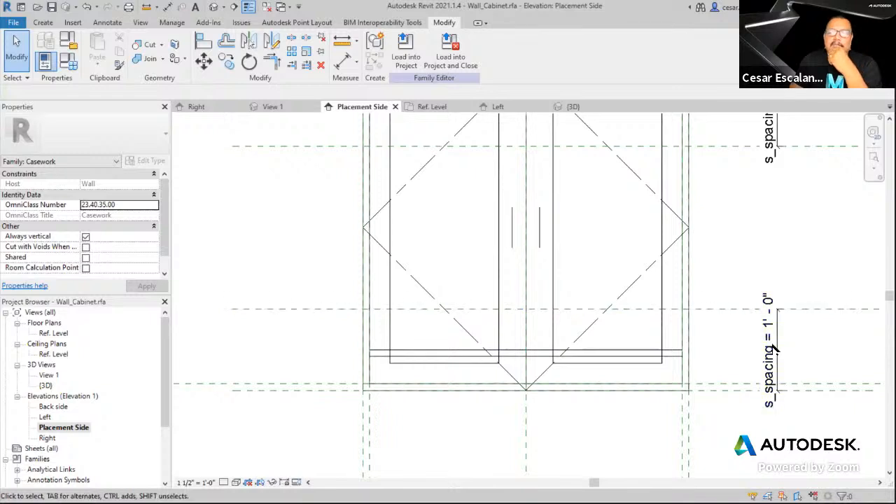
left_click(203, 40)
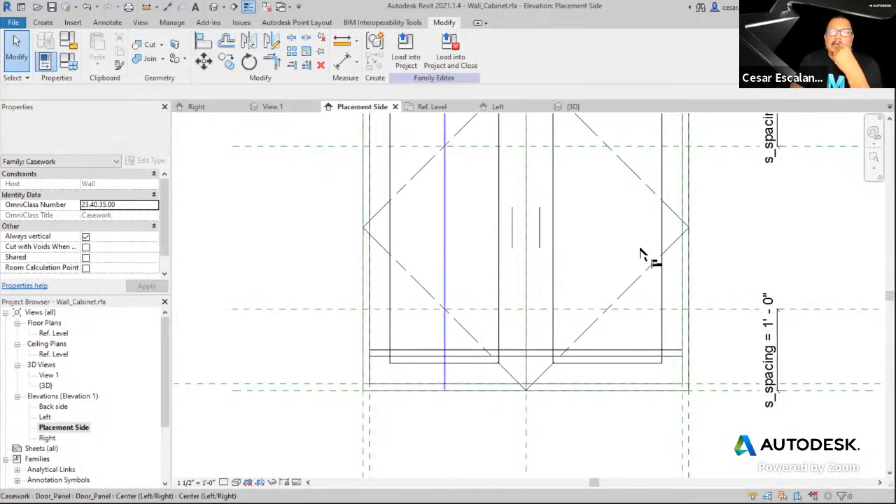
left_click(712, 315)
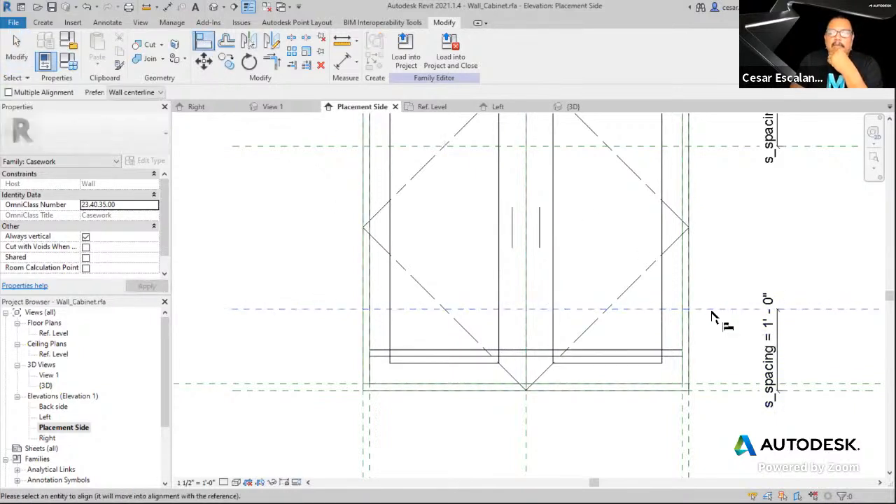
left_click(639, 353)
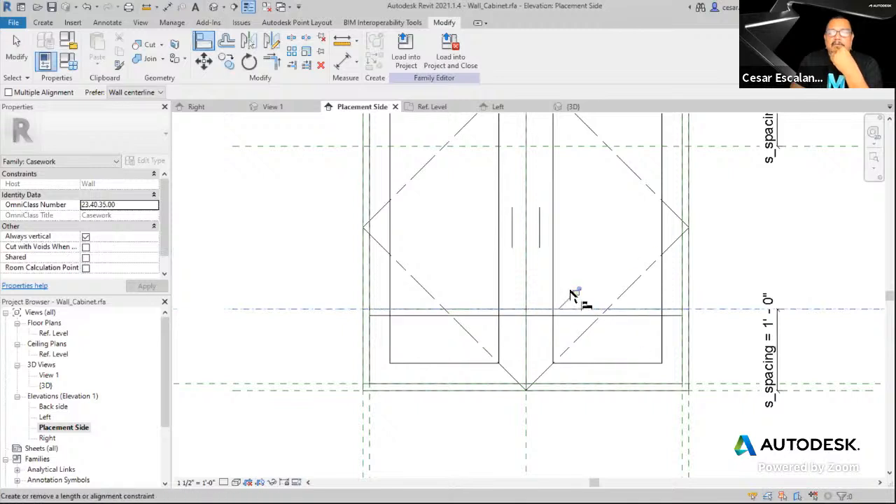
left_click(575, 292)
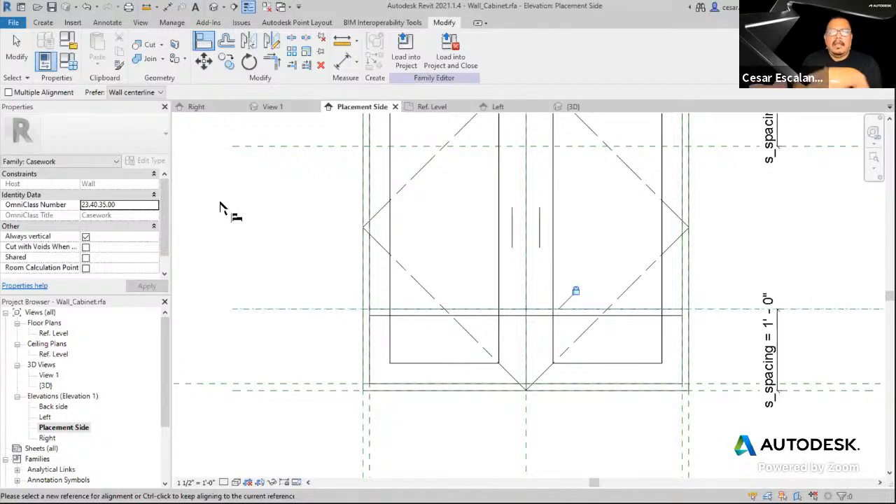
Test the shelf constraints by applying a cabinet Height of 5' 0" and then 3' 0" in the family parameters
key("Escape")
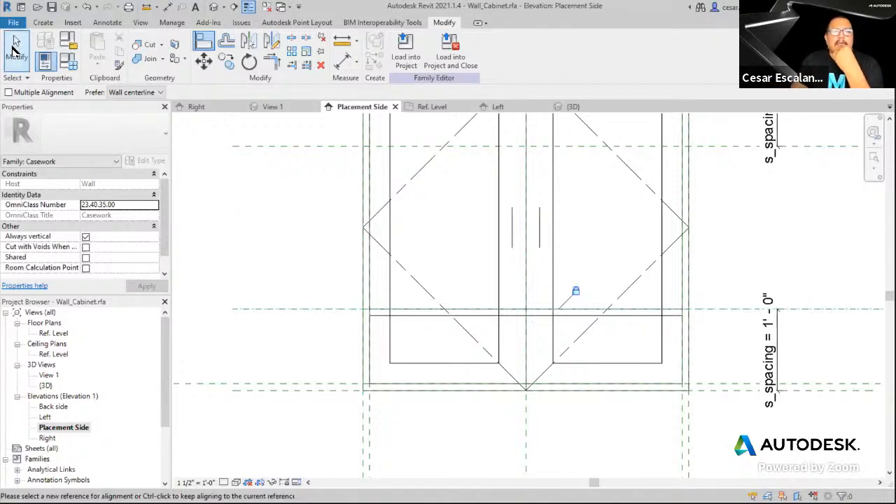
scroll(450, 406, "down", 3)
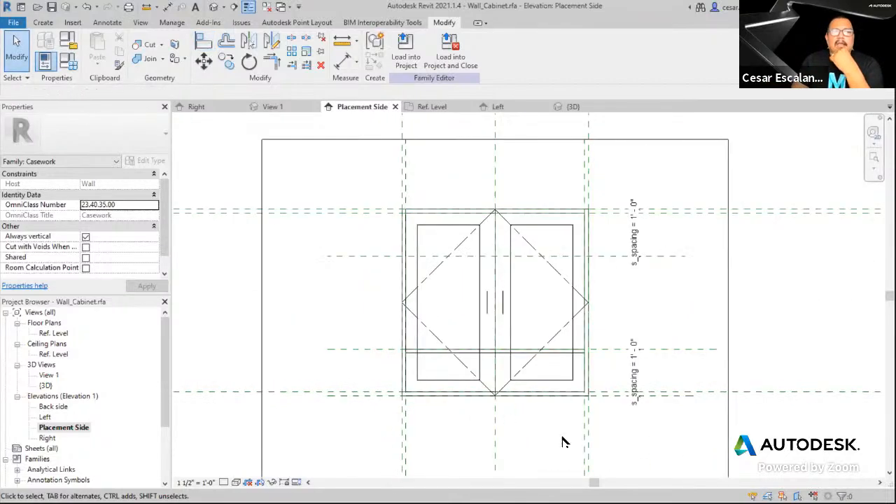
left_click(68, 61)
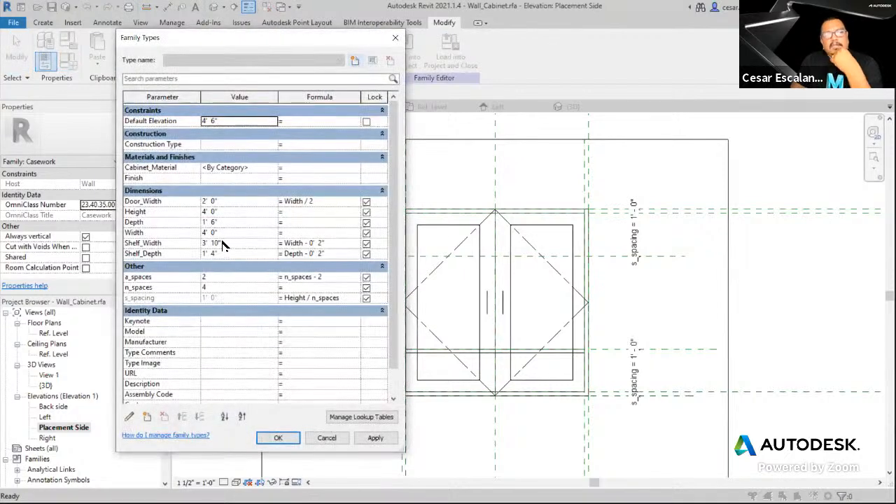
left_click(231, 213)
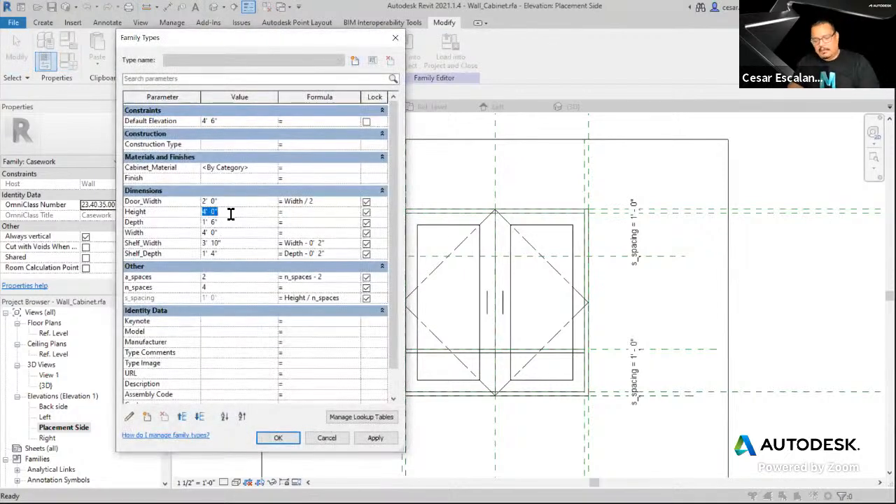
type("5")
left_click(387, 439)
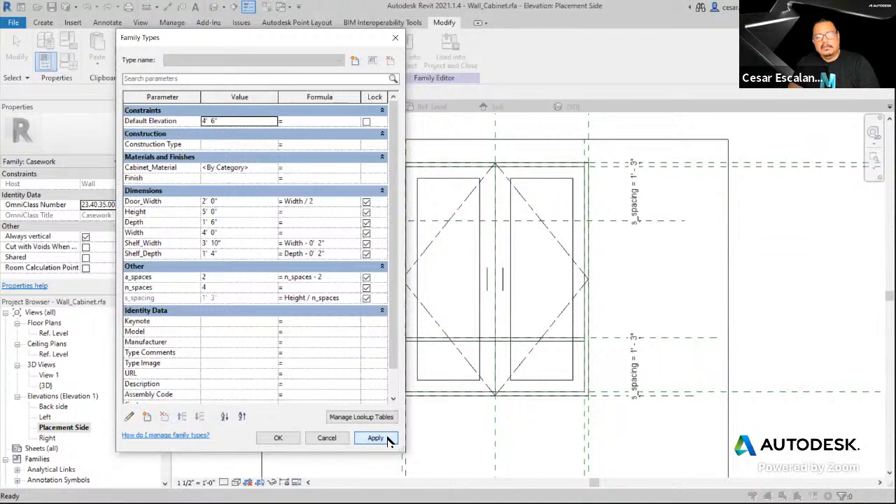
left_click(235, 213)
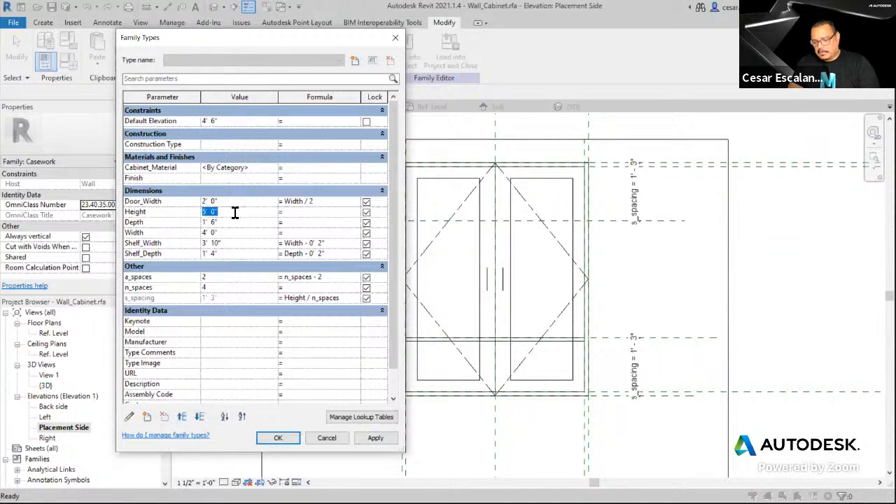
type("3")
left_click(375, 438)
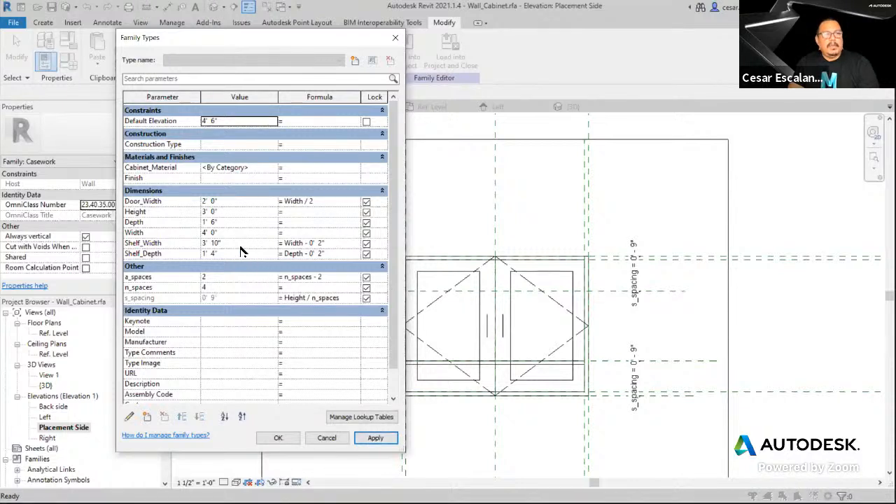
Restore the cabinet Height parameter to 4' 0" and accept the family type changes
left_click(229, 212)
type("4")
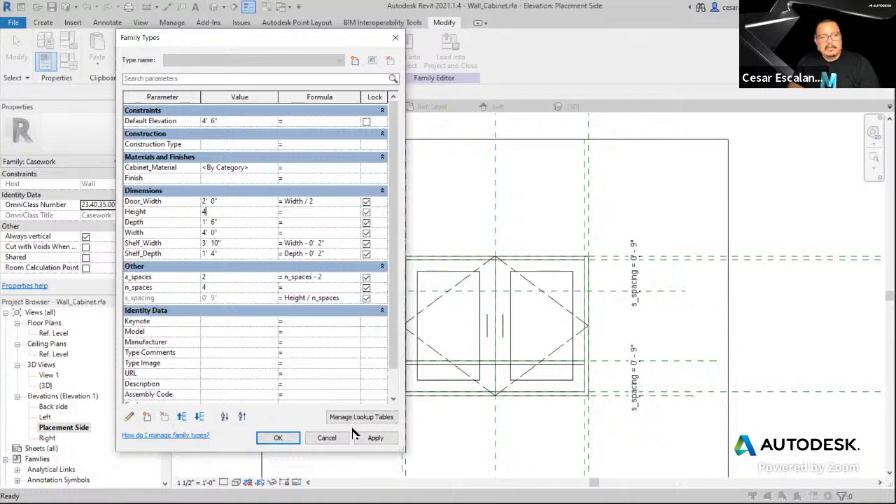
left_click(374, 439)
left_click(293, 439)
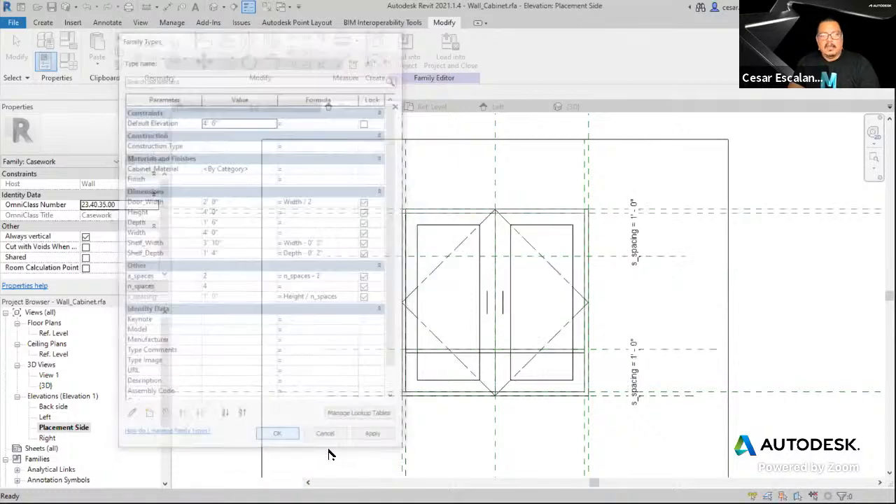
Array the shelf linearly from Shelf_first to Shelf_last as a grouped, associated array of 2, using the Last spacing option
scroll(614, 344, "up", 1)
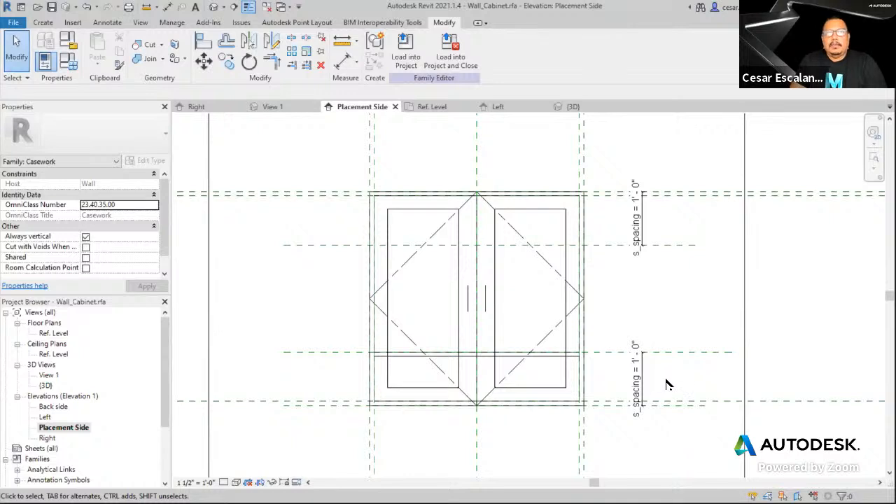
left_click(576, 358)
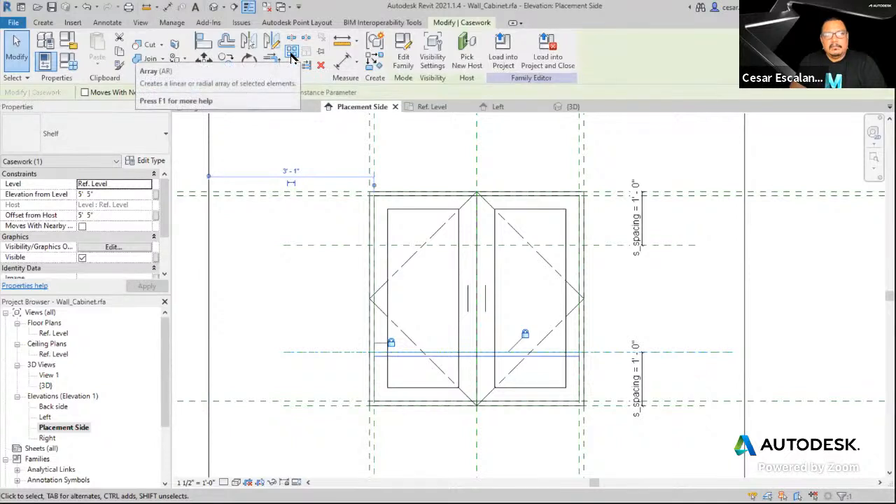
left_click(292, 59)
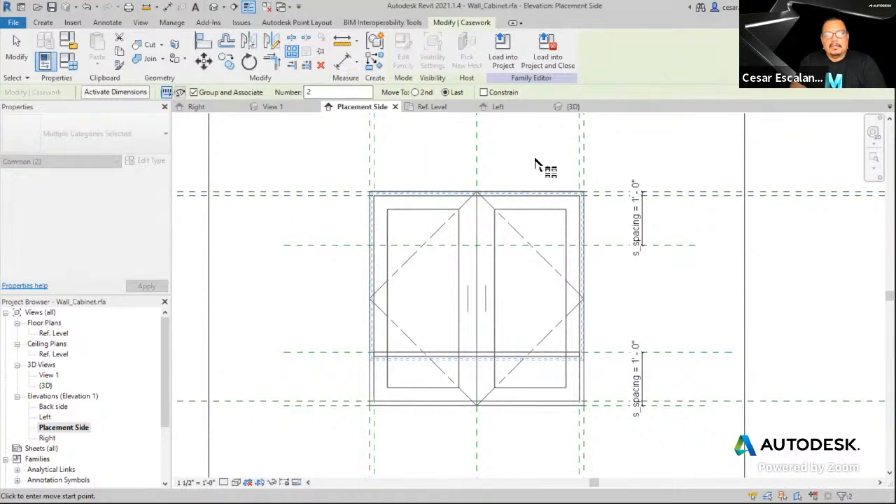
left_click(600, 355)
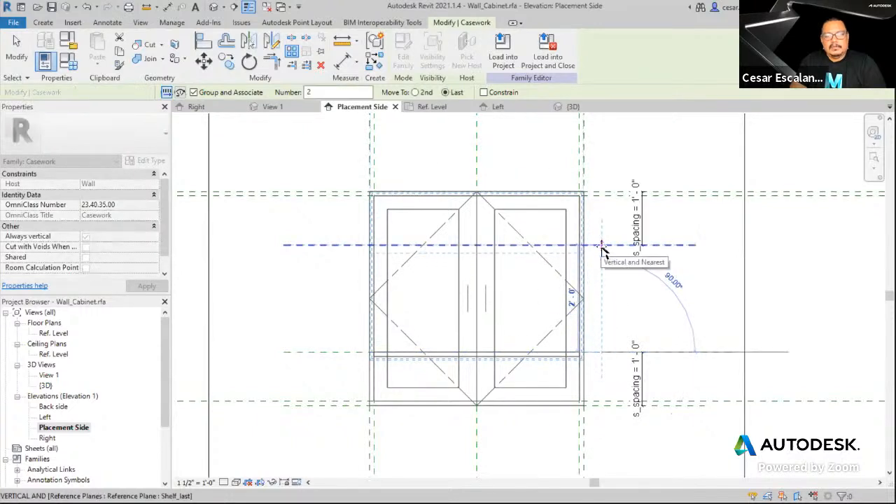
left_click(602, 248)
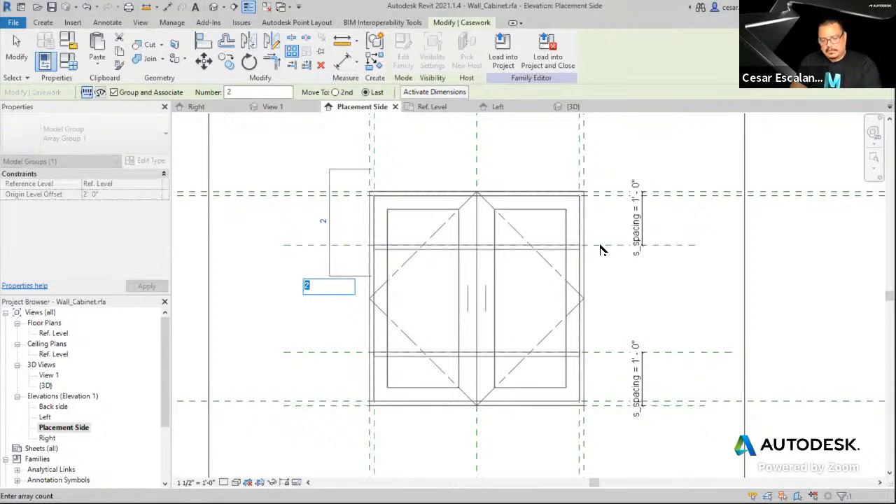
key("Return")
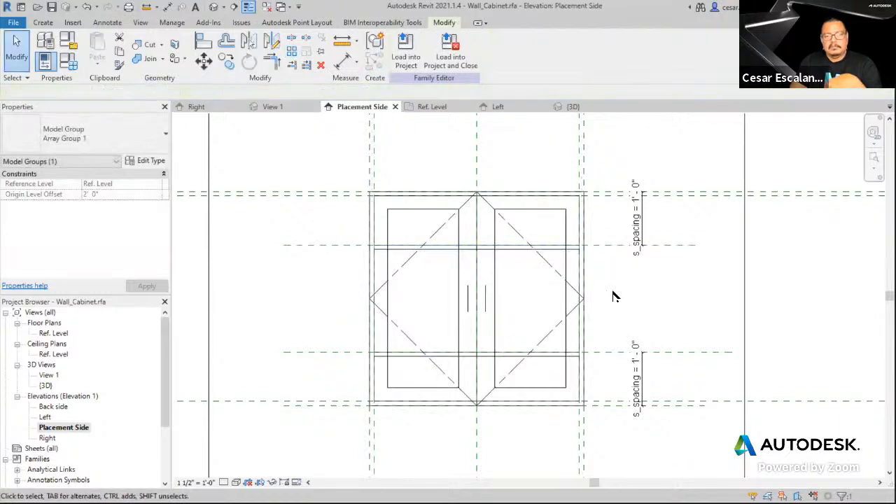
Test the shelf array by setting its count to 3 and then to 4
left_click(543, 358)
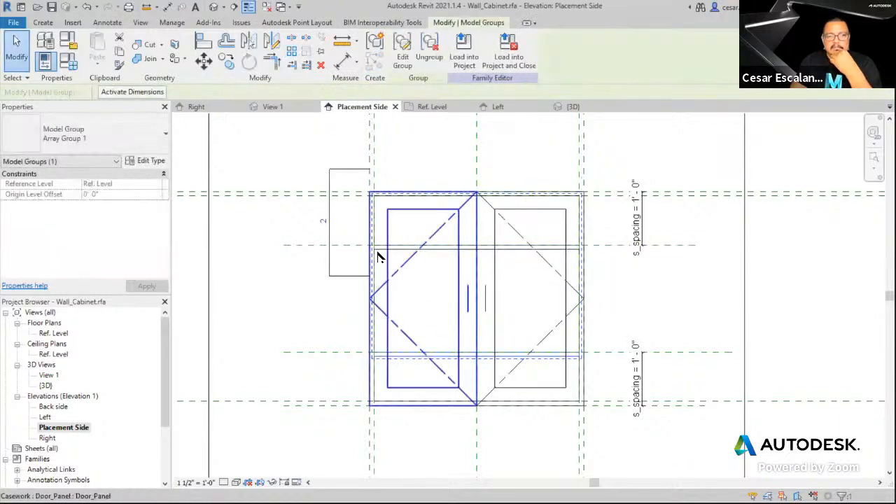
left_click(323, 222)
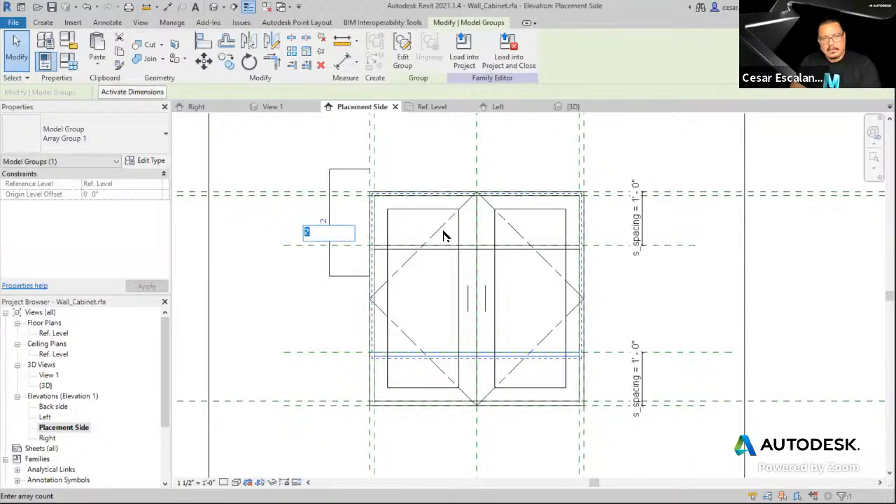
type("3")
key("Return")
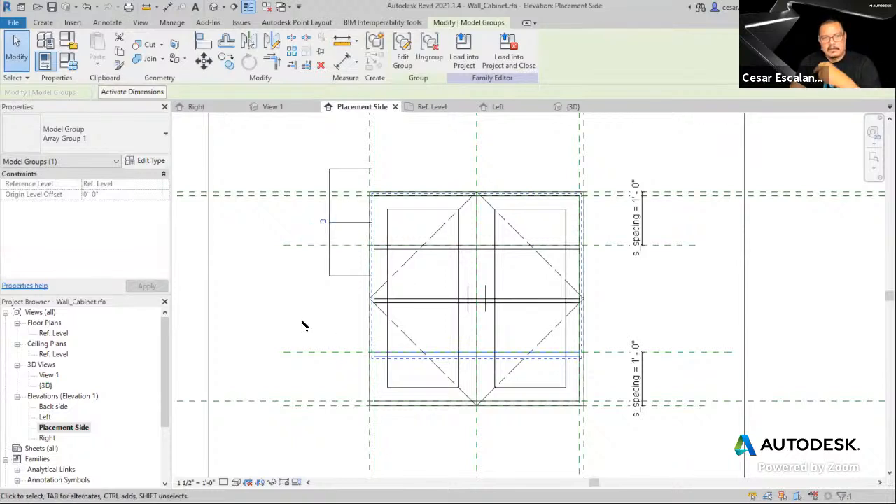
left_click(322, 224)
type("4")
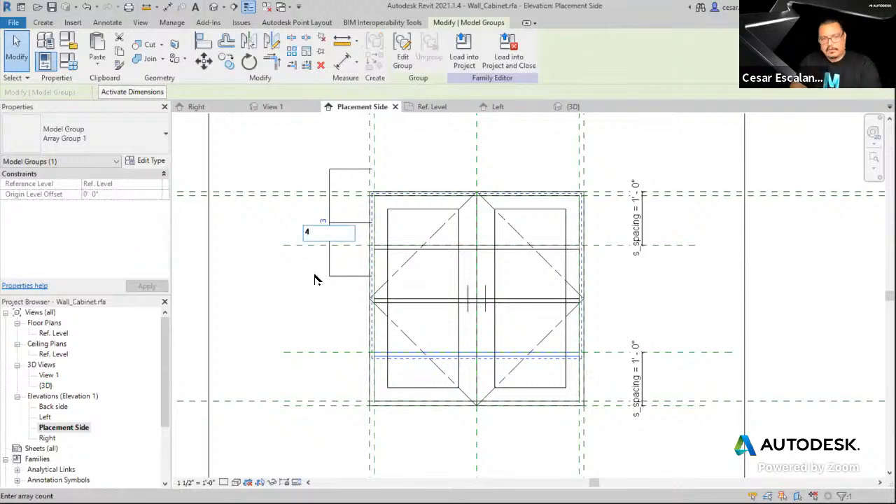
key("Return")
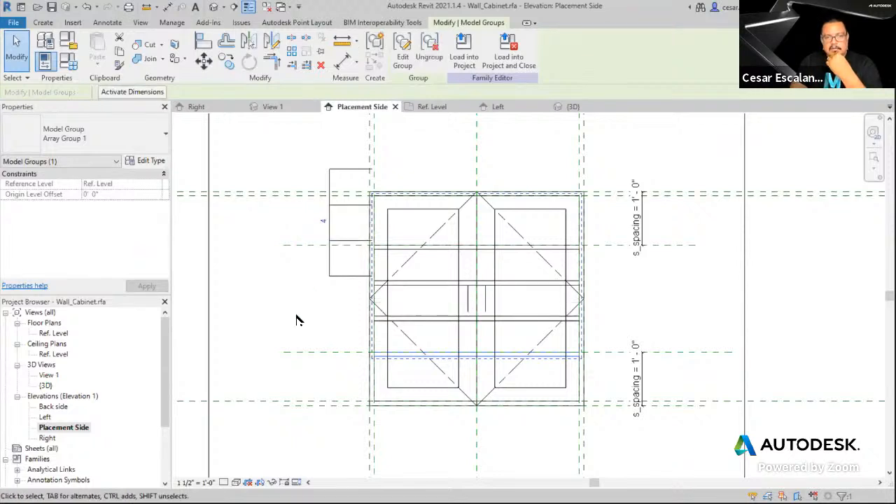
Set the shelf array's count back to 3, deselect it and review the family's spacing parameters
left_click(322, 223)
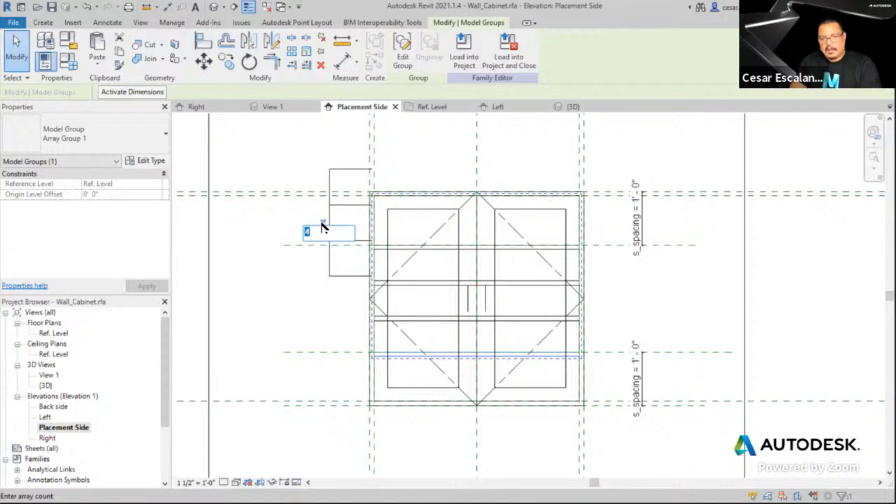
key("Return")
left_click(648, 303)
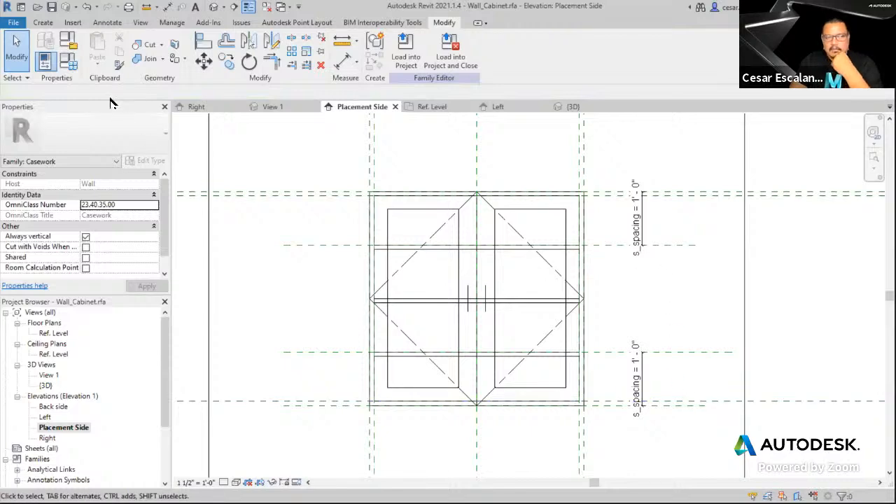
left_click(68, 61)
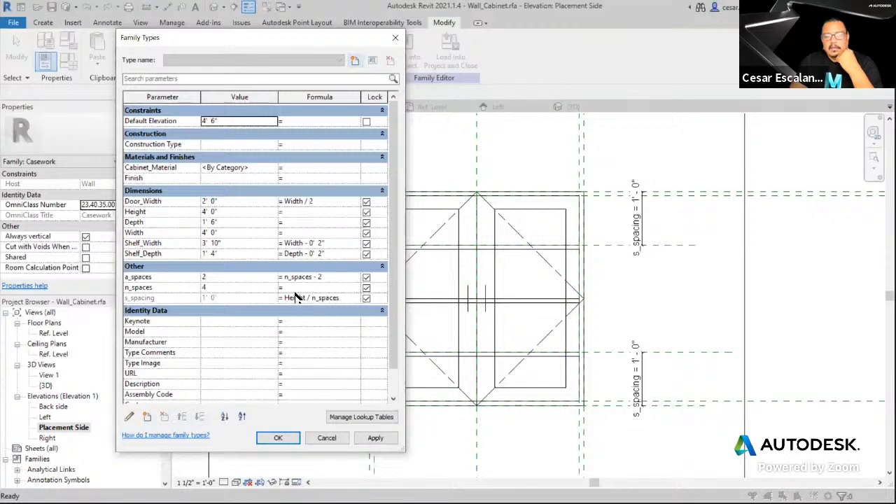
left_click(278, 438)
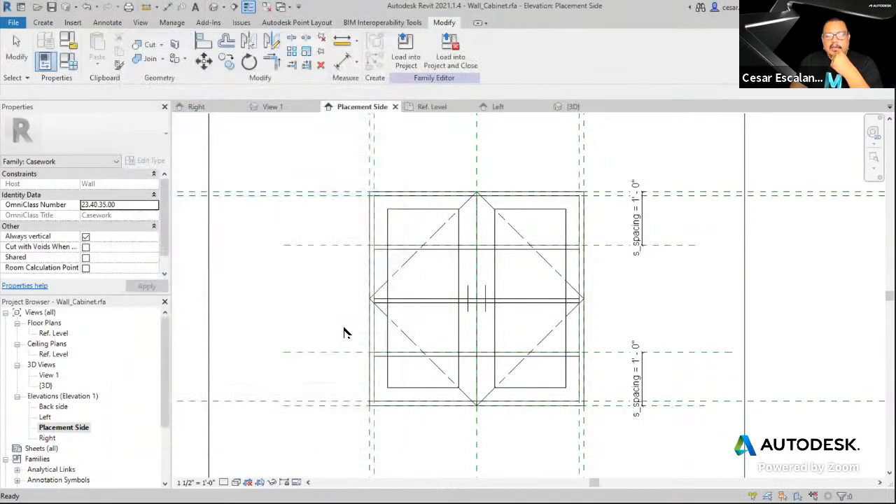
Try a count of 5 for the shelf array, return it to 2 and deselect the shelves
left_click(529, 301)
left_click(341, 224)
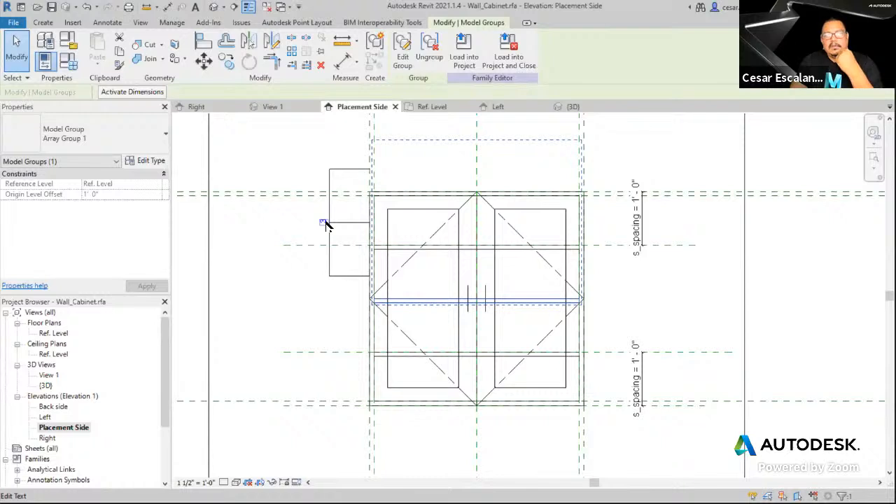
left_click(324, 224)
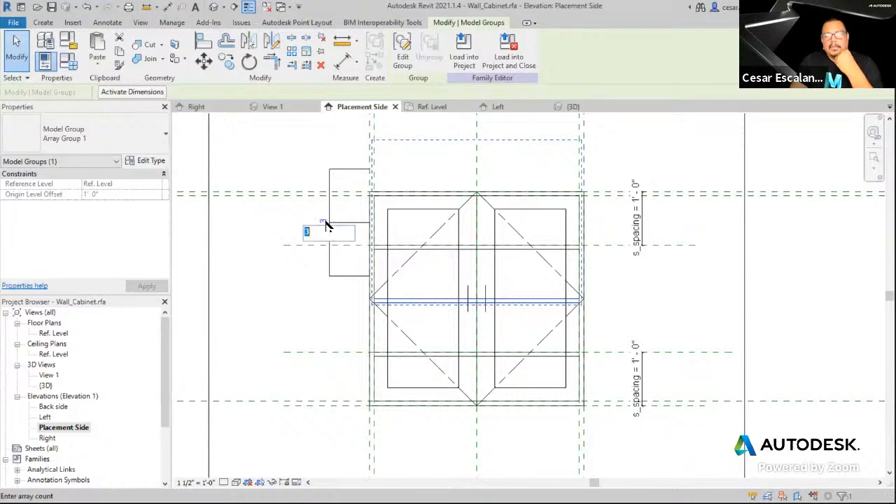
key("Return")
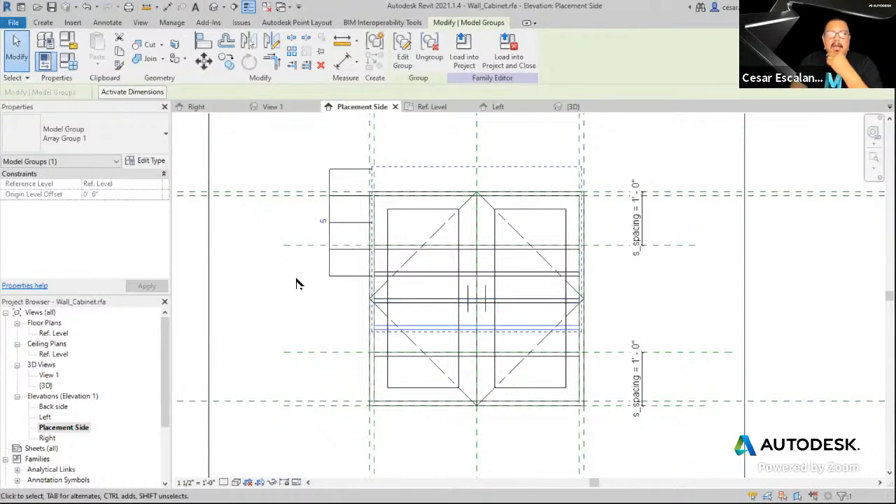
left_click(324, 222)
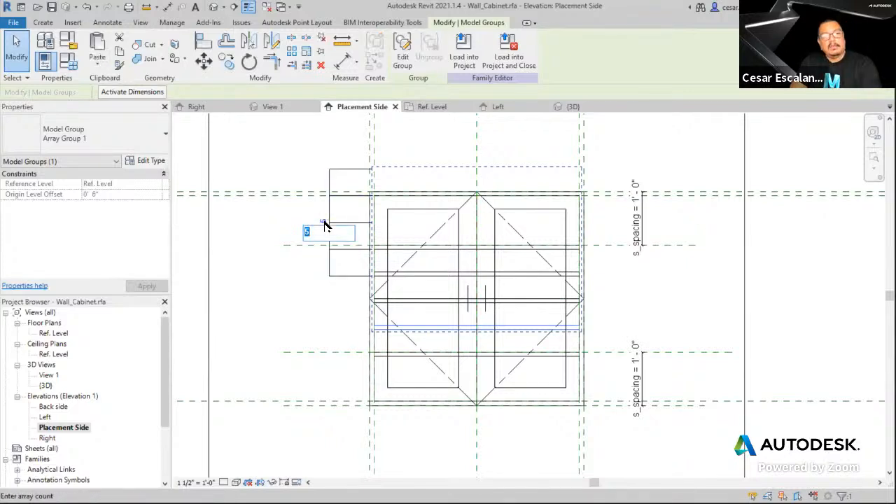
type("2")
left_click(292, 303)
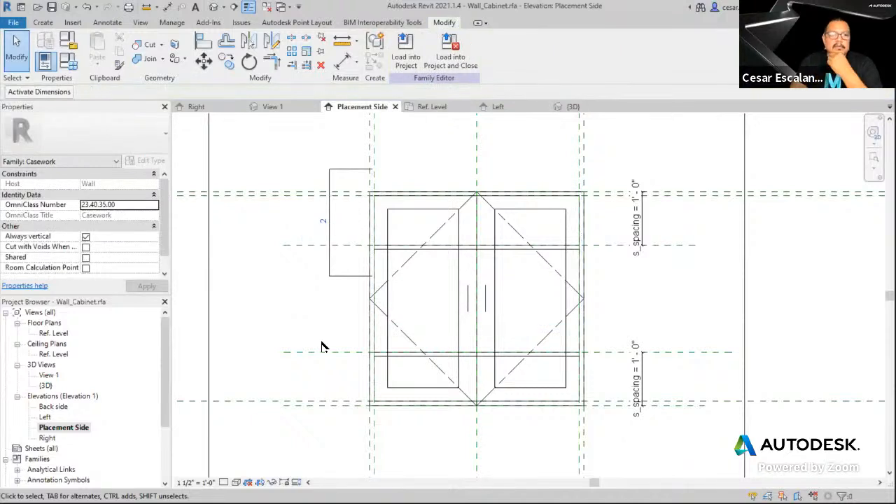
Label the shelf array's count with the a_spaces parameter and deselect the array
left_click(346, 280)
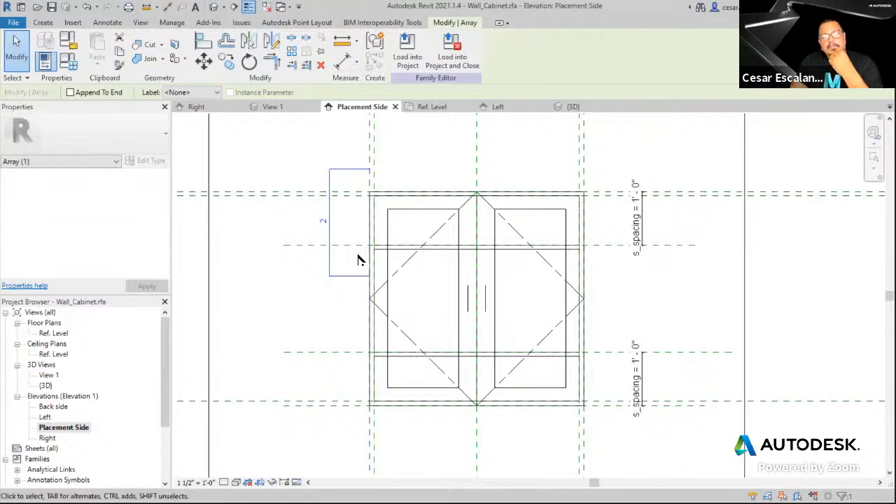
left_click(214, 93)
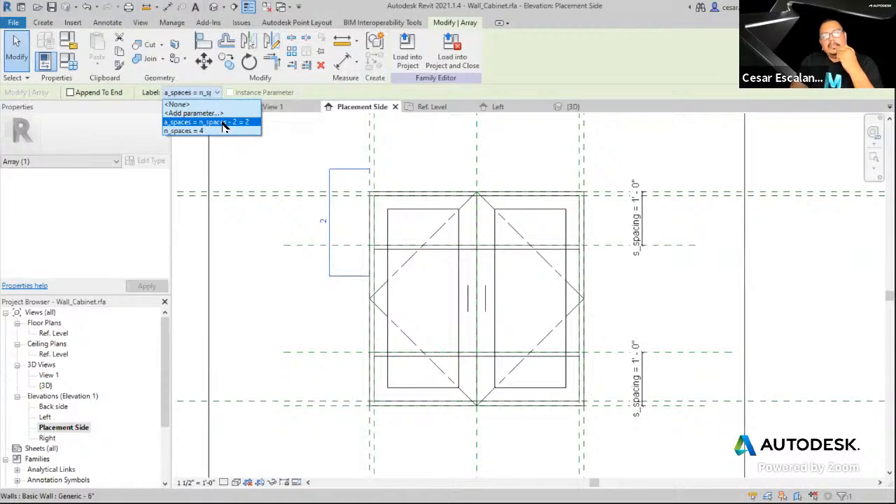
left_click(223, 123)
left_click(248, 326)
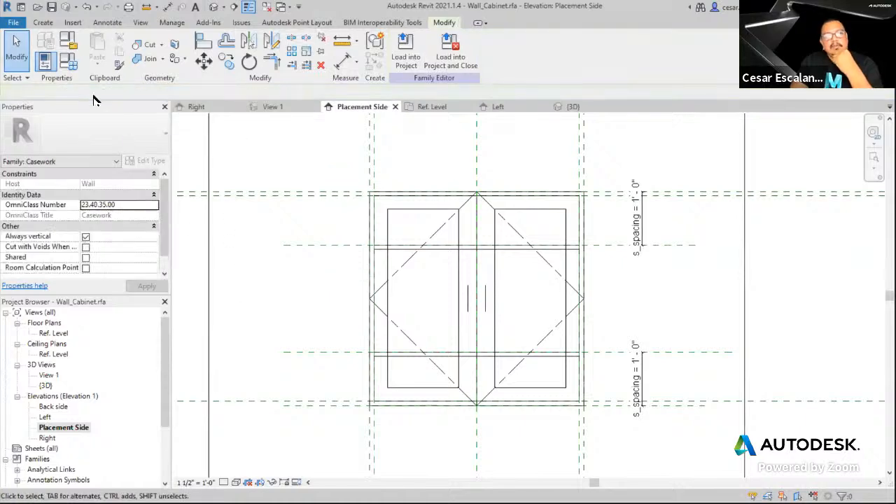
Change the a_spaces formula to n_spaces - 1 and apply it
left_click(68, 61)
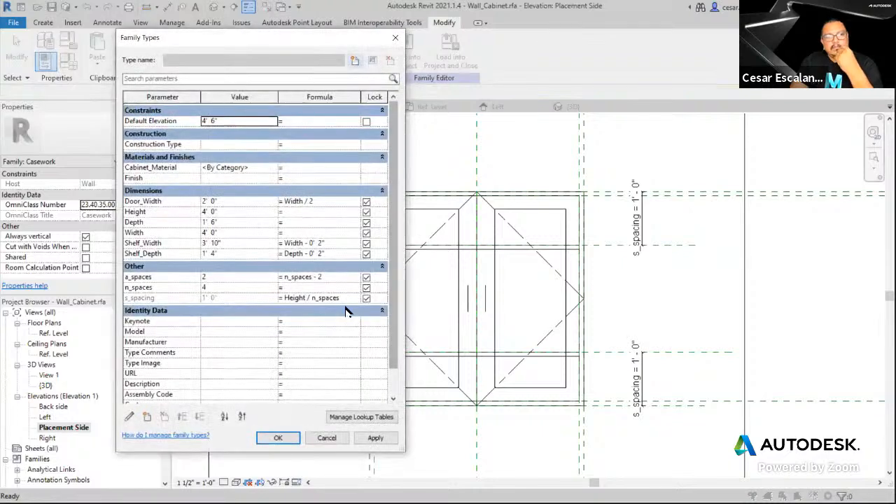
left_click(325, 278)
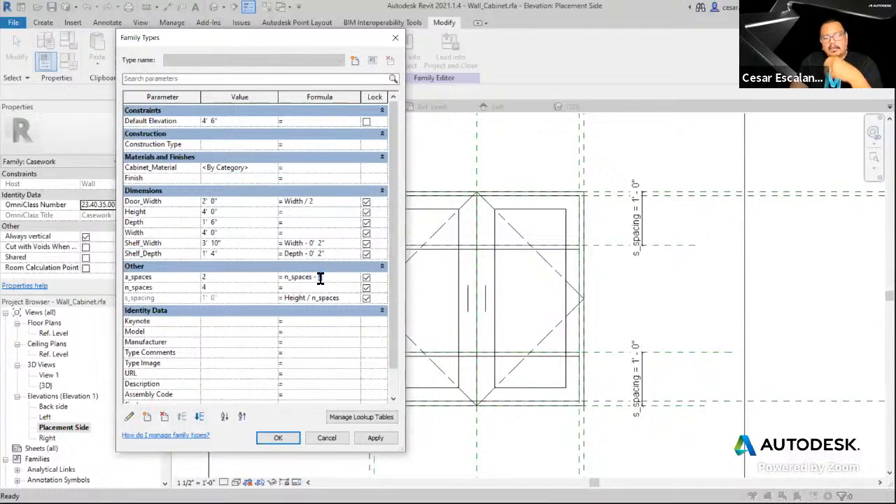
left_click(378, 438)
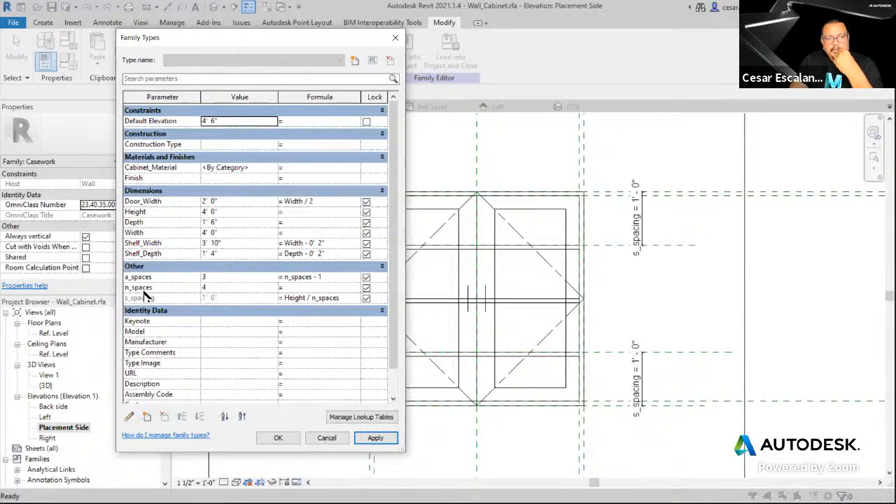
Set the family's n_spaces parameter to 5 and apply it to flex the shelf array
left_click(291, 437)
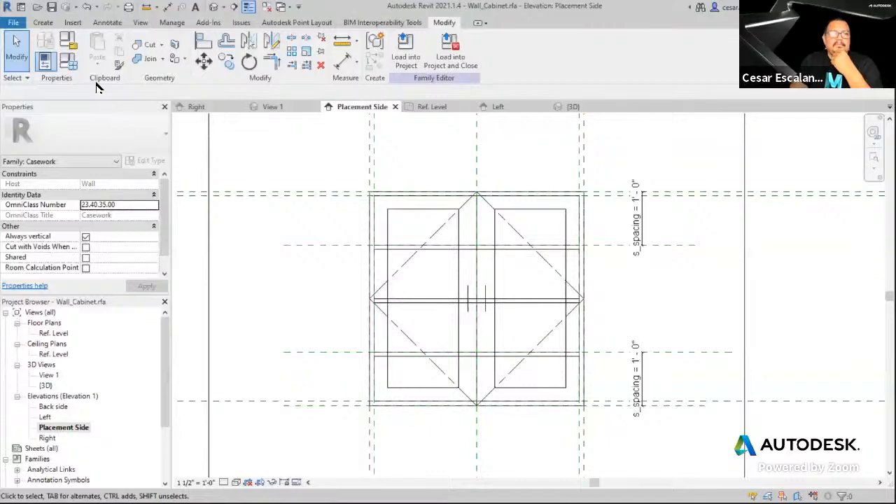
left_click(68, 61)
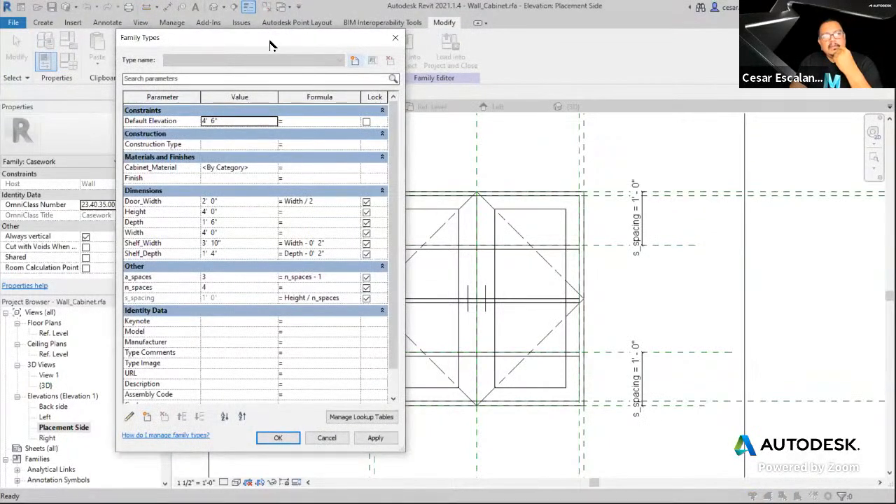
left_click_drag(153, 44, 37, 37)
left_click(106, 279)
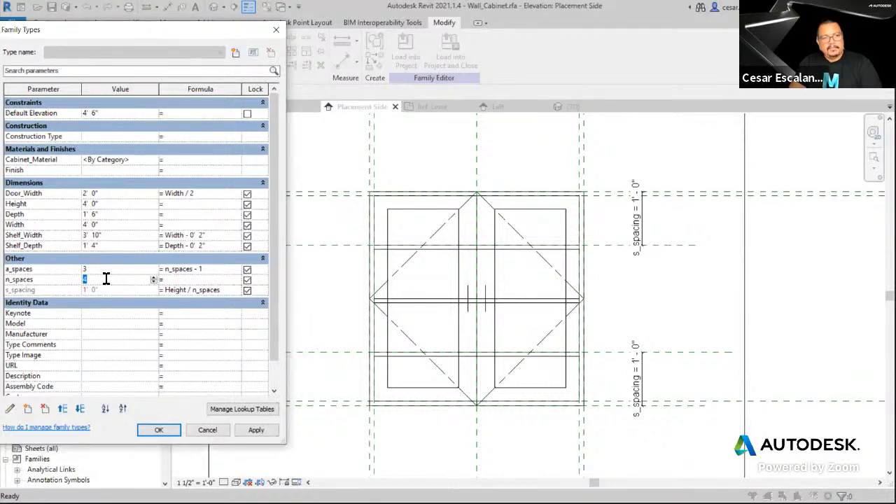
type("5")
left_click(252, 432)
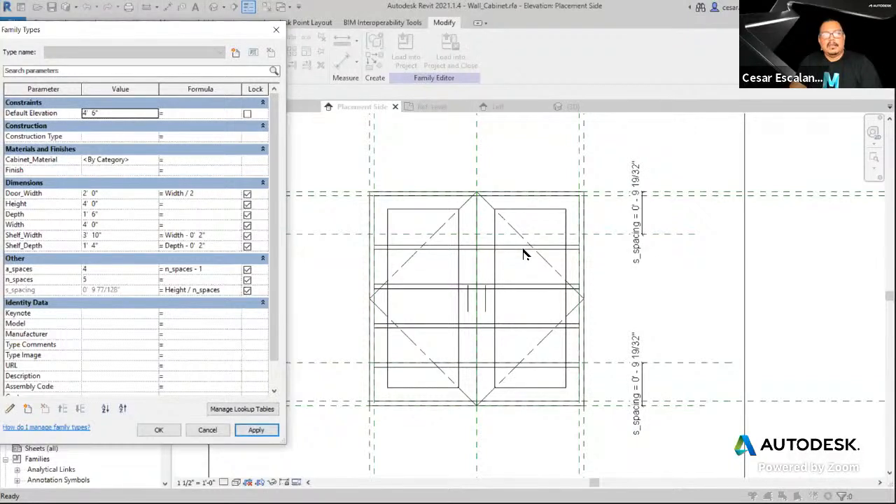
left_click(160, 431)
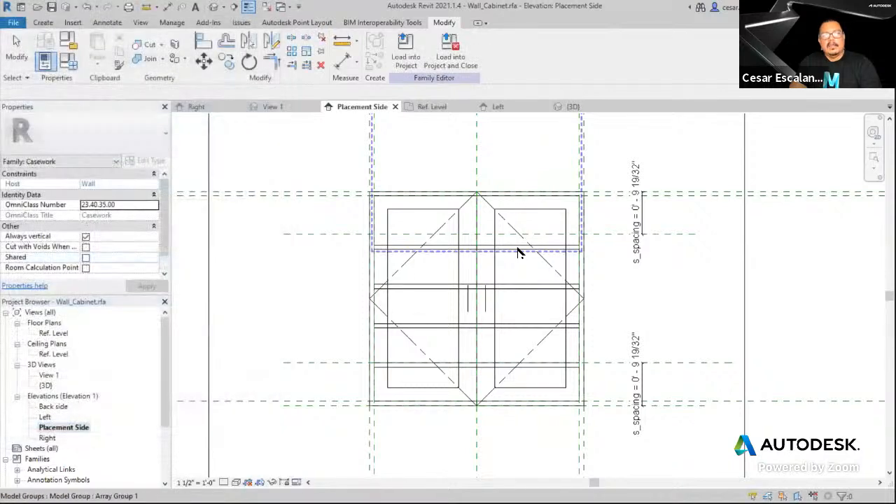
Align the top shelf to the upper s_spacing reference plane and lock the alignment
left_click(203, 61)
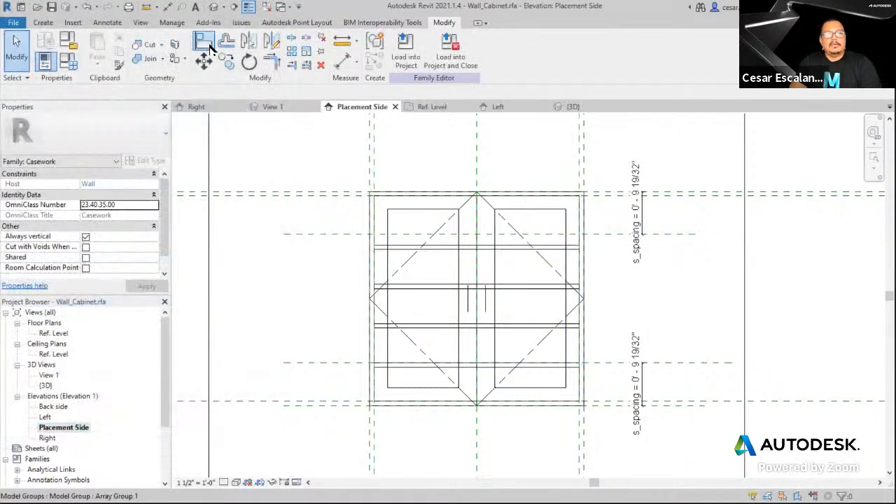
left_click(604, 236)
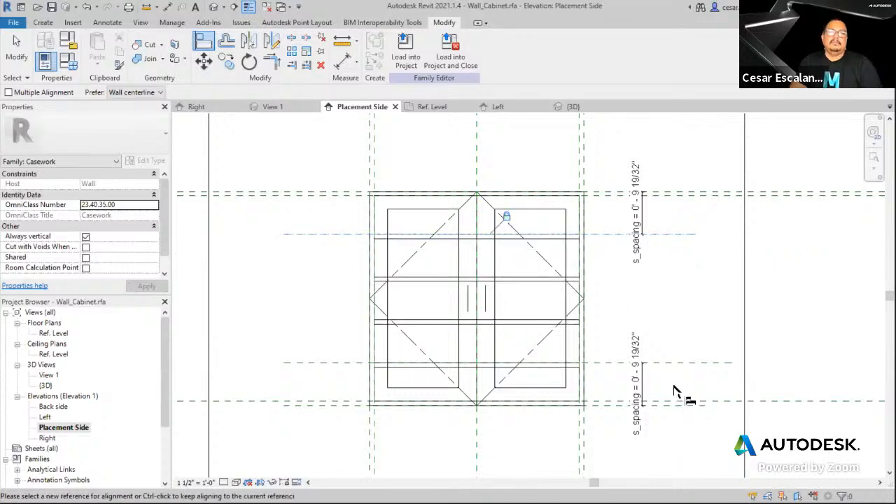
Test the shelf array with n_spaces set to 3 and to 4, applying each value
left_click(66, 63)
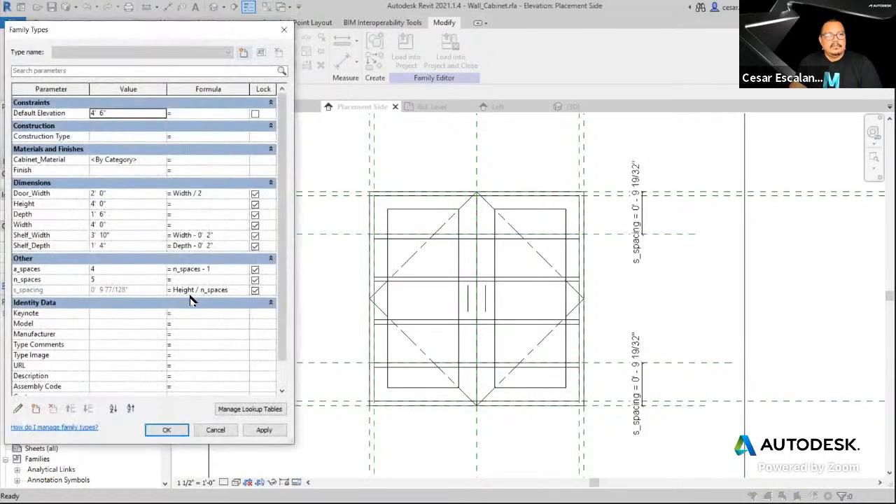
left_click(105, 279)
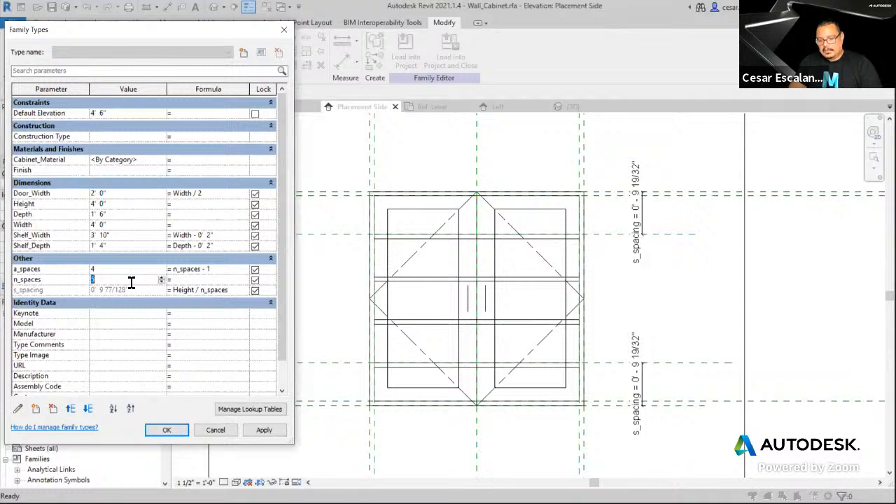
type("3")
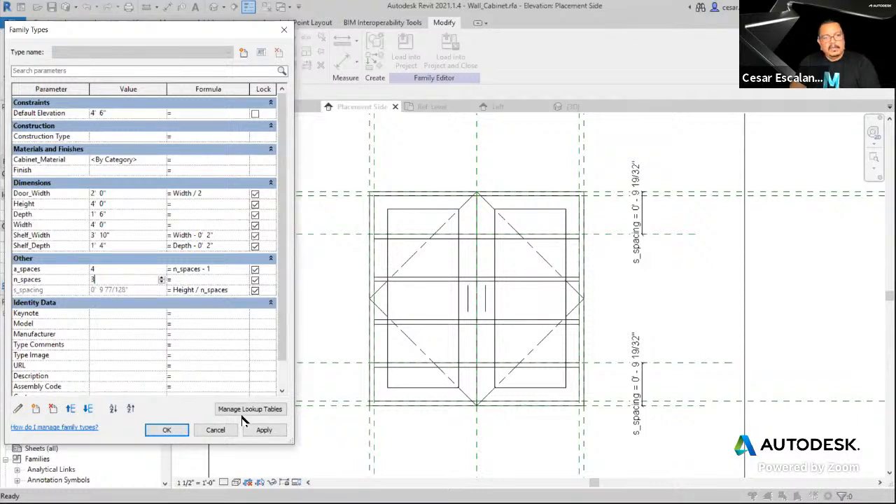
left_click(263, 430)
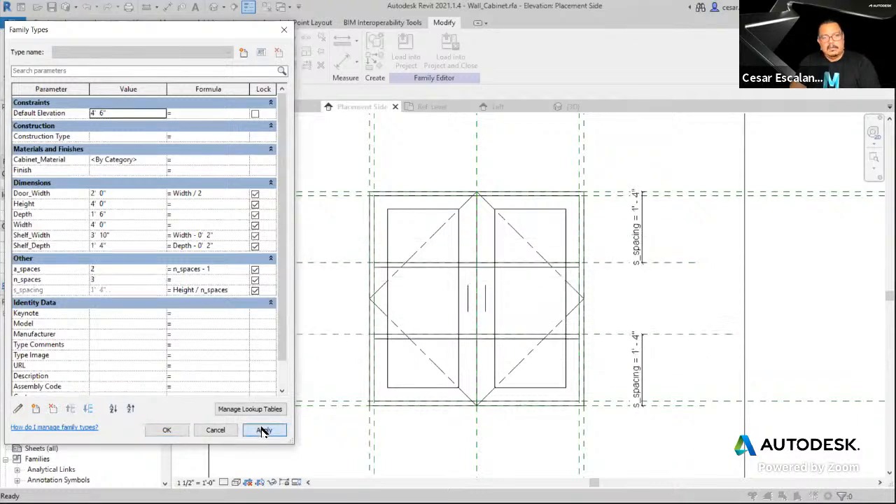
left_click(124, 279)
type("4")
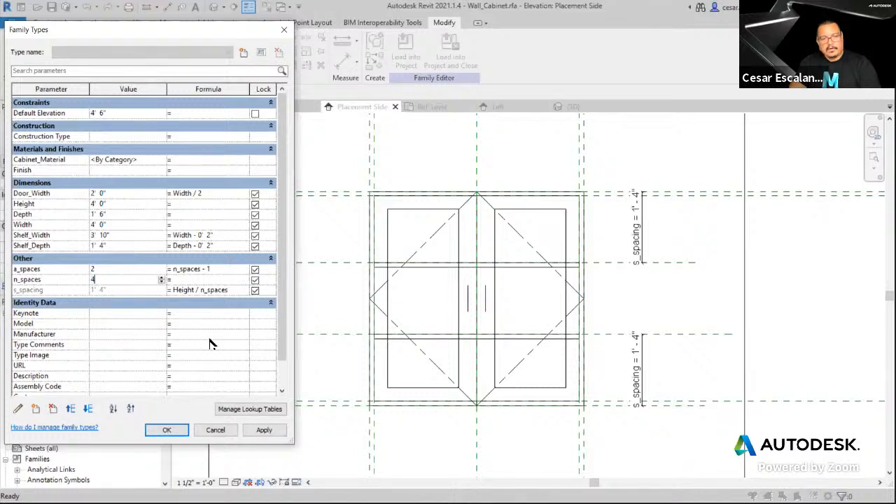
left_click(265, 430)
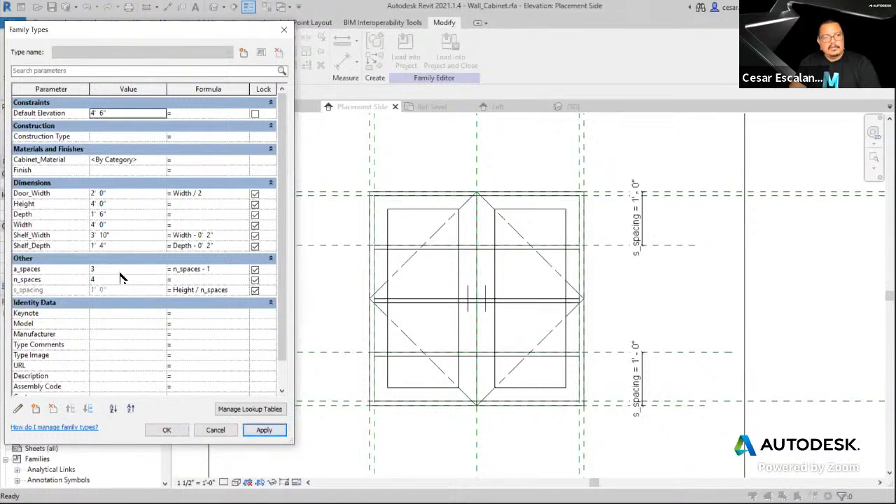
Try n_spaces at 5, return it to 4 and finish editing the family types
left_click(124, 279)
type("5")
left_click(264, 429)
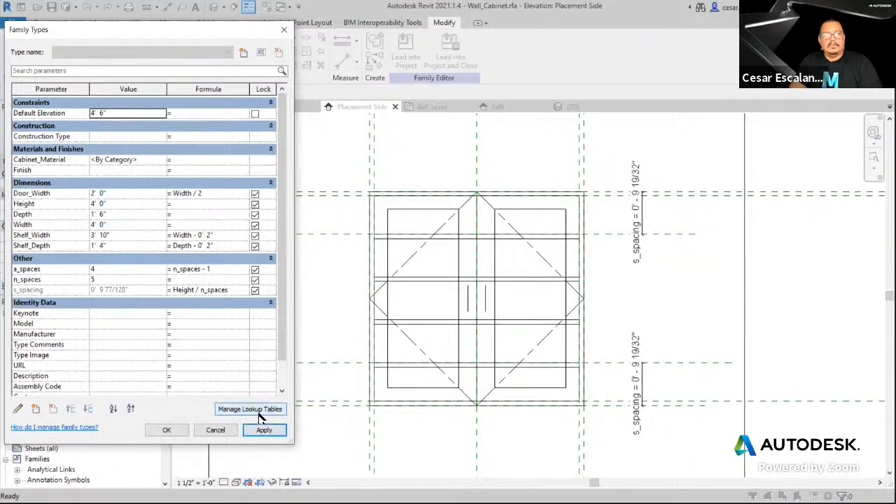
left_click(124, 282)
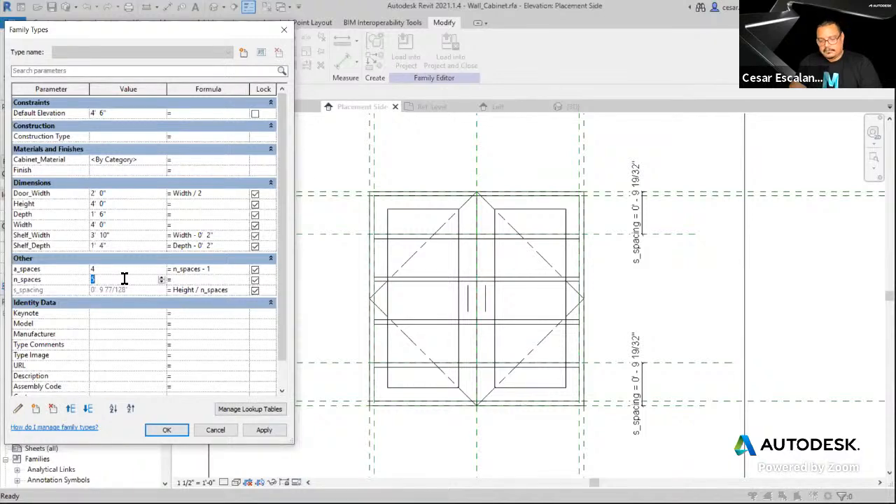
type("4")
left_click(264, 430)
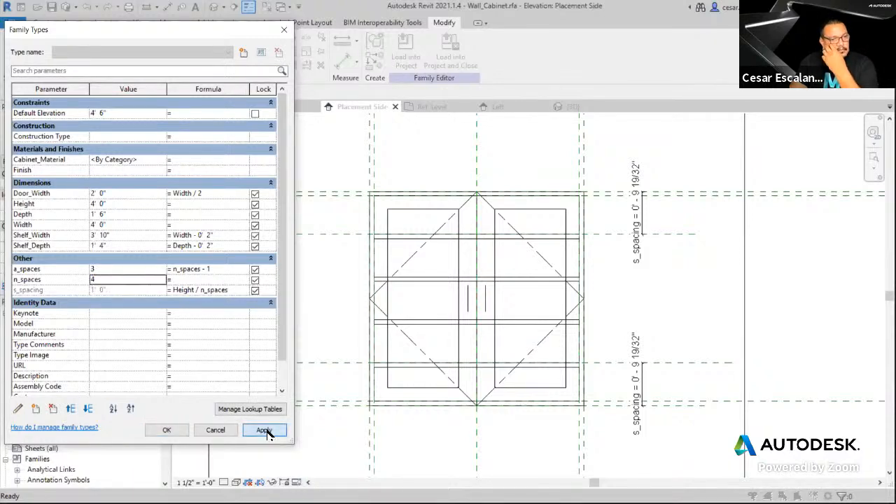
left_click(168, 430)
key("a")
key("l")
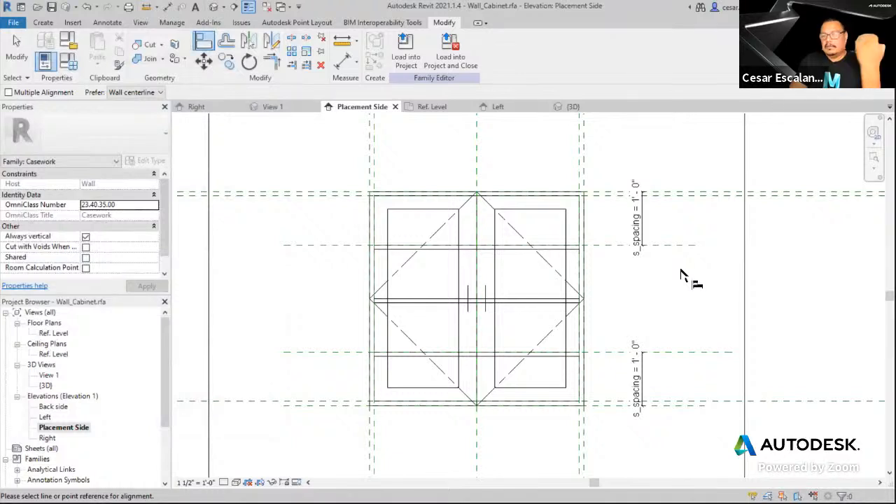
key("Escape")
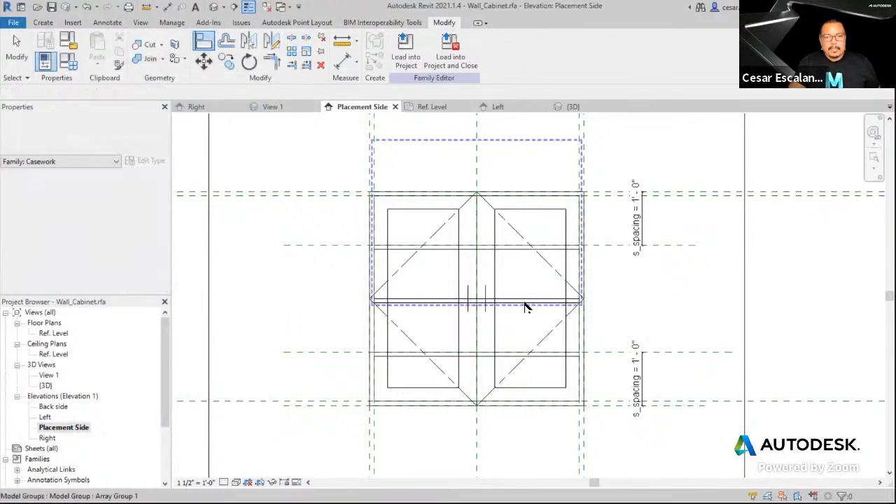
Open the default 3D view to inspect the cabinet's doors and arrayed shelves
left_click(210, 7)
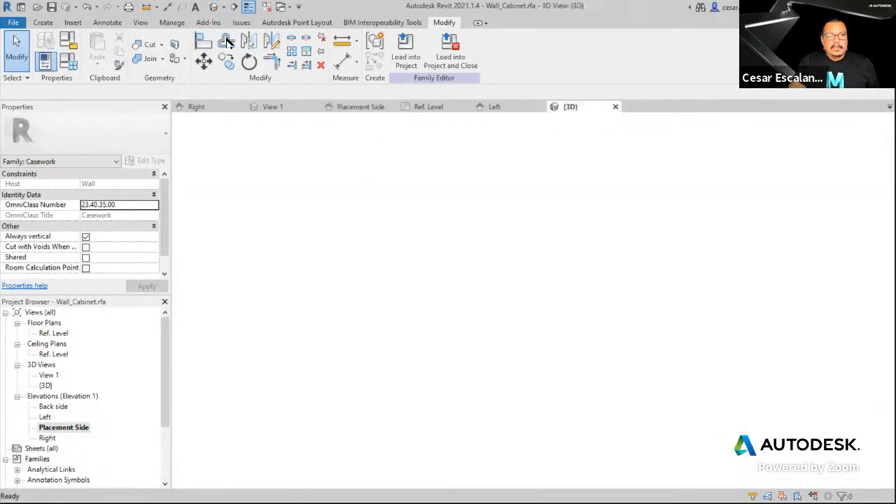
middle_click_drag(648, 380, 740, 394, "shift")
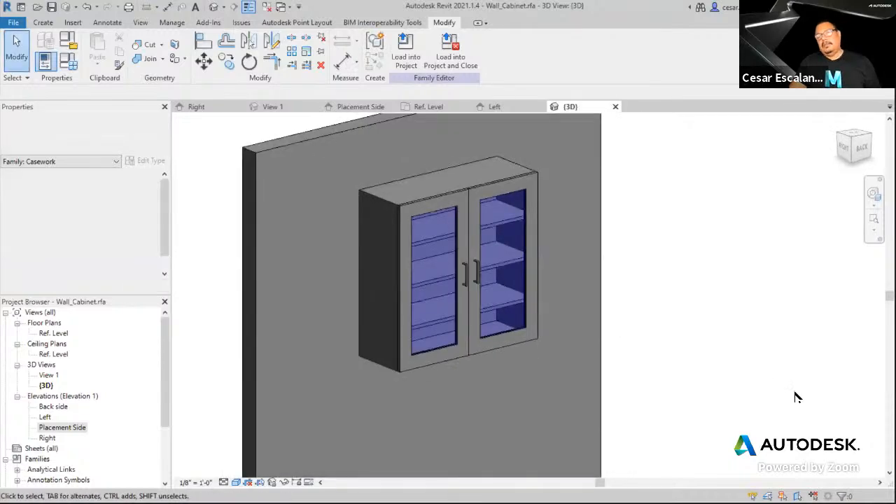
scroll(788, 393, "down", 2)
scroll(788, 396, "up", 1)
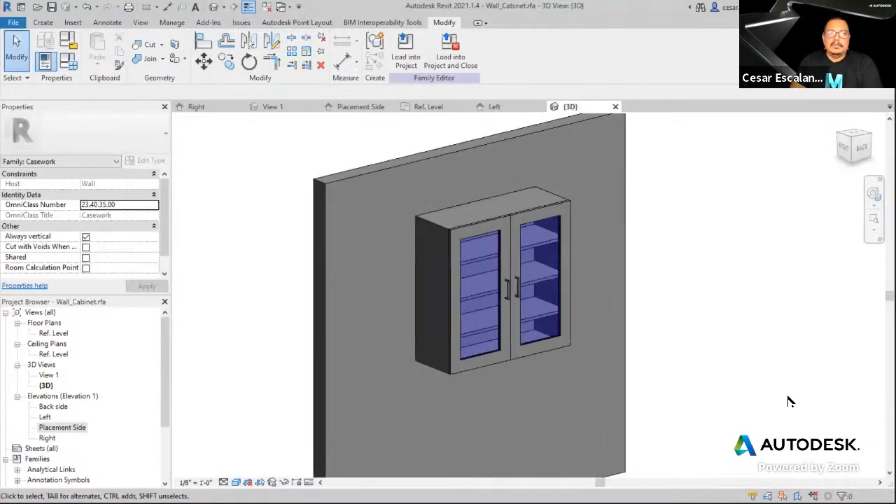
Test the cabinet's Height at 5' 0" and return it to 4' 0", applying each value
left_click(70, 61)
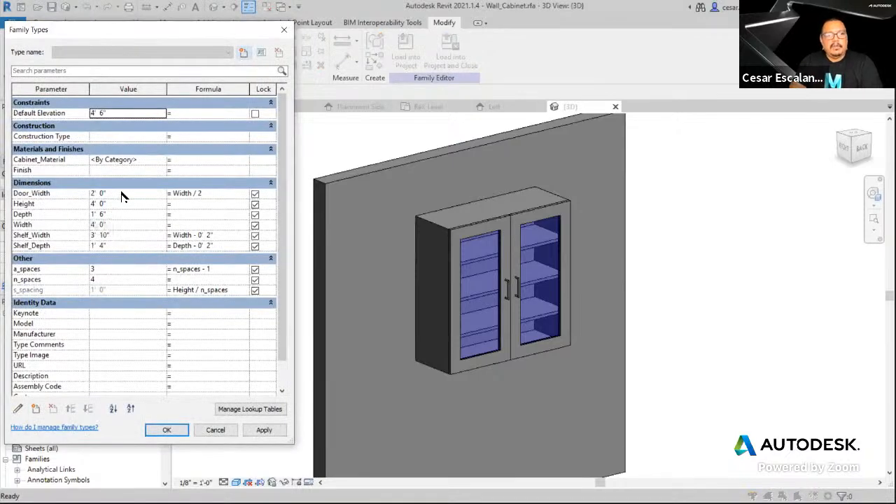
left_click(124, 193)
left_click(120, 205)
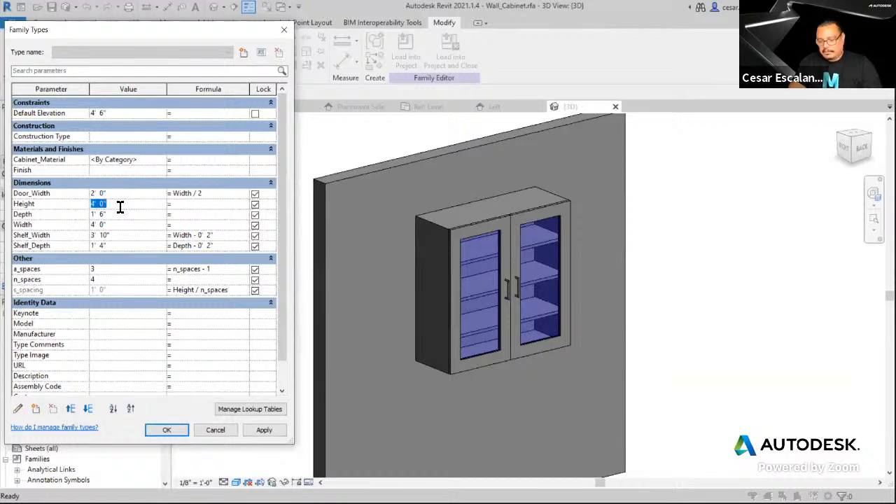
type("5")
left_click(264, 430)
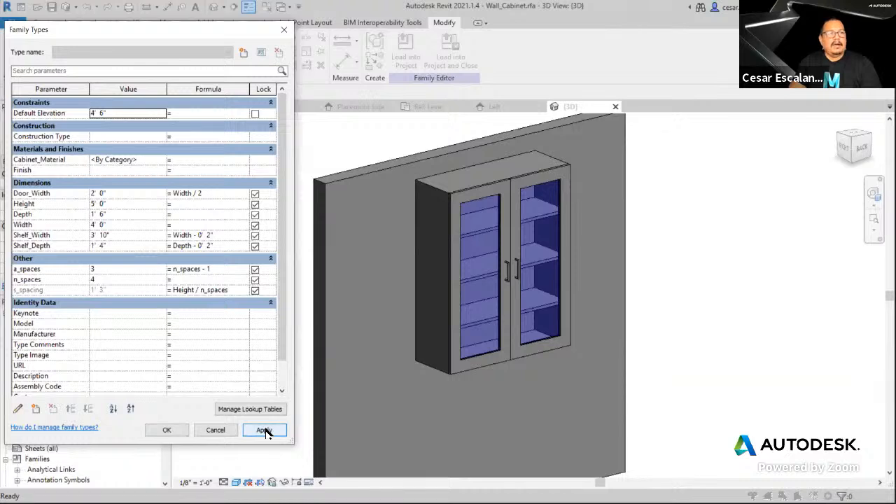
left_click(119, 205)
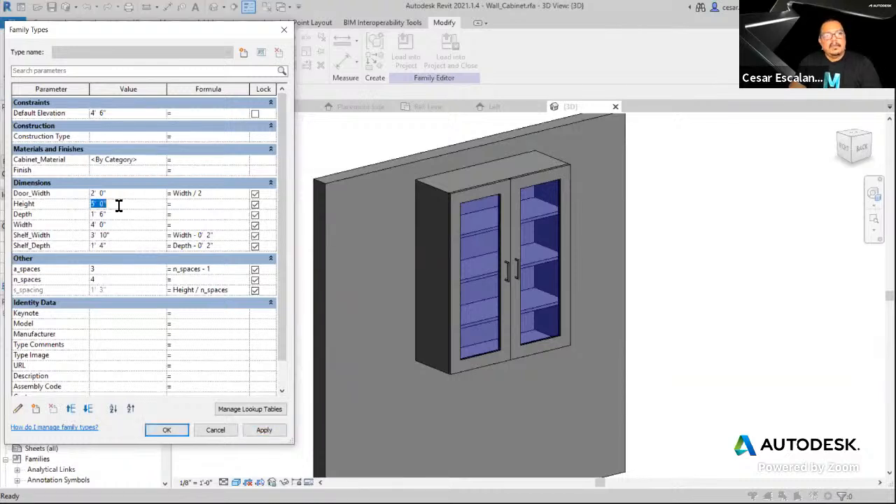
type("4")
left_click(264, 430)
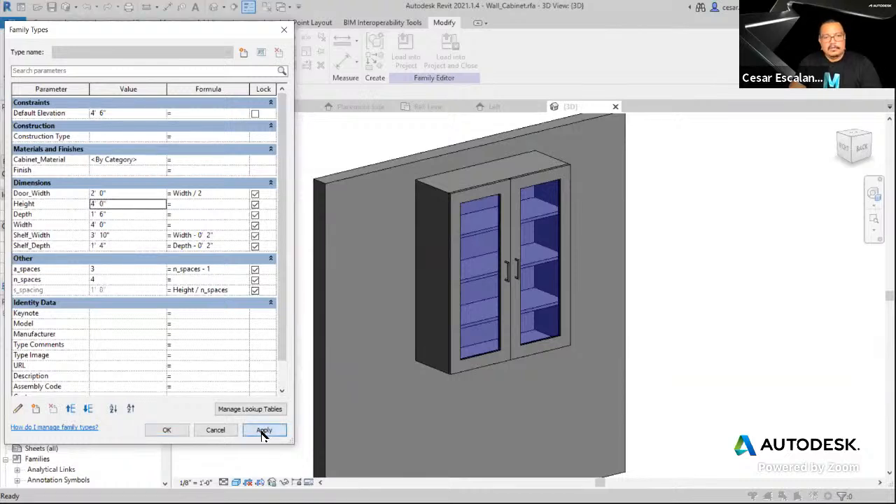
Test the shelf array in 3D with n_spaces set to 5 and to 6, applying each value
left_click(97, 280)
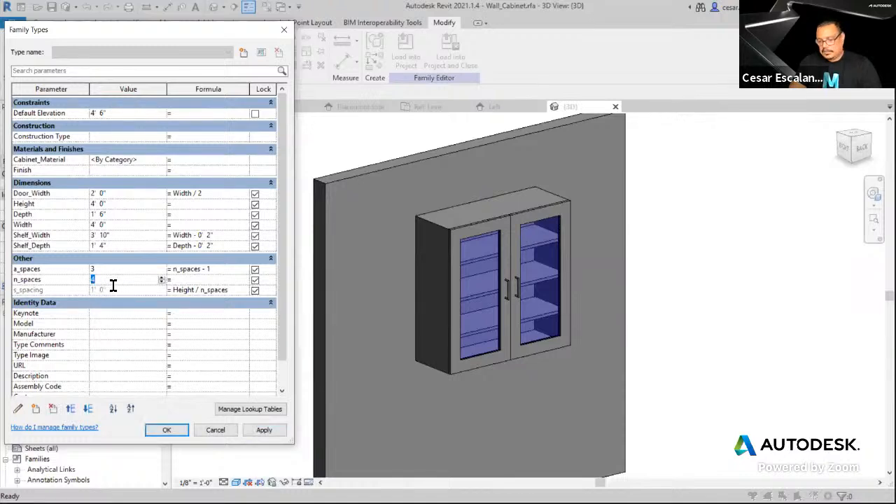
type("5")
left_click(264, 430)
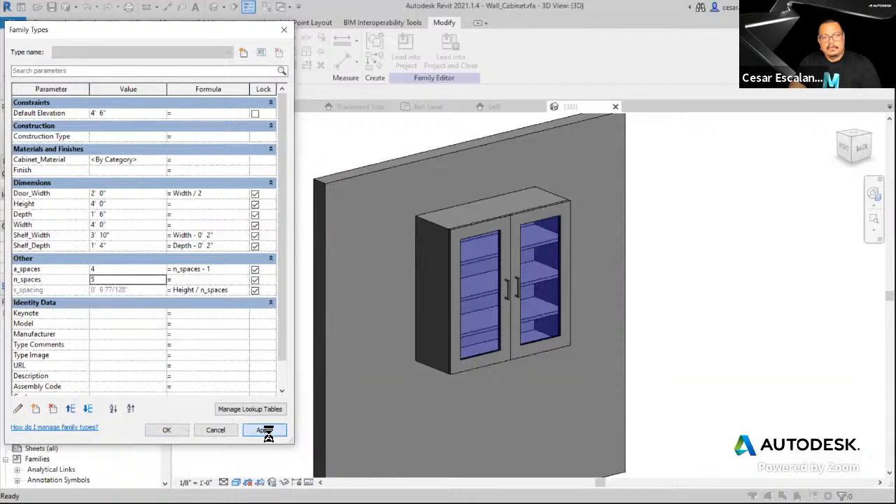
left_click(130, 281)
type("6")
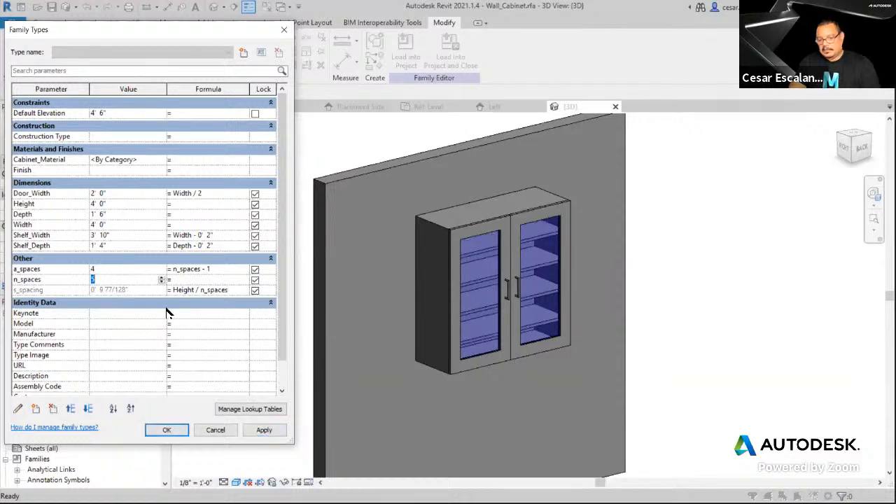
left_click(258, 431)
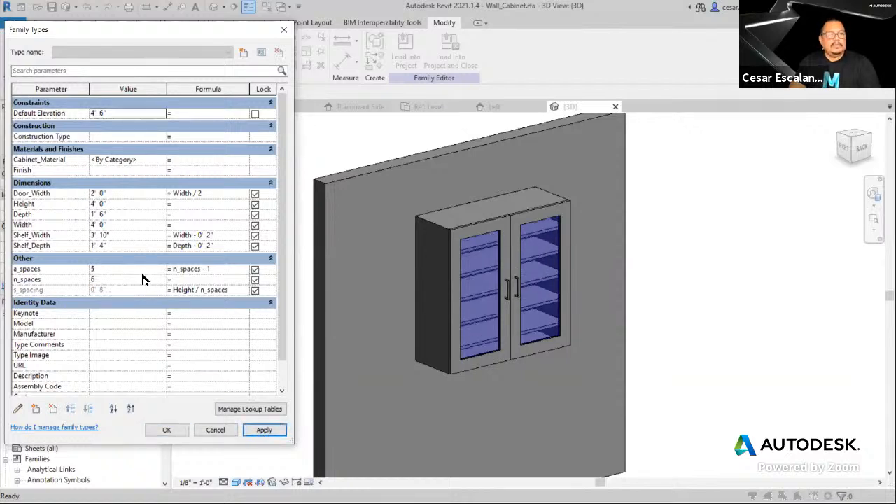
Set n_spaces to 7 and apply it to the cabinet
left_click(121, 282)
type("7")
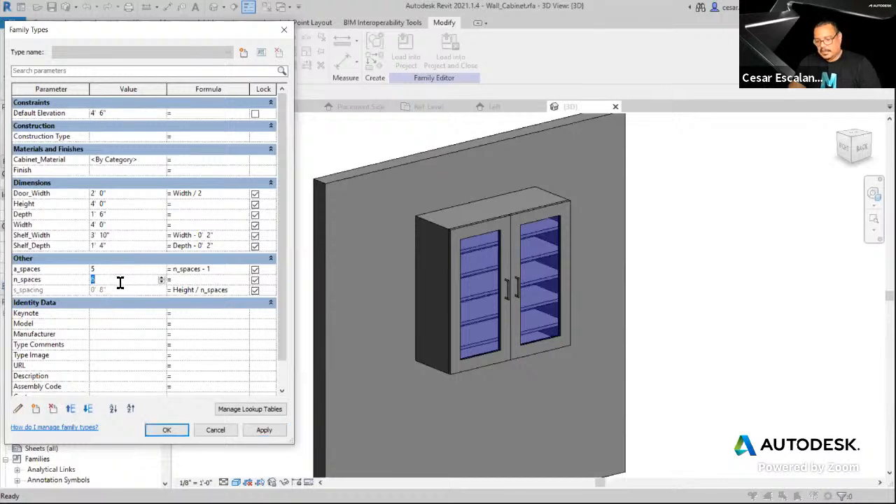
left_click(265, 430)
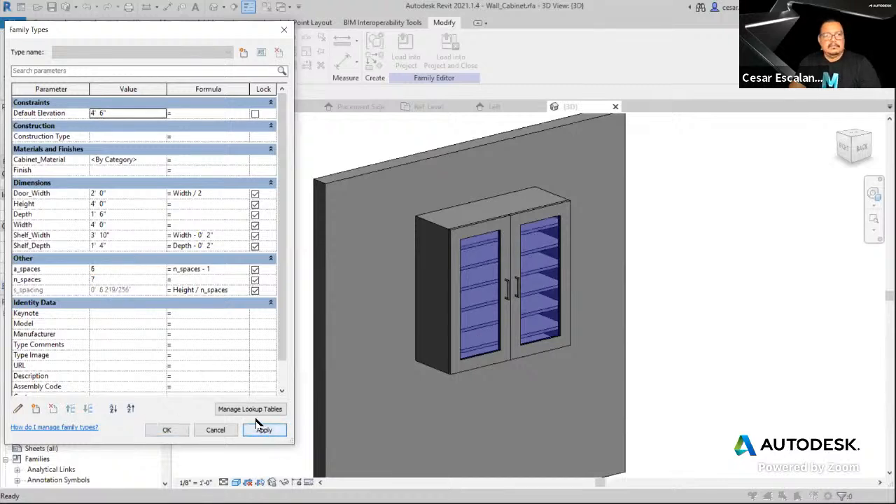
Set the cabinet's Width to 5' 0", apply it and accept the family type changes
left_click(119, 225)
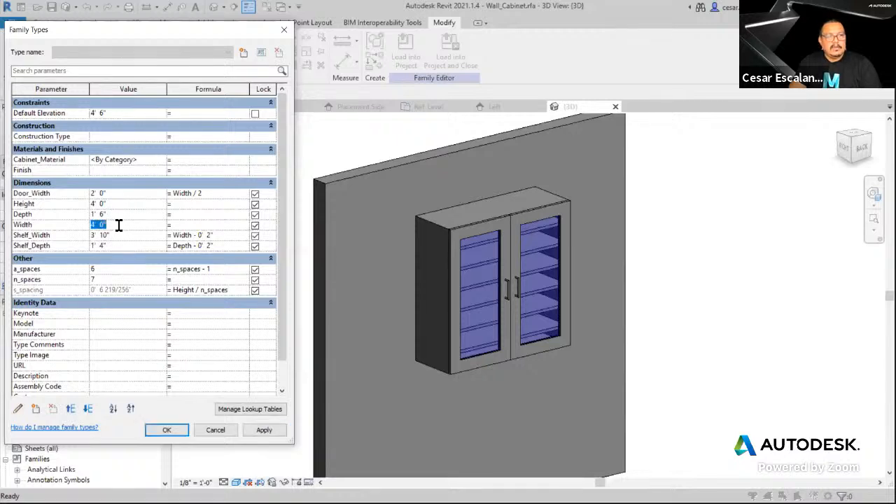
type("5")
left_click(264, 429)
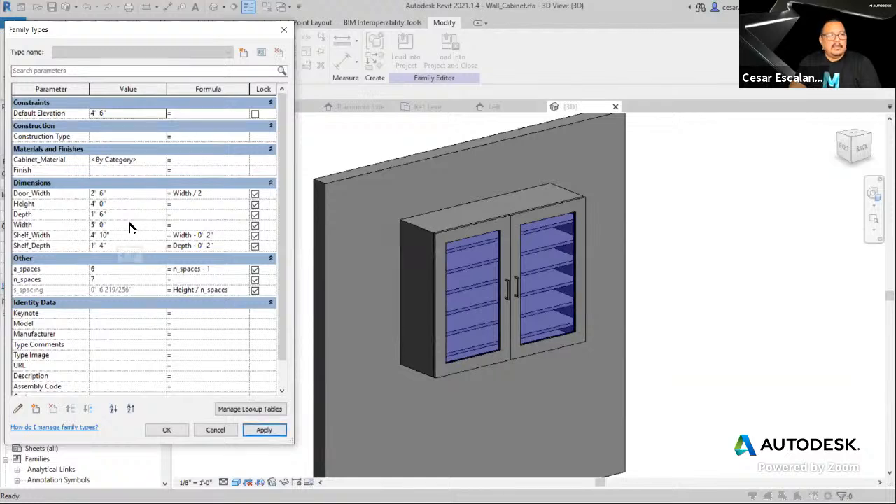
left_click(167, 430)
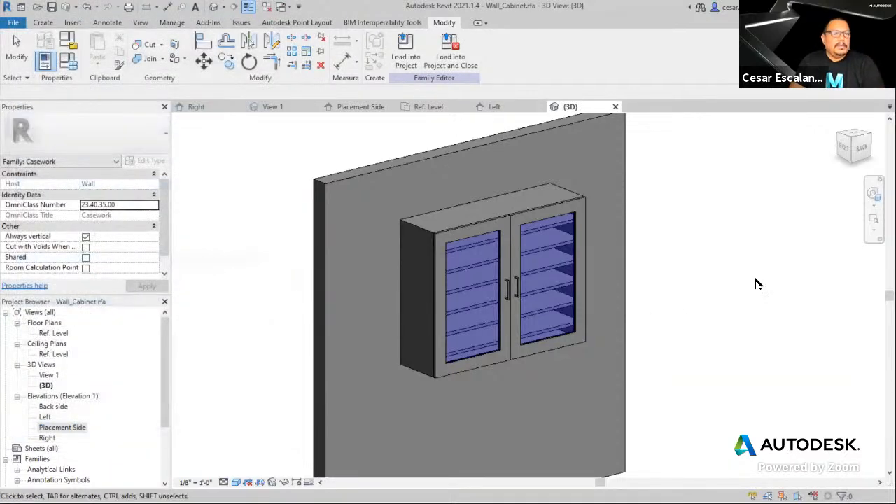
Create a new family type named 36x18x36-4s for the wall cabinet
left_click(69, 64)
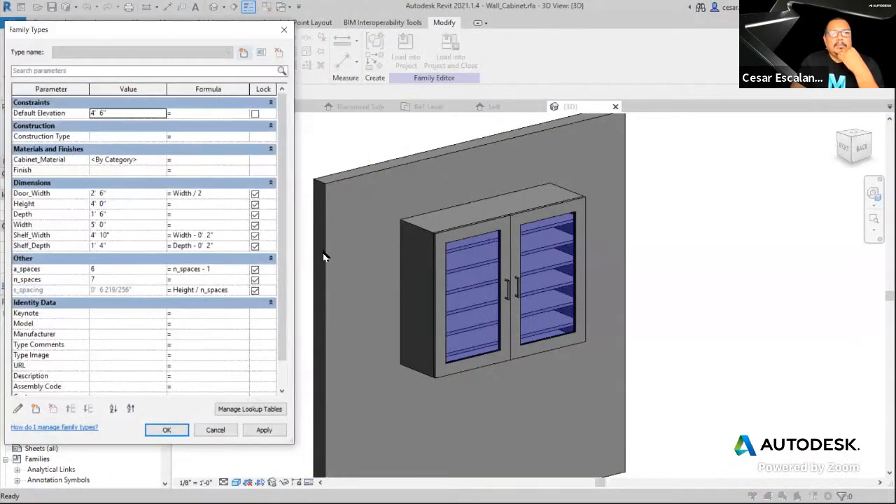
left_click(244, 53)
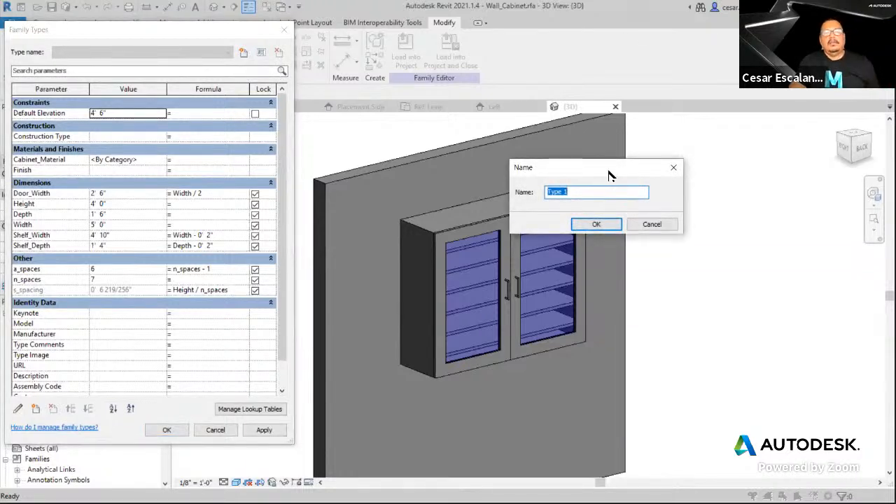
left_click_drag(603, 172, 776, 198)
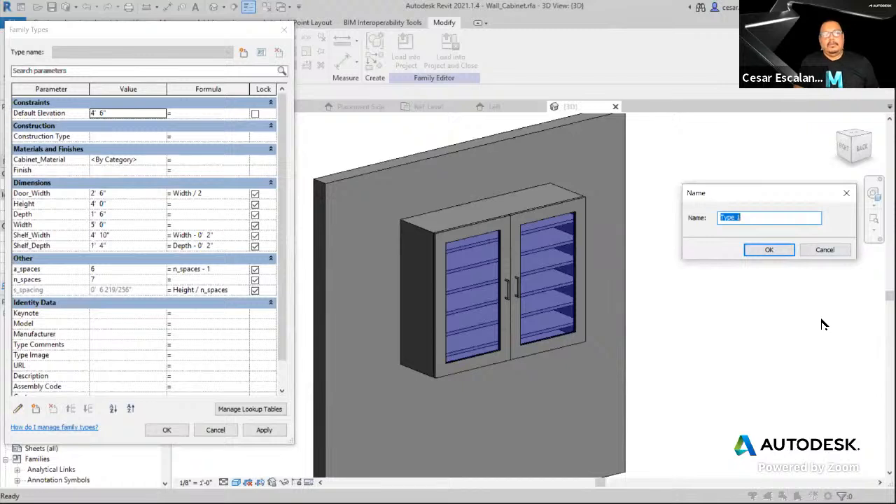
type("3")
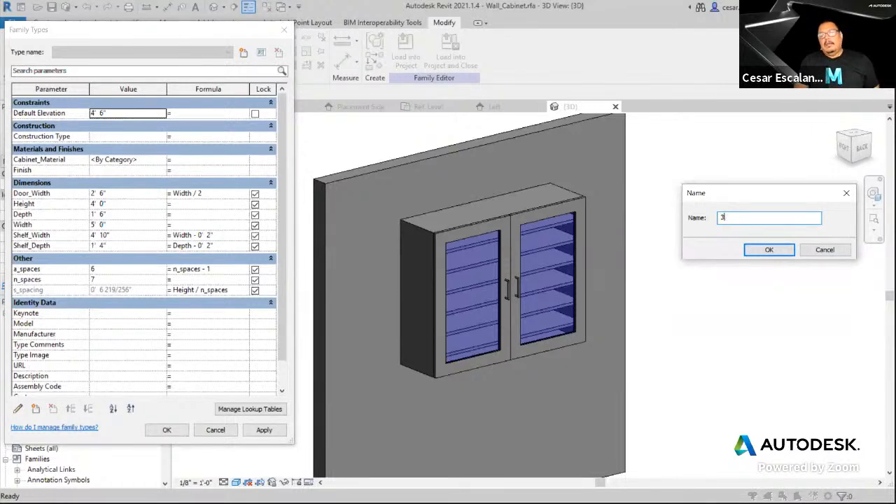
key("BackSpace")
type("36x18x36-4s")
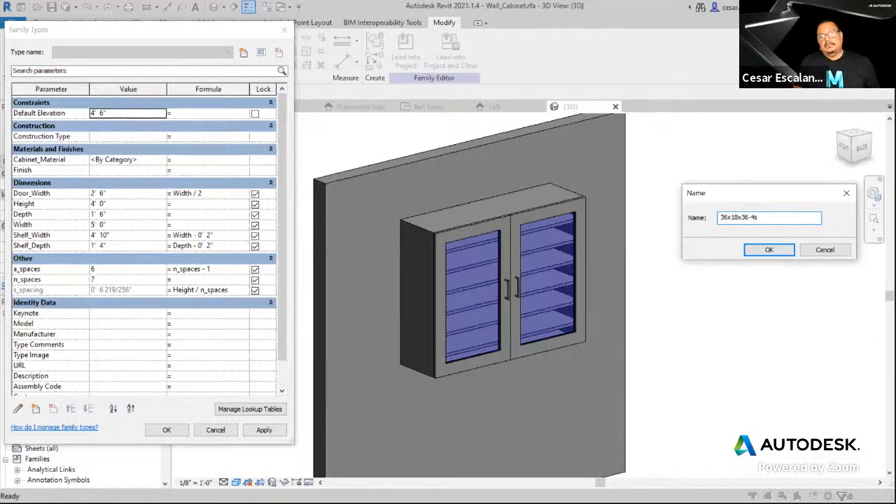
left_click(769, 250)
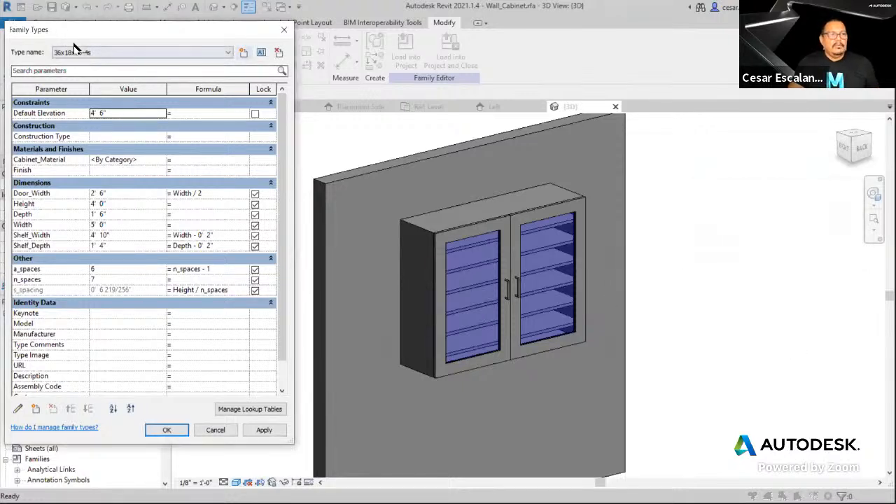
Set the Width and Height of the 36x18x36-4s type to 3' 0" each
left_click(121, 226)
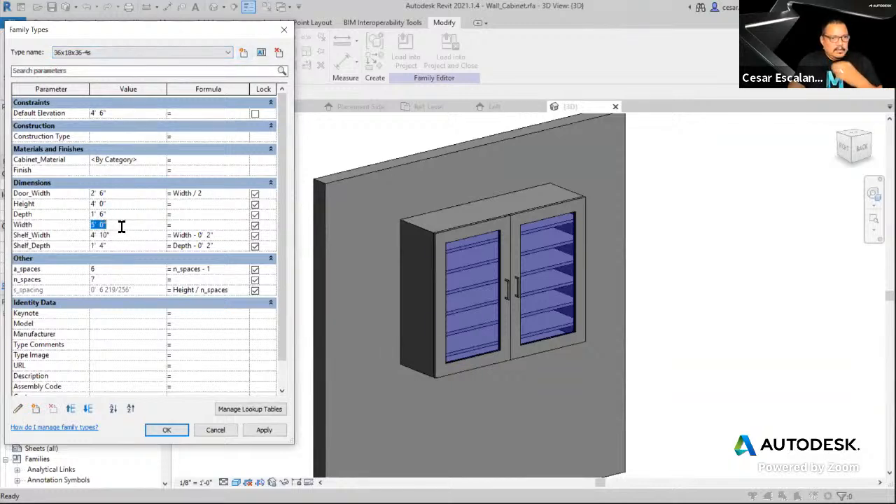
type("3")
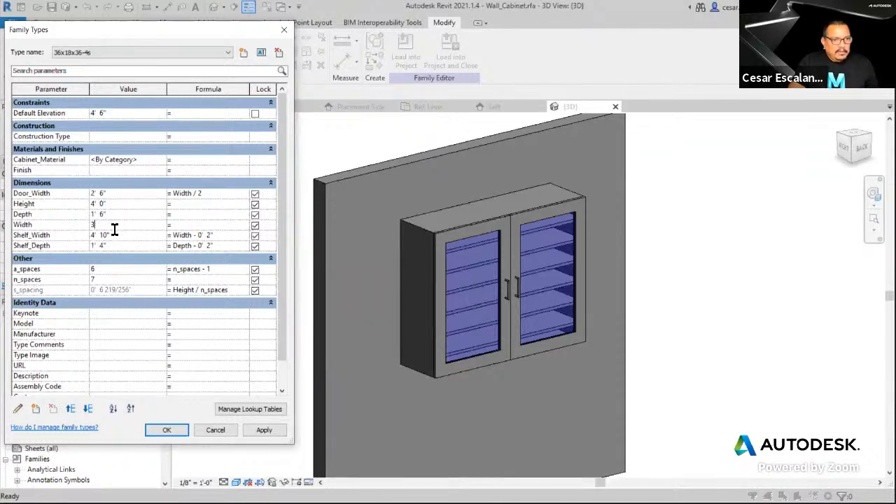
left_click(116, 203)
type("3")
left_click(123, 214)
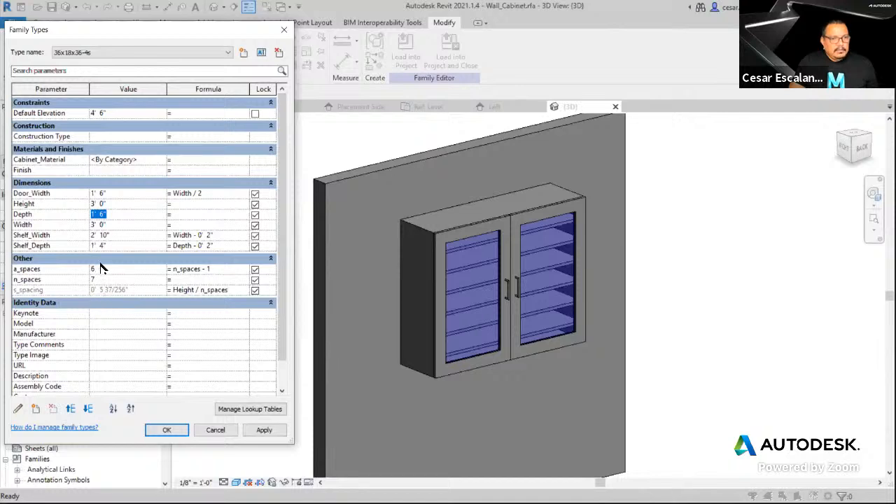
Set n_spaces to 5 for the 36x18x36-4s type and apply its values to the cabinet
left_click(103, 280)
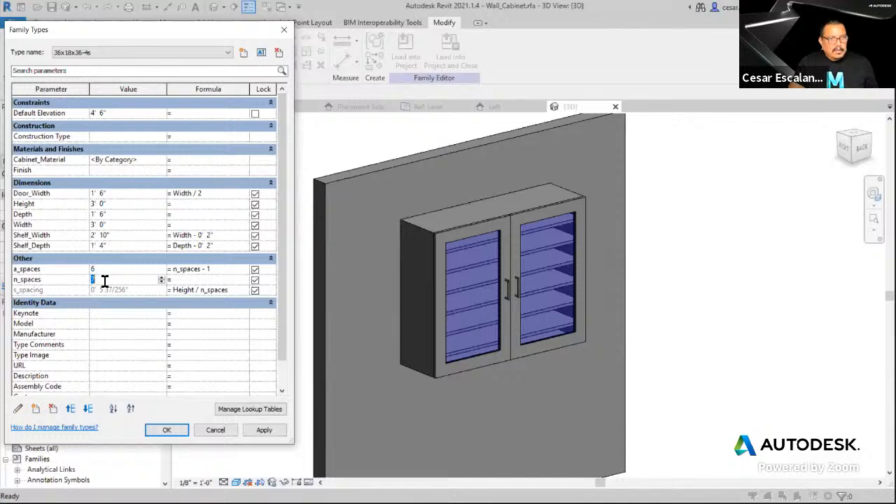
type("5")
left_click(135, 270)
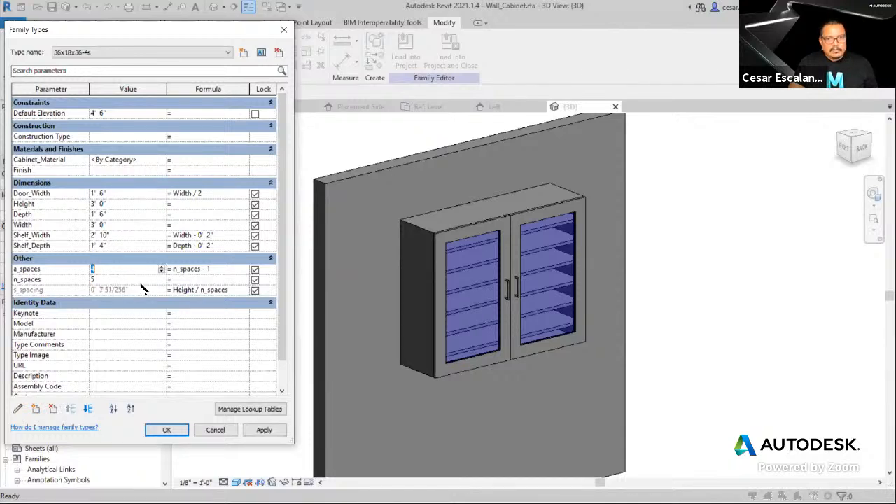
left_click(263, 430)
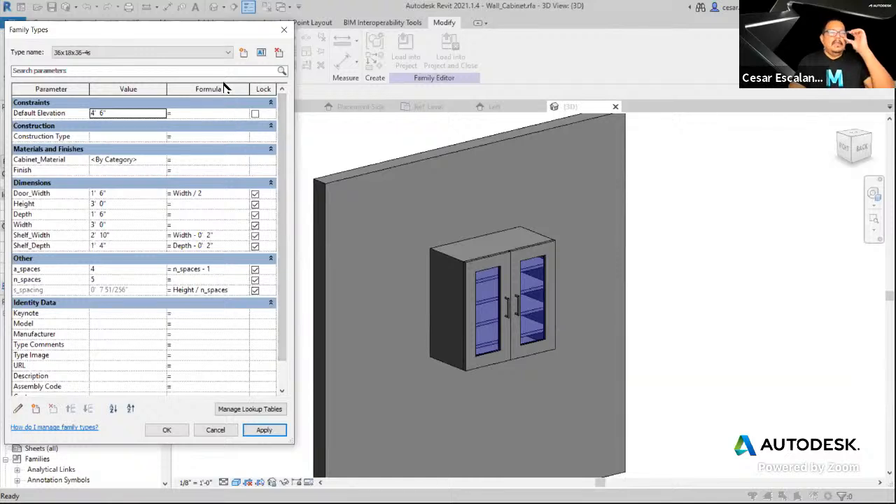
Create a second family type named 42x18x36x-3s
left_click(243, 53)
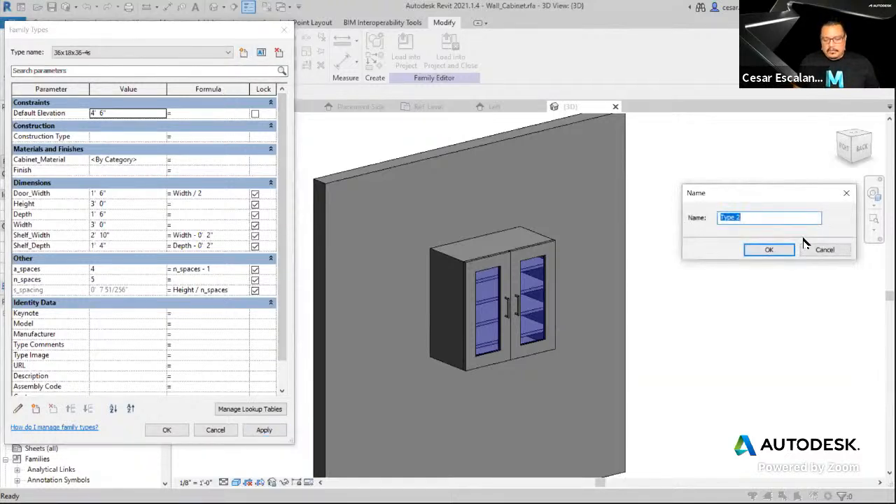
type("42x18x36x-3s")
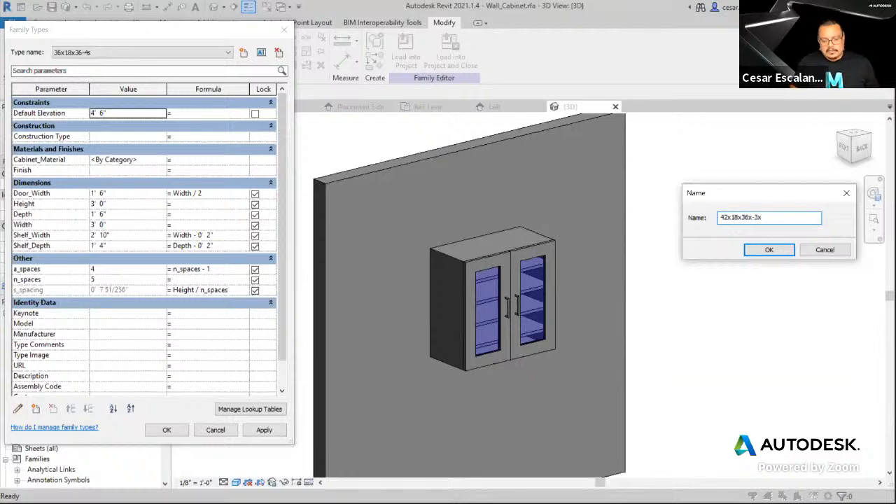
left_click(767, 250)
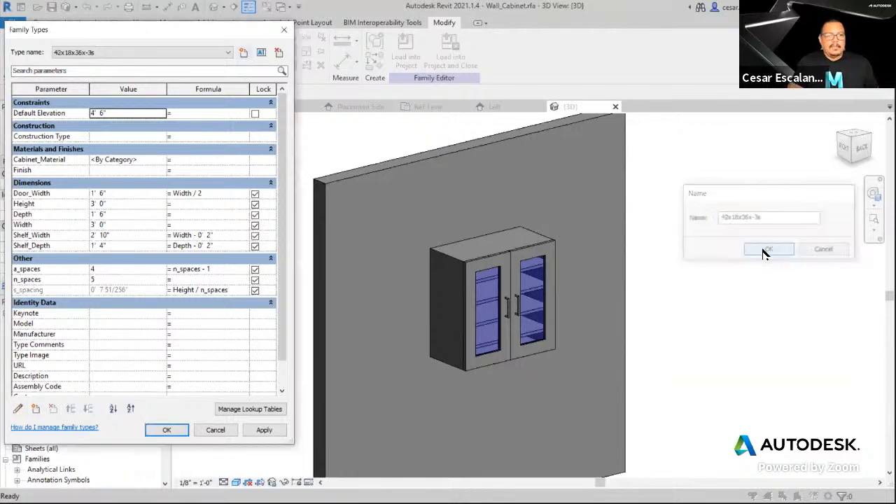
Set the 42x18x36x-3s type's Width to 3' 6" and n_spaces to 4, apply them and accept the family types
left_click(119, 224)
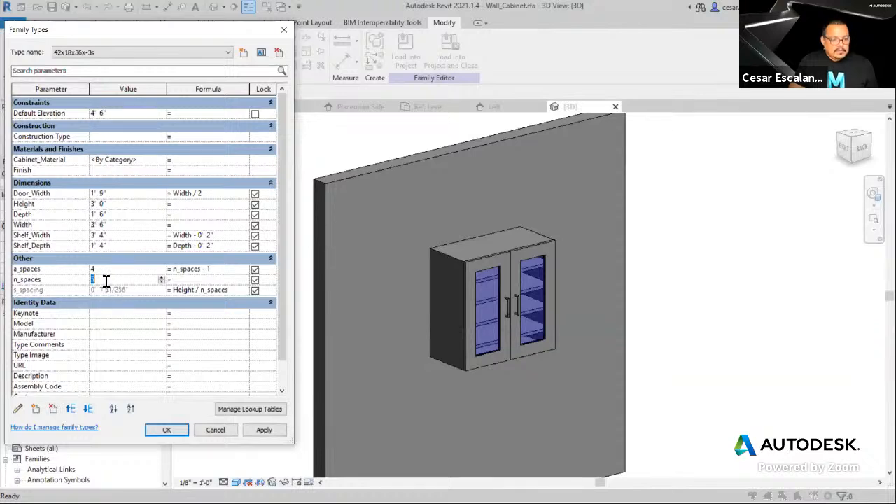
left_click(265, 430)
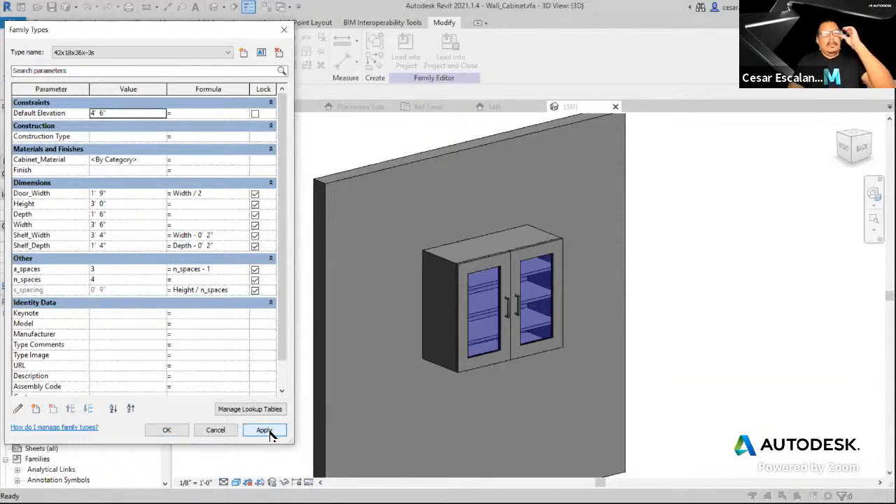
left_click(136, 53)
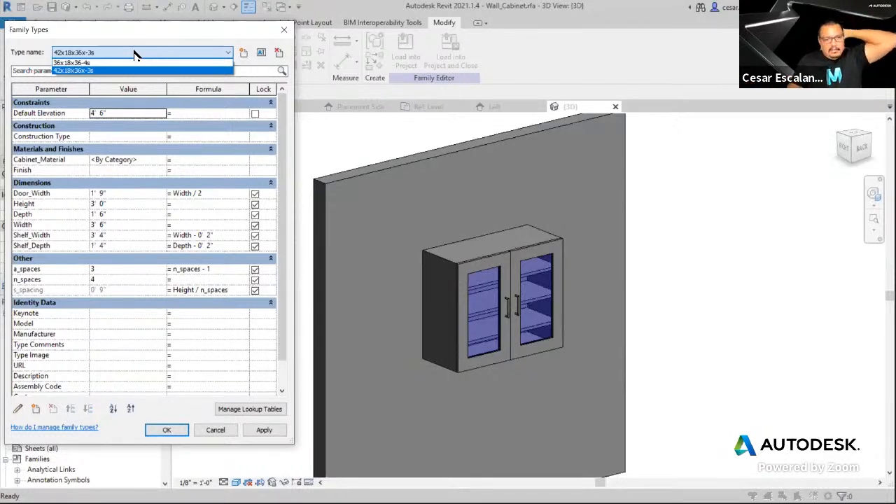
left_click(169, 430)
left_click(170, 430)
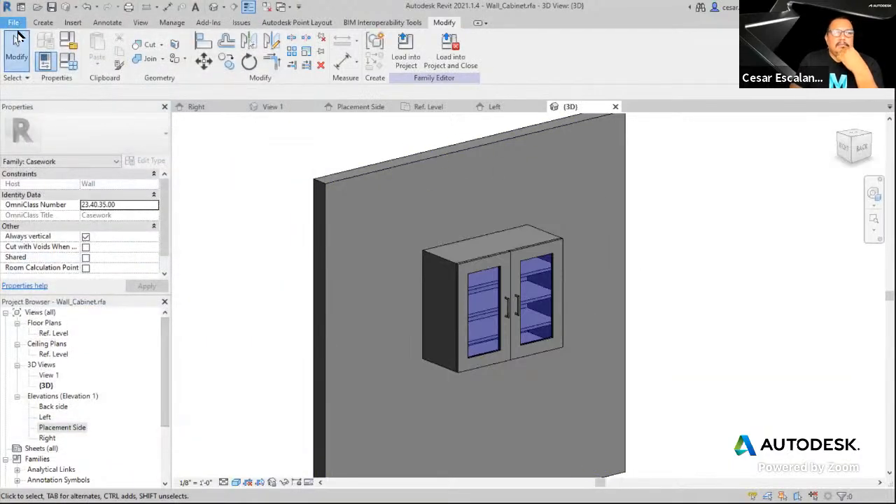
Set the 3D view's detail level to Fine
left_click(14, 23)
left_click(644, 360)
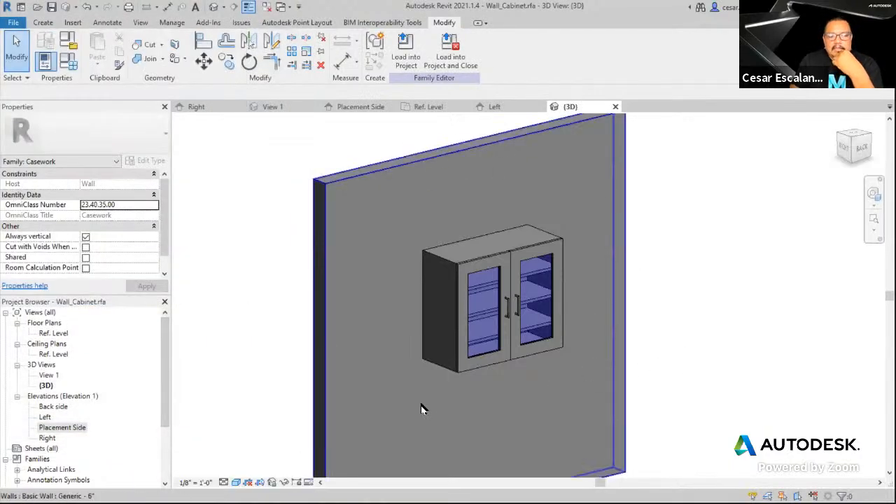
left_click(223, 484)
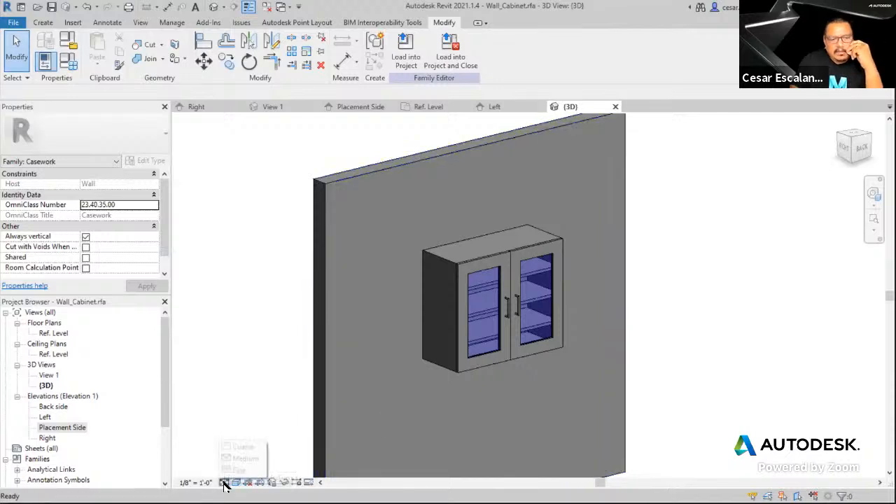
left_click(236, 471)
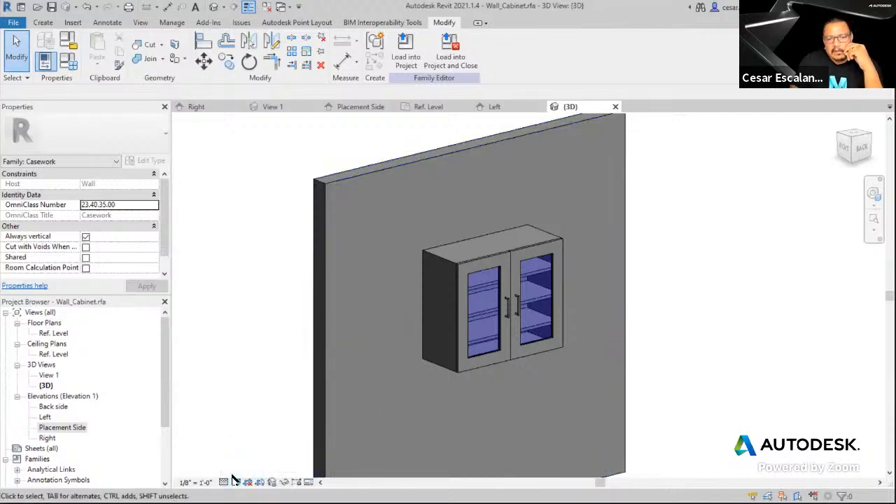
left_click(223, 483)
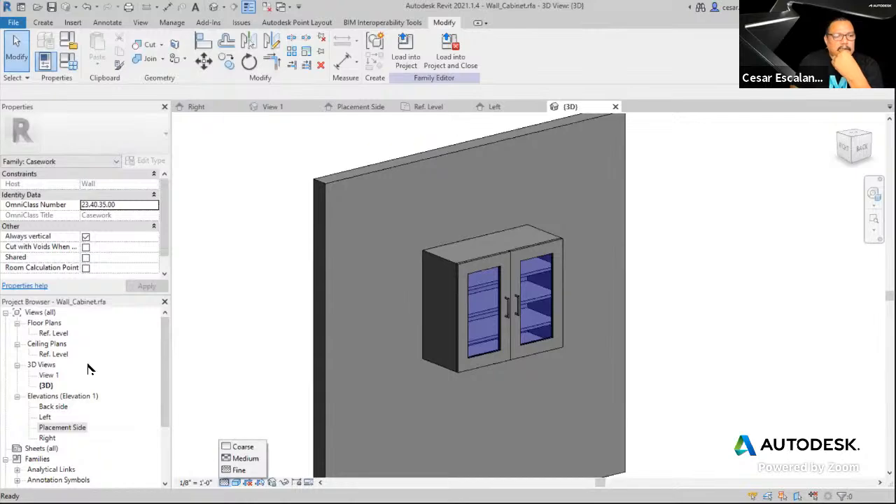
Open the Placement Side elevation and view the cabinet doors at Coarse detail level
double_click(55, 407)
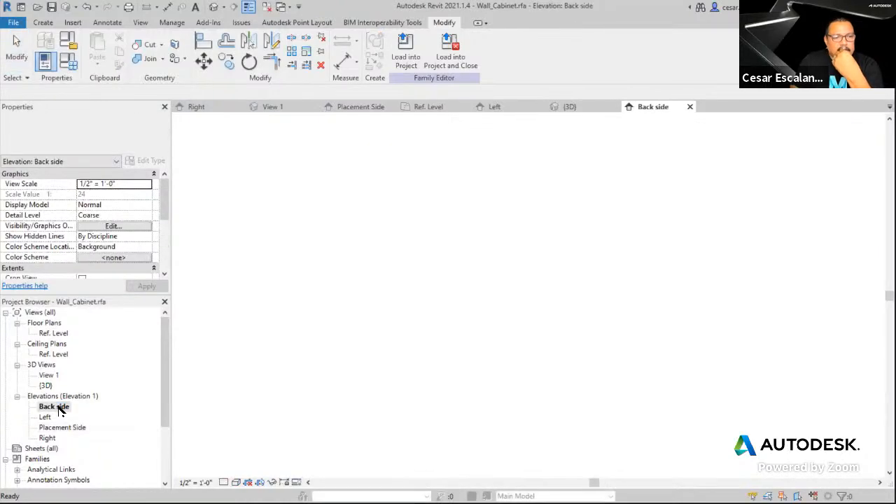
double_click(61, 429)
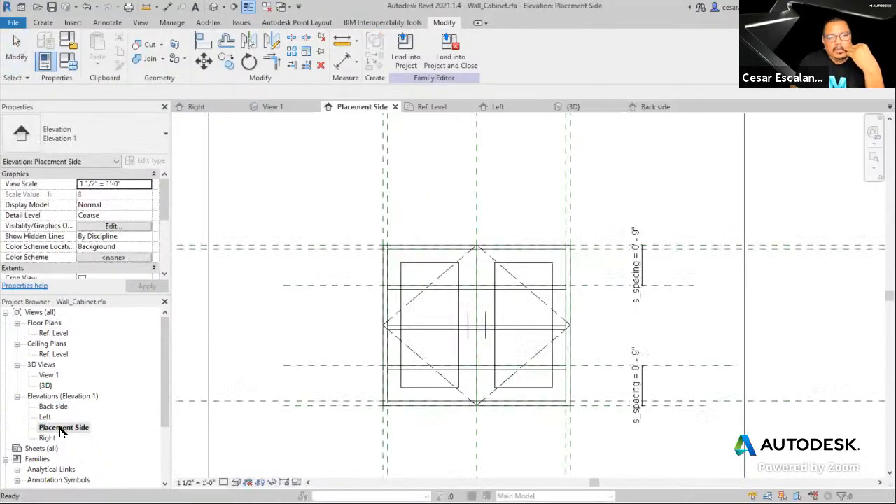
scroll(469, 373, "up", 2)
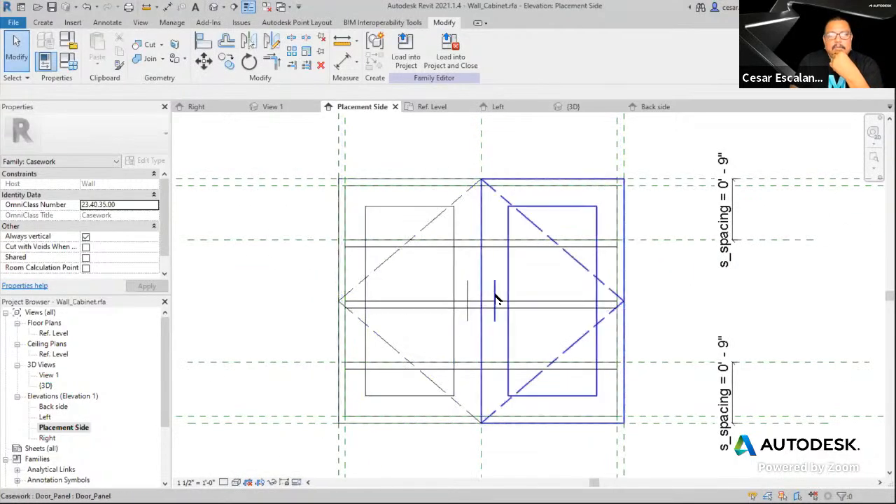
left_click(225, 482)
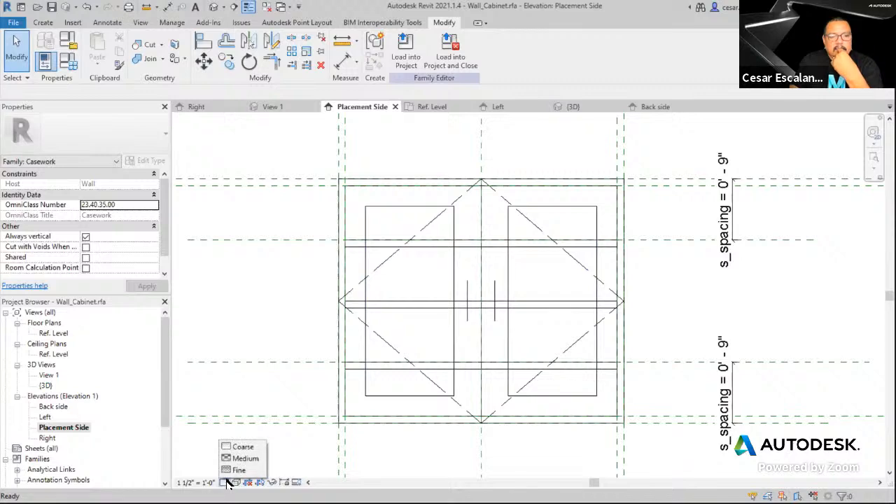
left_click(242, 449)
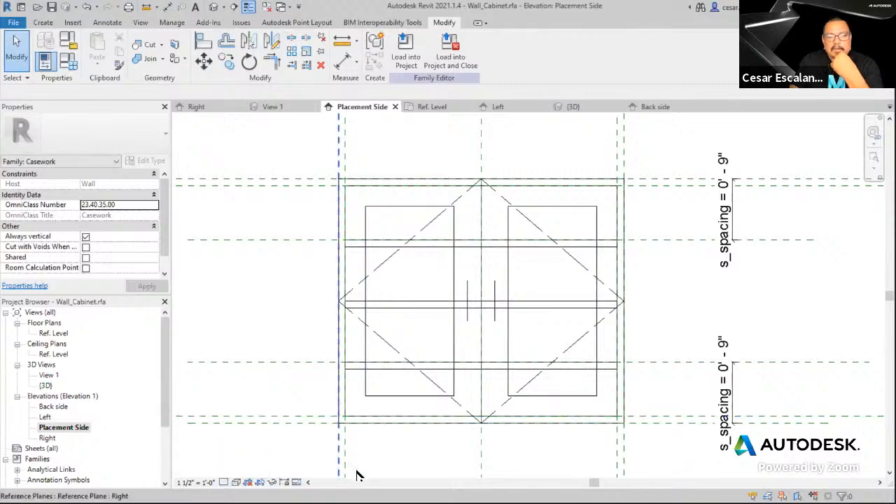
Compare the door handles in the Placement Side elevation at Fine detail level and again at Coarse
left_click(360, 309)
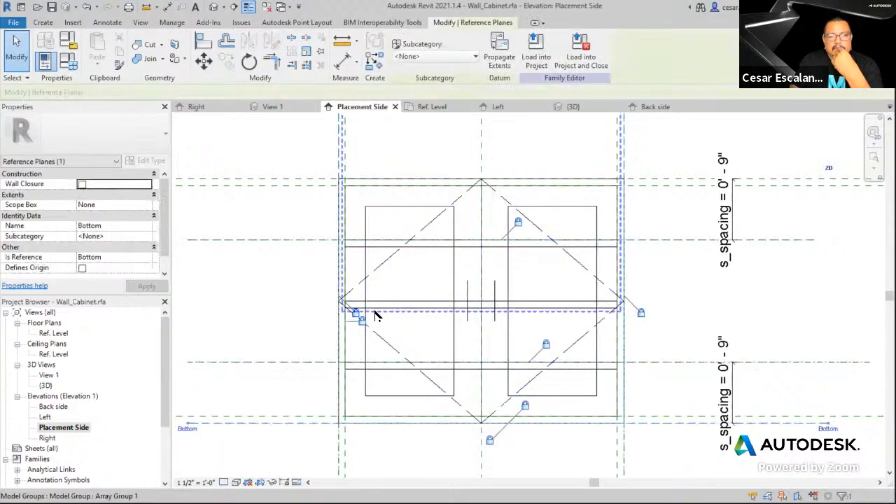
left_click(235, 482)
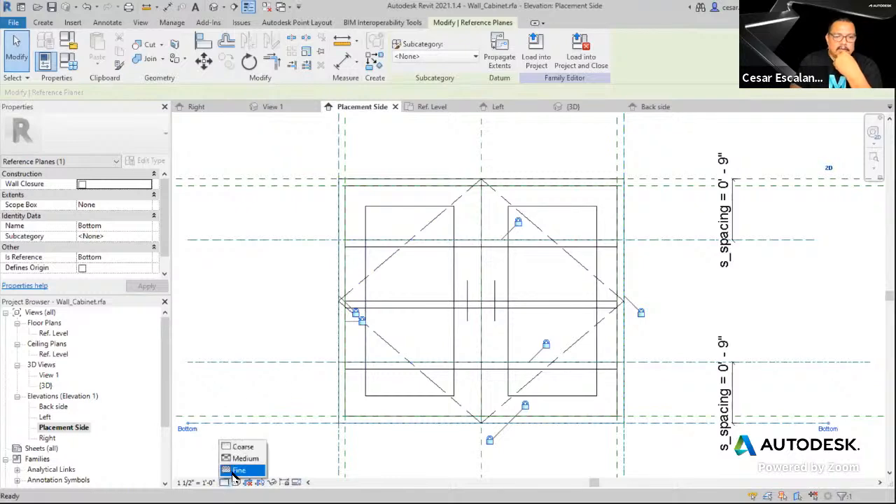
left_click(241, 472)
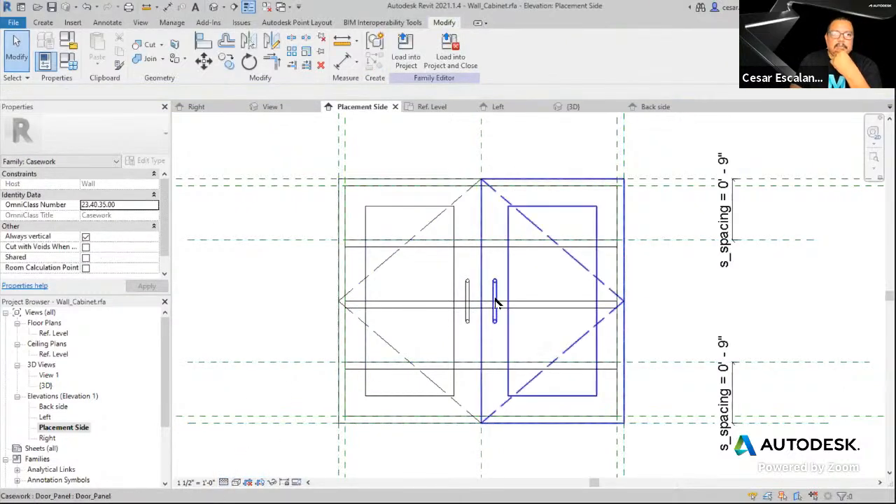
left_click(227, 482)
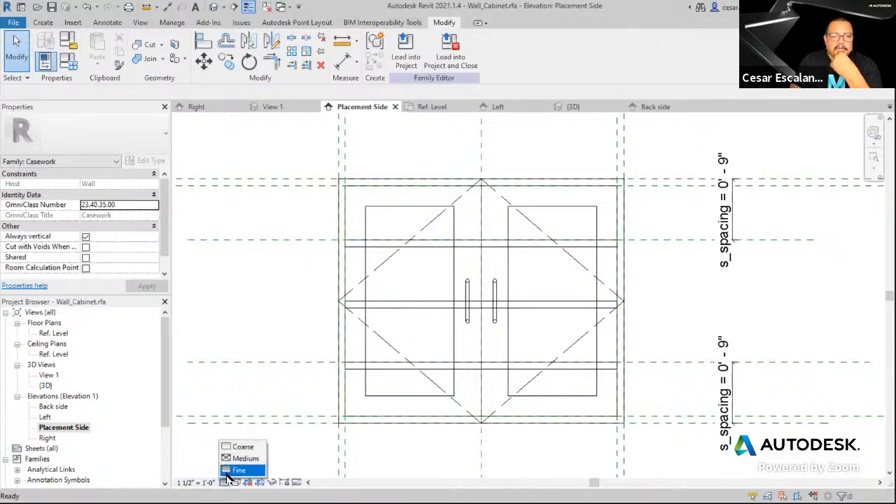
left_click(243, 447)
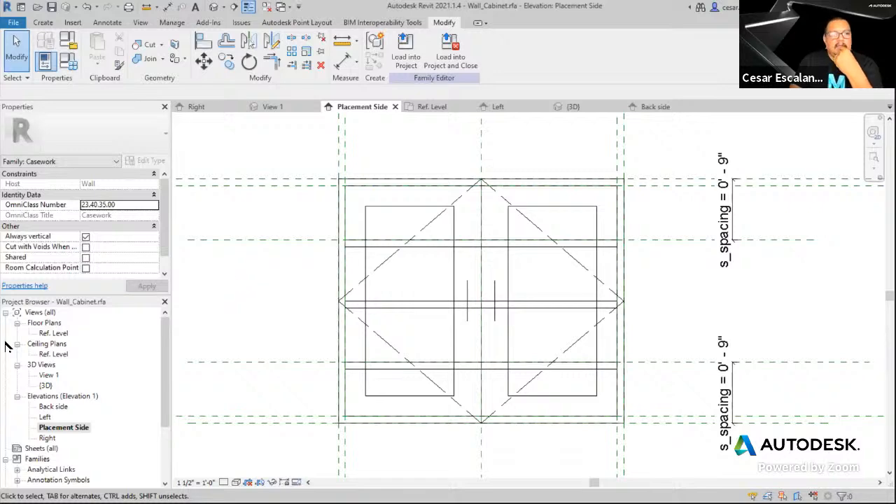
Check the cabinet in the Ref. Level floor plan and save the Wall_Cabinet family
double_click(44, 334)
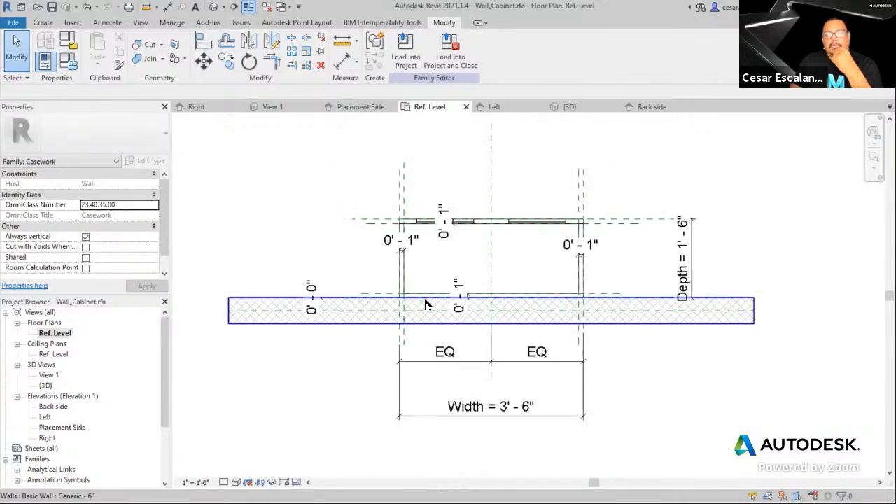
scroll(498, 262, "up", 3)
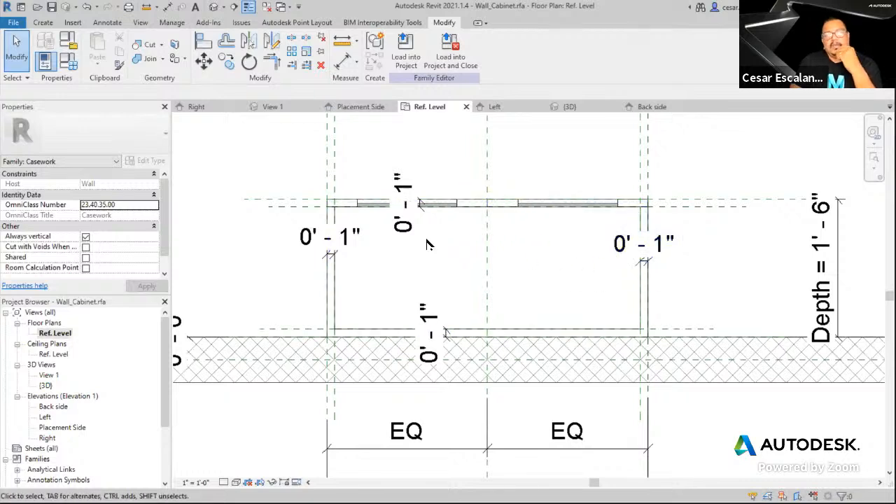
left_click(14, 23)
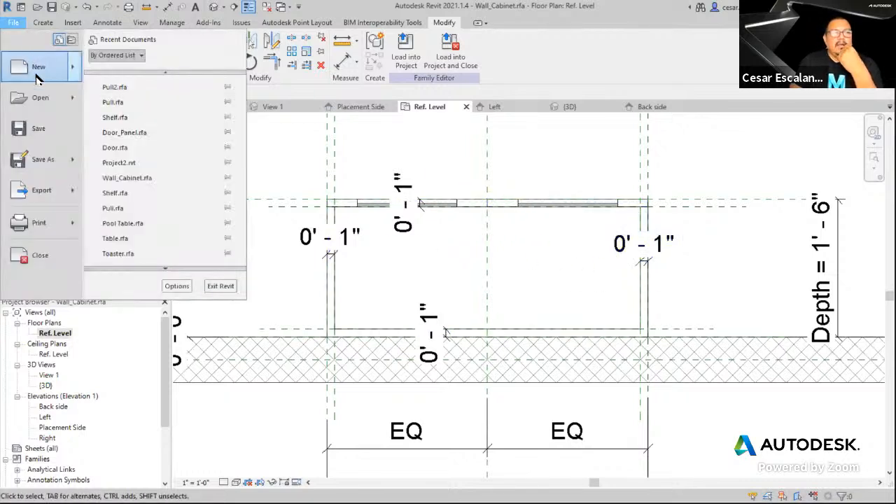
left_click(38, 133)
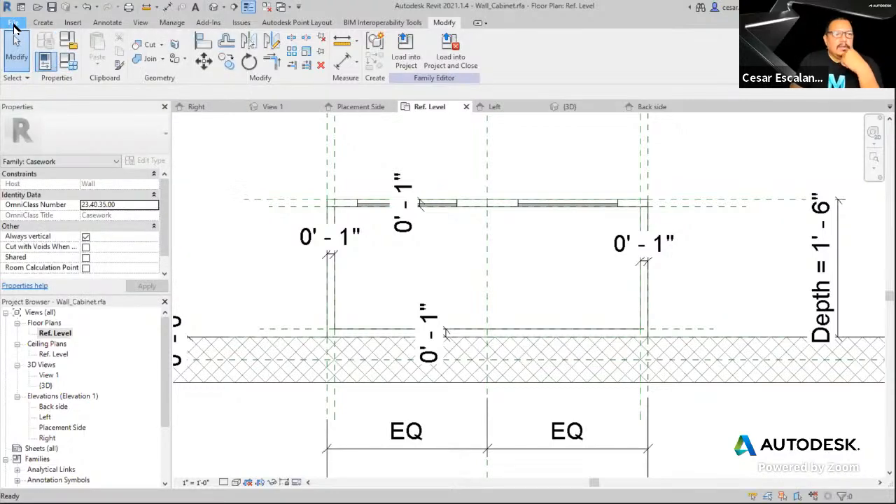
Create a new project from the Imperial-Construction Template
left_click(14, 23)
left_click(40, 70)
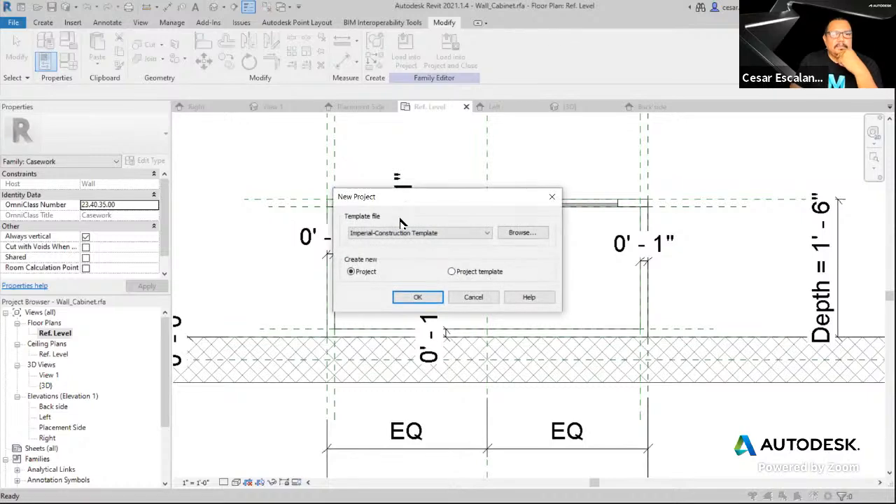
left_click(419, 298)
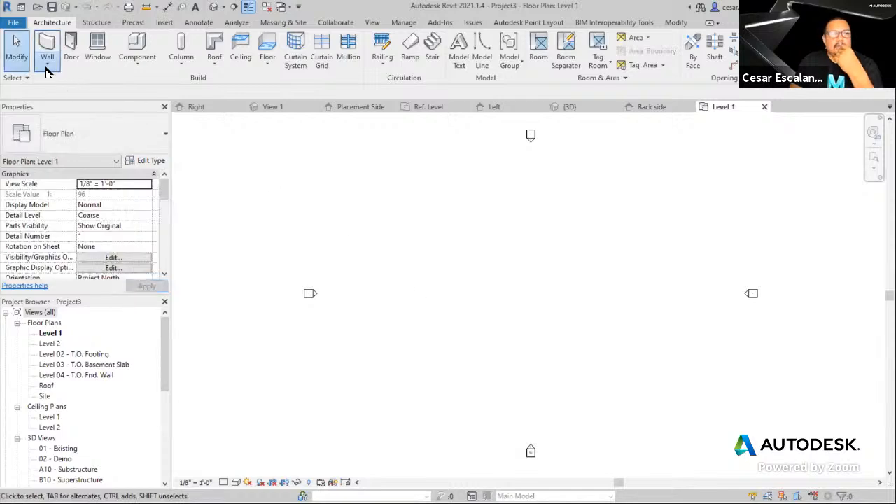
Draw a straight horizontal Generic - 8" architectural wall about 31' 6" long on Level 1 and view it in 3D
left_click(47, 65)
left_click(63, 85)
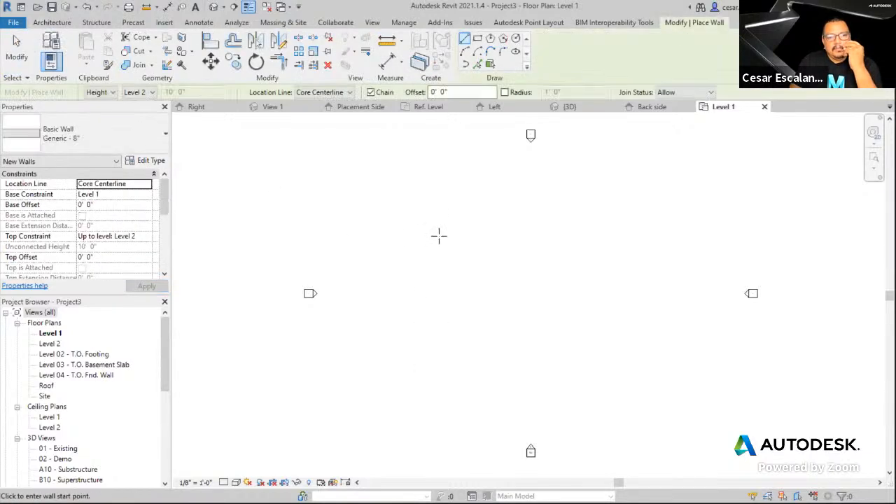
left_click(436, 261)
left_click(500, 260)
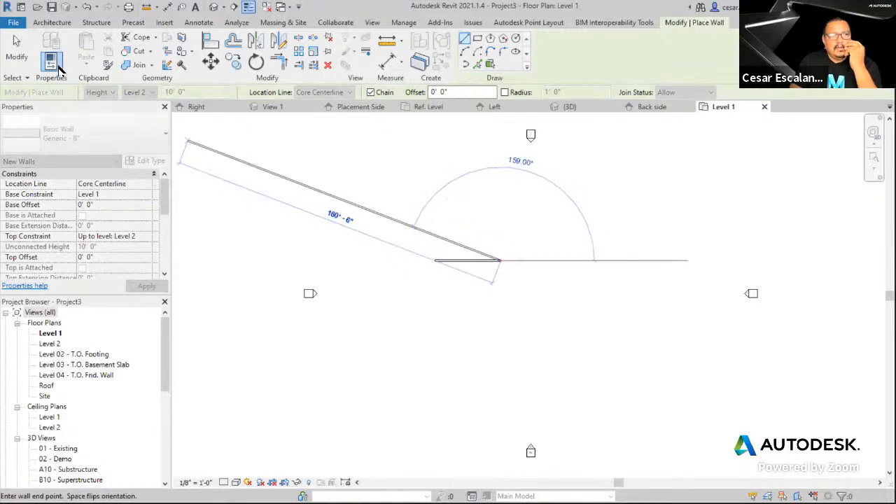
left_click(17, 53)
left_click(214, 8)
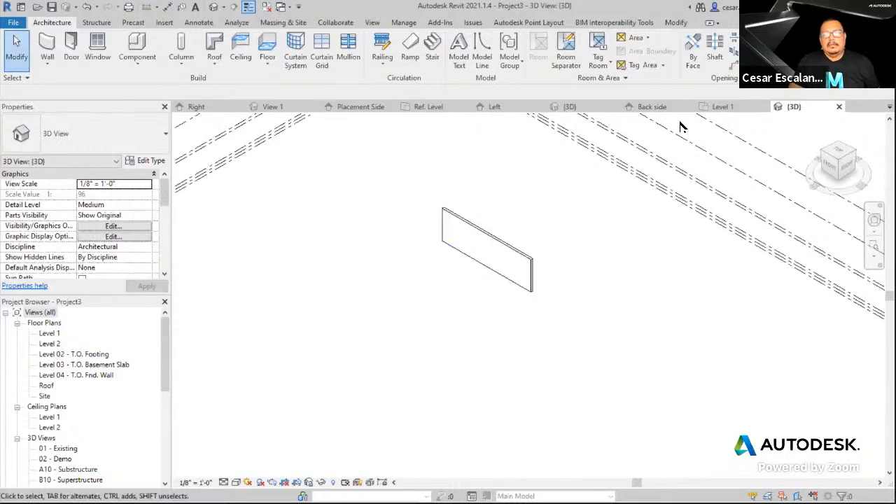
Load the Wall_Cabinet family into the project and place two 36x18x36-4s cabinets side by side along the wall on Level 1
left_click(715, 109)
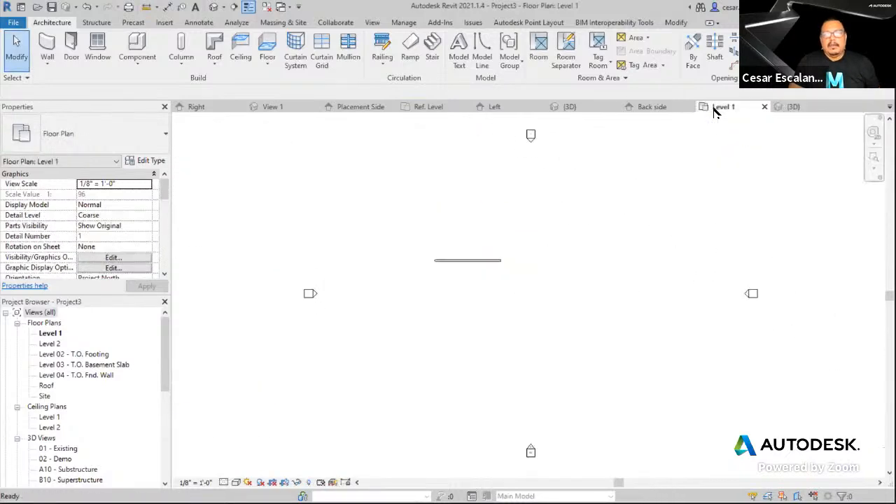
left_click(581, 112)
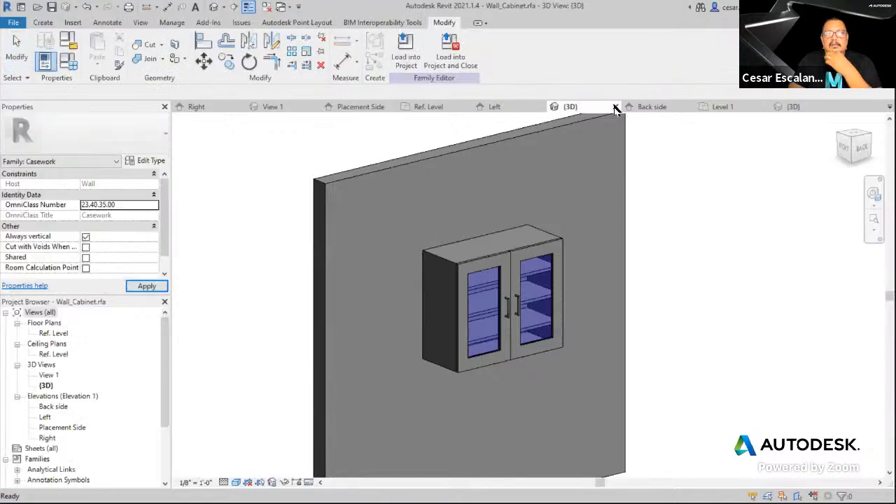
left_click(404, 62)
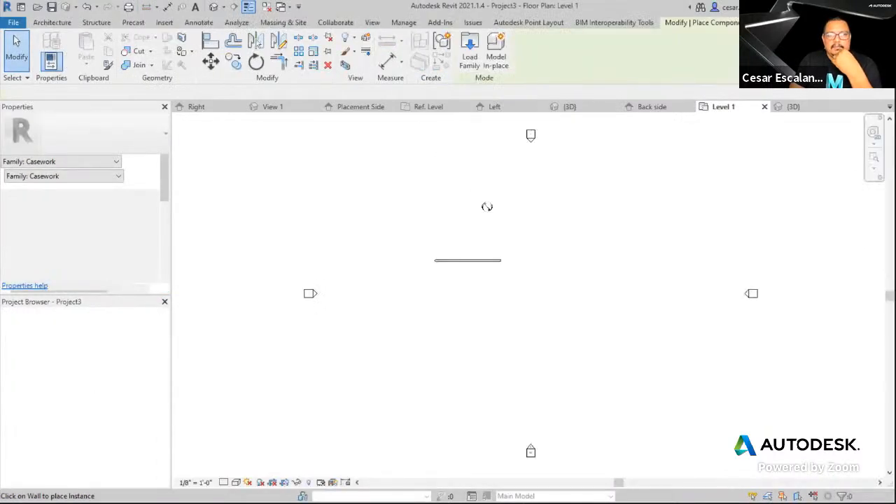
scroll(471, 260, "up", 5)
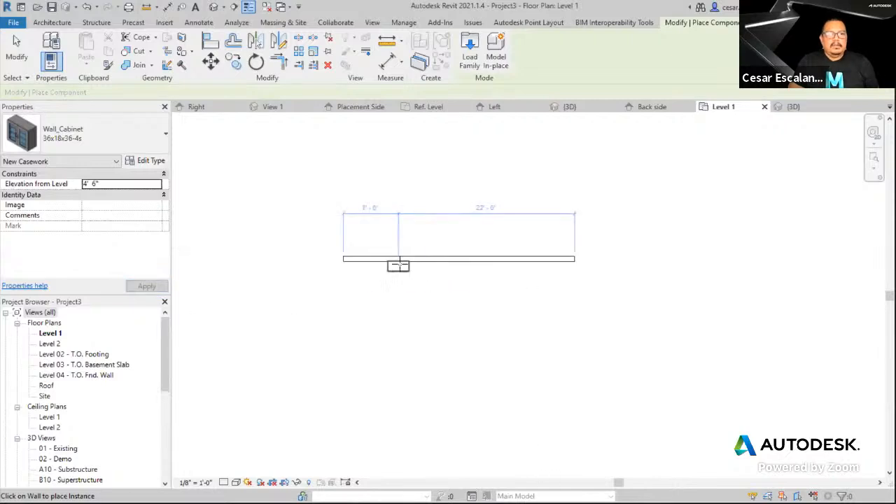
left_click(399, 265)
left_click(439, 266)
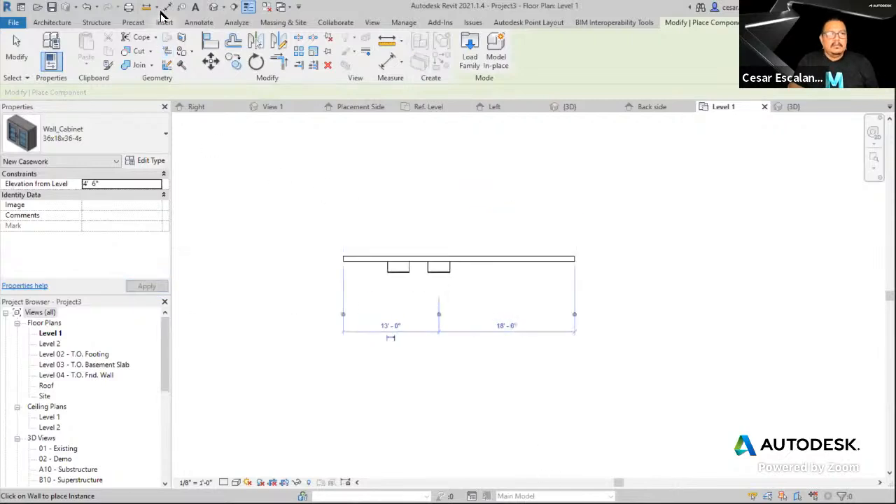
Show the project's 3D view in the Shaded visual style, orbit to the cabinets' front, and end component placement
left_click(213, 7)
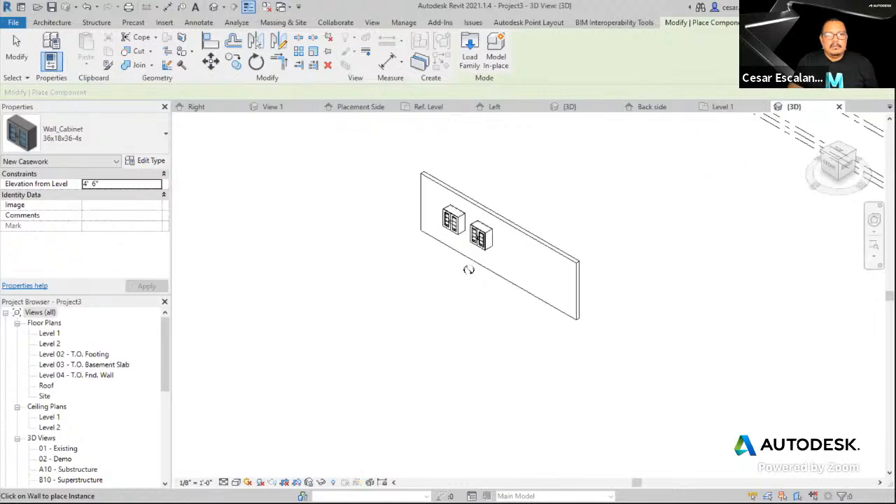
left_click(236, 483)
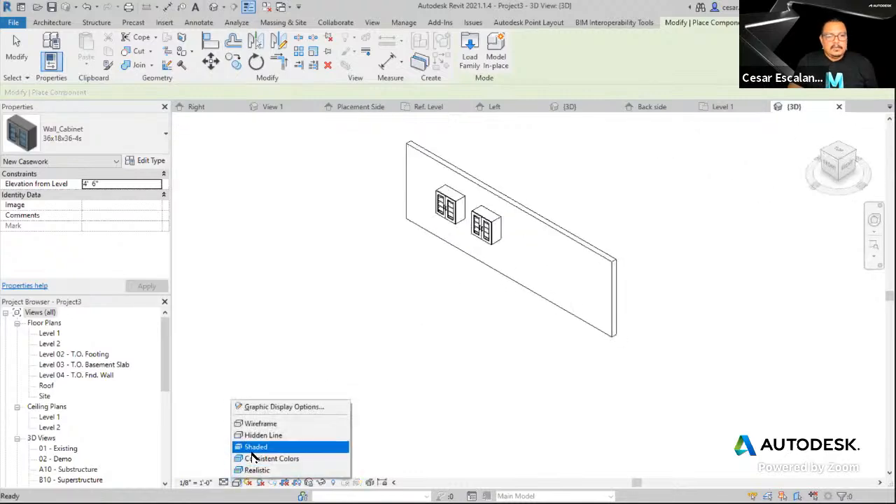
left_click(254, 456)
mouse_move(369, 334)
middle_mouse_down()
mouse_move(393, 363)
mouse_move(567, 372)
mouse_move(638, 314)
middle_mouse_up()
scroll(415, 384, "up", 1)
middle_click_drag(413, 301, 629, 46)
scroll(496, 291, "up", 2)
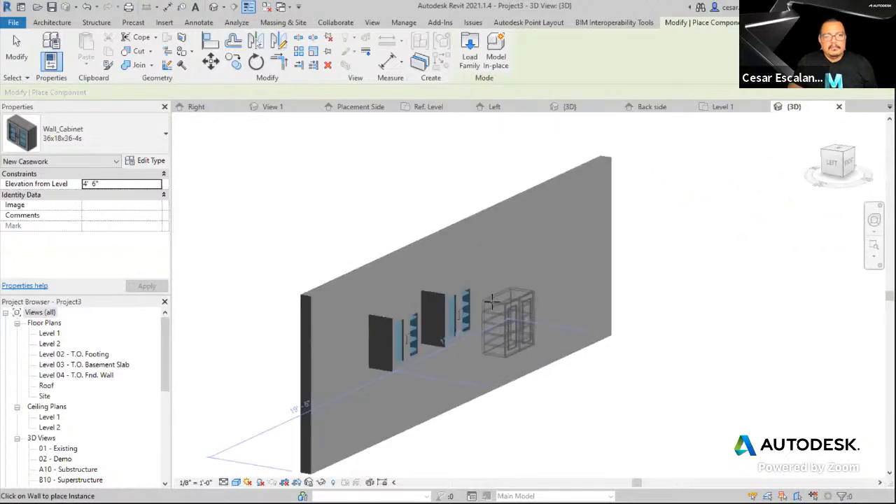
key("Escape")
Change the second cabinet on the wall to the 42x18x36x-3s type
left_click(477, 297)
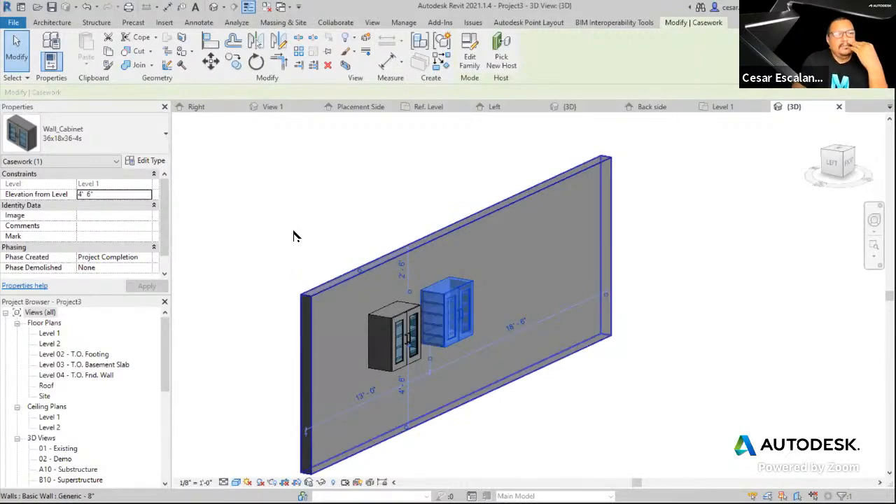
left_click(140, 142)
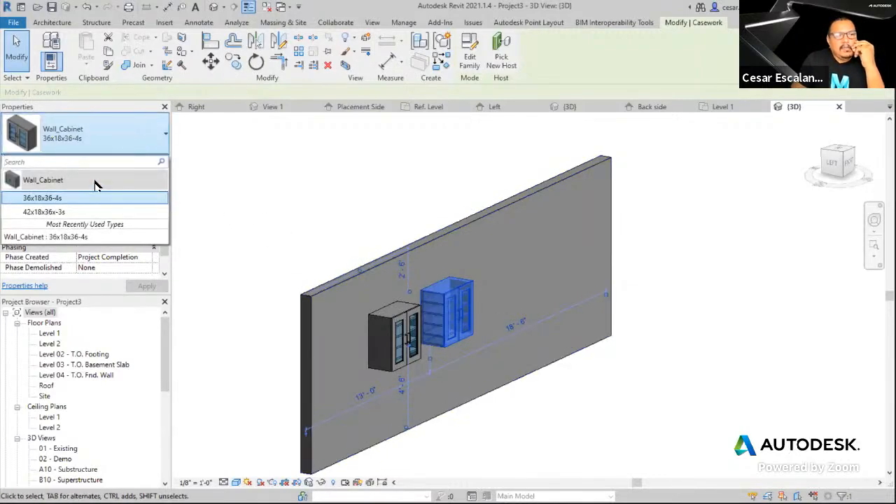
left_click(70, 210)
left_click(524, 426)
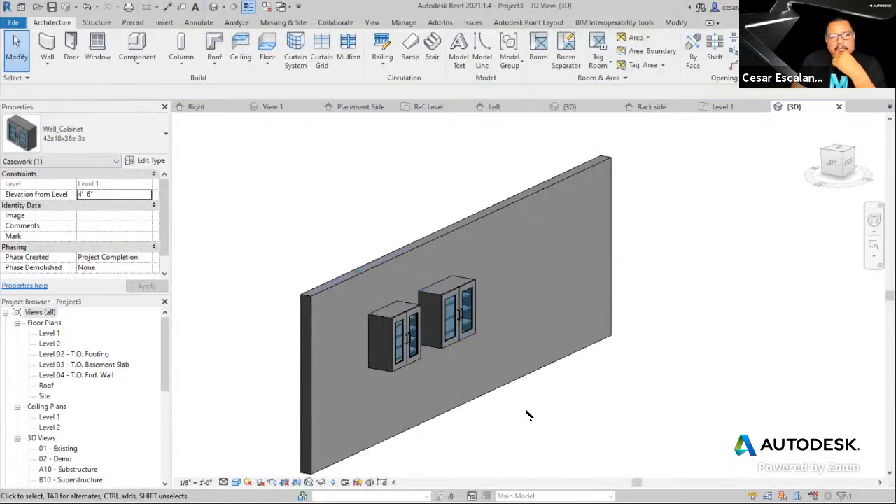
Assign the Cherry material to the Cabinet_Material parameter of the 42x18x36x-3s cabinet type
scroll(488, 346, "up", 2)
left_click(467, 325)
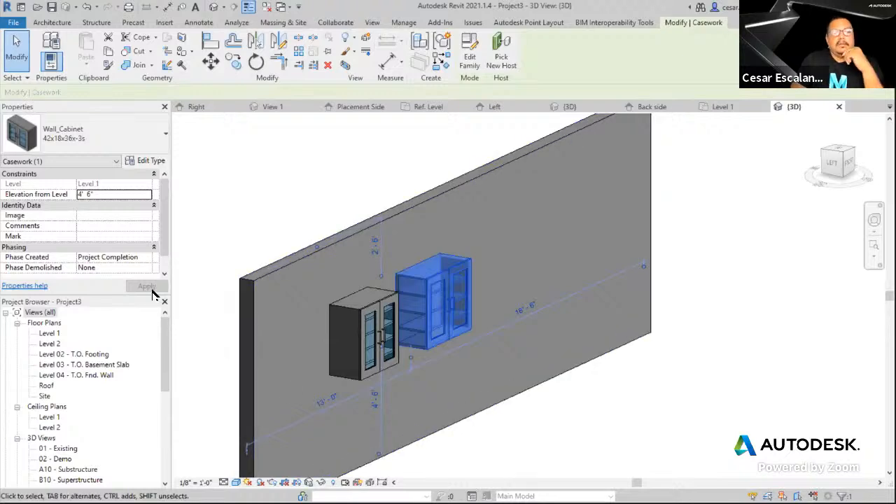
left_click(154, 160)
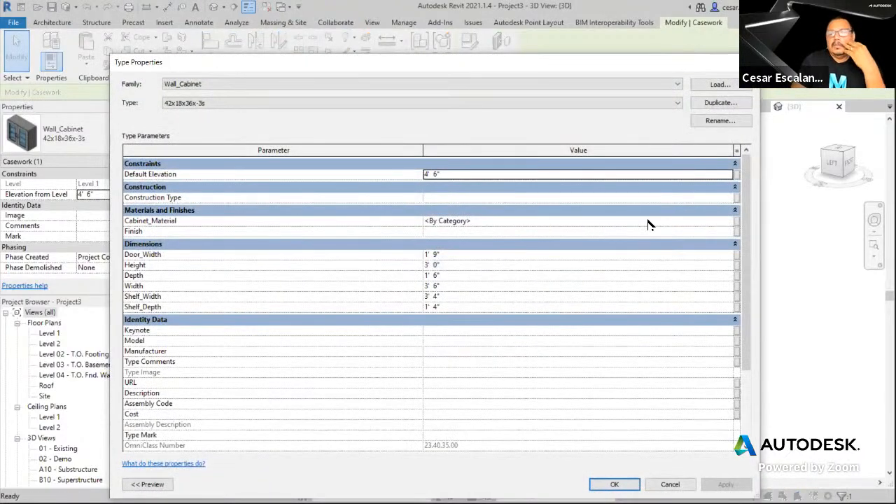
left_click(721, 222)
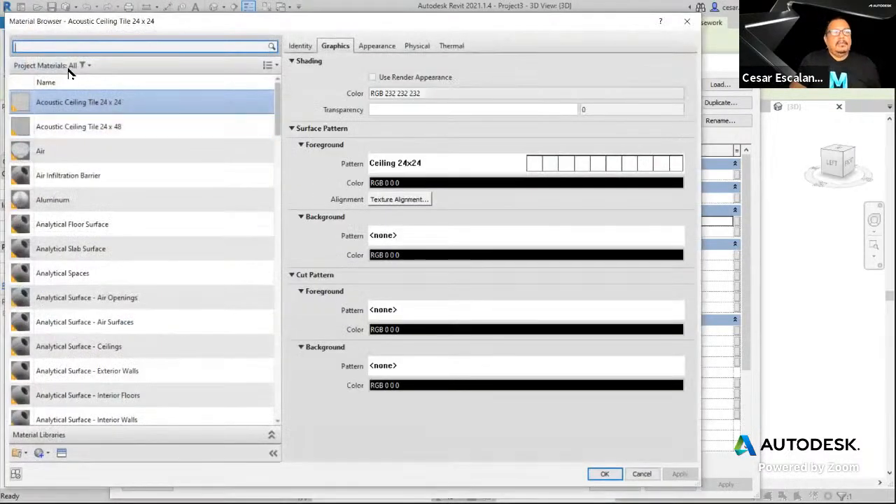
type("worr")
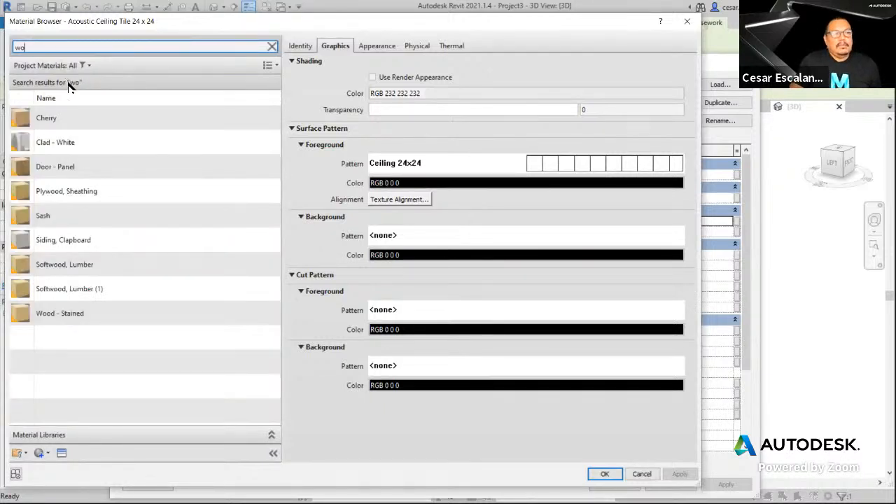
left_click(66, 119)
left_click(602, 475)
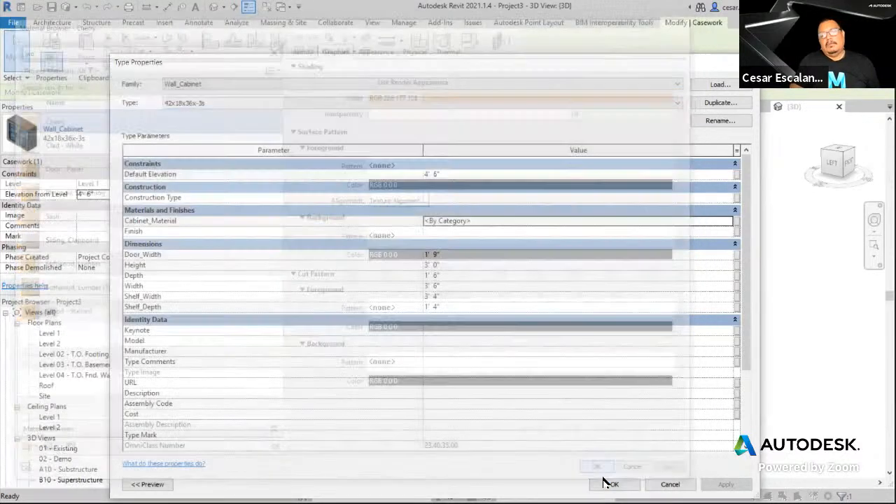
left_click(609, 483)
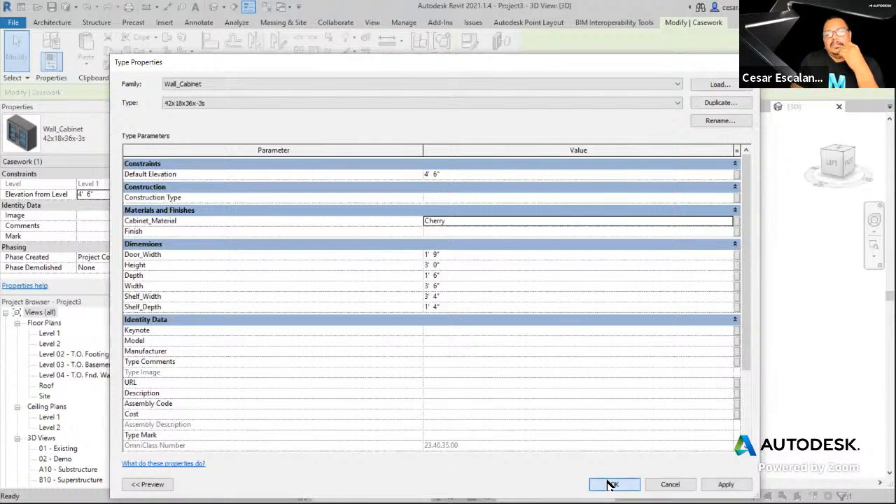
key("Escape")
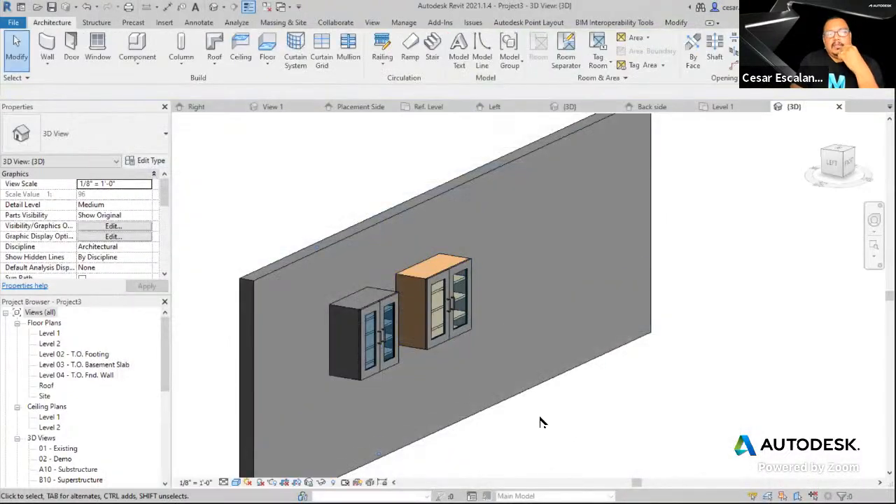
Examine up close how the new material is applied to the larger cabinet's case, shelves and doors
scroll(474, 347, "up", 4)
scroll(474, 347, "up", 3)
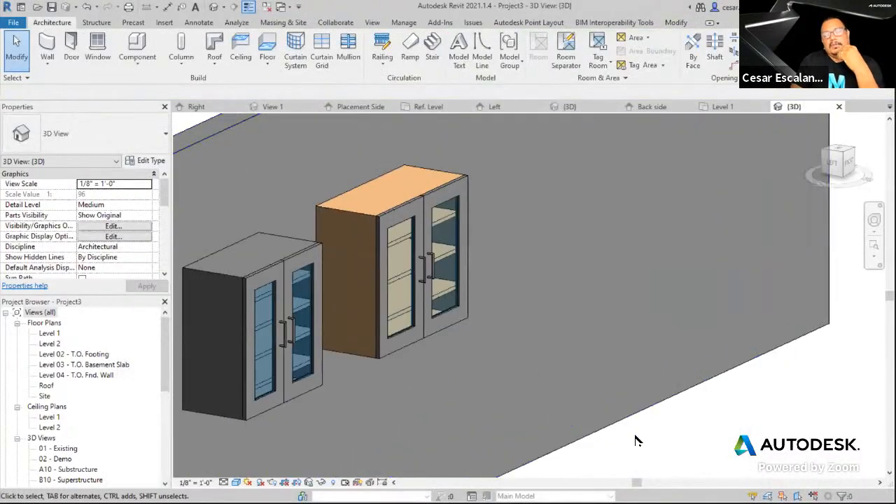
scroll(492, 287, "up", 3)
middle_click_drag(493, 273, 554, 324)
scroll(455, 241, "up", 4)
scroll(625, 269, "down", 3)
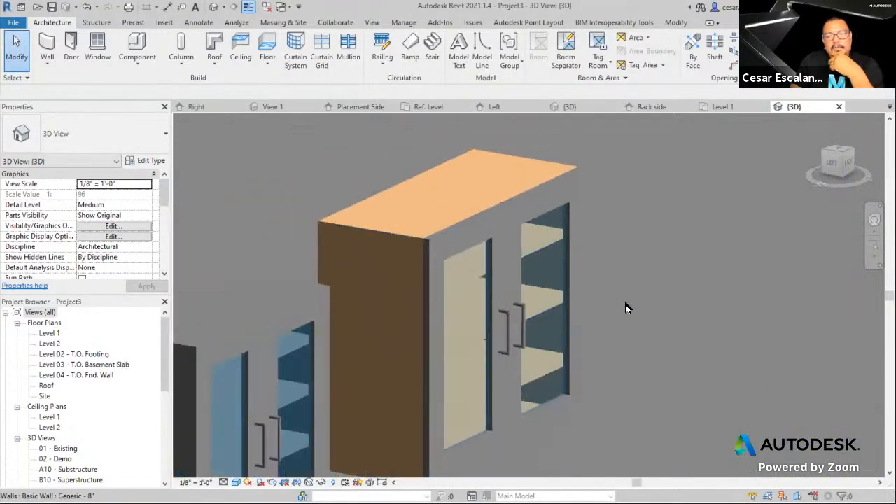
middle_click_drag(613, 303, 652, 251)
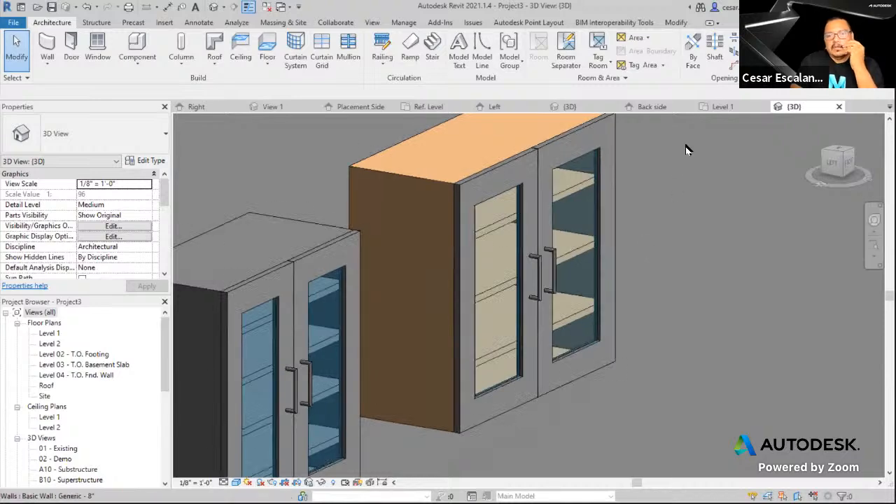
In the Wall_Cabinet family, associate the door panel's Door_Material parameter with the Cabinet_Material family parameter
left_click(571, 107)
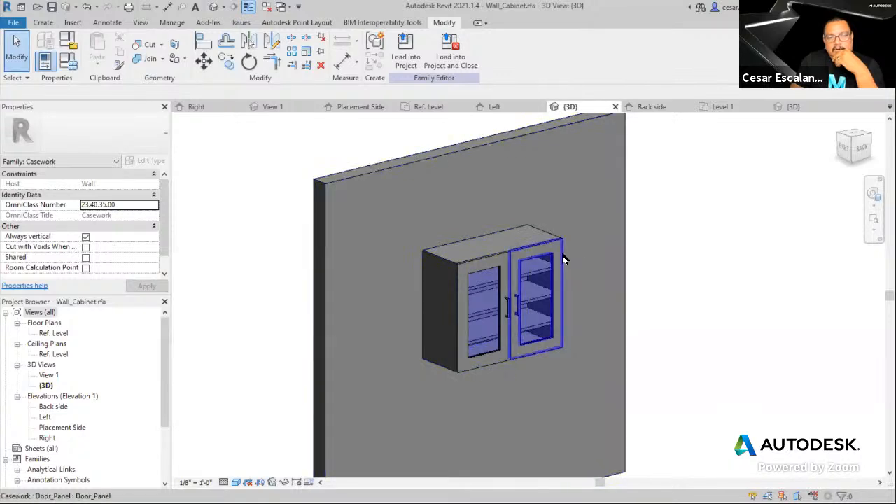
left_click(601, 292)
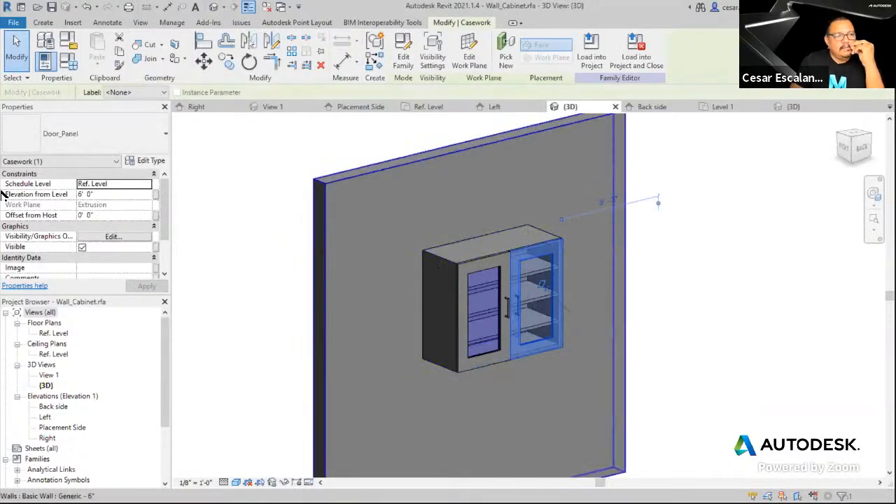
left_click(139, 160)
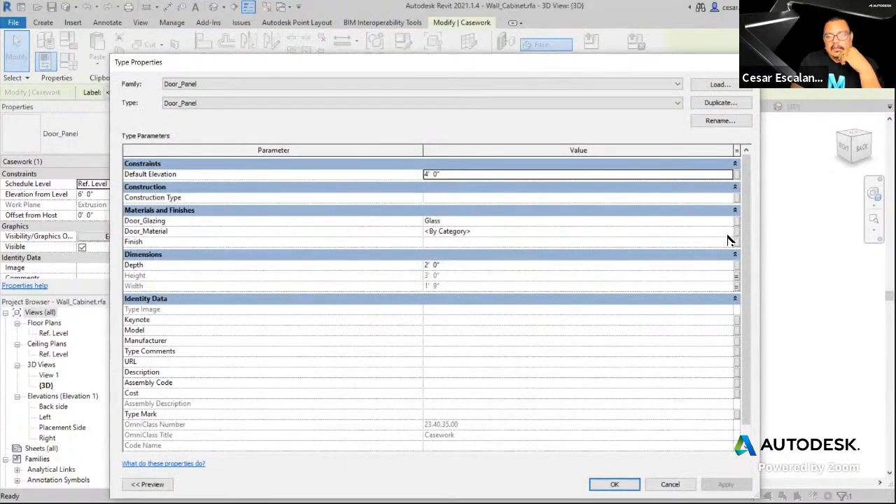
left_click(737, 231)
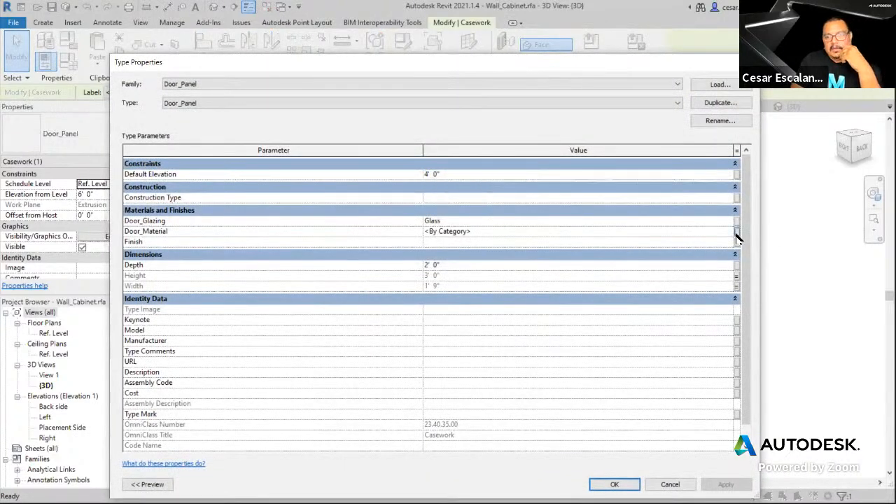
left_click(392, 247)
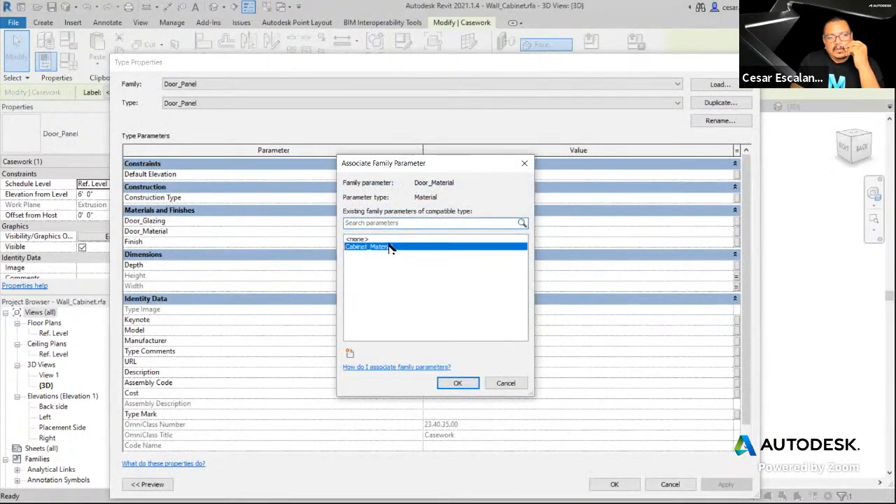
left_click(458, 383)
left_click(728, 485)
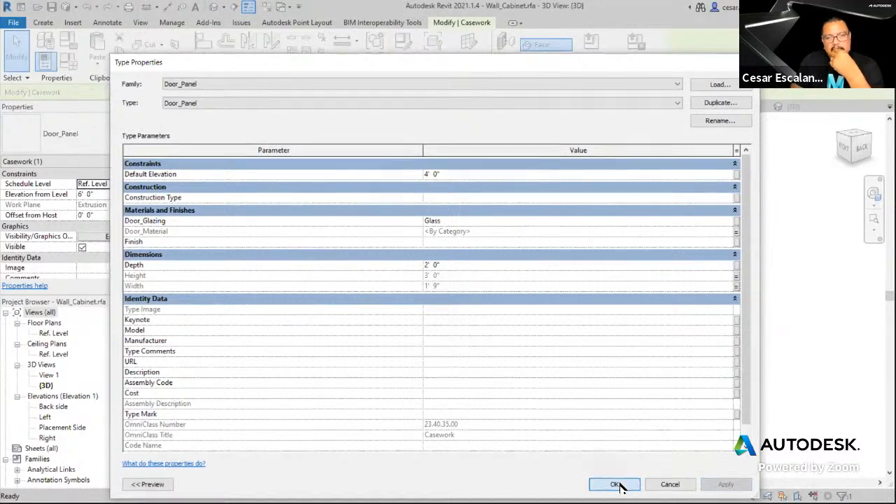
left_click(615, 484)
left_click(686, 395)
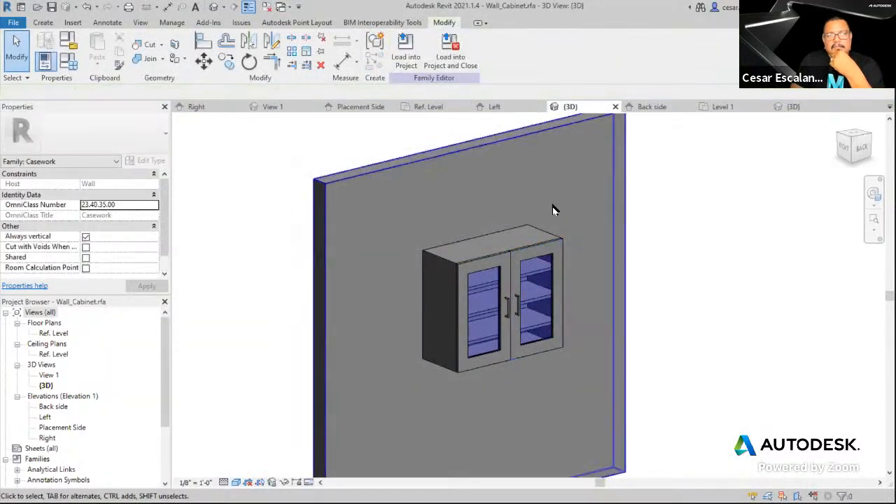
Reload the family into the project, overwriting the existing version and its parameter values, and return to the project's 3D view
left_click(406, 56)
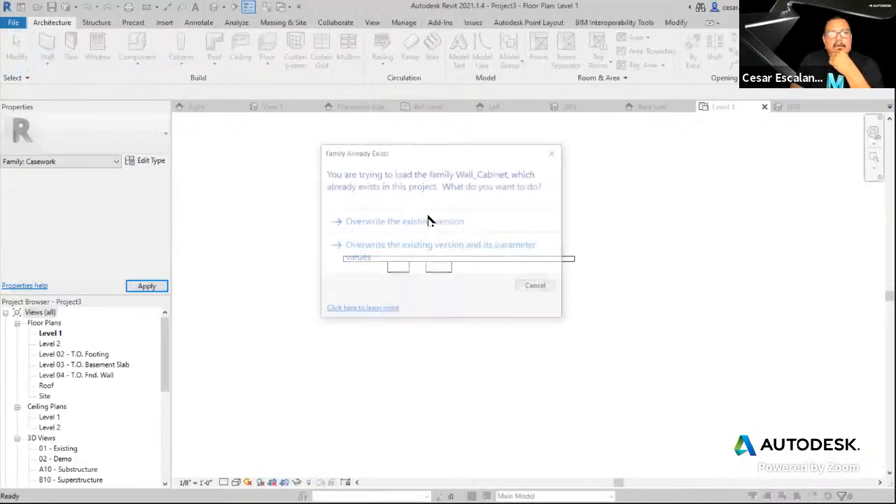
left_click(394, 258)
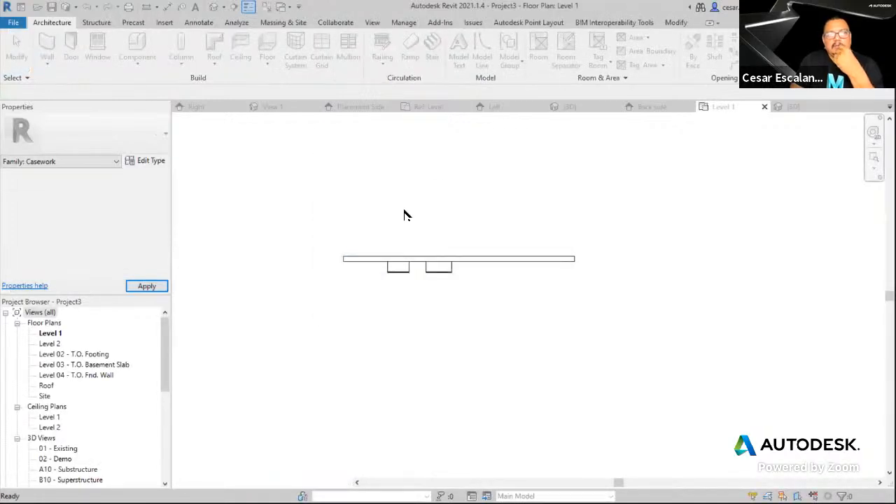
left_click(792, 107)
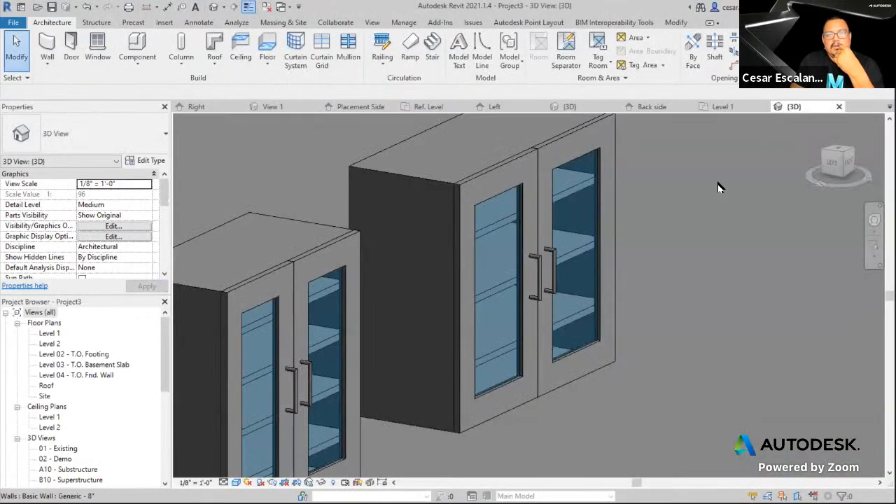
Assign the Cherry material to the Cabinet_Material parameter of the 42x18x36x-3s cabinet type again and deselect the cabinet
scroll(558, 215, "down", 2)
left_click(548, 178)
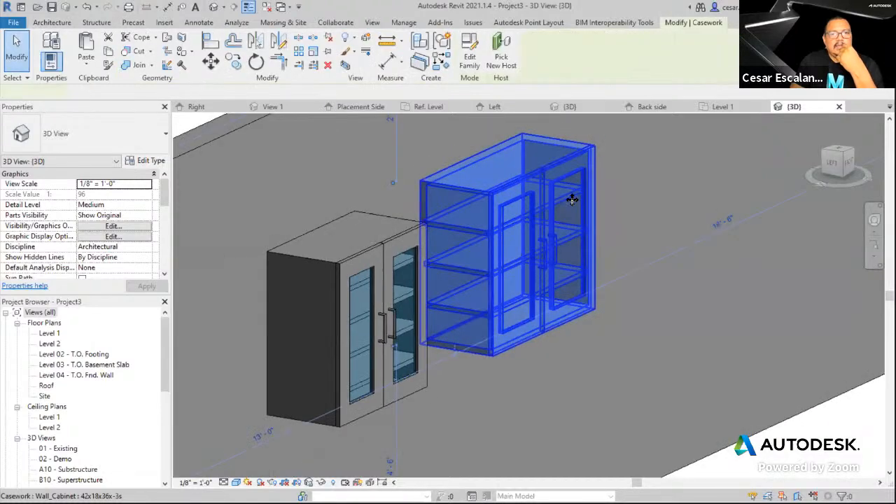
left_click(151, 163)
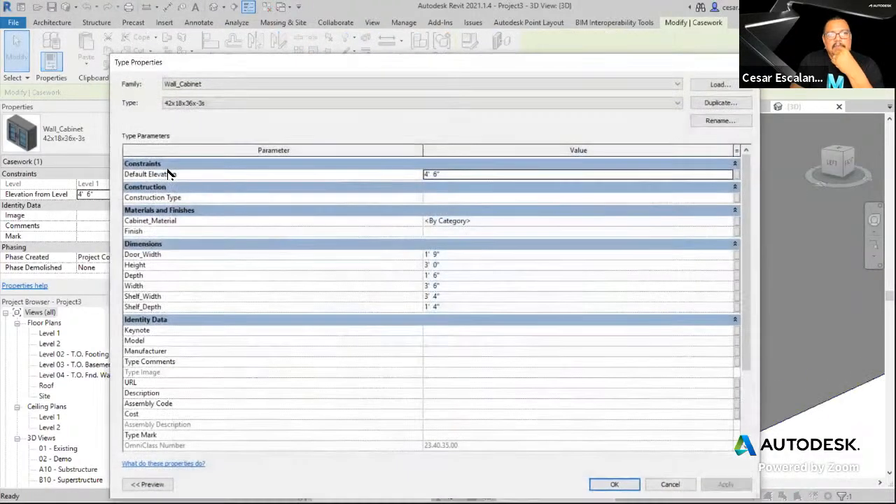
left_click(681, 222)
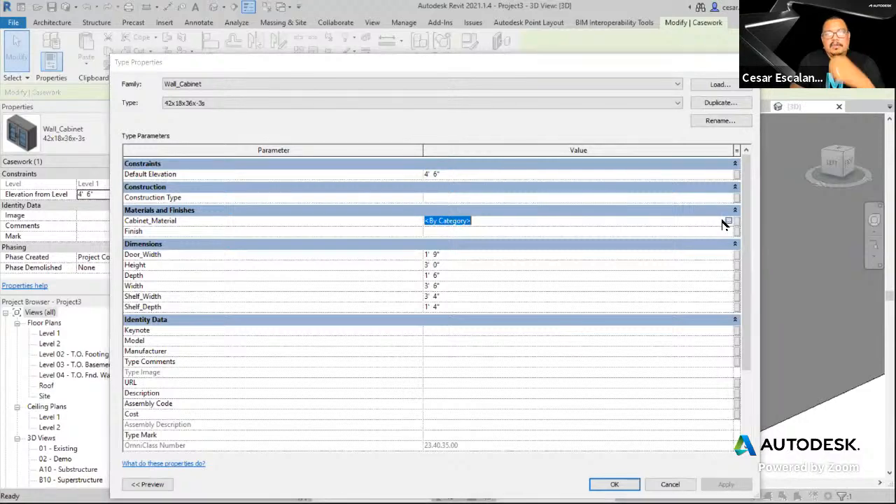
left_click(728, 221)
left_click(74, 259)
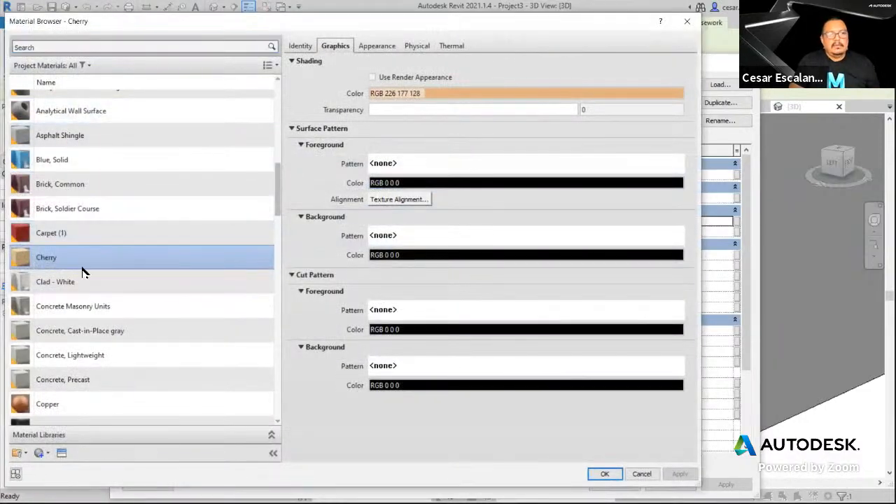
left_click(605, 475)
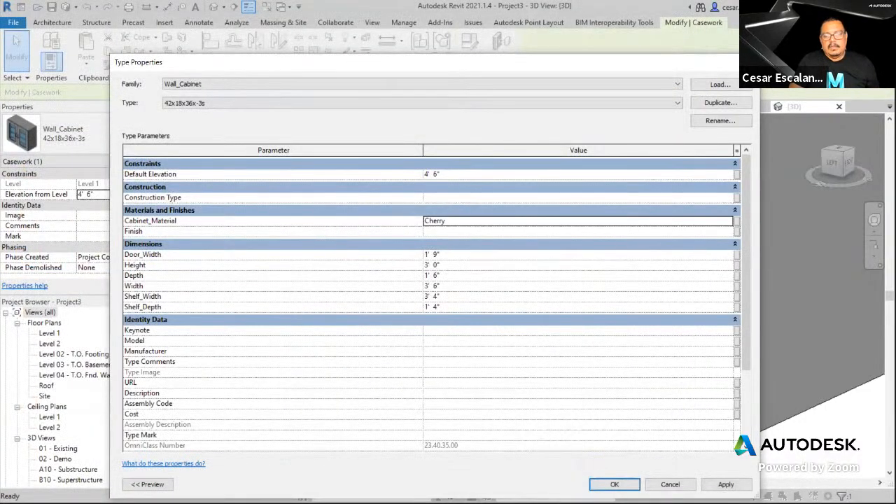
left_click(614, 484)
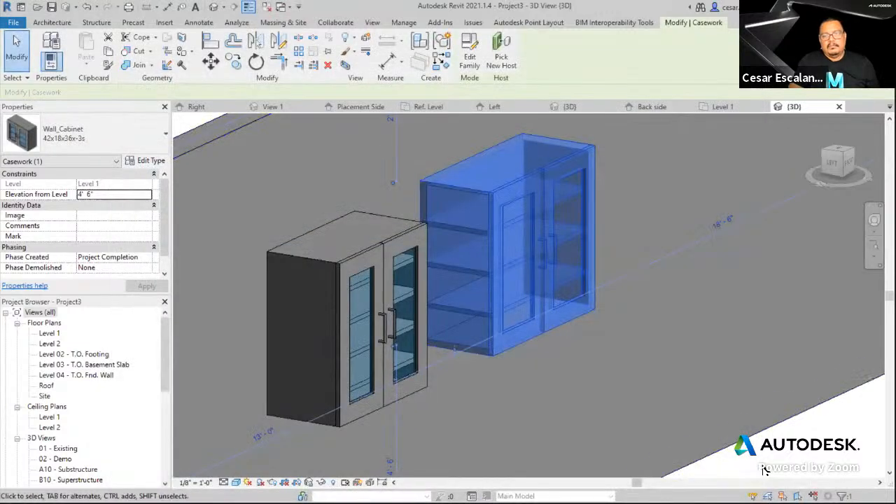
key("Escape")
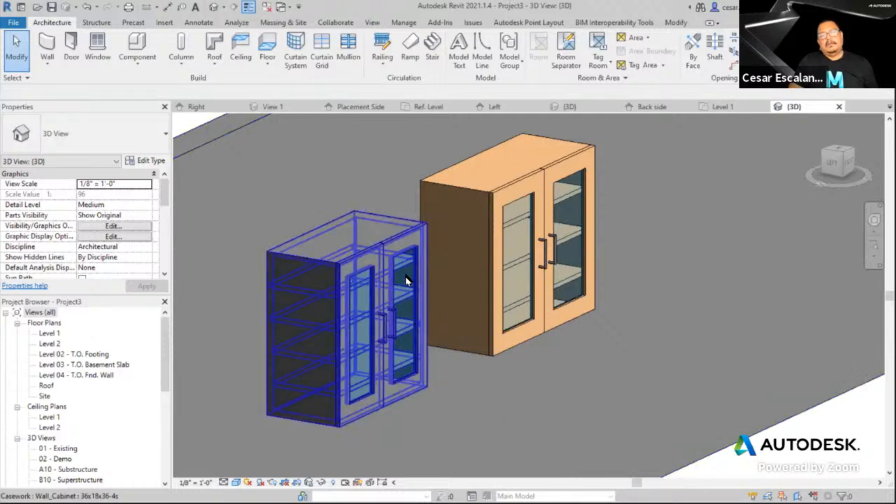
Assign the Carpet (1) material to the Cabinet_Material parameter of the smaller 36x18x36-4s cabinet type and clear the selection
left_click(373, 245)
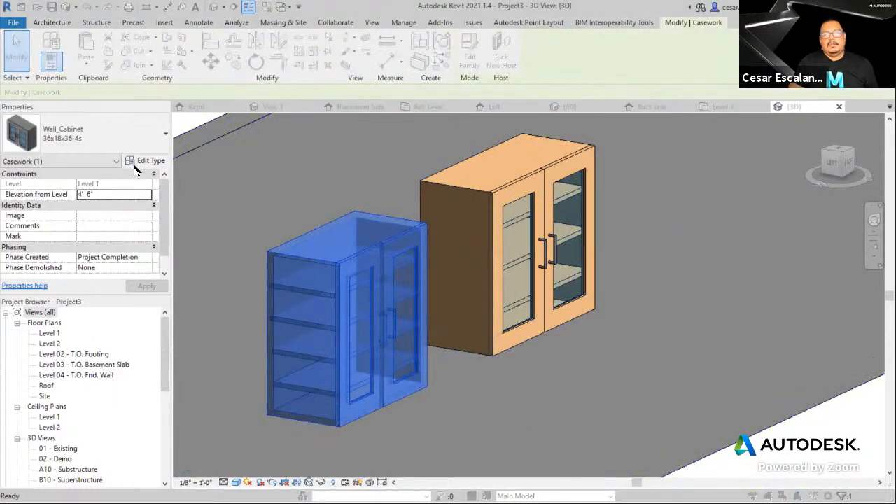
left_click(137, 163)
left_click(594, 223)
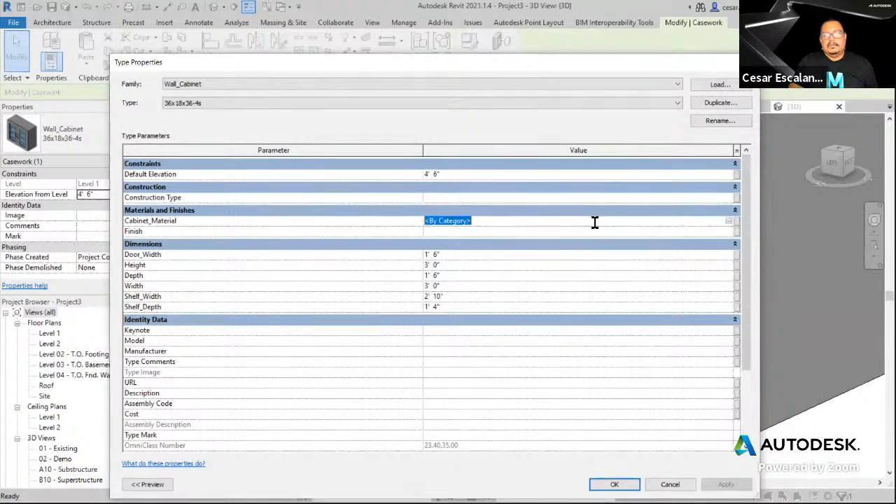
left_click(729, 222)
left_click(93, 233)
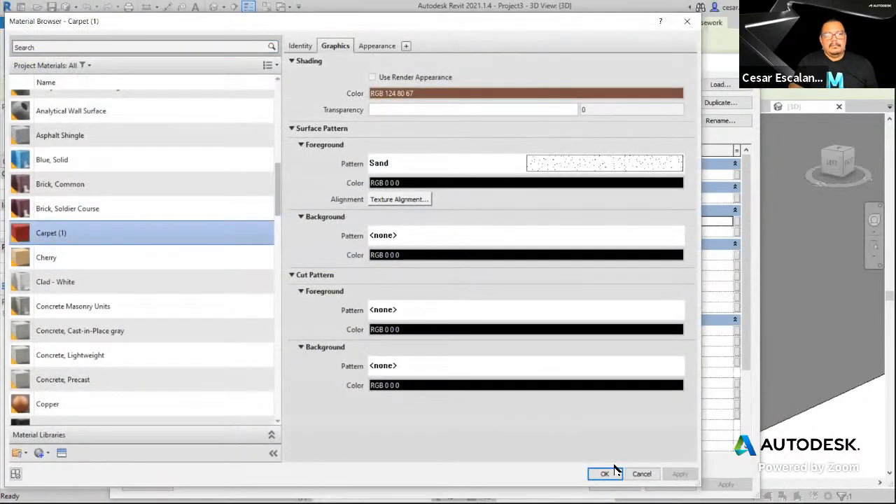
left_click(603, 474)
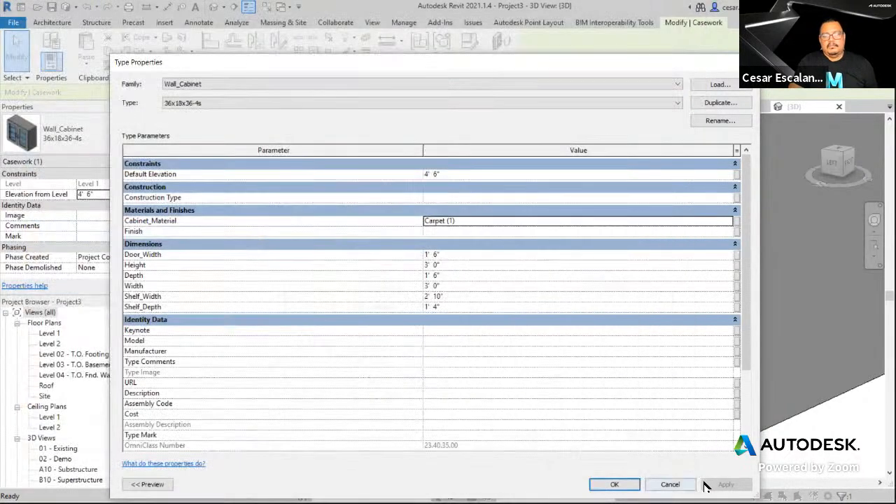
left_click(616, 485)
left_click(782, 473)
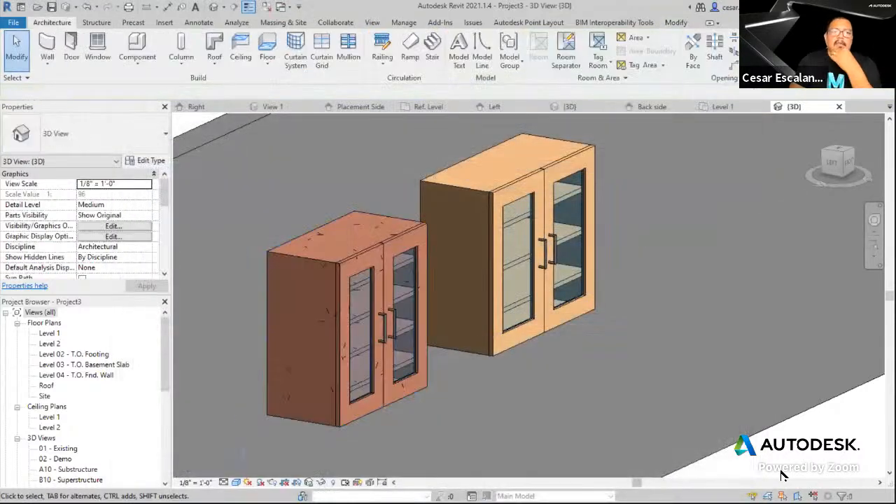
Review the two cabinets in the project's 3D and Level 1 views, and the family's Ref. Level plan and 3D view
scroll(782, 473, "down", 1)
middle_click_drag(782, 473, 689, 449)
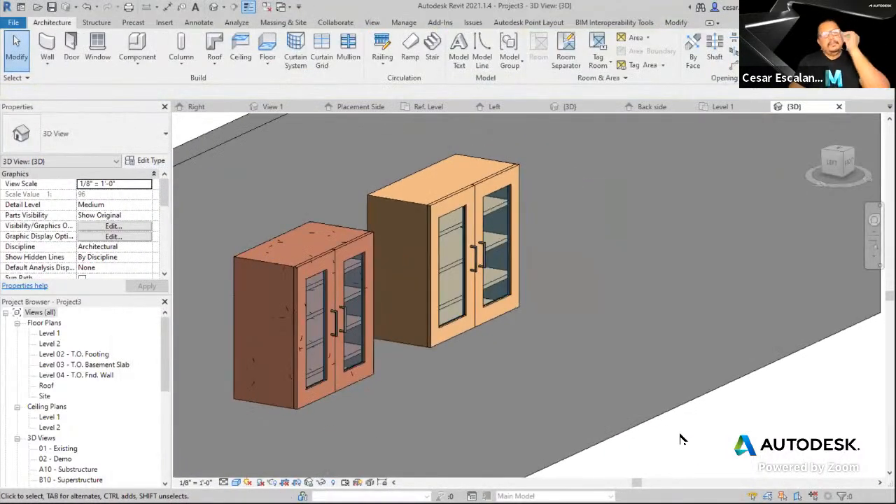
scroll(683, 439, "down", 2)
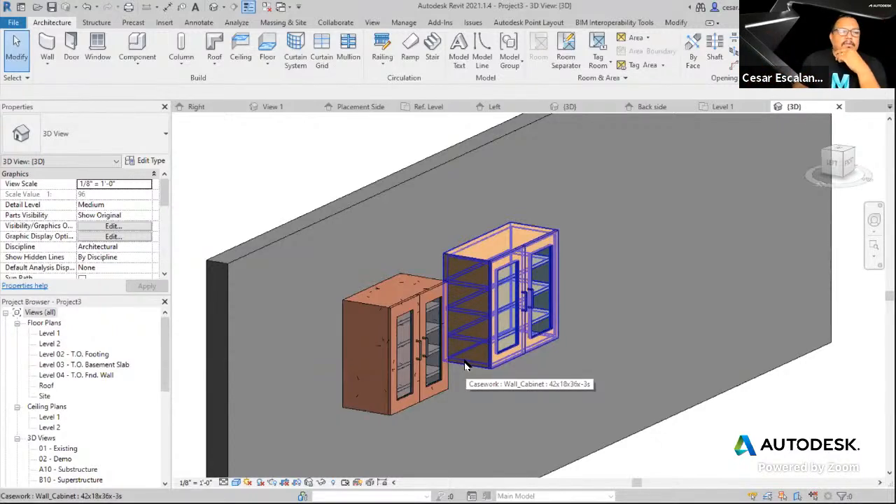
left_click(722, 106)
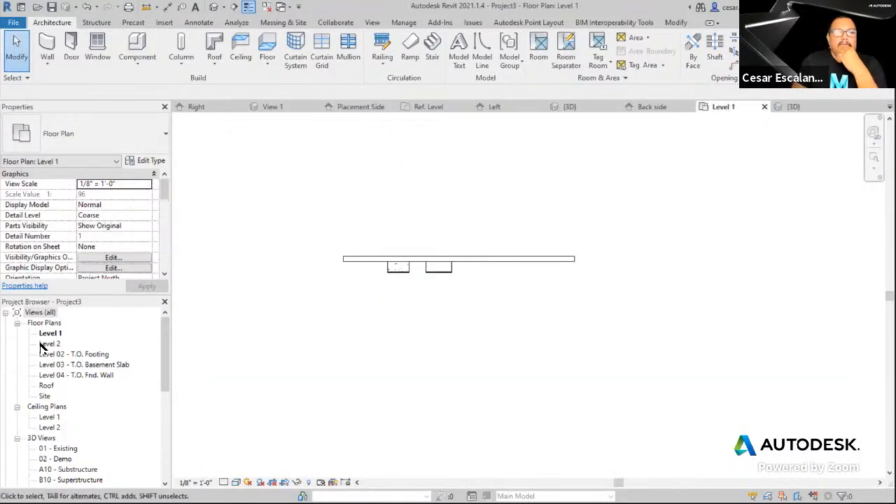
left_click(430, 108)
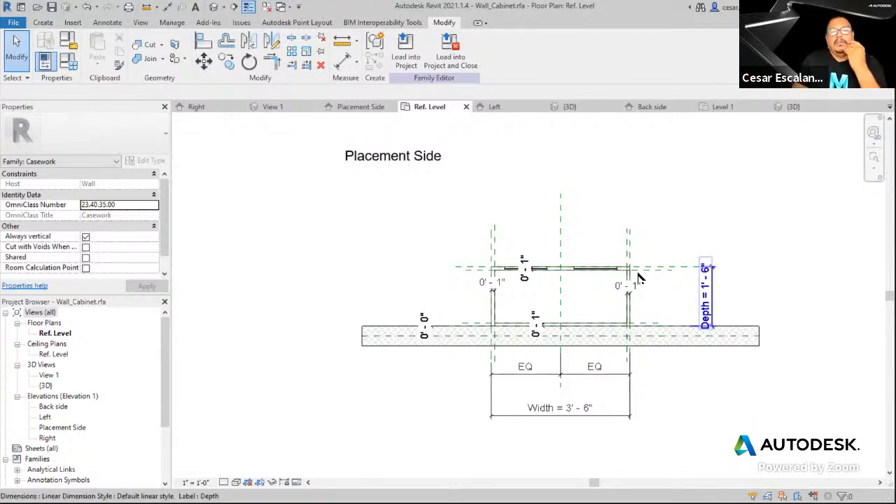
left_click(213, 8)
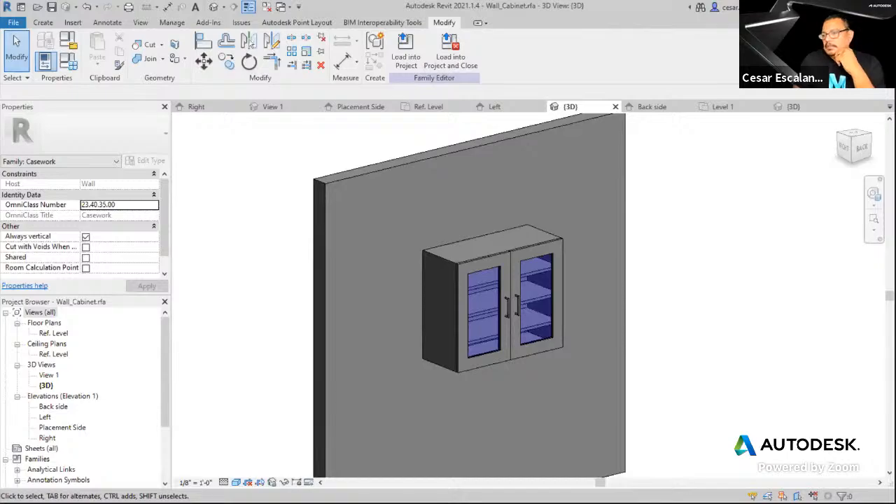
Switch to the Revit 201 Phasing presentation in PowerPoint and go to its title slide, Phasing and Design Options
key("alt+Tab")
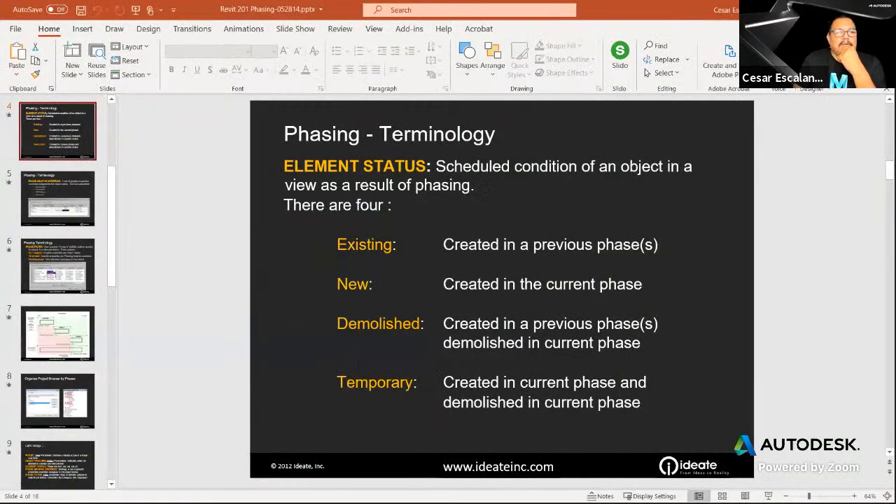
scroll(63, 210, "up", 3)
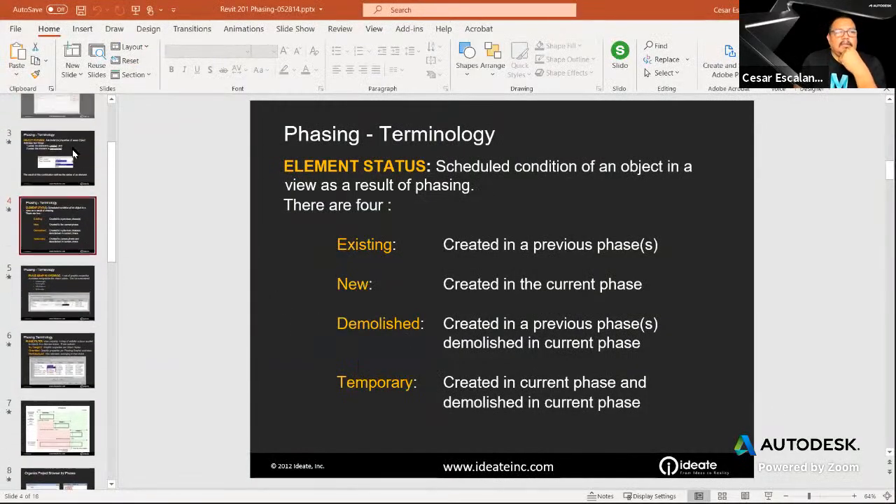
left_click(70, 128)
scroll(70, 130, "up", 2)
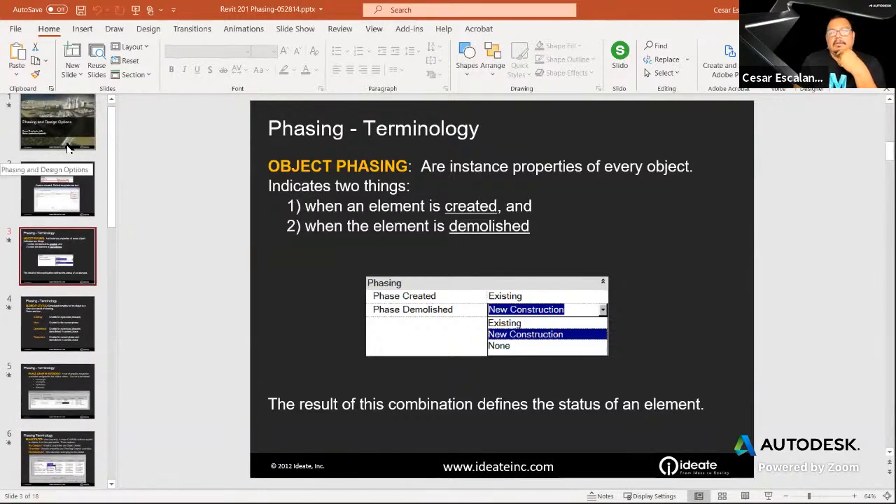
left_click(68, 146)
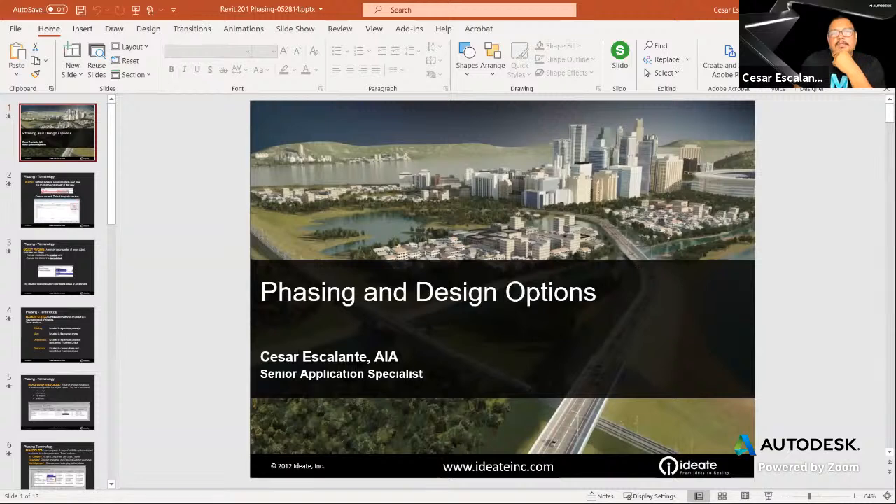